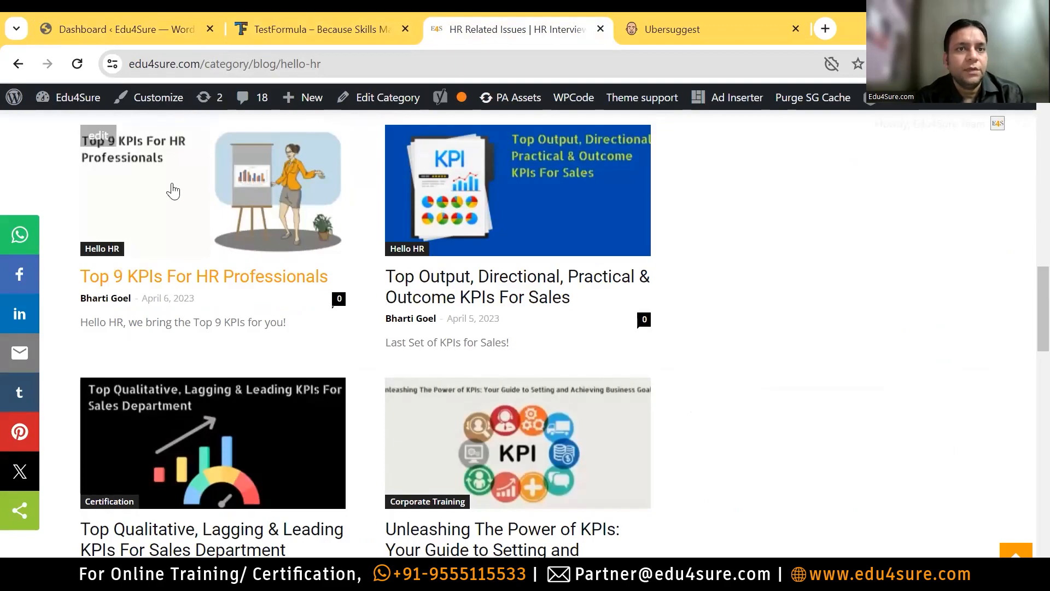
From the Edu4Sure WordPress dashboard's Yoast SEO Posts Overview, list the posts with the SEO score OK
{"action": "left_click", "coordinate": [125, 23]}
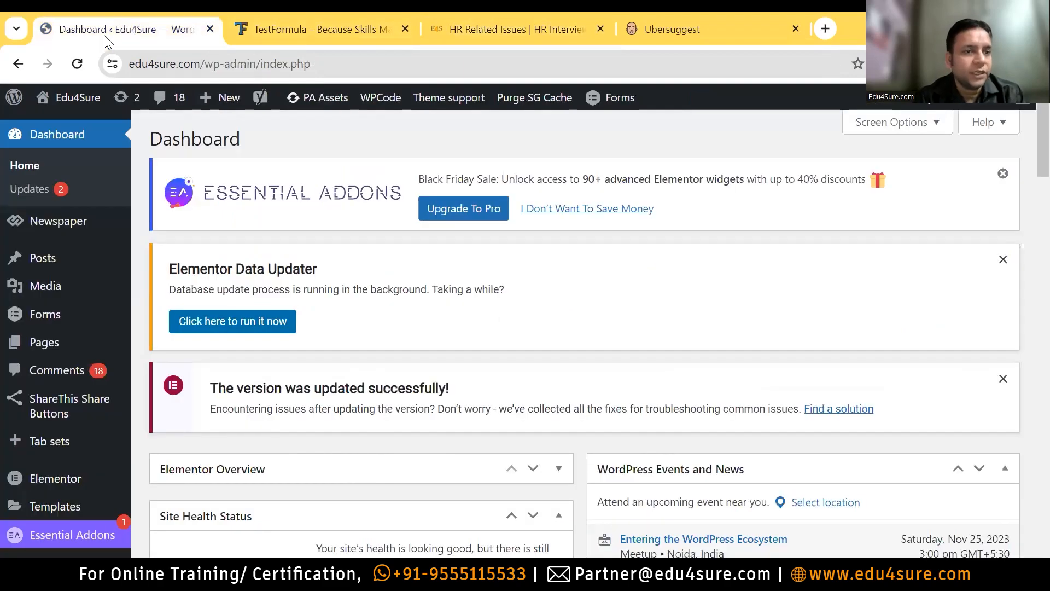
{"action": "scroll", "coordinate": [1027, 263], "scroll_direction": "down", "scroll_amount": 10}
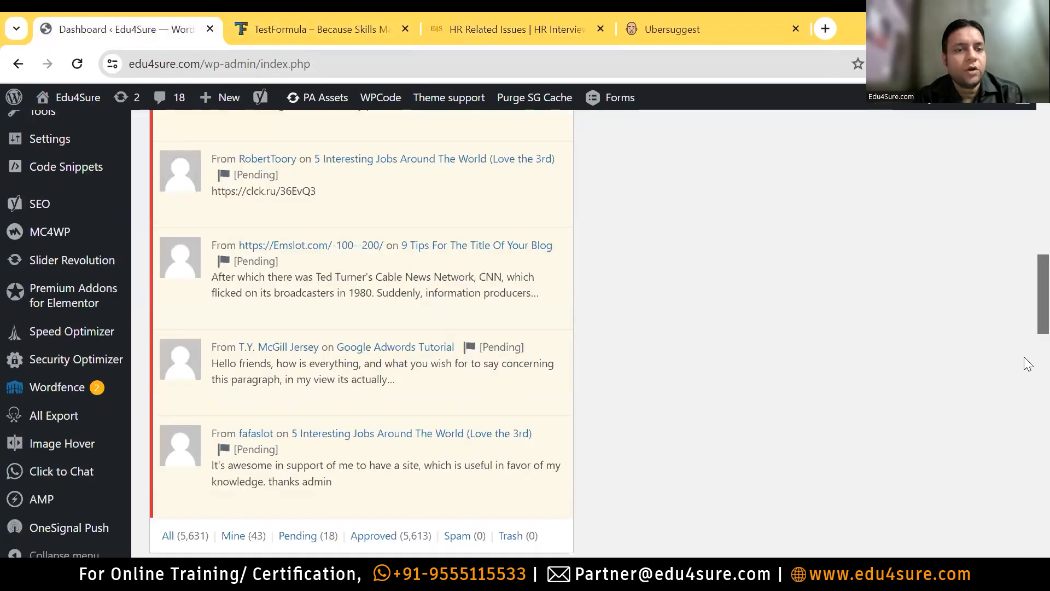
{"action": "scroll", "coordinate": [1024, 356], "scroll_direction": "down", "scroll_amount": 15}
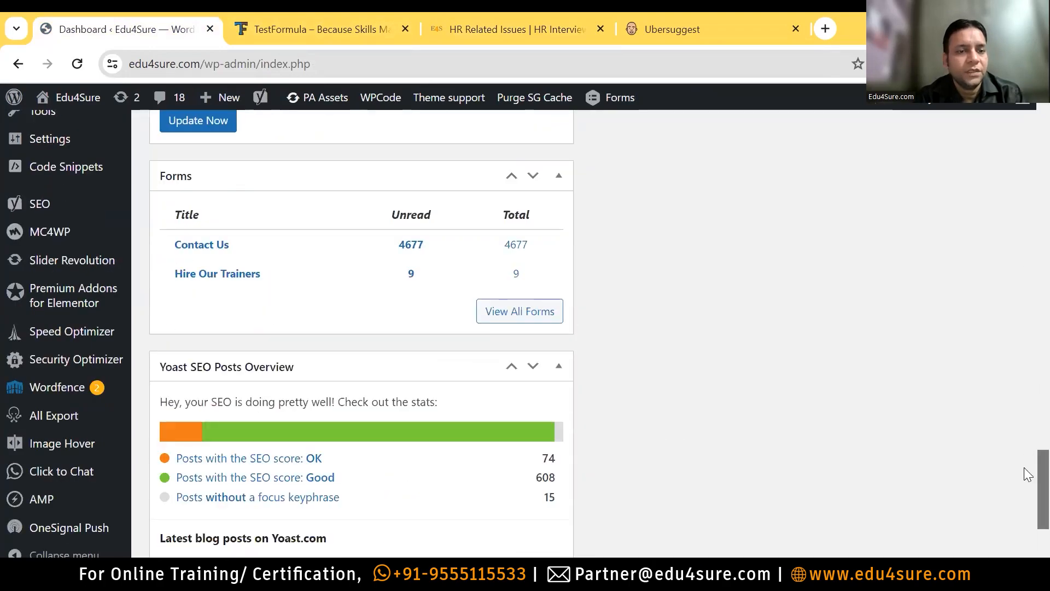
{"action": "scroll", "coordinate": [1029, 473], "scroll_direction": "down", "scroll_amount": 2}
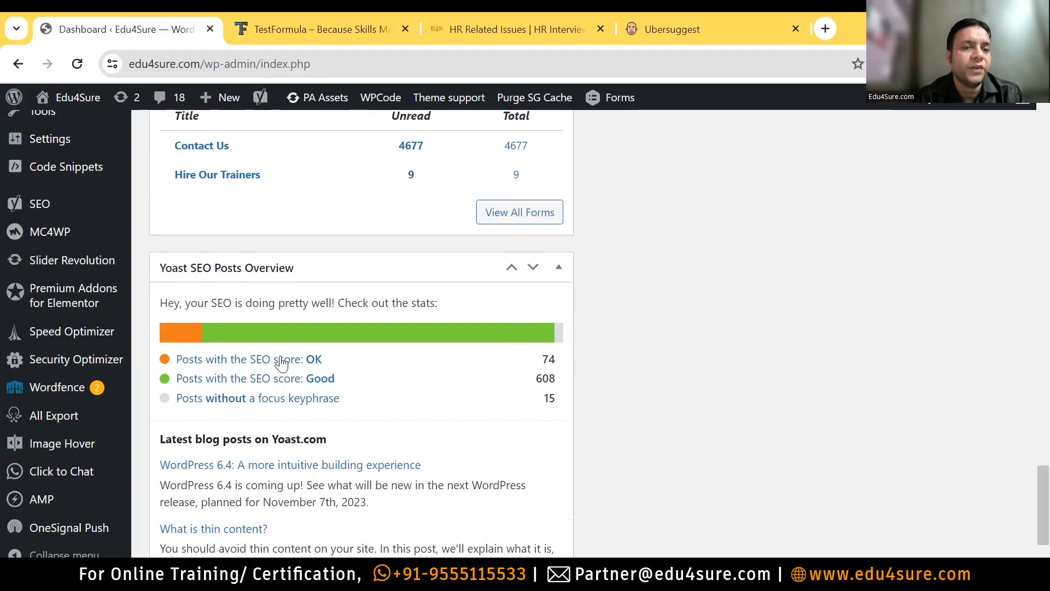
{"action": "left_click", "coordinate": [266, 364]}
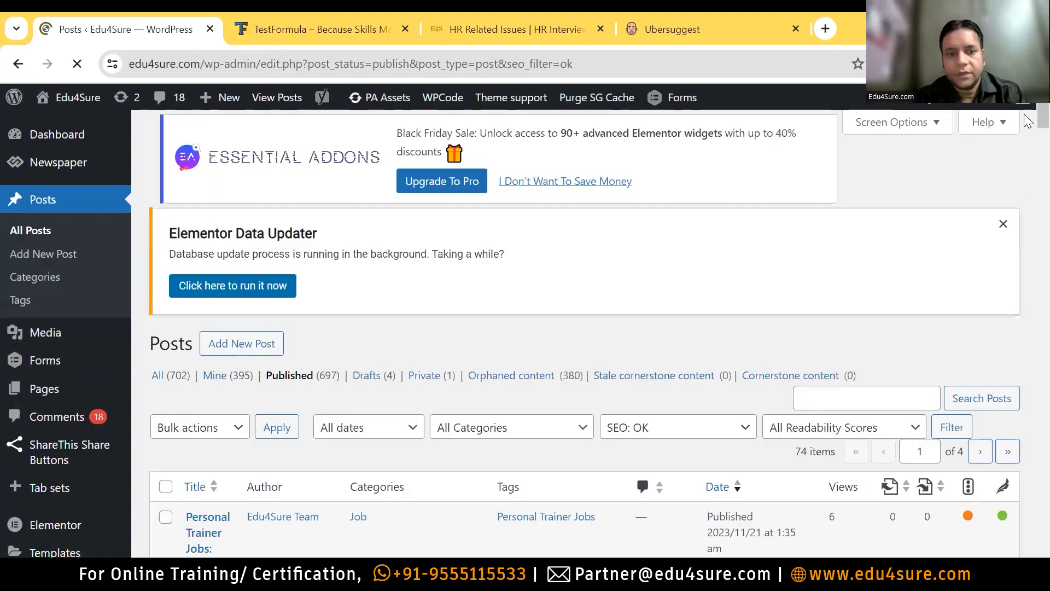
Find the post "Top 9 KPIs For HR Professionals" in the filtered list and open it for editing
{"action": "scroll", "coordinate": [1028, 132], "scroll_direction": "down", "scroll_amount": 5}
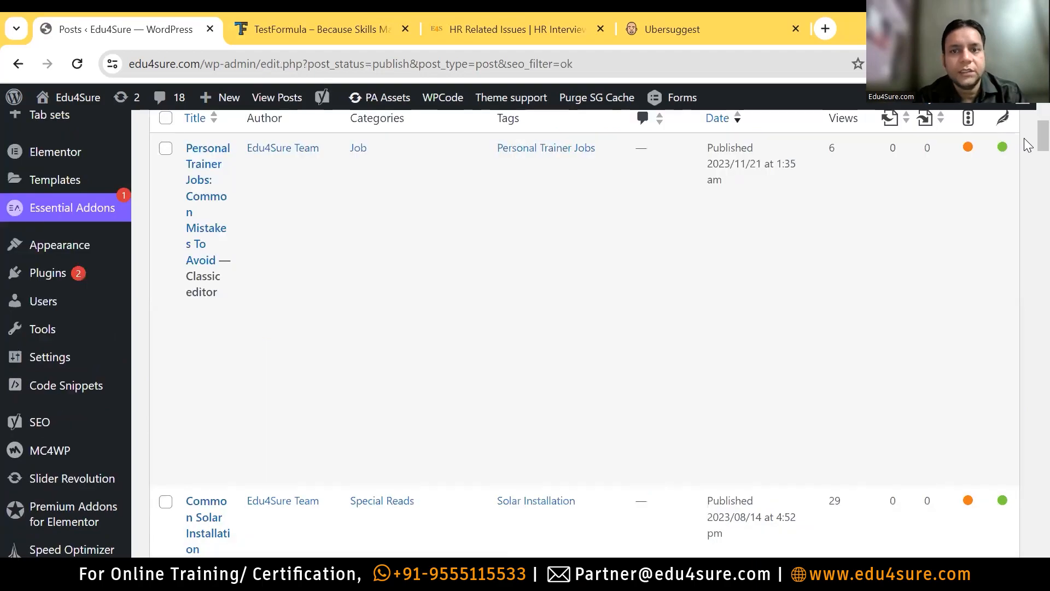
{"action": "left_click_drag", "start_coordinate": [1025, 138], "coordinate": [1024, 253]}
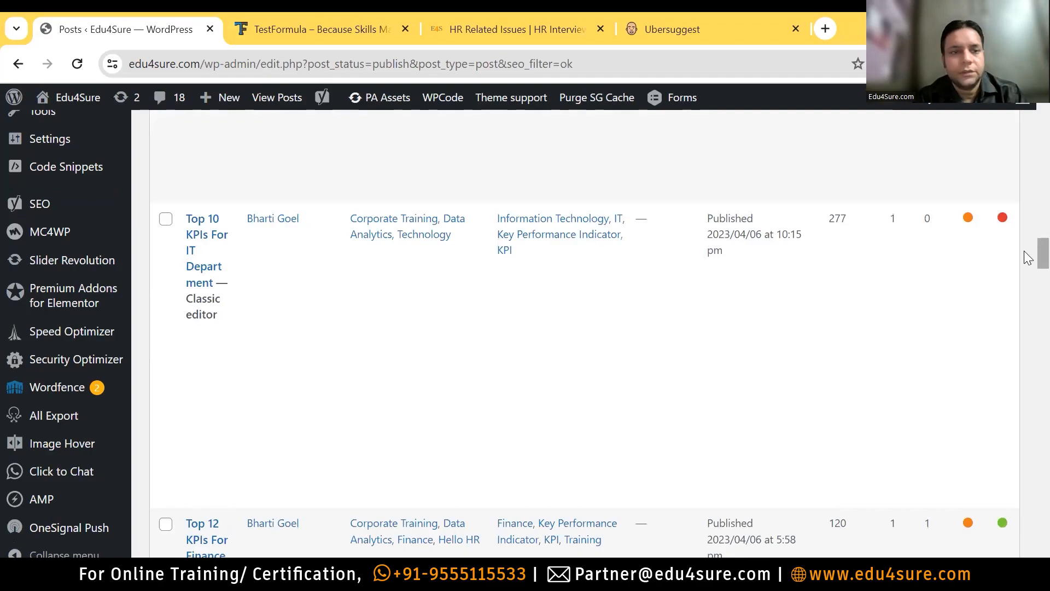
{"action": "left_click_drag", "start_coordinate": [1029, 257], "coordinate": [1029, 295]}
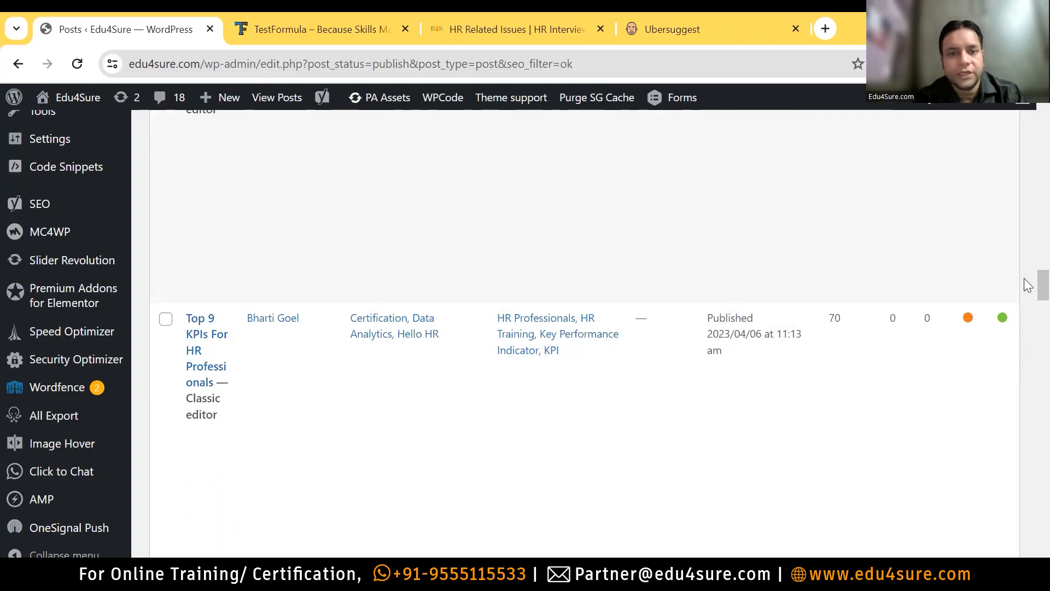
{"action": "left_click_drag", "start_coordinate": [1025, 293], "coordinate": [1024, 286]}
{"action": "left_click", "coordinate": [207, 239]}
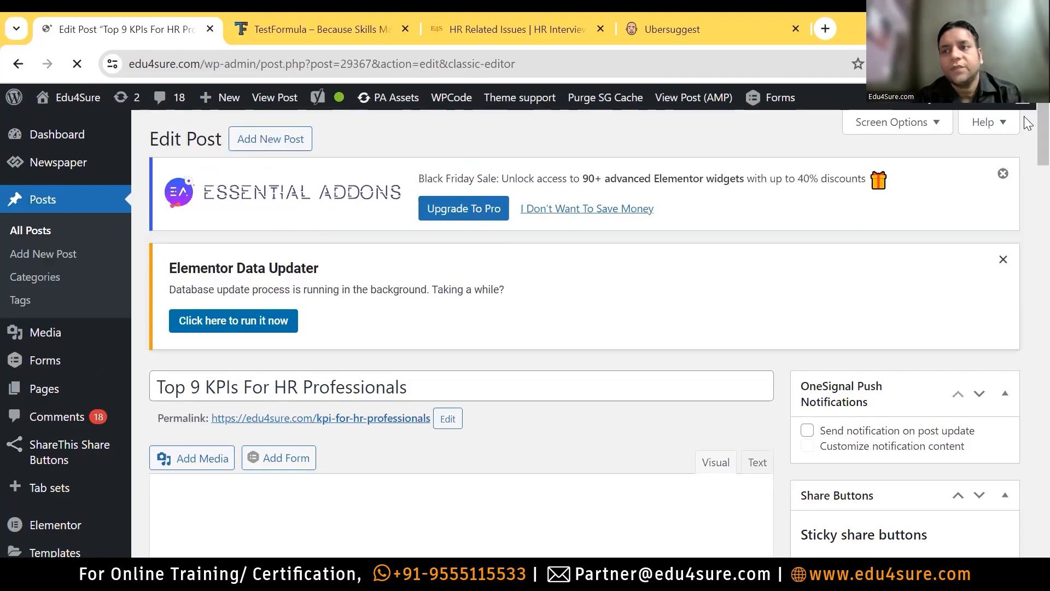
Check the post's readability analysis in the Yoast SEO Premium section and return to its SEO view
{"action": "scroll", "coordinate": [1028, 145], "scroll_direction": "down", "scroll_amount": 3}
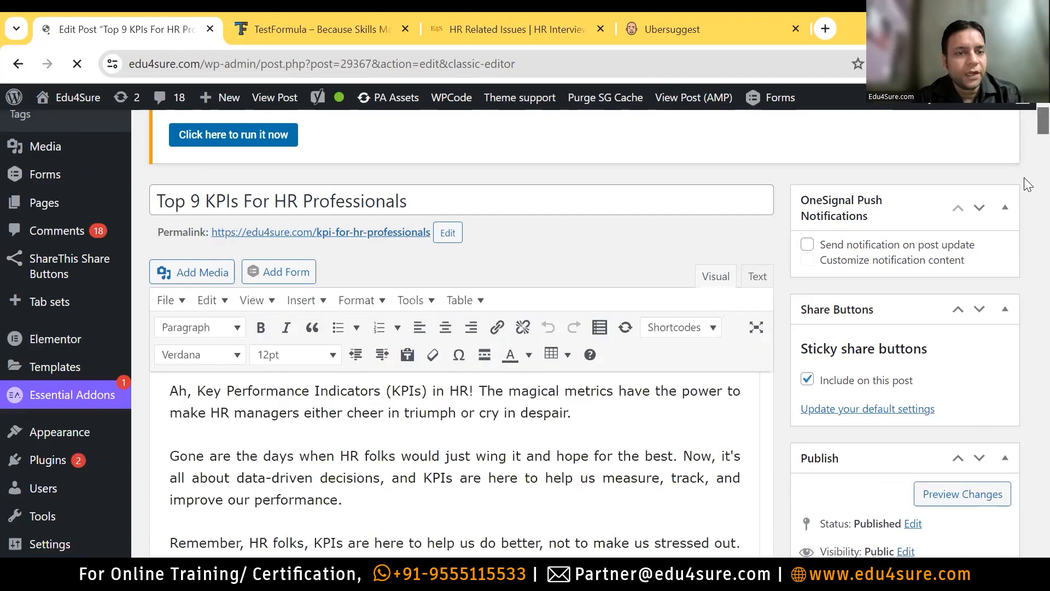
{"action": "scroll", "coordinate": [1025, 279], "scroll_direction": "down", "scroll_amount": 20}
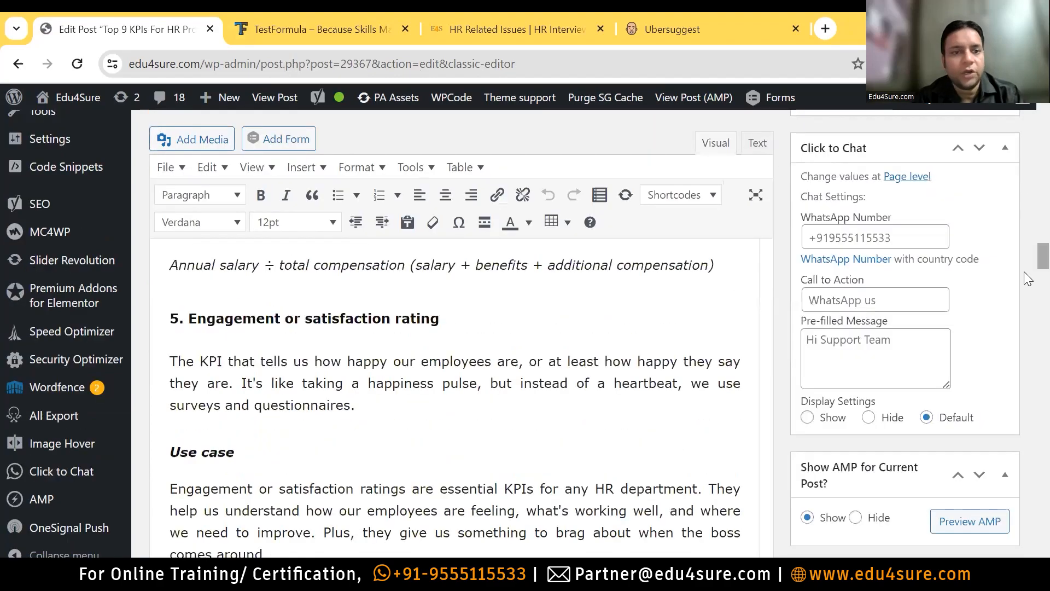
{"action": "scroll", "coordinate": [1026, 285], "scroll_direction": "down", "scroll_amount": 5}
{"action": "scroll", "coordinate": [1026, 306], "scroll_direction": "down", "scroll_amount": 5}
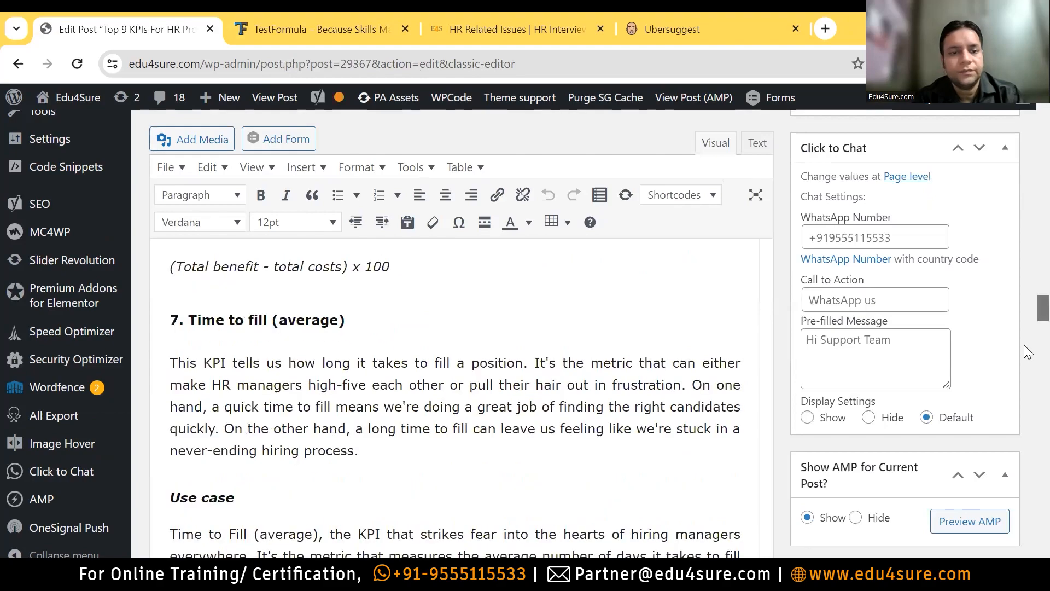
{"action": "scroll", "coordinate": [1027, 394], "scroll_direction": "down", "scroll_amount": 5}
{"action": "scroll", "coordinate": [1027, 465], "scroll_direction": "down", "scroll_amount": 10}
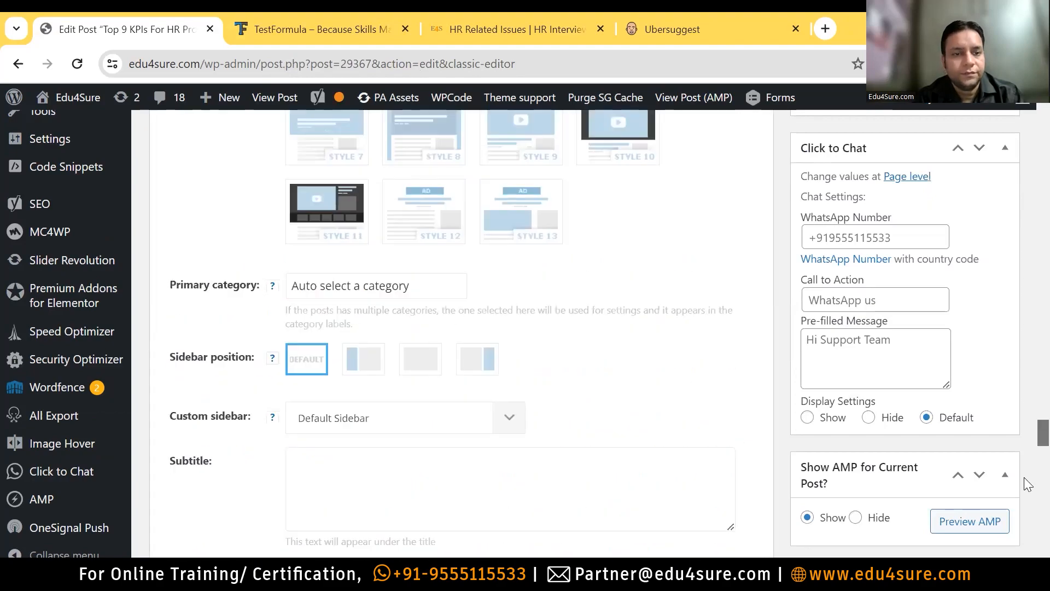
{"action": "scroll", "coordinate": [1027, 489], "scroll_direction": "down", "scroll_amount": 10}
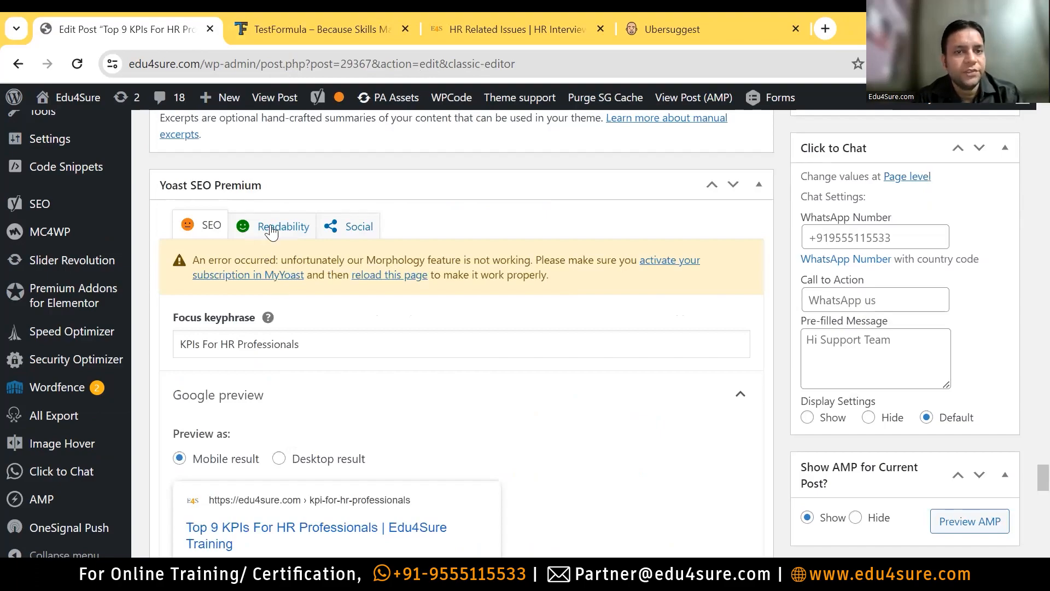
{"action": "left_click", "coordinate": [245, 233]}
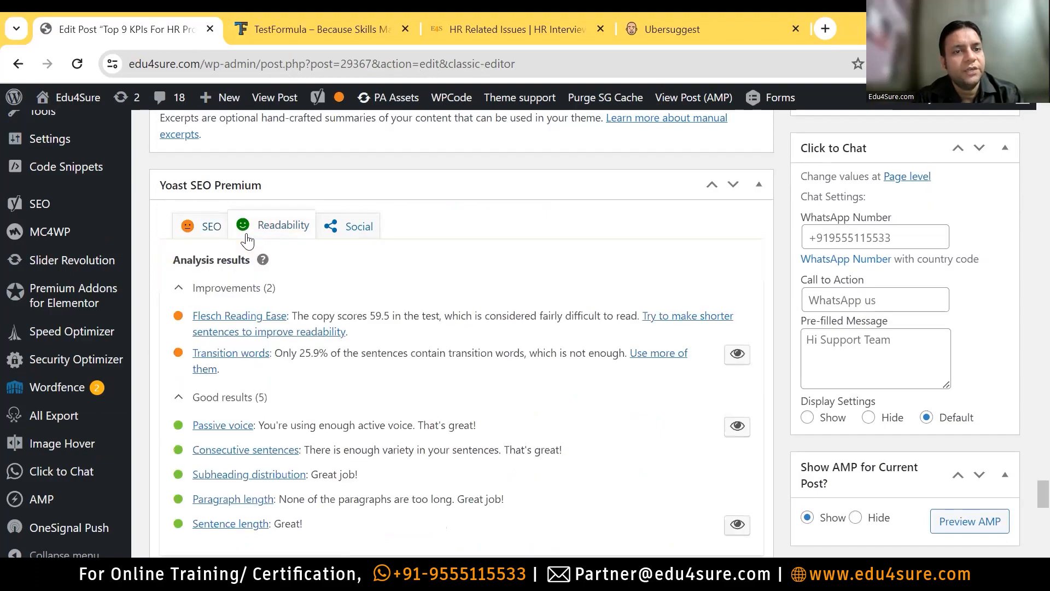
{"action": "left_click", "coordinate": [203, 231]}
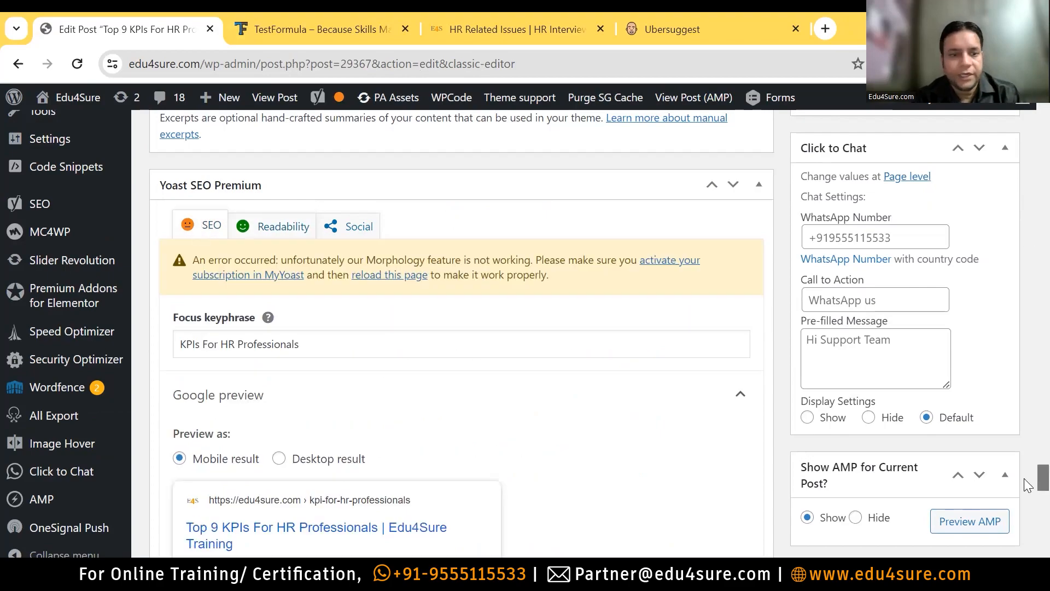
Expand the SEO analysis for the focus keyphrase and review its listed problems
{"action": "scroll", "coordinate": [1028, 500], "scroll_direction": "down", "scroll_amount": 4}
{"action": "scroll", "coordinate": [1029, 500], "scroll_direction": "down", "scroll_amount": 1}
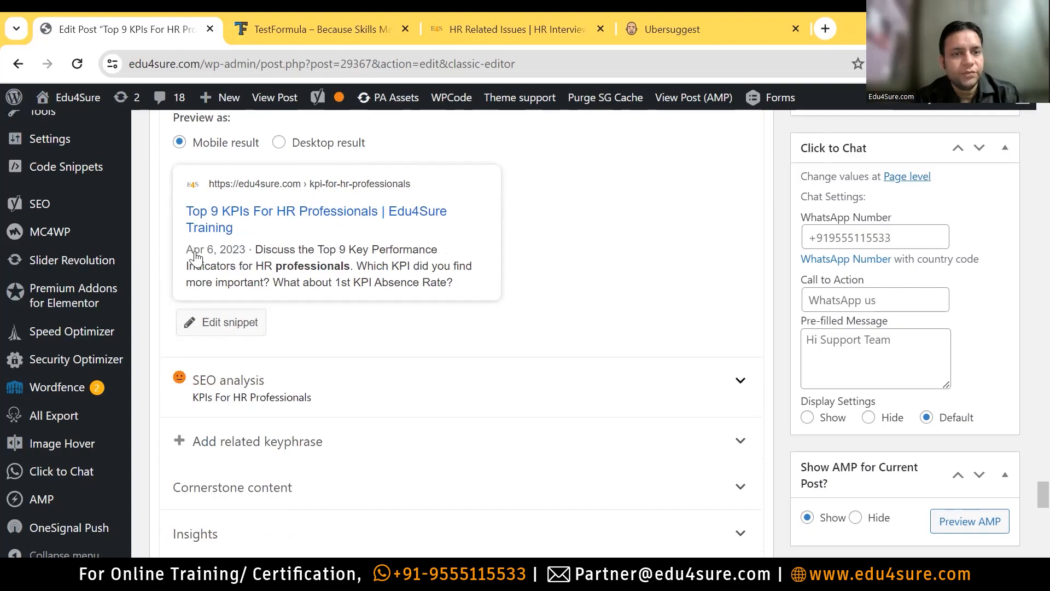
{"action": "left_click", "coordinate": [420, 400]}
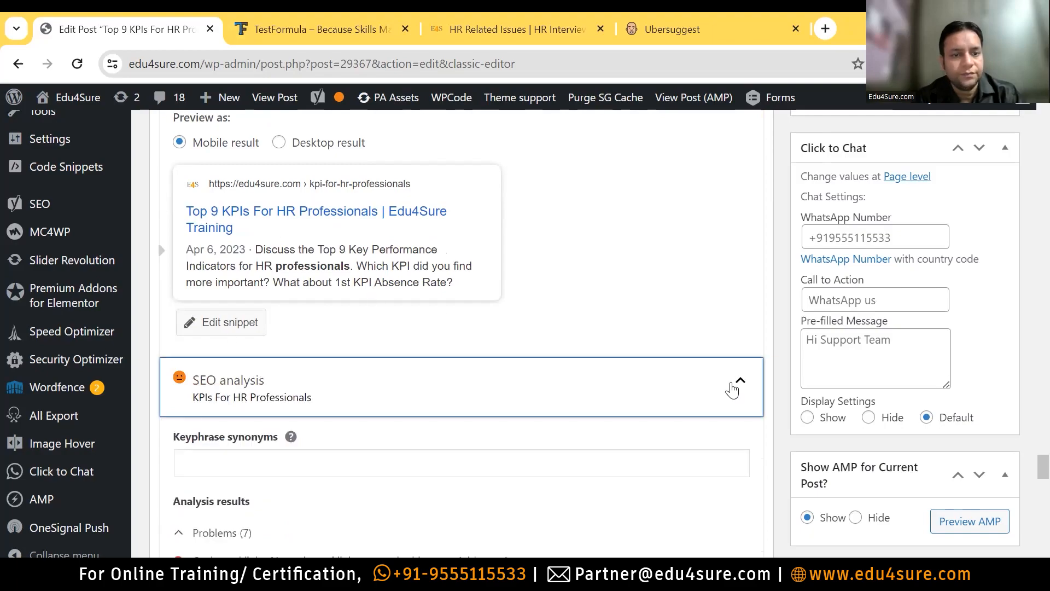
{"action": "scroll", "coordinate": [1028, 469], "scroll_direction": "down", "scroll_amount": 7}
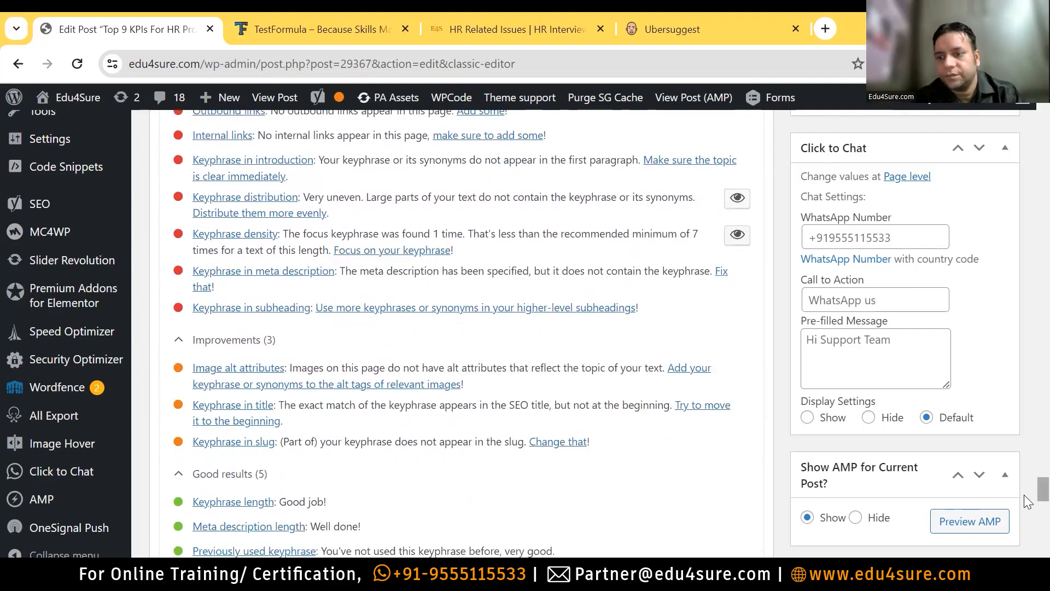
{"action": "scroll", "coordinate": [1029, 494], "scroll_direction": "up", "scroll_amount": 2}
{"action": "scroll", "coordinate": [1028, 494], "scroll_direction": "up", "scroll_amount": 1}
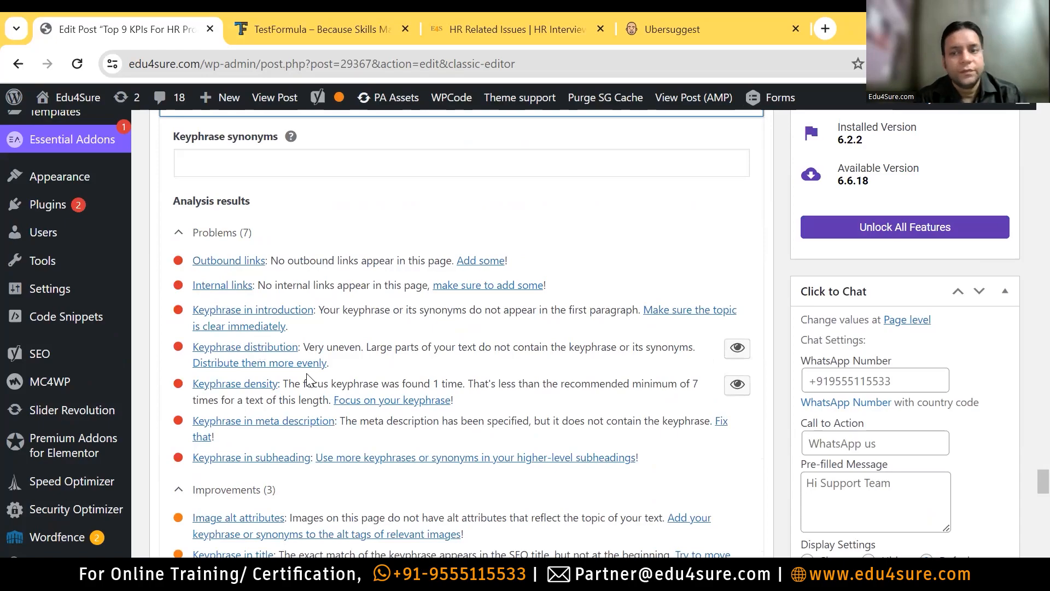
Compare the focus keyphrase with the SEO analysis results, reading through the improvements and good results to the text length
{"action": "left_click_drag", "start_coordinate": [1027, 485], "coordinate": [1027, 452]}
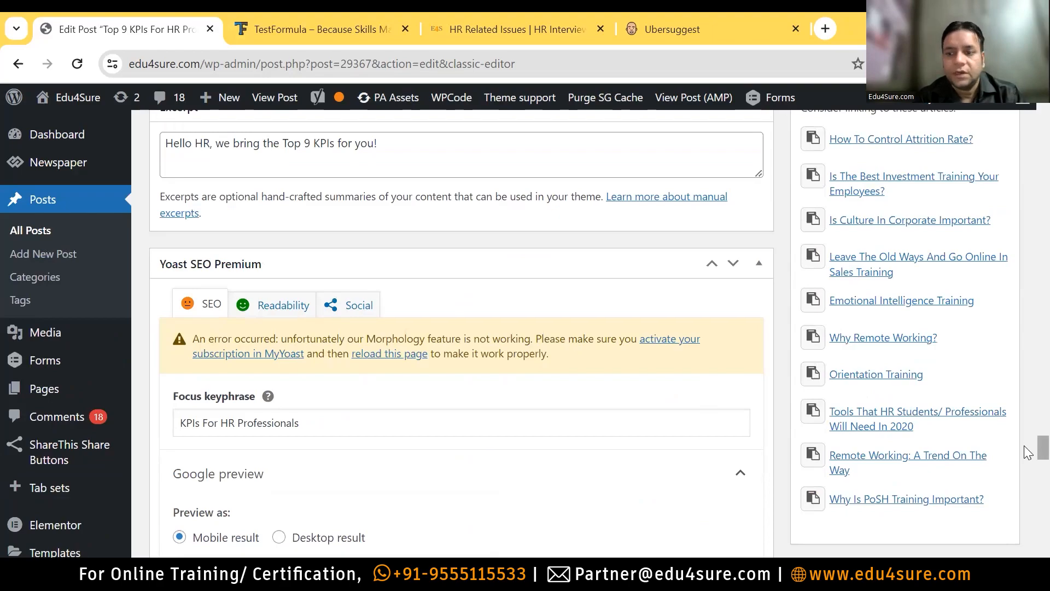
{"action": "scroll", "coordinate": [1024, 445], "scroll_direction": "down", "scroll_amount": 2}
{"action": "scroll", "coordinate": [1029, 465], "scroll_direction": "down", "scroll_amount": 8}
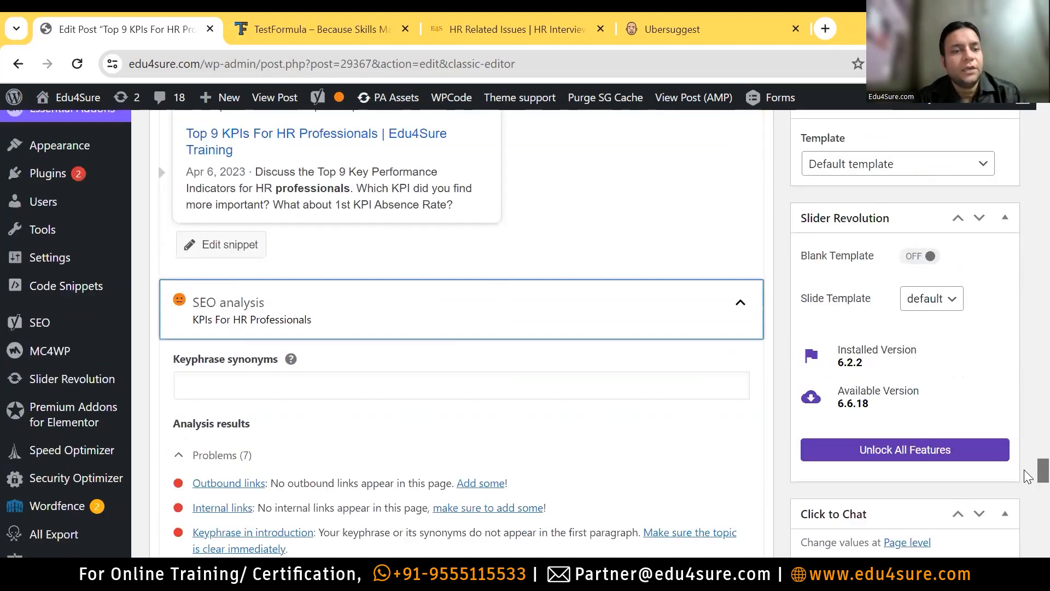
{"action": "scroll", "coordinate": [1029, 476], "scroll_direction": "down", "scroll_amount": 7}
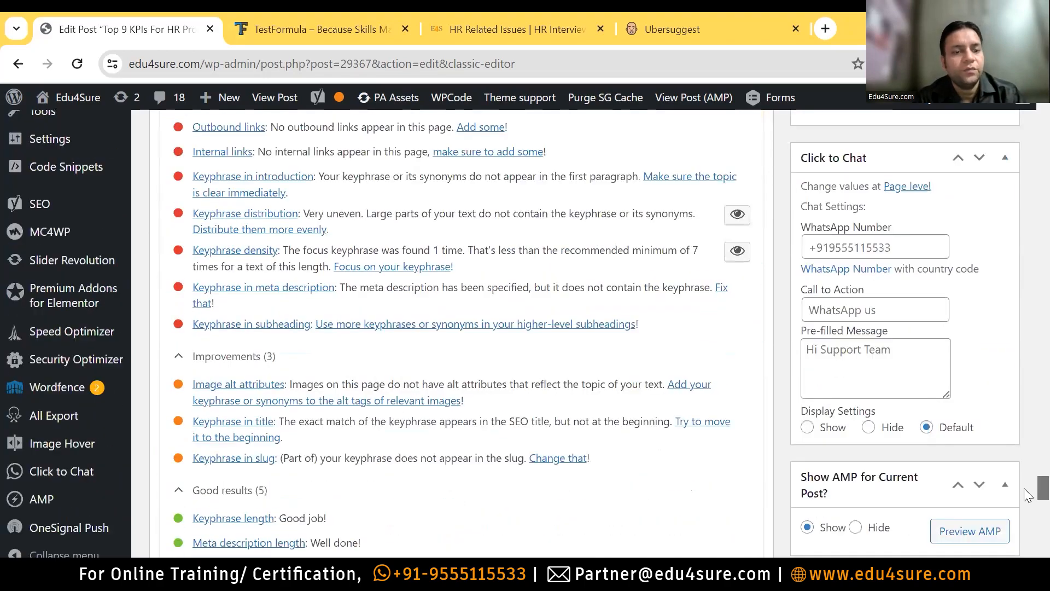
{"action": "scroll", "coordinate": [1028, 494], "scroll_direction": "down", "scroll_amount": 5}
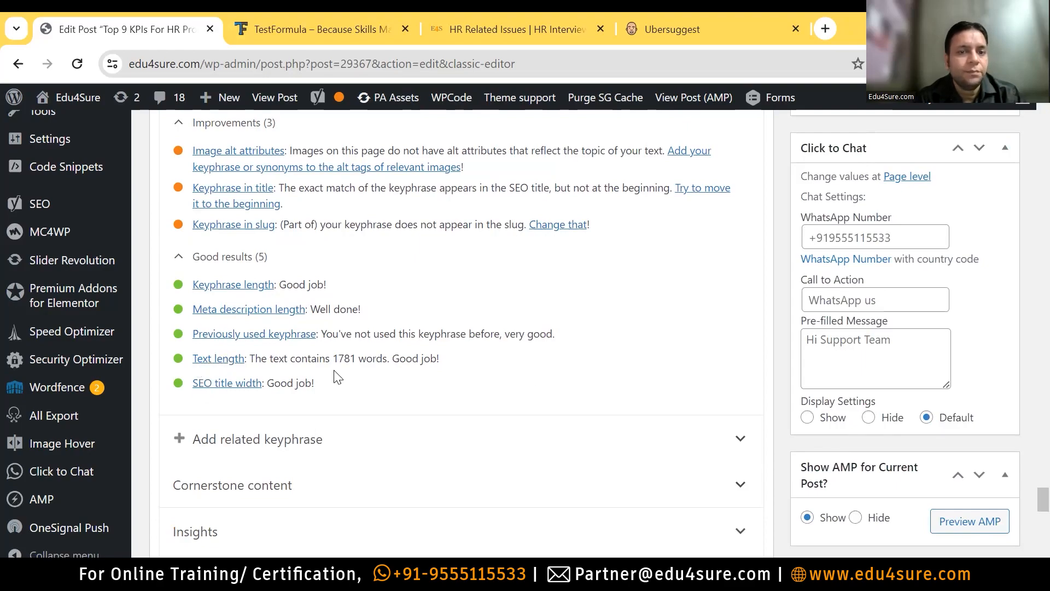
{"action": "left_click_drag", "start_coordinate": [332, 359], "coordinate": [383, 374]}
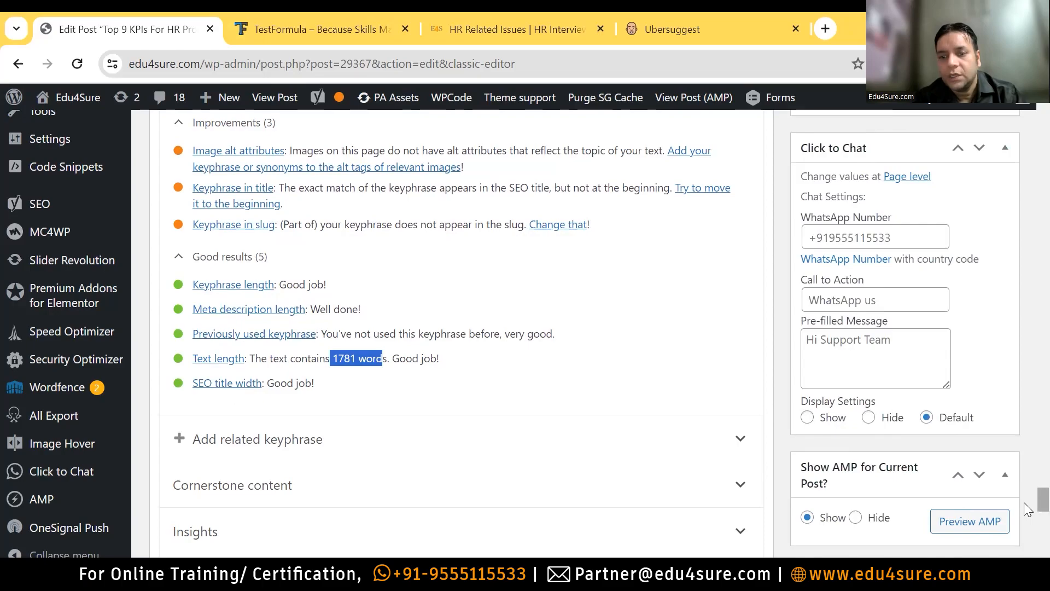
Highlight the keyphrase density matches in the post text and look for them in the article body
{"action": "scroll", "coordinate": [1027, 507], "scroll_direction": "up", "scroll_amount": 20}
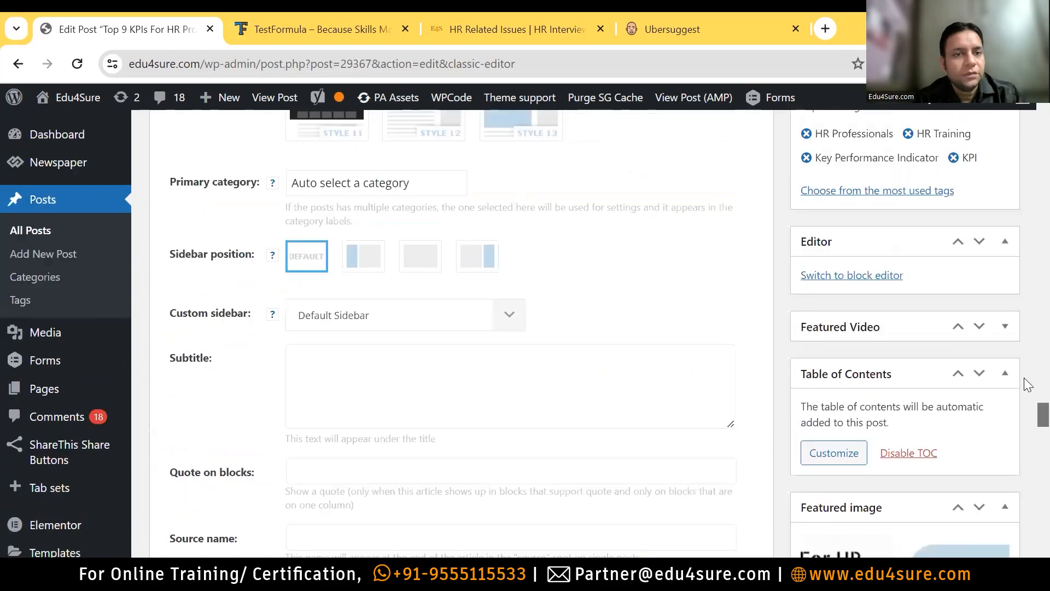
{"action": "scroll", "coordinate": [1028, 383], "scroll_direction": "up", "scroll_amount": 15}
{"action": "scroll", "coordinate": [1027, 450], "scroll_direction": "down", "scroll_amount": 20}
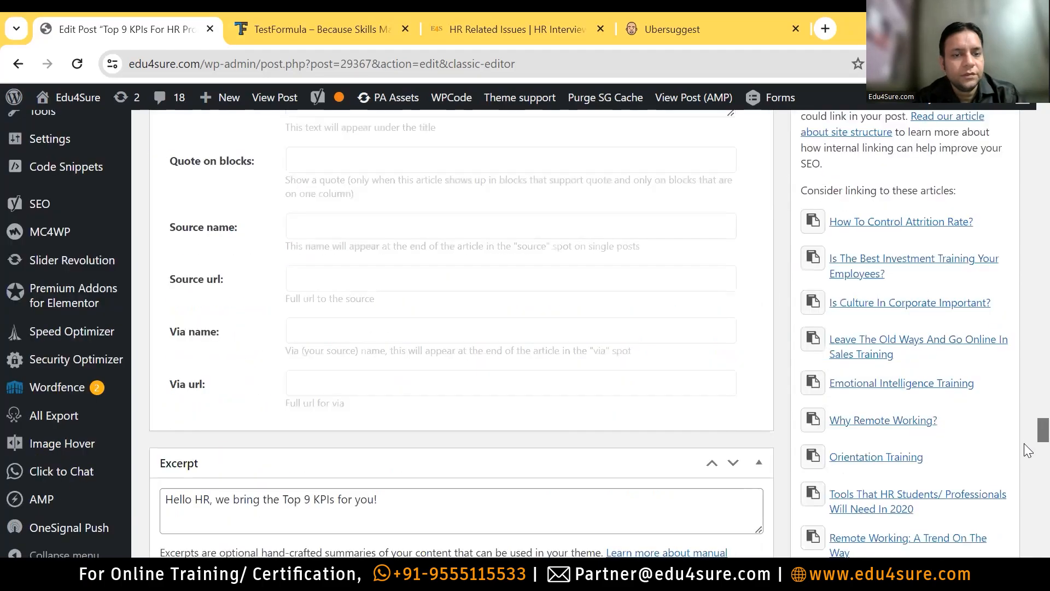
{"action": "scroll", "coordinate": [1027, 460], "scroll_direction": "down", "scroll_amount": 15}
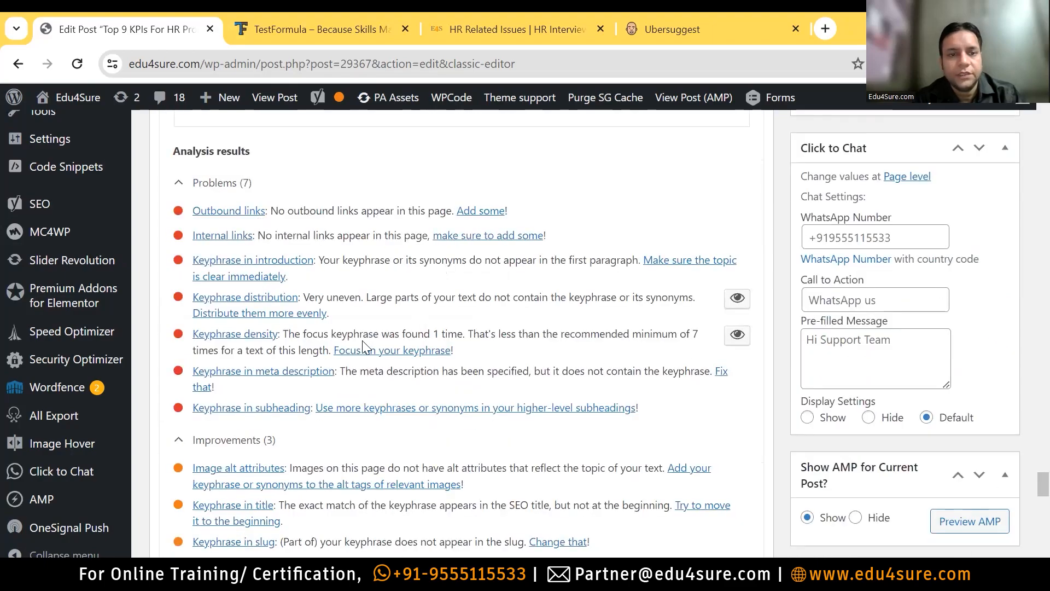
{"action": "left_click", "coordinate": [737, 335]}
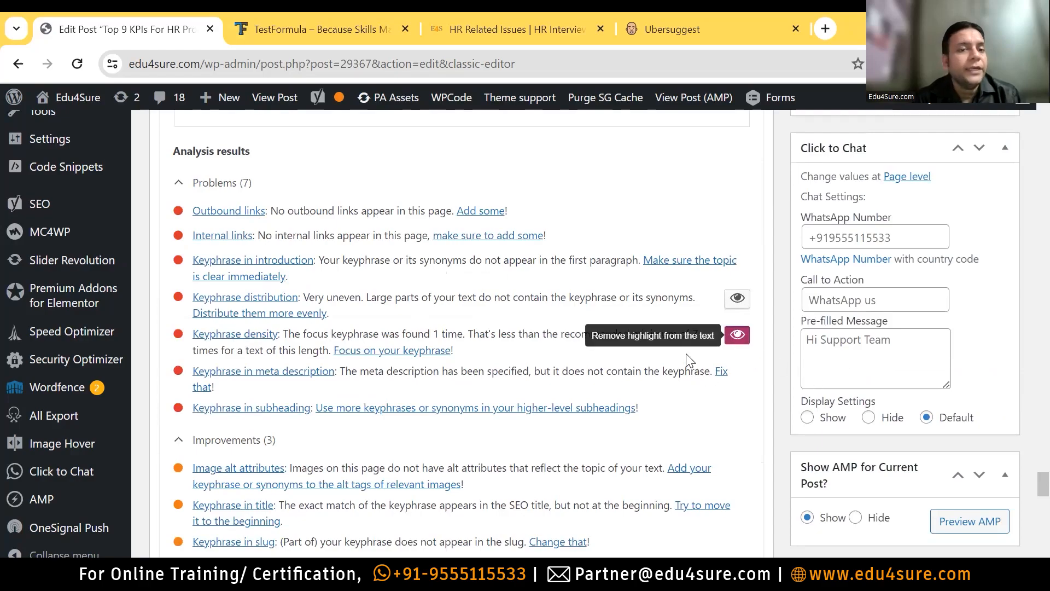
{"action": "scroll", "coordinate": [1028, 385], "scroll_direction": "up", "scroll_amount": 10}
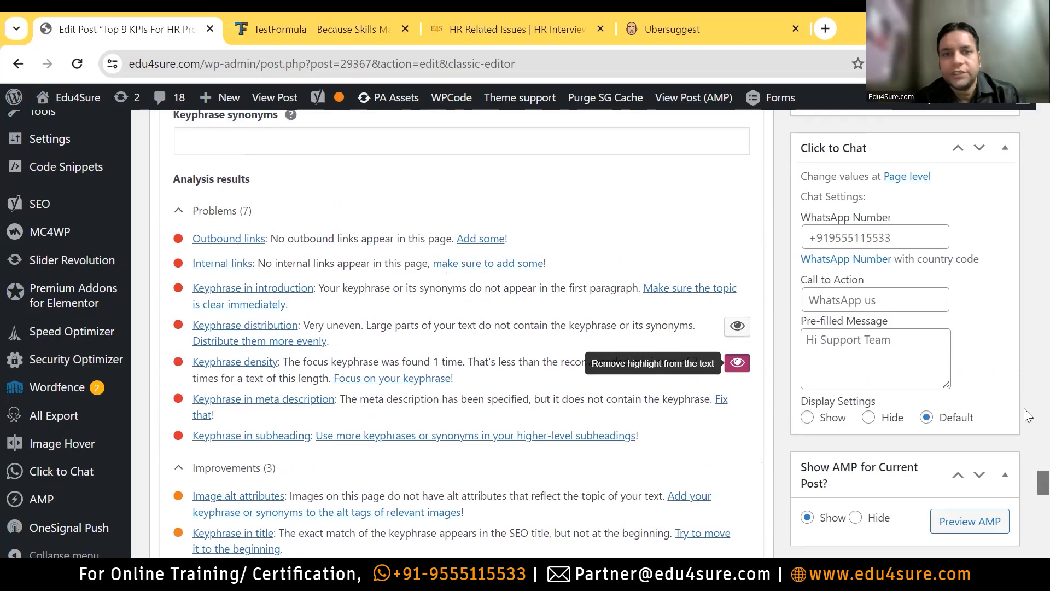
{"action": "scroll", "coordinate": [1028, 383], "scroll_direction": "up", "scroll_amount": 10}
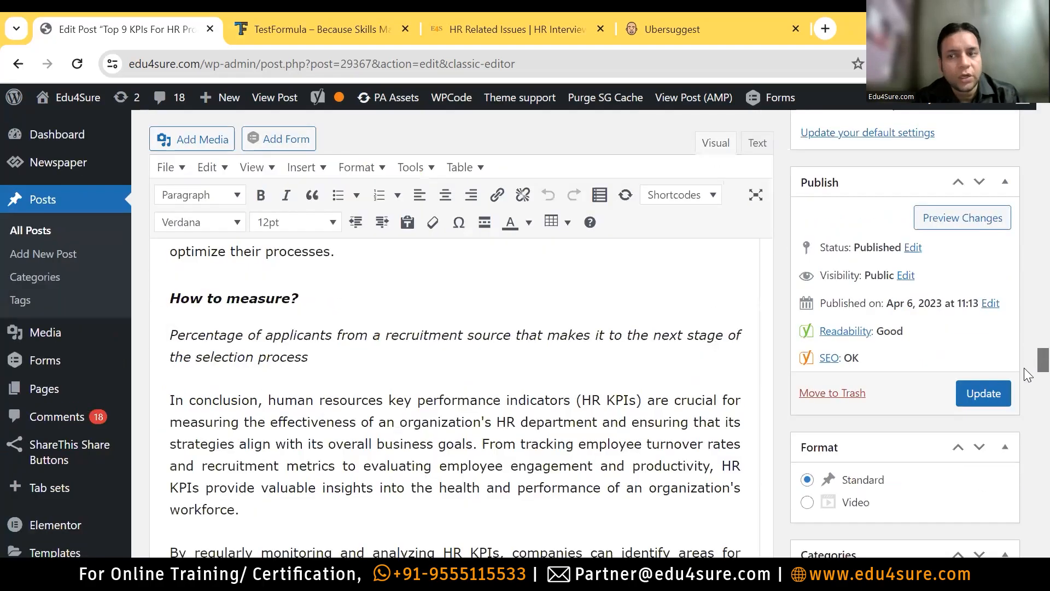
Copy the focus keyphrase "KPIs For HR Professionals" and return to the SEO analysis problems
{"action": "scroll", "coordinate": [1028, 389], "scroll_direction": "down", "scroll_amount": 10}
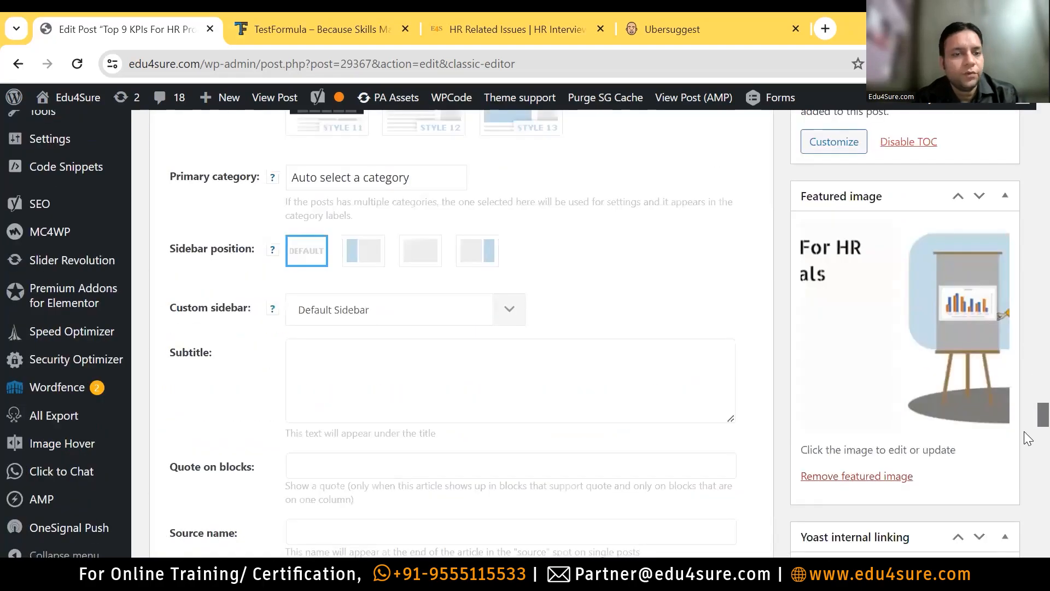
{"action": "scroll", "coordinate": [1028, 440], "scroll_direction": "down", "scroll_amount": 8}
{"action": "scroll", "coordinate": [1028, 452], "scroll_direction": "down", "scroll_amount": 5}
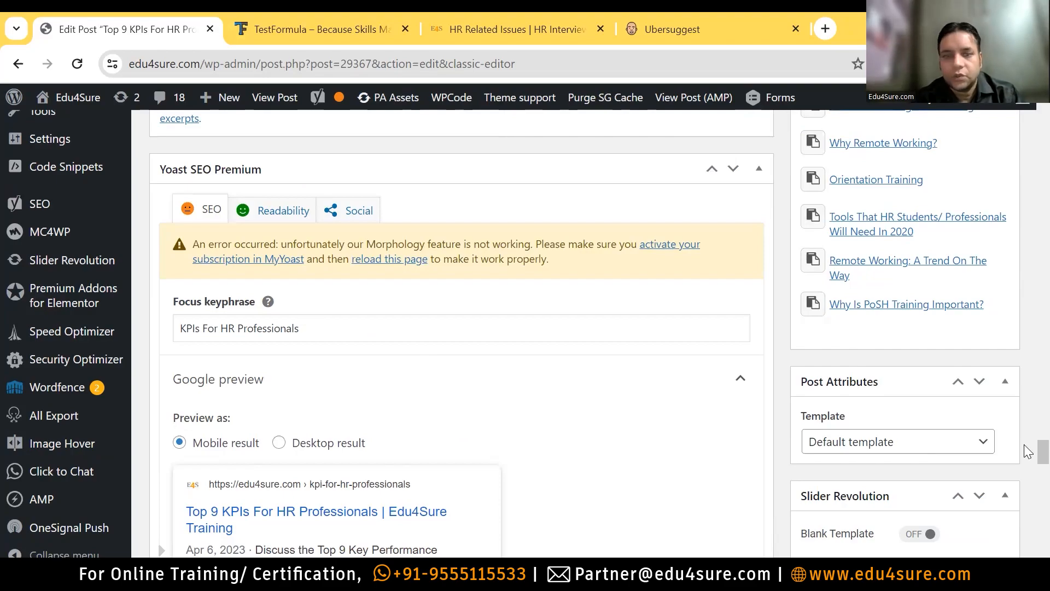
{"action": "left_click_drag", "start_coordinate": [345, 339], "coordinate": [162, 334]}
{"action": "key", "text": "ctrl+c"}
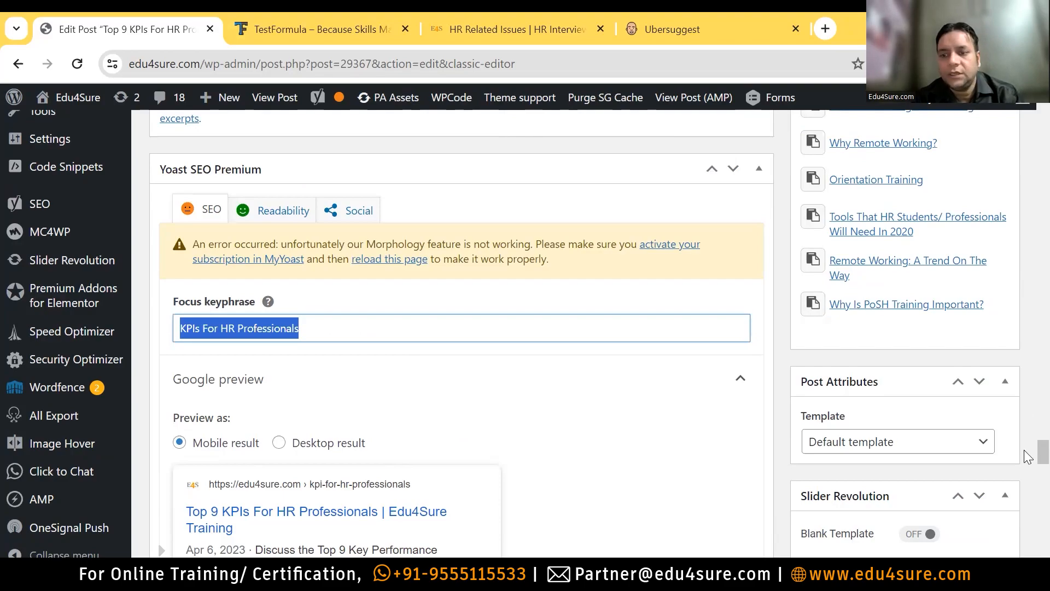
{"action": "scroll", "coordinate": [1024, 483], "scroll_direction": "down", "scroll_amount": 8}
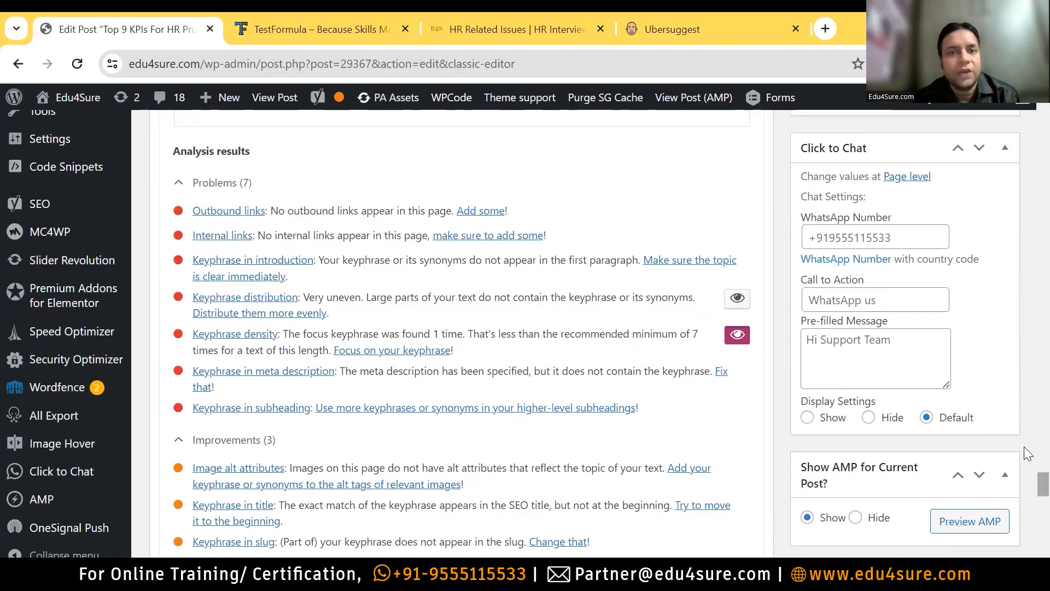
Paste the copied focus keyphrase "KPIs For HR Professionals" at the end of the post's first paragraph
{"action": "scroll", "coordinate": [1028, 454], "scroll_direction": "up", "scroll_amount": 8}
{"action": "scroll", "coordinate": [1025, 329], "scroll_direction": "up", "scroll_amount": 15}
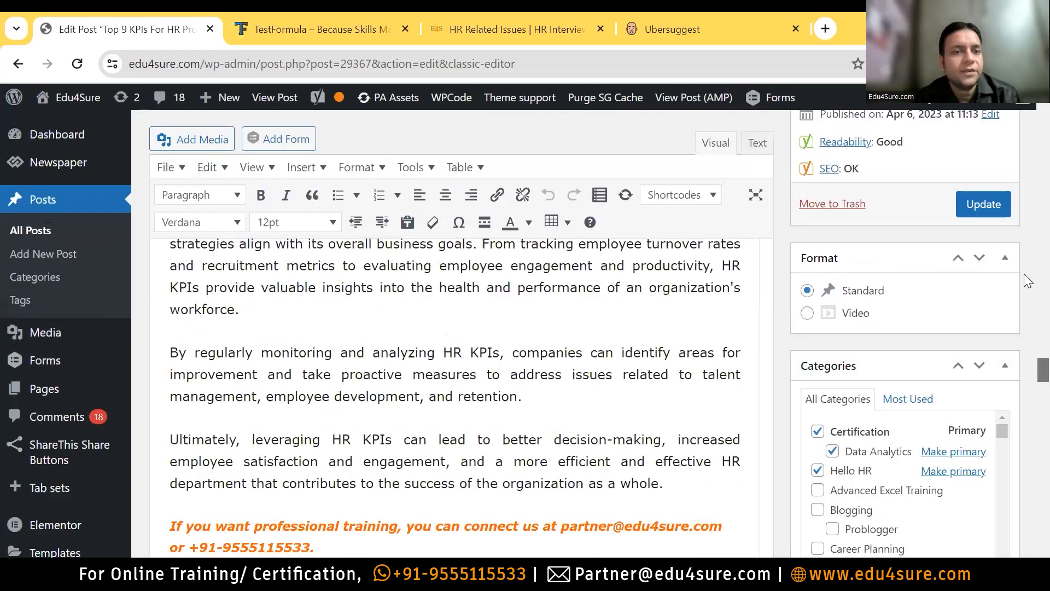
{"action": "scroll", "coordinate": [1021, 186], "scroll_direction": "up", "scroll_amount": 5}
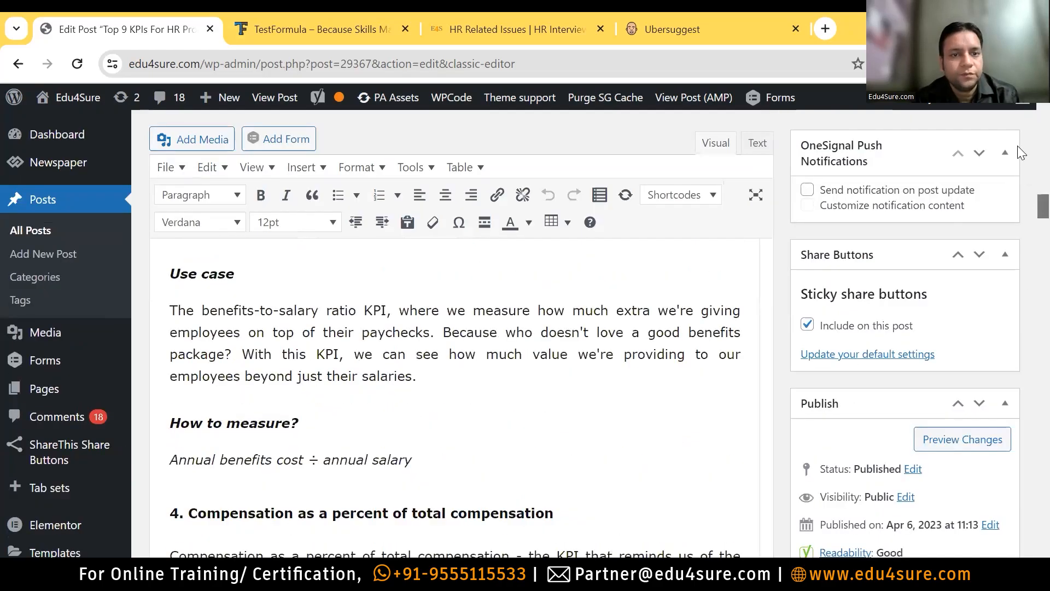
{"action": "scroll", "coordinate": [1016, 137], "scroll_direction": "up", "scroll_amount": 5}
{"action": "scroll", "coordinate": [1013, 117], "scroll_direction": "up", "scroll_amount": 10}
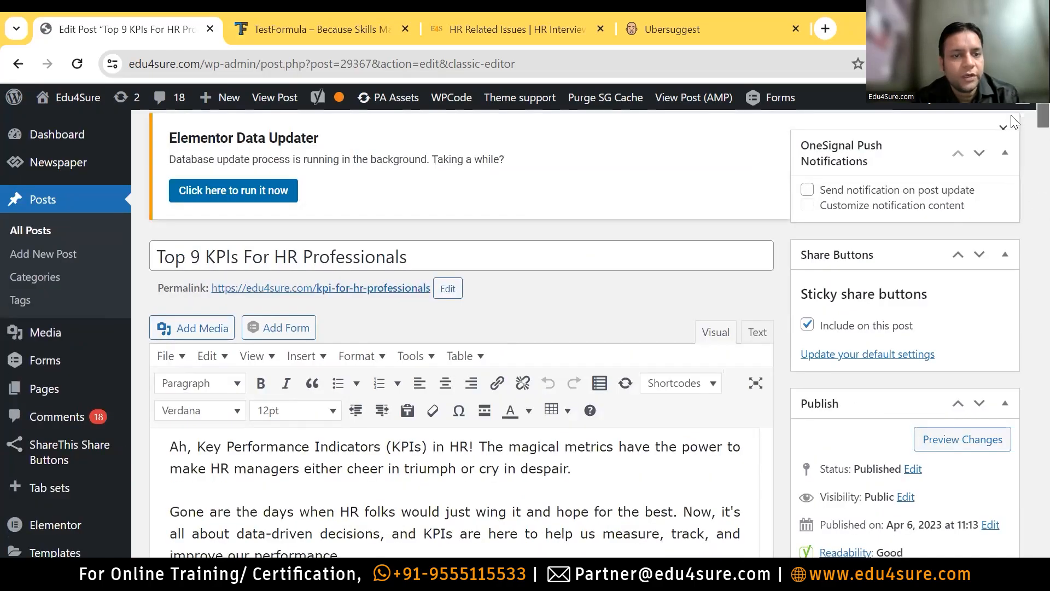
{"action": "scroll", "coordinate": [1011, 117], "scroll_direction": "down", "scroll_amount": 2}
{"action": "scroll", "coordinate": [323, 360], "scroll_direction": "down", "scroll_amount": 1}
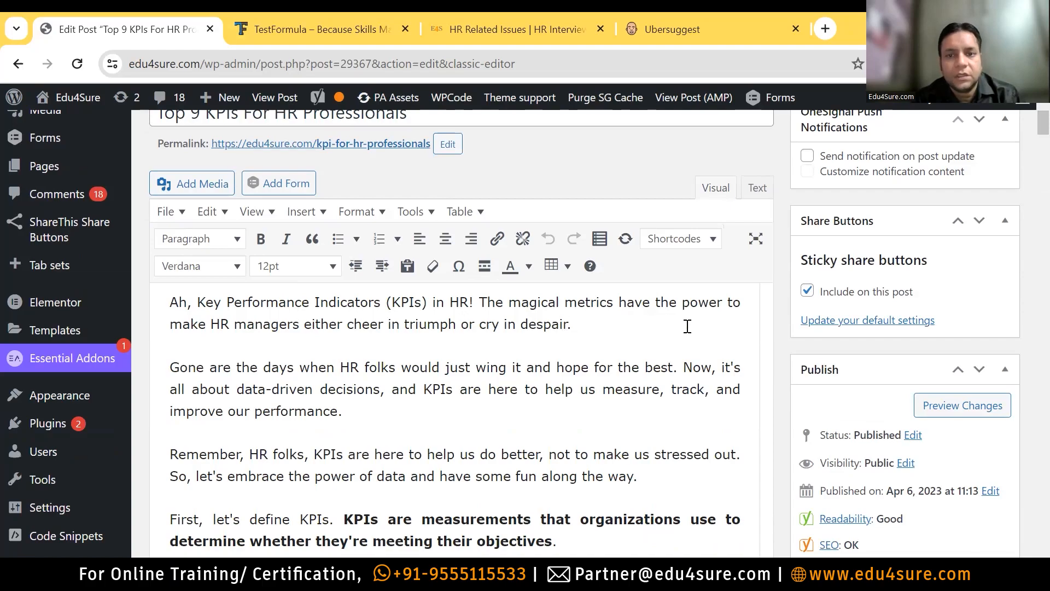
{"action": "left_click", "coordinate": [617, 325]}
{"action": "key", "text": "ctrl+v"}
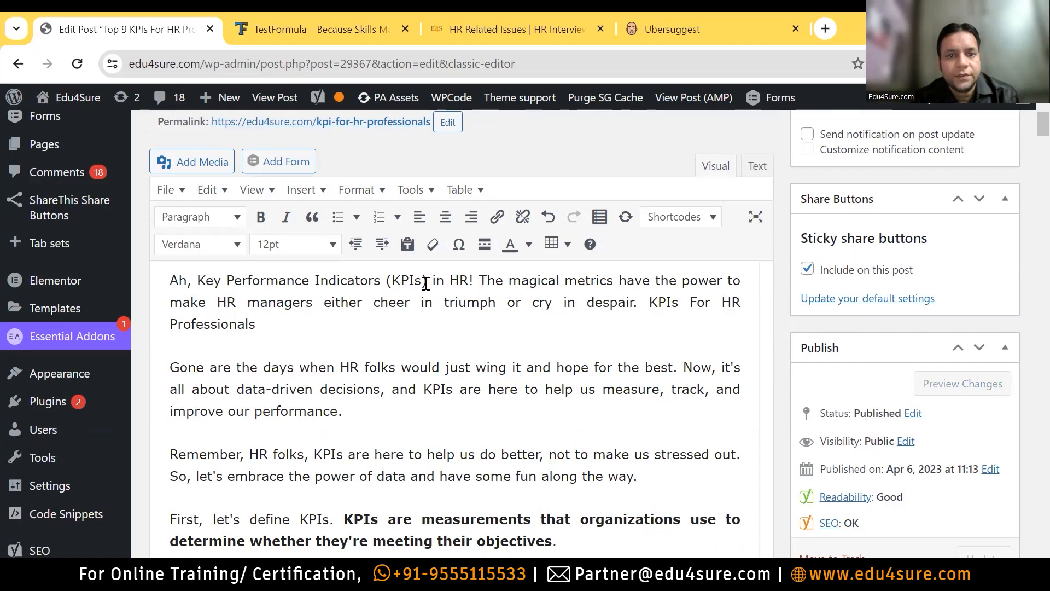
Extend "KPIs" inside the parentheses of the first sentence to read "KPIs for HR Professionals"
{"action": "left_click", "coordinate": [421, 281]}
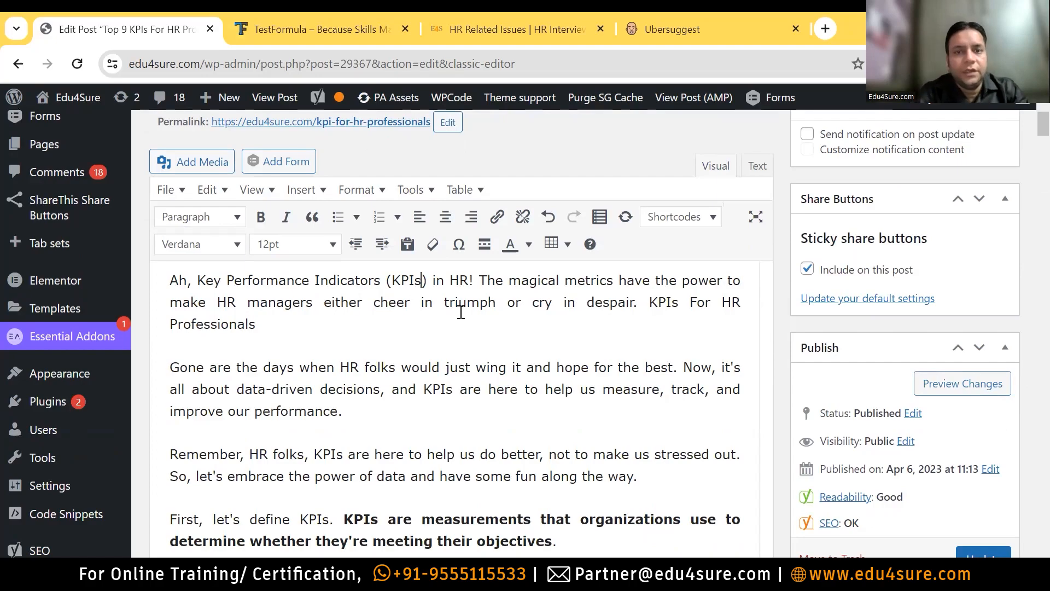
{"action": "type", "text": "fr"}
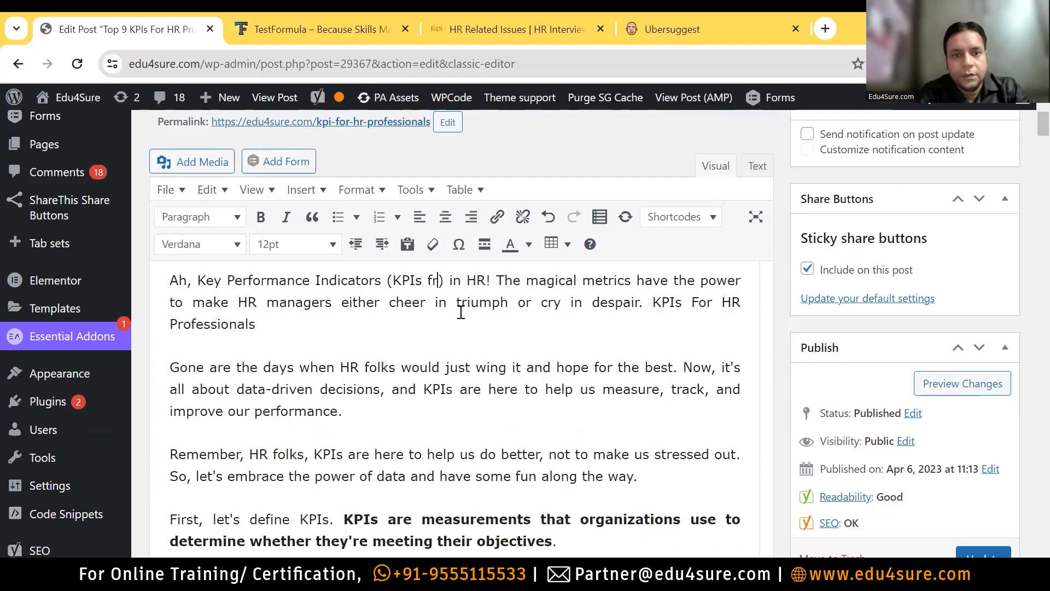
{"action": "key", "text": "BackSpace"}
{"action": "type", "text": "or "}
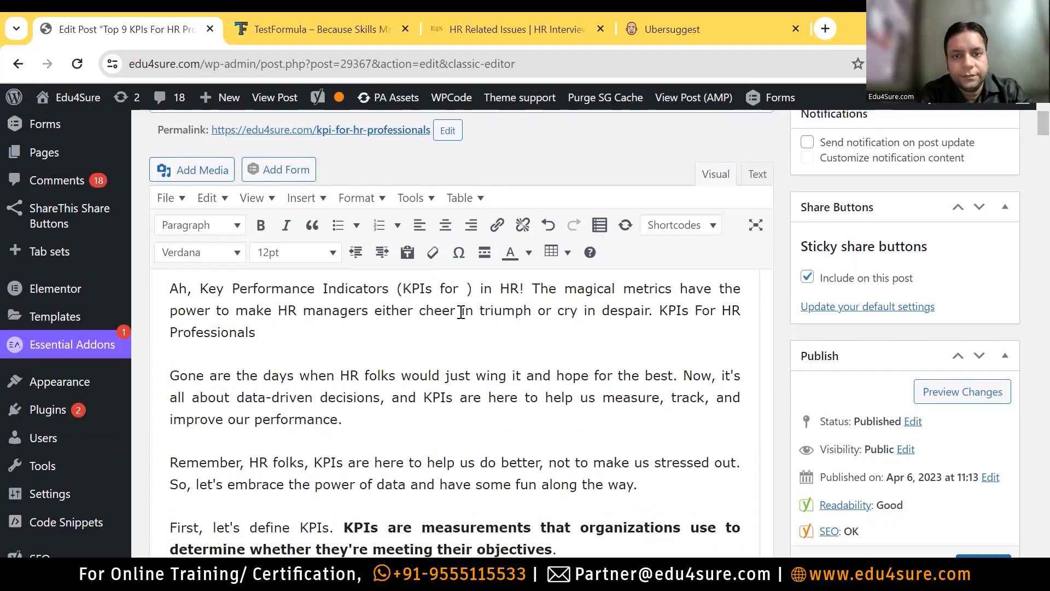
{"action": "type", "text": "HR Profe"}
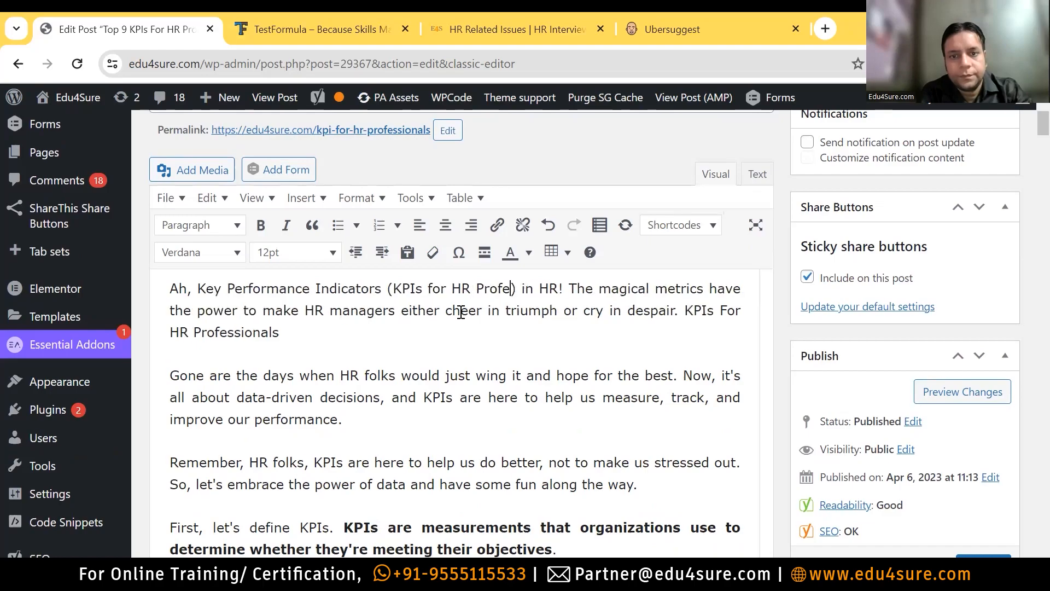
{"action": "type", "text": "ssionA"}
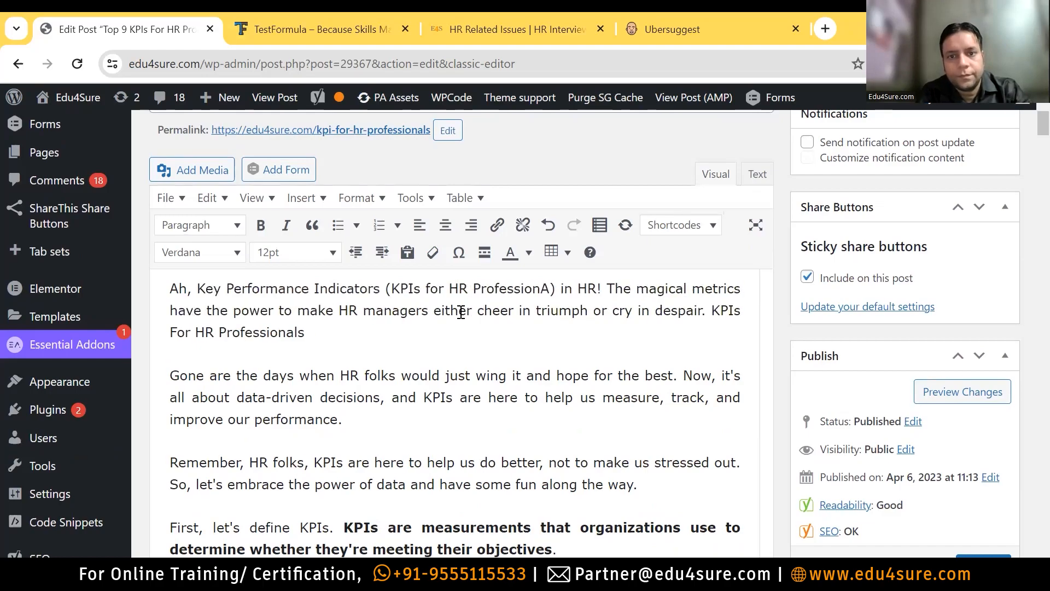
{"action": "key", "text": "BackSpace"}
{"action": "type", "text": "ala"}
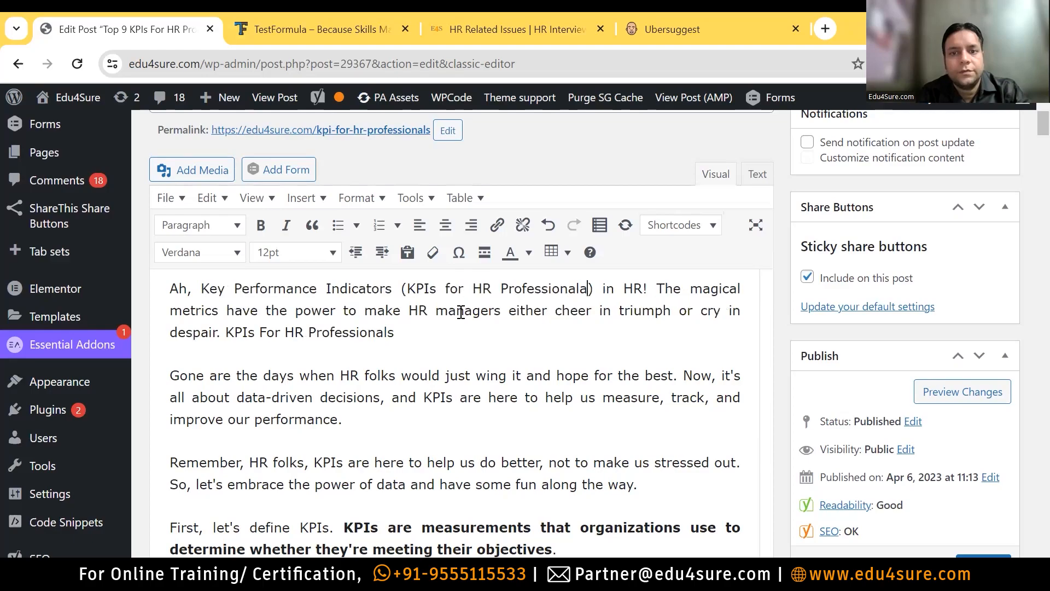
{"action": "key", "text": "BackSpace"}
{"action": "type", "text": "s"}
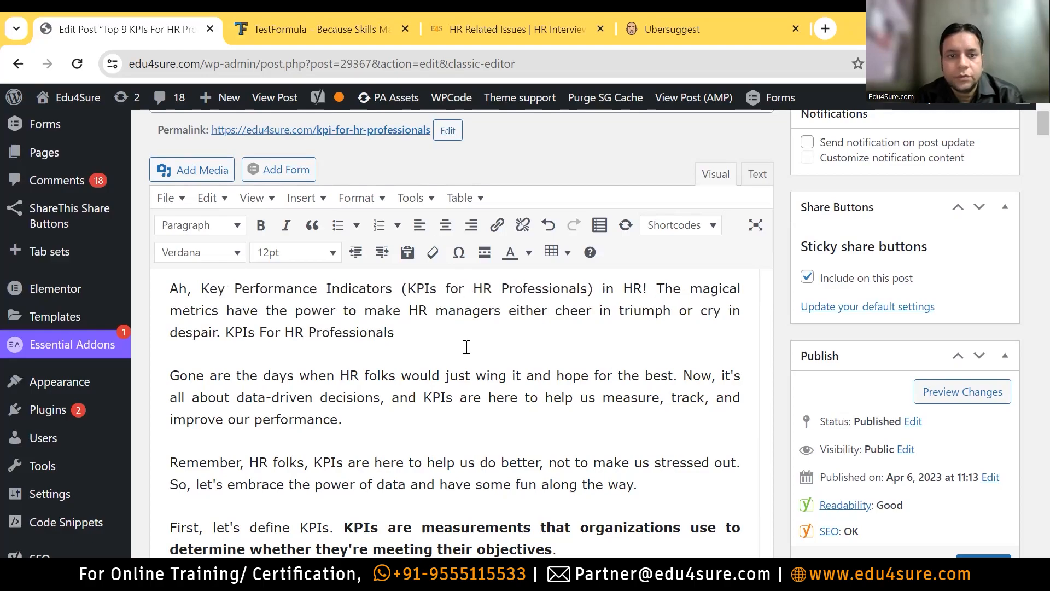
Delete the pasted keyphrase after "despair." and the words "in HR" following the parentheses in the first paragraph
{"action": "left_click", "coordinate": [221, 336]}
{"action": "key", "text": "shift+End"}
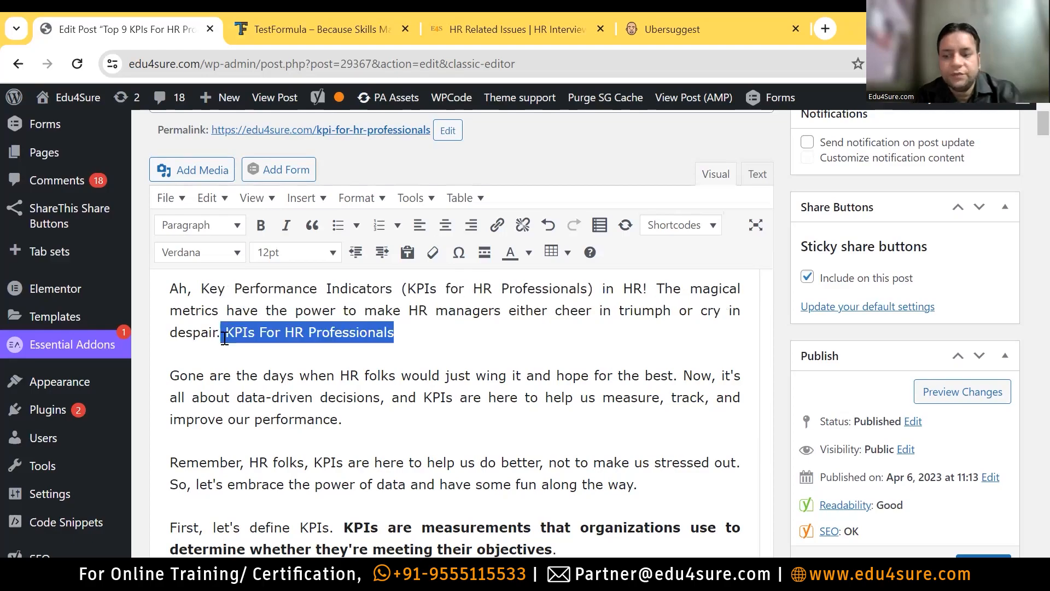
{"action": "key", "text": "Delete"}
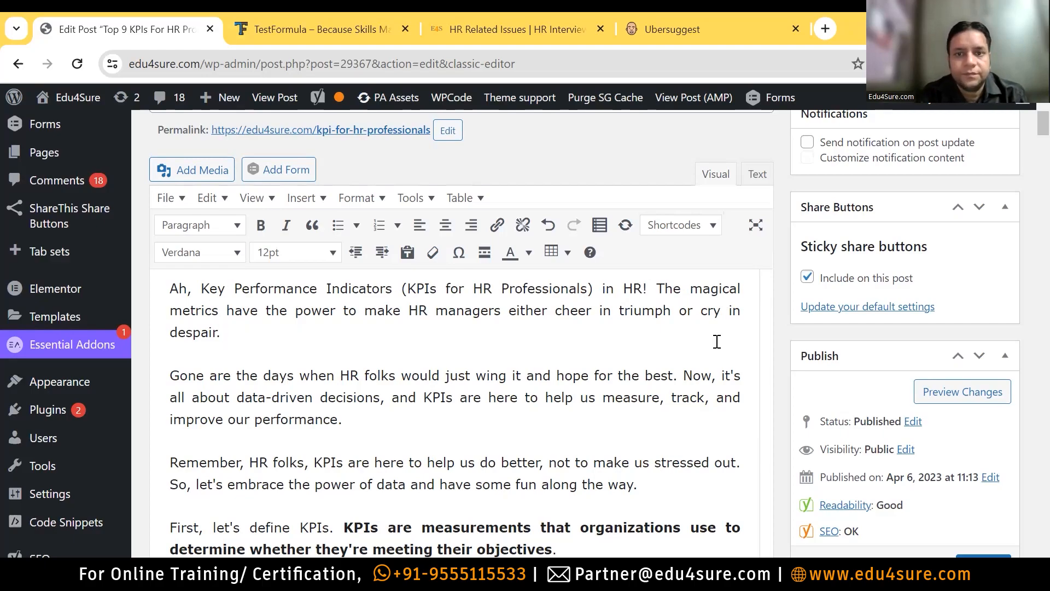
{"action": "key", "text": "Delete"}
{"action": "key", "text": "BackSpace"}
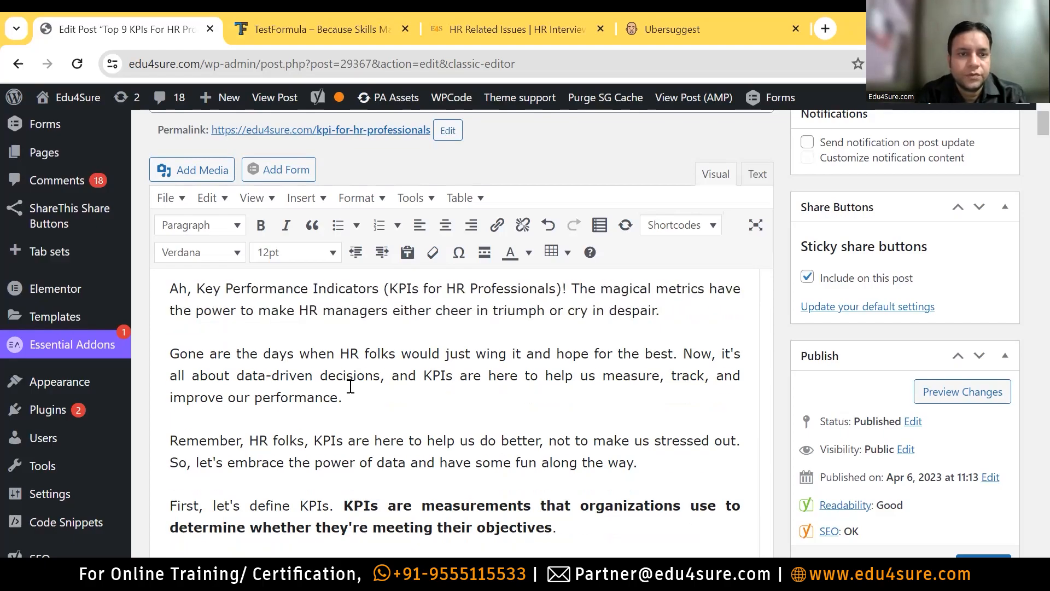
Insert "today we will discuss the" before "Key Performance Indicators" in the opening sentence
{"action": "left_click", "coordinate": [197, 288]}
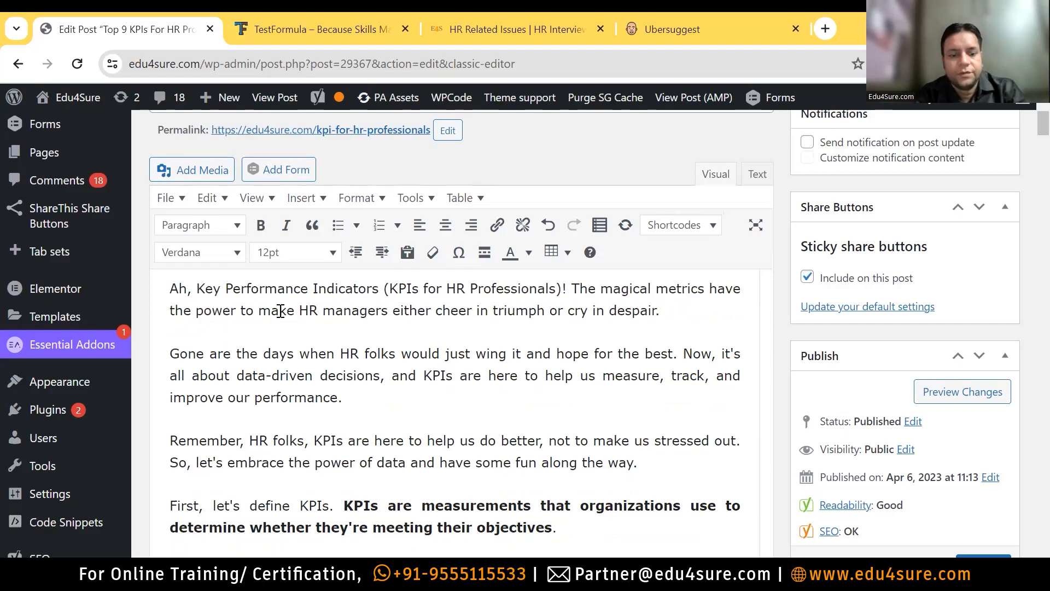
{"action": "type", "text": "S"}
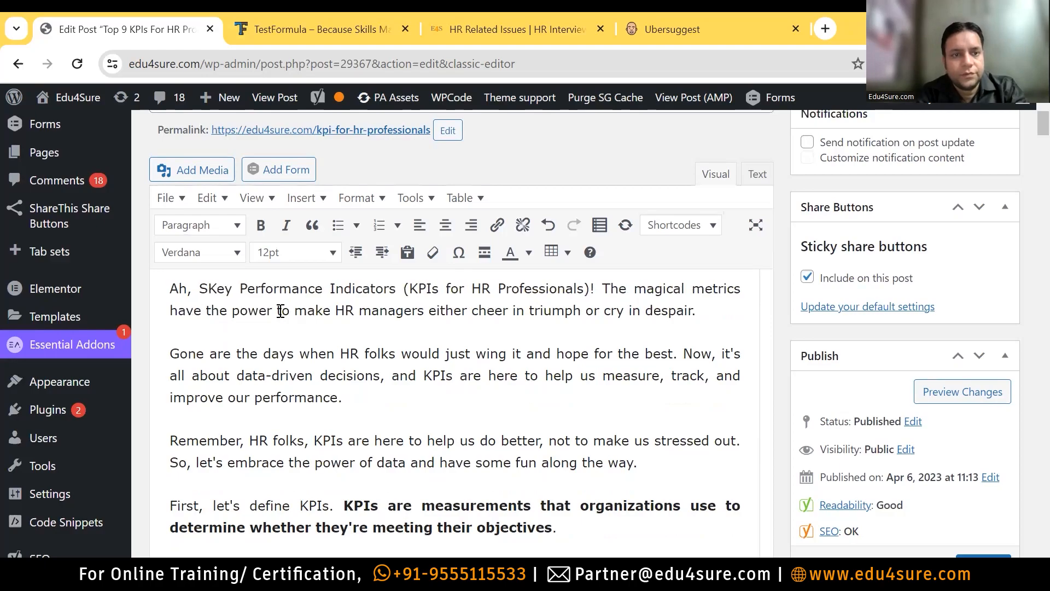
{"action": "type", "text": "t"}
{"action": "key", "text": "BackSpace"}
{"action": "key", "text": "BackSpace"}
{"action": "type", "text": "t"}
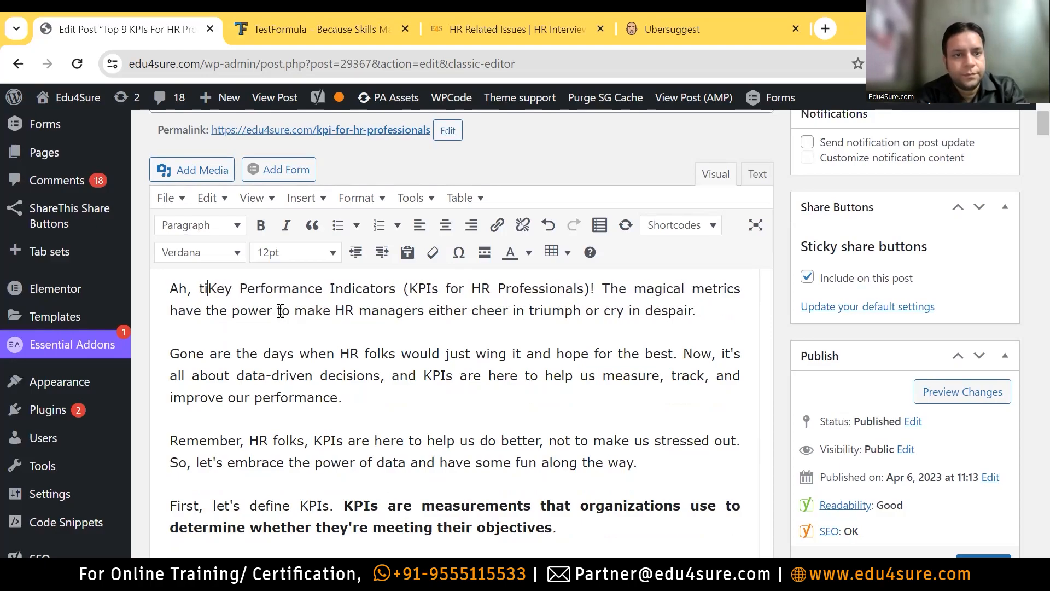
{"action": "type", "text": "oday we will"}
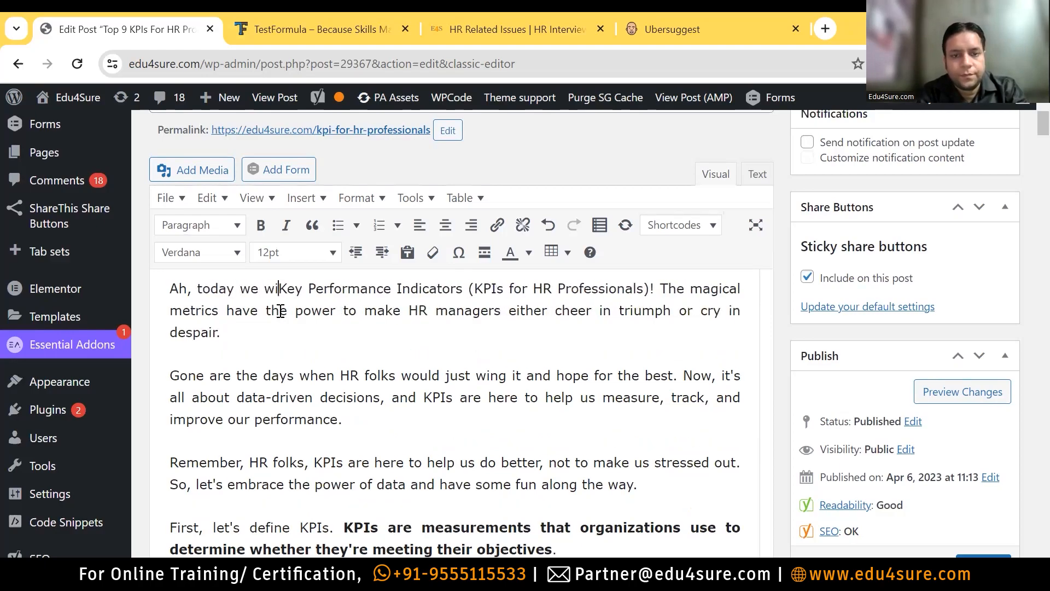
{"action": "type", "text": " discu"}
{"action": "key", "text": "BackSpace"}
{"action": "key", "text": "BackSpace"}
{"action": "key", "text": "BackSpace"}
{"action": "key", "text": "BackSpace"}
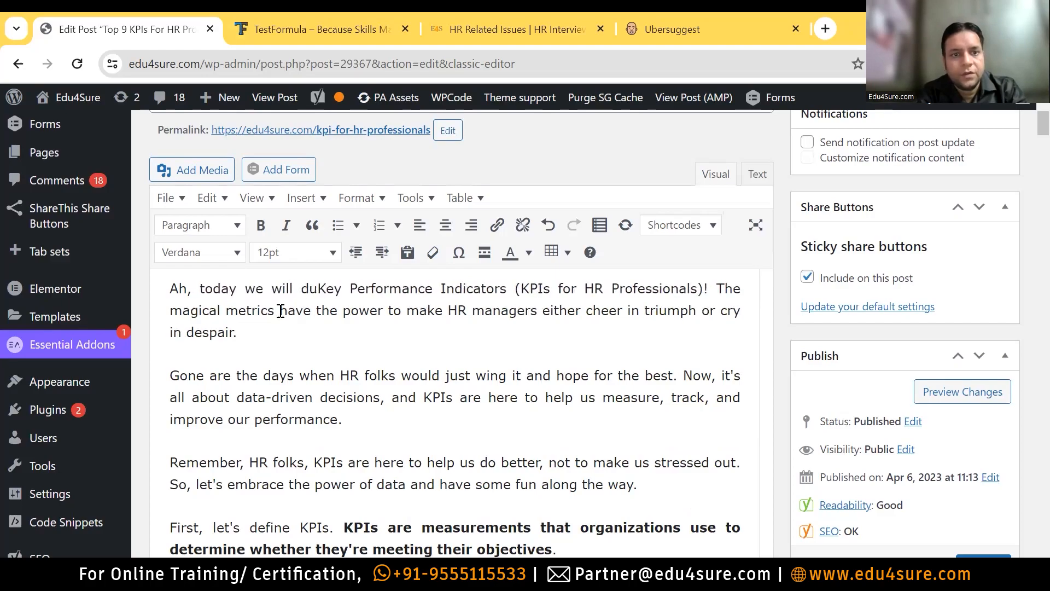
{"action": "type", "text": "ui"}
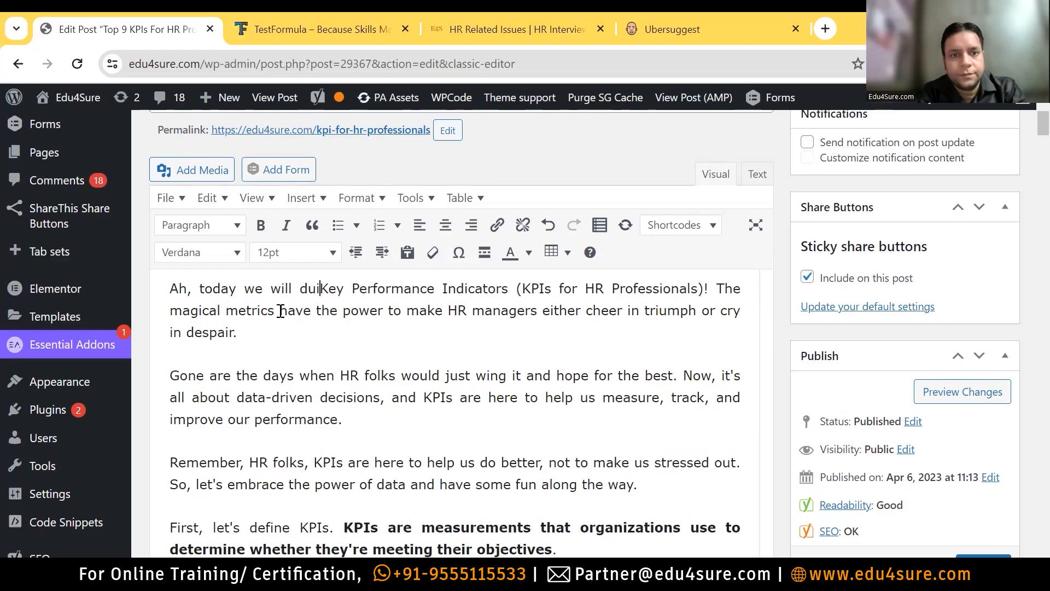
{"action": "key", "text": "BackSpace"}
{"action": "key", "text": "BackSpace"}
{"action": "type", "text": "iscuss tge"}
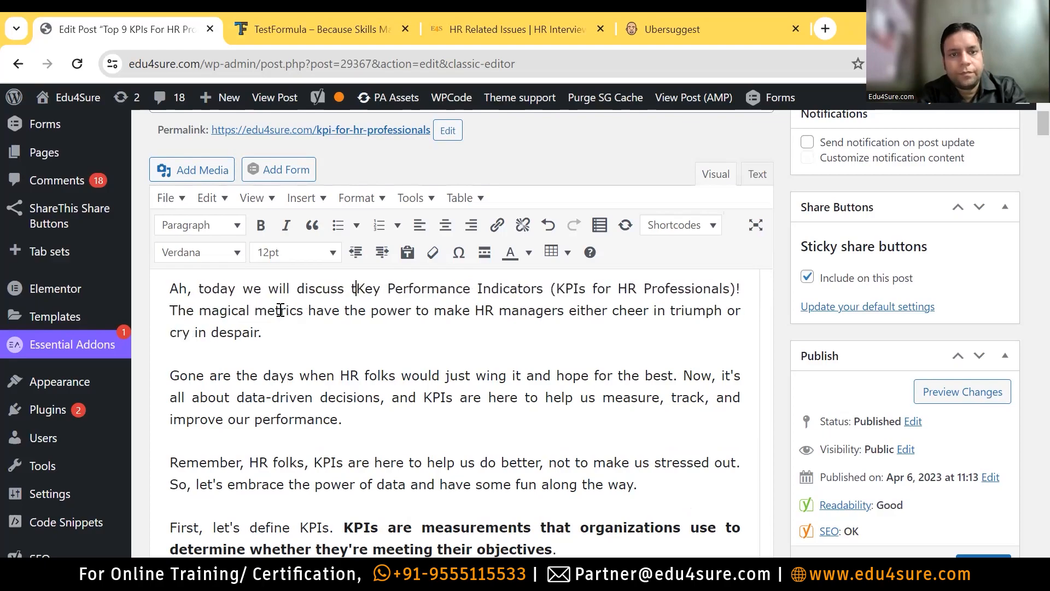
{"action": "key", "text": "BackSpace"}
{"action": "key", "text": "BackSpace"}
{"action": "type", "text": "he"}
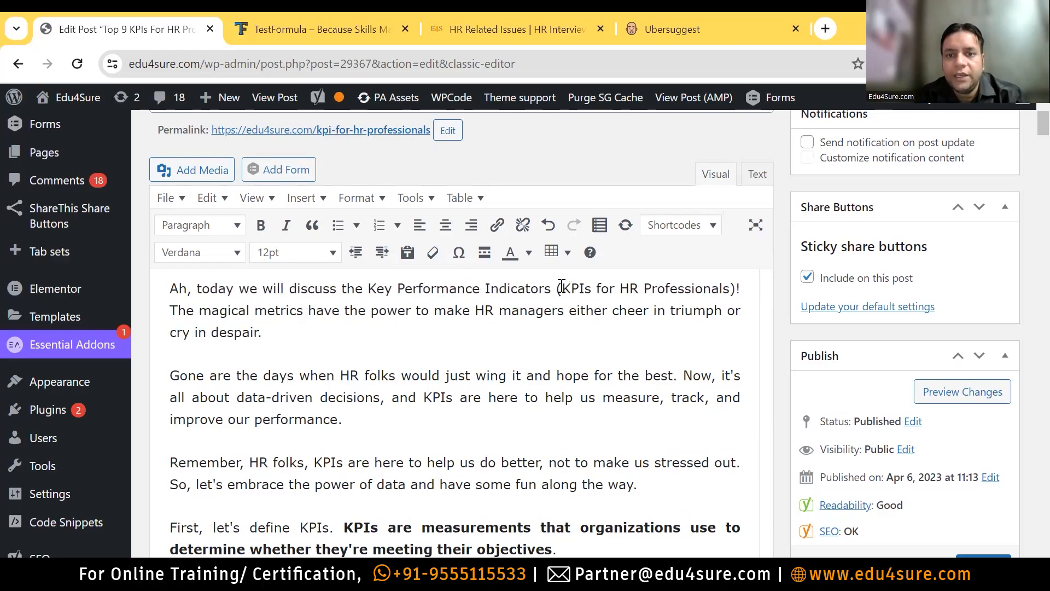
Check the keyphrase in the opening sentence against the SEO analysis problems, improvements and good results, and the focus keyphrase
{"action": "left_click_drag", "start_coordinate": [562, 286], "coordinate": [736, 288]}
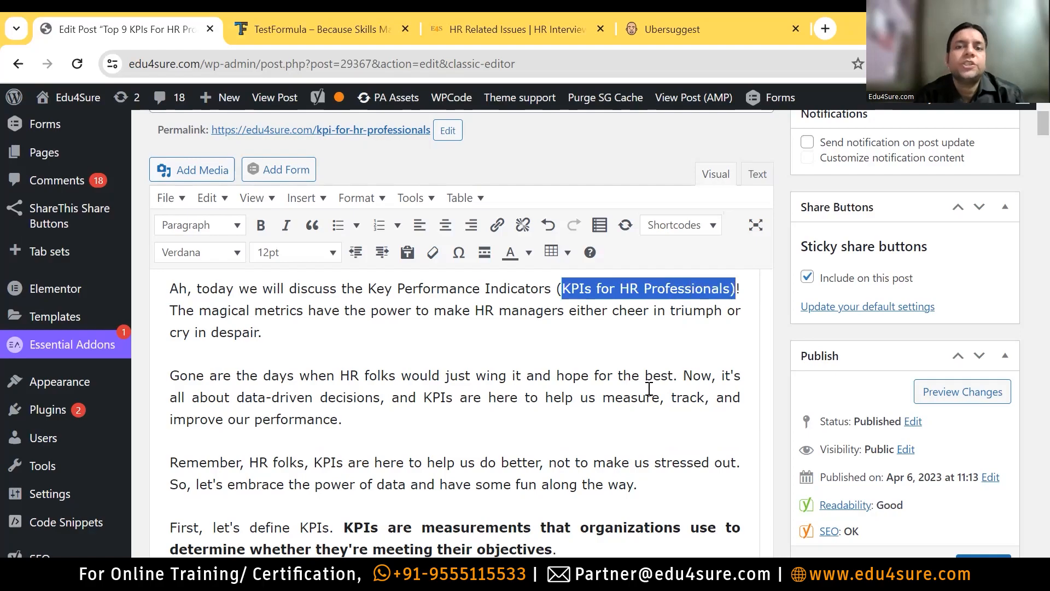
{"action": "left_click", "coordinate": [440, 329]}
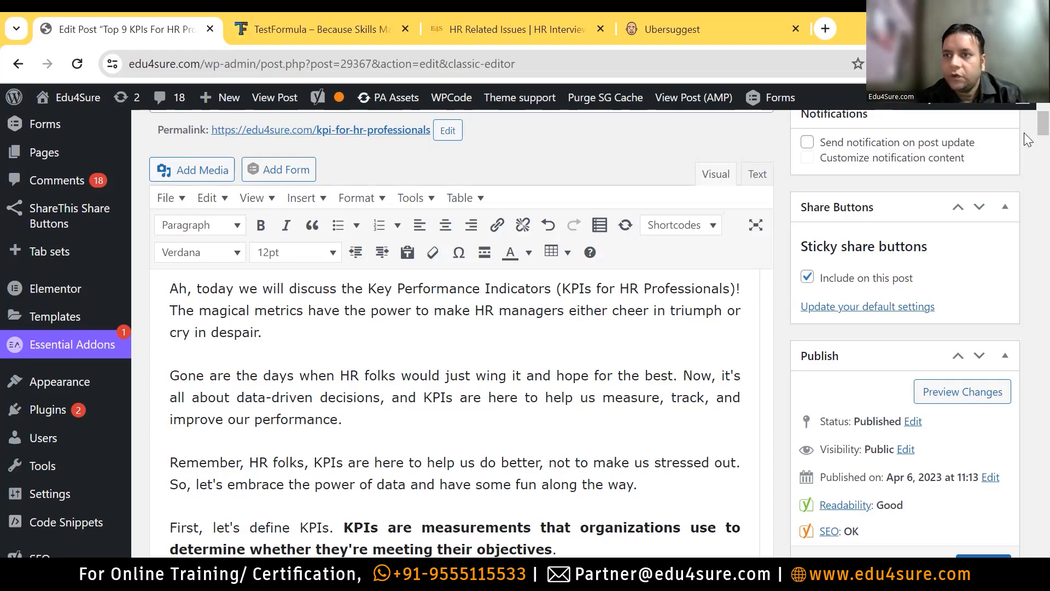
{"action": "scroll", "coordinate": [1027, 175], "scroll_direction": "down", "scroll_amount": 20}
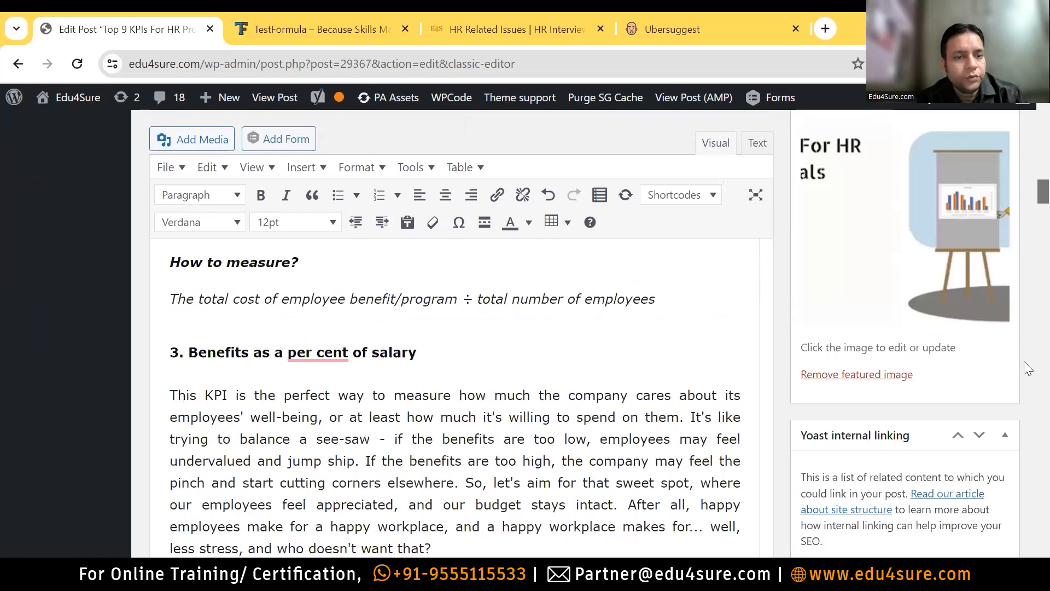
{"action": "scroll", "coordinate": [1028, 454], "scroll_direction": "down", "scroll_amount": 15}
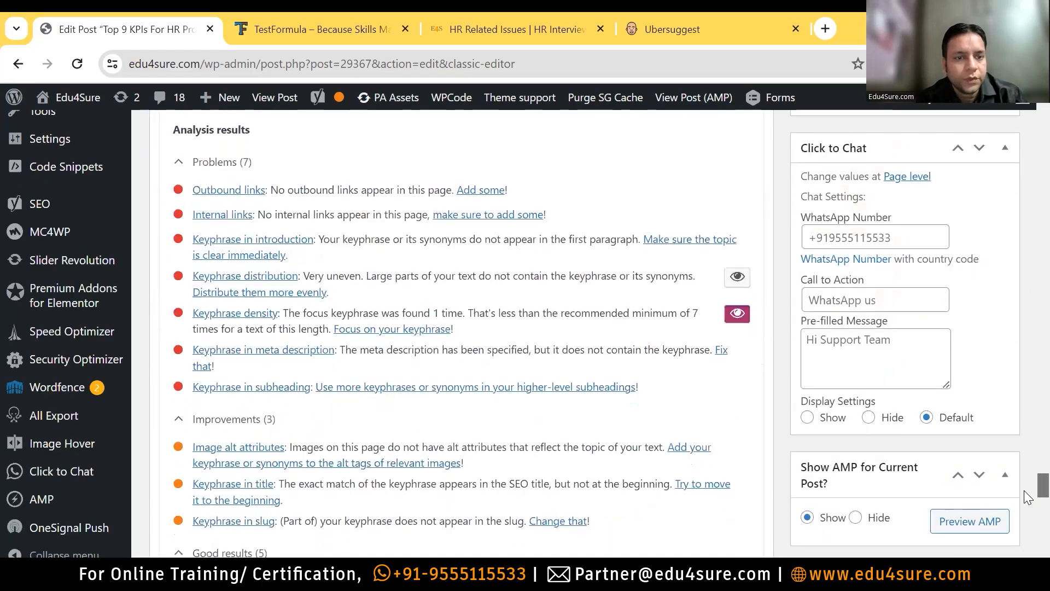
{"action": "scroll", "coordinate": [1028, 501], "scroll_direction": "down", "scroll_amount": 4}
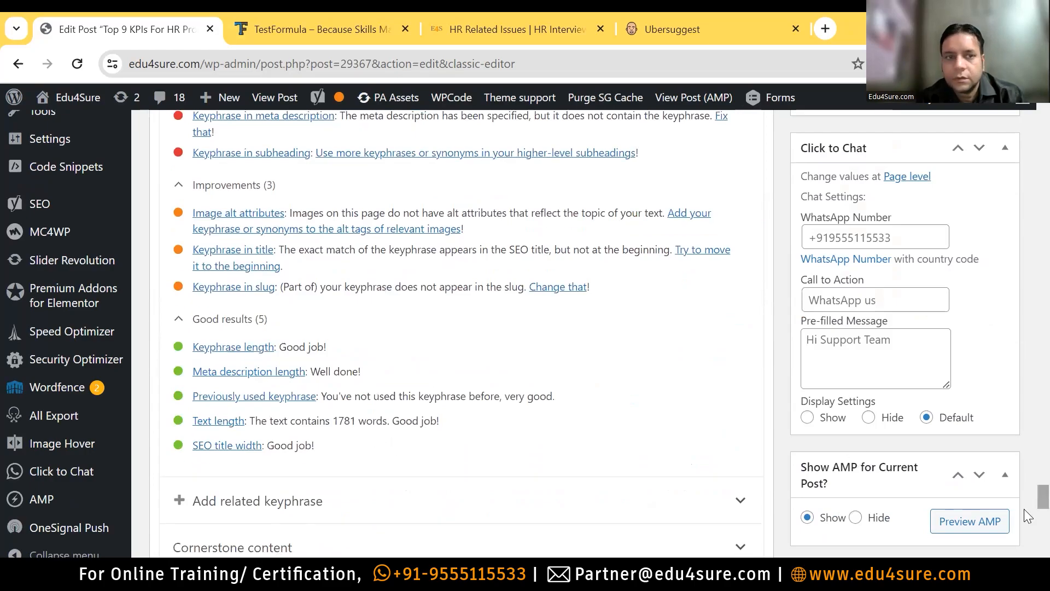
{"action": "scroll", "coordinate": [1028, 490], "scroll_direction": "up", "scroll_amount": 7}
{"action": "scroll", "coordinate": [1029, 493], "scroll_direction": "down", "scroll_amount": 4}
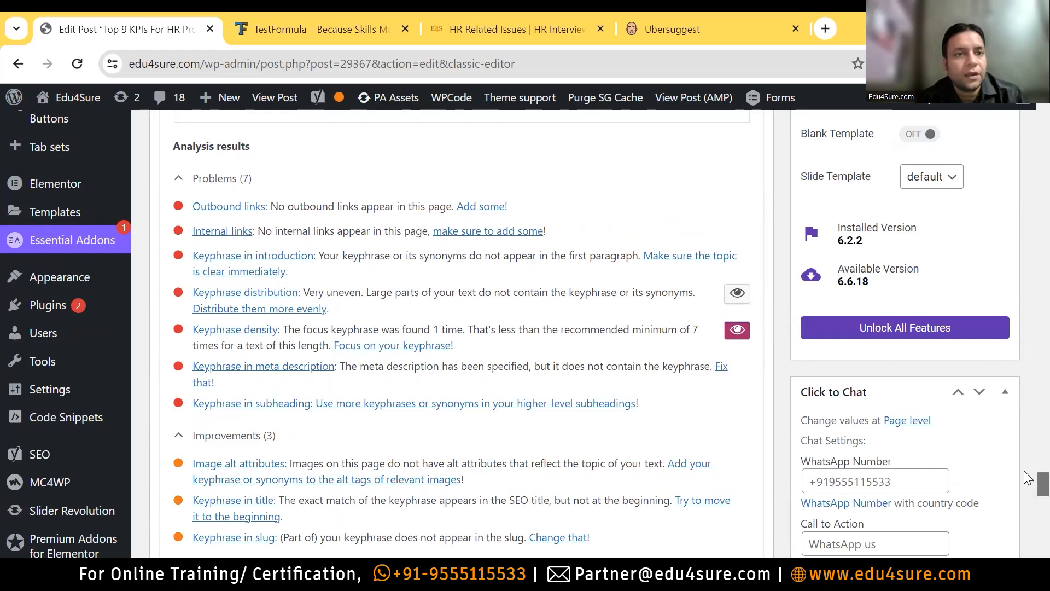
{"action": "scroll", "coordinate": [1026, 440], "scroll_direction": "up", "scroll_amount": 12}
{"action": "scroll", "coordinate": [1028, 443], "scroll_direction": "down", "scroll_amount": 2}
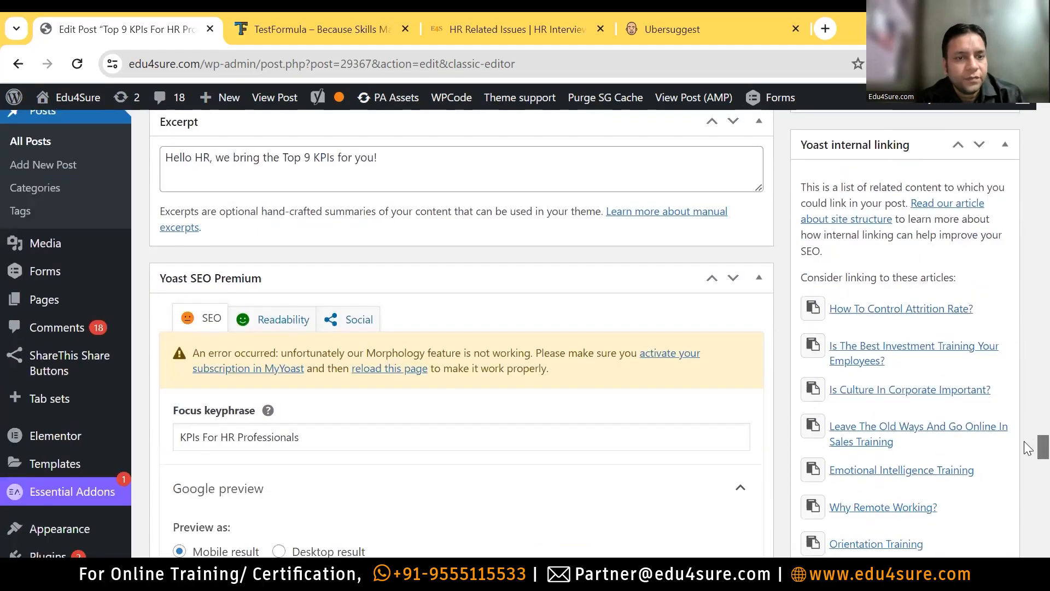
{"action": "scroll", "coordinate": [1027, 286], "scroll_direction": "up", "scroll_amount": 1}
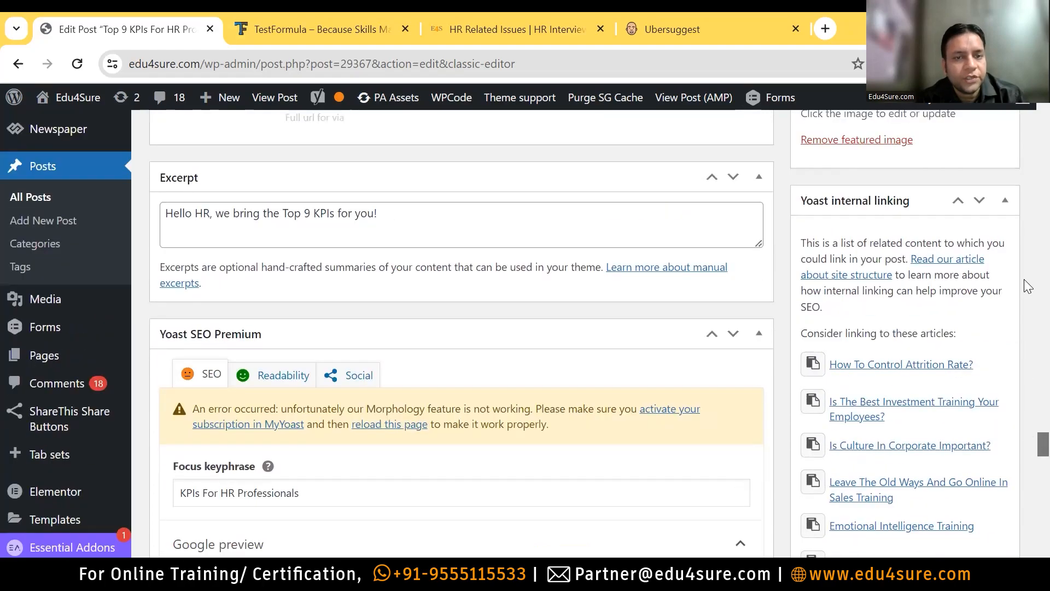
Shorten the opening sentence to read "Ah, today we will discuss the KPIs for HR Professionals."
{"action": "scroll", "coordinate": [1027, 218], "scroll_direction": "up", "scroll_amount": 15}
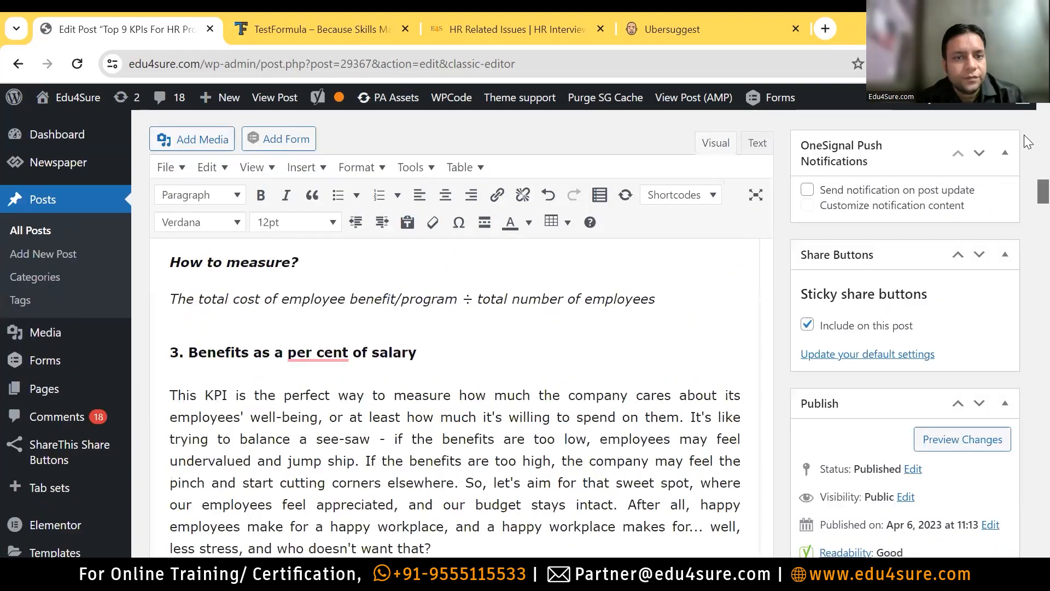
{"action": "scroll", "coordinate": [594, 419], "scroll_direction": "up", "scroll_amount": 10}
{"action": "scroll", "coordinate": [593, 419], "scroll_direction": "down", "scroll_amount": 3}
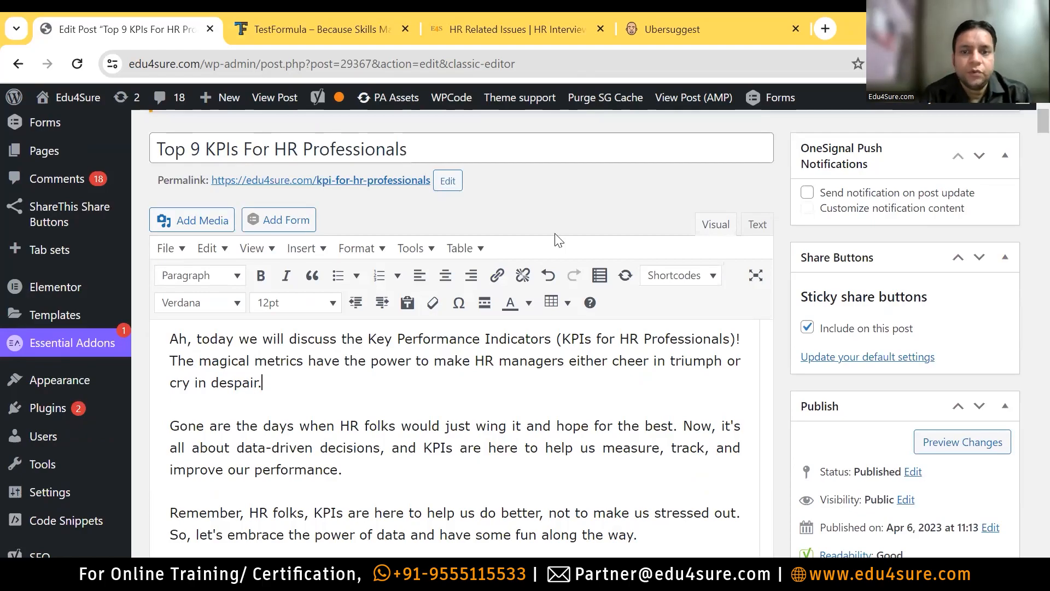
{"action": "left_click_drag", "start_coordinate": [560, 340], "coordinate": [368, 340]}
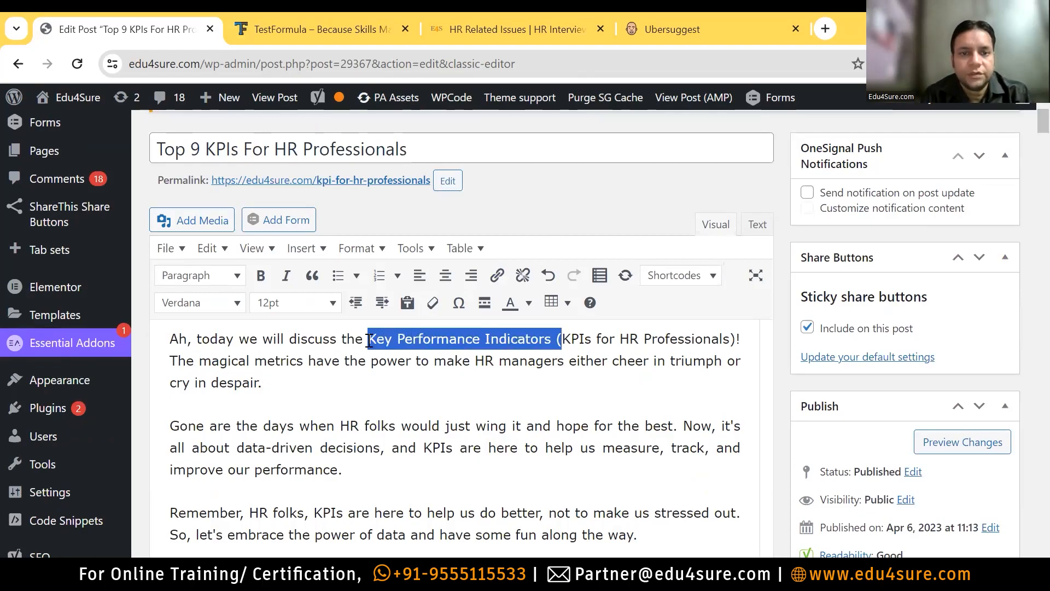
{"action": "key", "text": "BackSpace"}
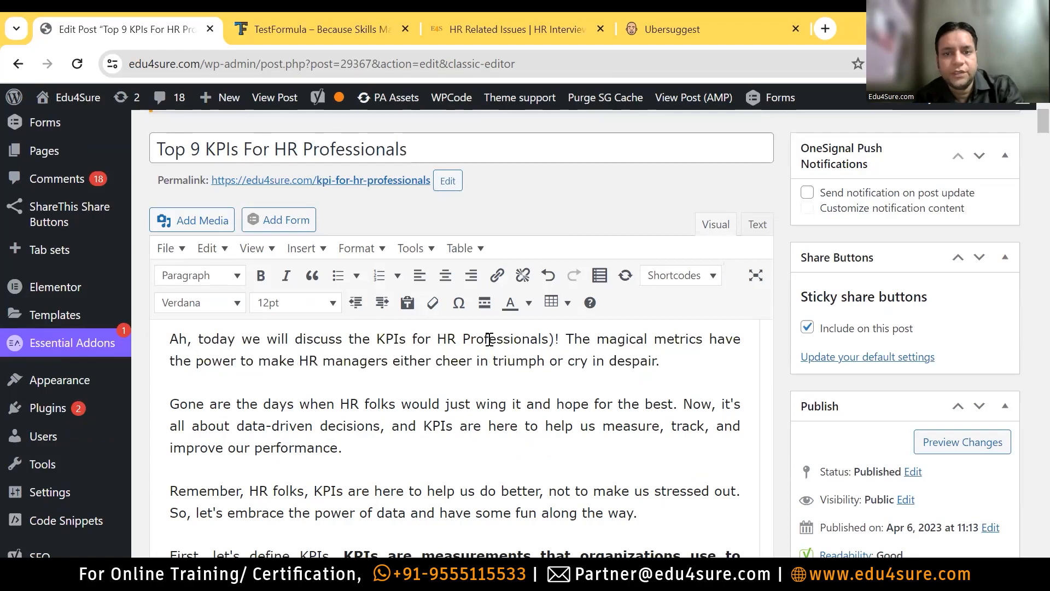
{"action": "left_click", "coordinate": [554, 340]}
{"action": "key", "text": "BackSpace"}
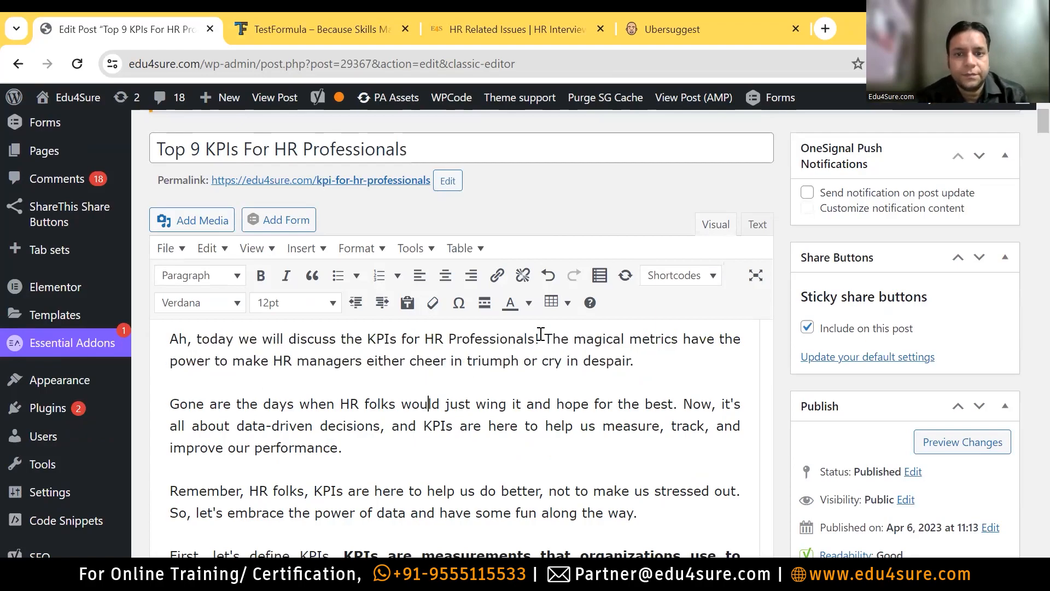
{"action": "key", "text": "BackSpace"}
{"action": "type", "text": "."}
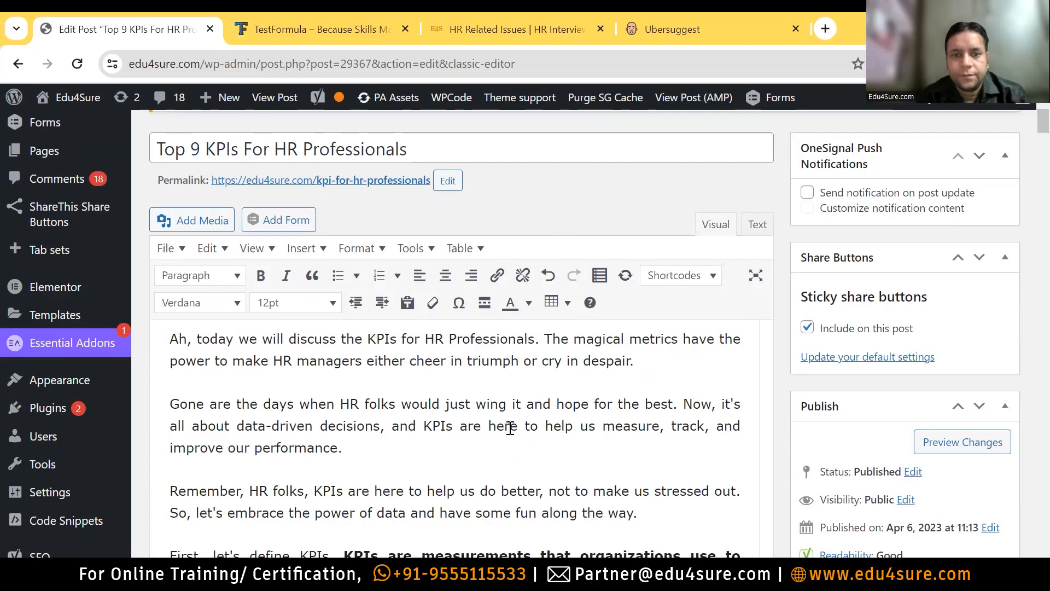
Recheck the SEO analysis problems and join the "Gone are the days" paragraph onto the end of the first paragraph
{"action": "left_click", "coordinate": [453, 422]}
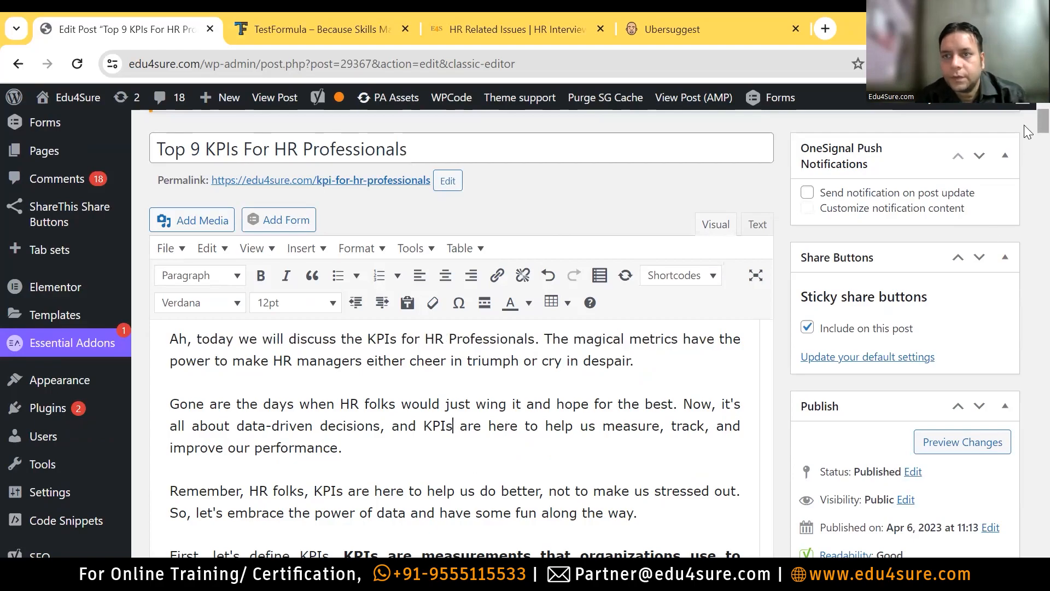
{"action": "scroll", "coordinate": [1024, 159], "scroll_direction": "down", "scroll_amount": 20}
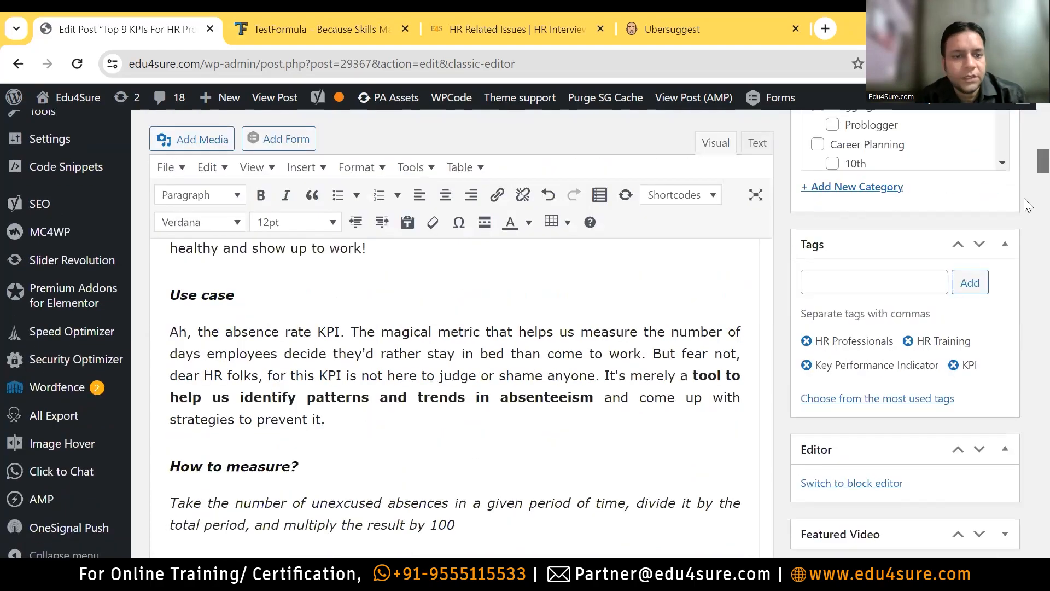
{"action": "scroll", "coordinate": [1028, 438], "scroll_direction": "down", "scroll_amount": 15}
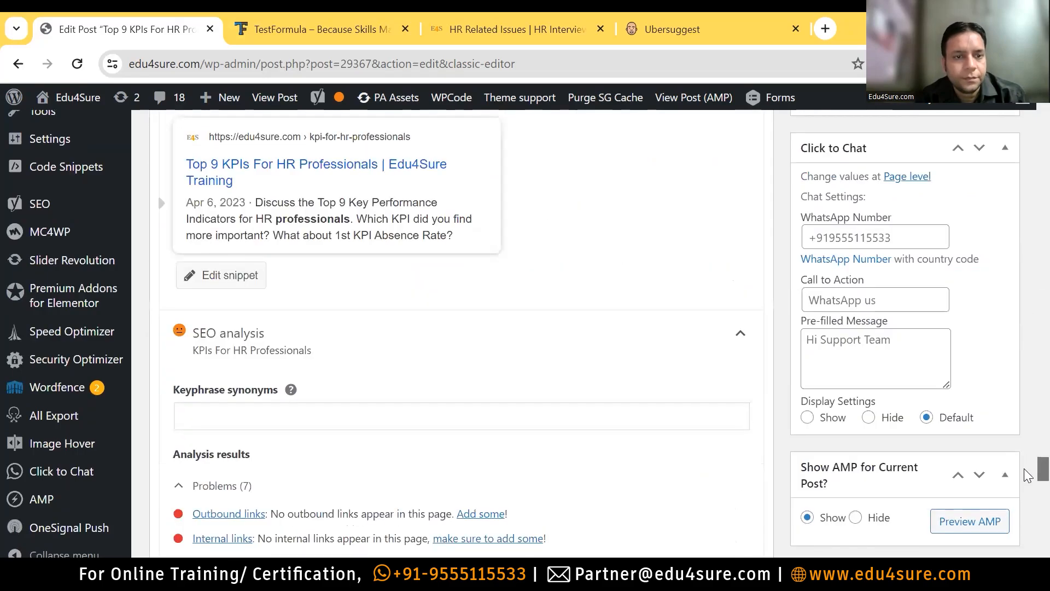
{"action": "scroll", "coordinate": [1024, 468], "scroll_direction": "down", "scroll_amount": 8}
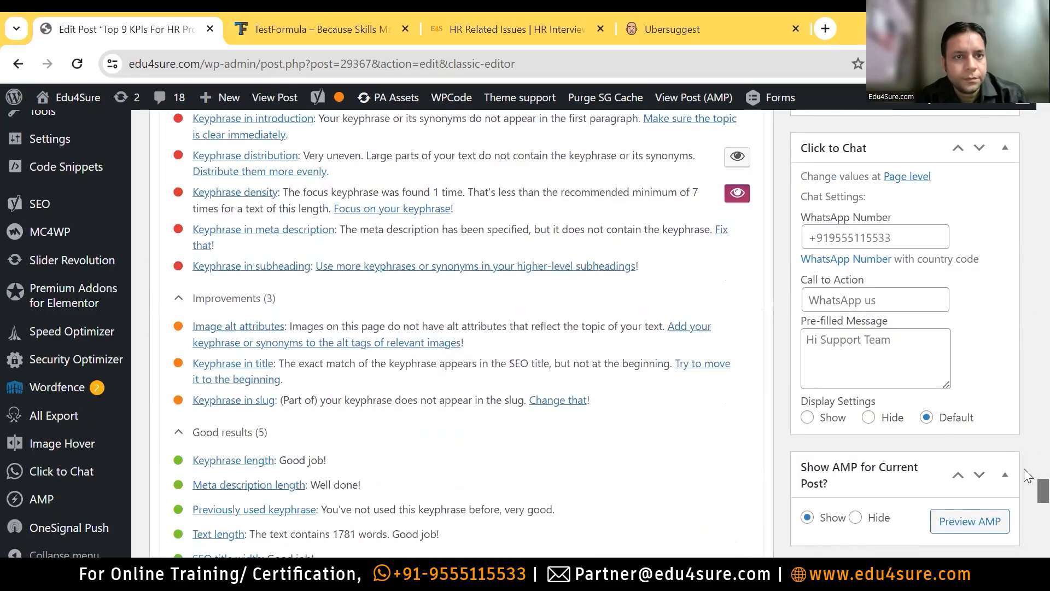
{"action": "scroll", "coordinate": [1024, 468], "scroll_direction": "up", "scroll_amount": 2}
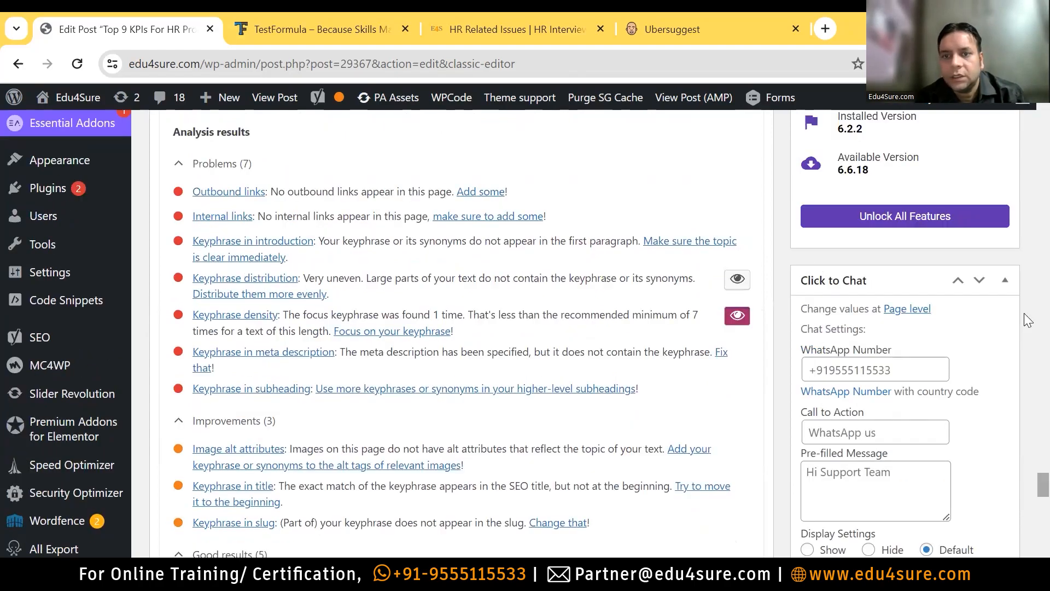
{"action": "scroll", "coordinate": [1024, 269], "scroll_direction": "up", "scroll_amount": 10}
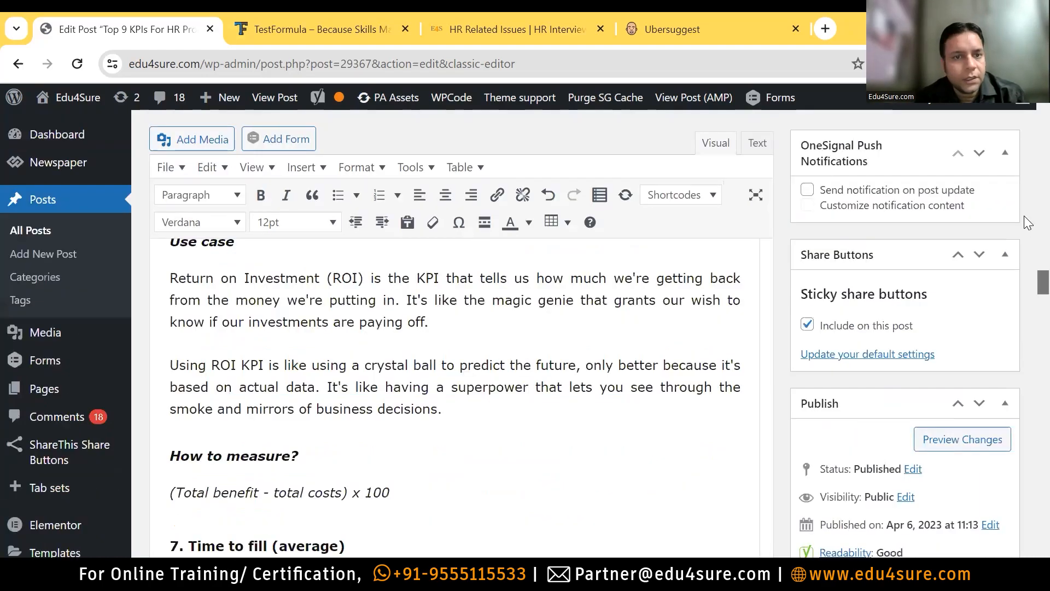
{"action": "scroll", "coordinate": [1026, 192], "scroll_direction": "up", "scroll_amount": 15}
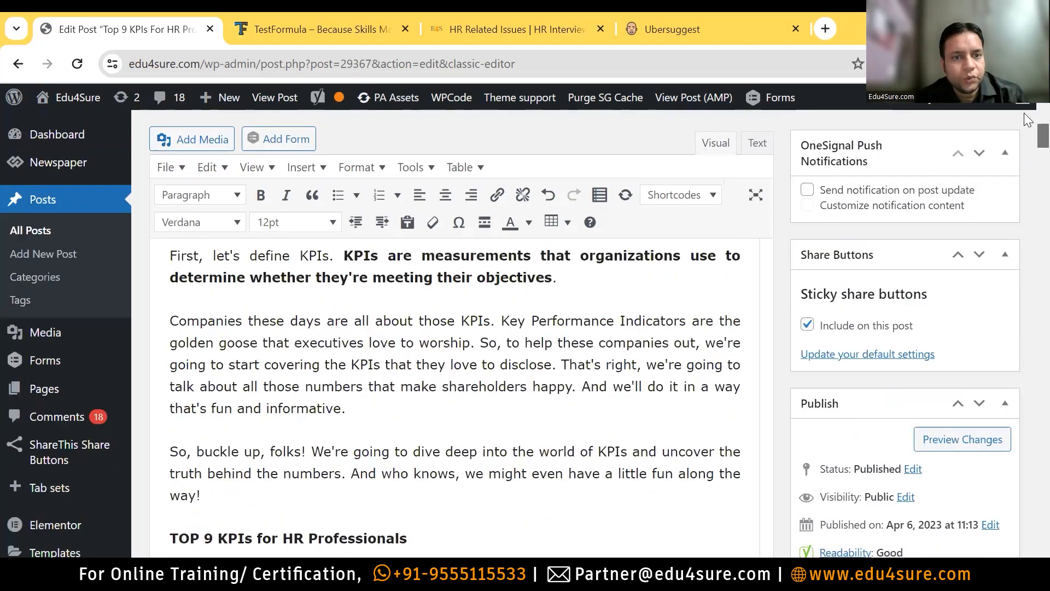
{"action": "scroll", "coordinate": [1028, 121], "scroll_direction": "up", "scroll_amount": 5}
{"action": "scroll", "coordinate": [1028, 124], "scroll_direction": "down", "scroll_amount": 3}
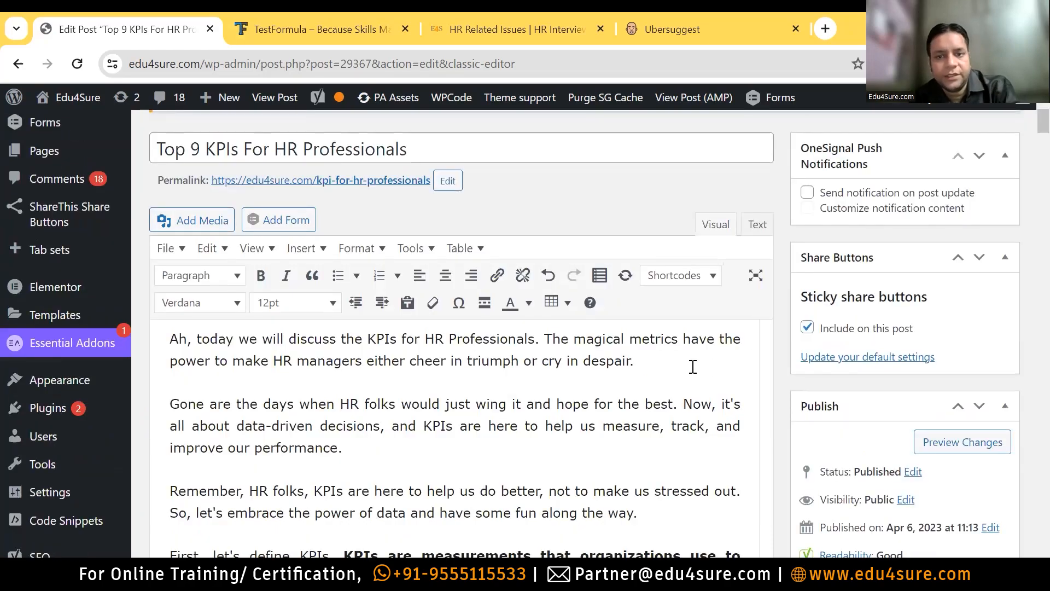
{"action": "key", "text": "Delete"}
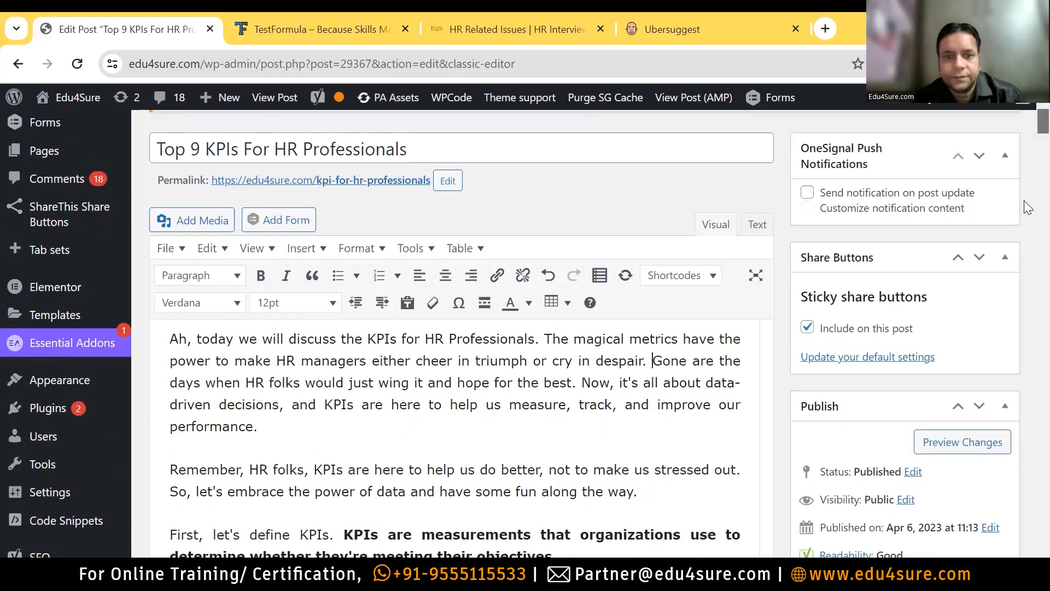
Turn off the text highlighting for the keyphrase density result in the SEO analysis
{"action": "scroll", "coordinate": [1028, 333], "scroll_direction": "down", "scroll_amount": 20}
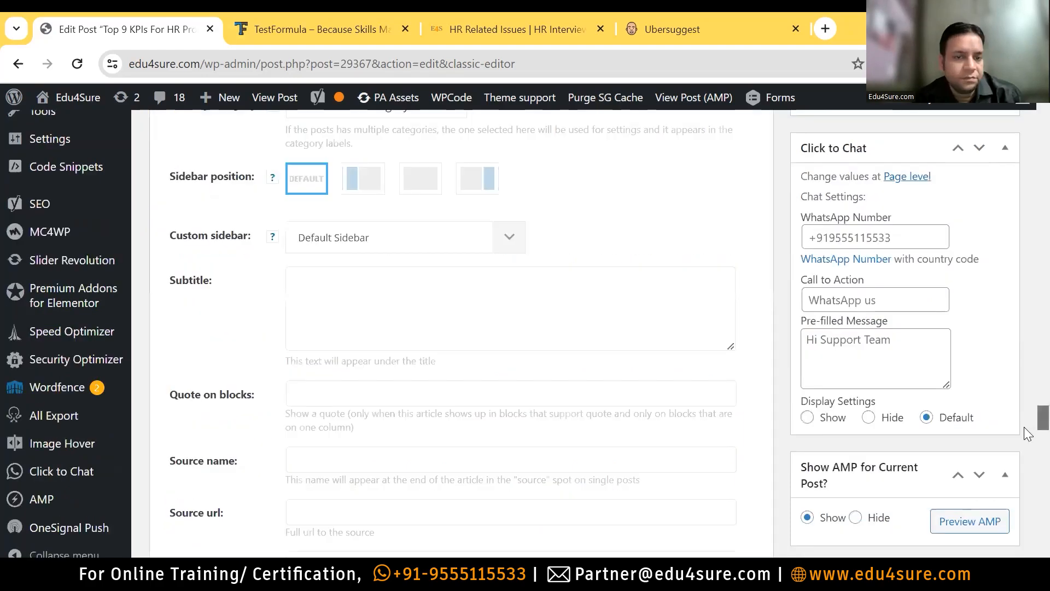
{"action": "scroll", "coordinate": [1025, 469], "scroll_direction": "down", "scroll_amount": 8}
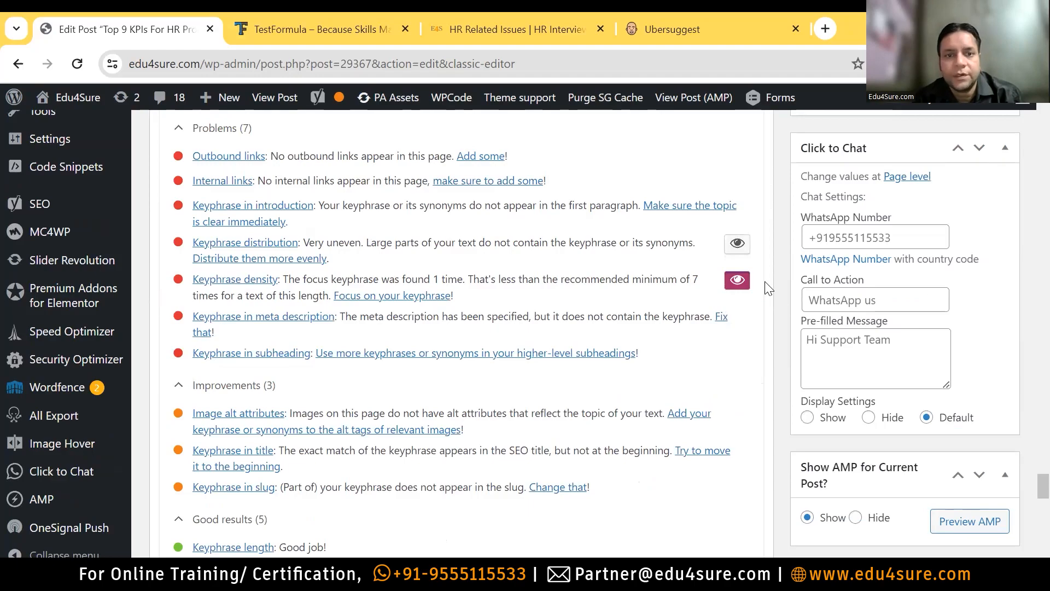
{"action": "left_click", "coordinate": [737, 280]}
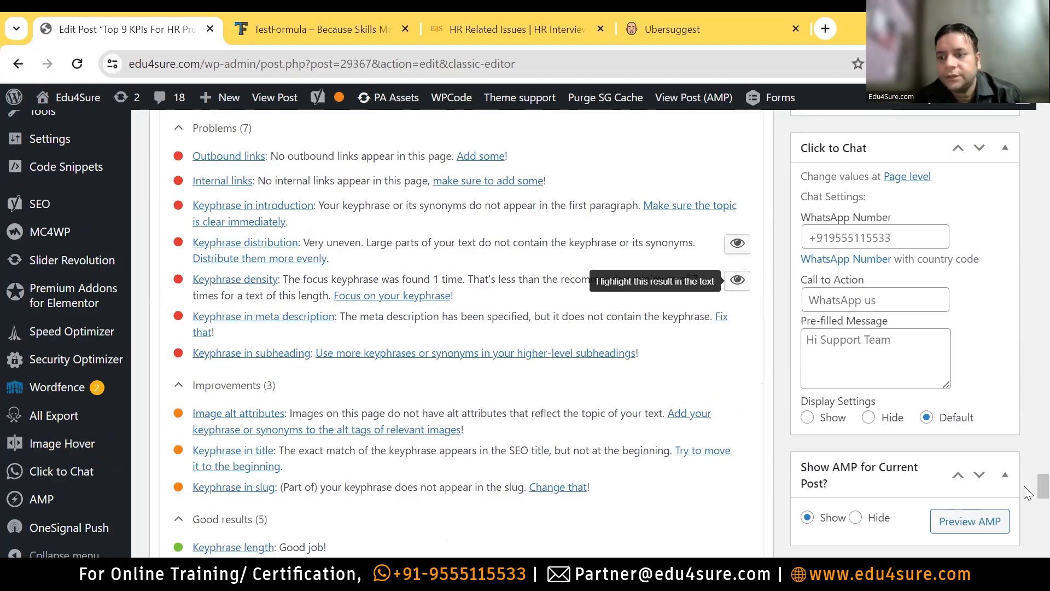
Update the published post to save the revised introduction
{"action": "scroll", "coordinate": [1026, 216], "scroll_direction": "up", "scroll_amount": 20}
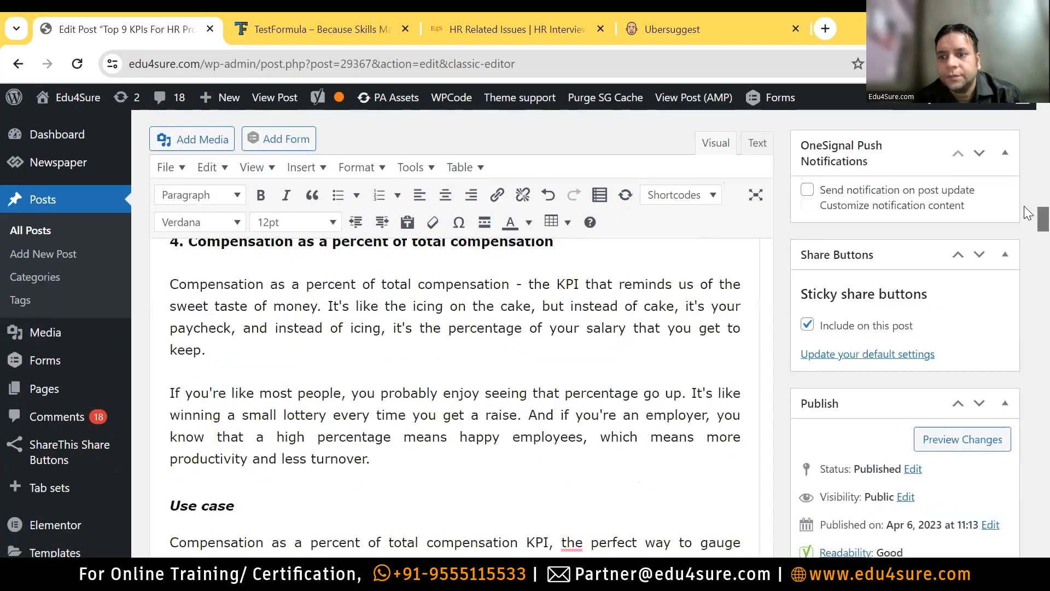
{"action": "scroll", "coordinate": [1028, 255], "scroll_direction": "down", "scroll_amount": 10}
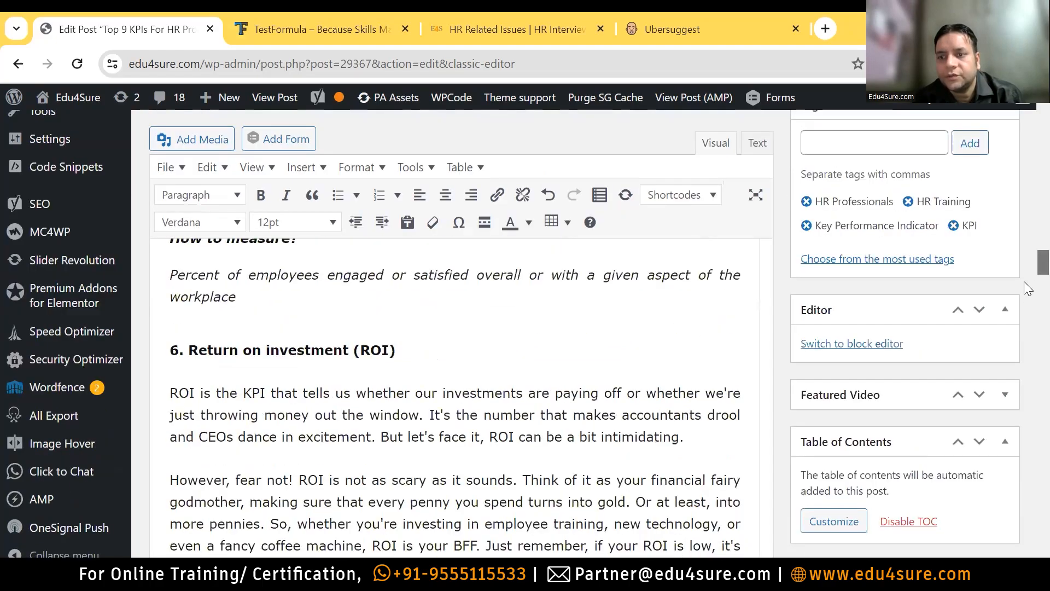
{"action": "scroll", "coordinate": [1029, 278], "scroll_direction": "down", "scroll_amount": 5}
{"action": "scroll", "coordinate": [1027, 248], "scroll_direction": "up", "scroll_amount": 15}
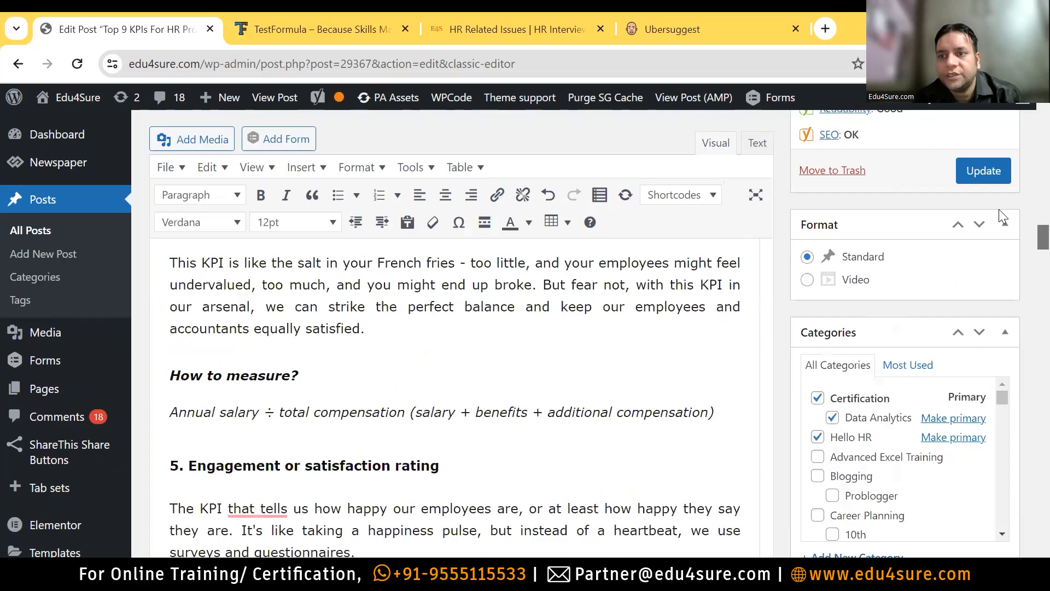
{"action": "scroll", "coordinate": [977, 193], "scroll_direction": "up", "scroll_amount": 1}
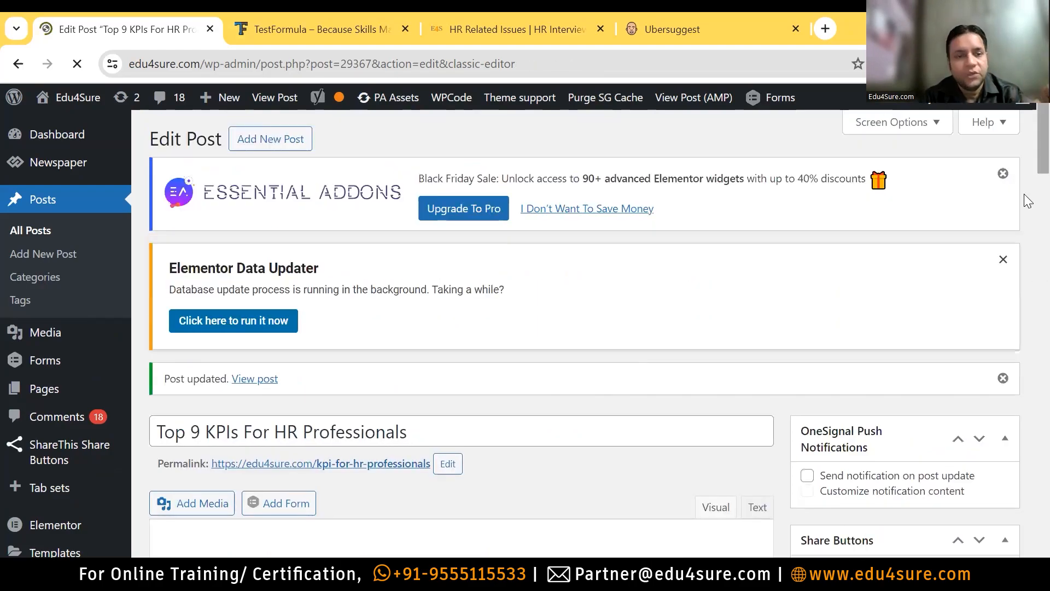
Check the wording "KPIs for HR Professionals" in the opening sentence of the reloaded post
{"action": "scroll", "coordinate": [1026, 214], "scroll_direction": "down", "scroll_amount": 4}
{"action": "scroll", "coordinate": [1024, 241], "scroll_direction": "down", "scroll_amount": 7}
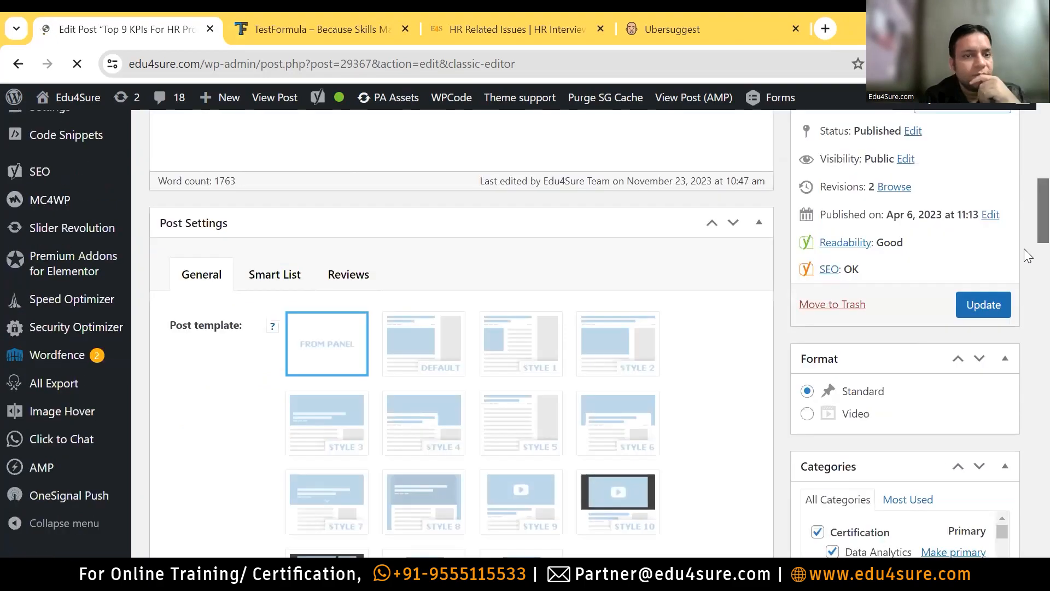
{"action": "scroll", "coordinate": [1027, 219], "scroll_direction": "down", "scroll_amount": 8}
{"action": "scroll", "coordinate": [1025, 175], "scroll_direction": "up", "scroll_amount": 12}
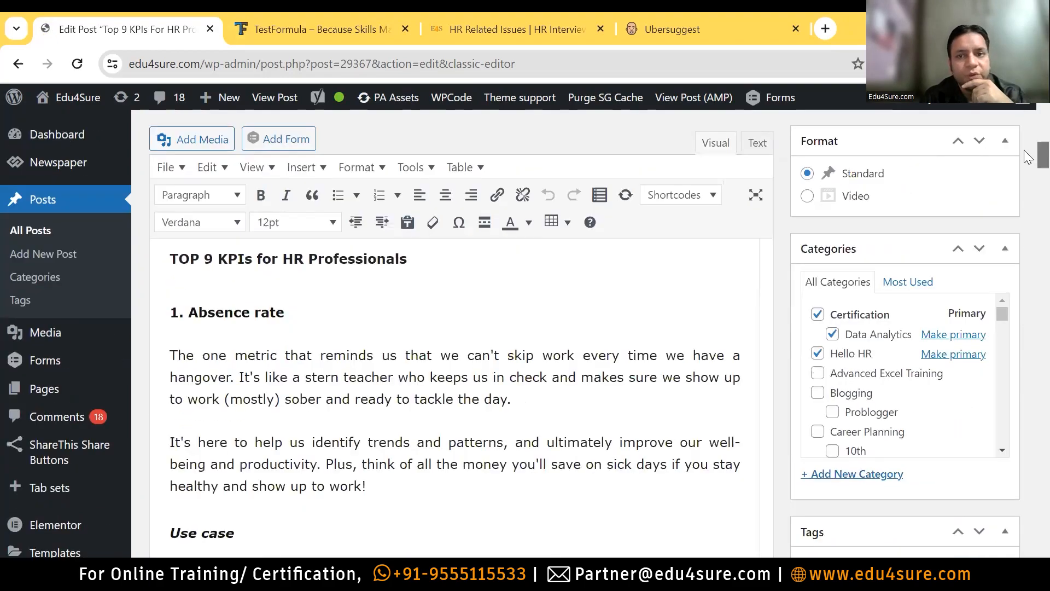
{"action": "scroll", "coordinate": [1028, 139], "scroll_direction": "up", "scroll_amount": 4}
{"action": "scroll", "coordinate": [1021, 213], "scroll_direction": "down", "scroll_amount": 3}
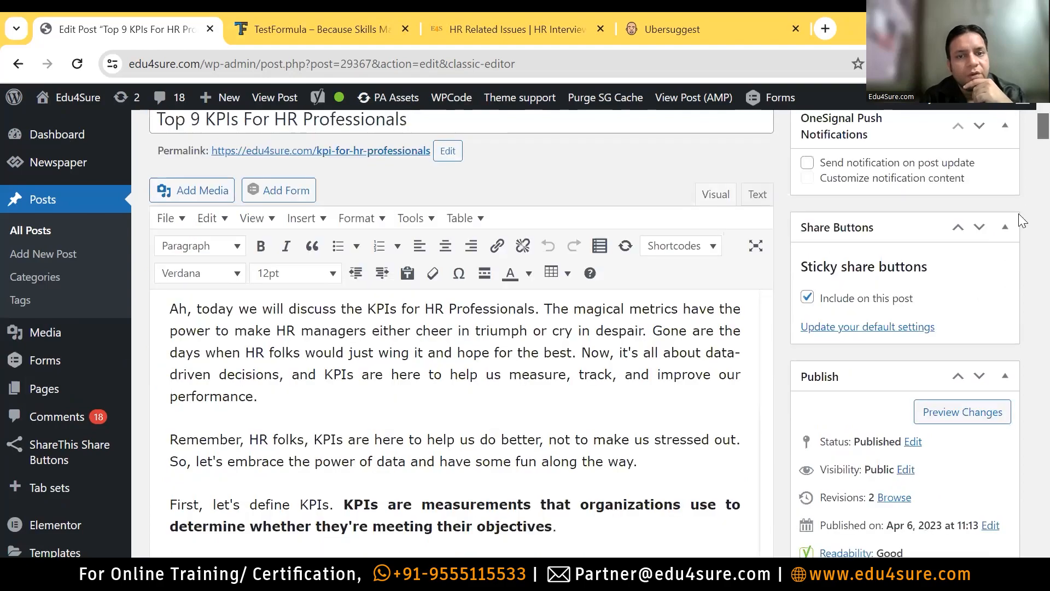
{"action": "left_click", "coordinate": [368, 310]}
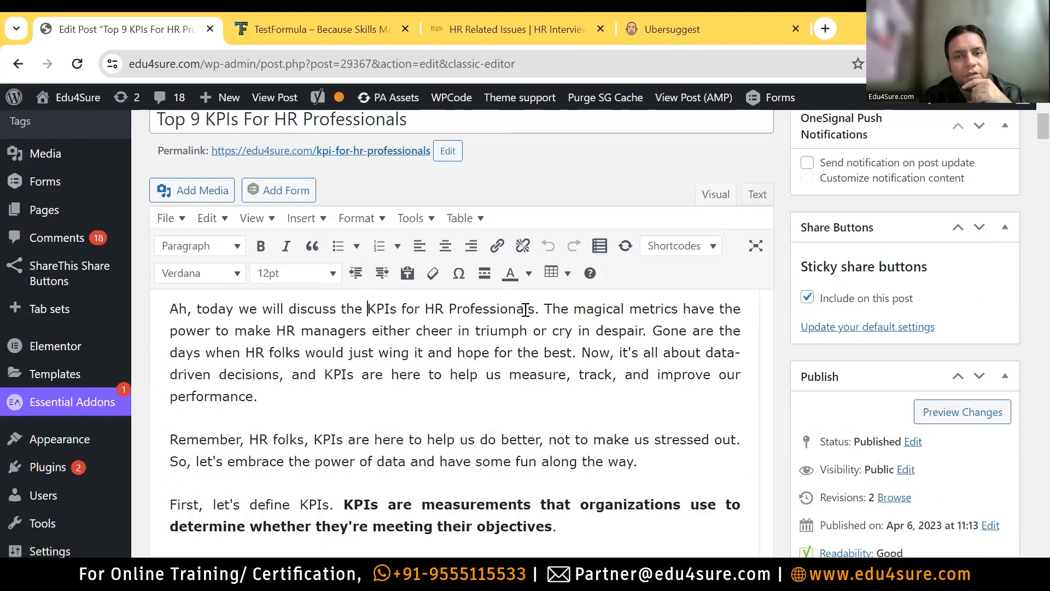
{"action": "left_click_drag", "start_coordinate": [368, 309], "coordinate": [535, 311]}
{"action": "left_click", "coordinate": [535, 393]}
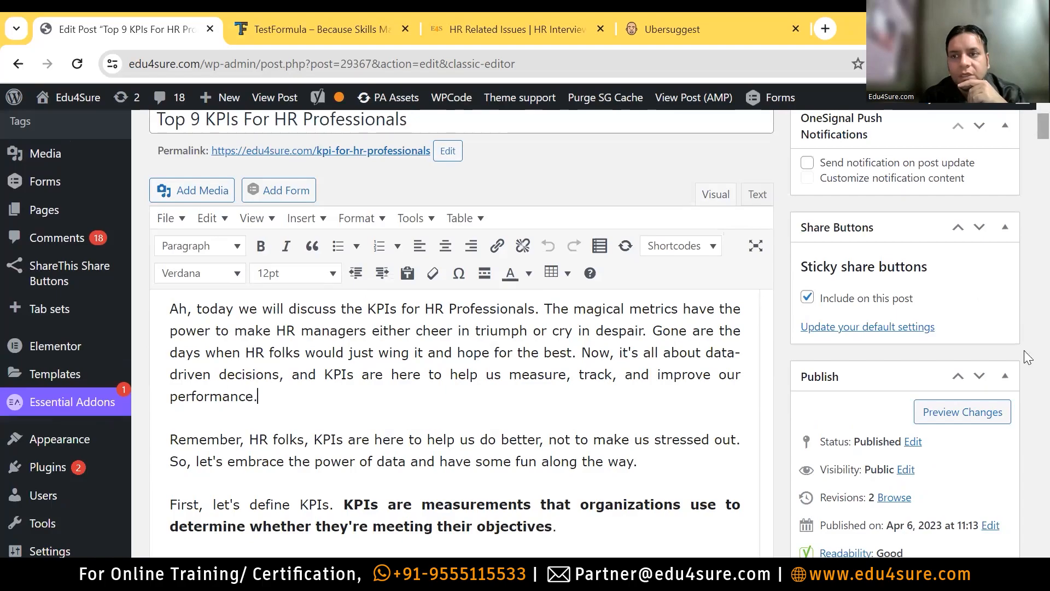
Expand the SEO analysis and examine its problems, improvements and good results, especially the keyphrase in introduction check
{"action": "scroll", "coordinate": [1024, 350], "scroll_direction": "down", "scroll_amount": 15}
{"action": "scroll", "coordinate": [1027, 545], "scroll_direction": "down", "scroll_amount": 5}
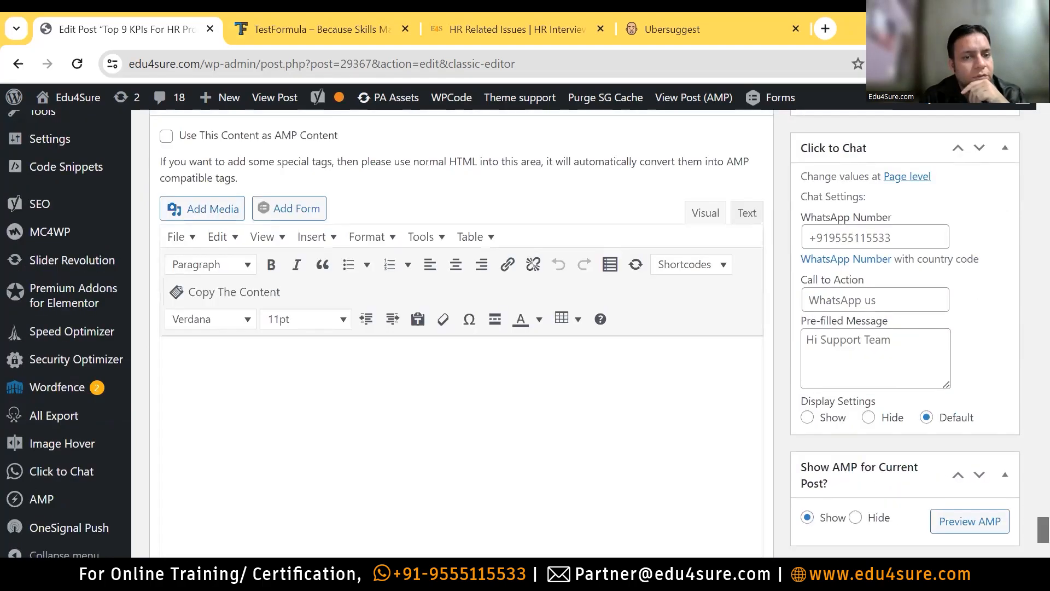
{"action": "scroll", "coordinate": [1024, 509], "scroll_direction": "down", "scroll_amount": 5}
{"action": "scroll", "coordinate": [1024, 481], "scroll_direction": "up", "scroll_amount": 10}
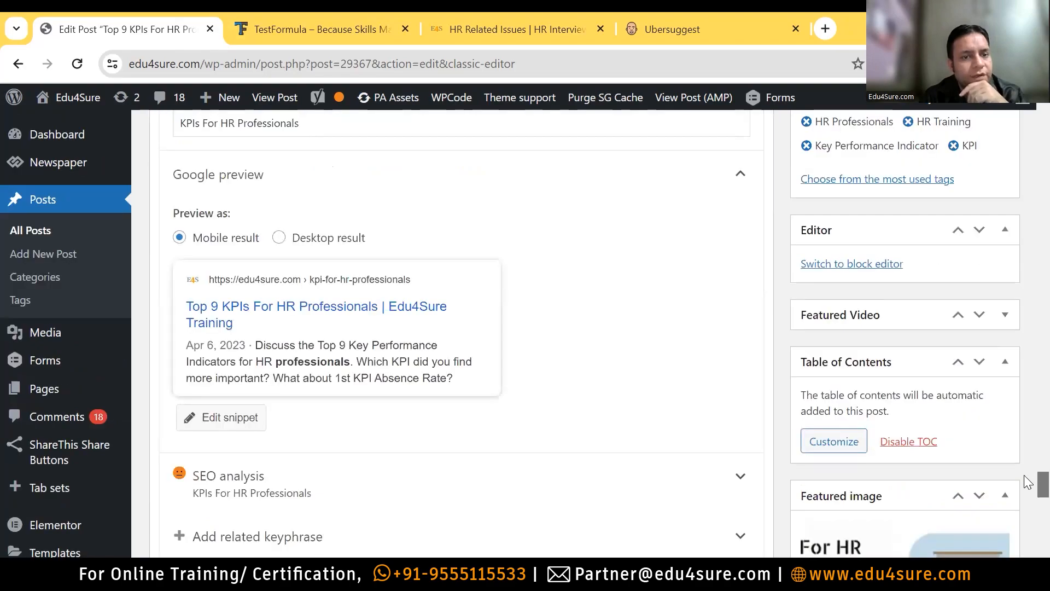
{"action": "scroll", "coordinate": [582, 490], "scroll_direction": "down", "scroll_amount": 2}
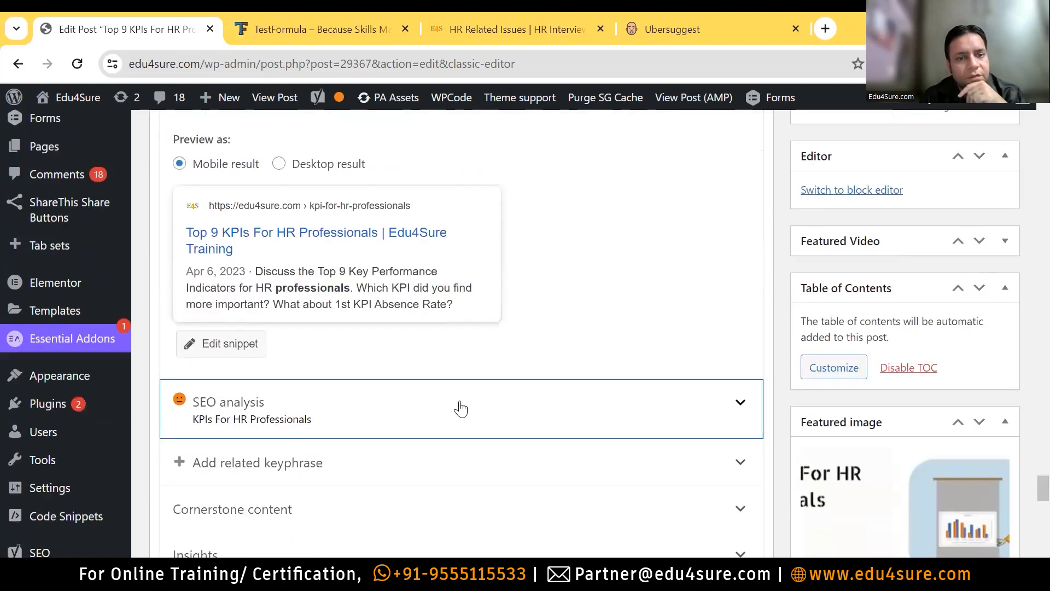
{"action": "left_click_drag", "start_coordinate": [1025, 464], "coordinate": [1024, 464]}
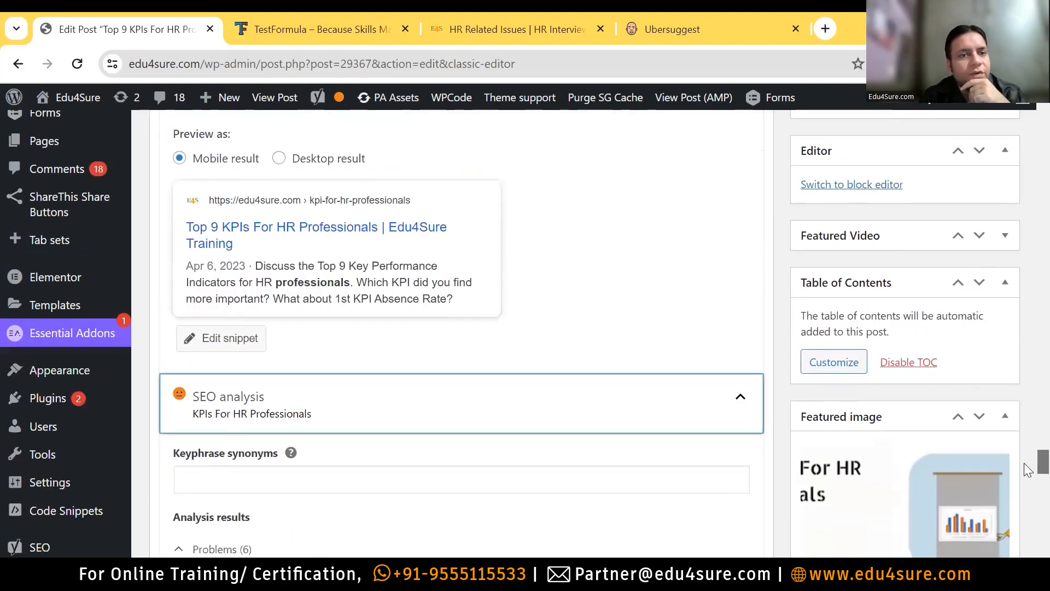
{"action": "scroll", "coordinate": [1024, 464], "scroll_direction": "down", "scroll_amount": 5}
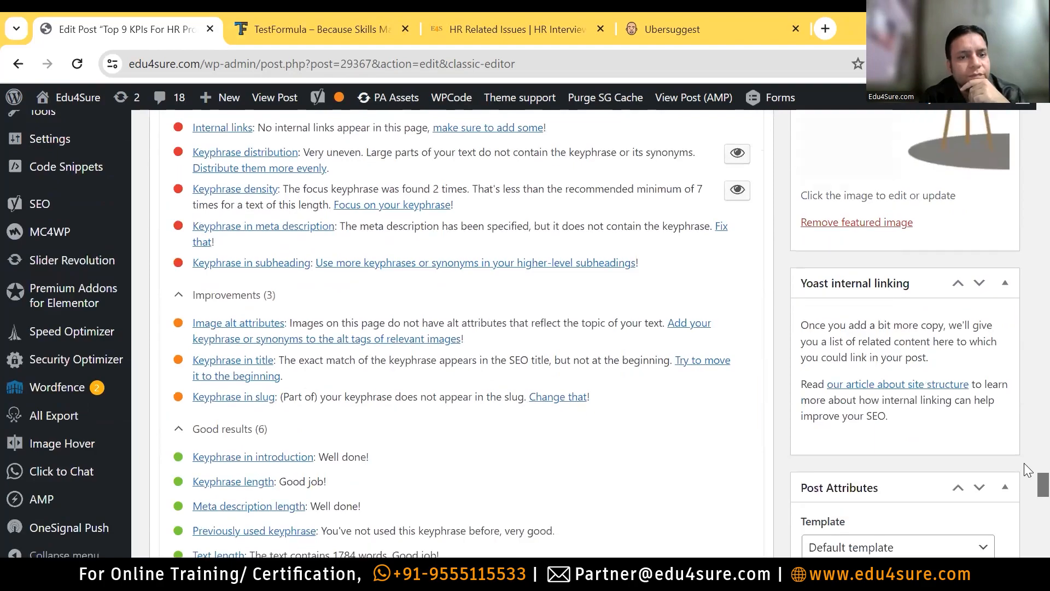
{"action": "scroll", "coordinate": [415, 365], "scroll_direction": "down", "scroll_amount": 2}
{"action": "scroll", "coordinate": [416, 365], "scroll_direction": "down", "scroll_amount": 1}
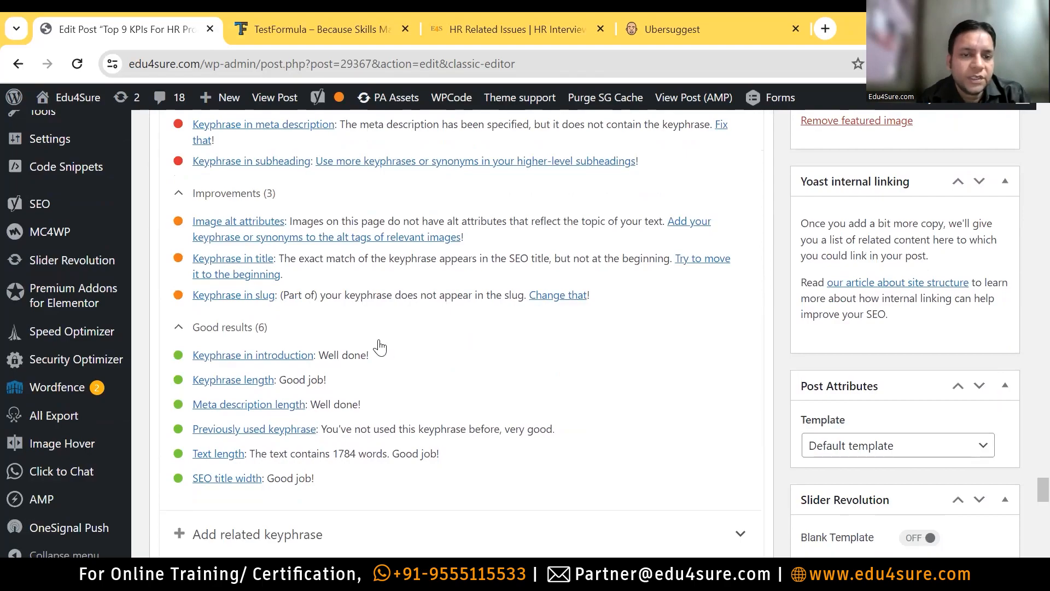
{"action": "left_click_drag", "start_coordinate": [320, 355], "coordinate": [393, 356]}
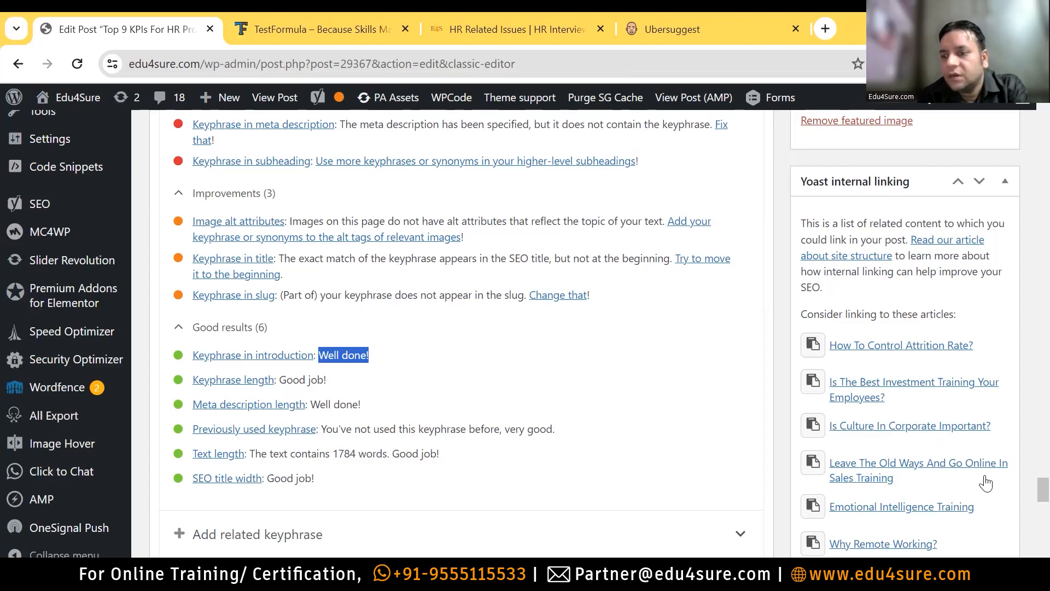
{"action": "left_click_drag", "start_coordinate": [1028, 488], "coordinate": [1024, 149]}
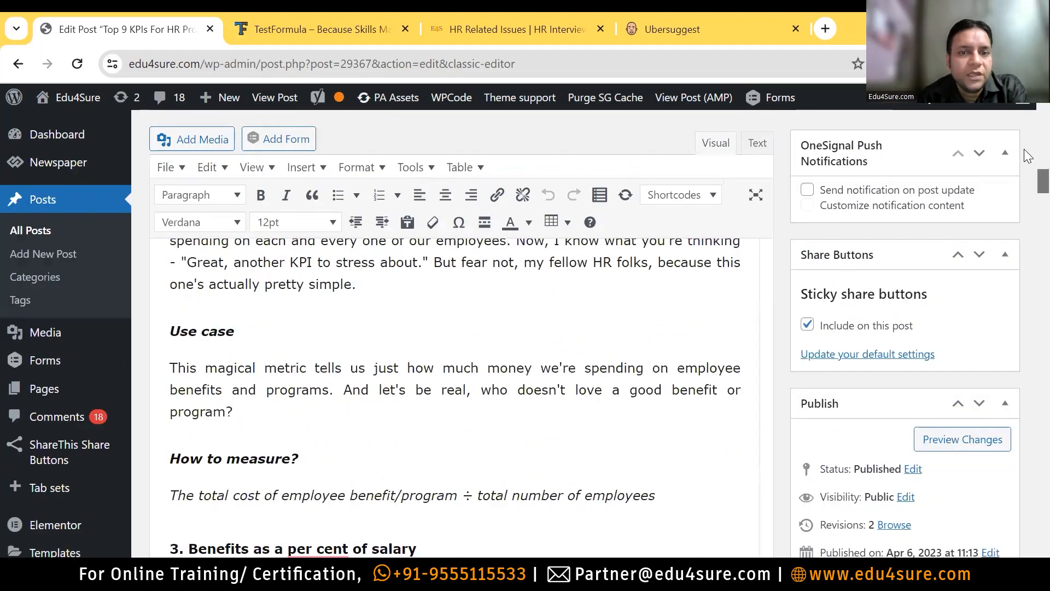
Open the snippet editor for the Google preview to reach the SEO title, slug and meta description
{"action": "left_click_drag", "start_coordinate": [1028, 340], "coordinate": [1028, 480]}
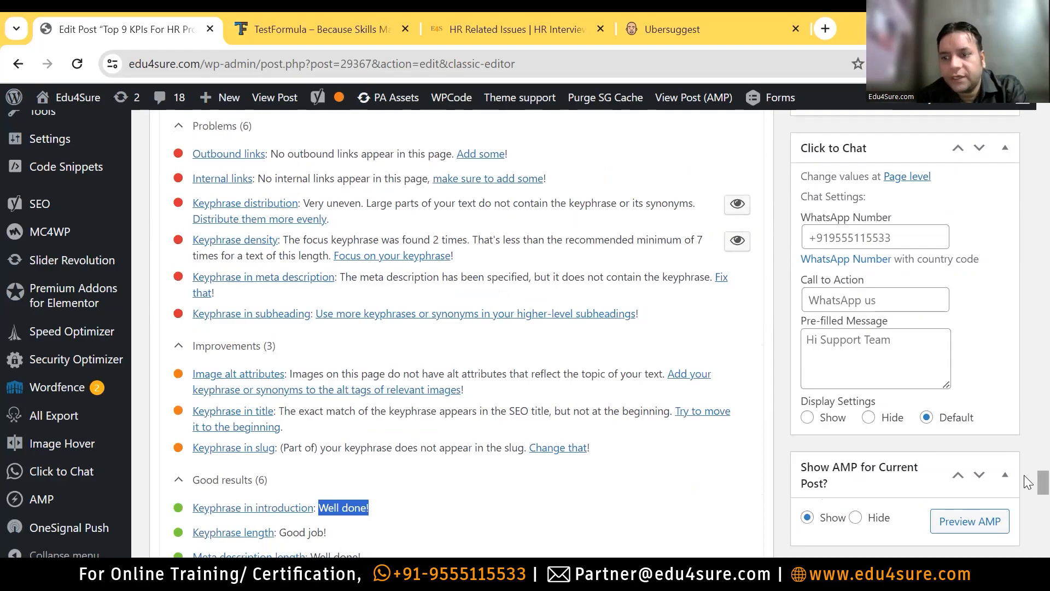
{"action": "left_click_drag", "start_coordinate": [1024, 475], "coordinate": [1028, 451]}
{"action": "scroll", "coordinate": [1024, 456], "scroll_direction": "down", "scroll_amount": 5}
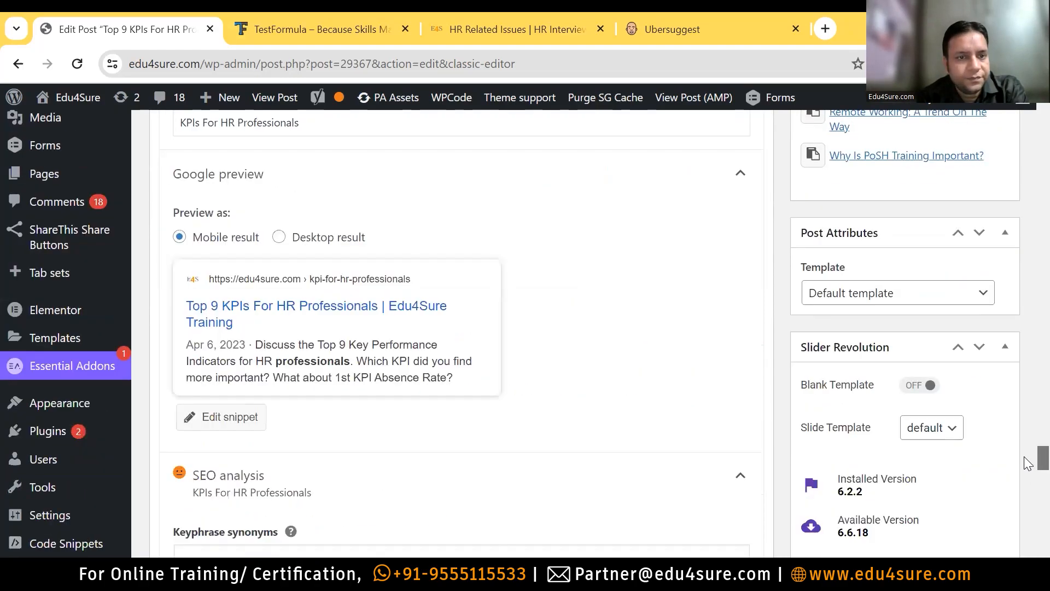
{"action": "left_click", "coordinate": [310, 279]}
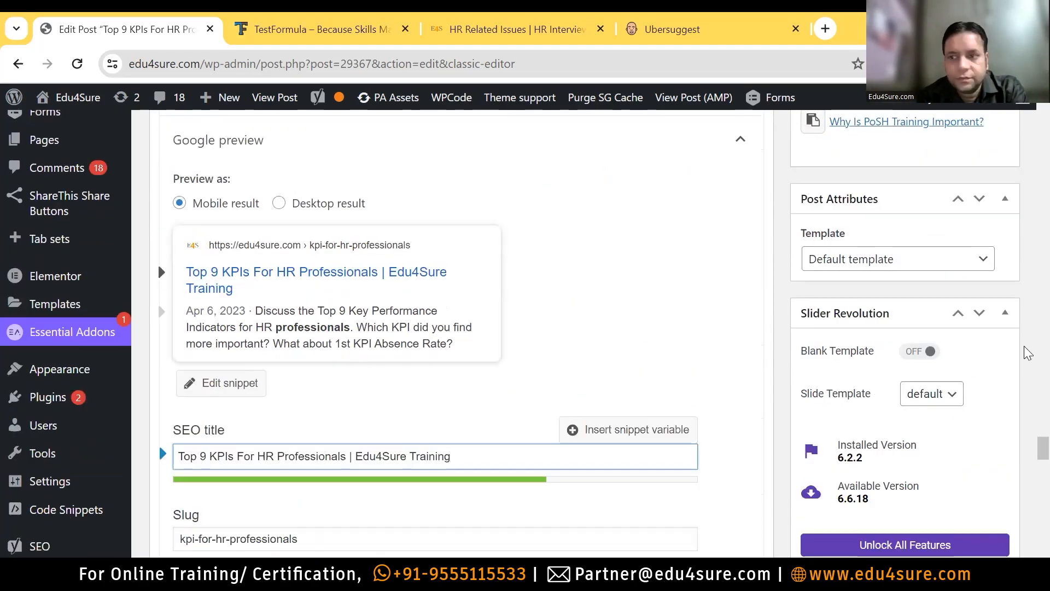
{"action": "scroll", "coordinate": [1027, 456], "scroll_direction": "down", "scroll_amount": 3}
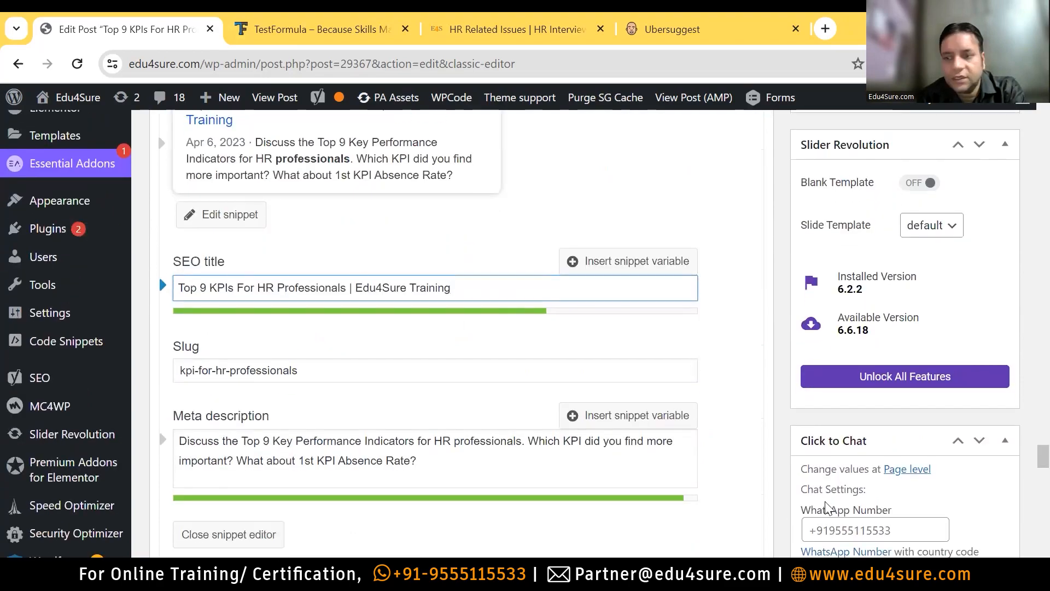
{"action": "scroll", "coordinate": [1028, 465], "scroll_direction": "down", "scroll_amount": 1}
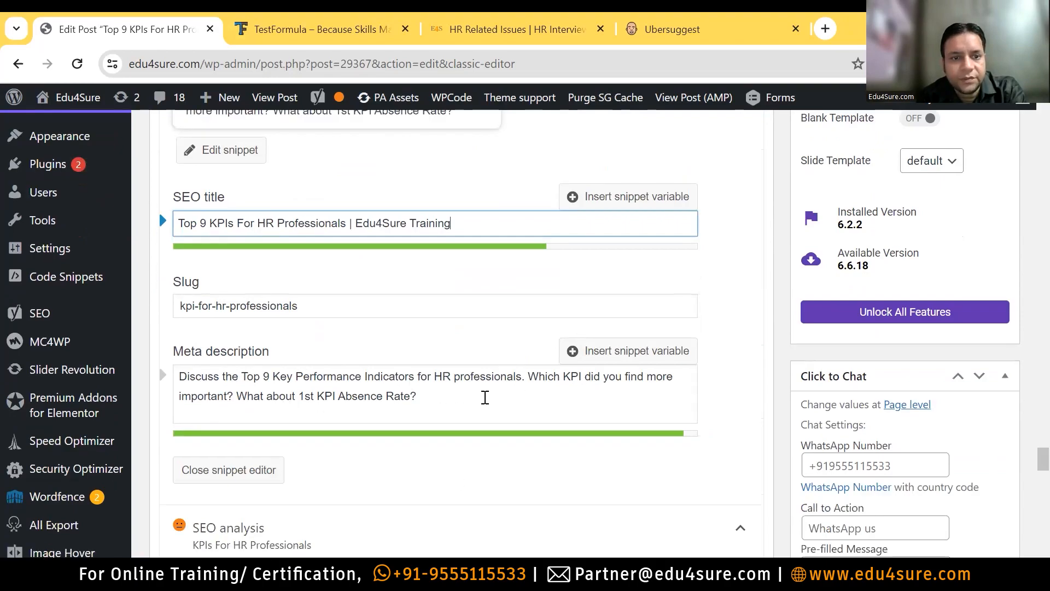
Replace "Key Performance Indicators for HR professionals" in the meta description with the keyphrase "KPIs For HR Professionals"
{"action": "left_click", "coordinate": [481, 398]}
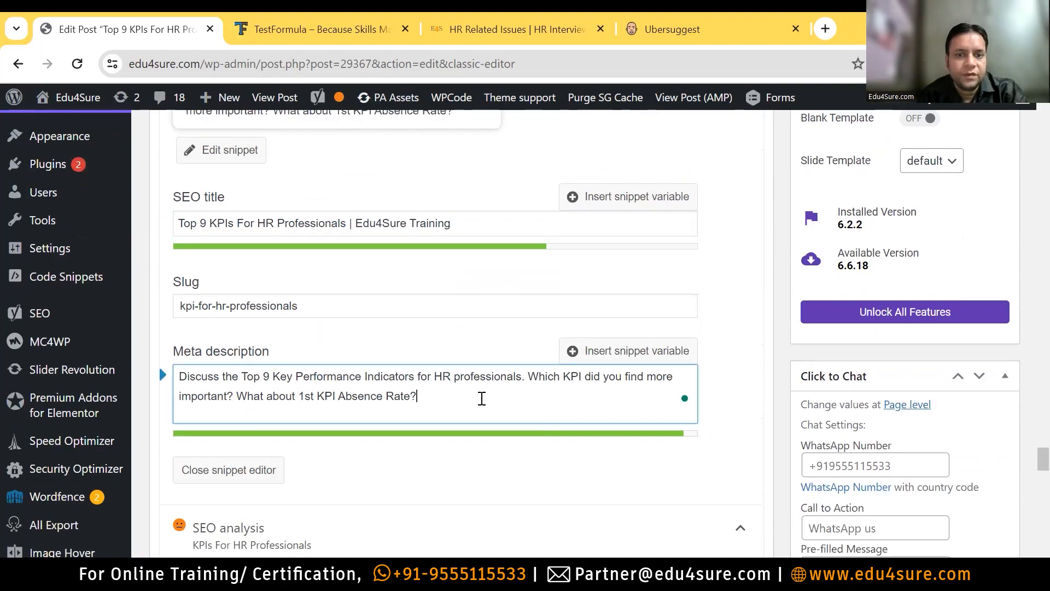
{"action": "type", "text": "KPIs For HR Professionals"}
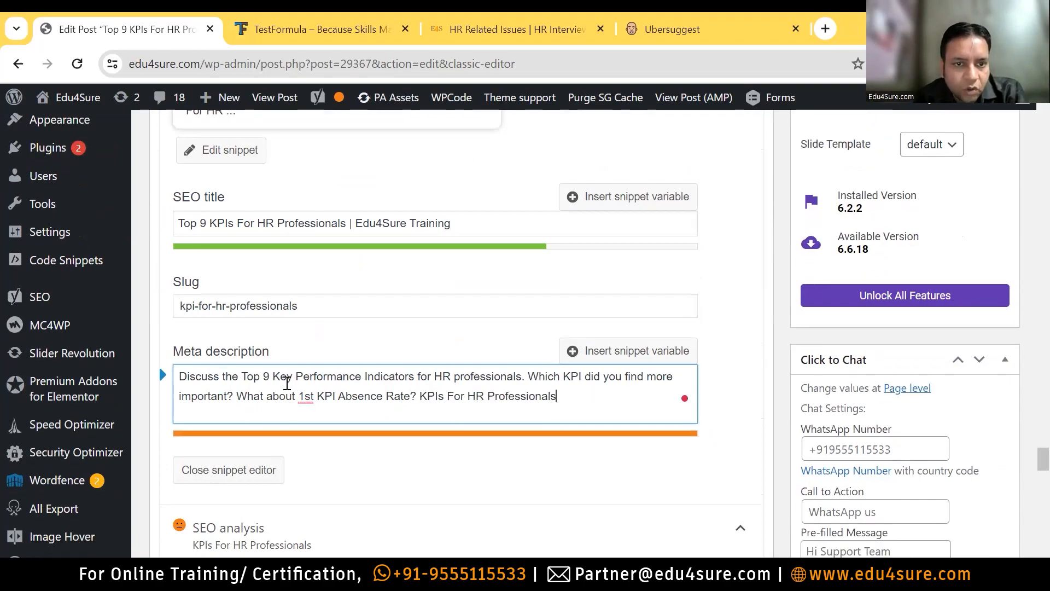
{"action": "left_click_drag", "start_coordinate": [420, 396], "coordinate": [560, 396]}
{"action": "key", "text": "ctrl+c"}
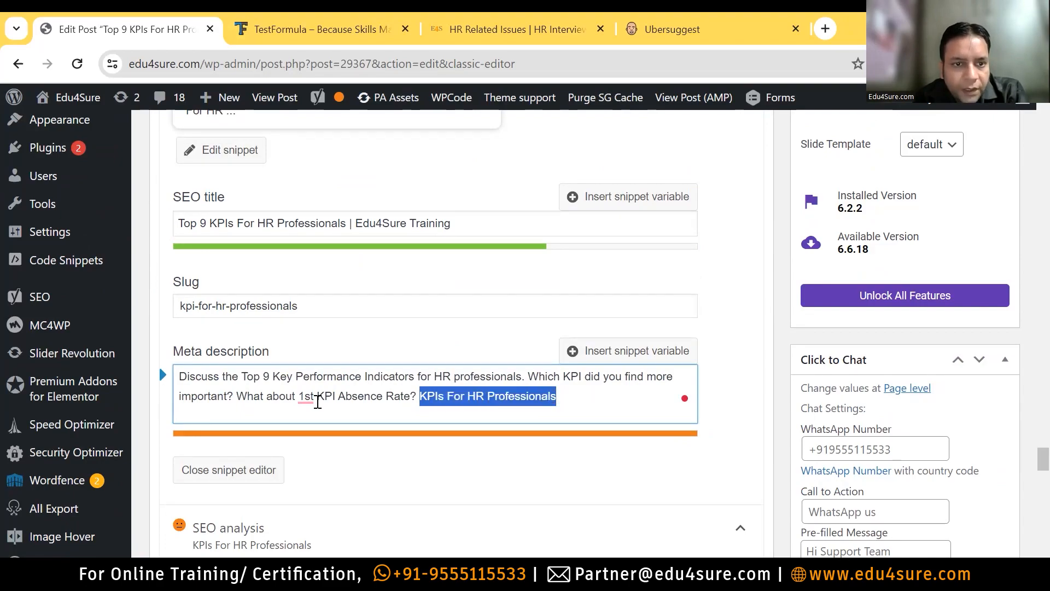
{"action": "key", "text": "BackSpace"}
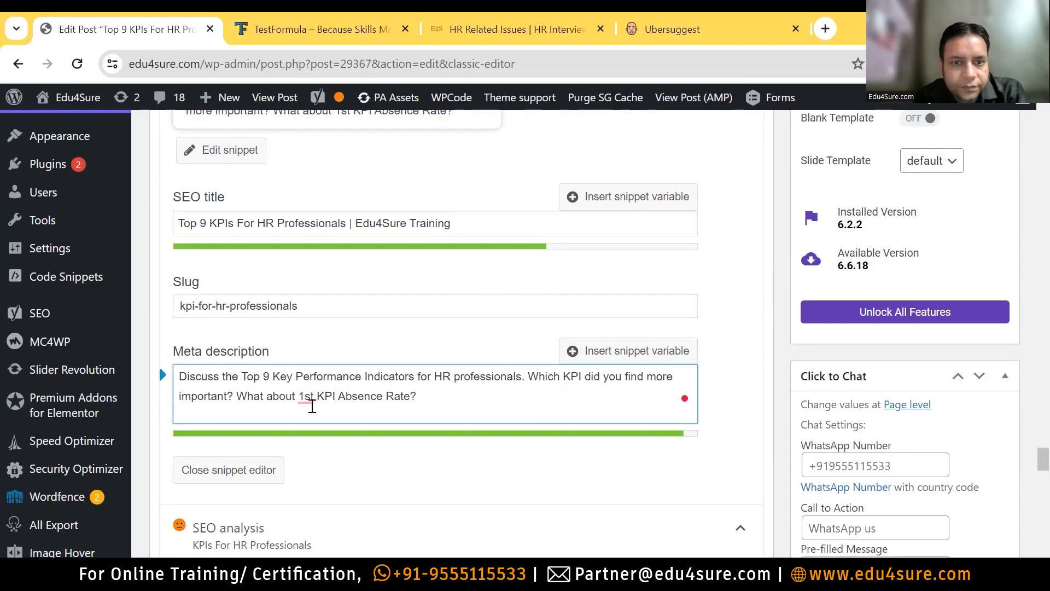
{"action": "left_click", "coordinate": [295, 377]}
{"action": "left_click_drag", "start_coordinate": [273, 377], "coordinate": [524, 381]}
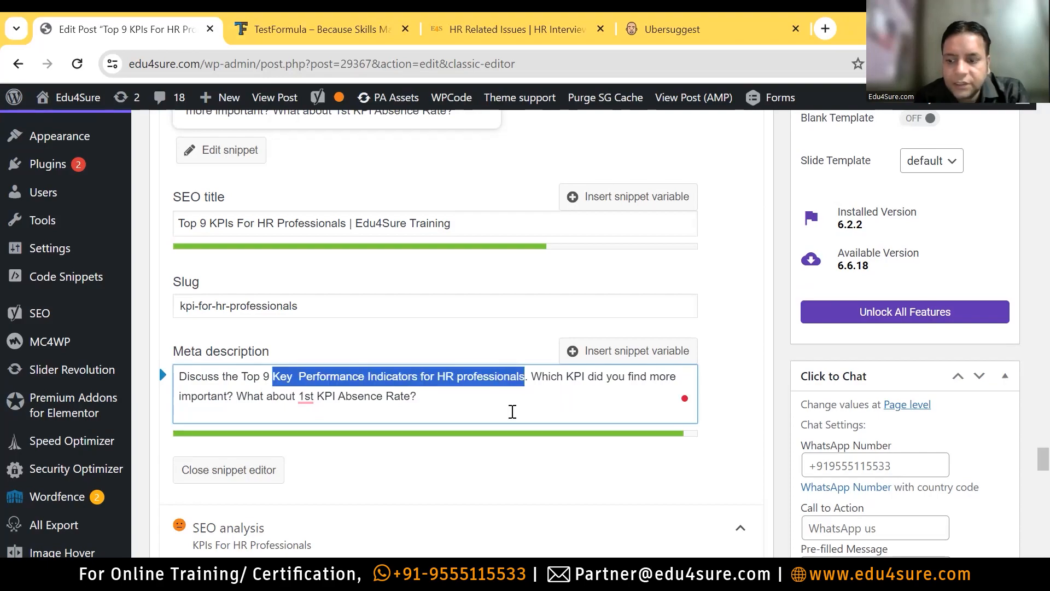
{"action": "key", "text": "BackSpace"}
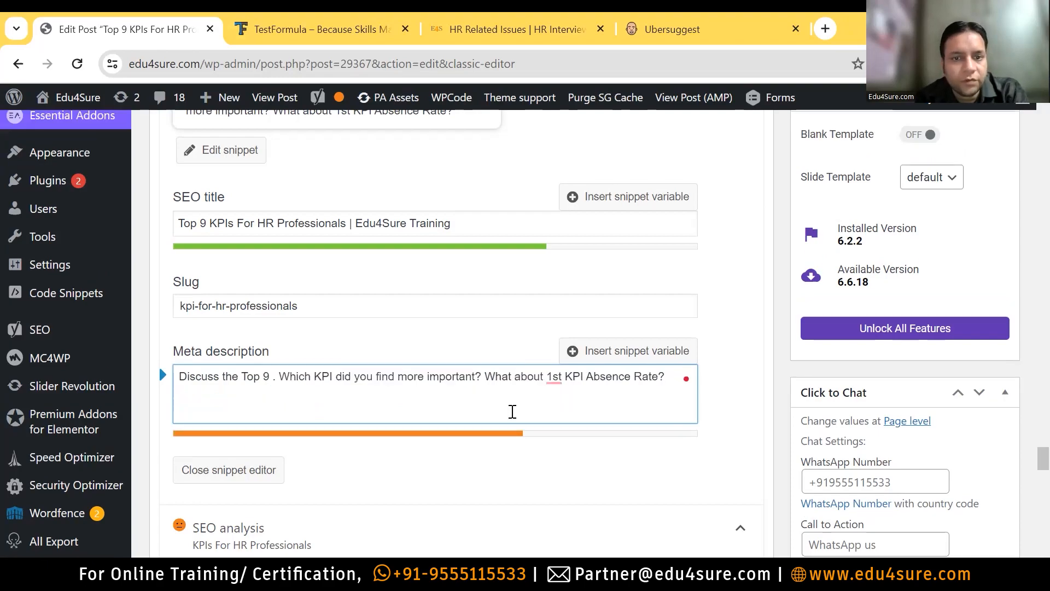
{"action": "key", "text": "ctrl+v"}
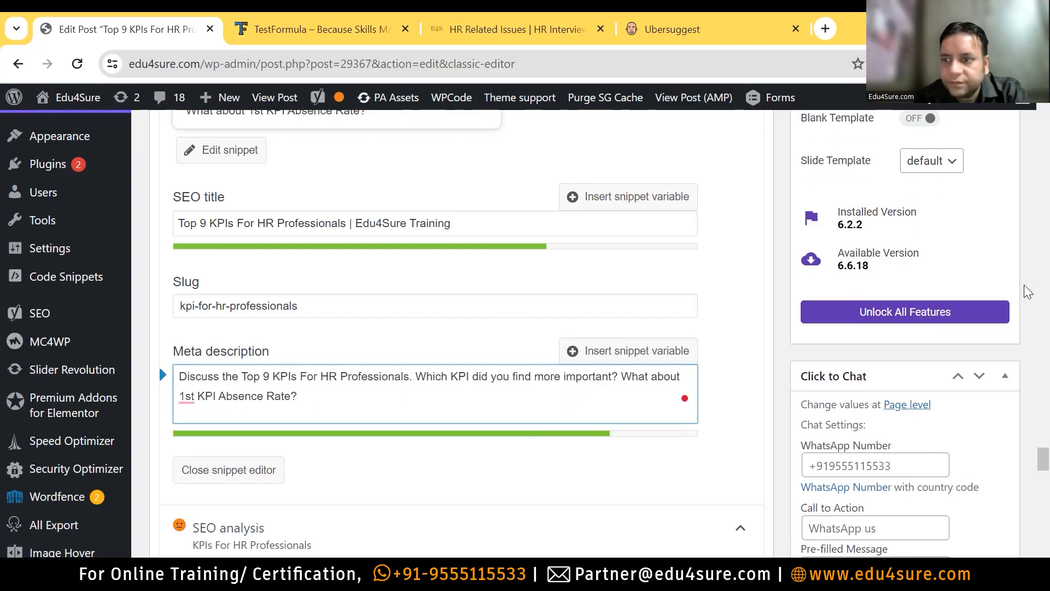
Check the keyphrase in meta description result in the SEO analysis
{"action": "scroll", "coordinate": [1027, 479], "scroll_direction": "down", "scroll_amount": 5}
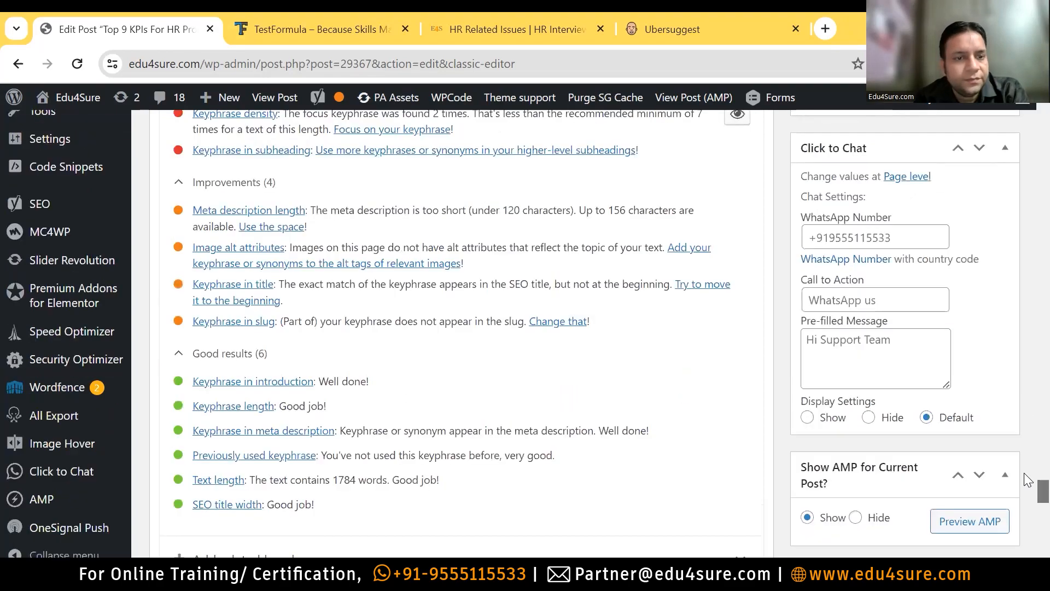
{"action": "scroll", "coordinate": [1027, 479], "scroll_direction": "down", "scroll_amount": 1}
{"action": "scroll", "coordinate": [1024, 486], "scroll_direction": "down", "scroll_amount": 1}
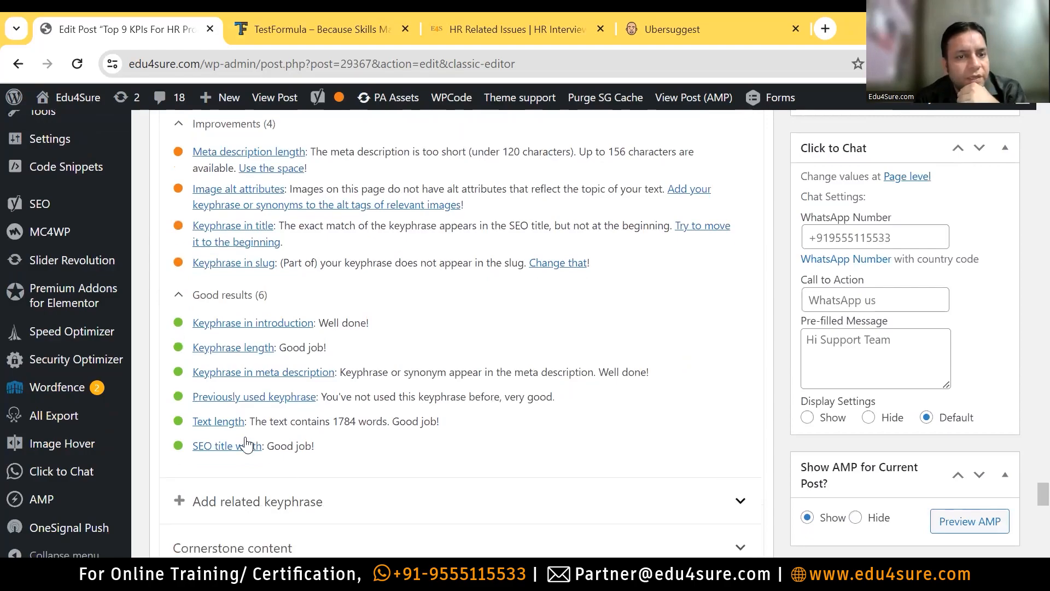
{"action": "left_click_drag", "start_coordinate": [680, 370], "coordinate": [340, 372]}
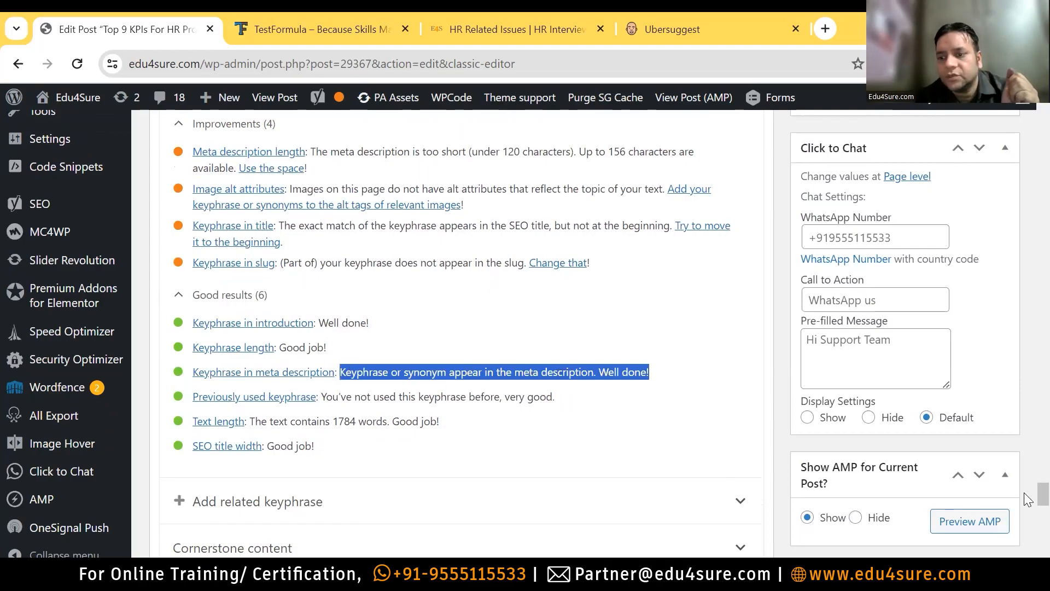
Change "KPIs" to the singular "KPI" in the meta description's keyphrase and examine the SEO analysis again
{"action": "scroll", "coordinate": [1024, 484], "scroll_direction": "up", "scroll_amount": 10}
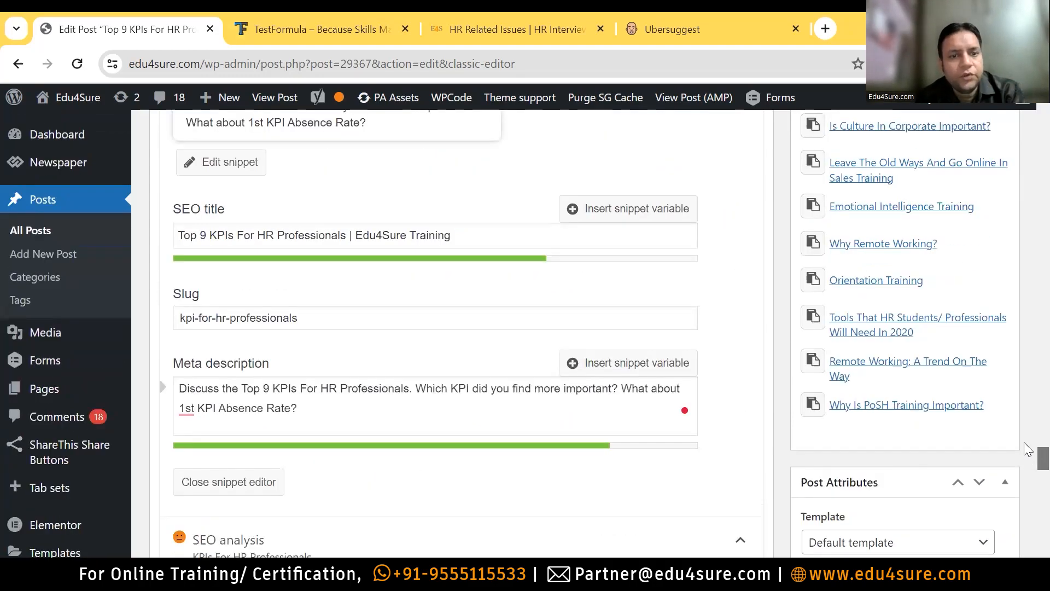
{"action": "left_click", "coordinate": [297, 390]}
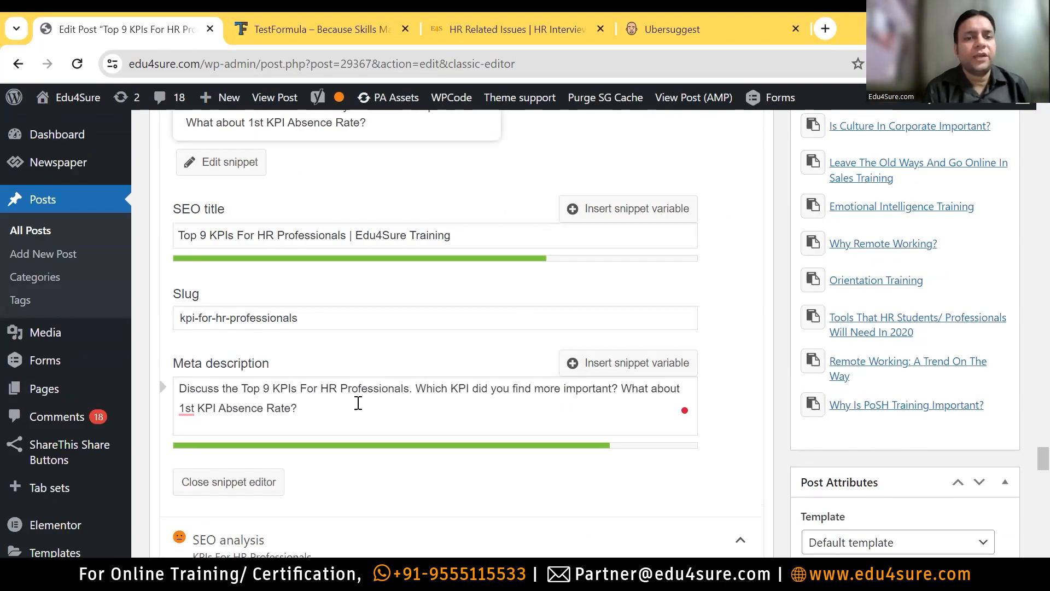
{"action": "key", "text": "BackSpace"}
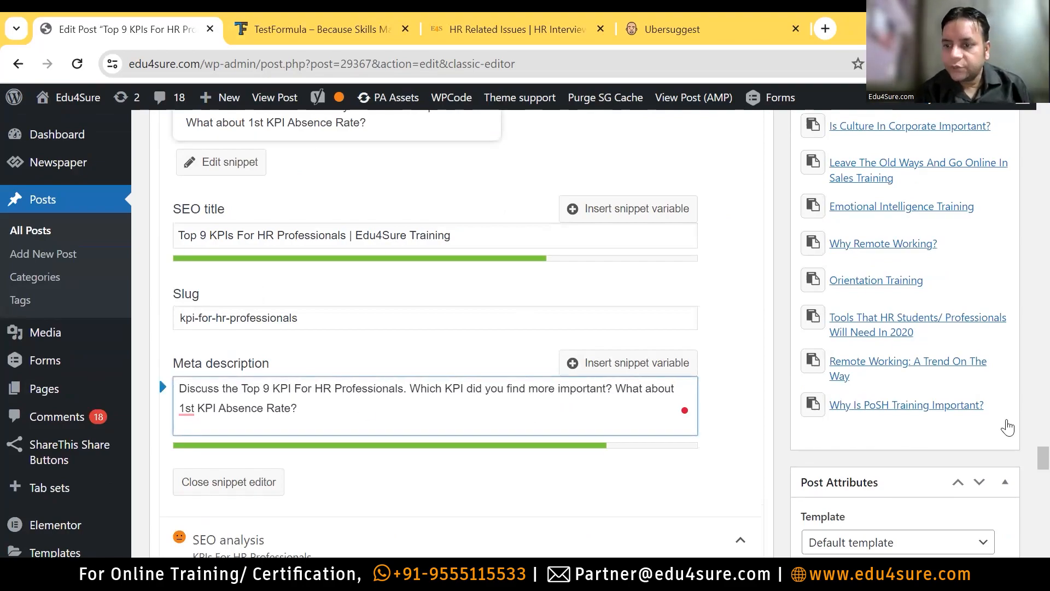
{"action": "scroll", "coordinate": [1018, 454], "scroll_direction": "down", "scroll_amount": 12}
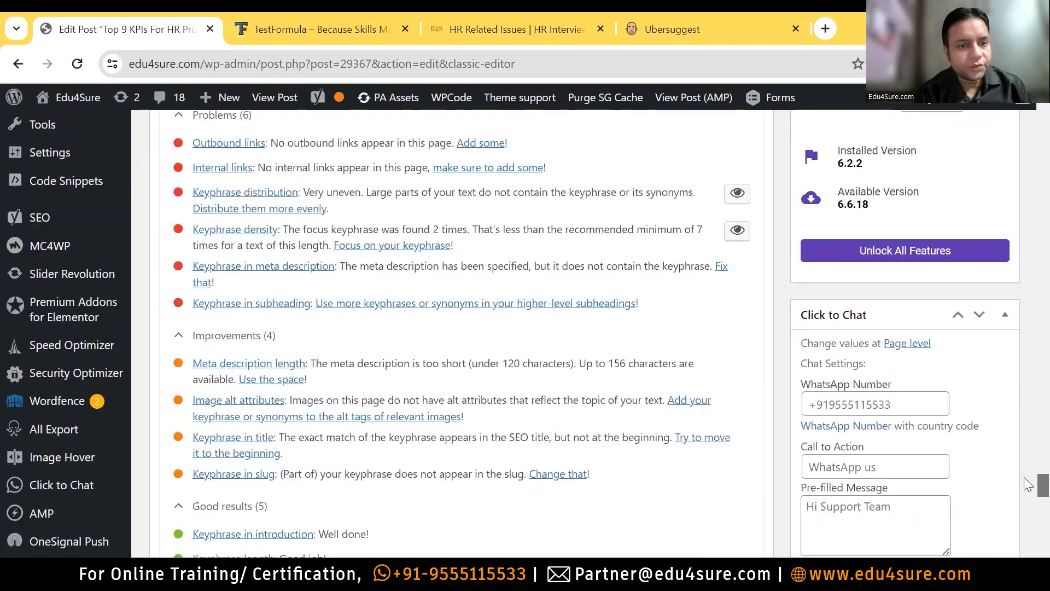
{"action": "scroll", "coordinate": [1028, 484], "scroll_direction": "down", "scroll_amount": 3}
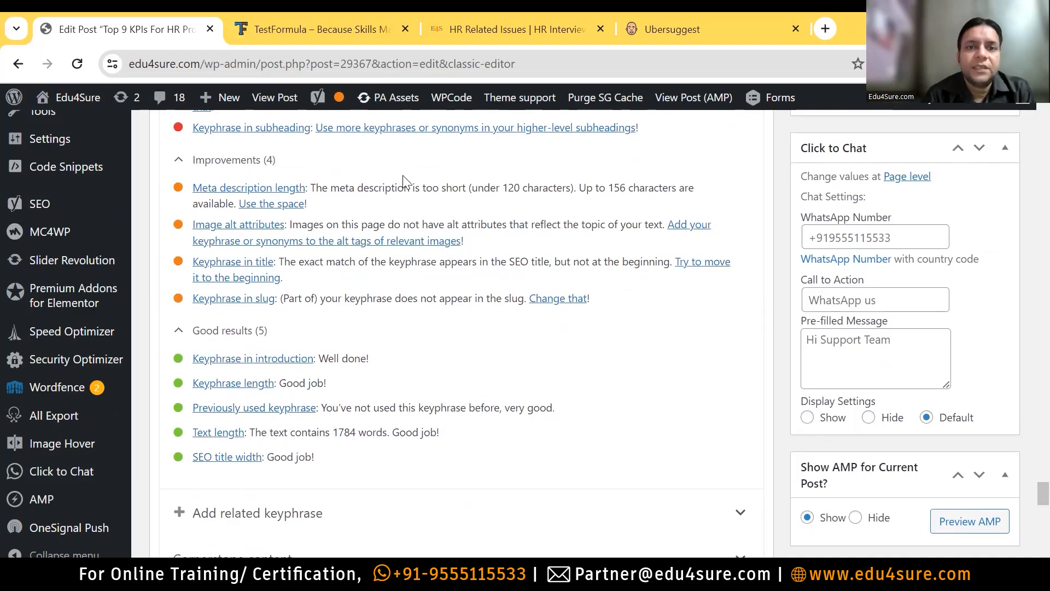
Extend the meta description by adding the sentence "Let's check it." at its end
{"action": "scroll", "coordinate": [1028, 508], "scroll_direction": "up", "scroll_amount": 10}
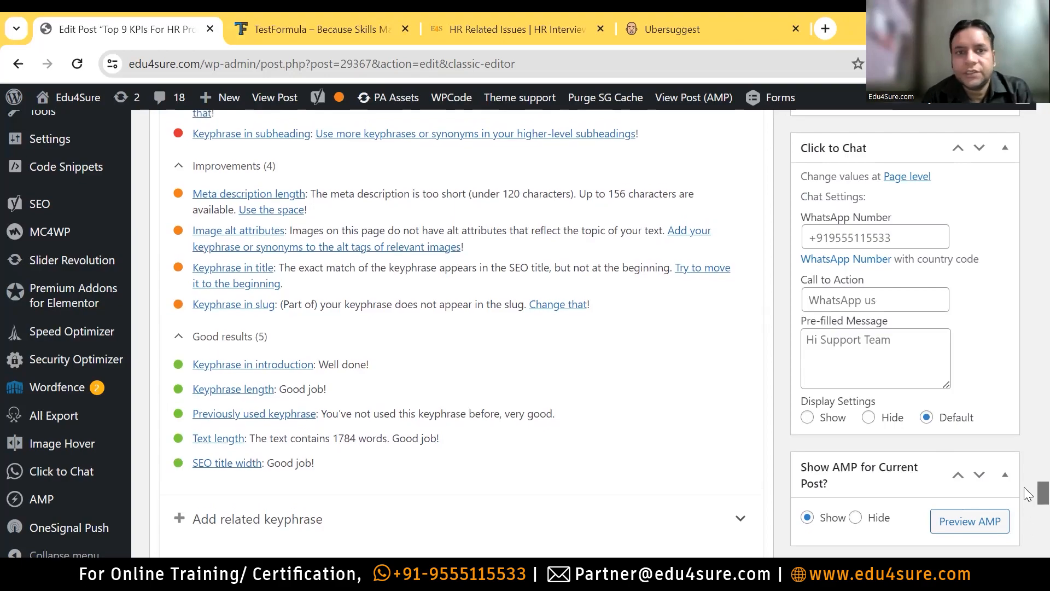
{"action": "left_click", "coordinate": [374, 326]}
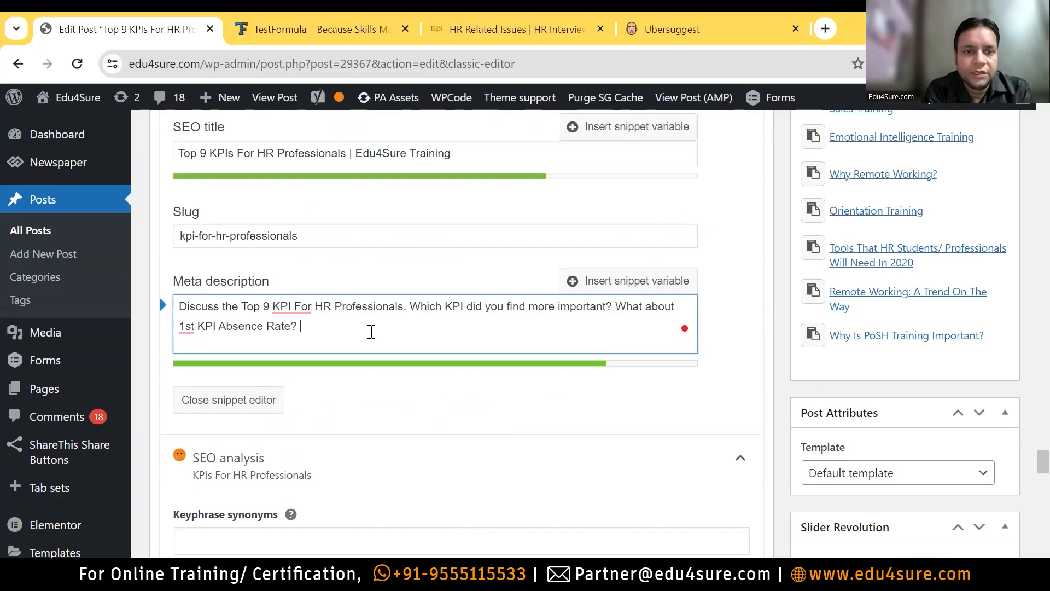
{"action": "type", "text": "Lrt's"}
{"action": "key", "text": "BackSpace"}
{"action": "key", "text": "BackSpace"}
{"action": "key", "text": "BackSpace"}
{"action": "key", "text": "BackSpace"}
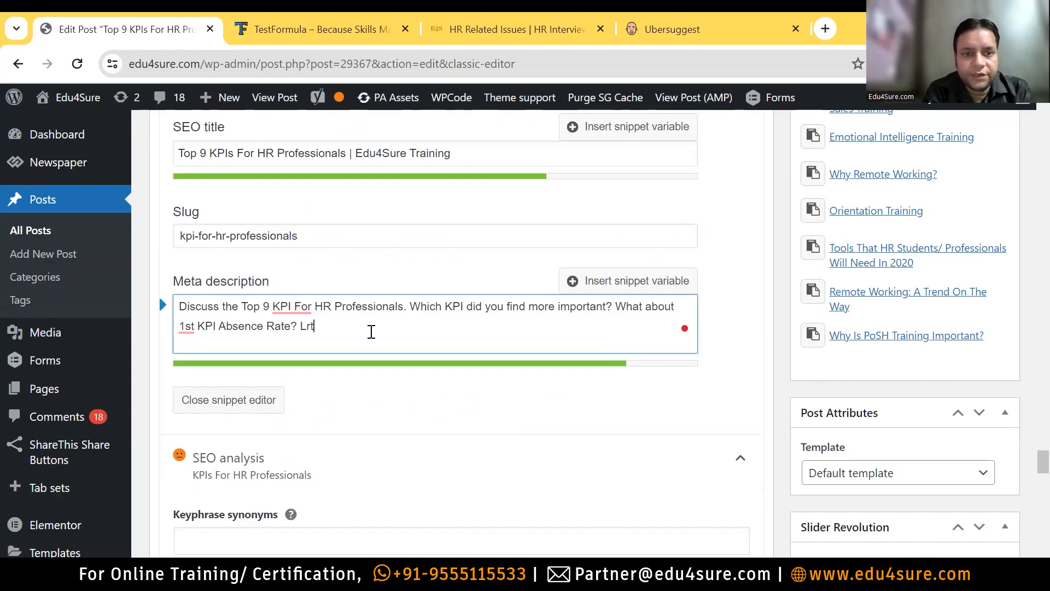
{"action": "type", "text": "et's"}
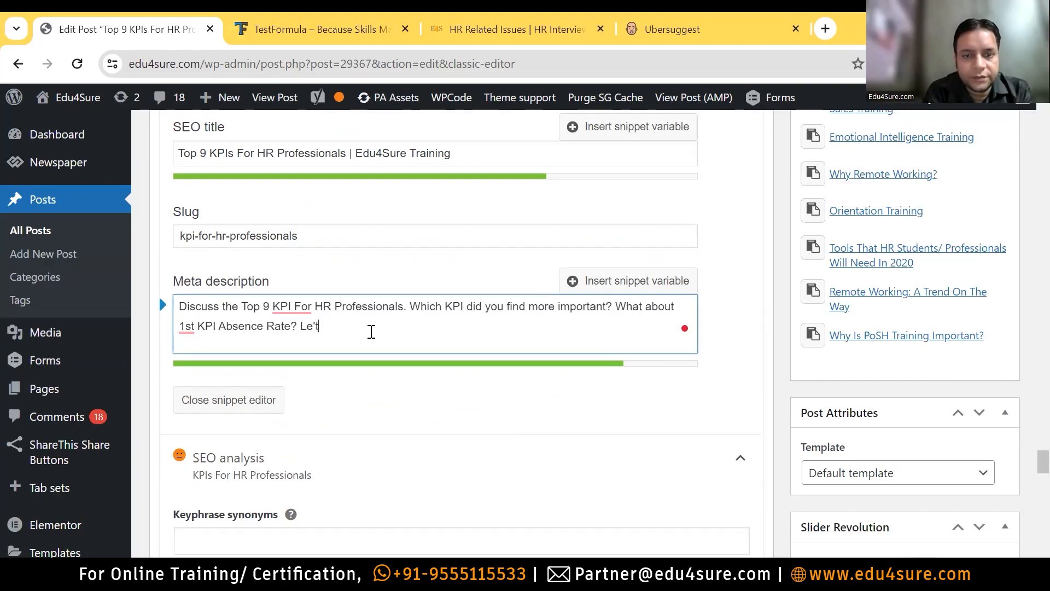
{"action": "key", "text": "BackSpace"}
{"action": "key", "text": "BackSpace"}
{"action": "key", "text": "BackSpace"}
{"action": "type", "text": "t's che"}
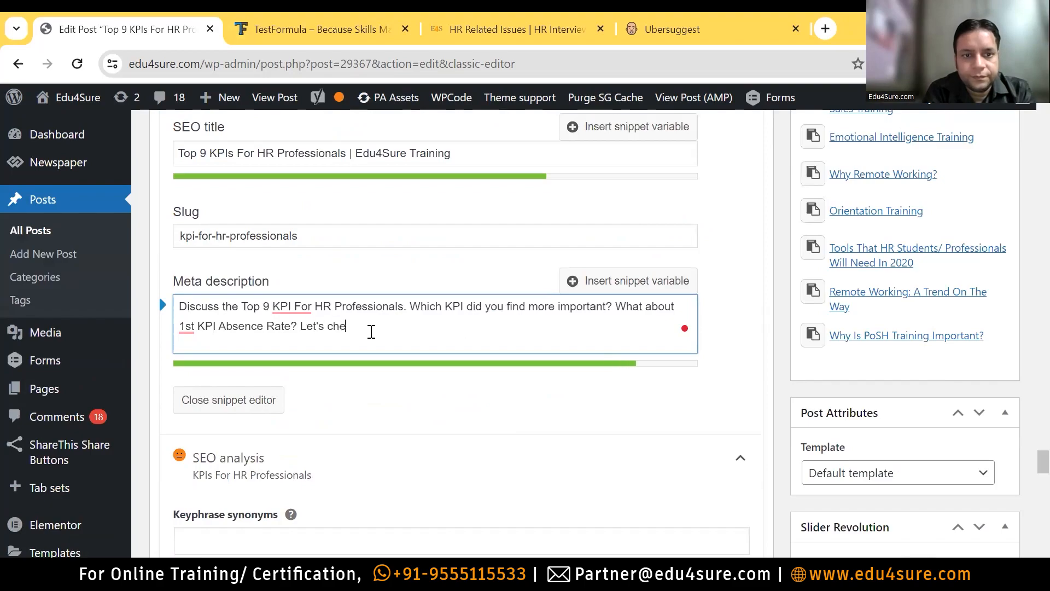
{"action": "type", "text": "ck it"}
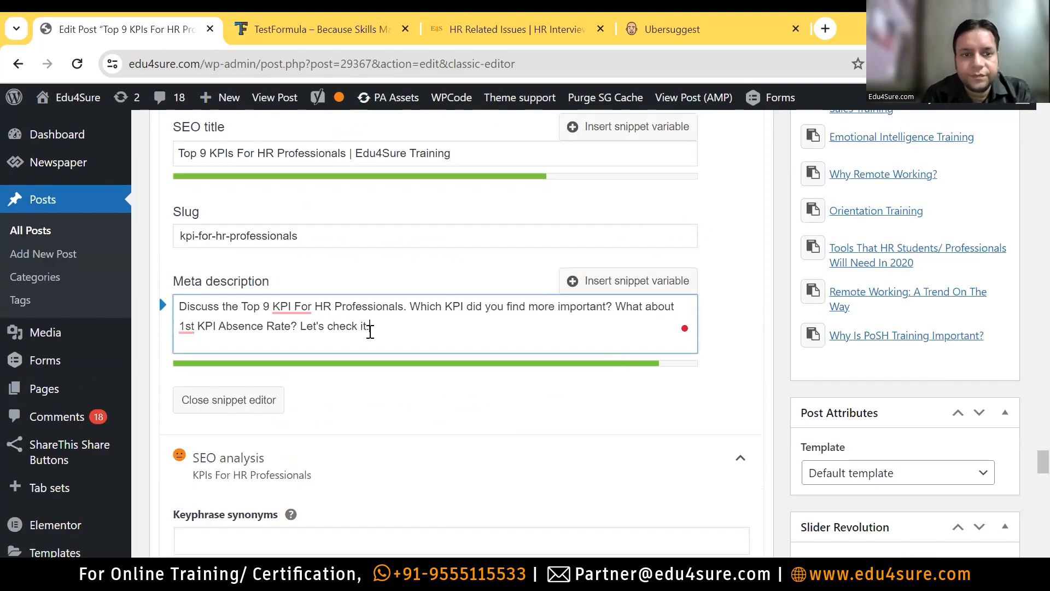
{"action": "type", "text": "."}
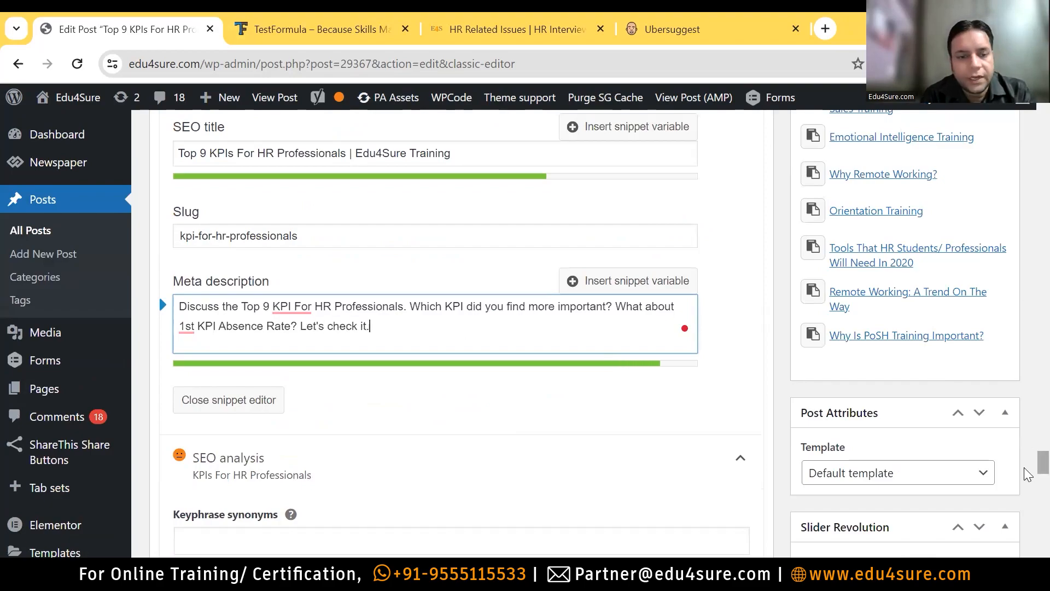
Check the meta description length result in the SEO analysis
{"action": "scroll", "coordinate": [1029, 481], "scroll_direction": "down", "scroll_amount": 10}
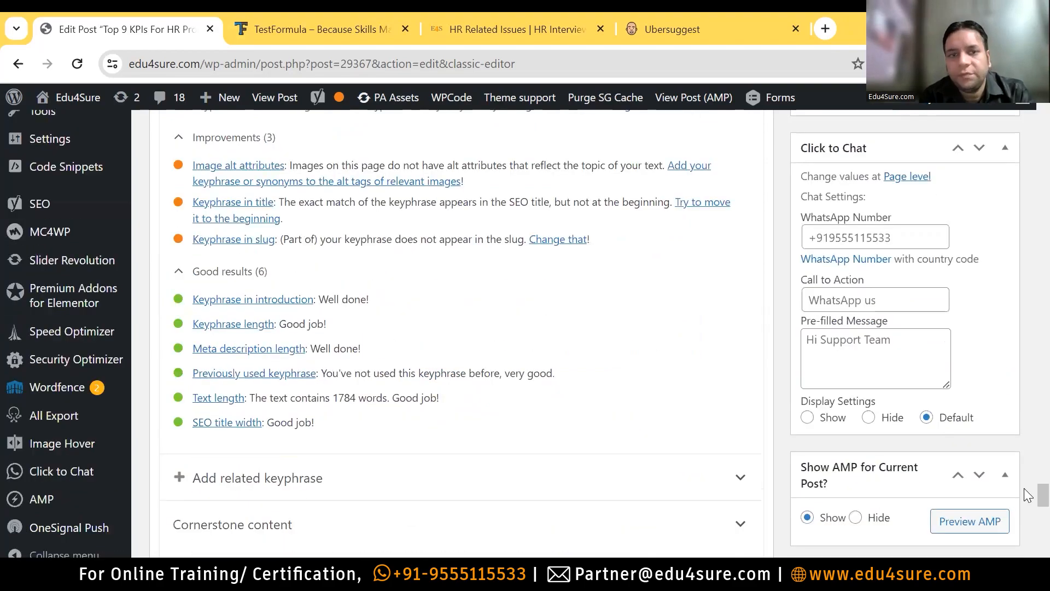
{"action": "scroll", "coordinate": [1027, 476], "scroll_direction": "up", "scroll_amount": 8}
{"action": "scroll", "coordinate": [1027, 458], "scroll_direction": "up", "scroll_amount": 4}
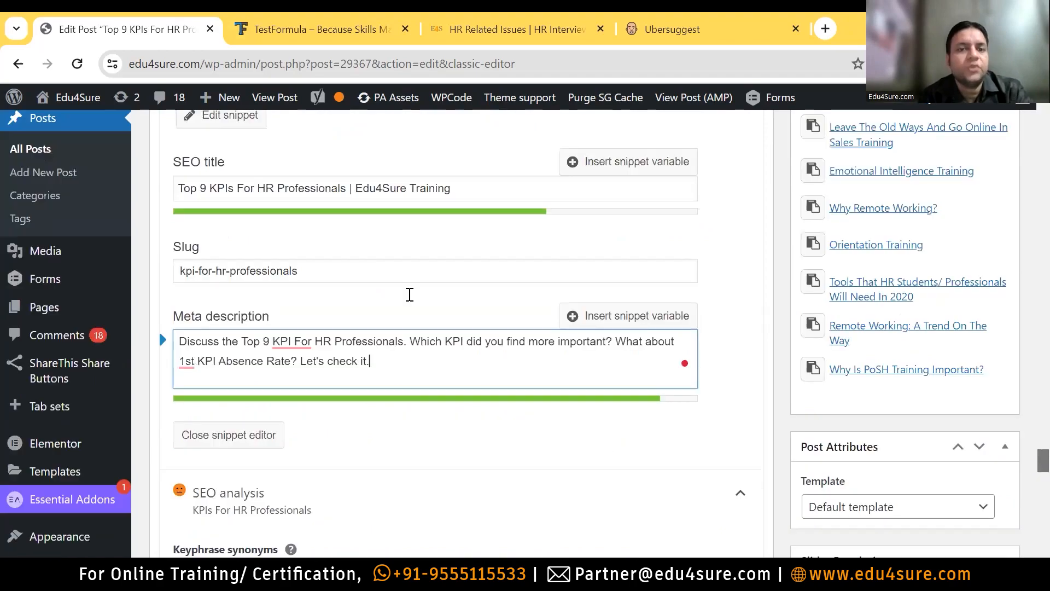
Correct "KPI For" to "KPIs for" in the meta description using the suggested spelling correction
{"action": "left_click", "coordinate": [409, 295]}
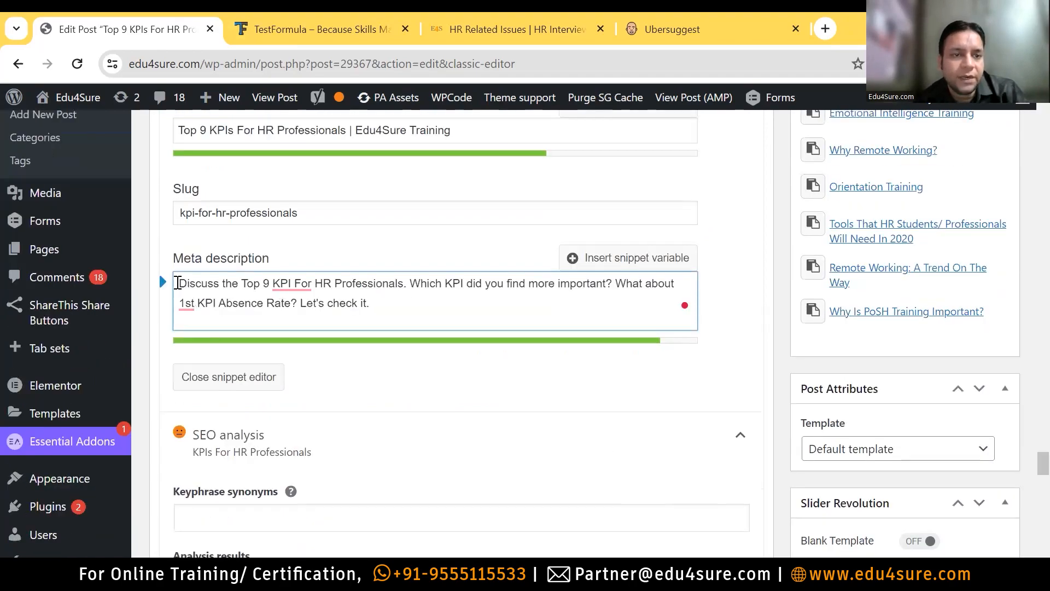
{"action": "key", "text": "ctrl+a"}
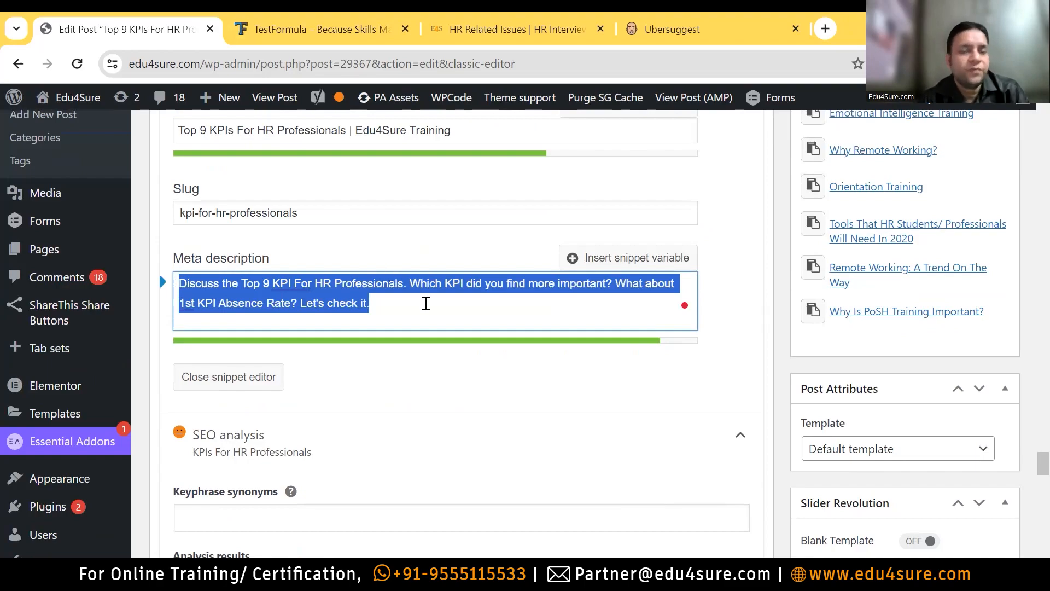
{"action": "left_click", "coordinate": [416, 314]}
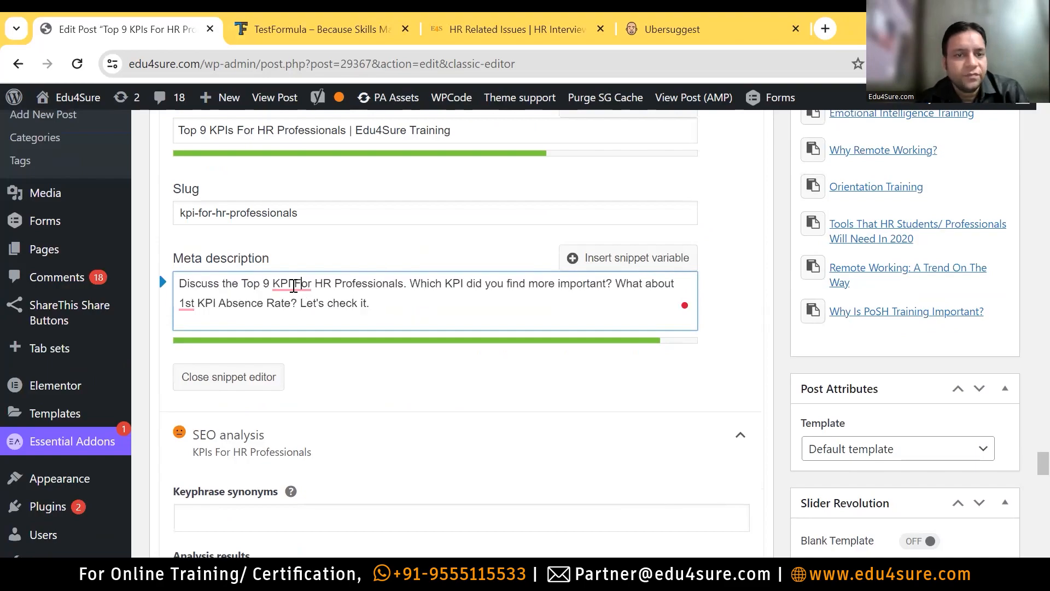
{"action": "left_click", "coordinate": [292, 282]}
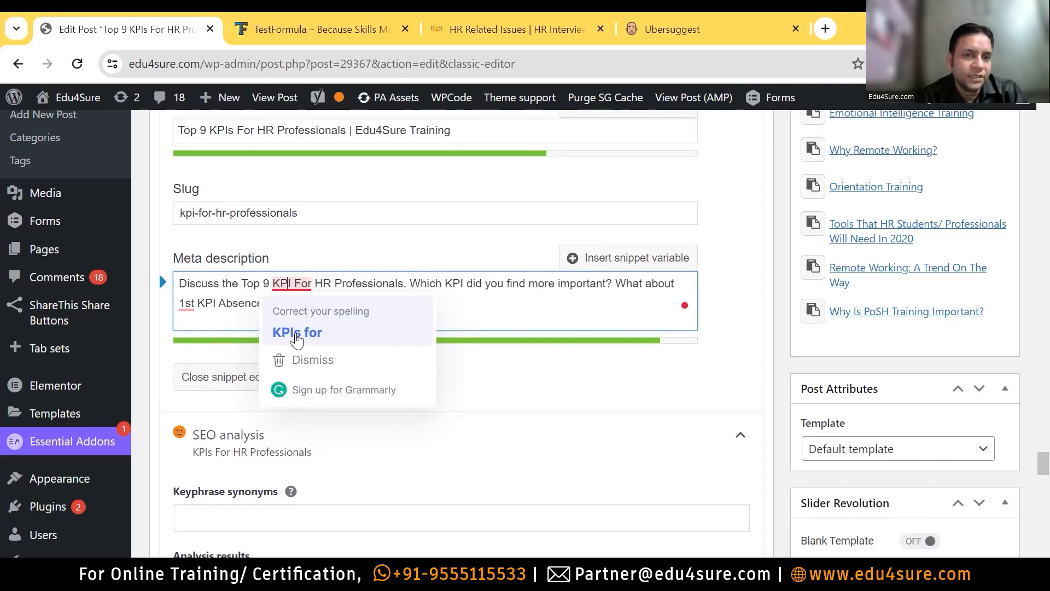
{"action": "left_click", "coordinate": [298, 334]}
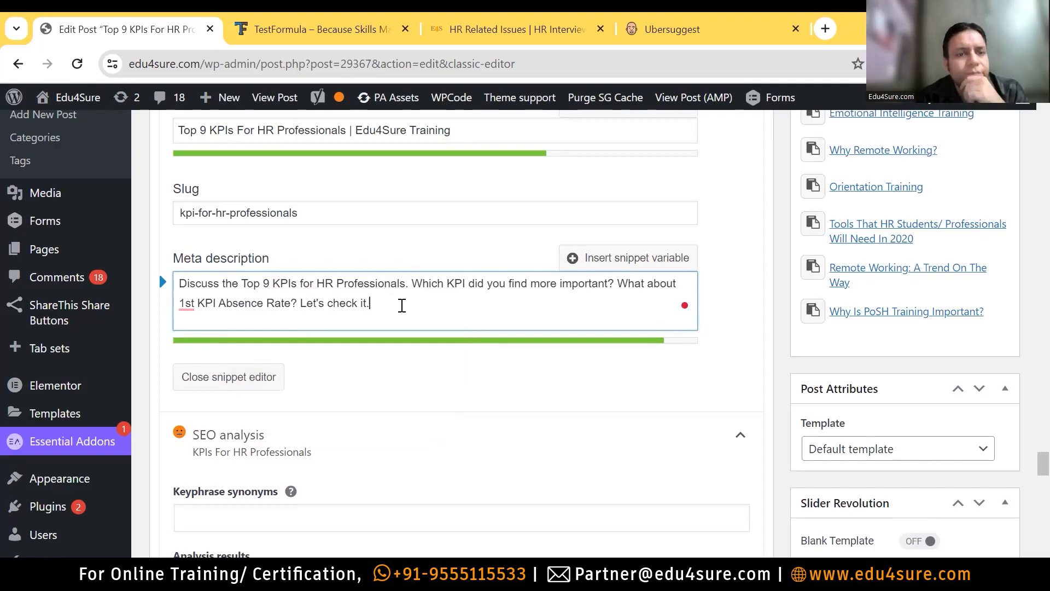
{"action": "scroll", "coordinate": [1027, 474], "scroll_direction": "down", "scroll_amount": 1}
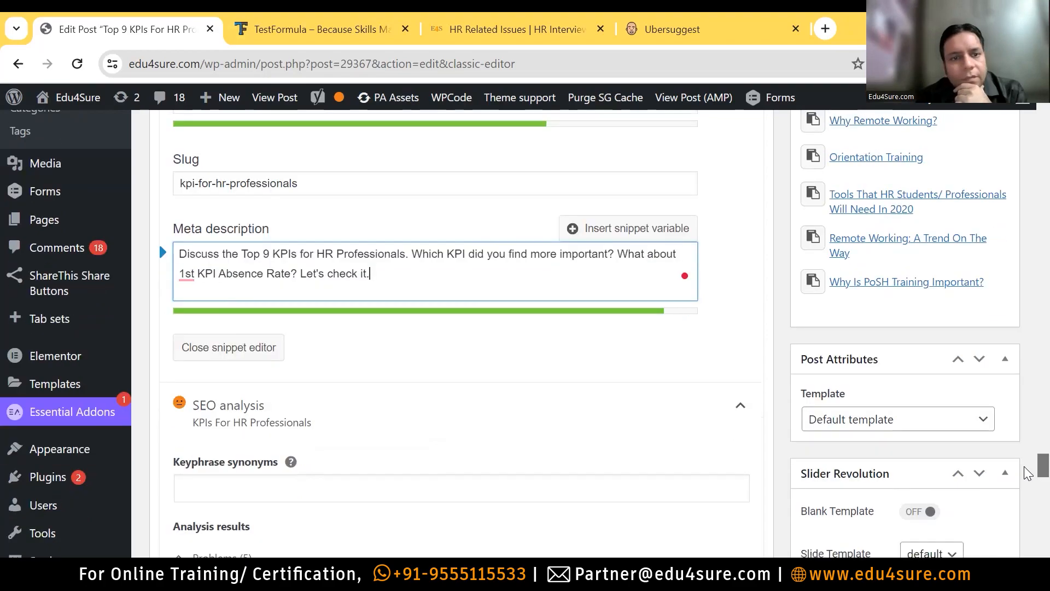
Accept the suggested article correction in the meta description so that "1st" reads "the 1st"
{"action": "scroll", "coordinate": [1027, 473], "scroll_direction": "down", "scroll_amount": 1}
{"action": "mouse_move", "coordinate": [188, 267]}
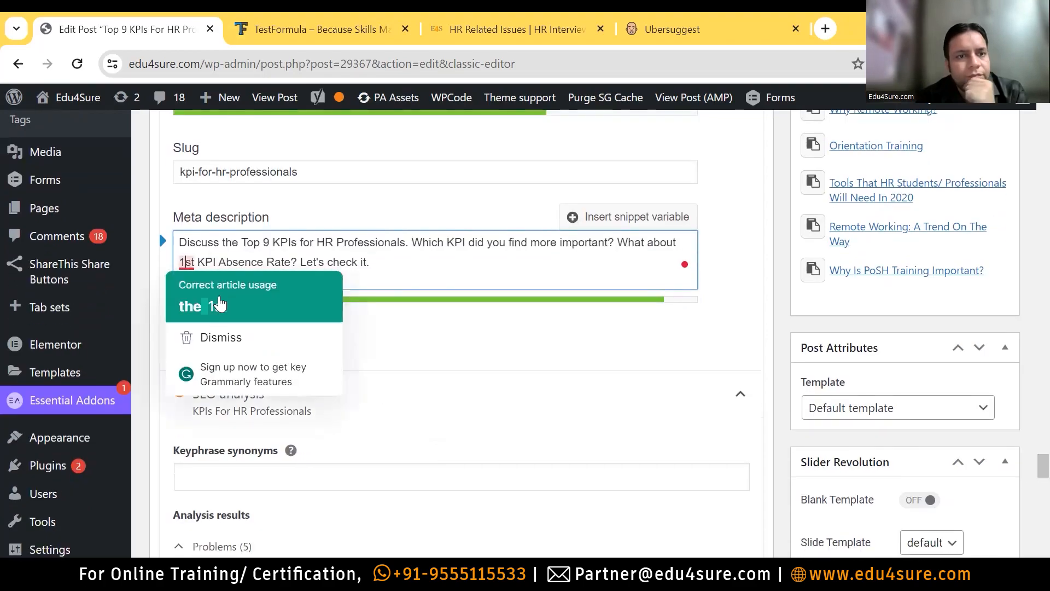
{"action": "left_click", "coordinate": [218, 304]}
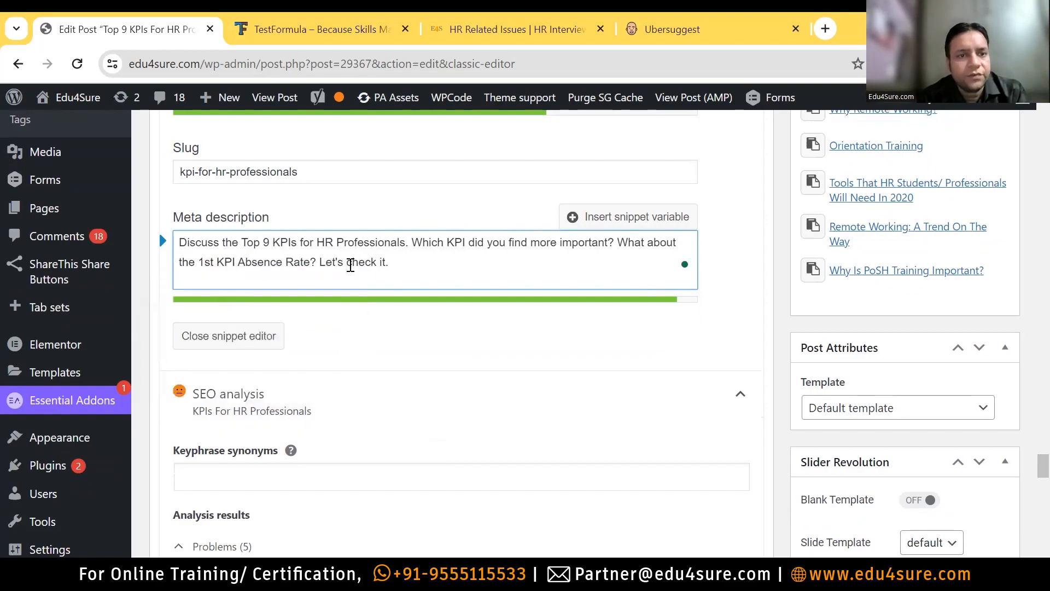
Replace the closing sentence "Let's check it." in the meta description with "Let's check." and review the SEO analysis
{"action": "left_click_drag", "start_coordinate": [446, 267], "coordinate": [321, 263]}
{"action": "key", "text": "BackSpace"}
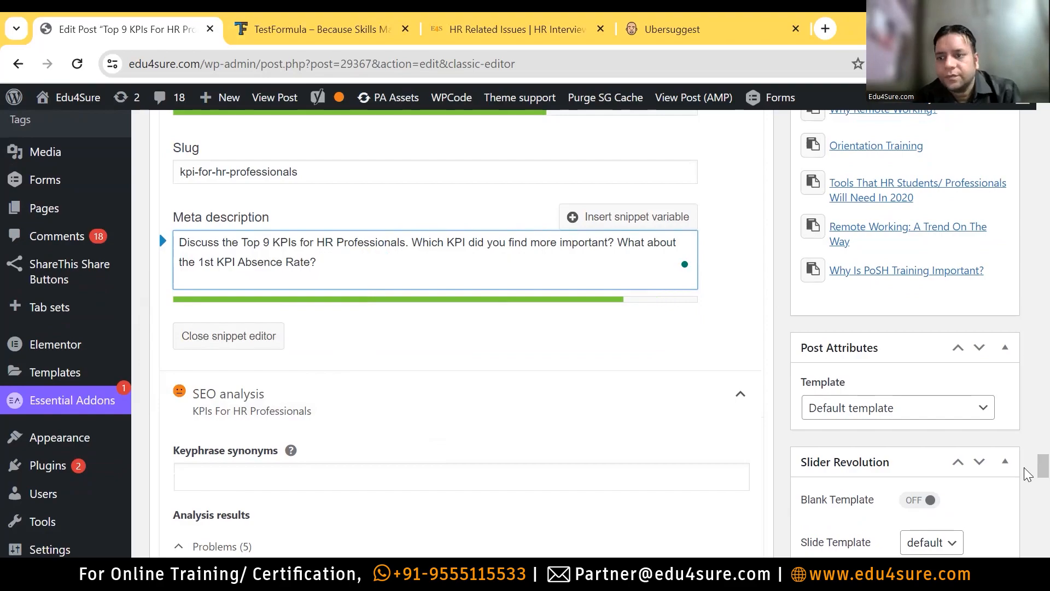
{"action": "scroll", "coordinate": [1027, 474], "scroll_direction": "down", "scroll_amount": 10}
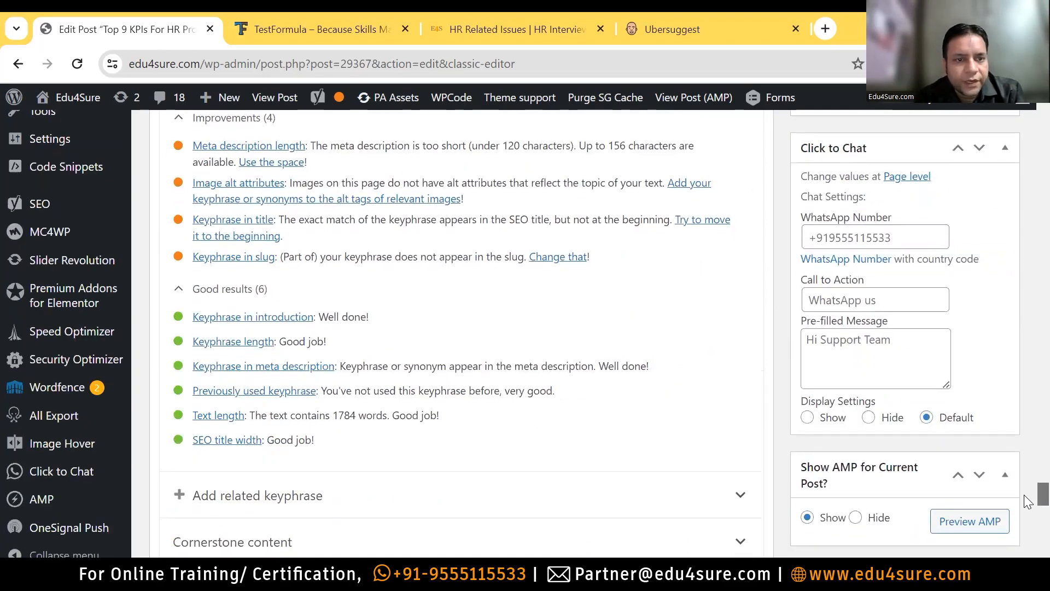
{"action": "scroll", "coordinate": [1024, 486], "scroll_direction": "up", "scroll_amount": 8}
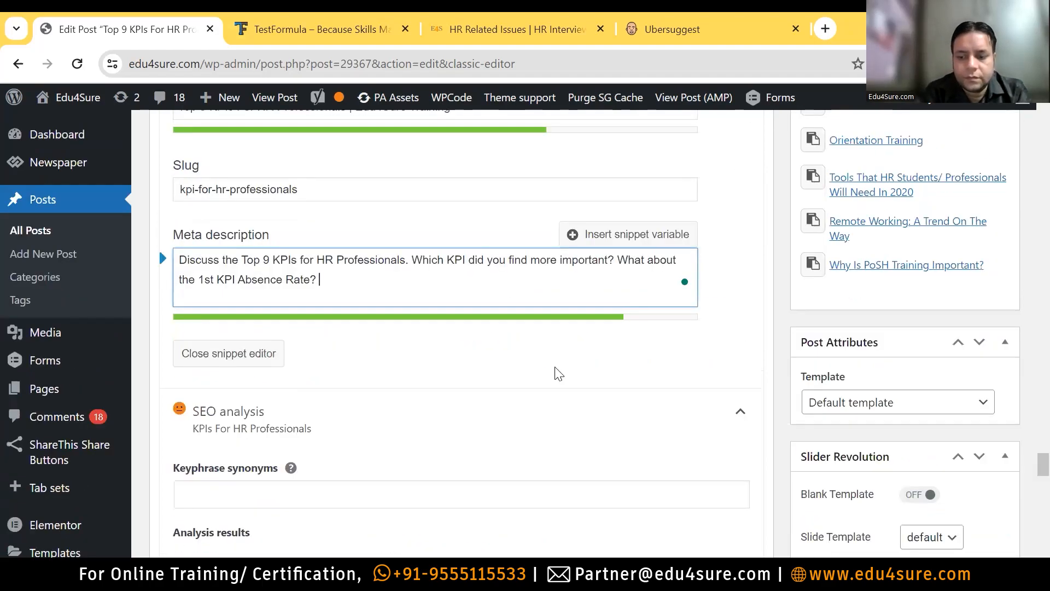
{"action": "type", "text": "Let's check."}
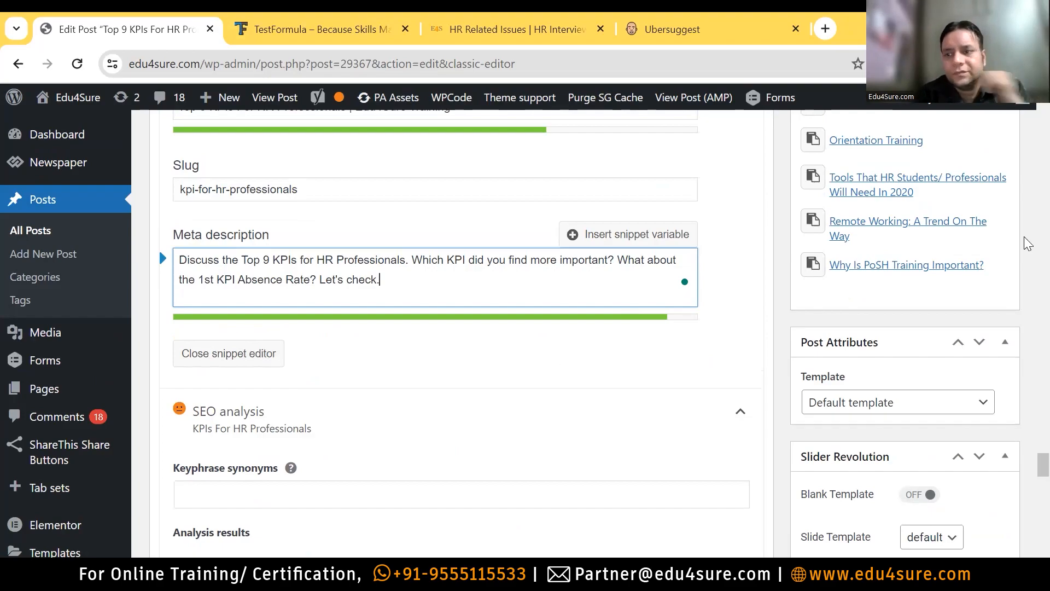
{"action": "scroll", "coordinate": [1027, 462], "scroll_direction": "up", "scroll_amount": 2}
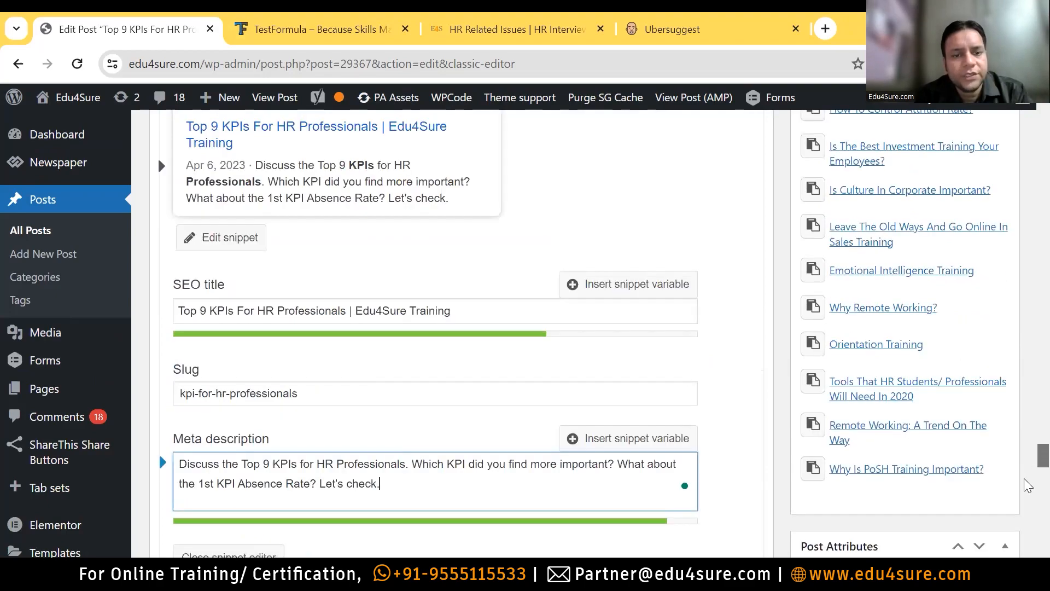
{"action": "scroll", "coordinate": [1028, 471], "scroll_direction": "down", "scroll_amount": 8}
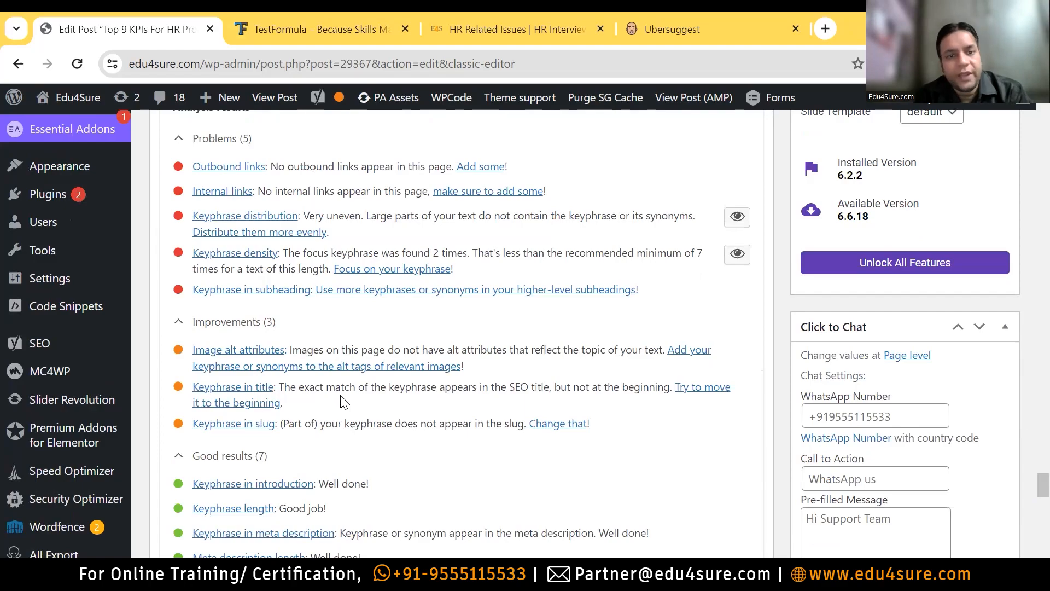
{"action": "left_click_drag", "start_coordinate": [345, 387], "coordinate": [642, 389]}
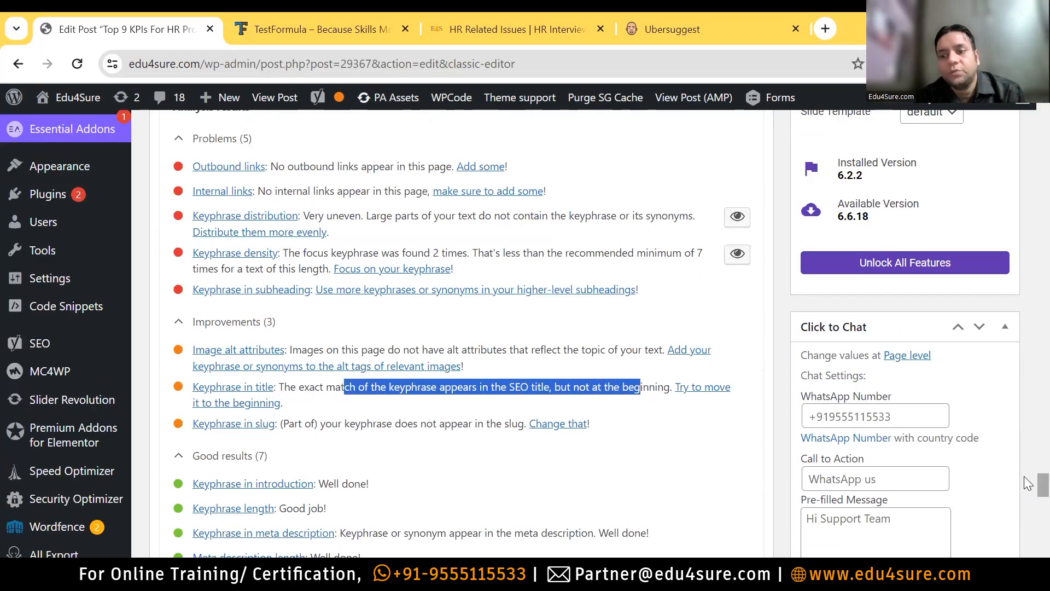
Reorder the SEO title to "KPIs For HR Professionals (Top 9) | Edu4Sure Training" and check the keyphrase in title result
{"action": "scroll", "coordinate": [158, 214], "scroll_direction": "up", "scroll_amount": 10}
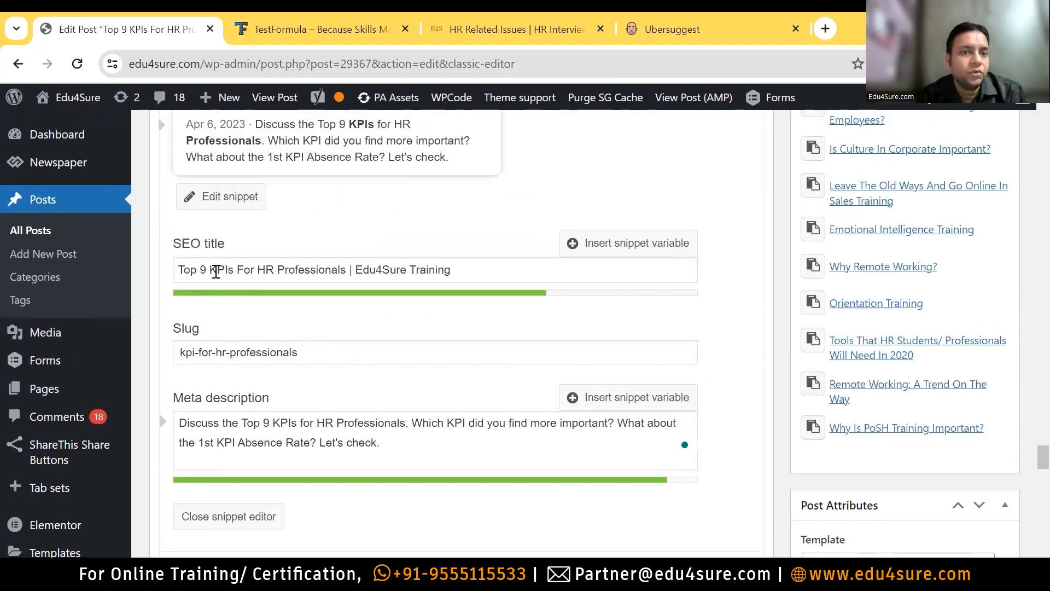
{"action": "left_click_drag", "start_coordinate": [213, 270], "coordinate": [350, 272]}
{"action": "key", "text": "ctrl+c"}
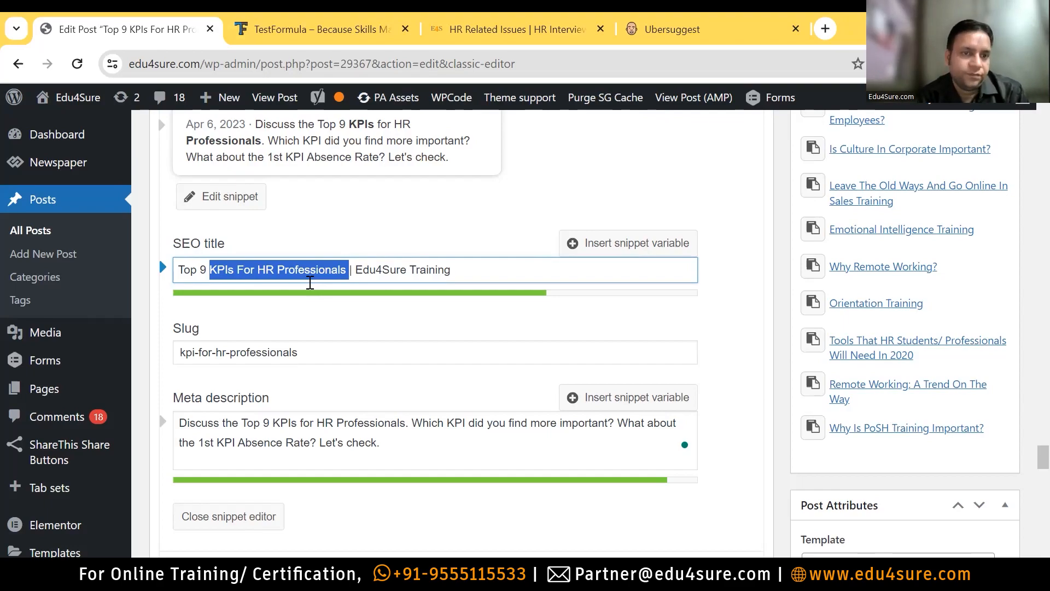
{"action": "key", "text": "BackSpace"}
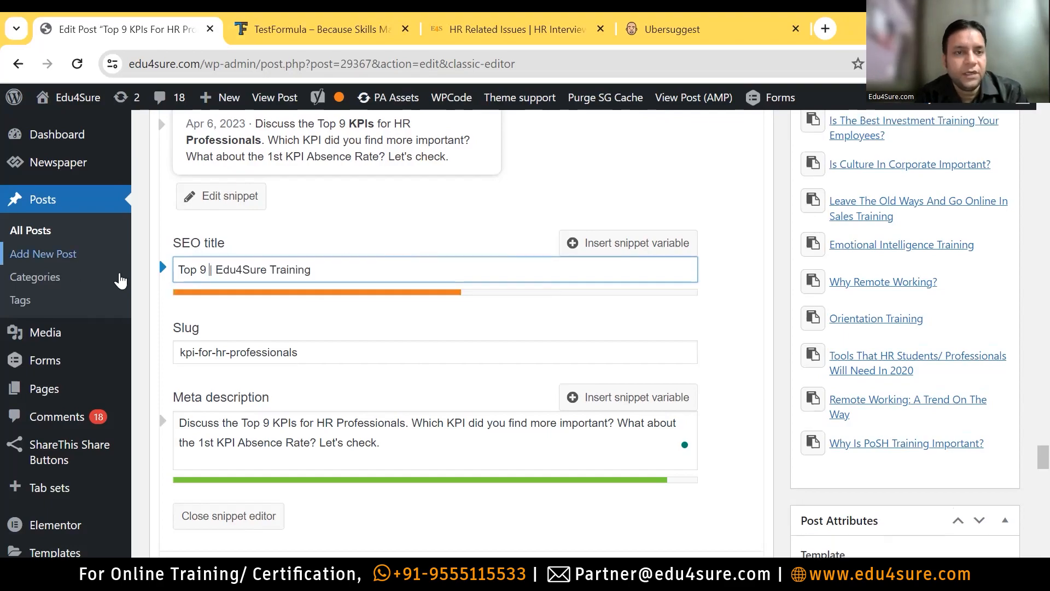
{"action": "left_click", "coordinate": [178, 269]}
{"action": "key", "text": "ctrl+v"}
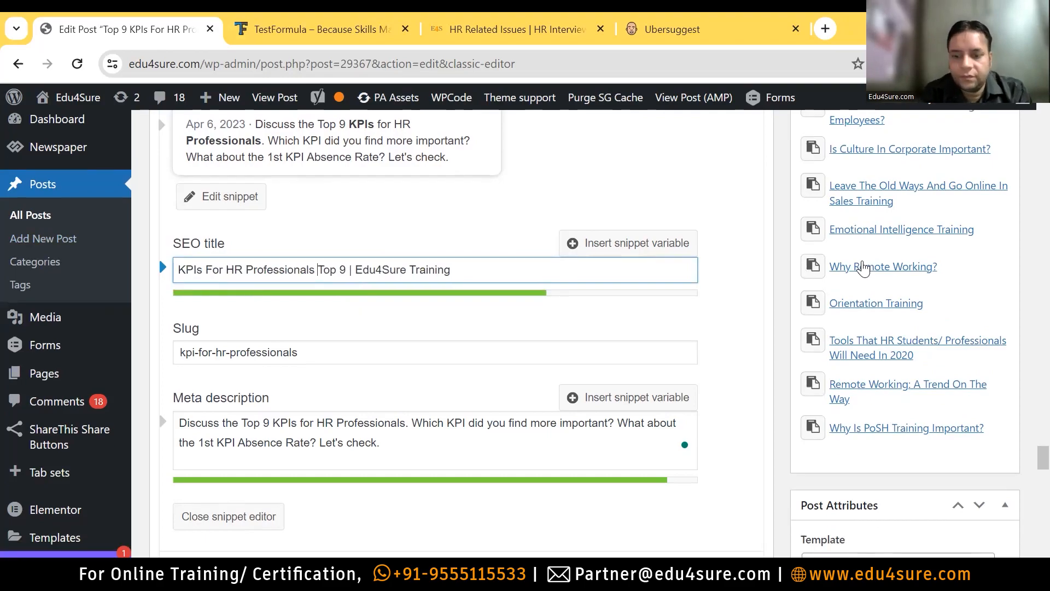
{"action": "type", "text": "("}
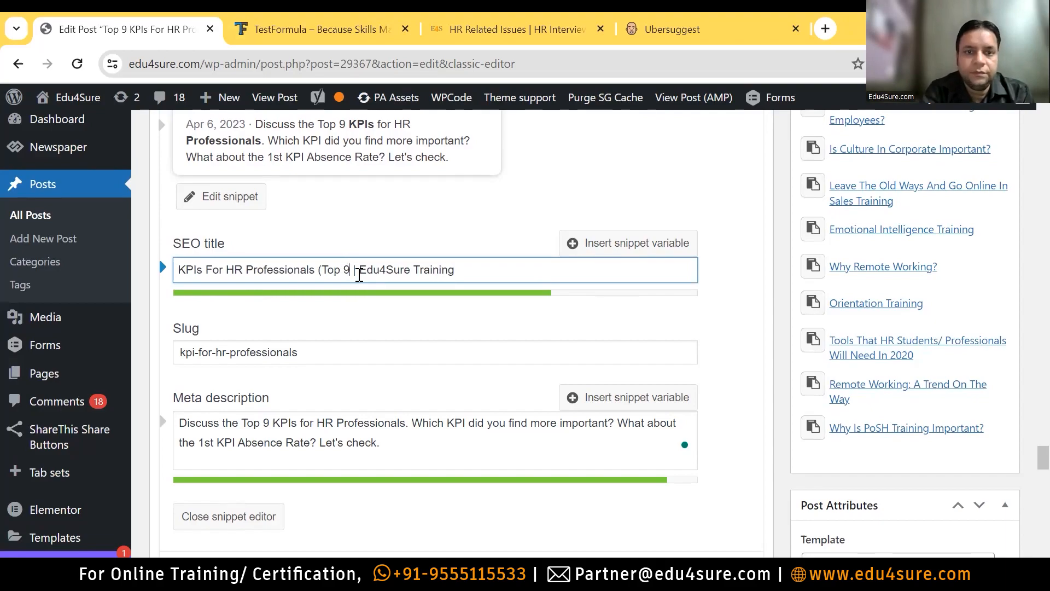
{"action": "type", "text": ")"}
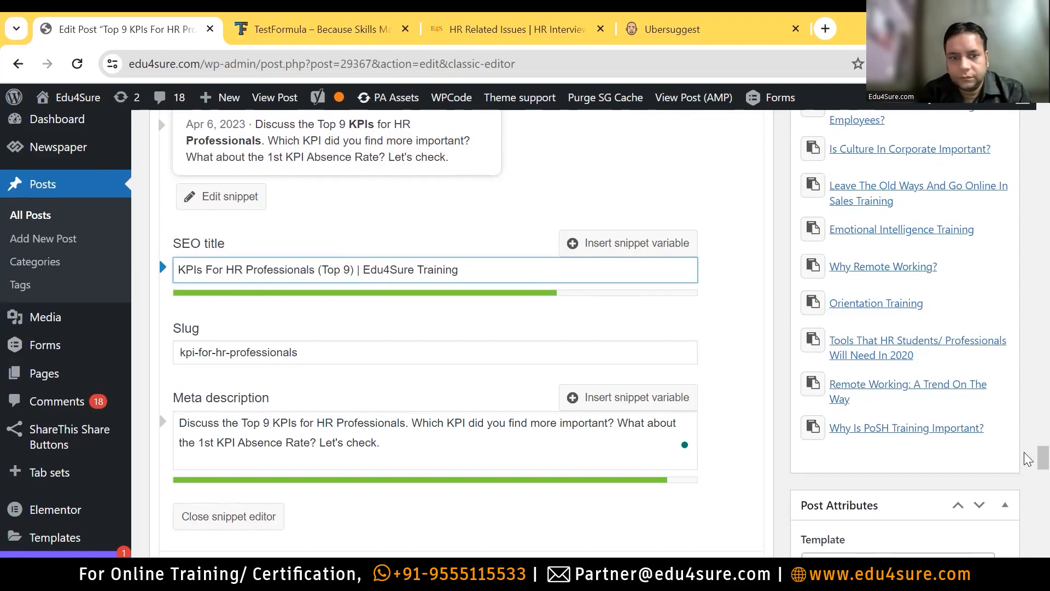
{"action": "scroll", "coordinate": [1028, 487], "scroll_direction": "down", "scroll_amount": 8}
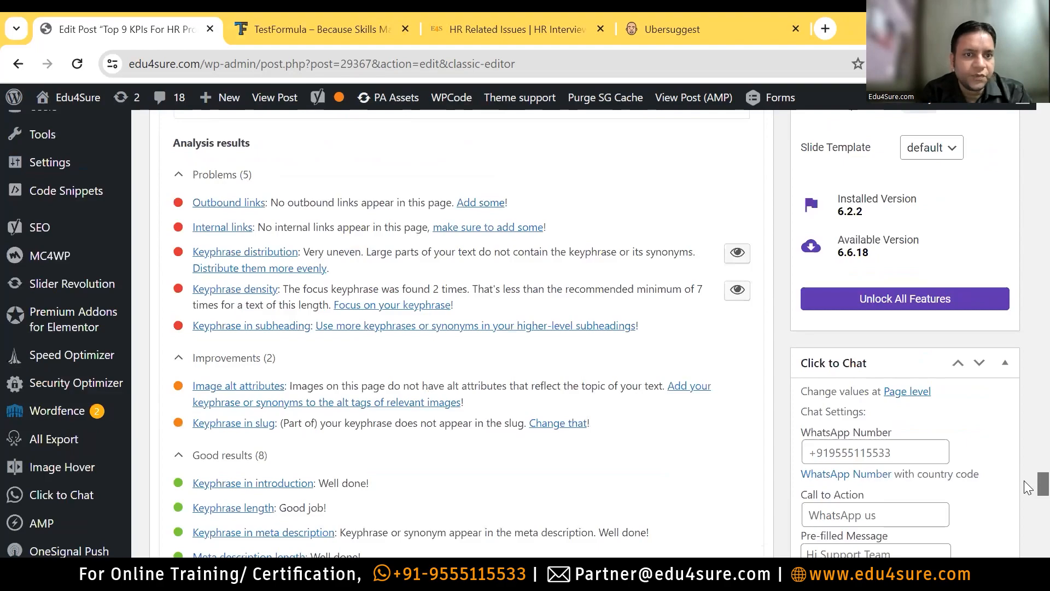
{"action": "scroll", "coordinate": [1024, 488], "scroll_direction": "down", "scroll_amount": 5}
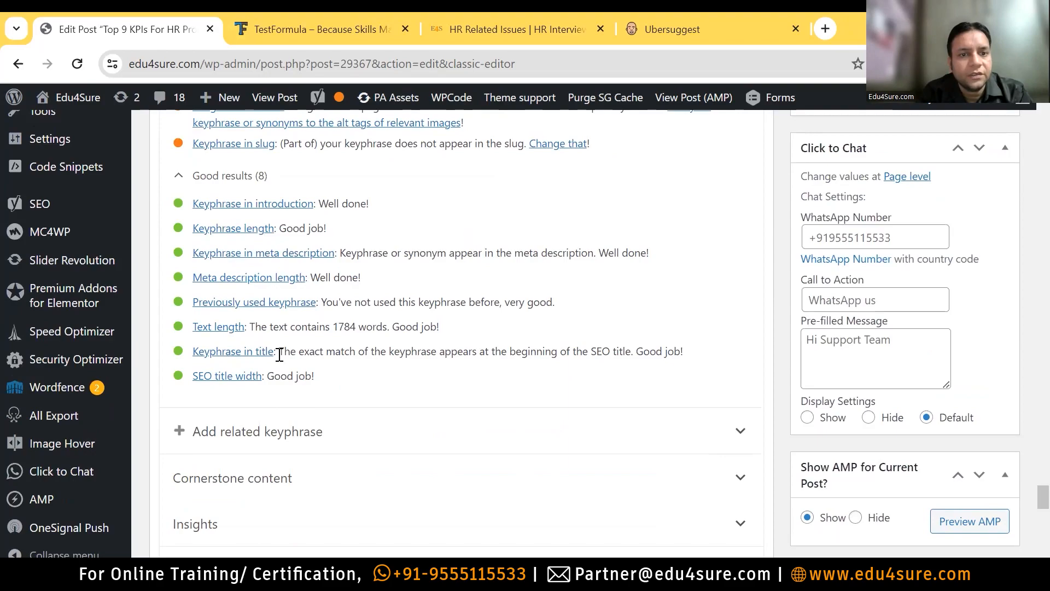
{"action": "left_click_drag", "start_coordinate": [277, 354], "coordinate": [671, 347]}
{"action": "scroll", "coordinate": [1026, 492], "scroll_direction": "up", "scroll_amount": 12}
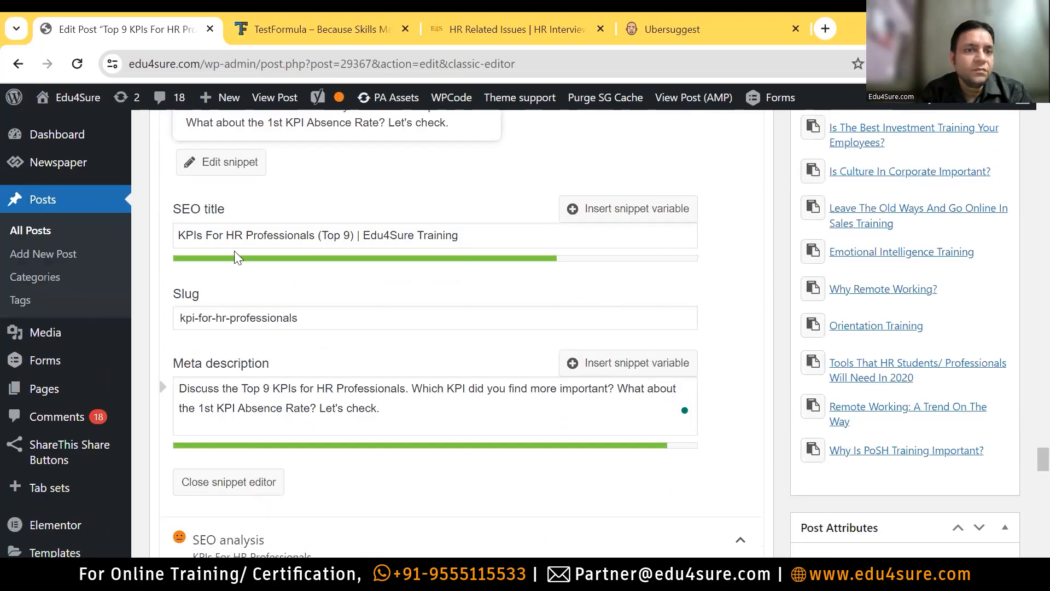
Restore the SEO title to "Top 9 KPIs For HR Professionals | Edu4Sure Training"
{"action": "left_click", "coordinate": [183, 233]}
{"action": "type", "text": "Top "}
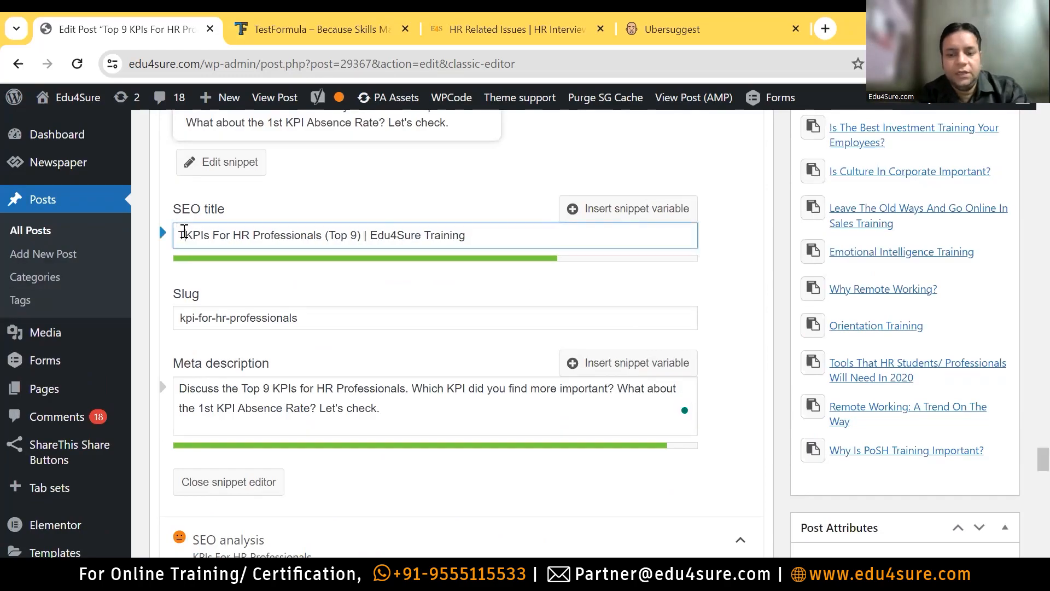
{"action": "type", "text": "9"}
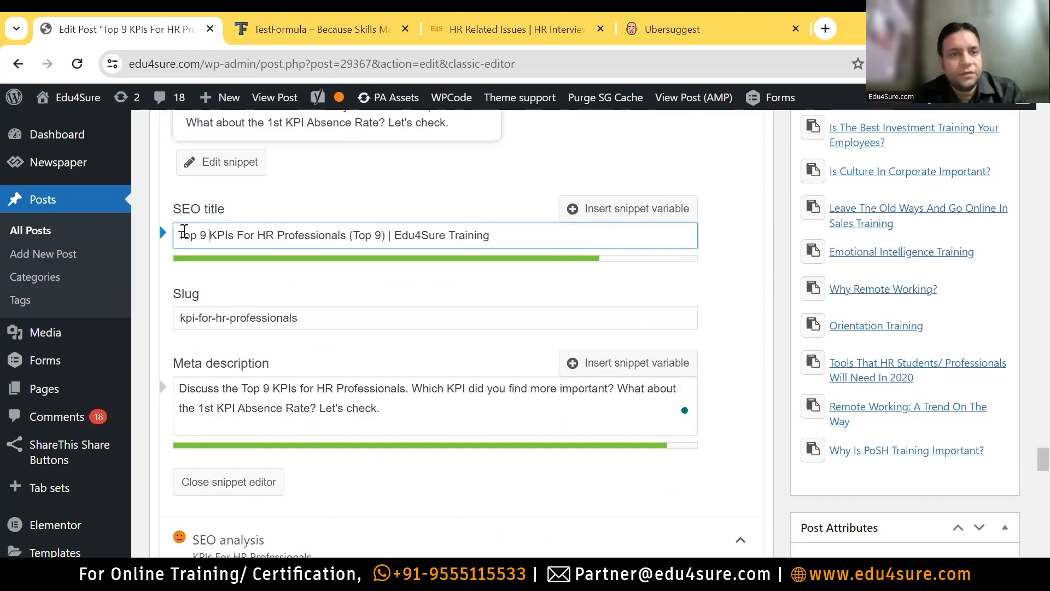
{"action": "left_click_drag", "start_coordinate": [348, 238], "coordinate": [387, 240]}
{"action": "key", "text": "BackSpace"}
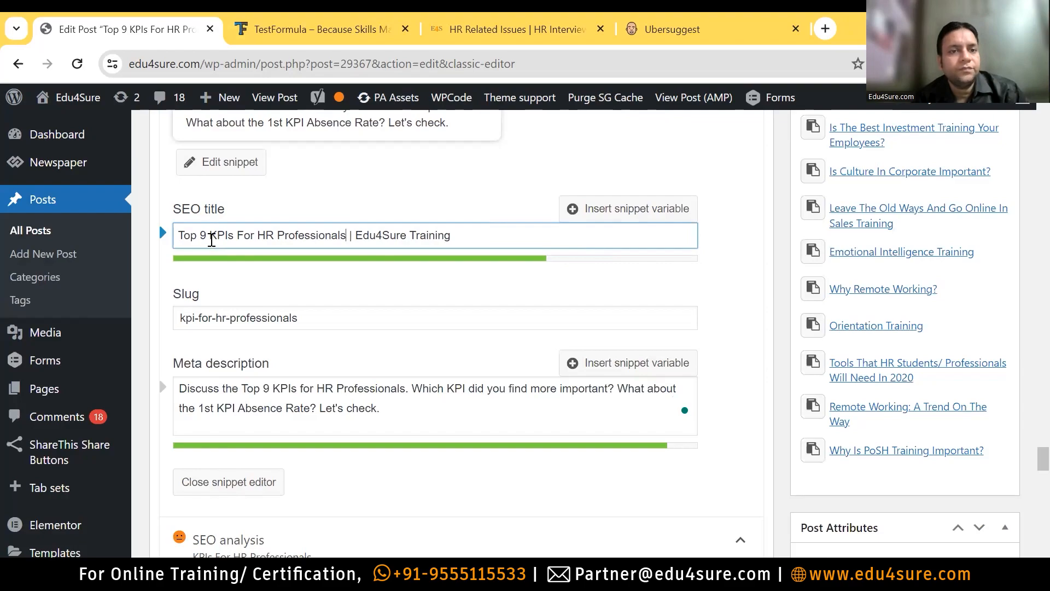
Examine the remaining improvements in the SEO analysis, comparing the keyphrase in title and slug results with the snippet fields
{"action": "left_click_drag", "start_coordinate": [210, 235], "coordinate": [336, 236]}
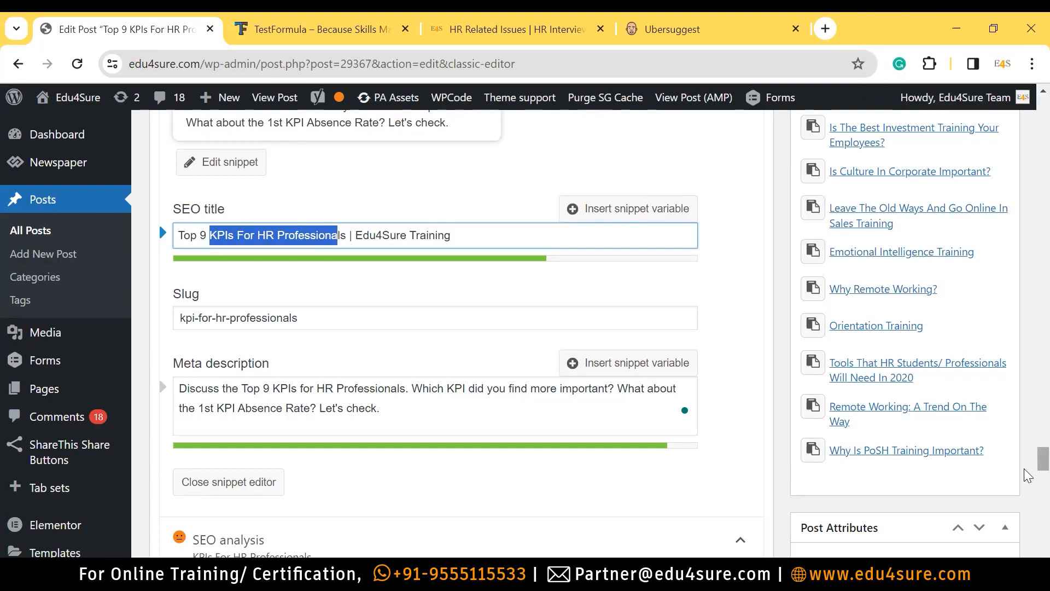
{"action": "scroll", "coordinate": [1027, 469], "scroll_direction": "down", "scroll_amount": 3}
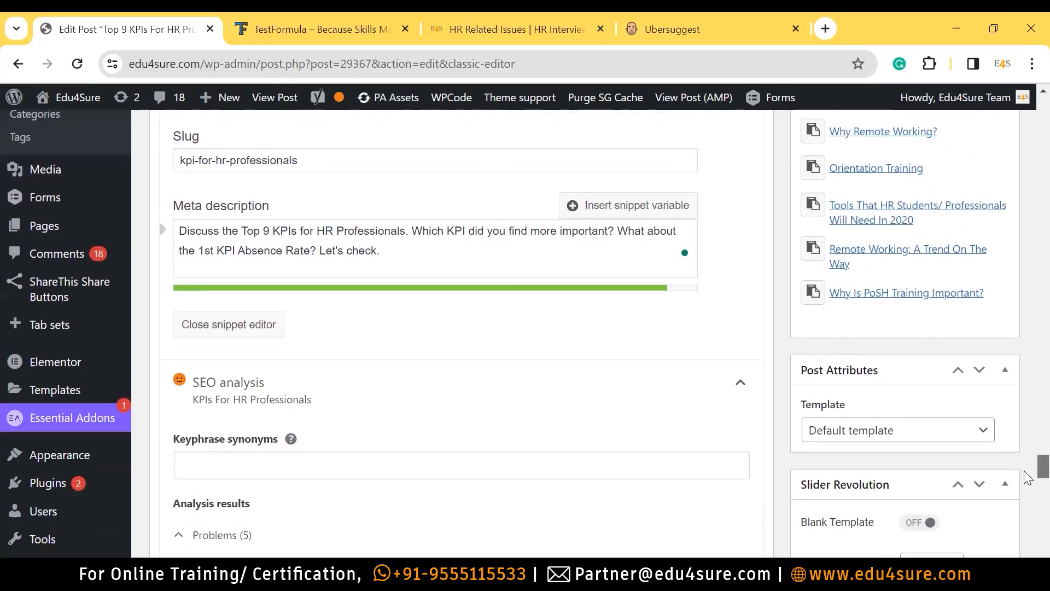
{"action": "scroll", "coordinate": [1027, 479], "scroll_direction": "down", "scroll_amount": 4}
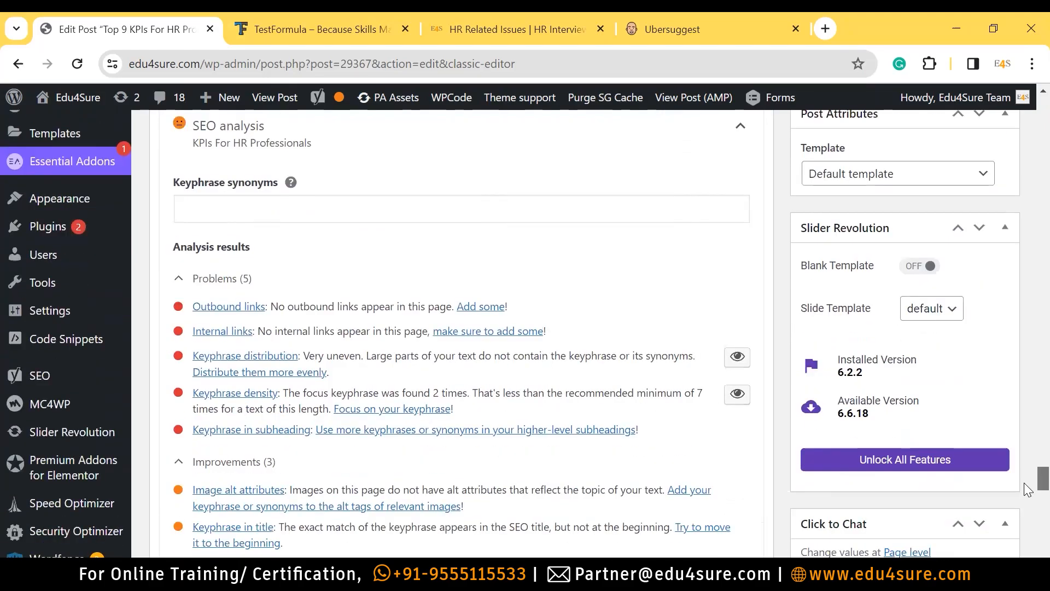
{"action": "scroll", "coordinate": [1027, 492], "scroll_direction": "down", "scroll_amount": 3}
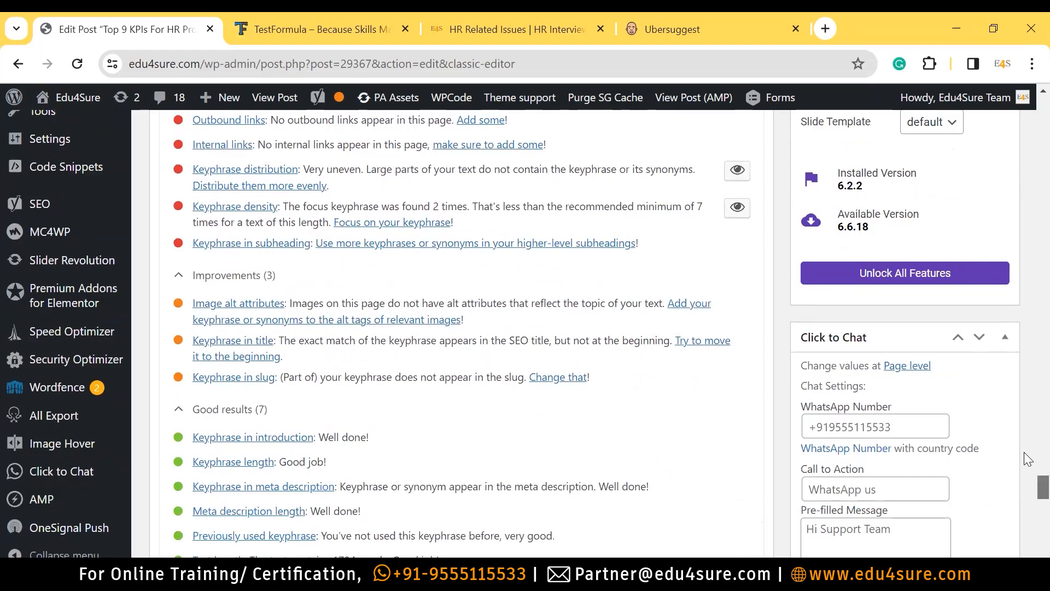
{"action": "left_click_drag", "start_coordinate": [1042, 487], "coordinate": [1028, 458]}
{"action": "scroll", "coordinate": [1027, 458], "scroll_direction": "up", "scroll_amount": 1}
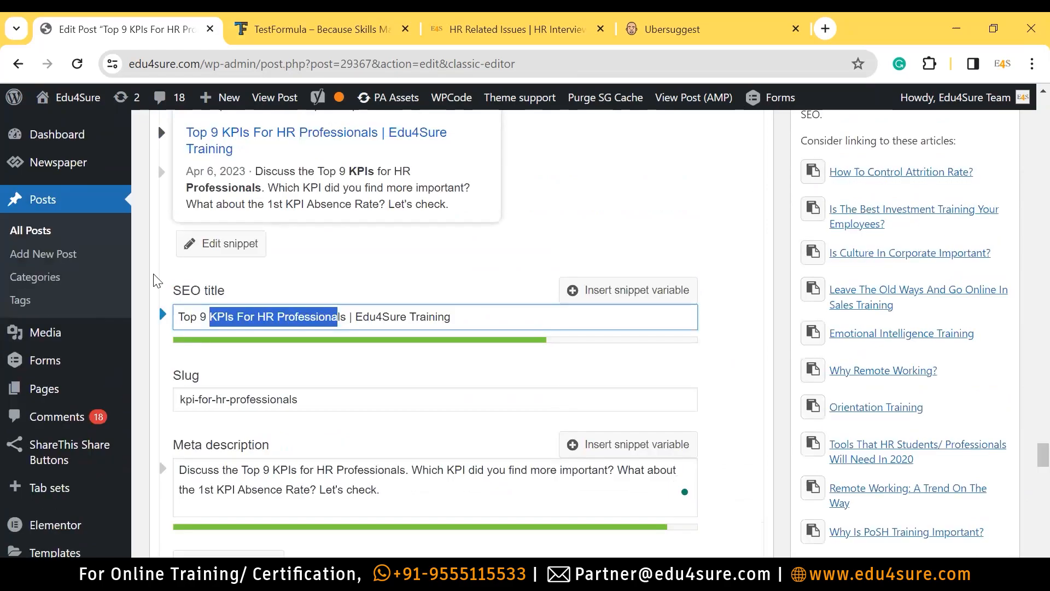
{"action": "scroll", "coordinate": [1026, 467], "scroll_direction": "down", "scroll_amount": 9}
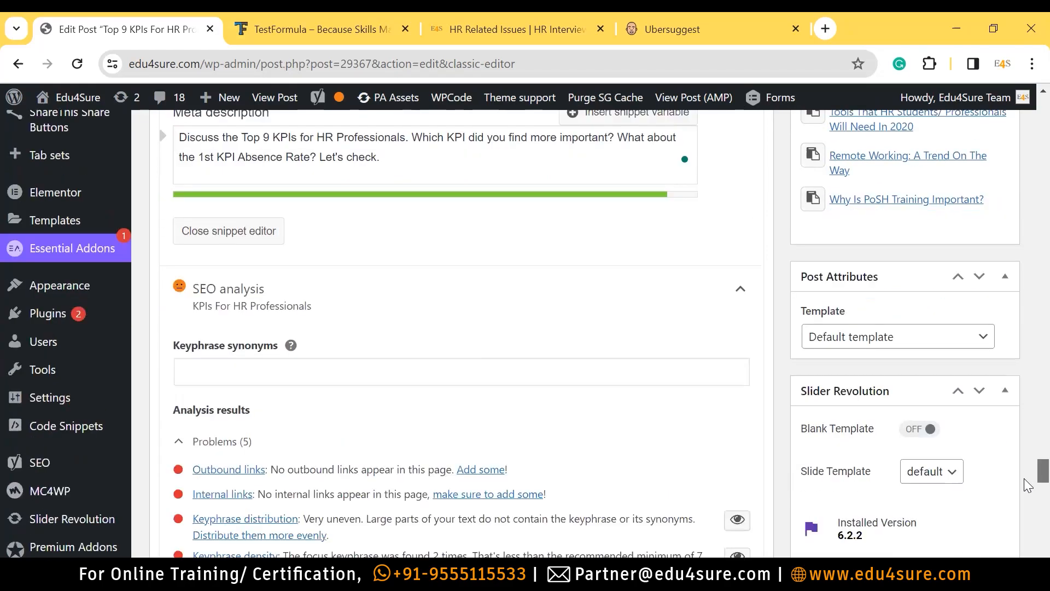
{"action": "scroll", "coordinate": [1027, 498], "scroll_direction": "down", "scroll_amount": 6}
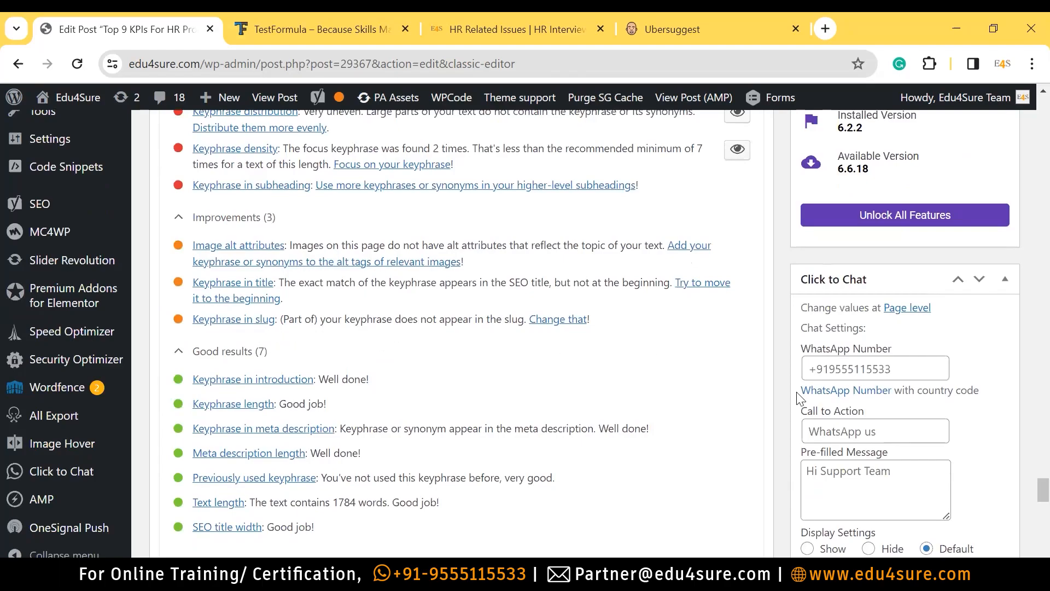
{"action": "scroll", "coordinate": [1025, 467], "scroll_direction": "up", "scroll_amount": 8}
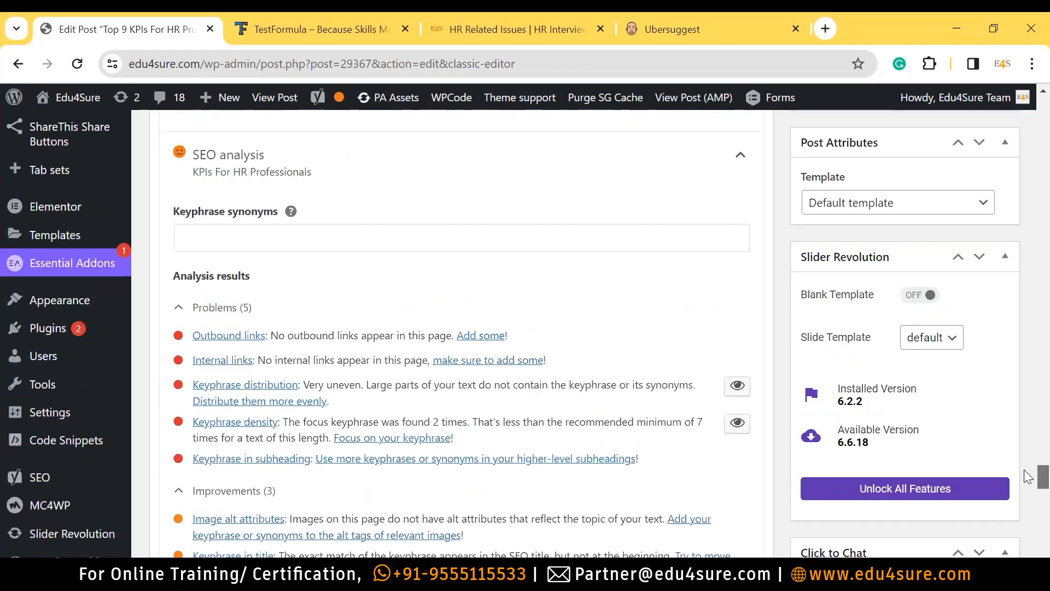
{"action": "scroll", "coordinate": [1027, 468], "scroll_direction": "up", "scroll_amount": 4}
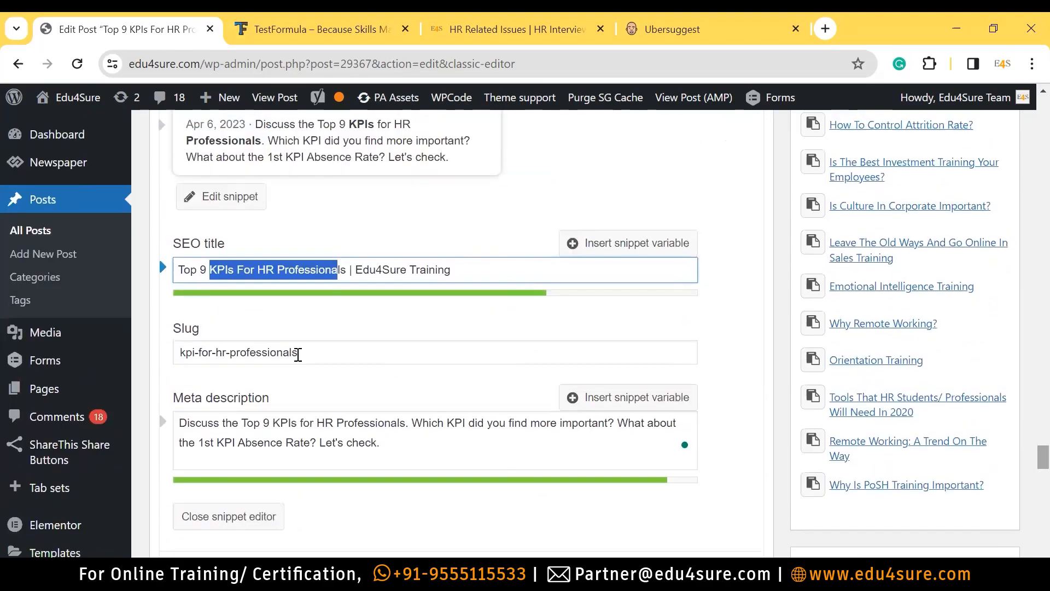
Change the slug to "kpis-for-hr-professionals" and check the keyphrase in slug result in the SEO analysis
{"action": "left_click_drag", "start_coordinate": [208, 343], "coordinate": [519, 338]}
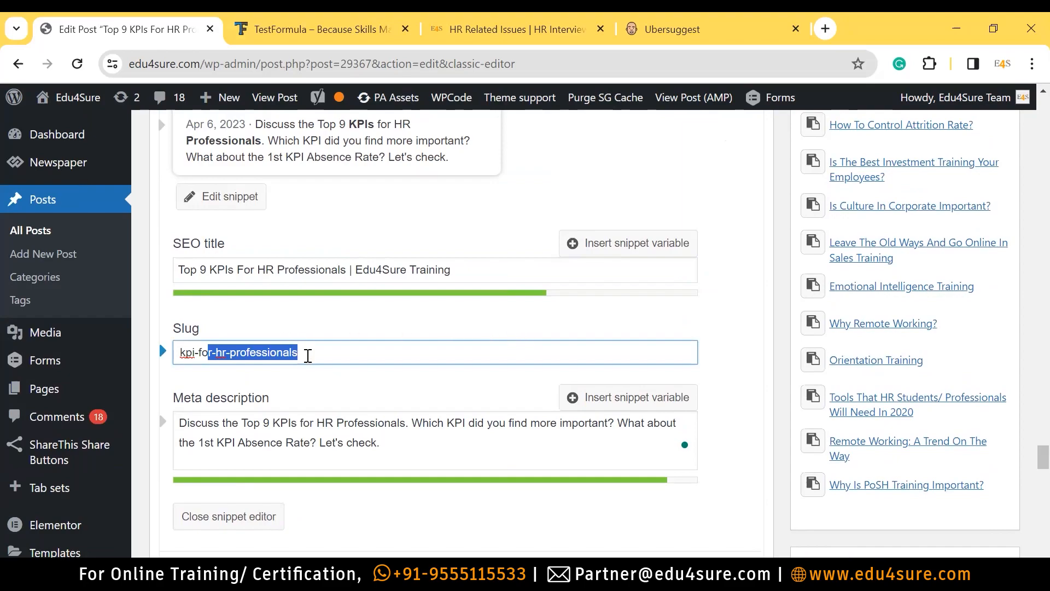
{"action": "left_click", "coordinate": [308, 356]}
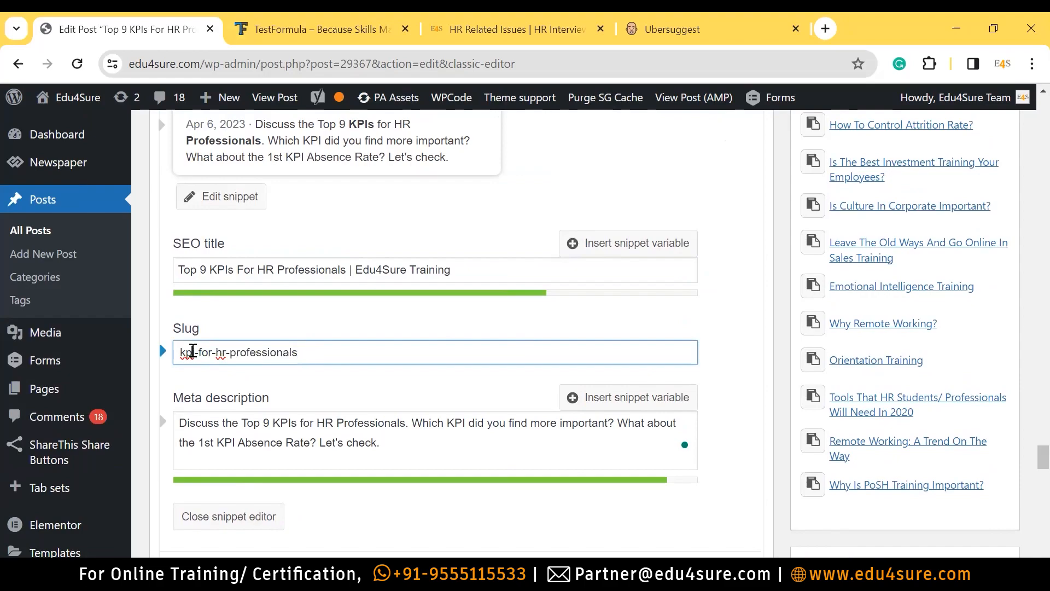
{"action": "left_click", "coordinate": [193, 352]}
{"action": "type", "text": "s"}
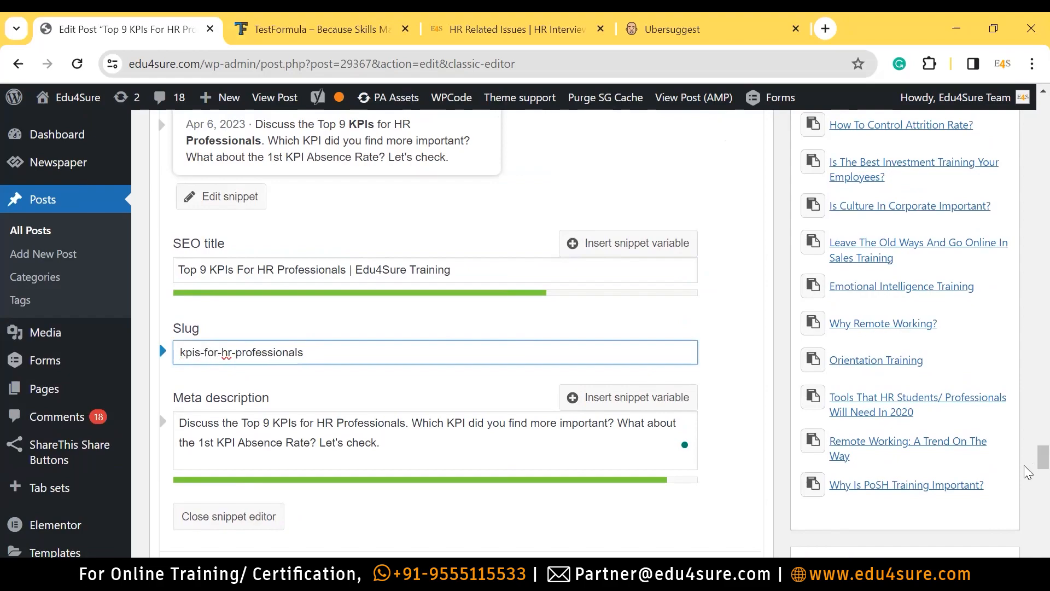
{"action": "scroll", "coordinate": [1025, 474], "scroll_direction": "down", "scroll_amount": 5}
{"action": "scroll", "coordinate": [1027, 479], "scroll_direction": "down", "scroll_amount": 5}
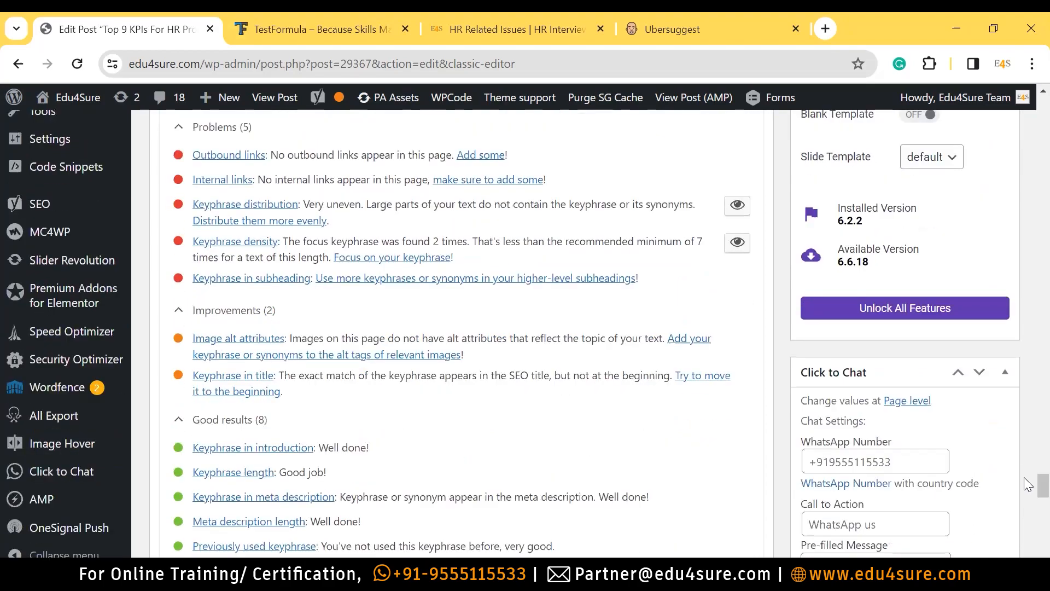
{"action": "scroll", "coordinate": [1027, 493], "scroll_direction": "down", "scroll_amount": 2}
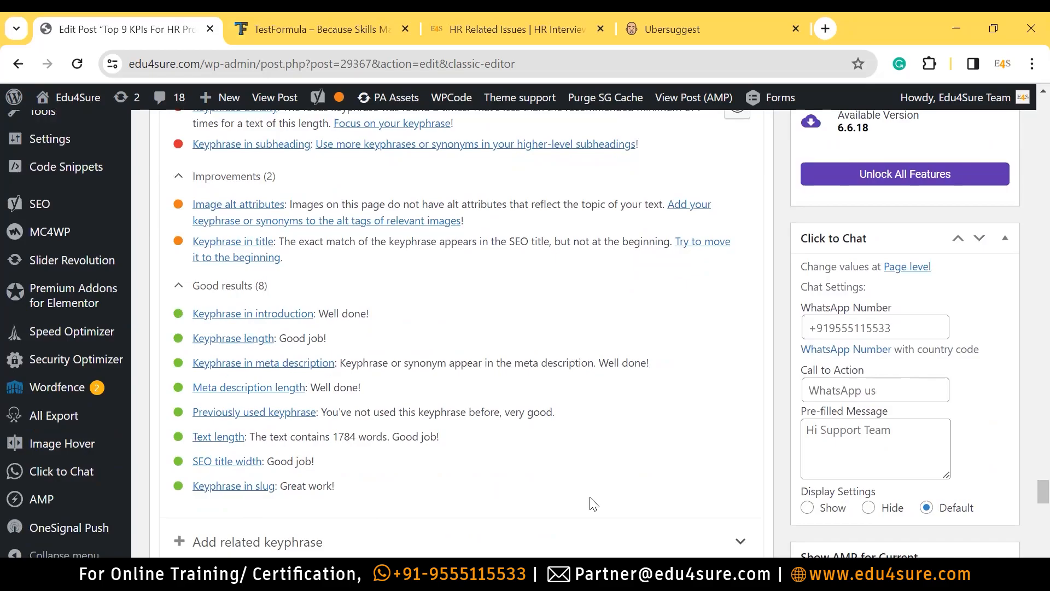
Change the slug to "kpi-for-hr-professionals" and check its effect on the keyphrase in slug result in the SEO analysis
{"action": "scroll", "coordinate": [1027, 503], "scroll_direction": "up", "scroll_amount": 10}
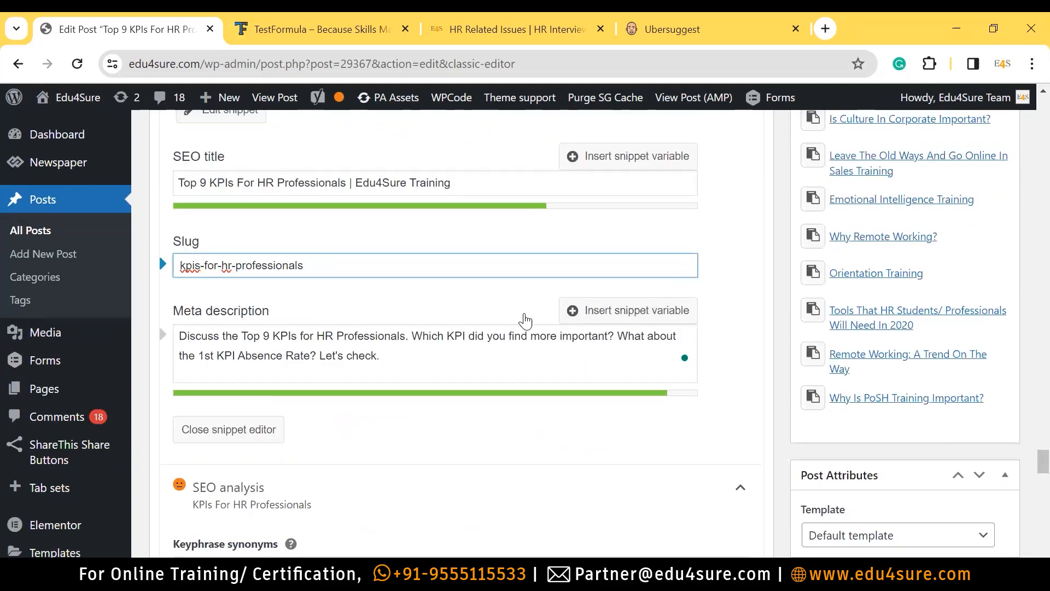
{"action": "key", "text": "BackSpace"}
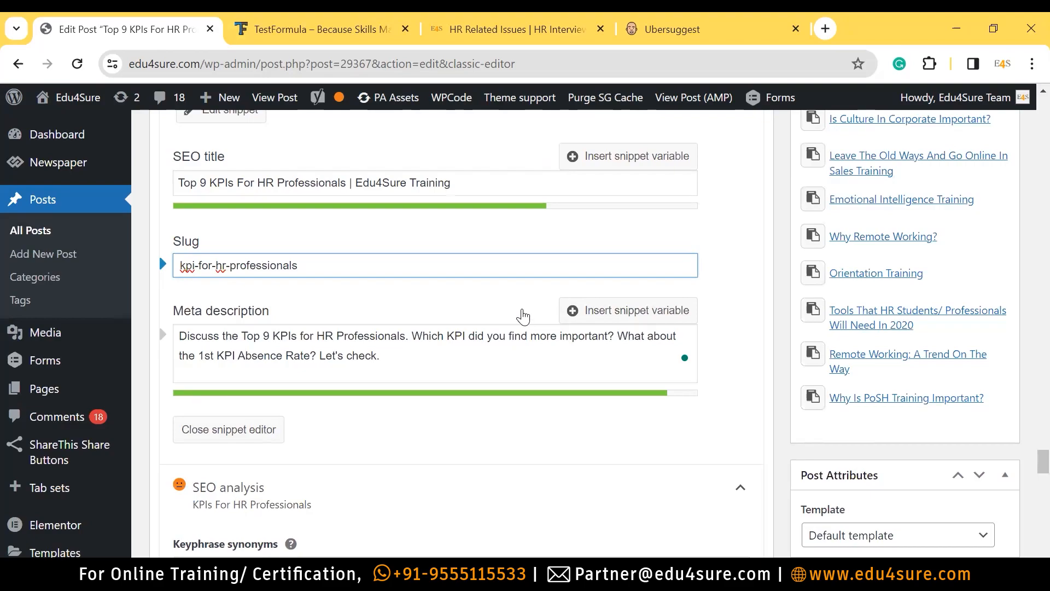
{"action": "scroll", "coordinate": [1028, 476], "scroll_direction": "down", "scroll_amount": 1}
{"action": "scroll", "coordinate": [1028, 476], "scroll_direction": "down", "scroll_amount": 3}
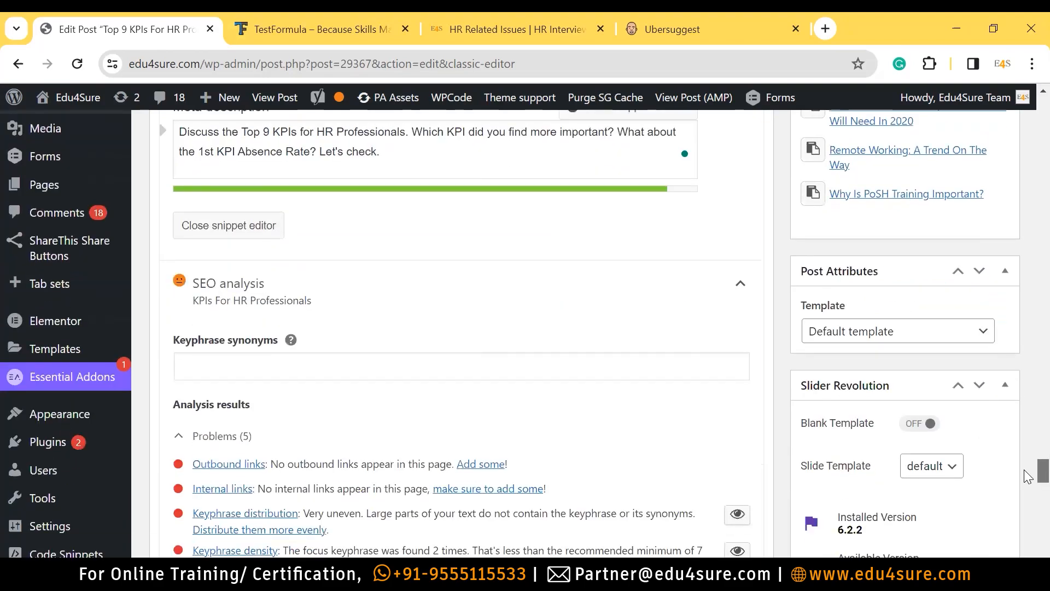
{"action": "scroll", "coordinate": [1028, 476], "scroll_direction": "down", "scroll_amount": 6}
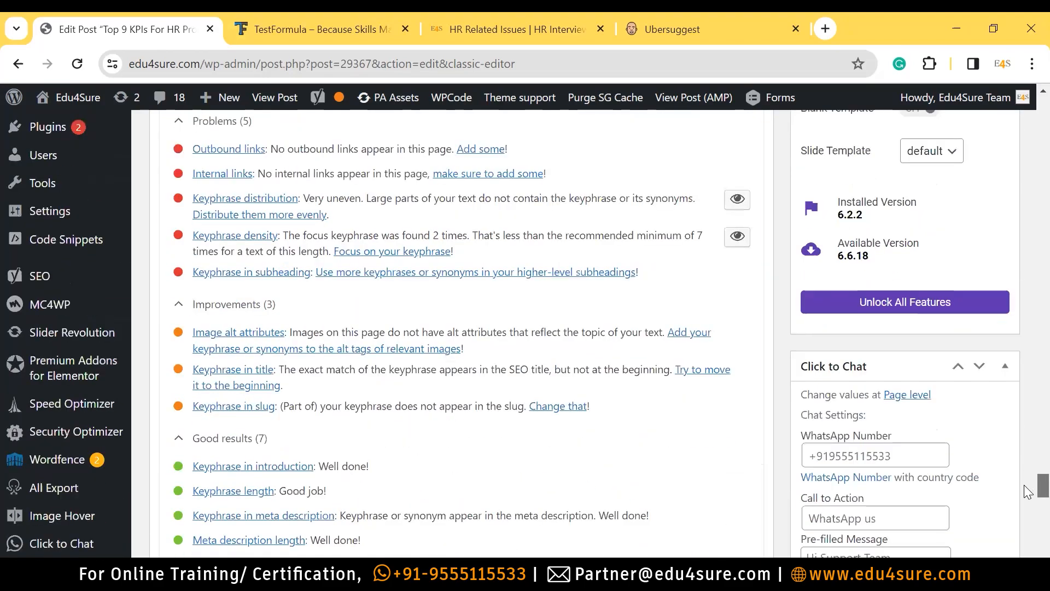
{"action": "left_click_drag", "start_coordinate": [294, 406], "coordinate": [407, 406]}
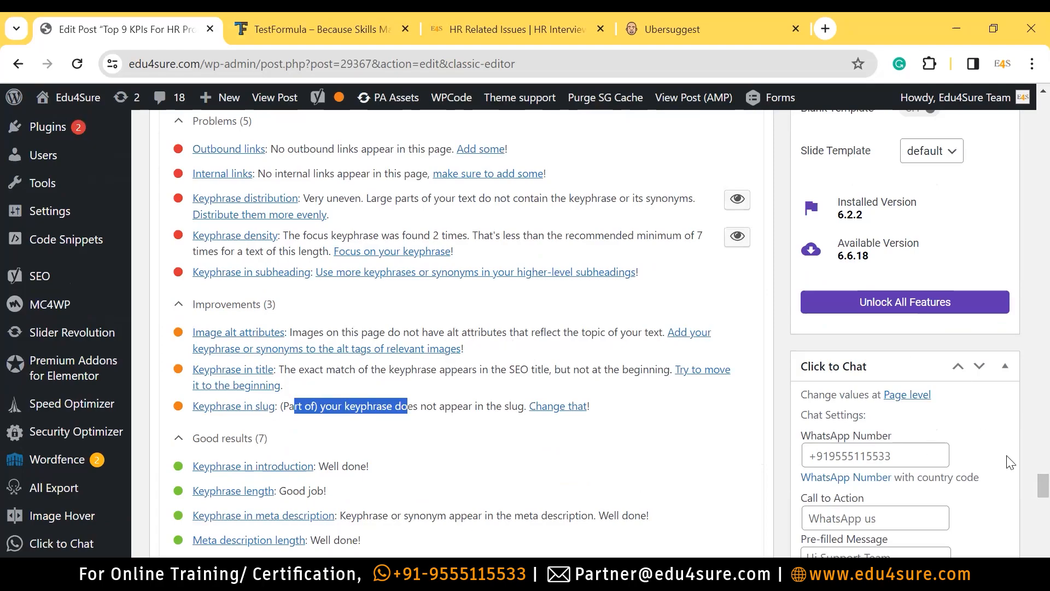
Set the featured image's alt text to "KPI-for-HR-Professionals" and apply it as the post's featured image
{"action": "left_click_drag", "start_coordinate": [1025, 483], "coordinate": [1025, 429]}
{"action": "left_click", "coordinate": [871, 292]}
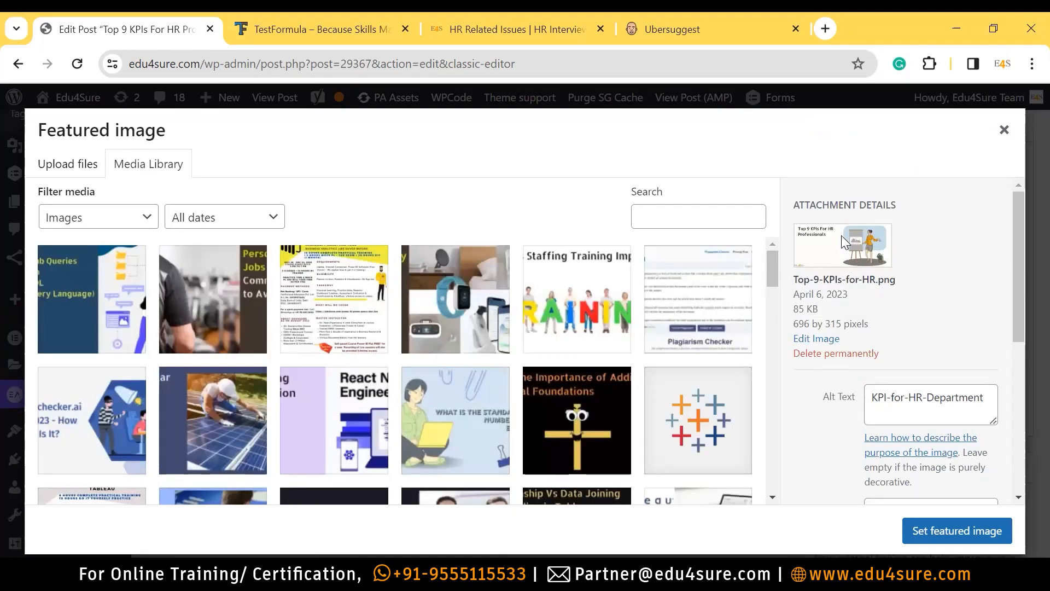
{"action": "left_click_drag", "start_coordinate": [1024, 270], "coordinate": [1024, 313]}
{"action": "left_click_drag", "start_coordinate": [929, 306], "coordinate": [1003, 310]}
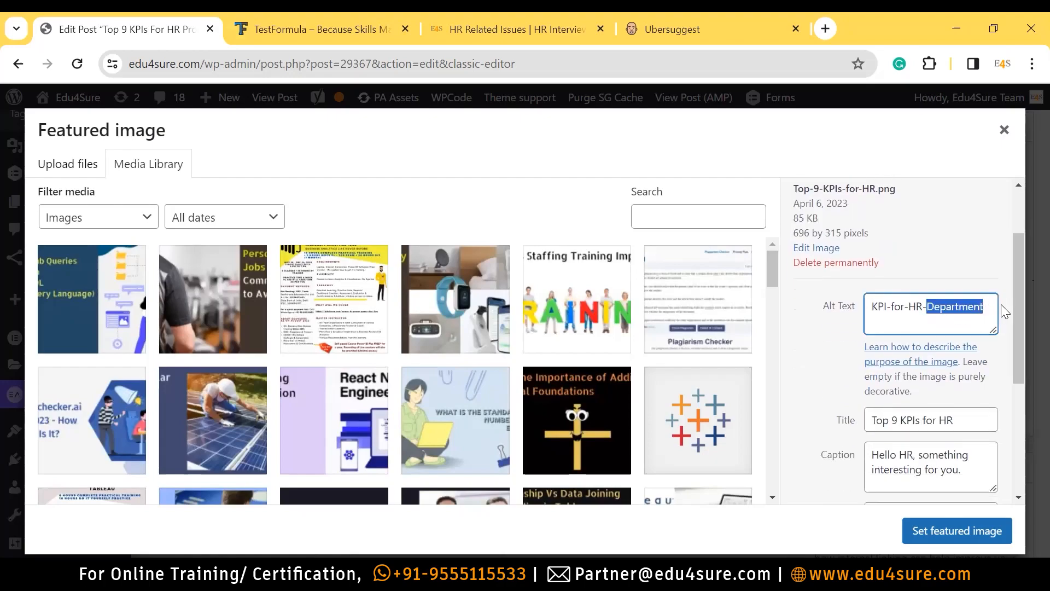
{"action": "key", "text": "BackSpace"}
{"action": "type", "text": "Porf"}
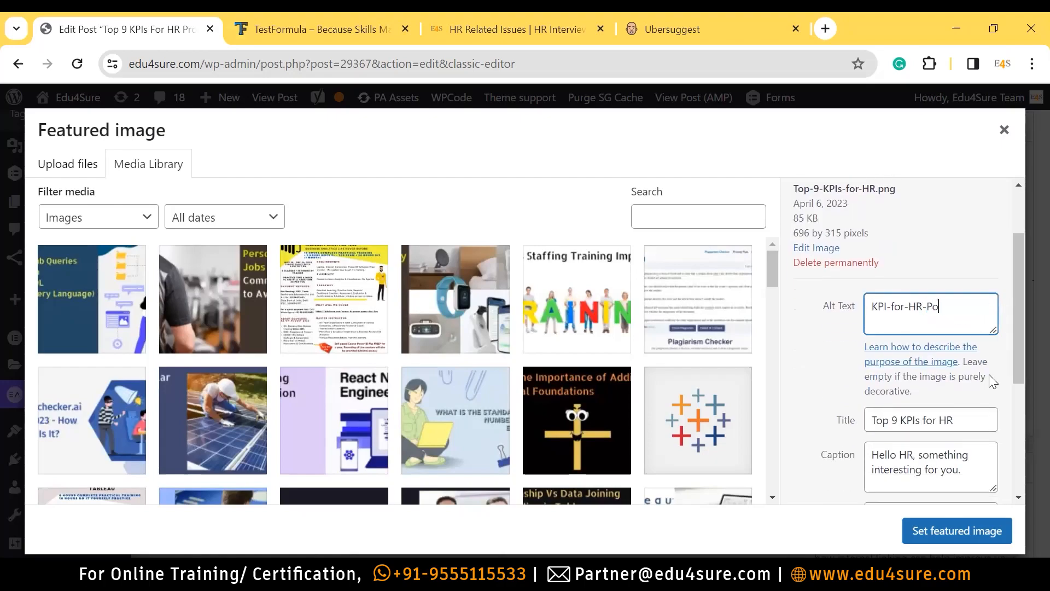
{"action": "key", "text": "BackSpace"}
{"action": "key", "text": "BackSpace"}
{"action": "key", "text": "BackSpace"}
{"action": "type", "text": "rofessionals"}
{"action": "left_click_drag", "start_coordinate": [1020, 367], "coordinate": [1024, 466]}
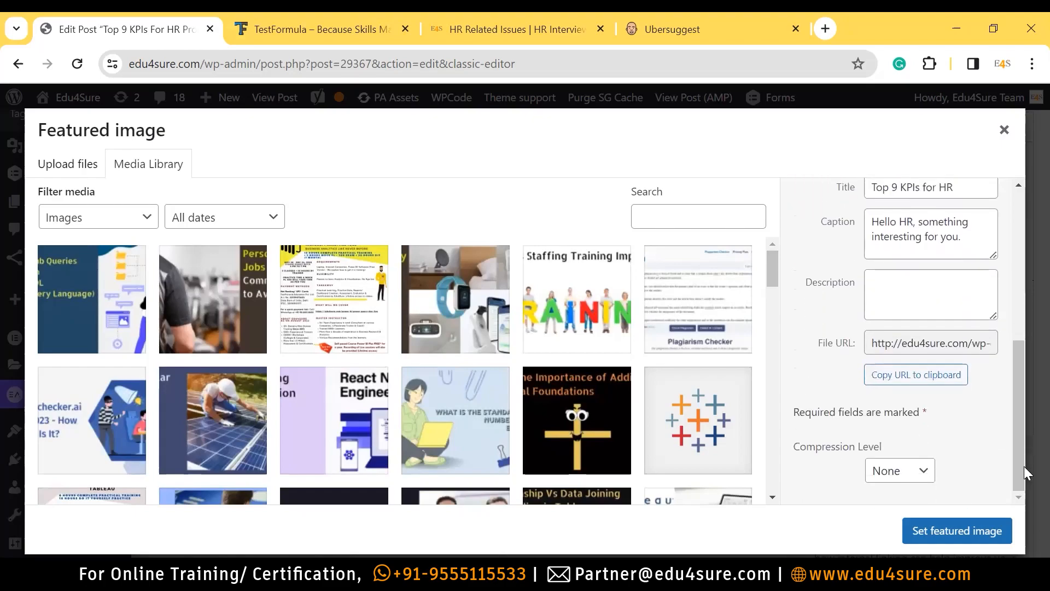
{"action": "left_click", "coordinate": [942, 539]}
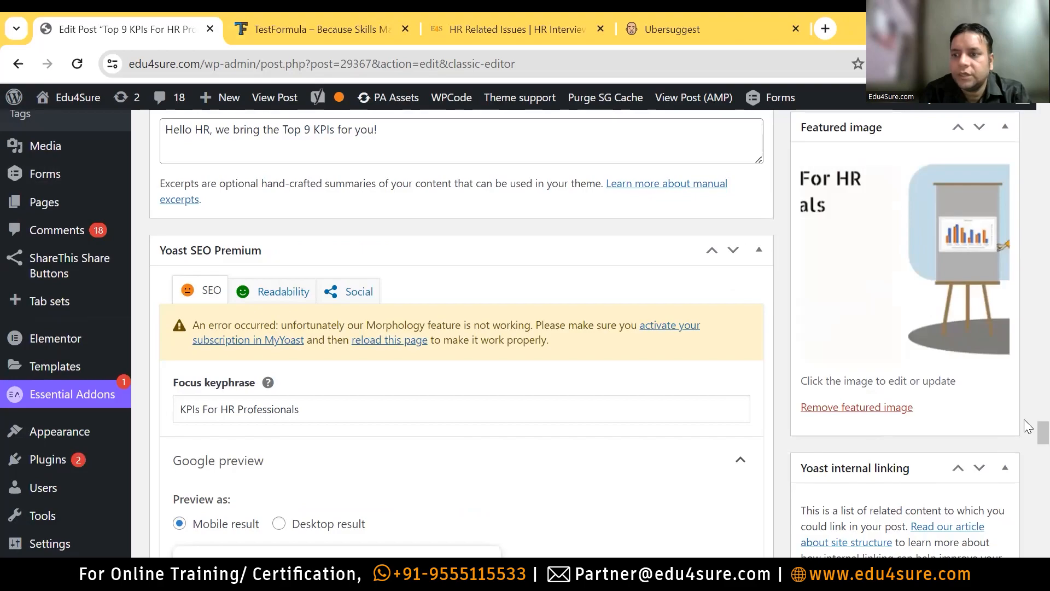
Examine the updated SEO analysis, checking the image alt attributes result and the keyphrase density problem against its recommended minimum
{"action": "scroll", "coordinate": [1029, 432], "scroll_direction": "up", "scroll_amount": 3}
{"action": "scroll", "coordinate": [1026, 425], "scroll_direction": "down", "scroll_amount": 15}
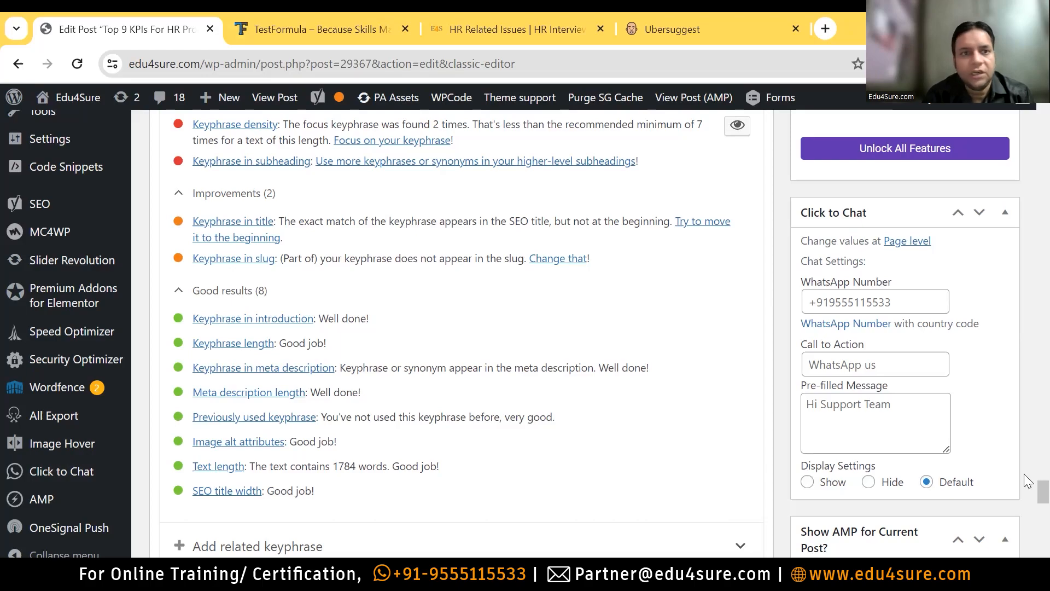
{"action": "scroll", "coordinate": [1028, 481], "scroll_direction": "up", "scroll_amount": 6}
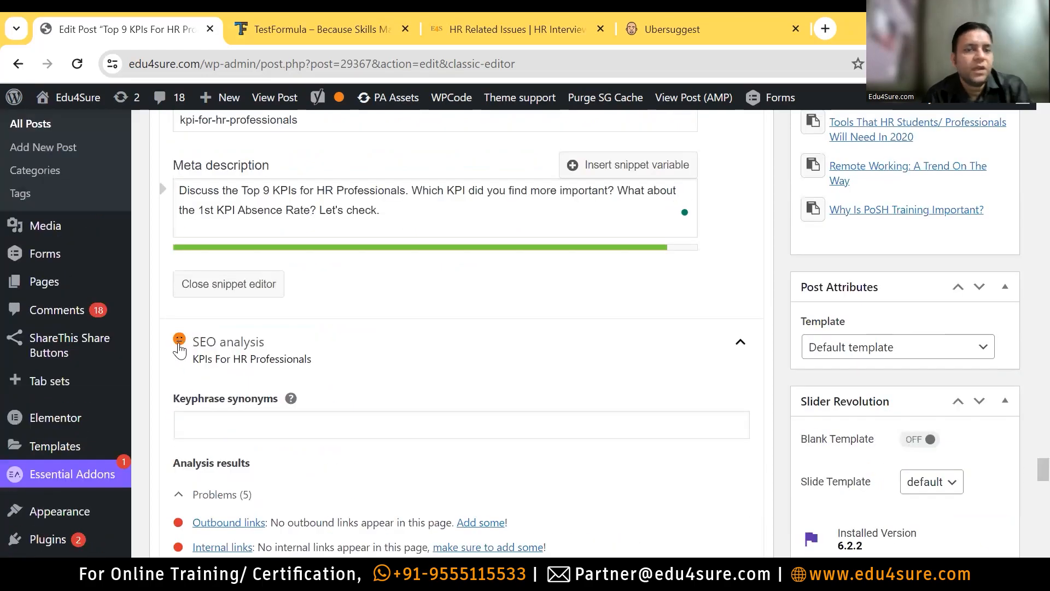
{"action": "scroll", "coordinate": [1027, 486], "scroll_direction": "down", "scroll_amount": 2}
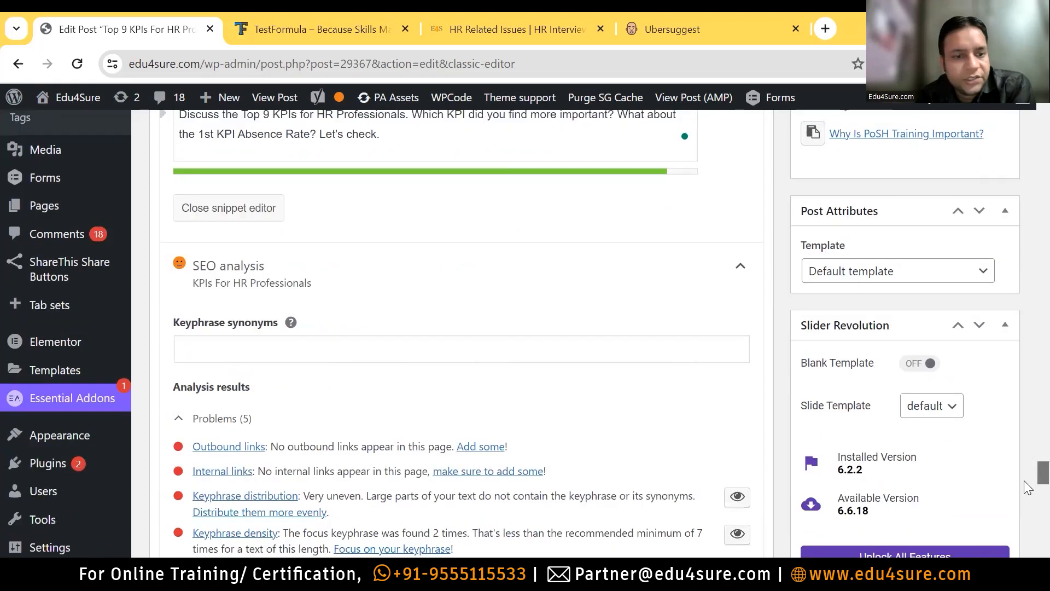
{"action": "scroll", "coordinate": [1027, 487], "scroll_direction": "down", "scroll_amount": 3}
{"action": "scroll", "coordinate": [1027, 490], "scroll_direction": "down", "scroll_amount": 2}
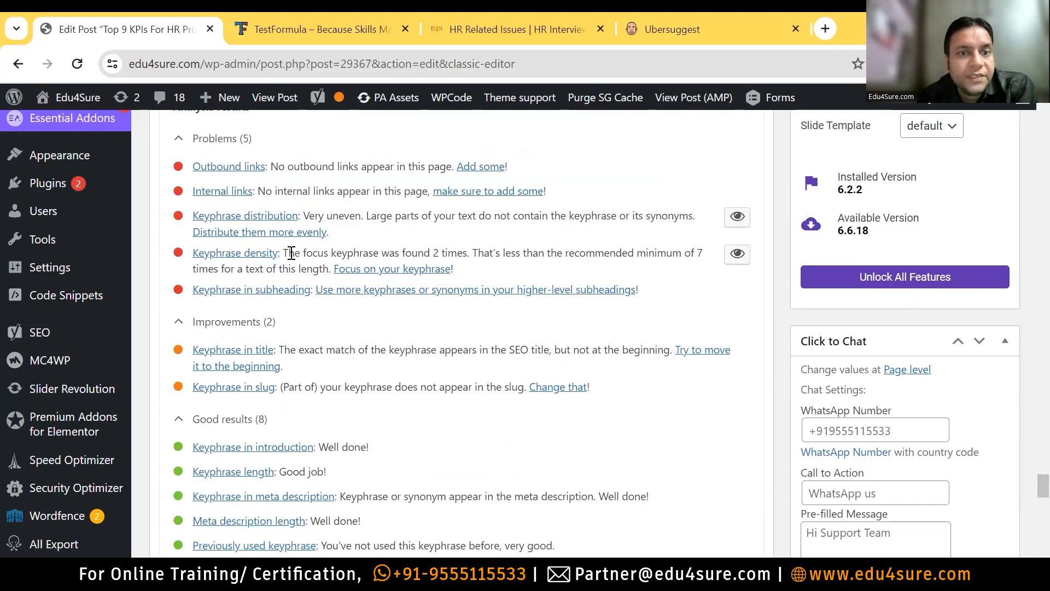
{"action": "left_click_drag", "start_coordinate": [413, 253], "coordinate": [463, 253]}
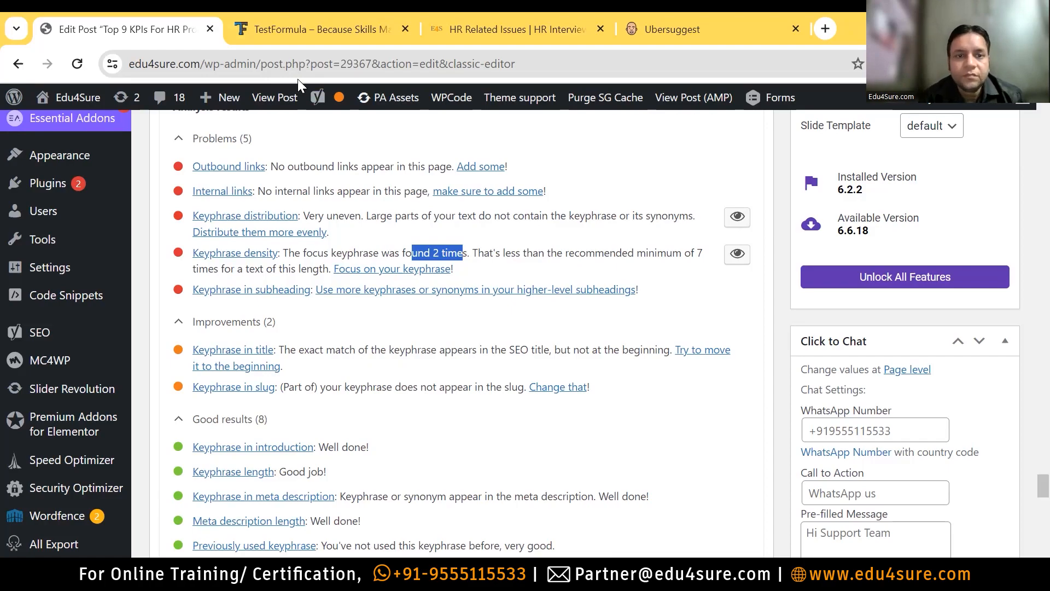
{"action": "left_click_drag", "start_coordinate": [332, 255], "coordinate": [452, 238]}
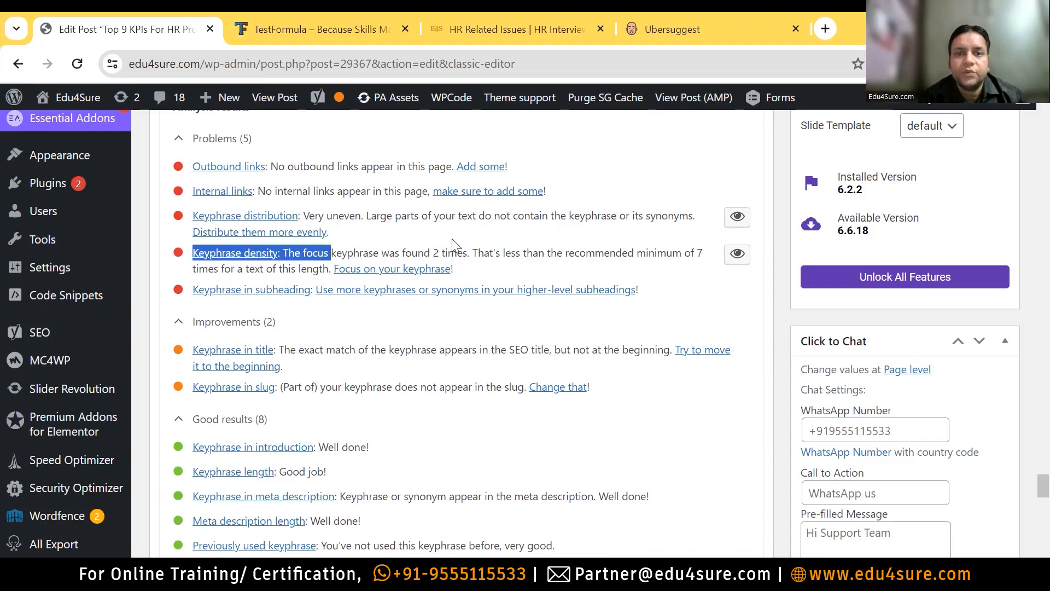
{"action": "left_click_drag", "start_coordinate": [533, 253], "coordinate": [667, 247]}
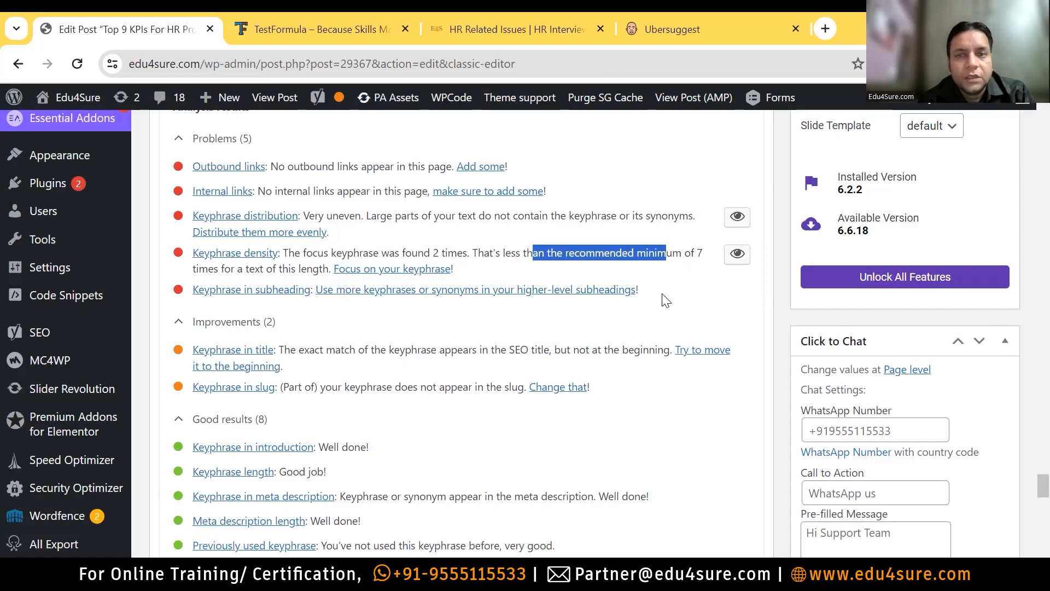
Copy the focus keyphrase "KPIs For HR Professionals" from the Yoast SEO settings
{"action": "scroll", "coordinate": [1024, 439], "scroll_direction": "up", "scroll_amount": 6}
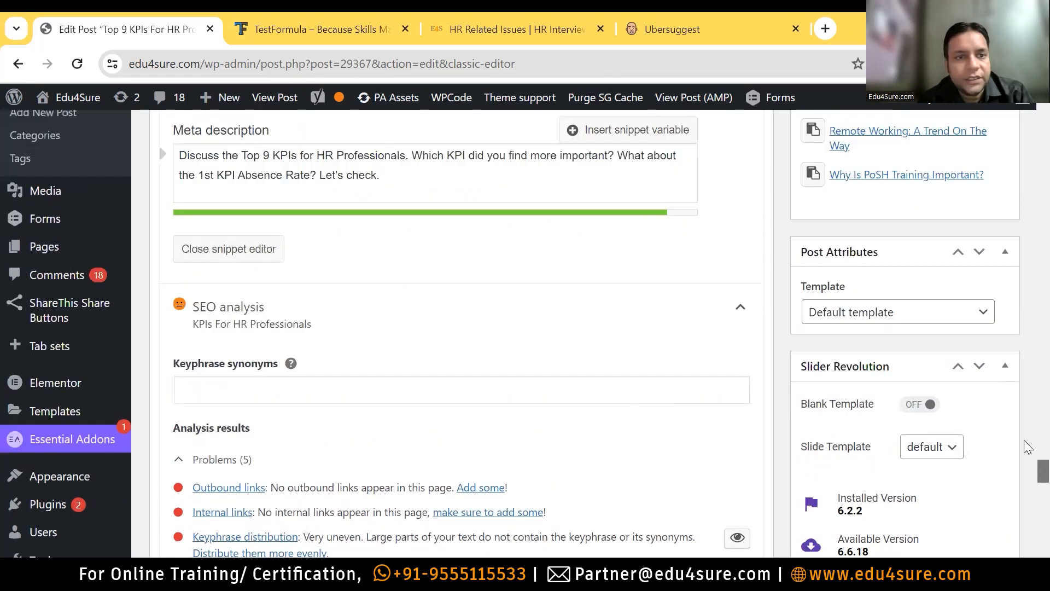
{"action": "scroll", "coordinate": [1026, 446], "scroll_direction": "up", "scroll_amount": 6}
{"action": "scroll", "coordinate": [1026, 448], "scroll_direction": "down", "scroll_amount": 4}
{"action": "scroll", "coordinate": [1026, 454], "scroll_direction": "up", "scroll_amount": 3}
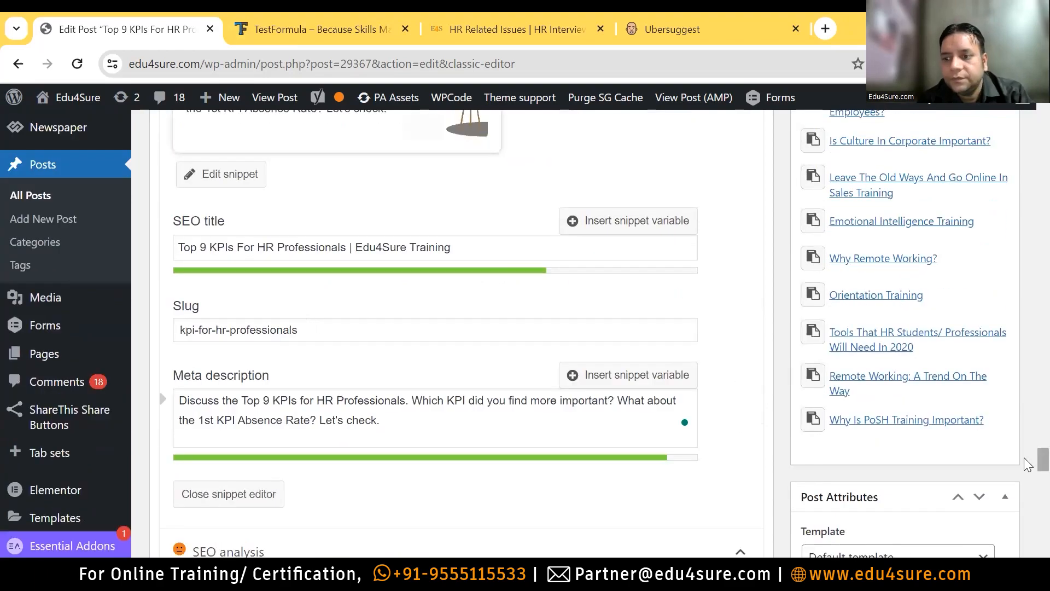
{"action": "scroll", "coordinate": [1027, 463], "scroll_direction": "up", "scroll_amount": 10}
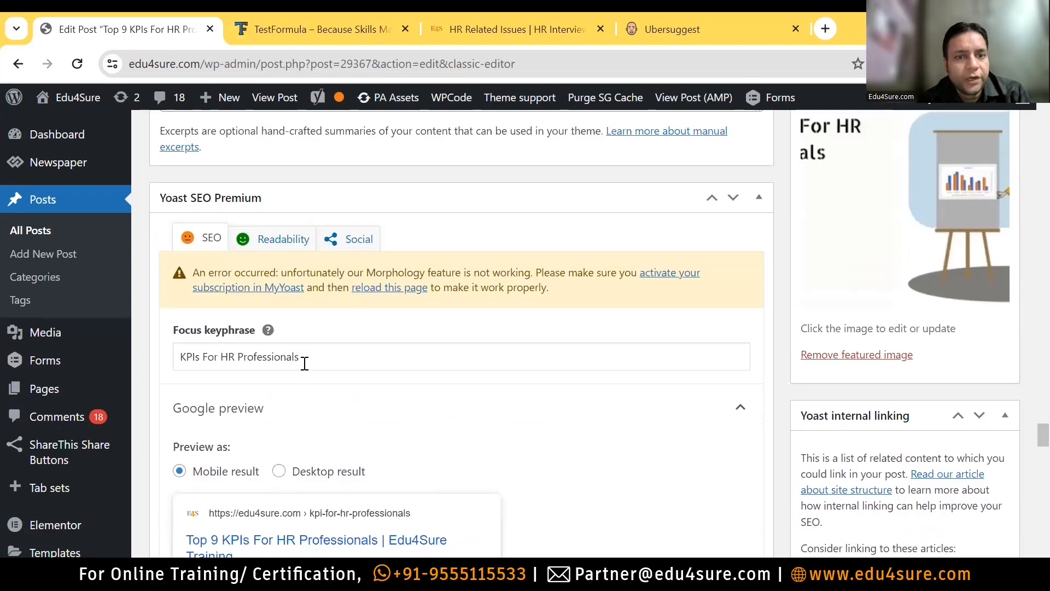
{"action": "left_click_drag", "start_coordinate": [300, 357], "coordinate": [178, 359]}
{"action": "key", "text": "ctrl+c"}
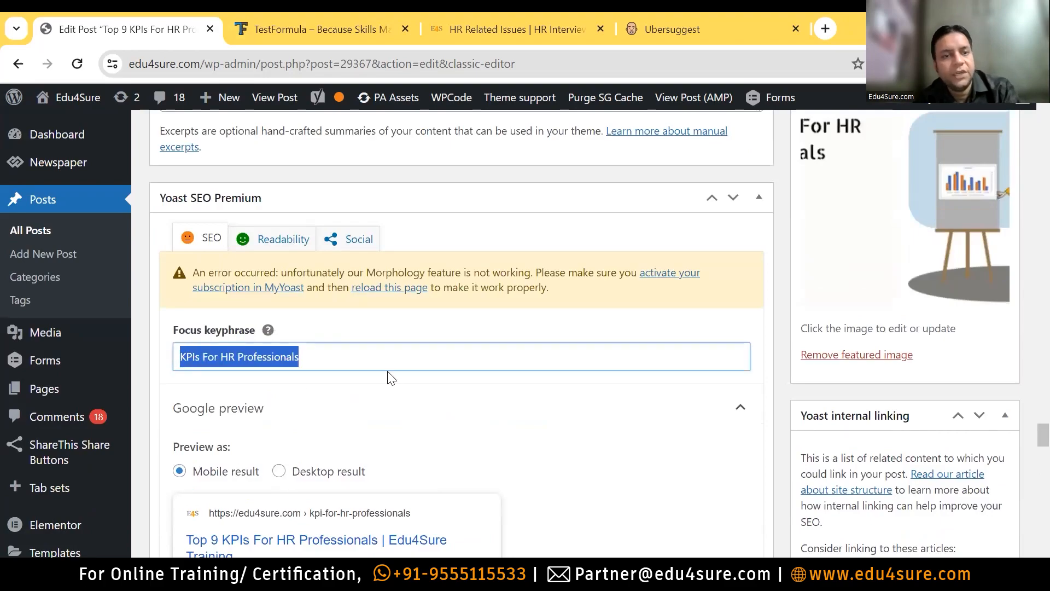
Add "So, this was about KPIs For HR Professionals" at the end of the post's "Ultimately, leveraging HR KPIs" paragraph, using the copied keyphrase
{"action": "scroll", "coordinate": [1027, 389], "scroll_direction": "up", "scroll_amount": 1}
{"action": "scroll", "coordinate": [1025, 377], "scroll_direction": "up", "scroll_amount": 10}
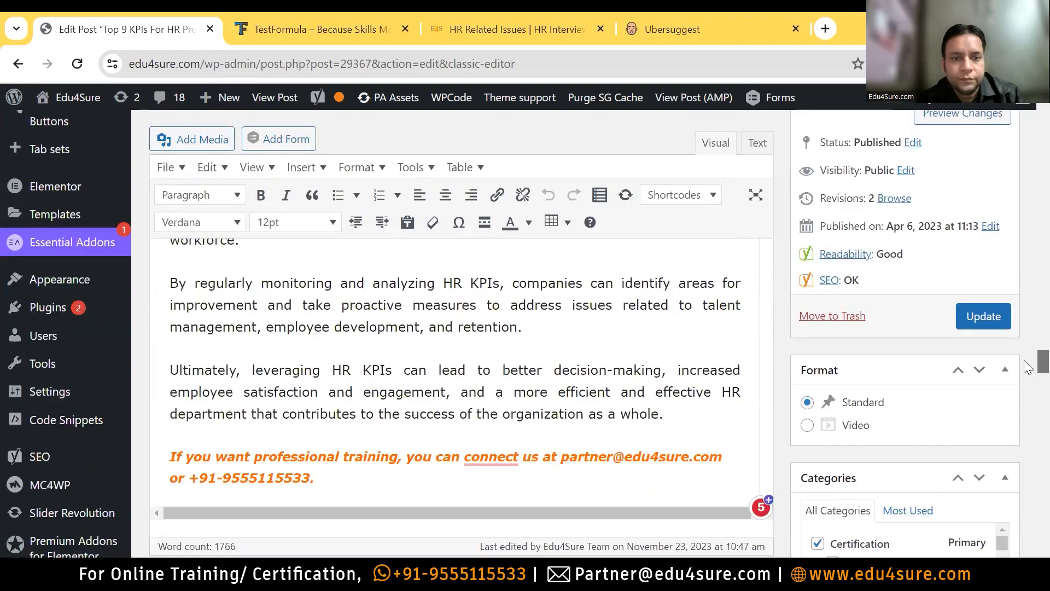
{"action": "scroll", "coordinate": [1028, 367], "scroll_direction": "down", "scroll_amount": 1}
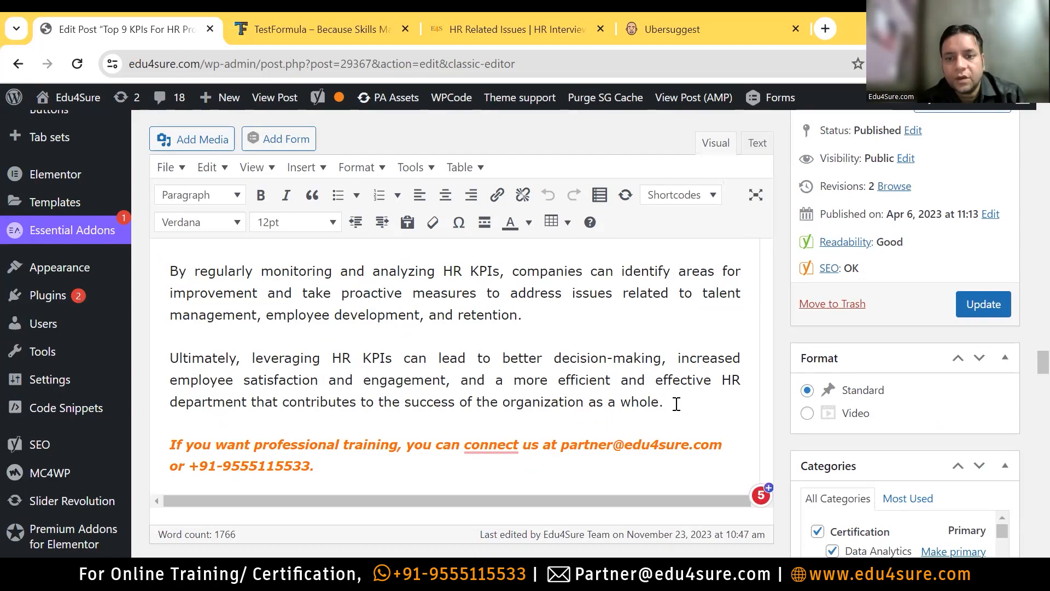
{"action": "left_click", "coordinate": [693, 412]}
{"action": "type", "text": "So"}
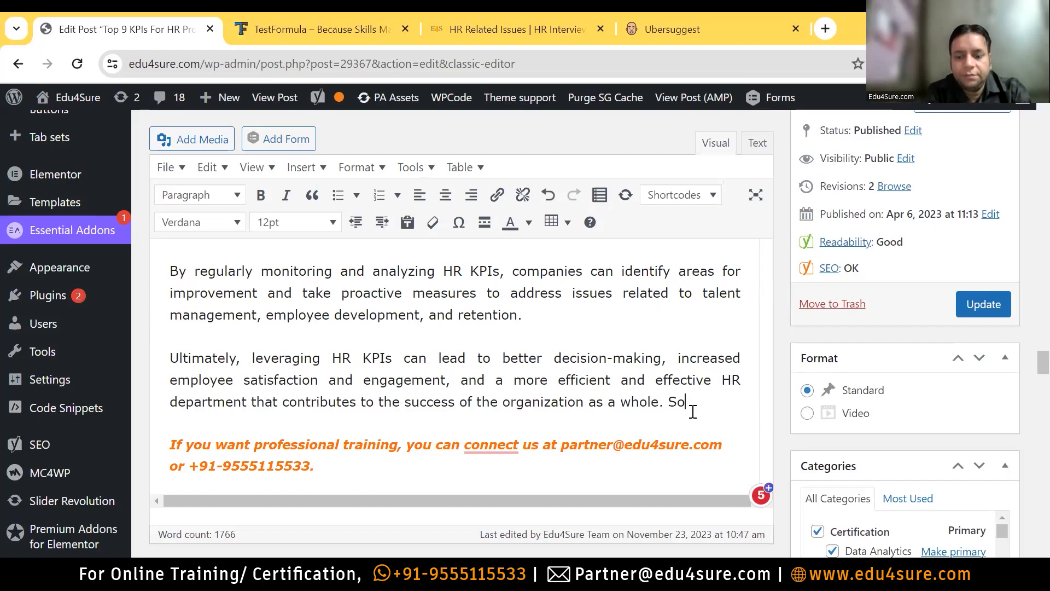
{"action": "type", "text": ", this was a"}
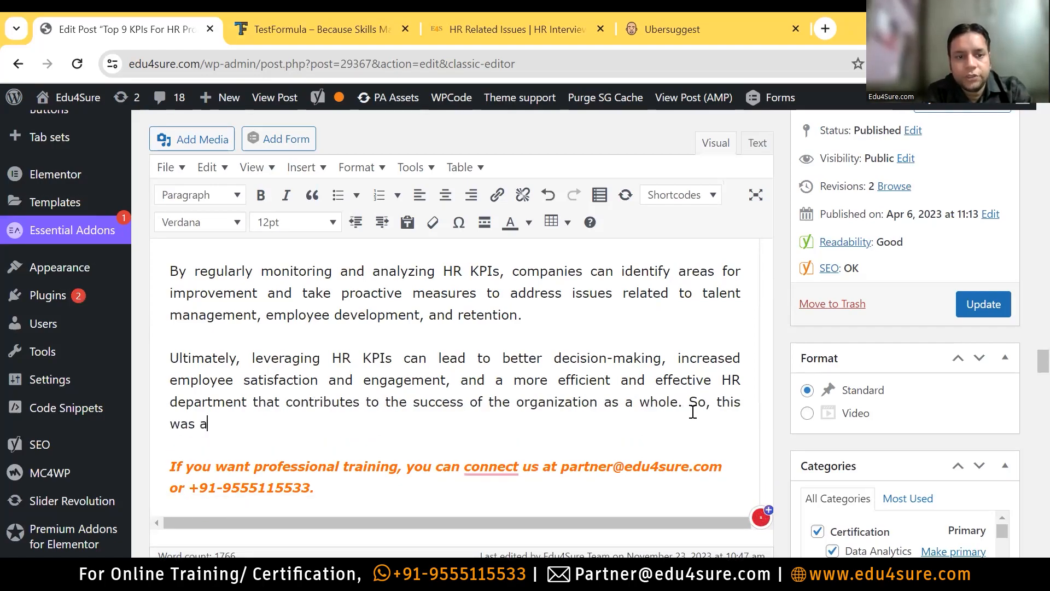
{"action": "type", "text": "bout"}
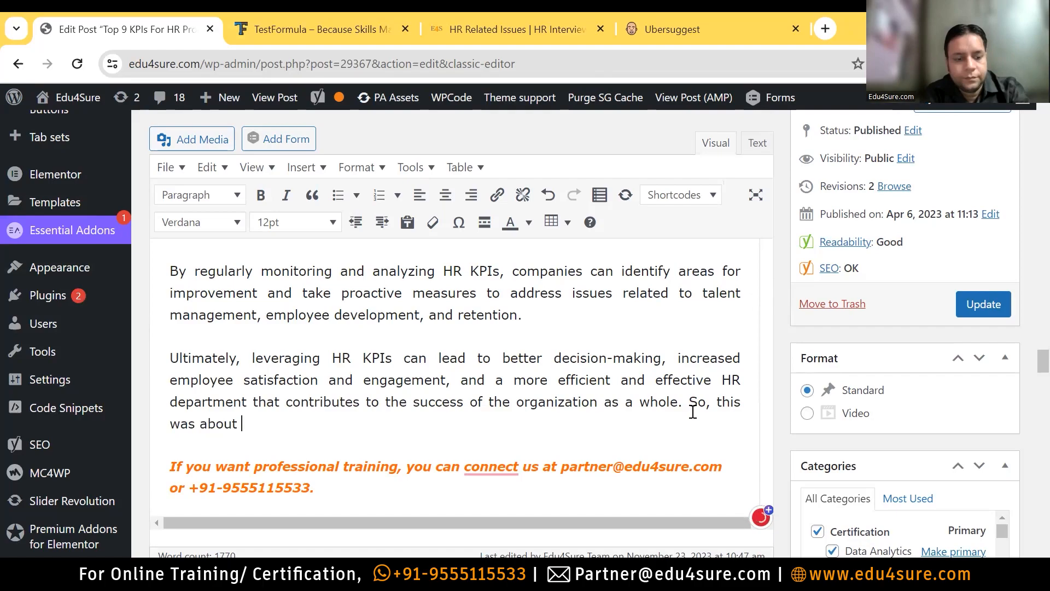
{"action": "key", "text": "ctrl+v"}
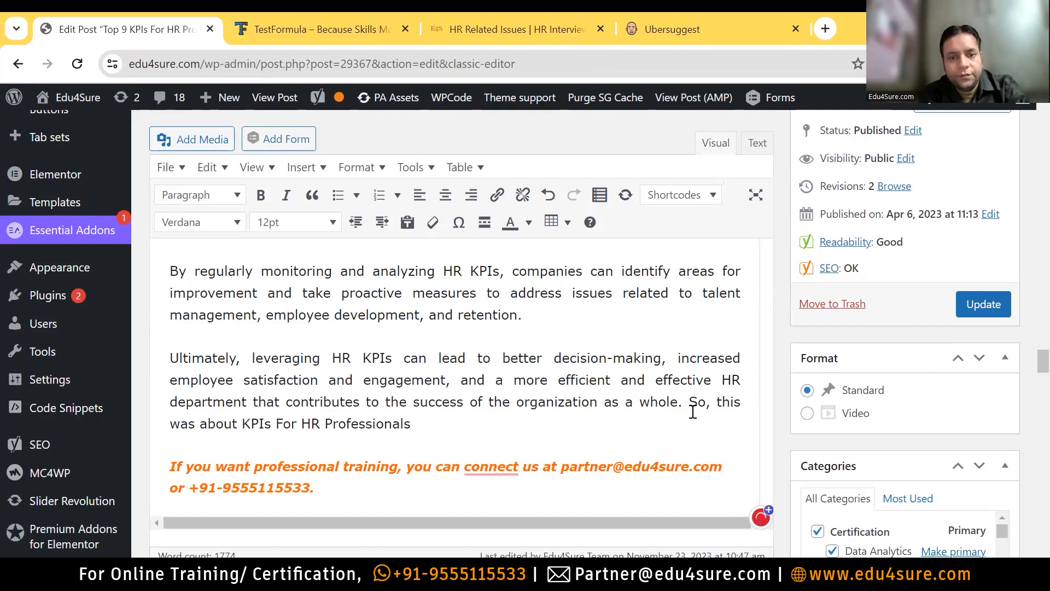
{"action": "key", "text": "BackSpace"}
{"action": "type", "text": "s,"}
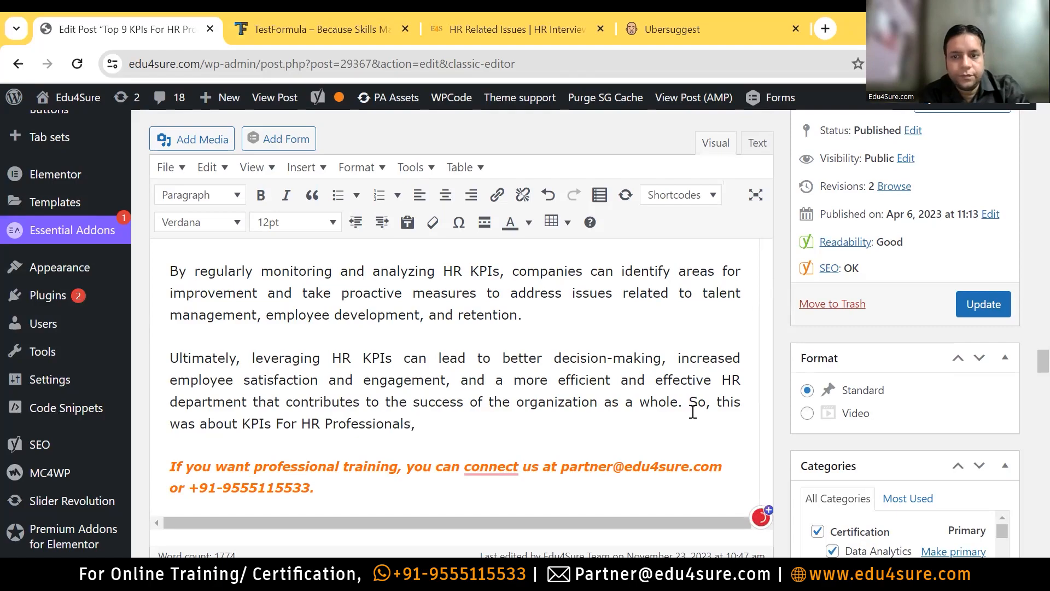
{"action": "key", "text": "BackSpace"}
End the keyphrase sentence with a full stop and add "You should explore KPIs for Sales professionals too." to the same paragraph
{"action": "type", "text": ". Yoiu"}
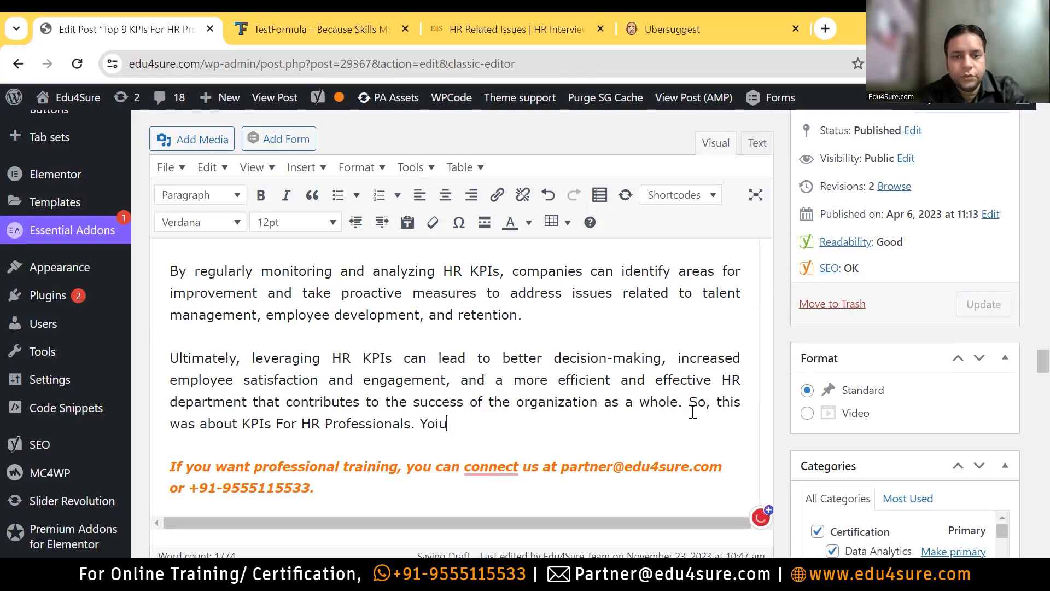
{"action": "key", "text": "BackSpace"}
{"action": "key", "text": "BackSpace"}
{"action": "type", "text": "u sgoyuld"}
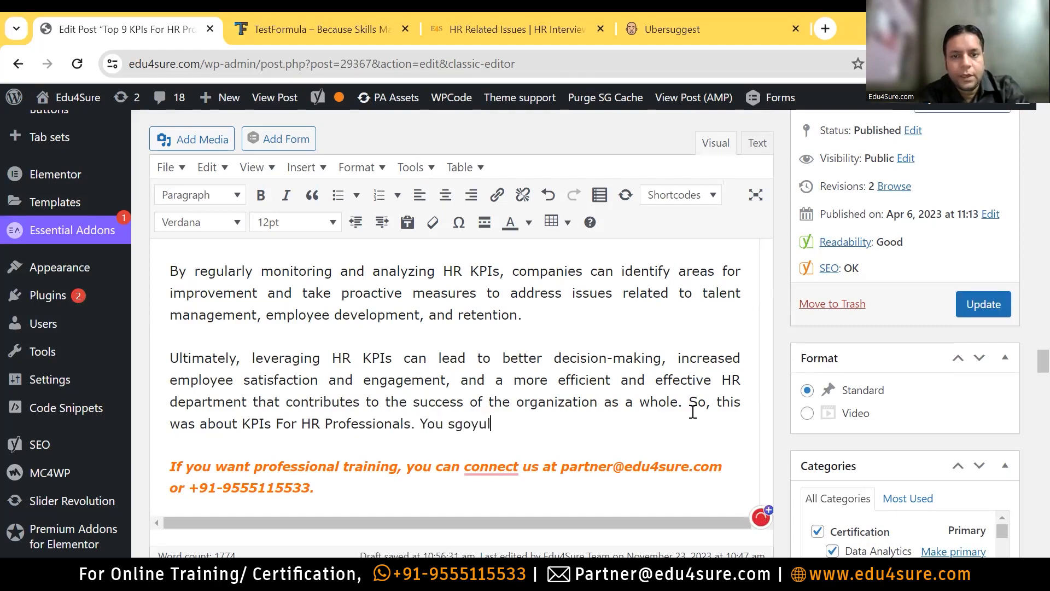
{"action": "key", "text": "BackSpace"}
{"action": "key", "text": "BackSpace"}
{"action": "key", "text": "BackSpace"}
{"action": "key", "text": "BackSpace"}
{"action": "key", "text": "BackSpace"}
{"action": "key", "text": "BackSpace"}
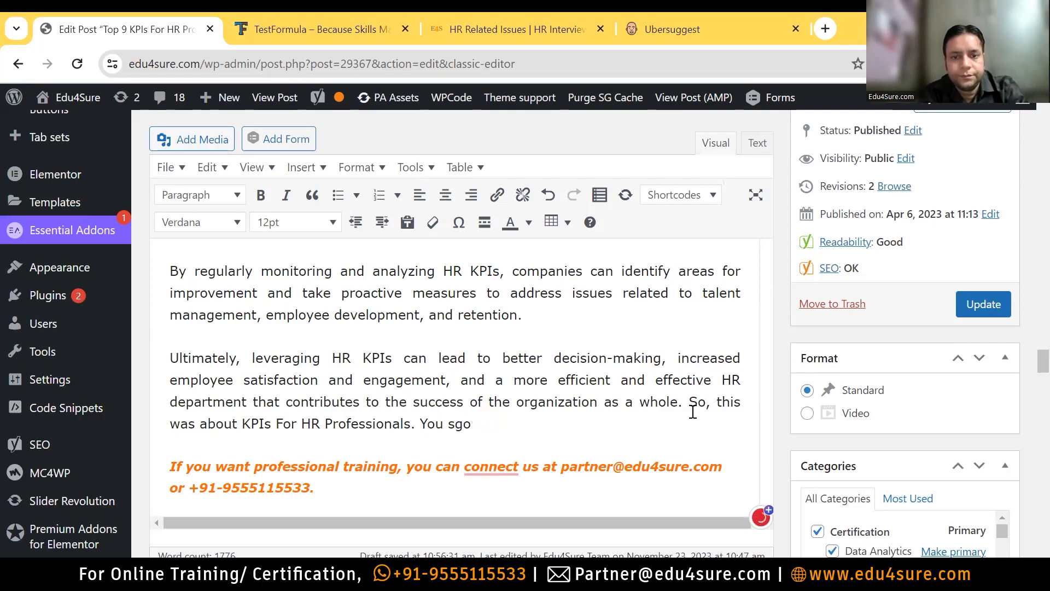
{"action": "type", "text": "hould exp"}
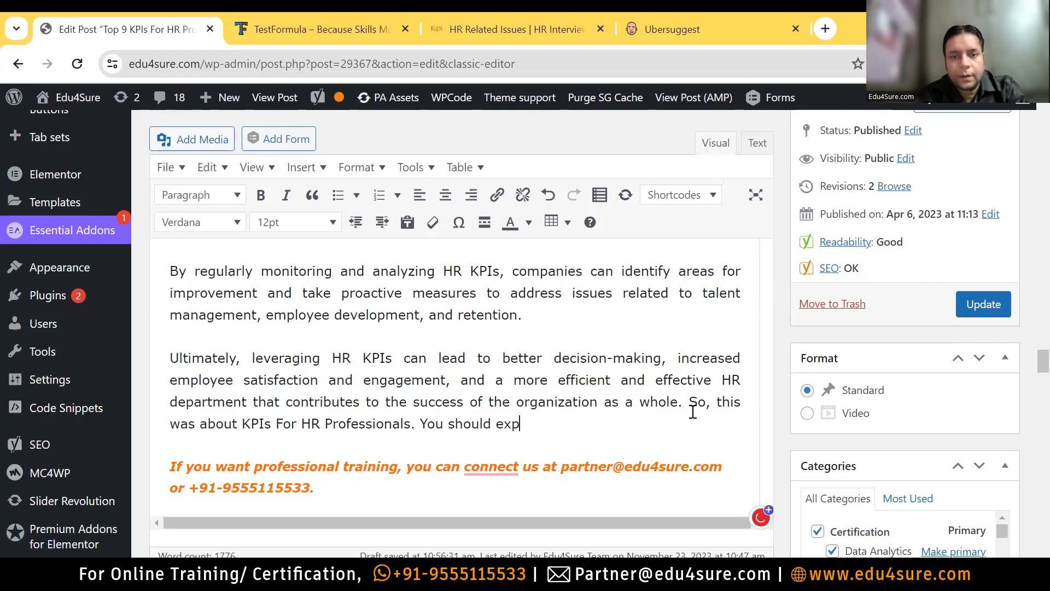
{"action": "type", "text": "lore KP"}
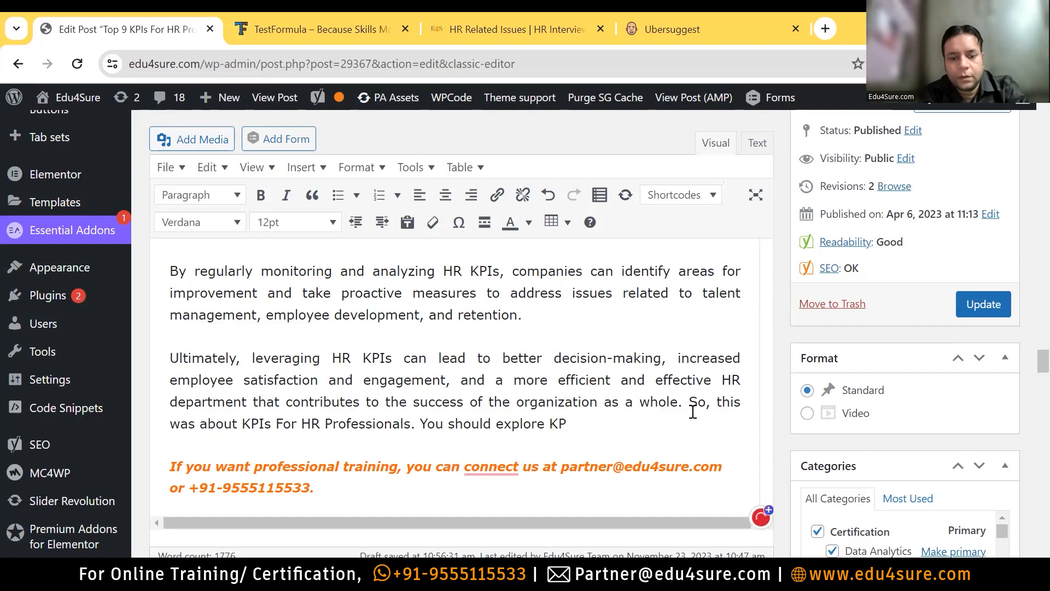
{"action": "type", "text": "Is for Sales "}
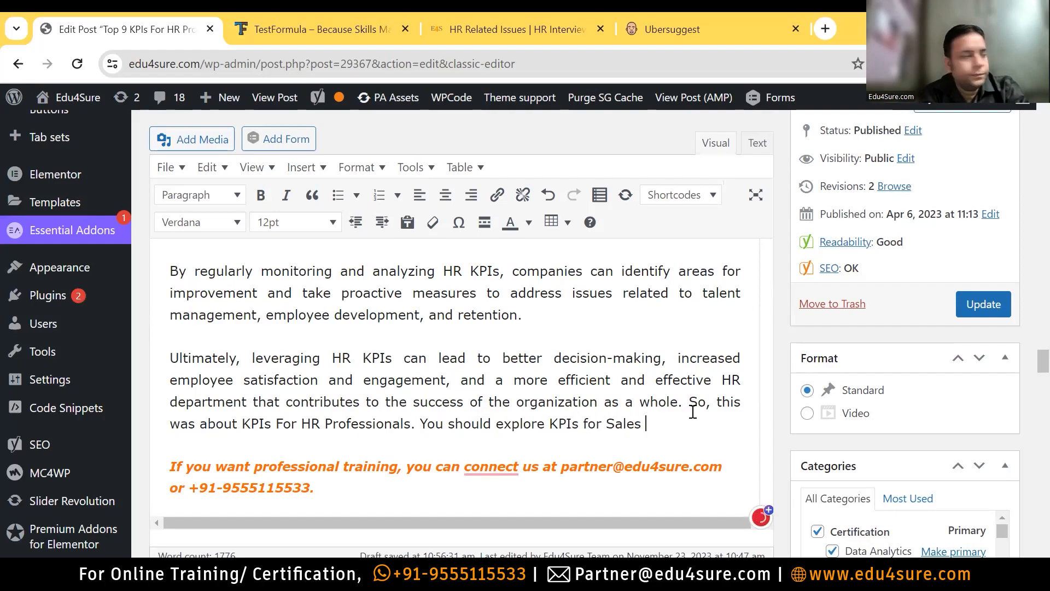
{"action": "type", "text": "proe"}
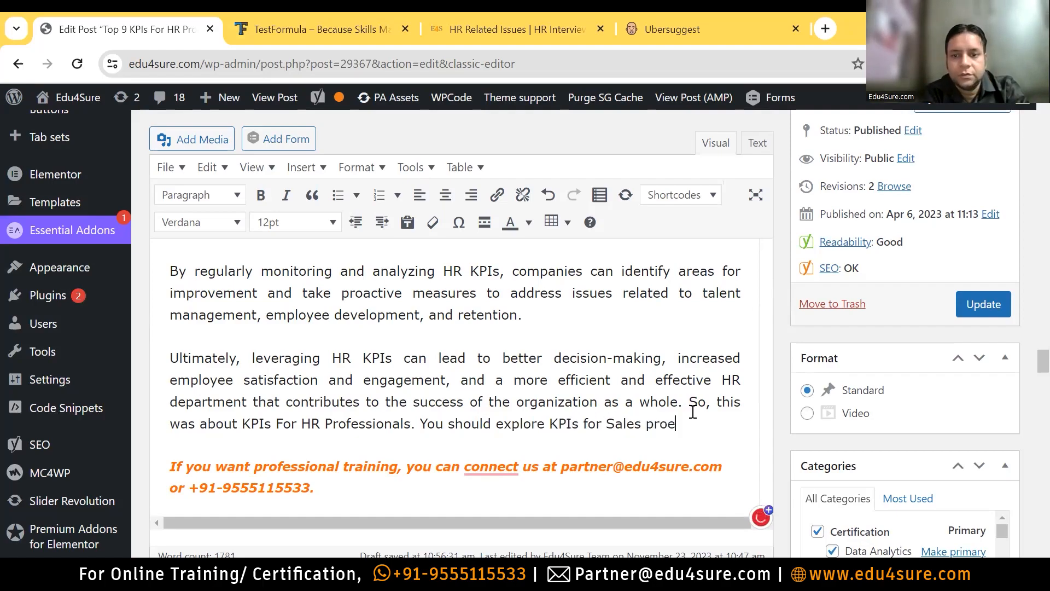
{"action": "key", "text": "BackSpace"}
{"action": "type", "text": "fessionasl"}
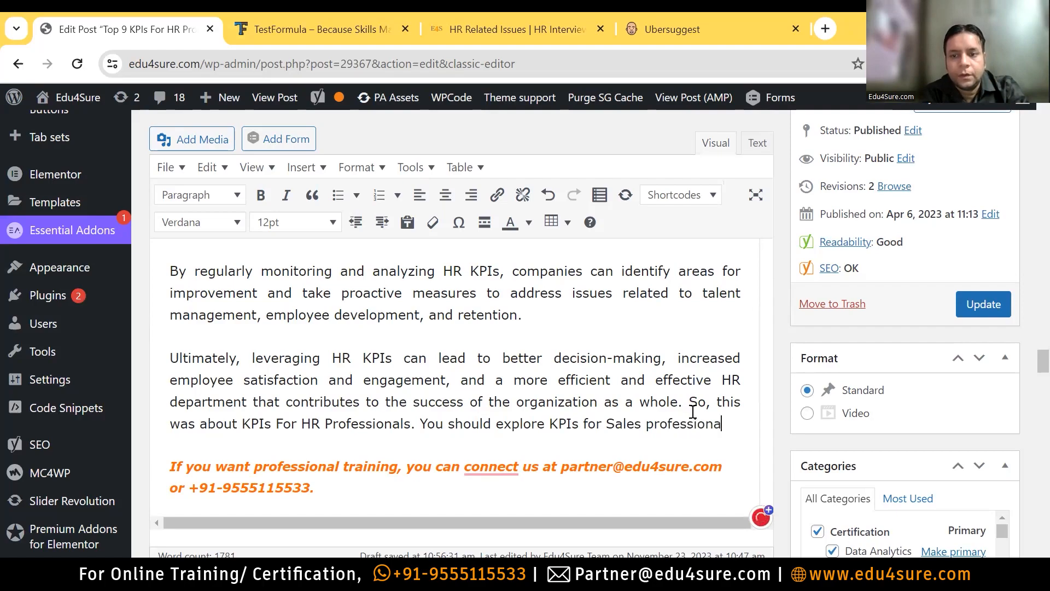
{"action": "key", "text": "BackSpace"}
{"action": "key", "text": "BackSpace"}
{"action": "type", "text": "ls too."}
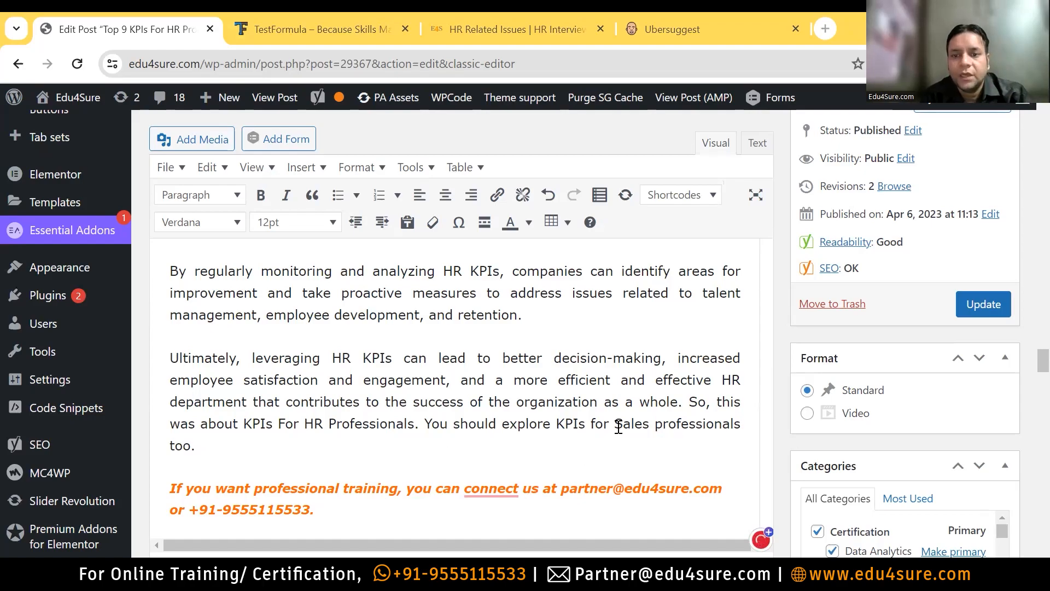
Search Google in a new browser tab for "Kpi for Sales professionals Edu4Sure"
{"action": "left_click_drag", "start_coordinate": [618, 427], "coordinate": [743, 438]}
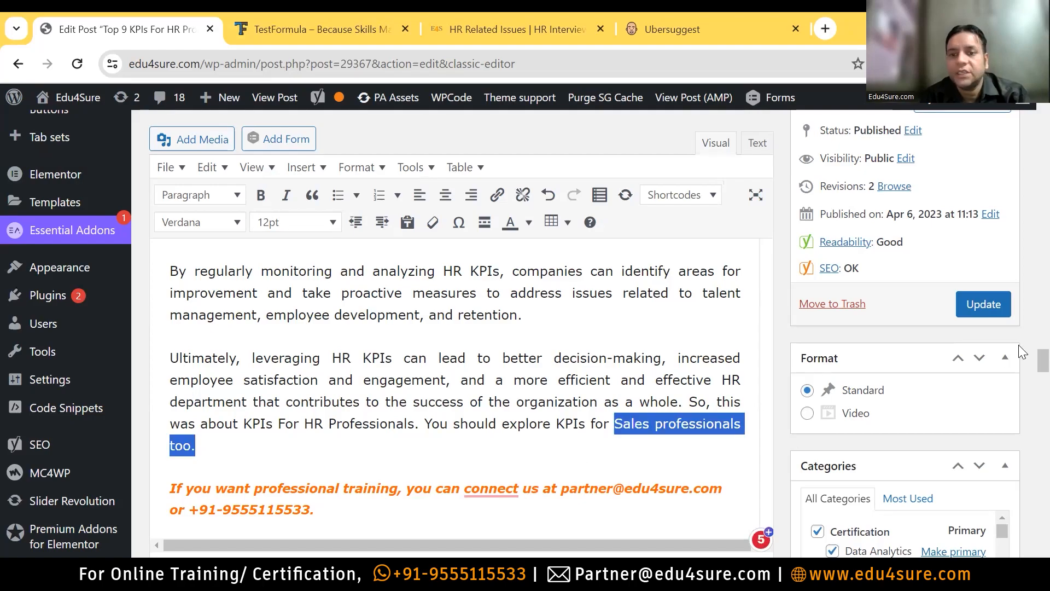
{"action": "left_click", "coordinate": [823, 31]}
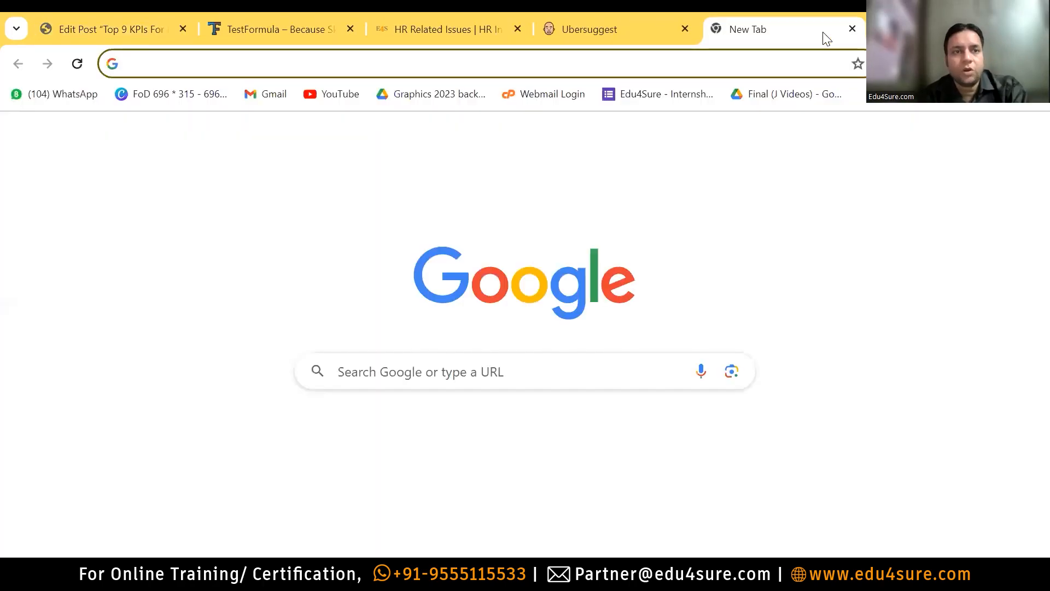
{"action": "type", "text": "Kpi dor S"}
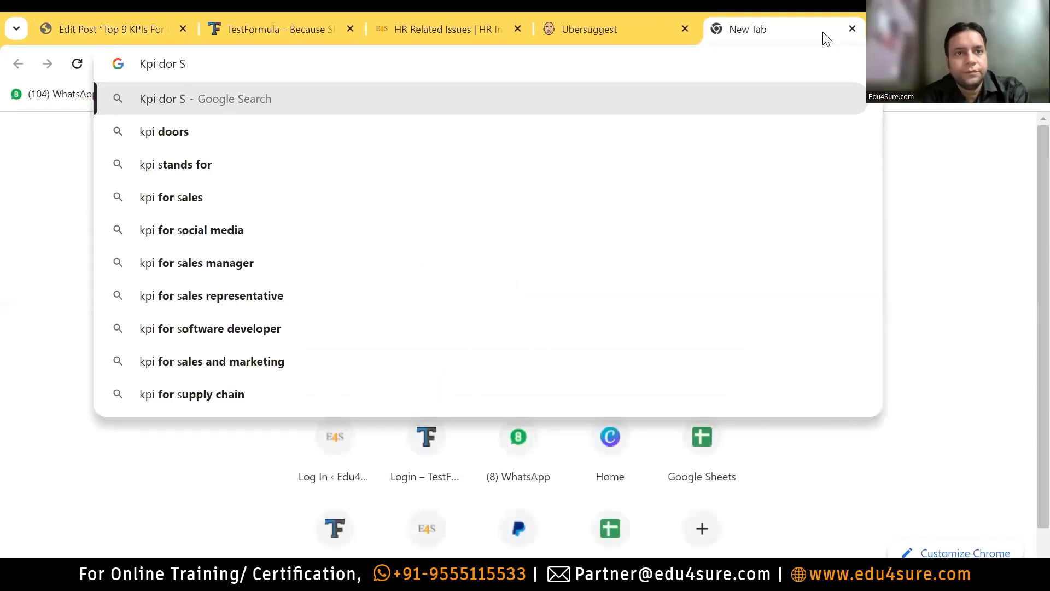
{"action": "key", "text": "BackSpace"}
{"action": "key", "text": "BackSpace"}
{"action": "key", "text": "BackSpace"}
{"action": "key", "text": "BackSpace"}
{"action": "key", "text": "BackSpace"}
{"action": "key", "text": "BackSpace"}
{"action": "type", "text": "for Sales"}
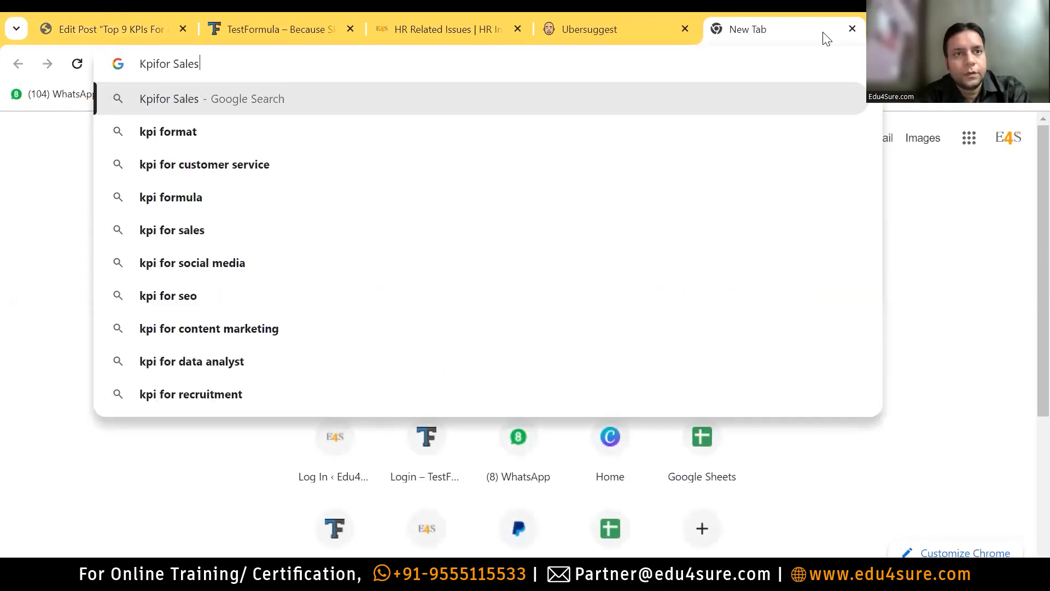
{"action": "type", "text": " professionals"}
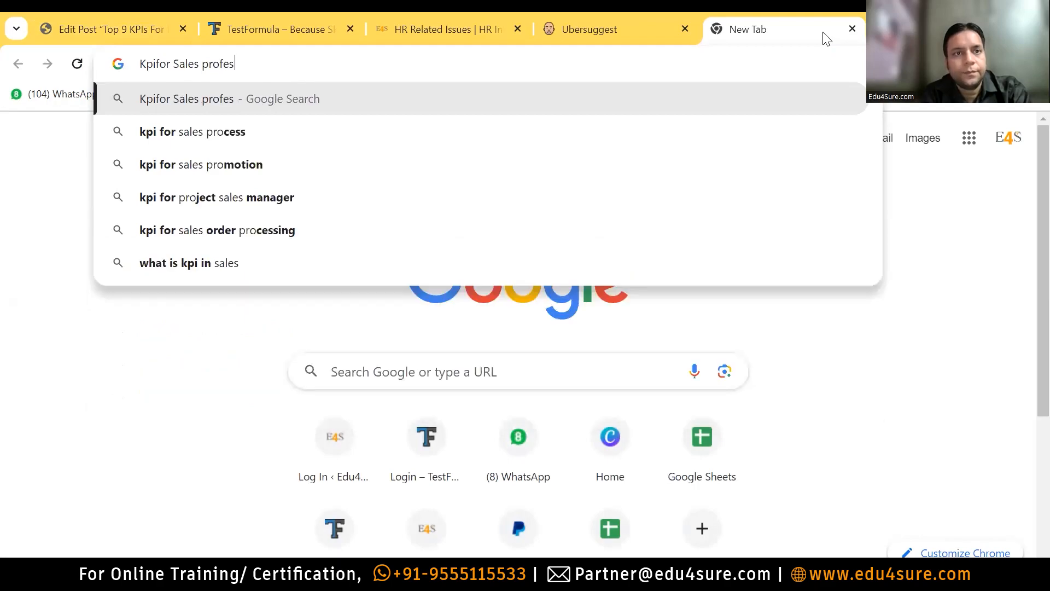
{"action": "left_click", "coordinate": [156, 64]}
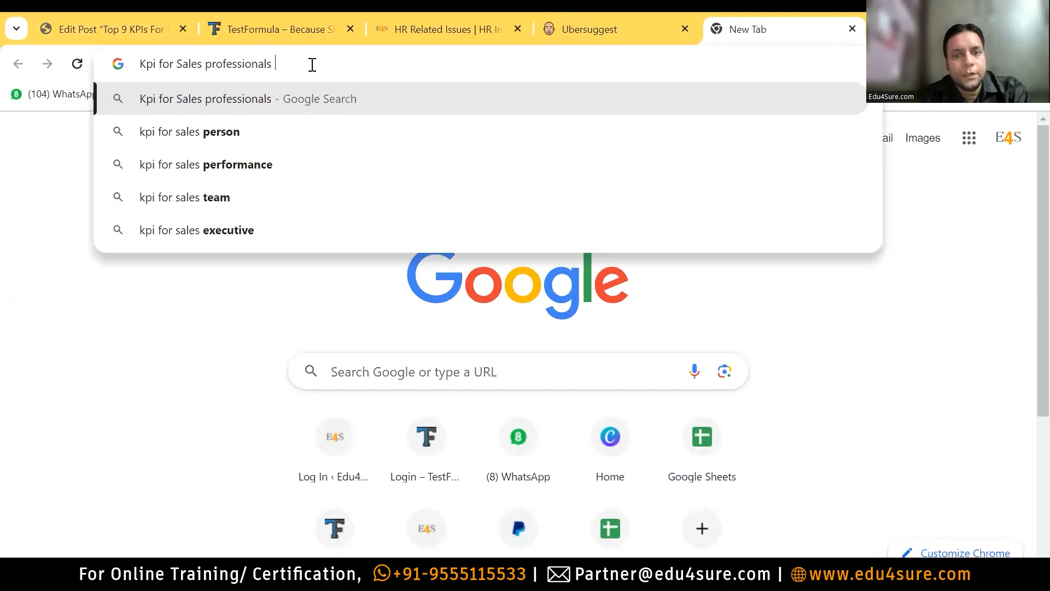
{"action": "type", "text": "Edu4Sure"}
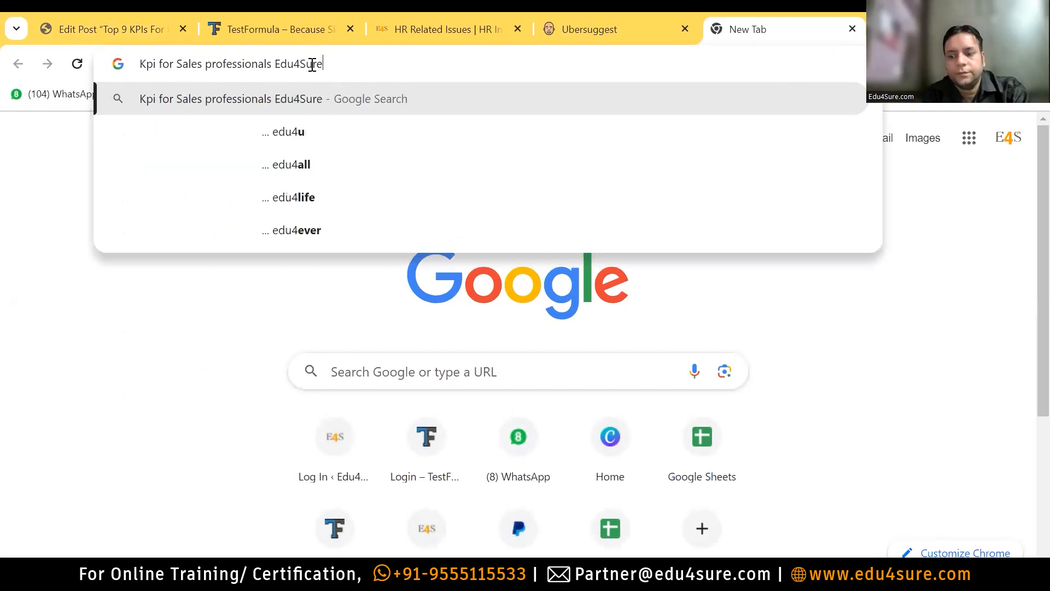
{"action": "key", "text": "Return"}
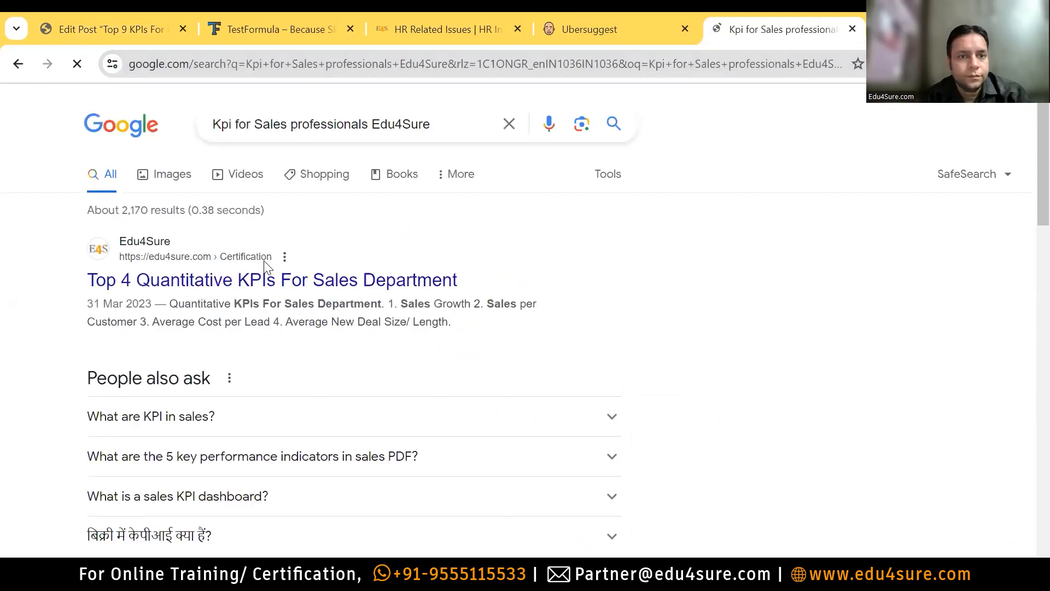
Open the Edu4Sure article "Top 4 Quantitative KPIs For Sales Department", copy its web address and view how its closing internal link is styled
{"action": "left_click", "coordinate": [249, 288]}
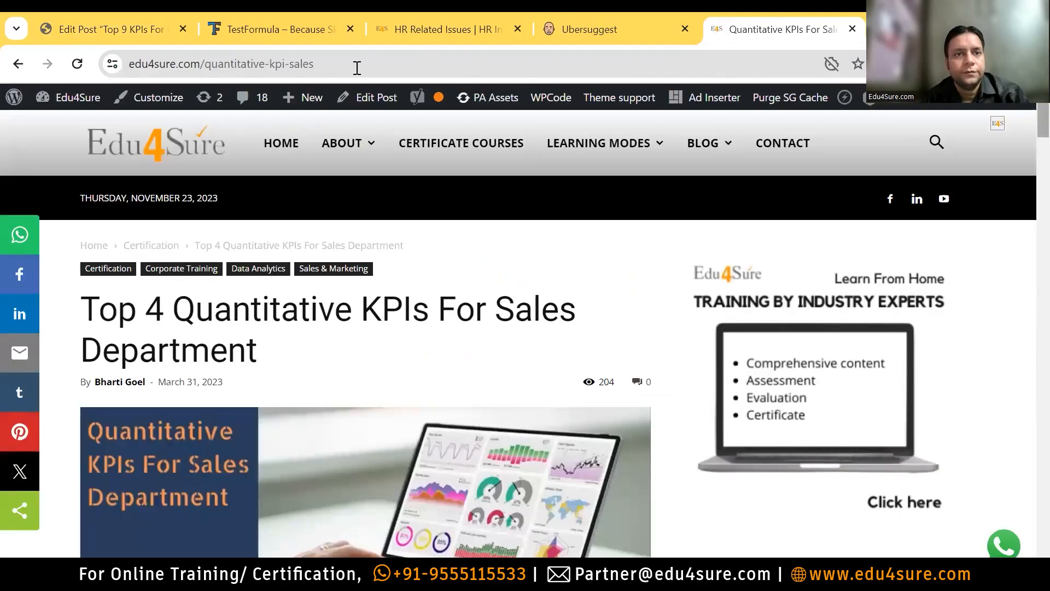
{"action": "left_click", "coordinate": [357, 68]}
{"action": "key", "text": "ctrl+c"}
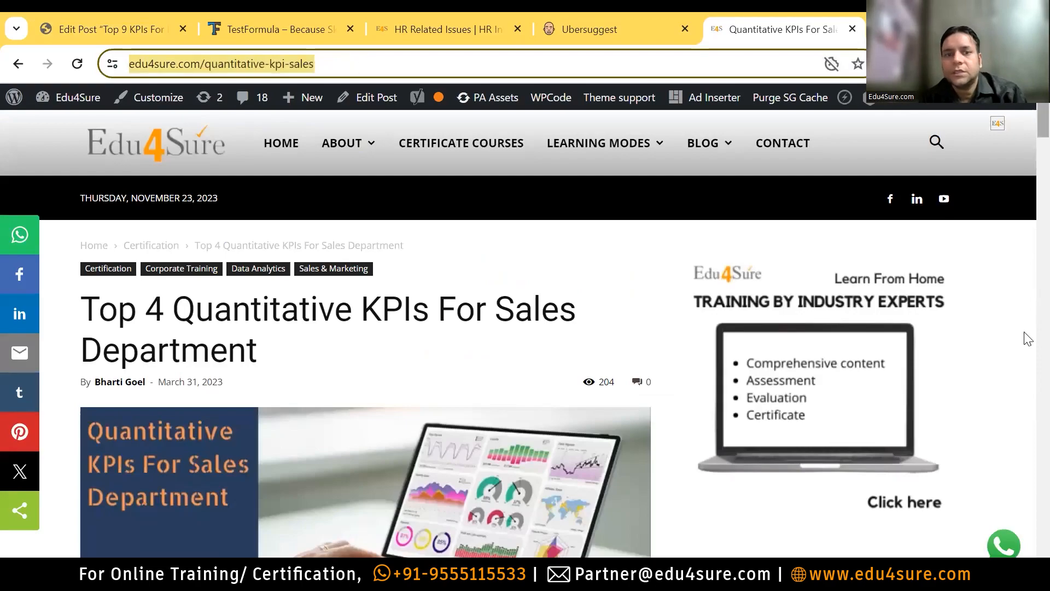
{"action": "scroll", "coordinate": [1027, 383], "scroll_direction": "down", "scroll_amount": 20}
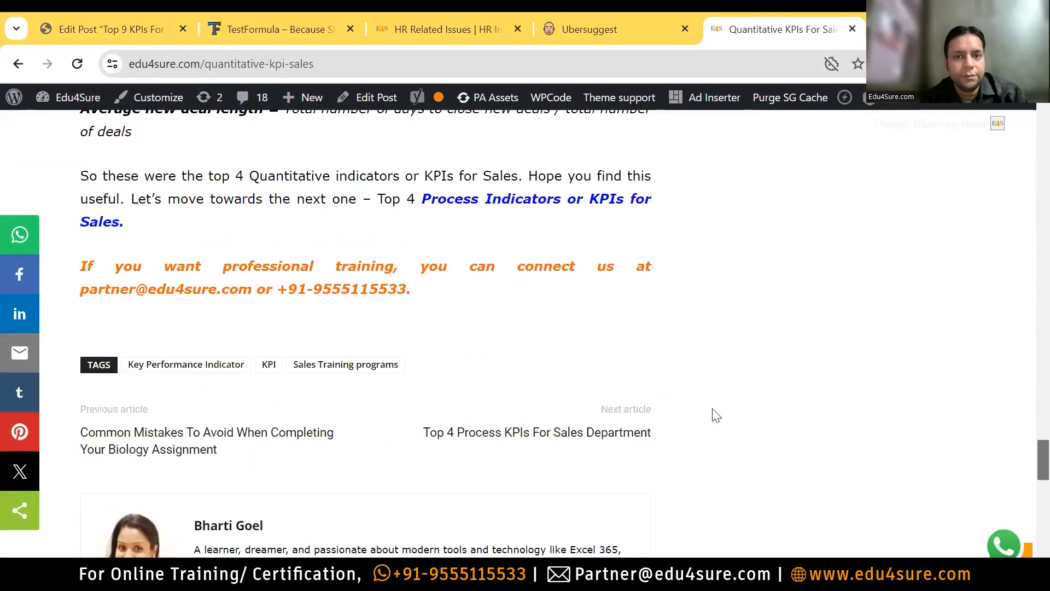
{"action": "scroll", "coordinate": [558, 342], "scroll_direction": "up", "scroll_amount": 3}
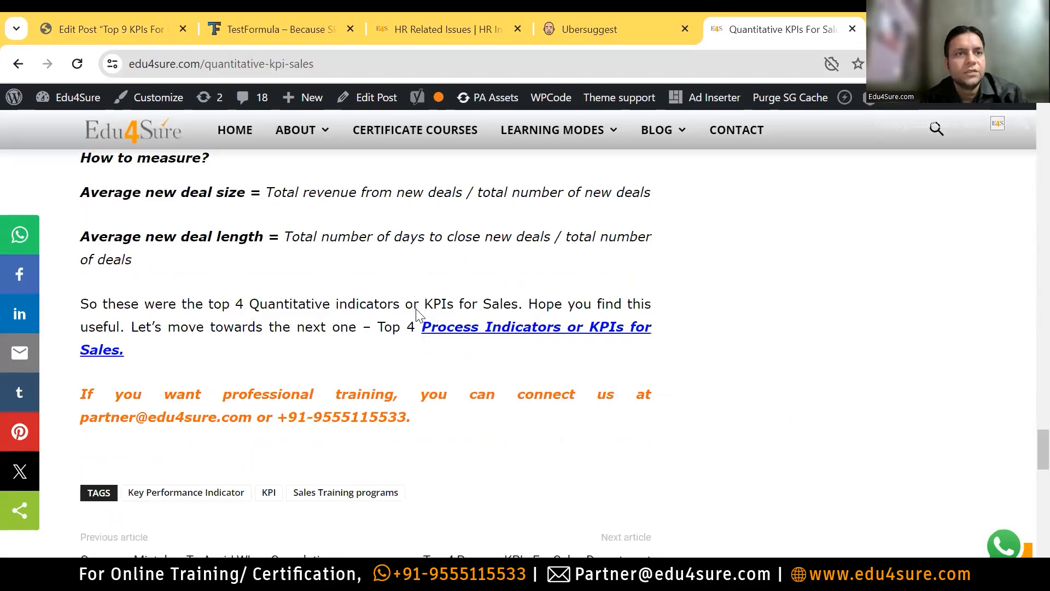
{"action": "key", "text": "ctrl+1"}
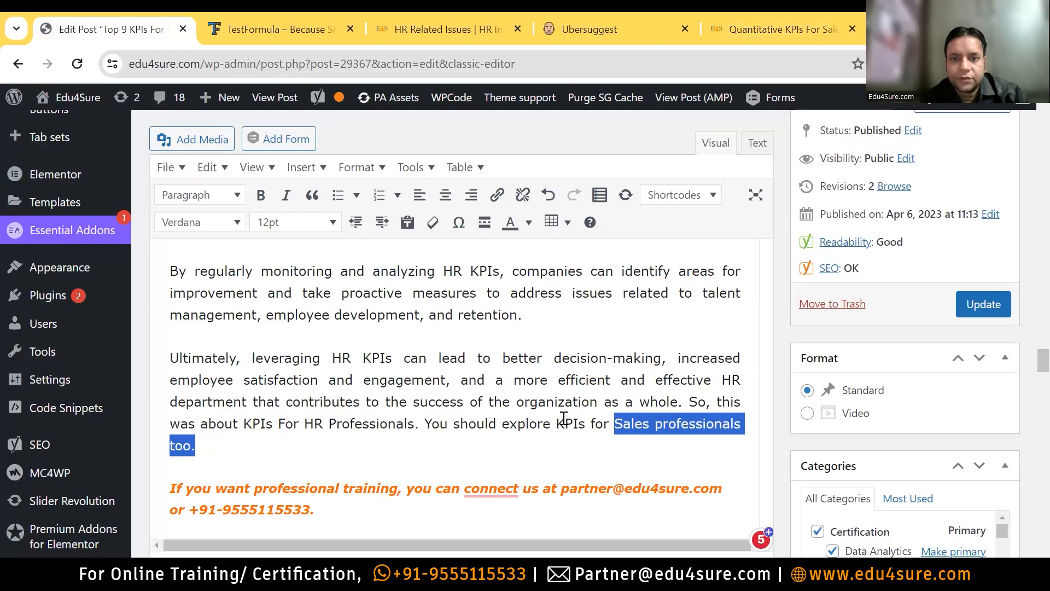
{"action": "left_click_drag", "start_coordinate": [556, 425], "coordinate": [578, 426]}
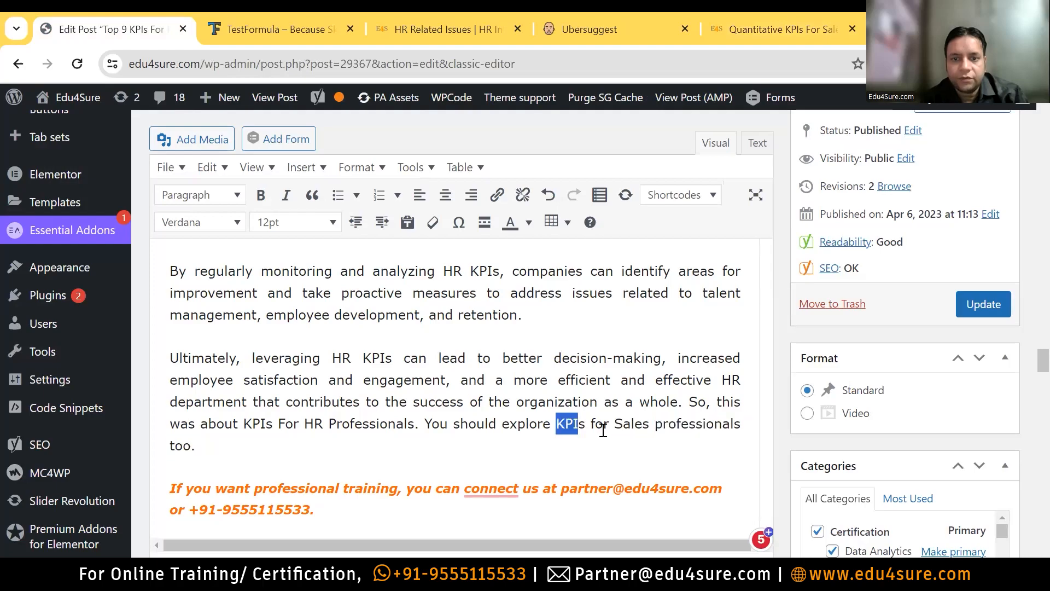
{"action": "right_click", "coordinate": [660, 430]}
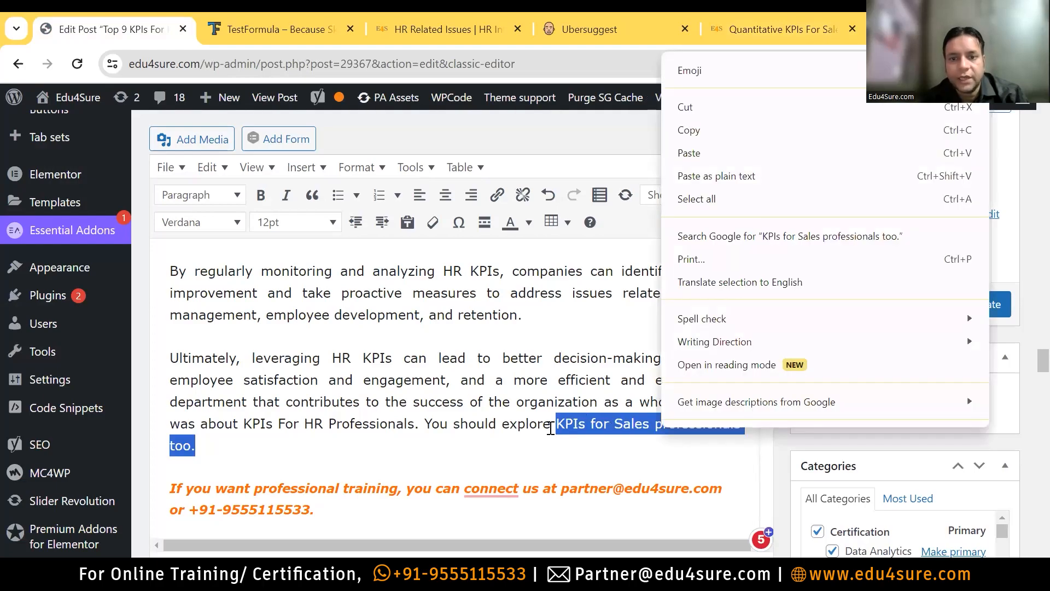
{"action": "left_click", "coordinate": [550, 428]}
{"action": "left_click", "coordinate": [622, 446], "text": "shift"}
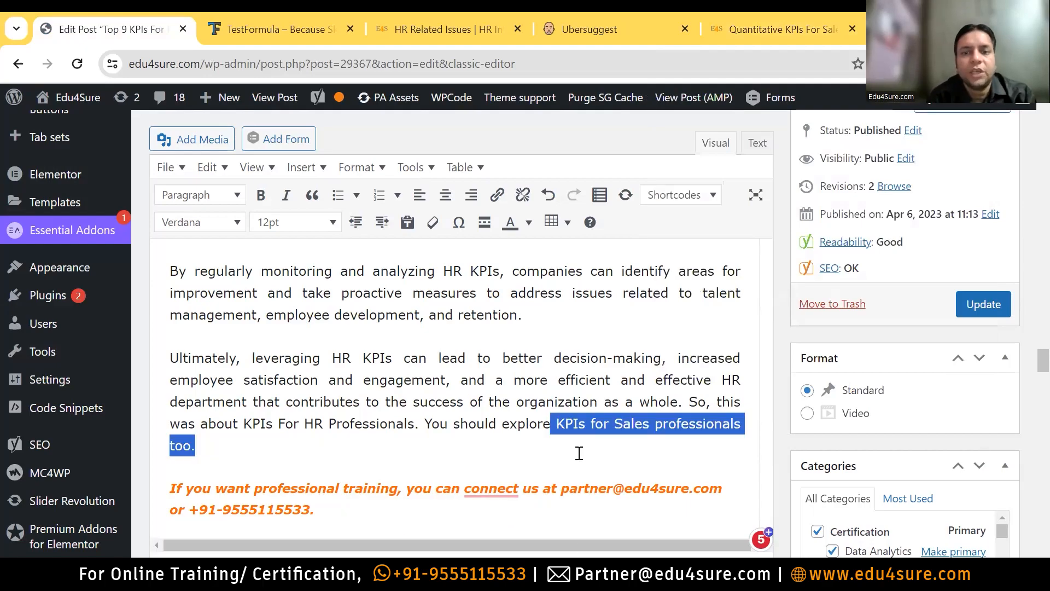
{"action": "left_click", "coordinate": [497, 196]}
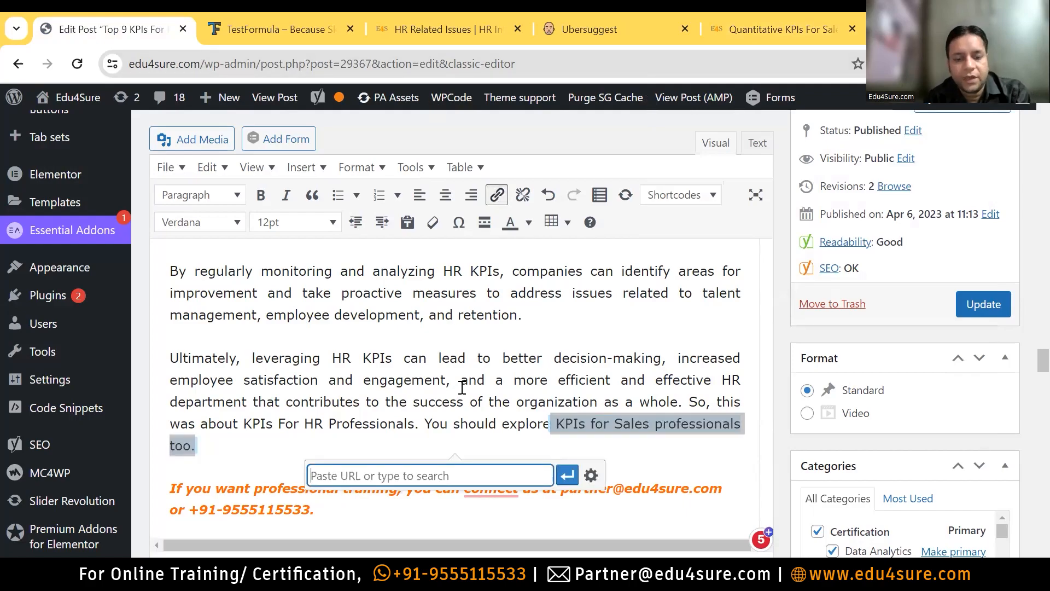
{"action": "key", "text": "ctrl+v"}
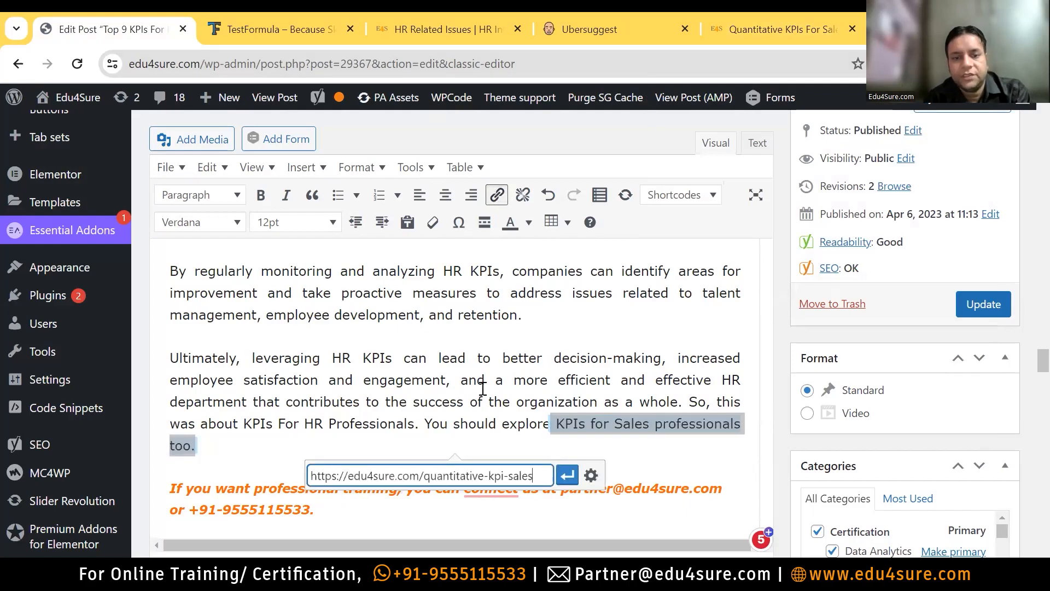
{"action": "left_click", "coordinate": [591, 475]}
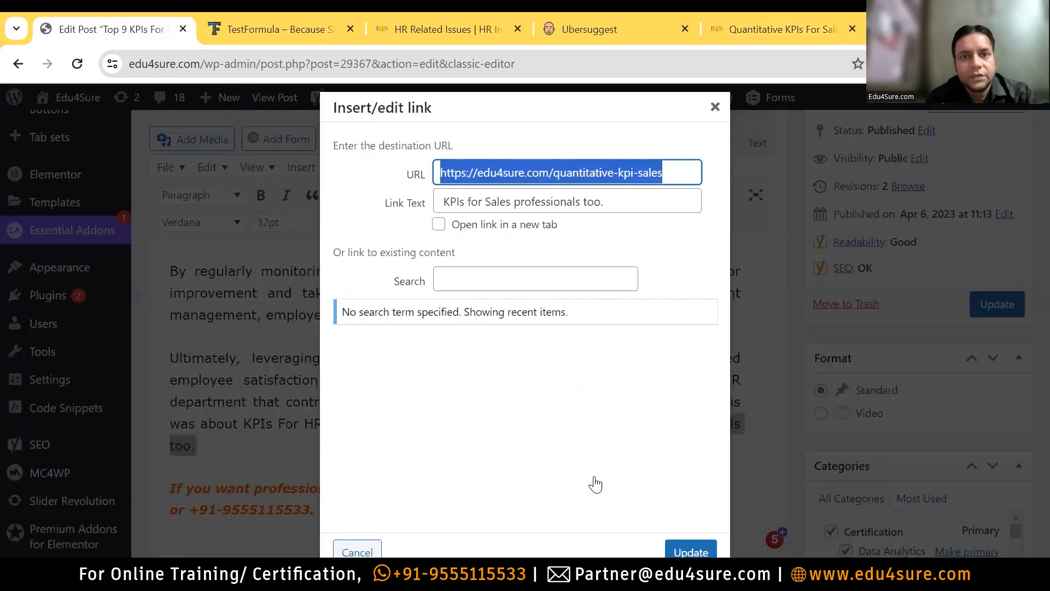
{"action": "left_click", "coordinate": [437, 226]}
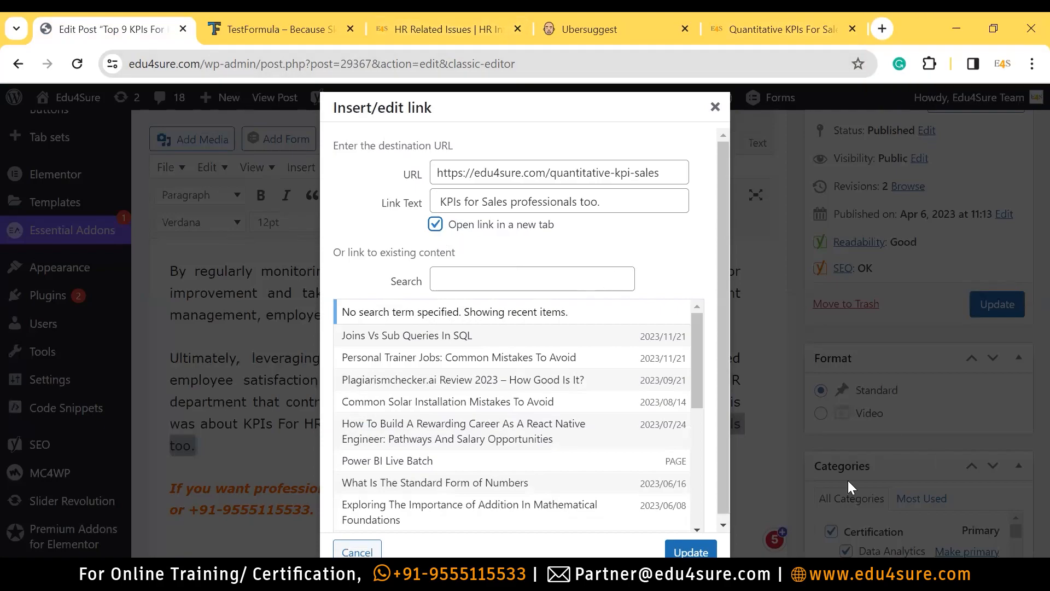
{"action": "scroll", "coordinate": [705, 427], "scroll_direction": "down", "scroll_amount": 2}
{"action": "scroll", "coordinate": [706, 432], "scroll_direction": "down", "scroll_amount": 5}
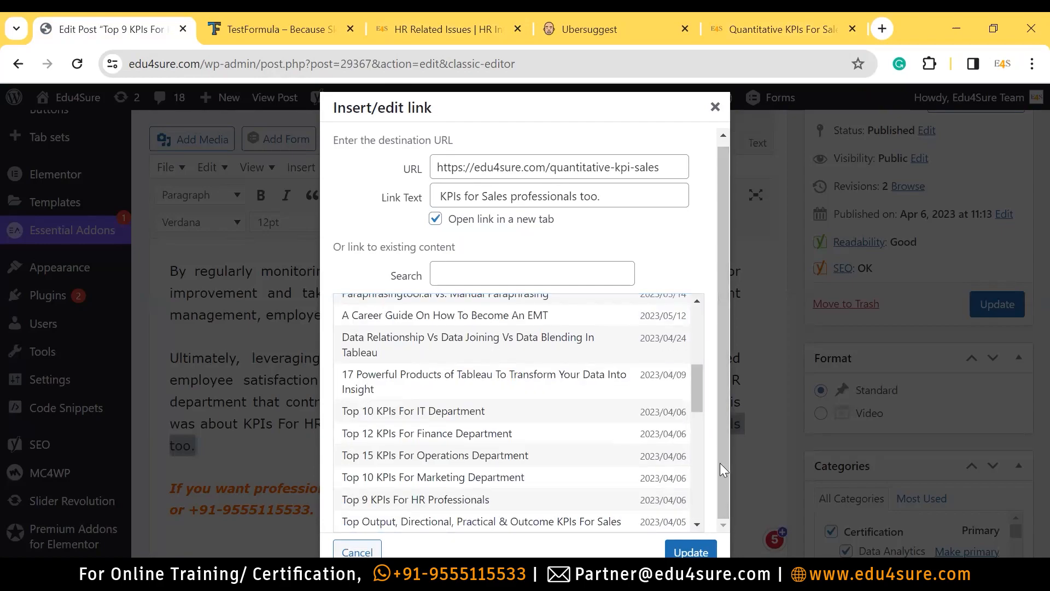
{"action": "left_click", "coordinate": [690, 551]}
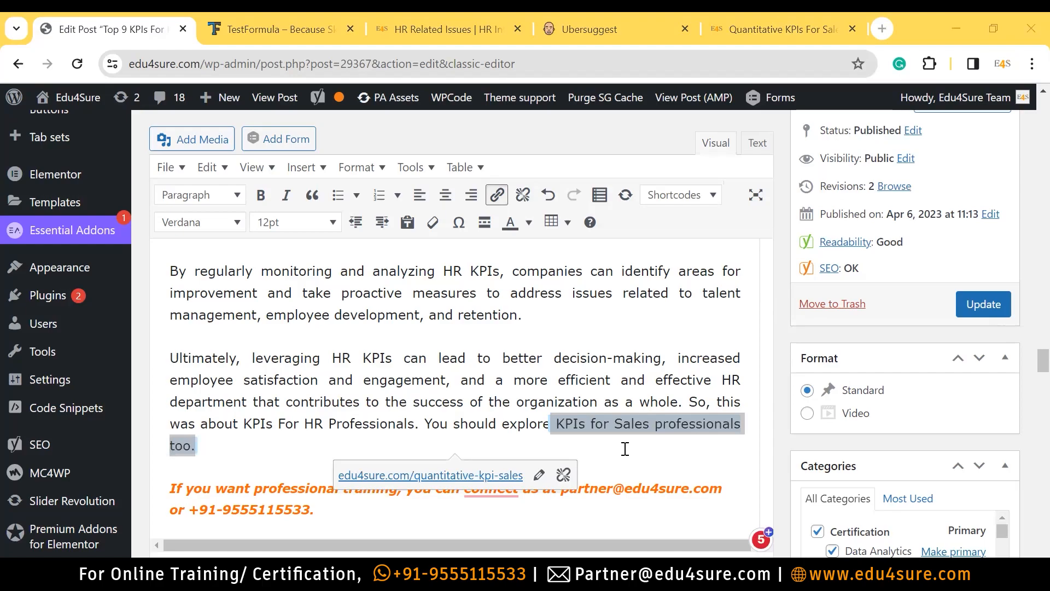
Format the linked text "KPIs for Sales professionals too." in blue italics and update the post
{"action": "left_click_drag", "start_coordinate": [553, 424], "coordinate": [595, 438]}
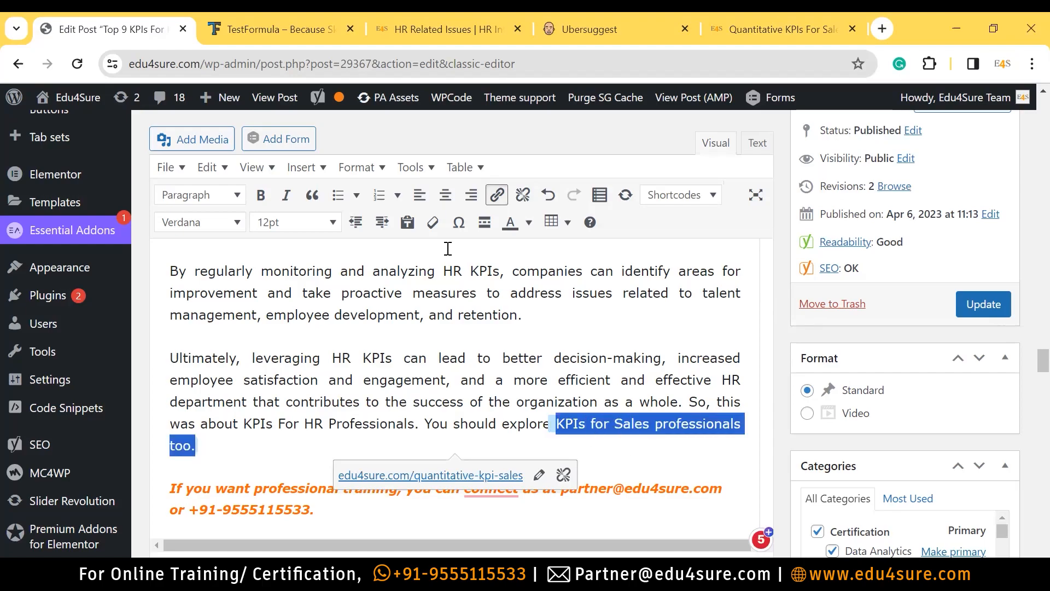
{"action": "left_click", "coordinate": [528, 222]}
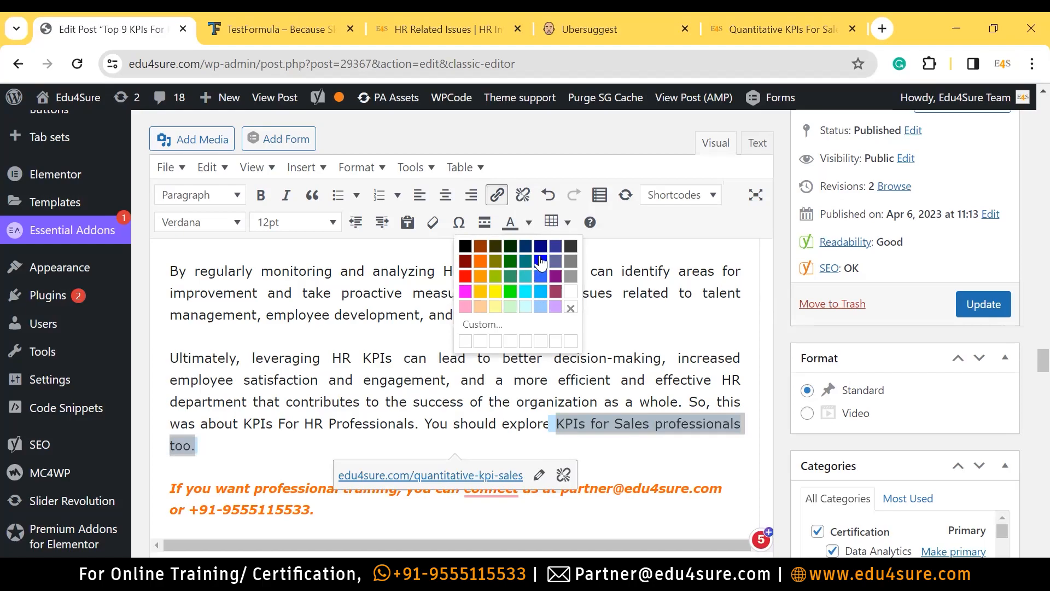
{"action": "left_click", "coordinate": [540, 262]}
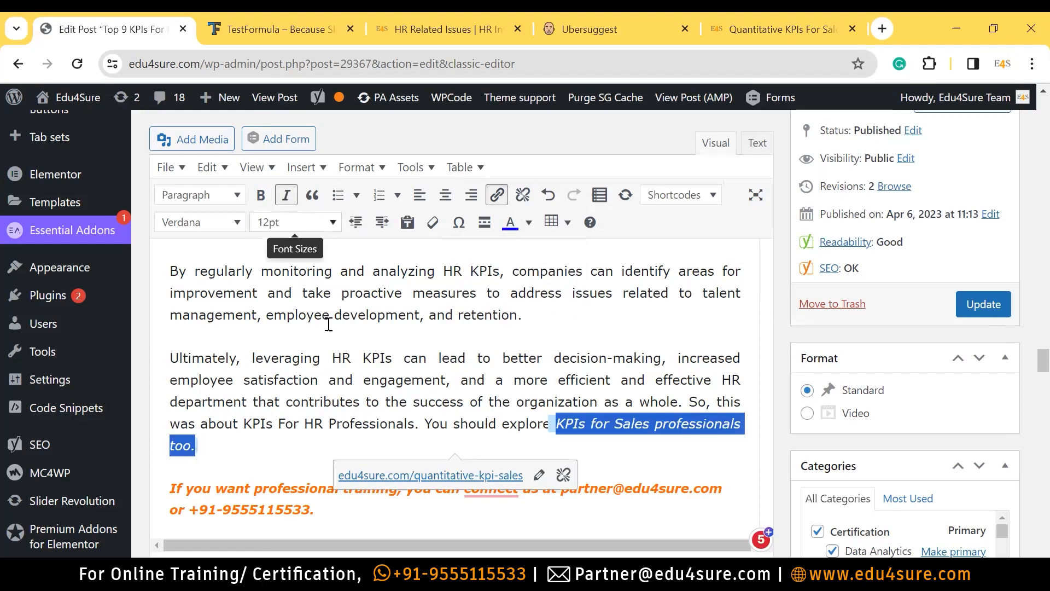
{"action": "left_click", "coordinate": [332, 358]}
{"action": "left_click", "coordinate": [983, 305]}
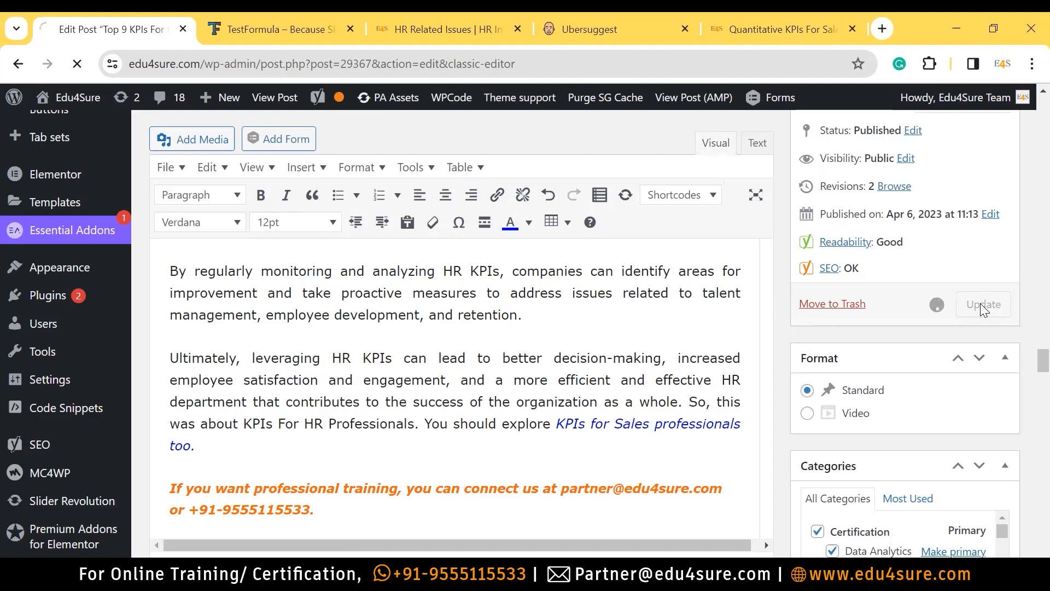
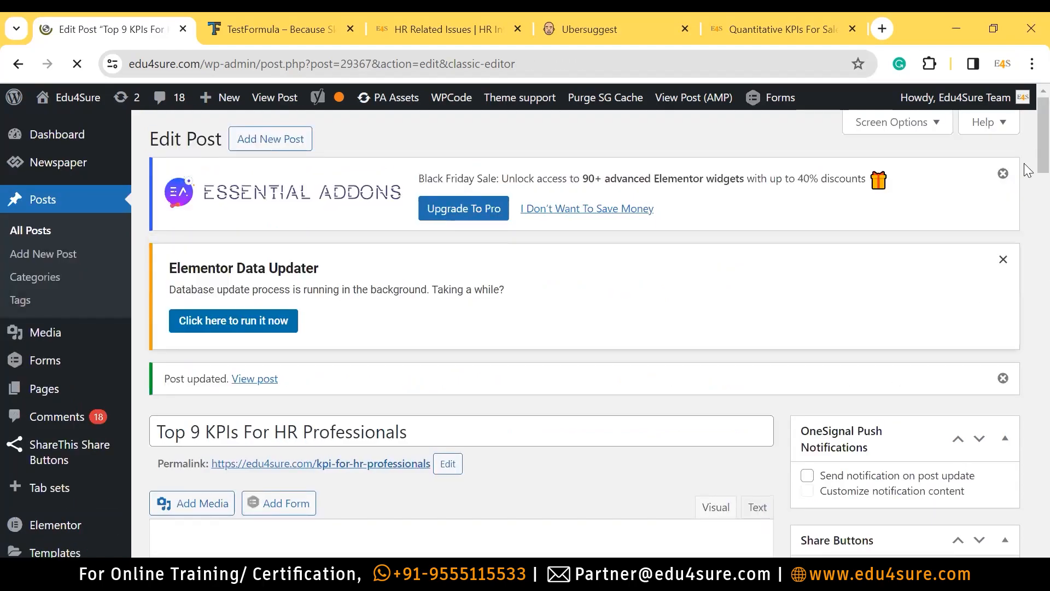
Expand the SEO analysis for the keyphrase "KPIs For HR Professionals" in the post's Yoast SEO Premium section
{"action": "scroll", "coordinate": [1026, 167], "scroll_direction": "down", "scroll_amount": 5}
{"action": "scroll", "coordinate": [1024, 220], "scroll_direction": "down", "scroll_amount": 4}
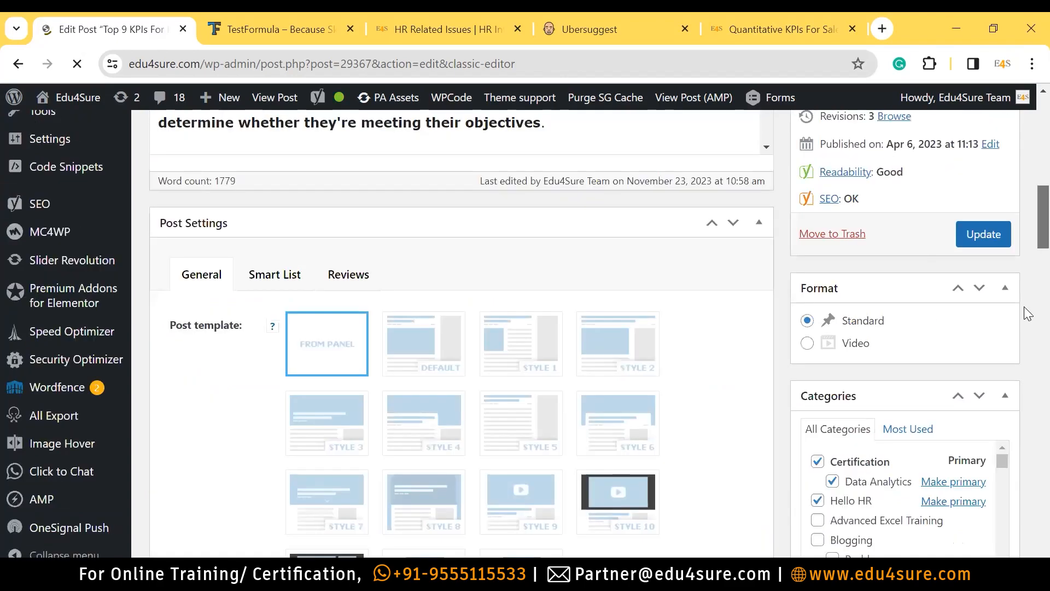
{"action": "scroll", "coordinate": [1025, 368], "scroll_direction": "down", "scroll_amount": 5}
{"action": "scroll", "coordinate": [1026, 511], "scroll_direction": "down", "scroll_amount": 10}
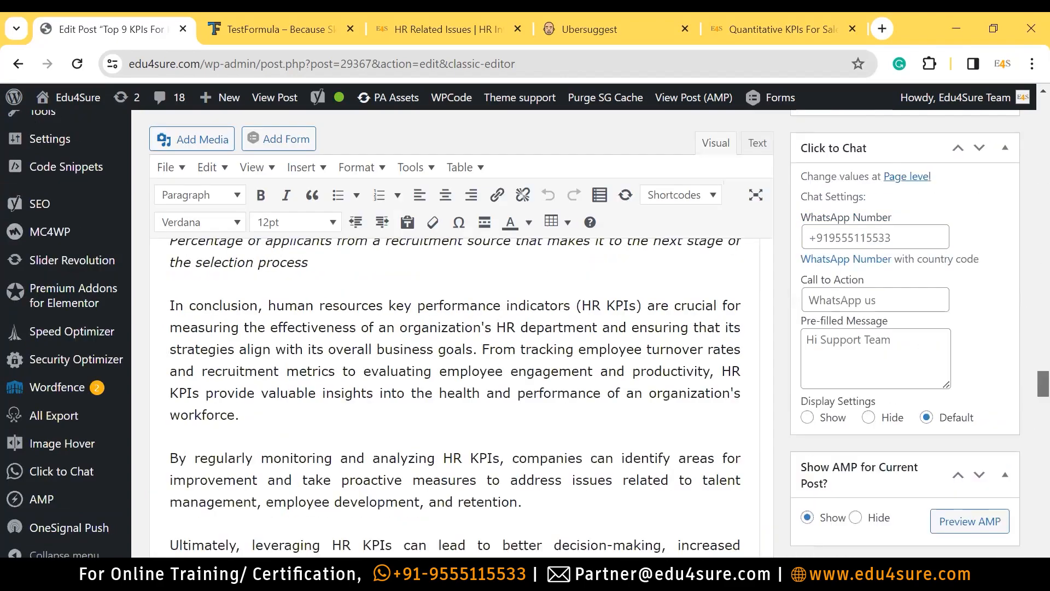
{"action": "scroll", "coordinate": [525, 328], "scroll_direction": "up", "scroll_amount": 1}
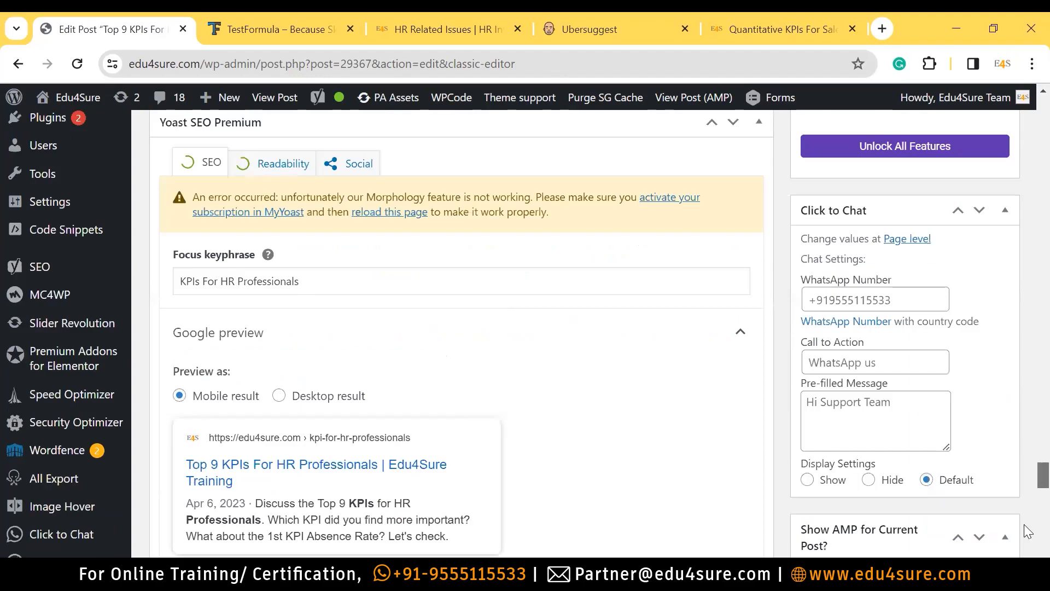
{"action": "scroll", "coordinate": [1029, 531], "scroll_direction": "down", "scroll_amount": 2}
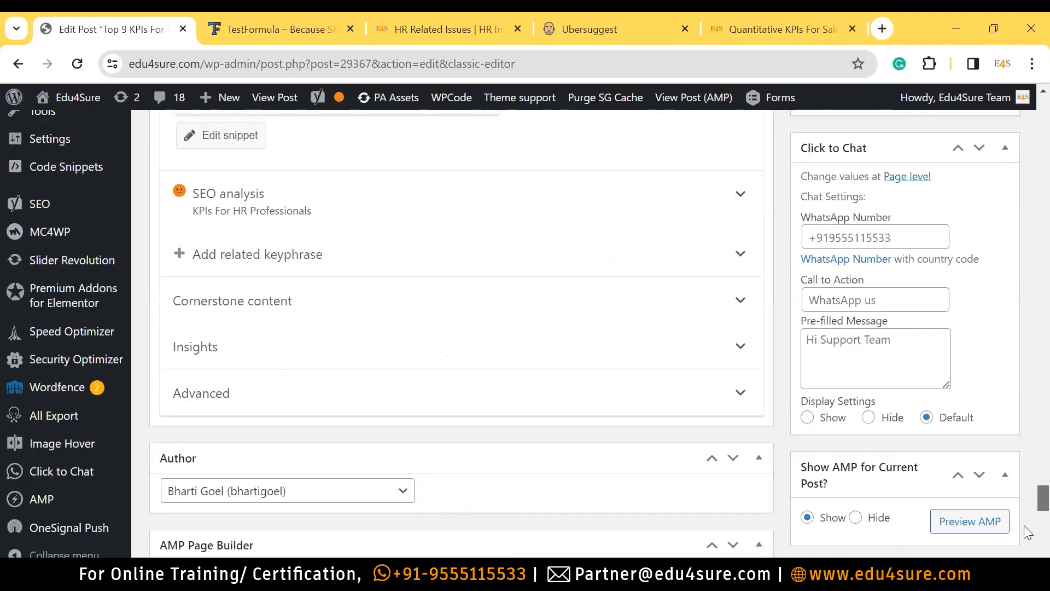
{"action": "scroll", "coordinate": [1028, 531], "scroll_direction": "down", "scroll_amount": 5}
{"action": "scroll", "coordinate": [1028, 504], "scroll_direction": "up", "scroll_amount": 5}
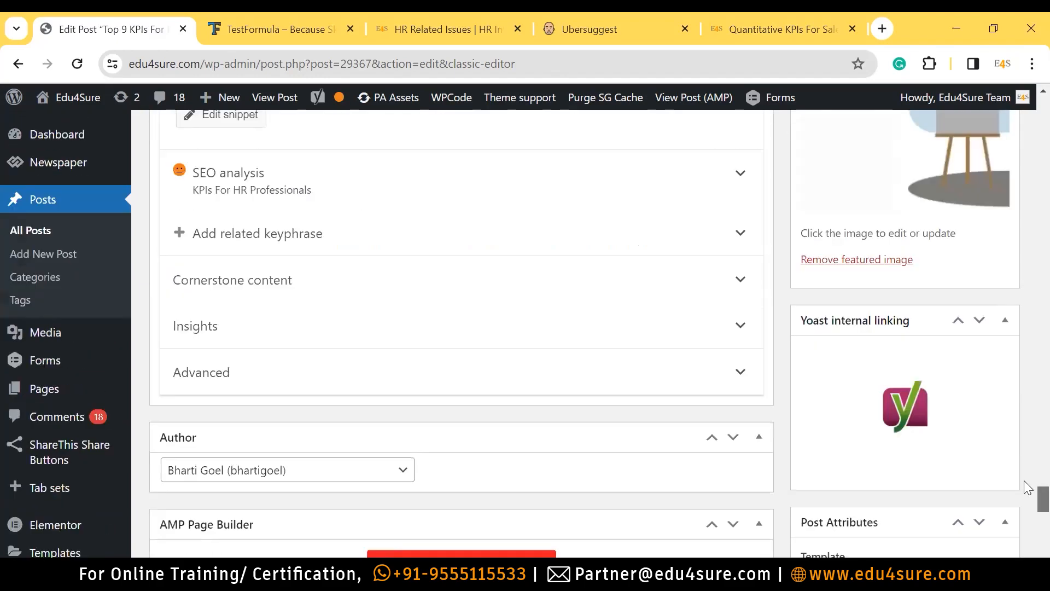
{"action": "scroll", "coordinate": [1028, 487], "scroll_direction": "up", "scroll_amount": 5}
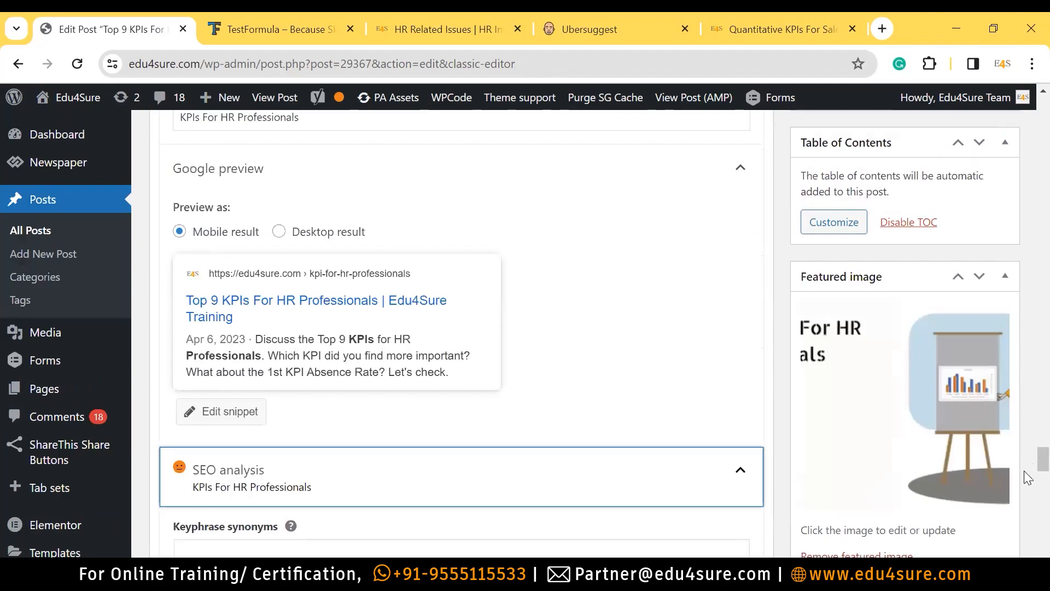
Review the problems, improvements and good results listed in the Yoast SEO analysis for the focus keyphrase
{"action": "scroll", "coordinate": [1028, 477], "scroll_direction": "down", "scroll_amount": 5}
{"action": "scroll", "coordinate": [1029, 483], "scroll_direction": "down", "scroll_amount": 4}
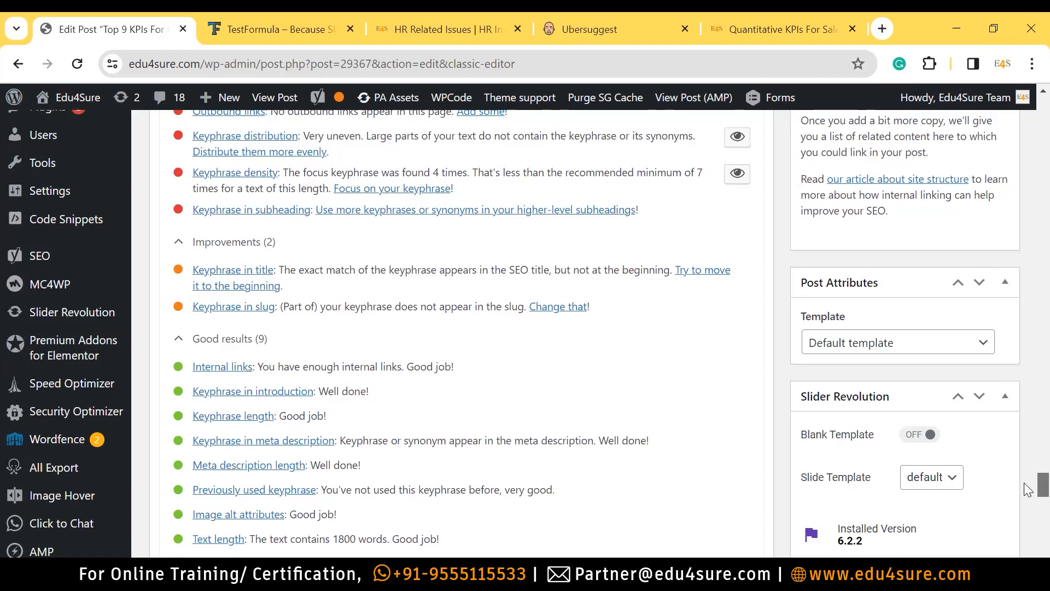
{"action": "scroll", "coordinate": [1028, 489], "scroll_direction": "down", "scroll_amount": 1}
{"action": "scroll", "coordinate": [1031, 489], "scroll_direction": "down", "scroll_amount": 3}
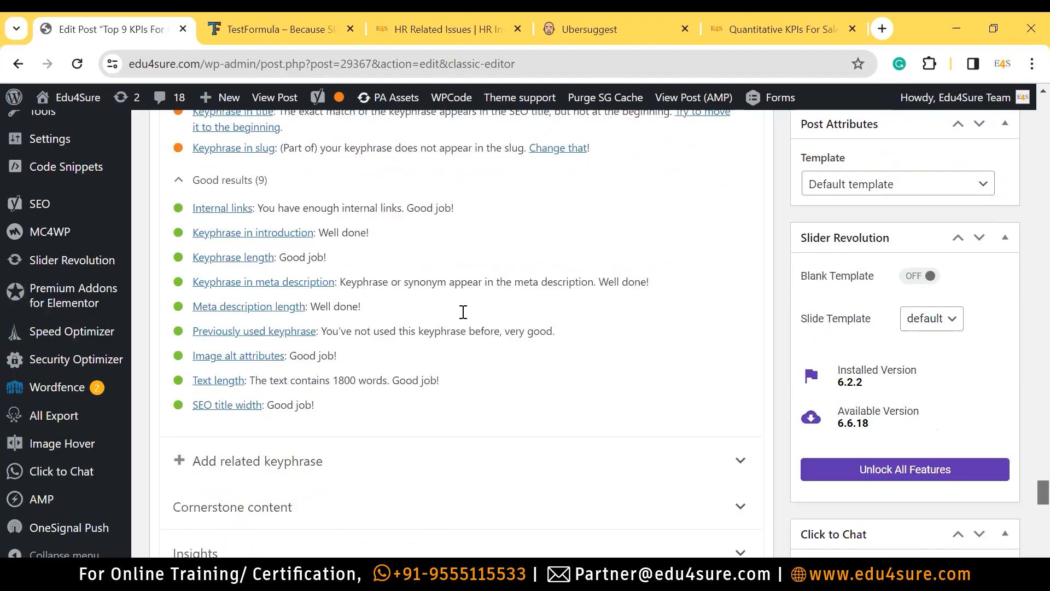
{"action": "scroll", "coordinate": [462, 312], "scroll_direction": "up", "scroll_amount": 4}
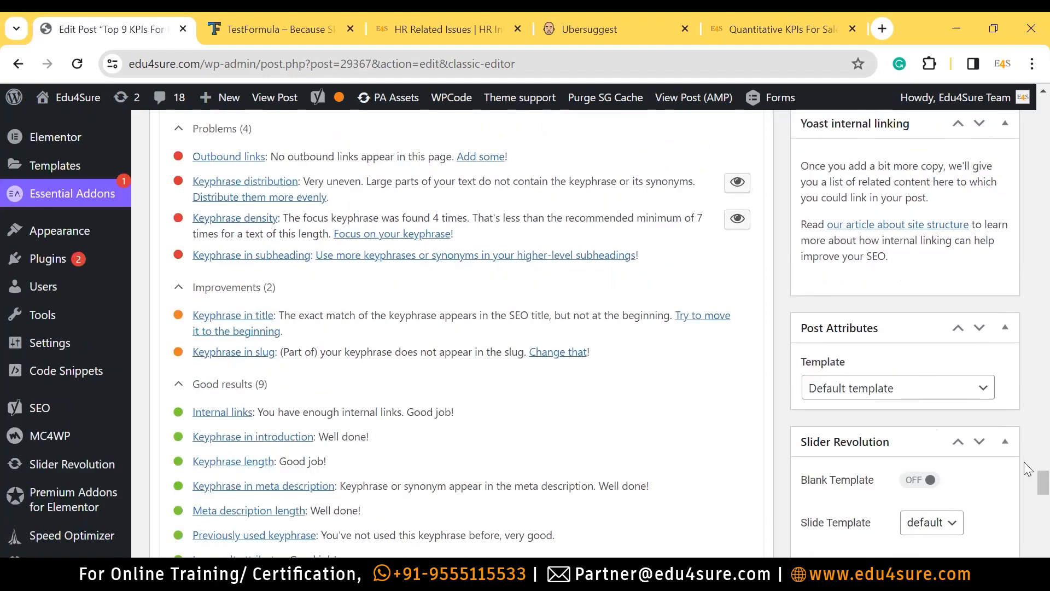
{"action": "scroll", "coordinate": [1026, 459], "scroll_direction": "up", "scroll_amount": 3}
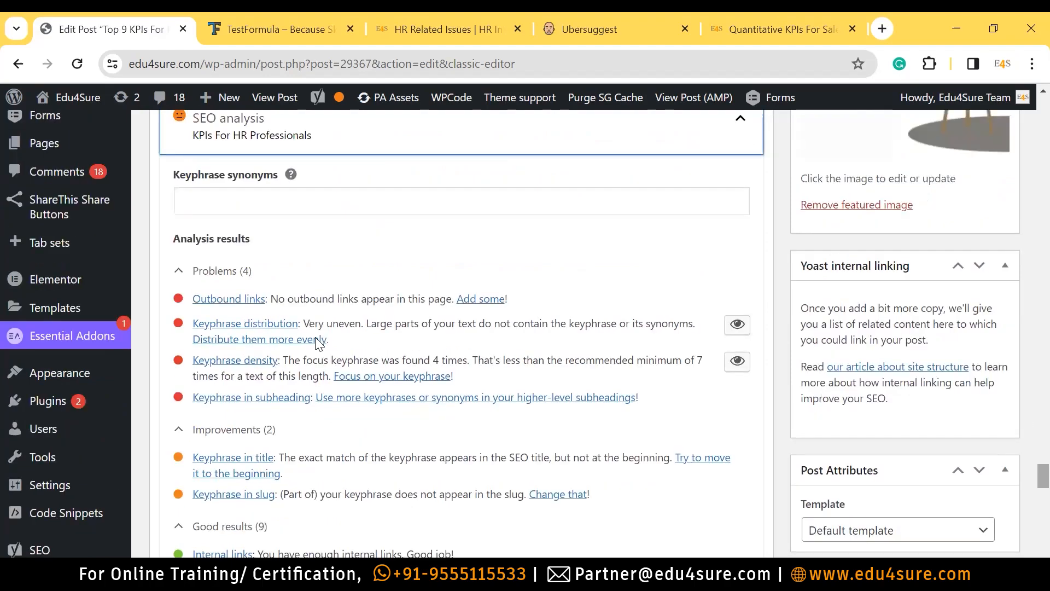
{"action": "mouse_move", "coordinate": [1041, 474]}
{"action": "left_mouse_down"}
{"action": "mouse_move", "coordinate": [1042, 504]}
{"action": "mouse_move", "coordinate": [1041, 486]}
{"action": "left_mouse_up"}
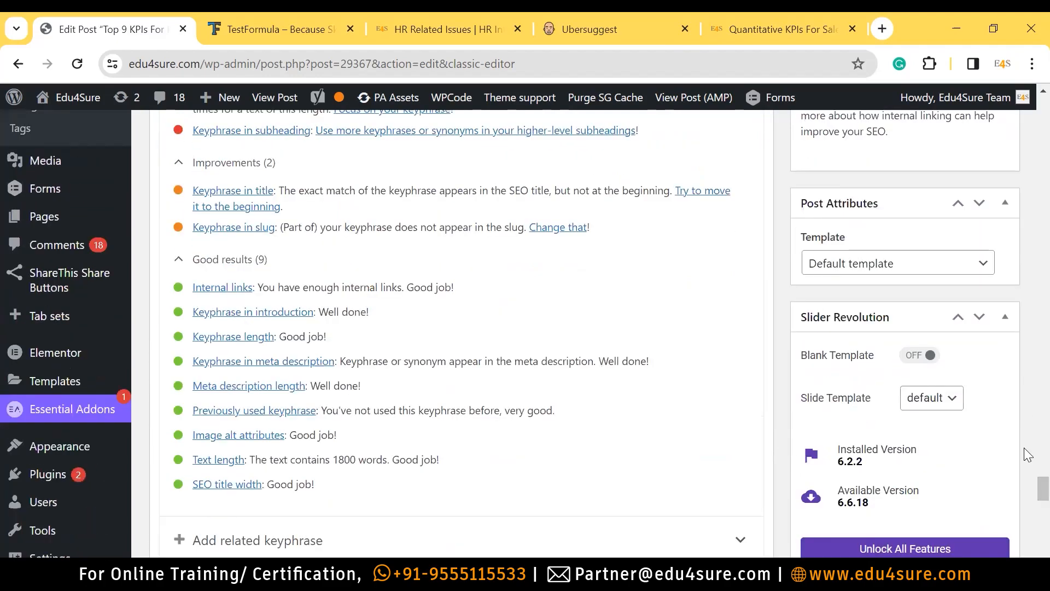
{"action": "scroll", "coordinate": [1028, 494], "scroll_direction": "up", "scroll_amount": 1}
{"action": "scroll", "coordinate": [1029, 493], "scroll_direction": "up", "scroll_amount": 2}
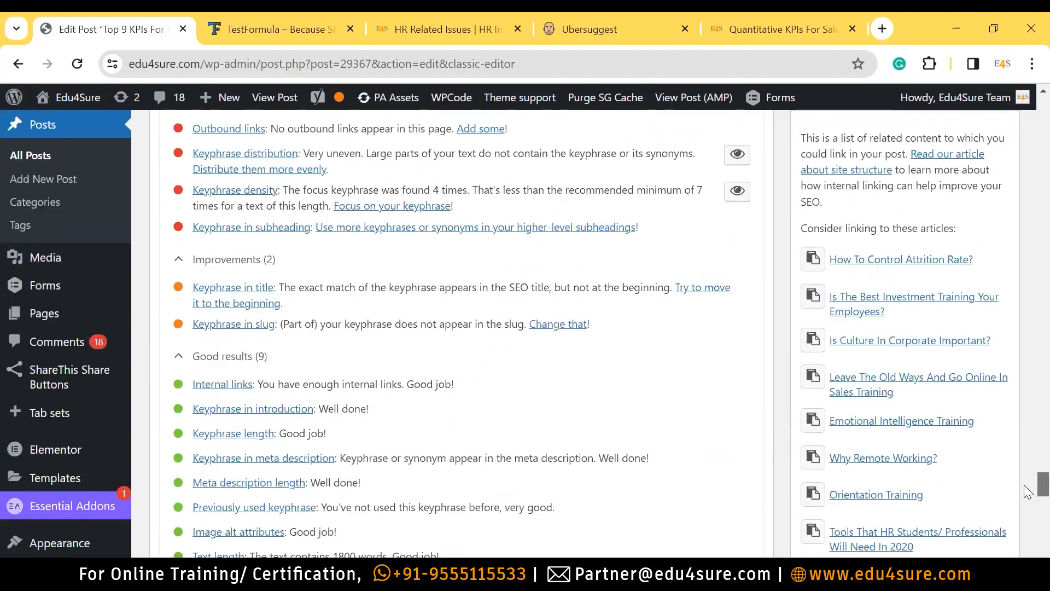
{"action": "scroll", "coordinate": [1028, 493], "scroll_direction": "up", "scroll_amount": 1}
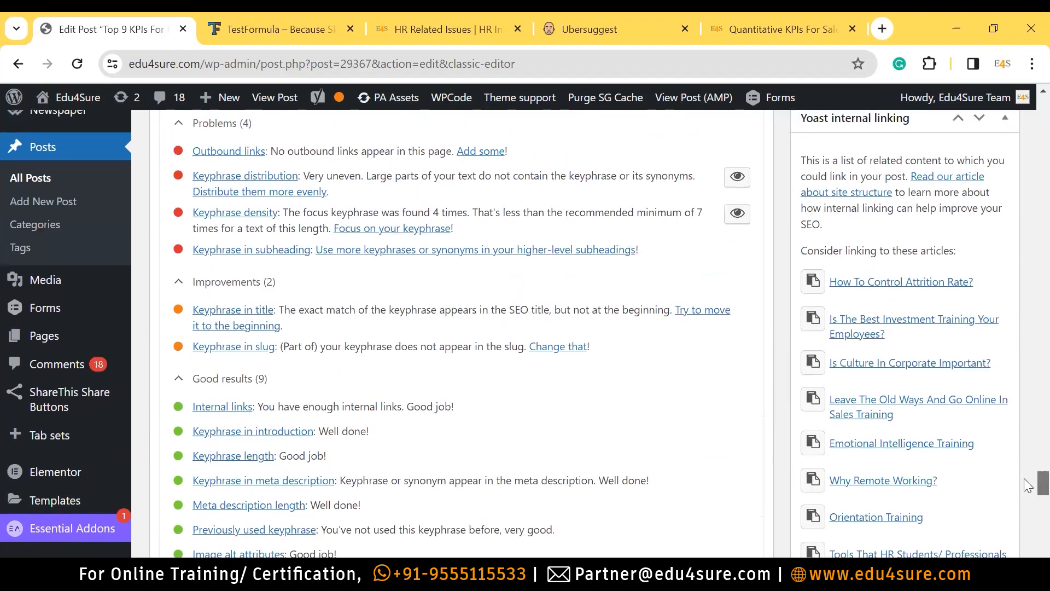
Look through the post body from the conclusion up to the introduction and the "TOP 9 KPIs for HR Professionals" line for keyphrase use
{"action": "scroll", "coordinate": [1029, 468], "scroll_direction": "up", "scroll_amount": 15}
{"action": "scroll", "coordinate": [1024, 358], "scroll_direction": "up", "scroll_amount": 10}
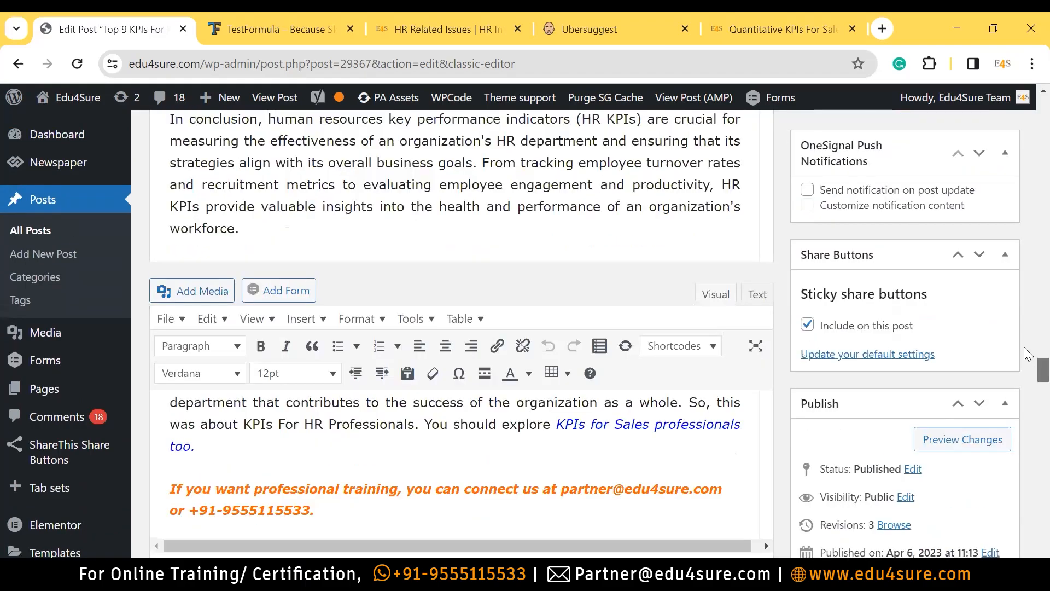
{"action": "scroll", "coordinate": [1028, 312], "scroll_direction": "up", "scroll_amount": 15}
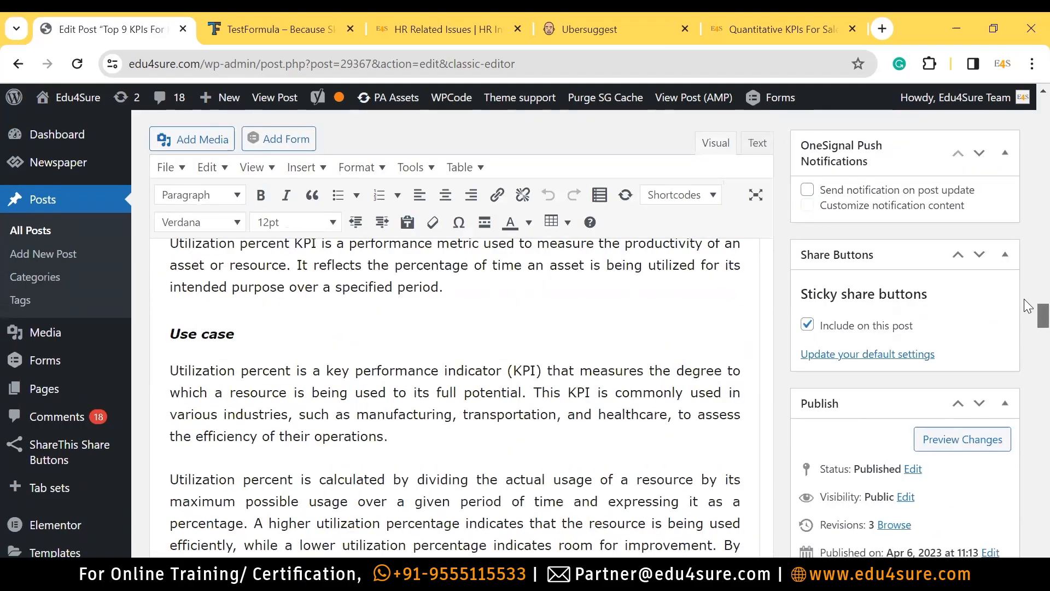
{"action": "scroll", "coordinate": [1028, 278], "scroll_direction": "up", "scroll_amount": 10}
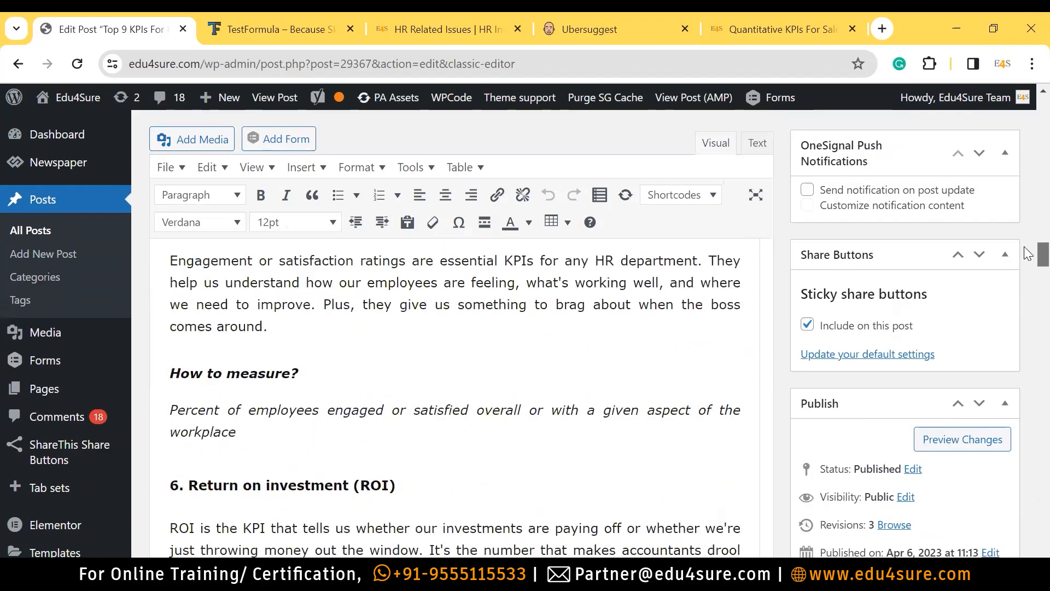
{"action": "scroll", "coordinate": [1028, 241], "scroll_direction": "up", "scroll_amount": 4}
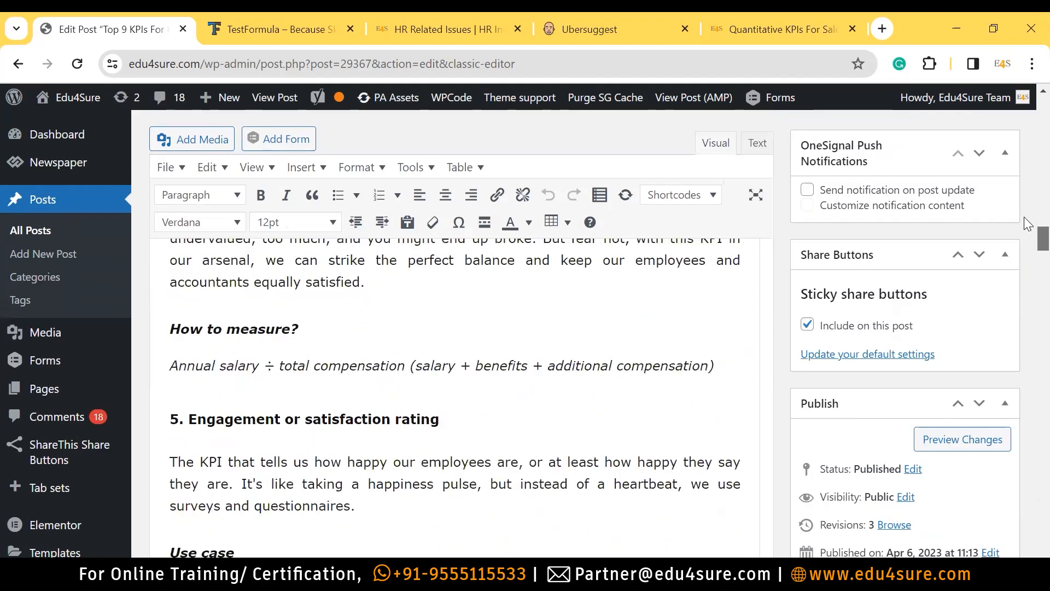
{"action": "scroll", "coordinate": [1028, 219], "scroll_direction": "up", "scroll_amount": 8}
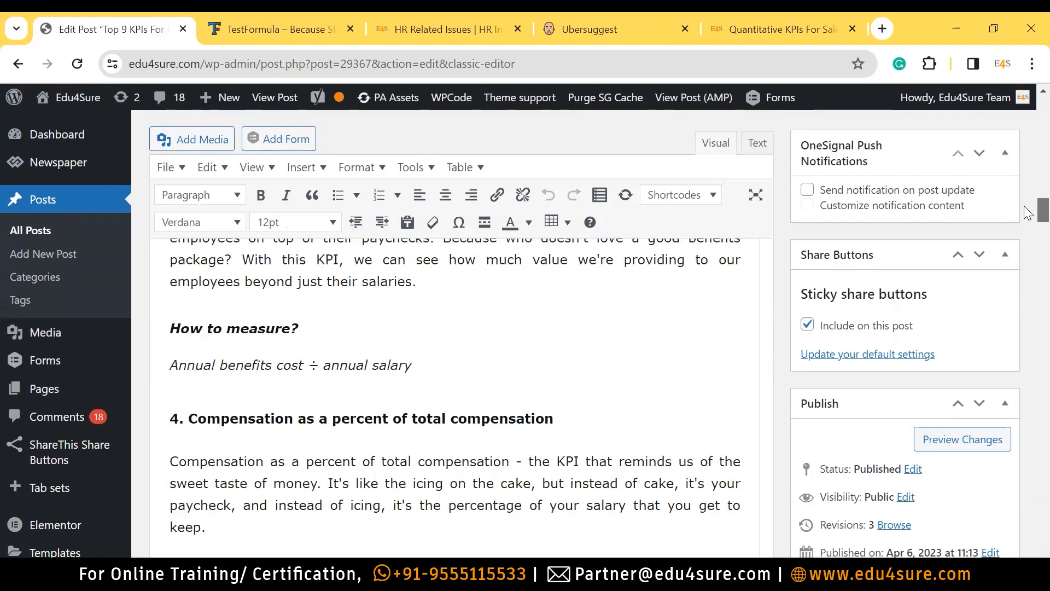
{"action": "scroll", "coordinate": [1028, 212], "scroll_direction": "up", "scroll_amount": 4}
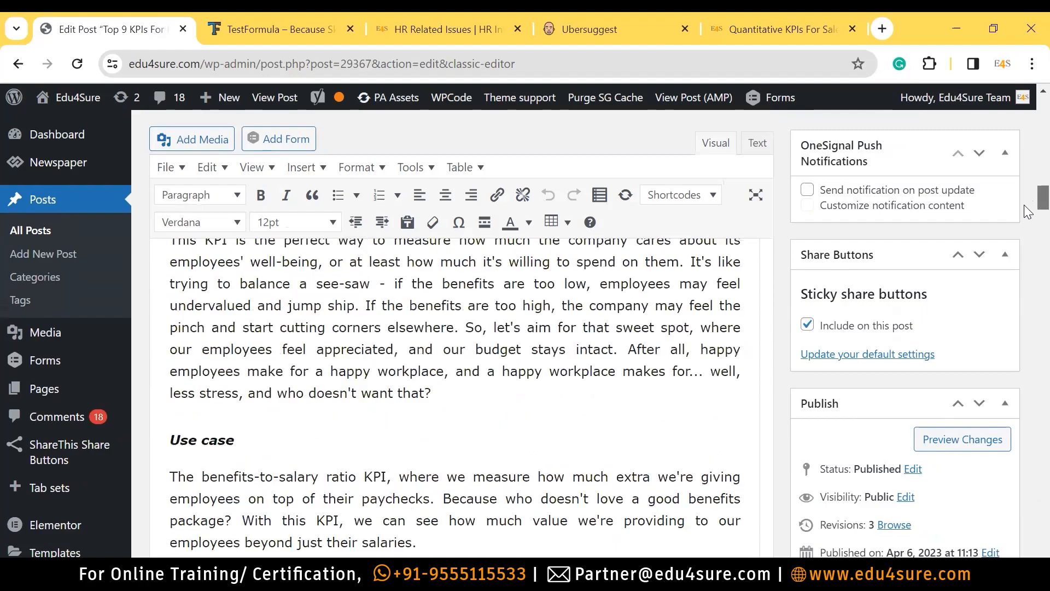
{"action": "scroll", "coordinate": [1028, 212], "scroll_direction": "down", "scroll_amount": 3}
{"action": "scroll", "coordinate": [1024, 177], "scroll_direction": "up", "scroll_amount": 3}
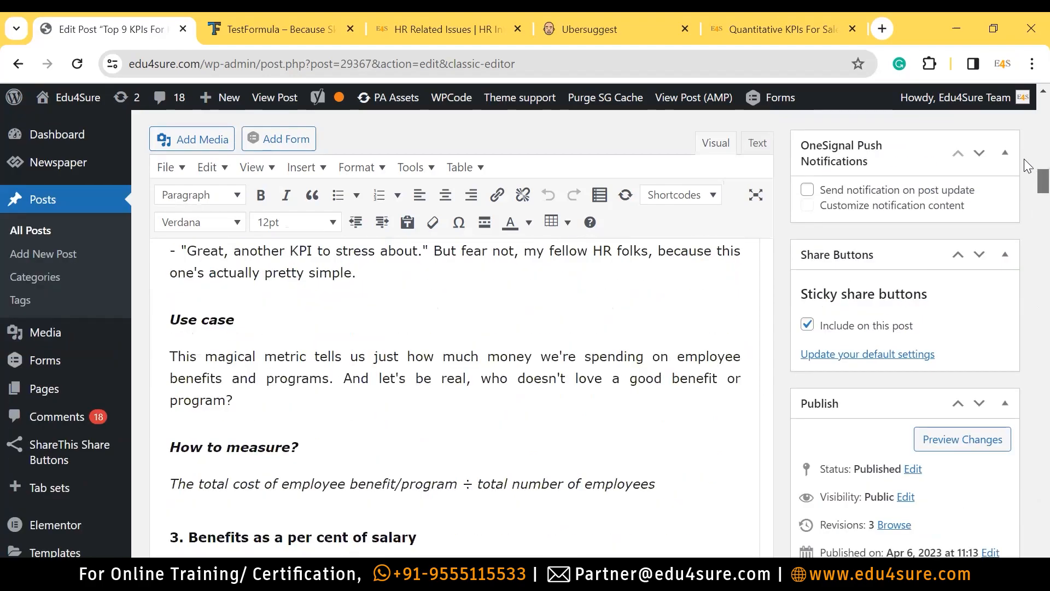
{"action": "scroll", "coordinate": [1024, 158], "scroll_direction": "up", "scroll_amount": 4}
{"action": "scroll", "coordinate": [1025, 120], "scroll_direction": "up", "scroll_amount": 5}
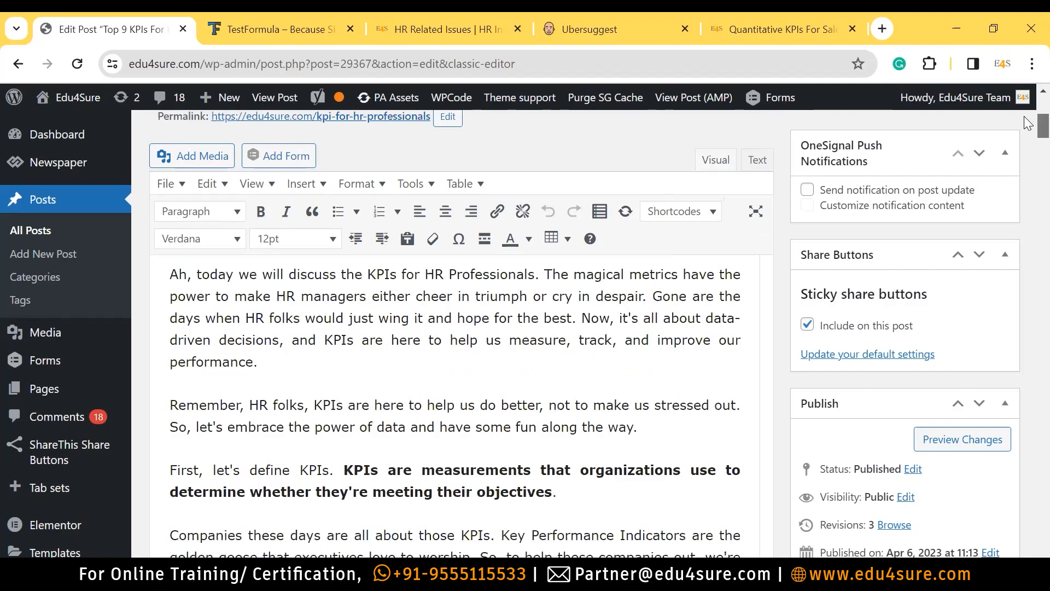
{"action": "scroll", "coordinate": [1024, 120], "scroll_direction": "up", "scroll_amount": 3}
{"action": "scroll", "coordinate": [1027, 123], "scroll_direction": "down", "scroll_amount": 1}
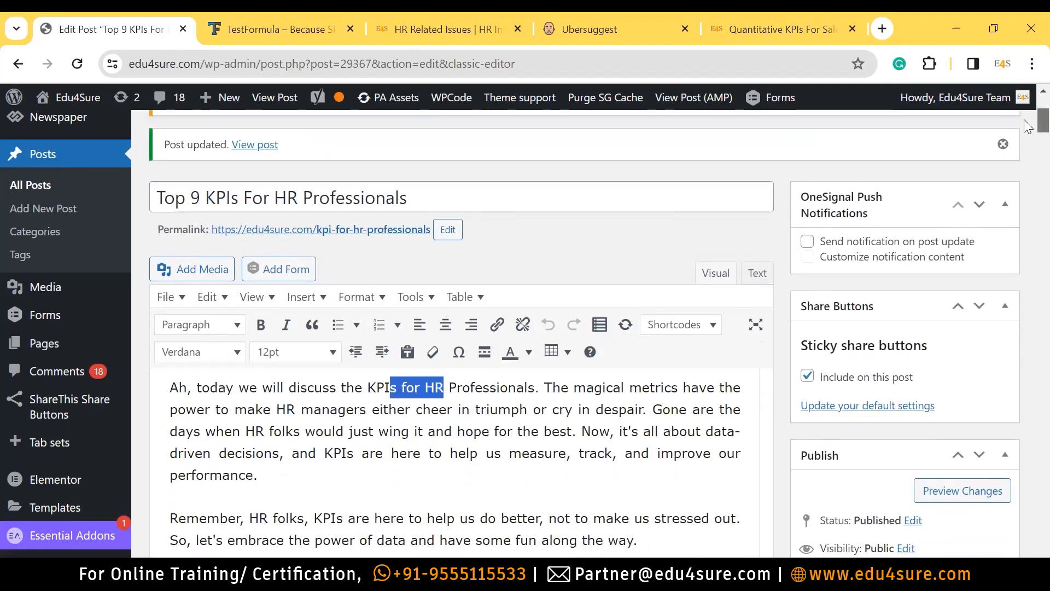
{"action": "scroll", "coordinate": [1027, 127], "scroll_direction": "down", "scroll_amount": 5}
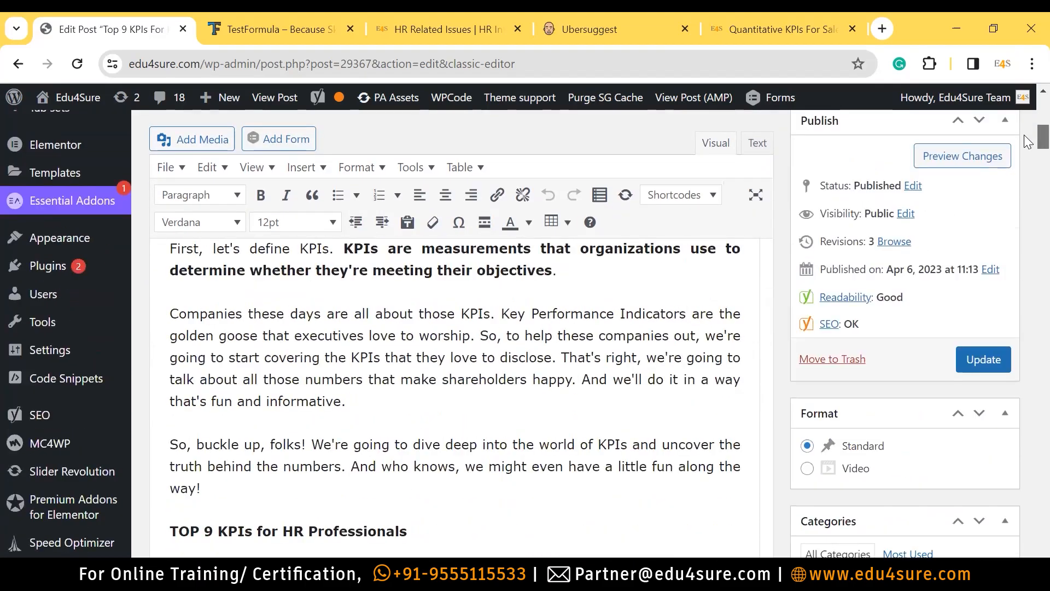
{"action": "scroll", "coordinate": [1024, 136], "scroll_direction": "down", "scroll_amount": 2}
{"action": "scroll", "coordinate": [1027, 147], "scroll_direction": "down", "scroll_amount": 1}
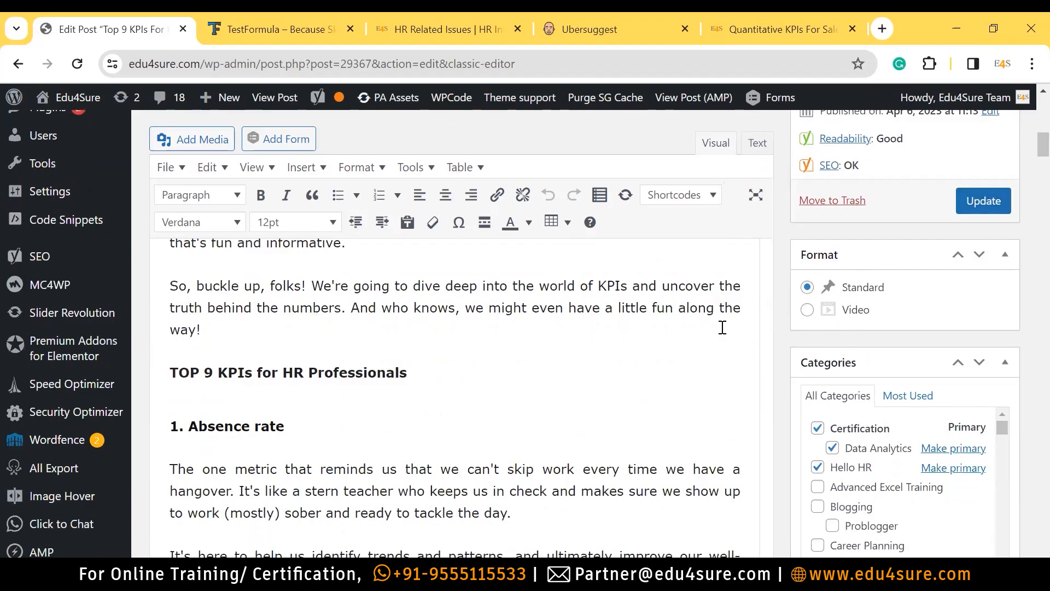
Check which paragraph or heading style is applied to the "TOP 9 KPIs for HR Professionals" line
{"action": "left_click", "coordinate": [414, 374]}
{"action": "left_click_drag", "start_coordinate": [426, 376], "coordinate": [168, 380]}
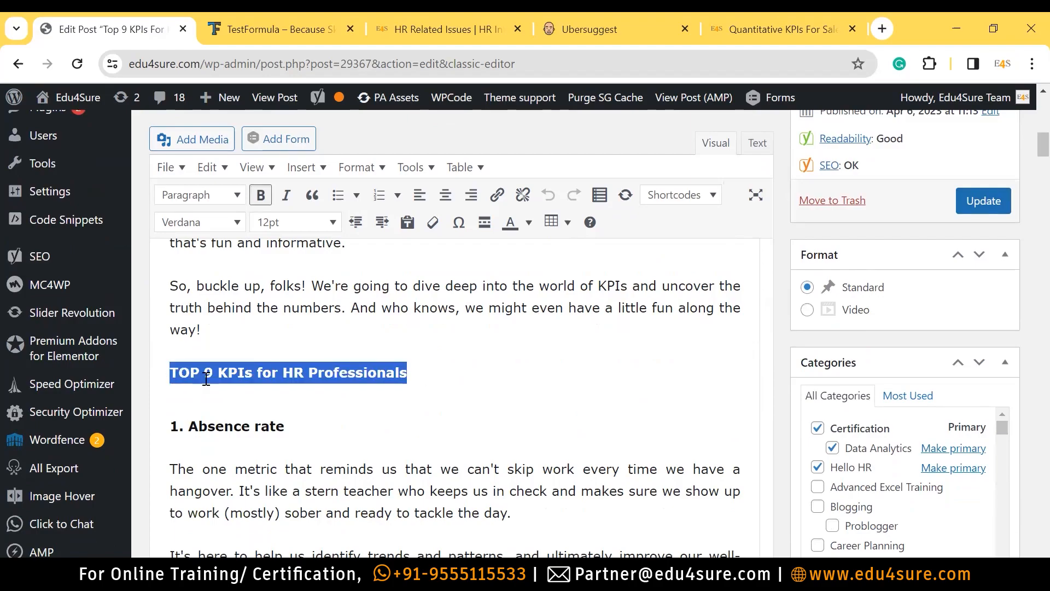
{"action": "left_click", "coordinate": [238, 198]}
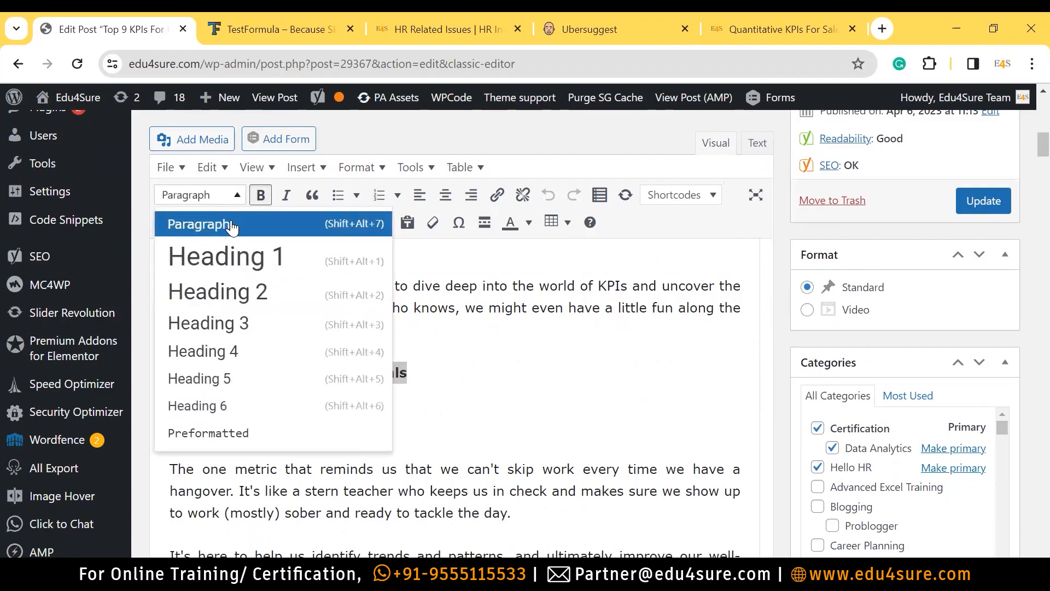
{"action": "key", "text": "Escape"}
{"action": "left_click", "coordinate": [452, 377]}
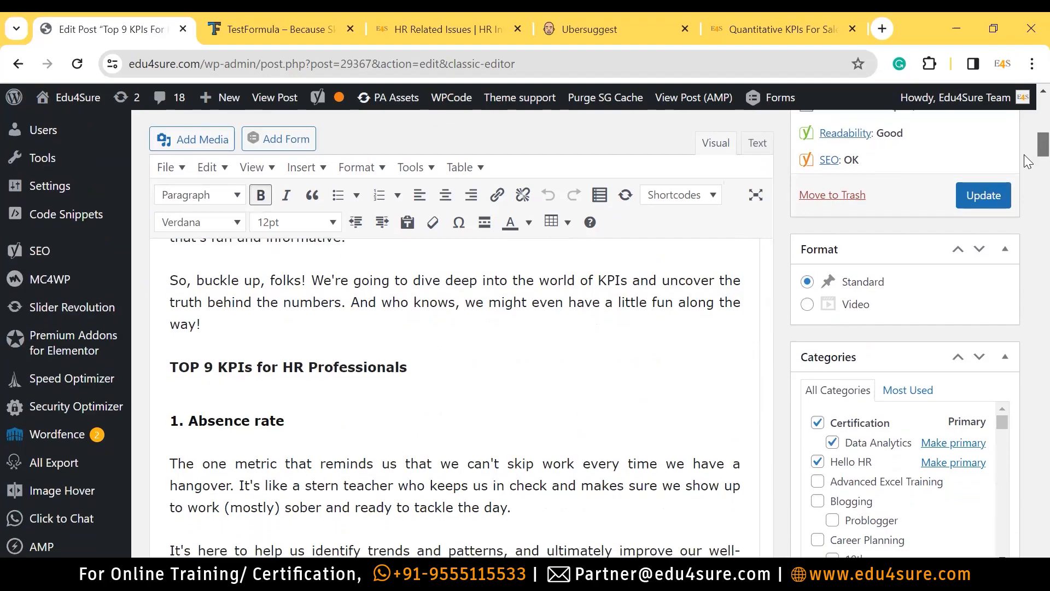
Check the heading style of "1. Absence rate" and examine that section's text down to "2. Benefit or program costs per employee"
{"action": "scroll", "coordinate": [1028, 157], "scroll_direction": "down", "scroll_amount": 2}
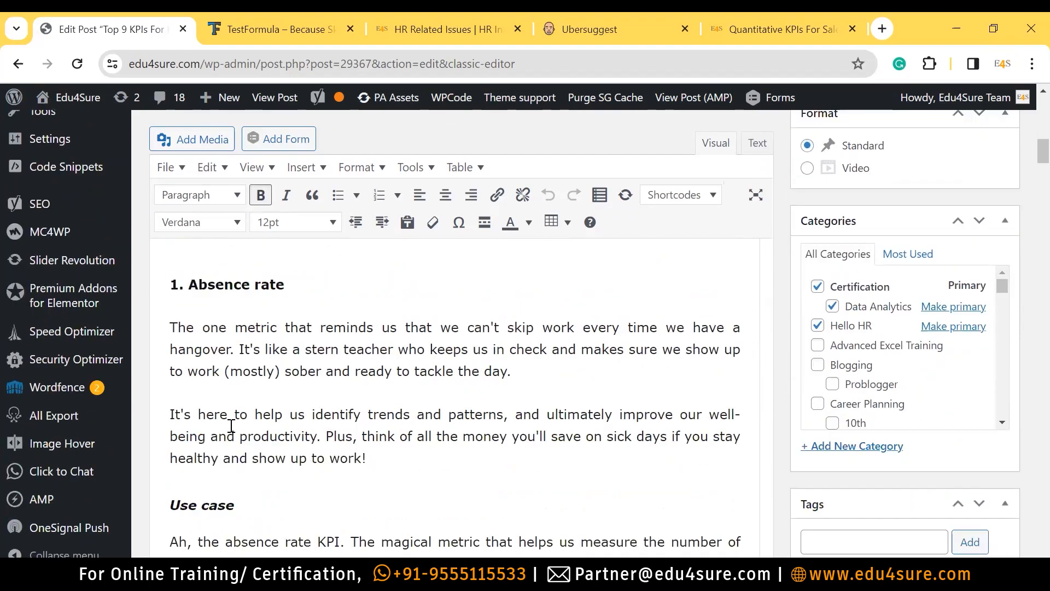
{"action": "left_click_drag", "start_coordinate": [184, 288], "coordinate": [290, 296]}
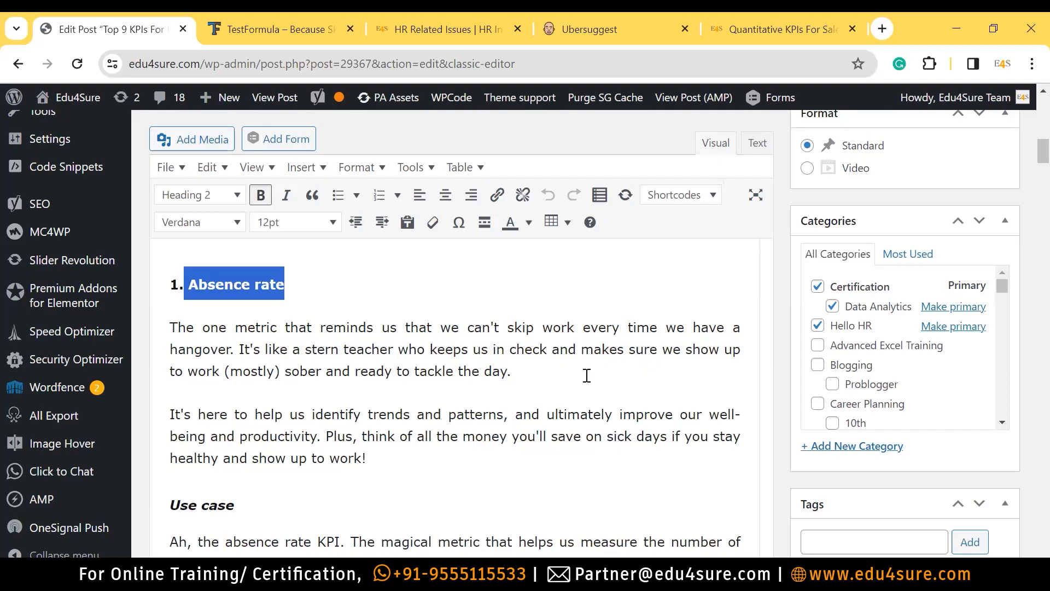
{"action": "left_click", "coordinate": [385, 458]}
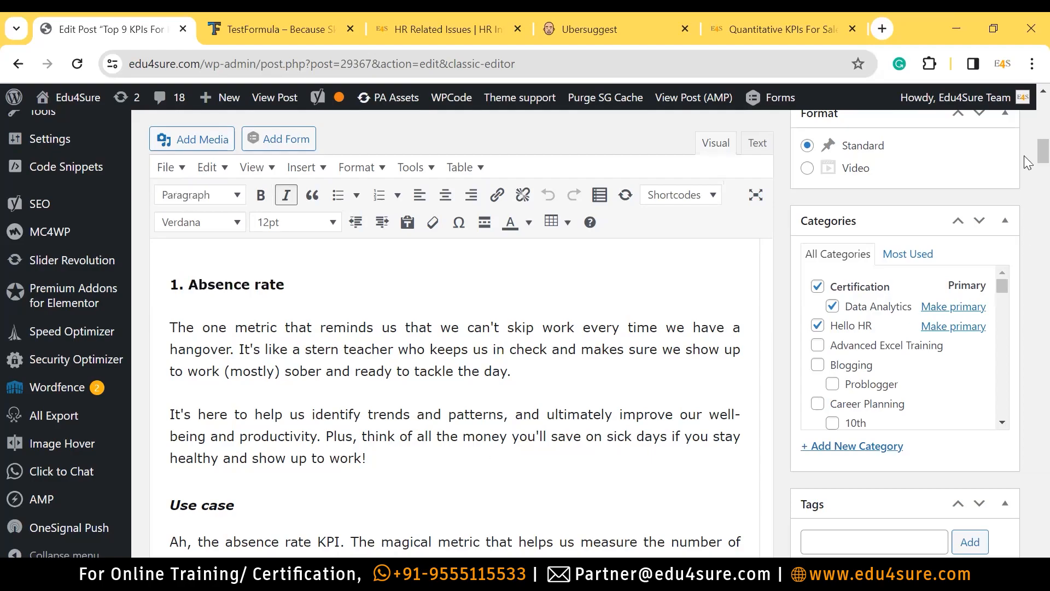
{"action": "scroll", "coordinate": [1028, 167], "scroll_direction": "down", "scroll_amount": 3}
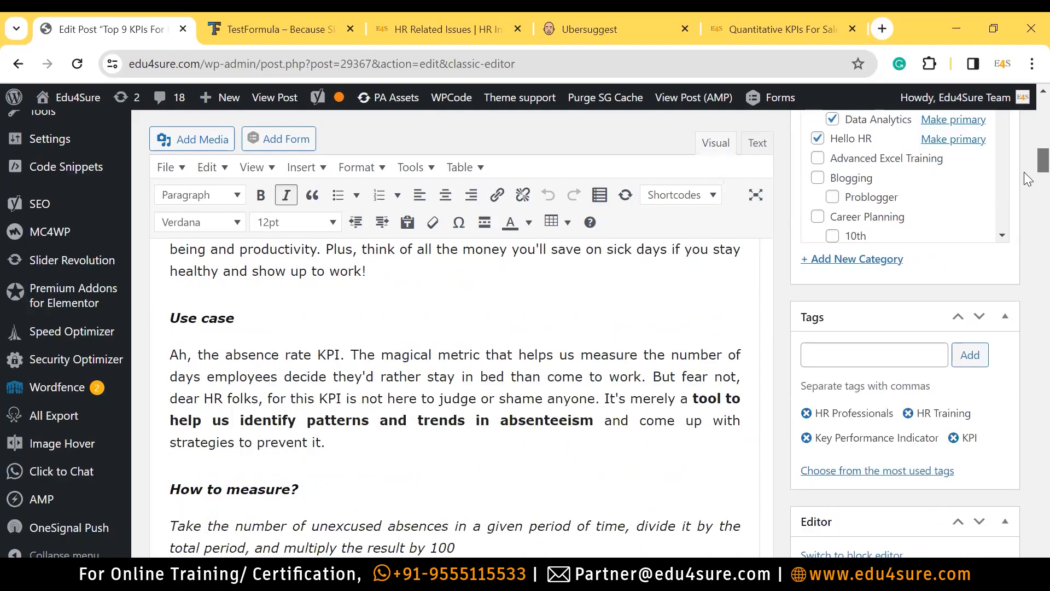
{"action": "scroll", "coordinate": [1027, 175], "scroll_direction": "down", "scroll_amount": 3}
{"action": "scroll", "coordinate": [1028, 180], "scroll_direction": "up", "scroll_amount": 1}
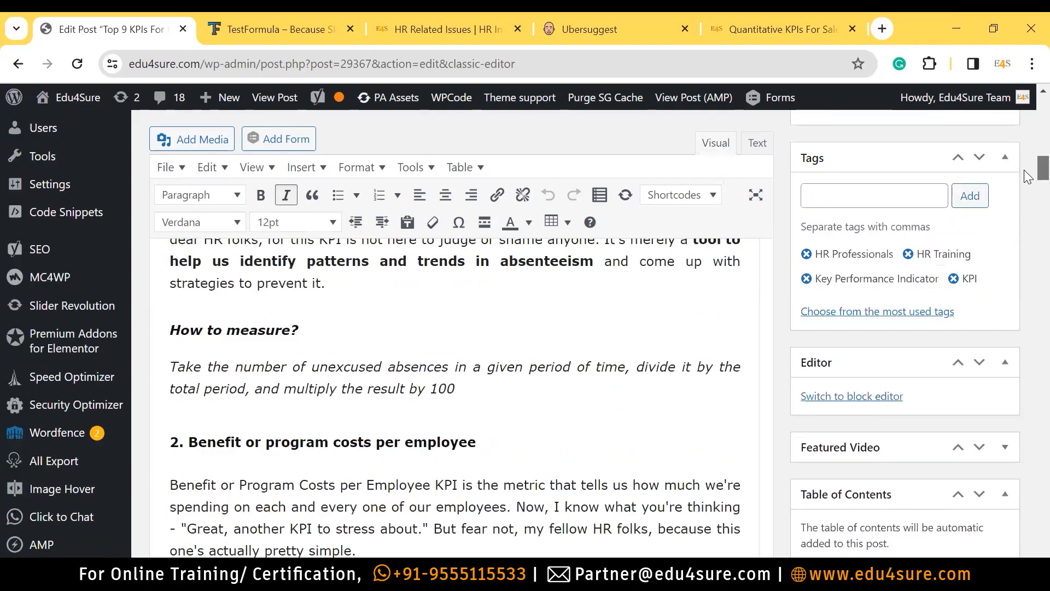
{"action": "left_click", "coordinate": [367, 306]}
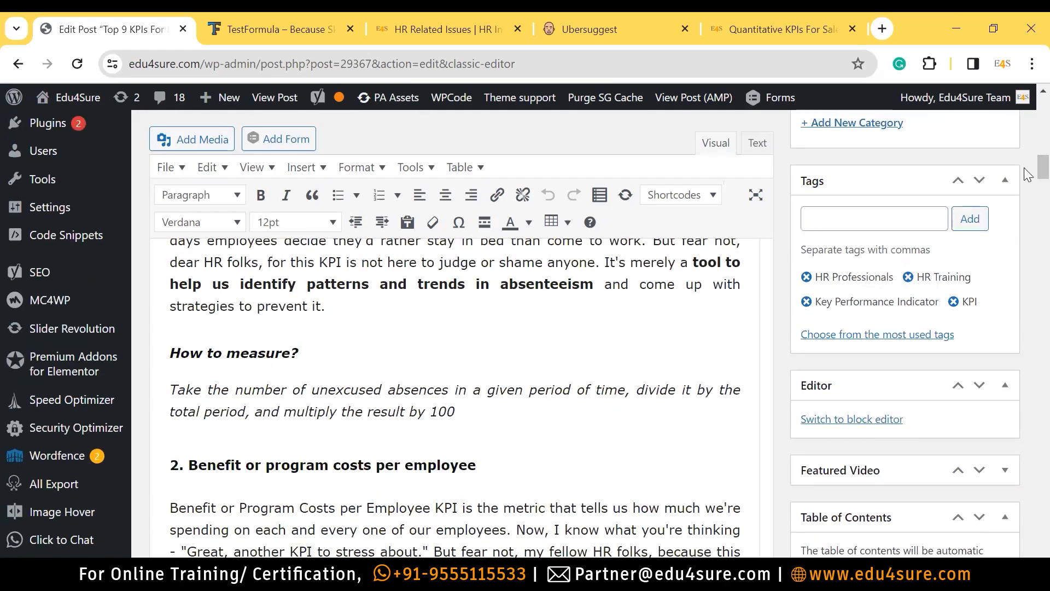
{"action": "scroll", "coordinate": [1028, 174], "scroll_direction": "up", "scroll_amount": 4}
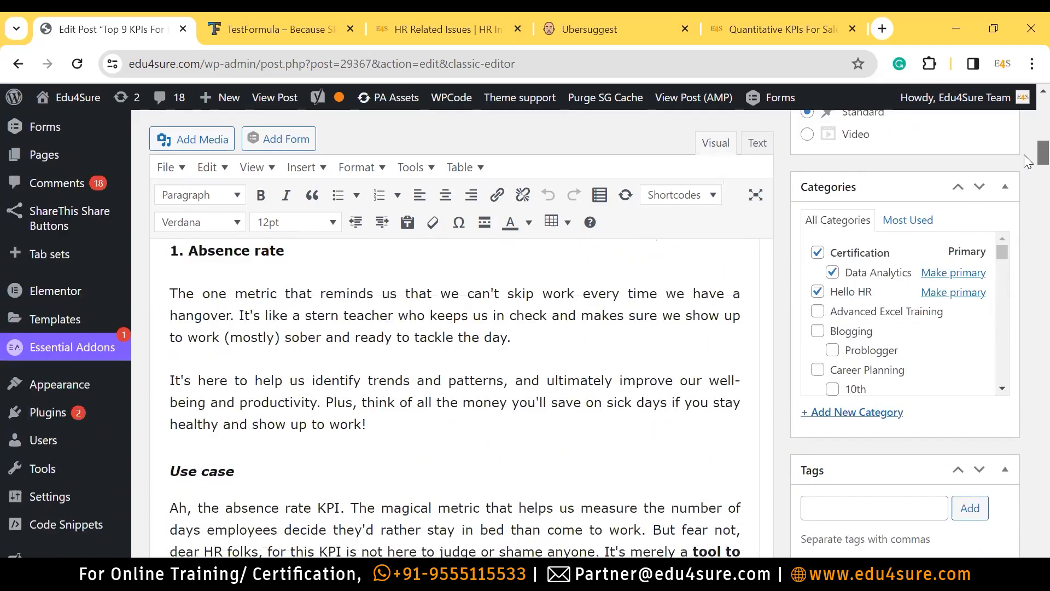
Insert "The very first" at the start of the opening paragraph under "1. Absence rate"
{"action": "left_click_drag", "start_coordinate": [1025, 155], "coordinate": [1025, 154]}
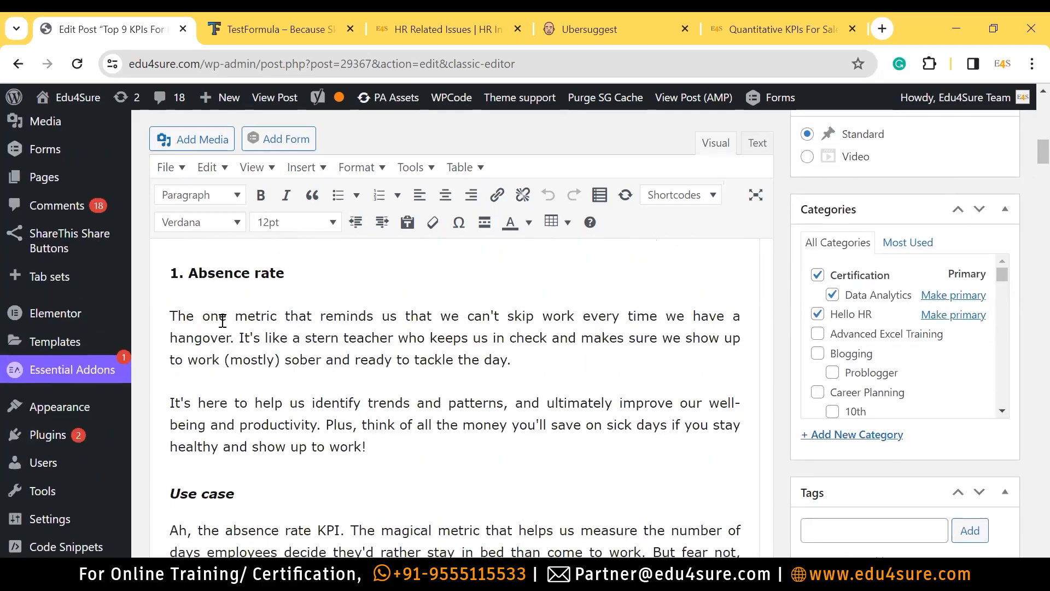
{"action": "left_click", "coordinate": [173, 313]}
{"action": "type", "text": "The very f"}
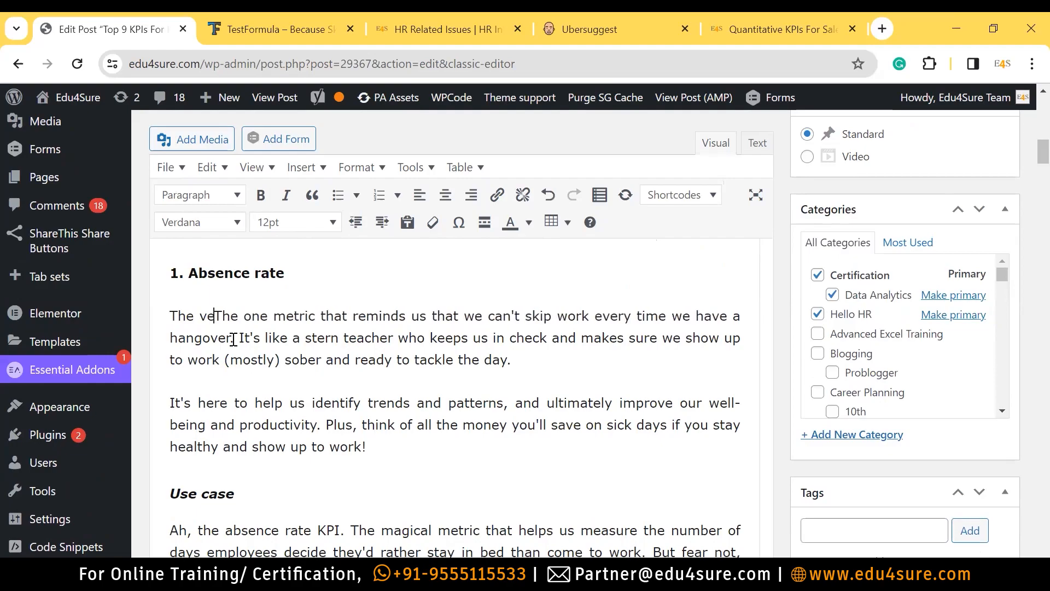
{"action": "type", "text": "irst"}
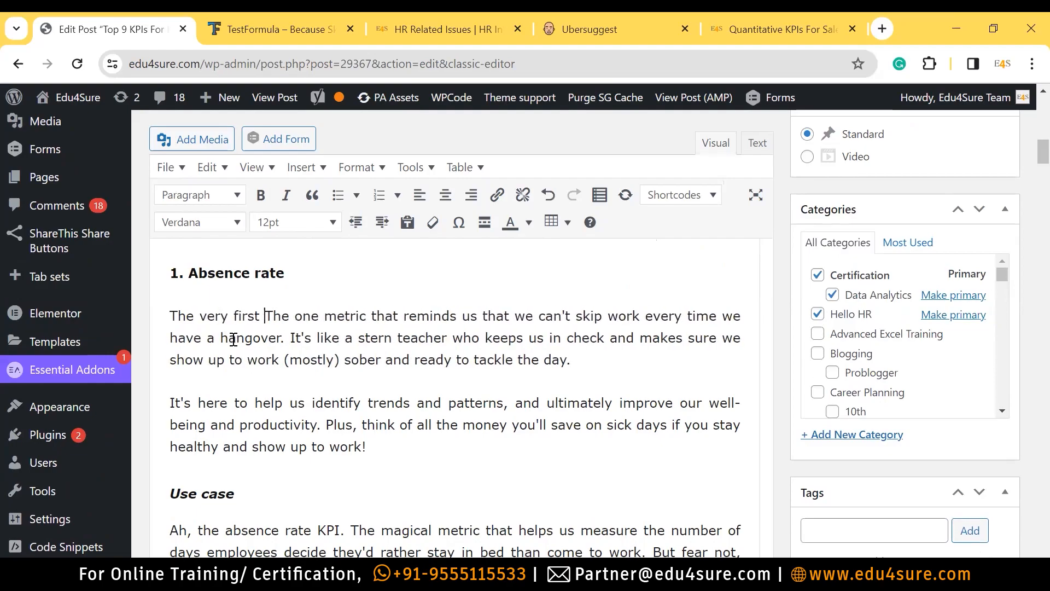
{"action": "type", "text": "https://edu4sure.com/quantitative-kpi-sales"}
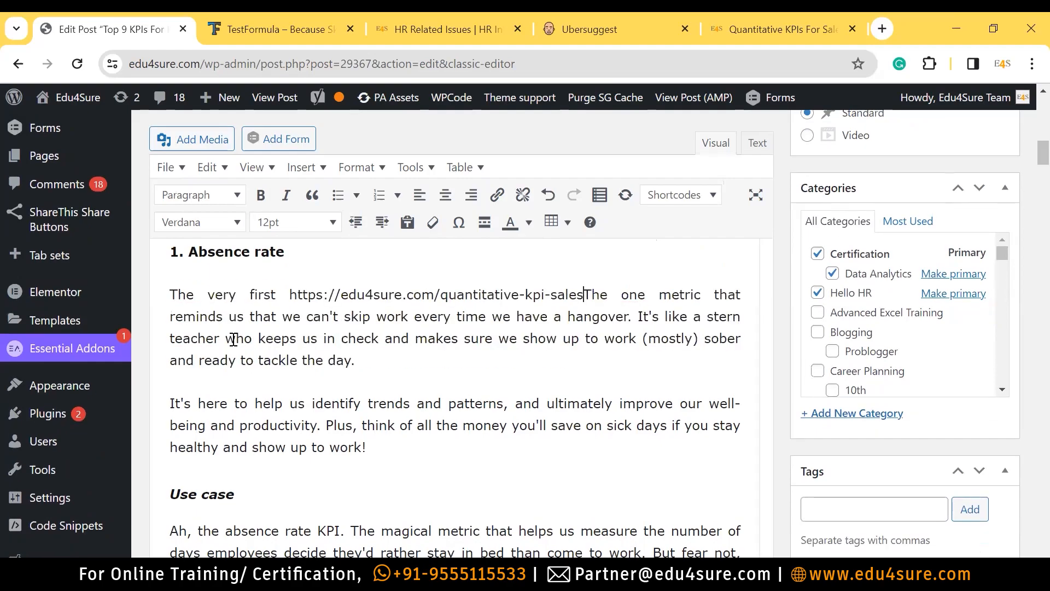
{"action": "key", "text": "BackSpace"}
{"action": "key", "text": "BackSpace"}
{"action": "key", "text": "BackSpace"}
{"action": "key", "text": "BackSpace"}
{"action": "key", "text": "BackSpace"}
{"action": "key", "text": "BackSpace"}
{"action": "key", "text": "BackSpace"}
{"action": "key", "text": "BackSpace"}
{"action": "key", "text": "BackSpace"}
{"action": "key", "text": "BackSpace"}
{"action": "key", "text": "BackSpace"}
{"action": "key", "text": "BackSpace"}
{"action": "key", "text": "BackSpace"}
{"action": "key", "text": "BackSpace"}
{"action": "key", "text": "BackSpace"}
{"action": "key", "text": "BackSpace"}
{"action": "key", "text": "BackSpace"}
{"action": "key", "text": "BackSpace"}
{"action": "key", "text": "BackSpace"}
{"action": "key", "text": "BackSpace"}
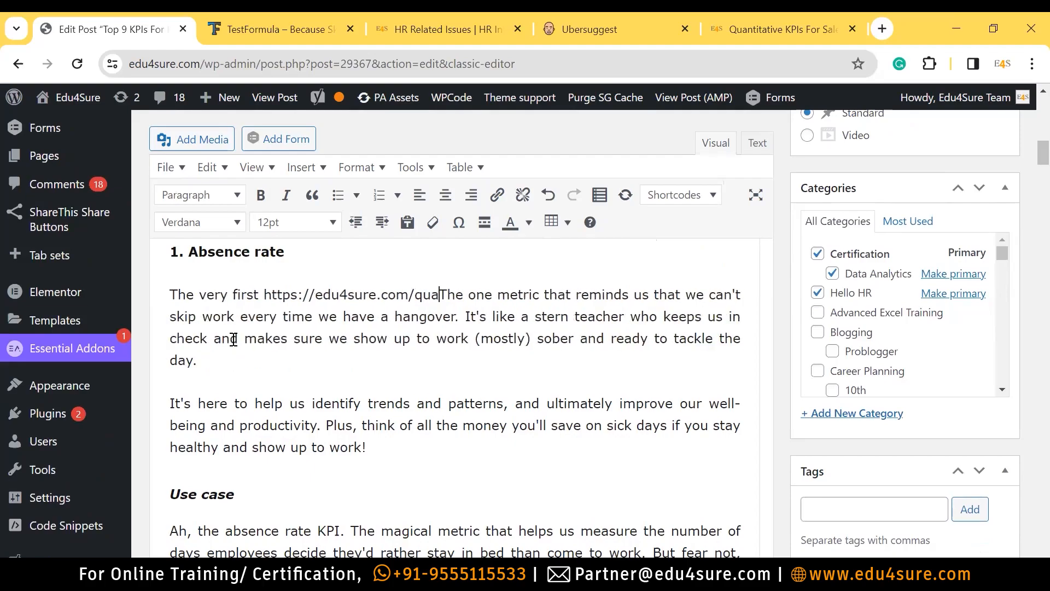
{"action": "key", "text": "BackSpace"}
{"action": "key", "text": "BackSpace"}
{"action": "key", "text": "BackSpace"}
{"action": "key", "text": "BackSpace"}
{"action": "key", "text": "BackSpace"}
{"action": "key", "text": "BackSpace"}
{"action": "key", "text": "BackSpace"}
{"action": "key", "text": "BackSpace"}
{"action": "key", "text": "BackSpace"}
{"action": "key", "text": "BackSpace"}
{"action": "key", "text": "BackSpace"}
{"action": "key", "text": "BackSpace"}
{"action": "key", "text": "BackSpace"}
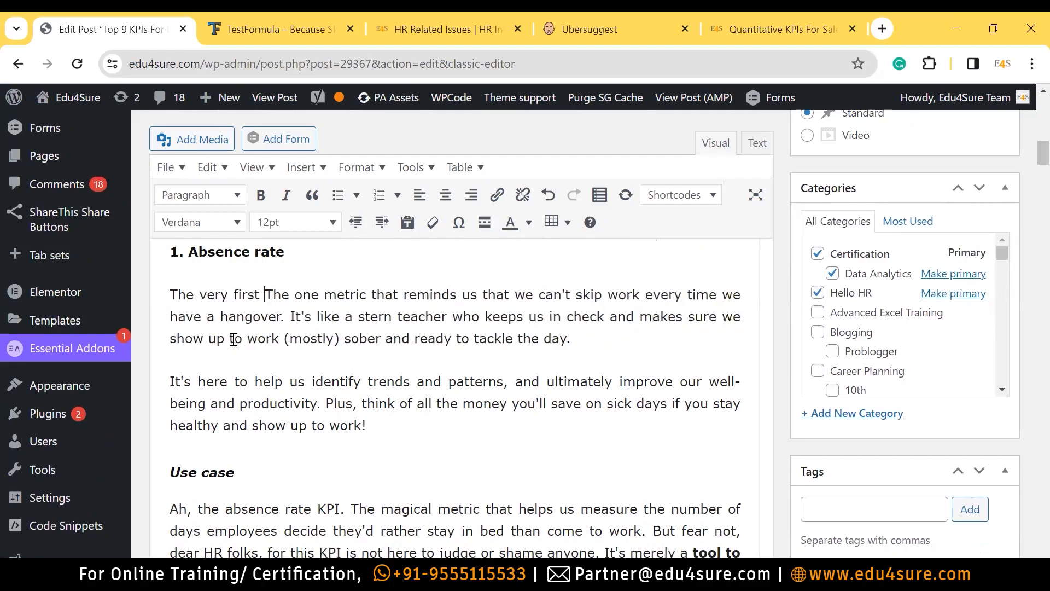
Add the keyphrase "KPI for HR Professionals" after "The very first" in the Absence rate paragraph
{"action": "type", "text": "KPI for H"}
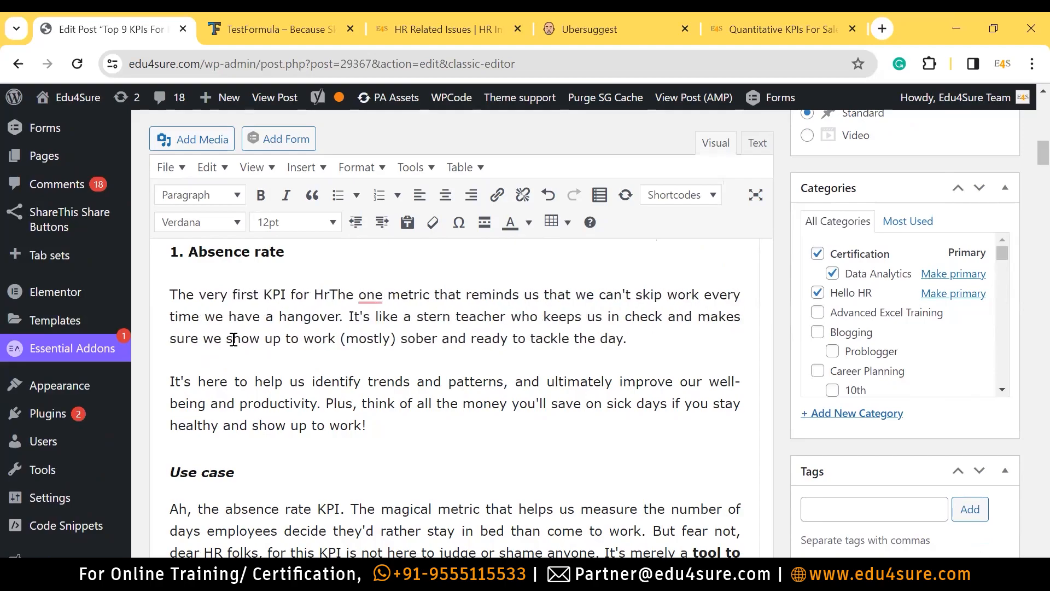
{"action": "type", "text": "R Pro"}
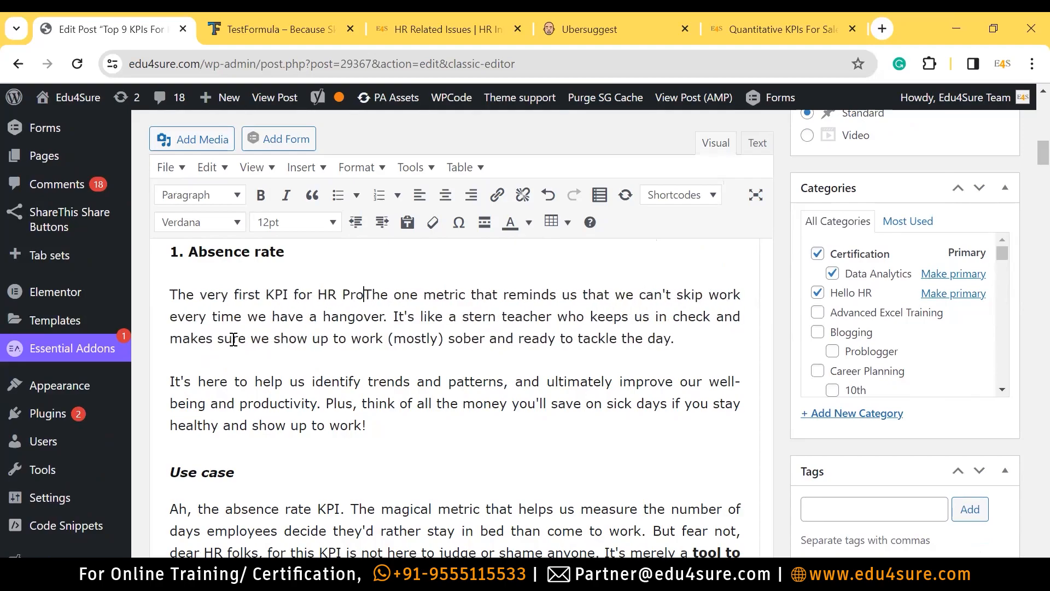
{"action": "type", "text": "fessionb"}
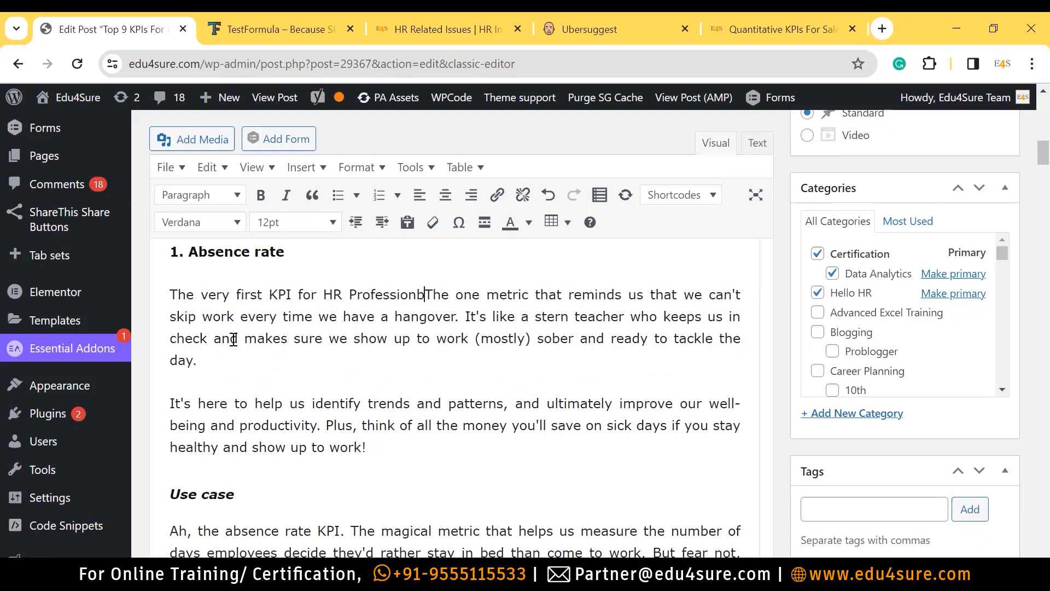
{"action": "key", "text": "BackSpace"}
{"action": "key", "text": "BackSpace"}
{"action": "key", "text": "BackSpace"}
{"action": "key", "text": "BackSpace"}
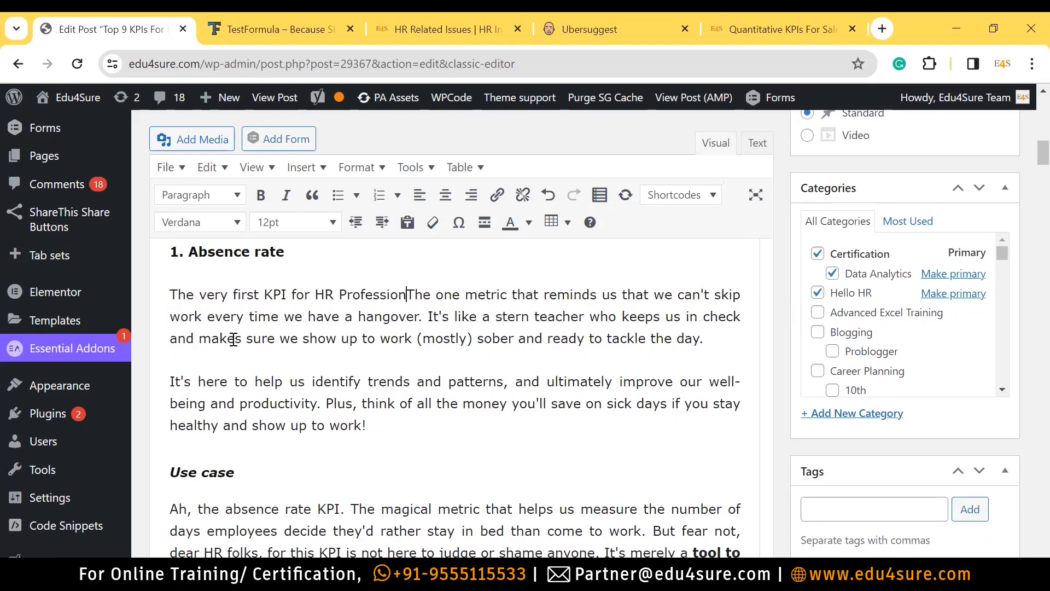
{"action": "type", "text": "als"}
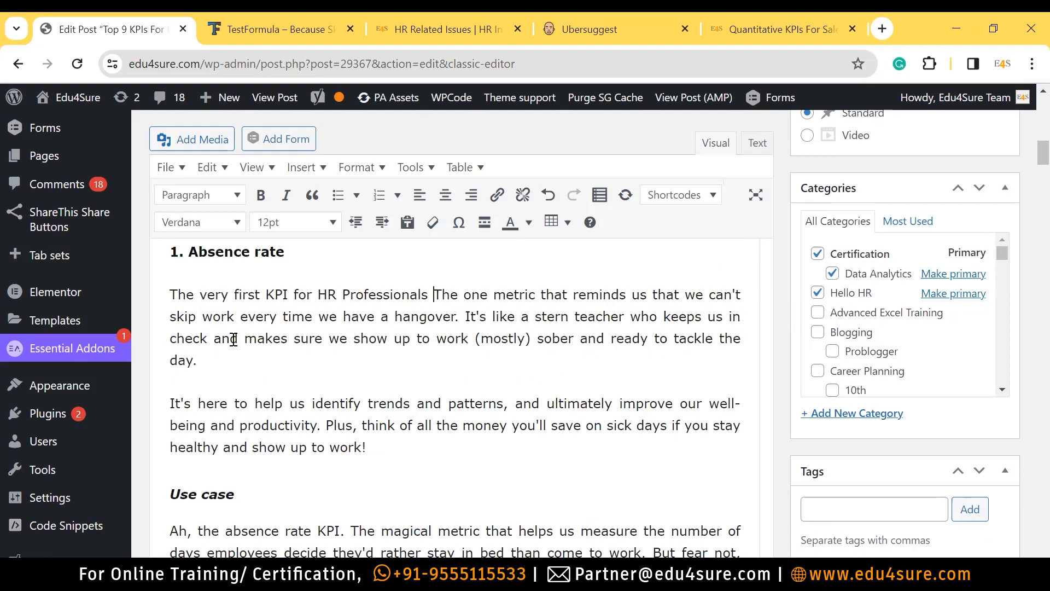
{"action": "type", "text": " we wo"}
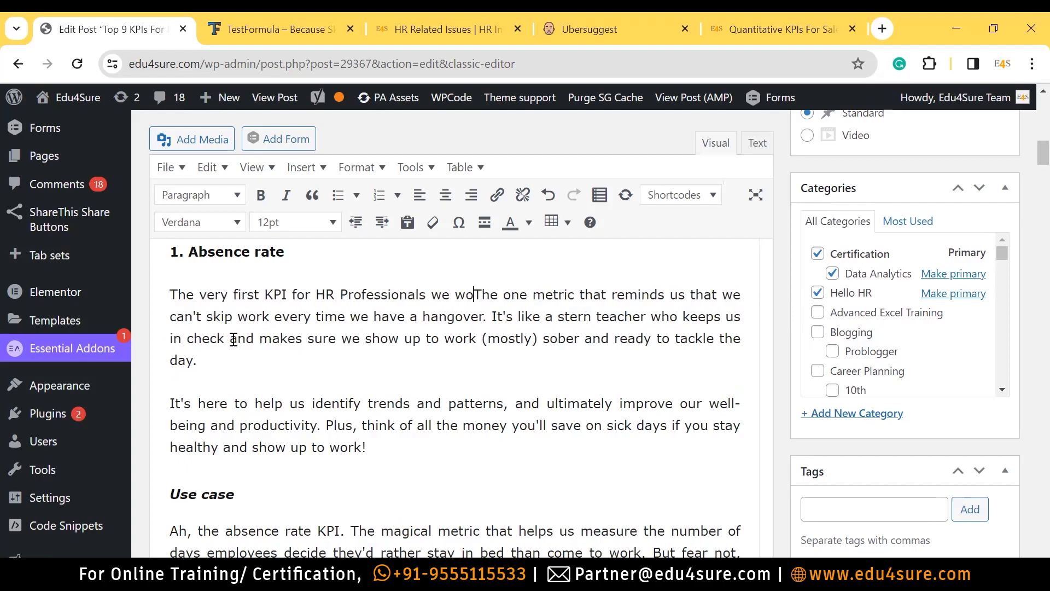
{"action": "type", "text": "uld"}
{"action": "key", "text": "BackSpace"}
{"action": "key", "text": "BackSpace"}
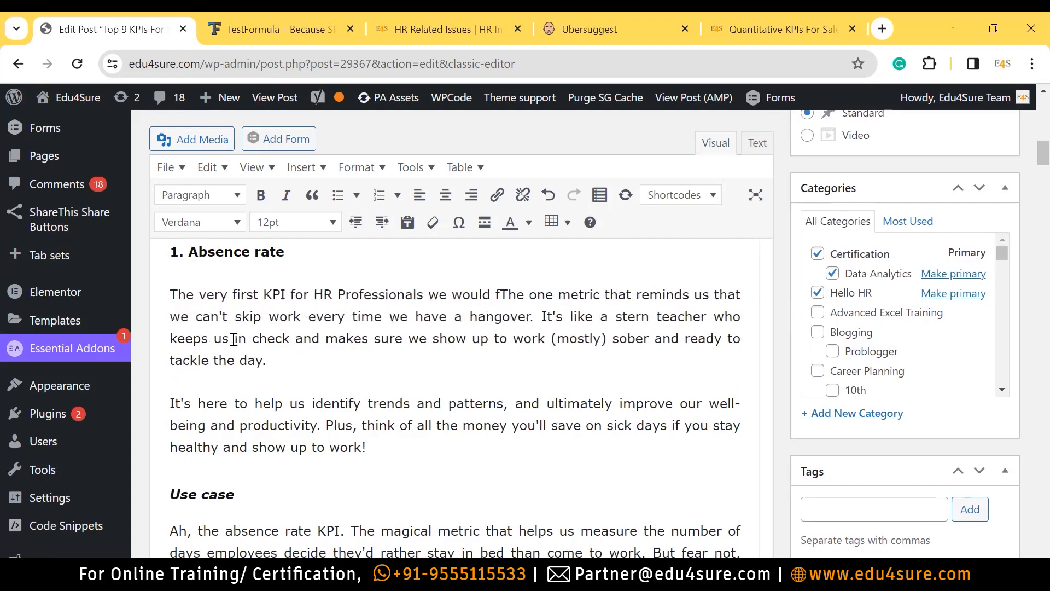
{"action": "key", "text": "BackSpace"}
{"action": "key", "text": "BackSpace"}
{"action": "key", "text": "BackSpace"}
{"action": "key", "text": "BackSpace"}
{"action": "key", "text": "BackSpace"}
{"action": "key", "text": "BackSpace"}
{"action": "key", "text": "BackSpace"}
{"action": "key", "text": "BackSpace"}
{"action": "key", "text": "BackSpace"}
{"action": "key", "text": "BackSpace"}
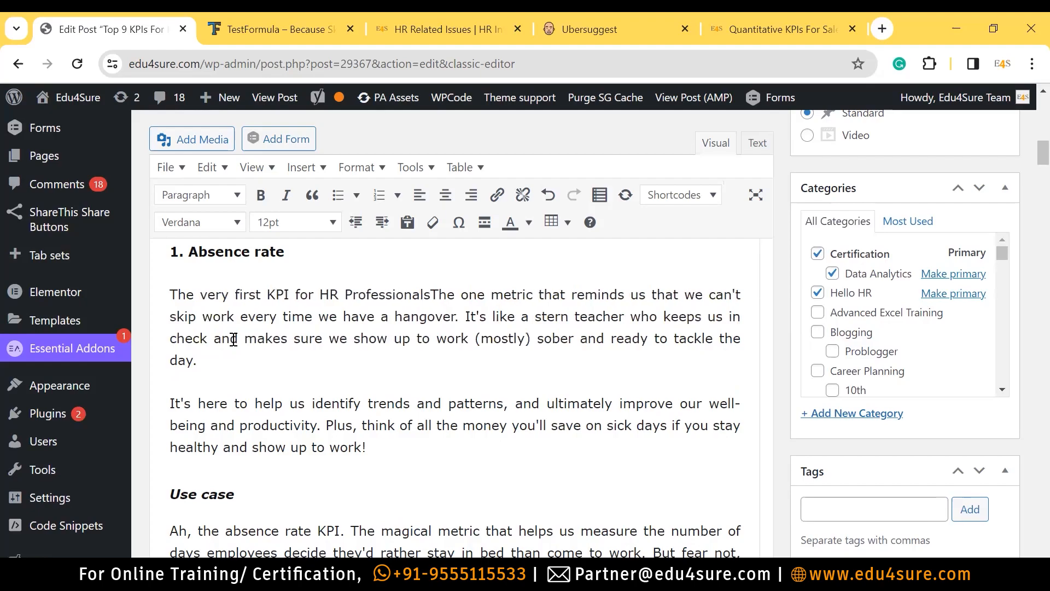
End the new Absence rate sentence with a period and begin it with "let's take Absence rate is one of"
{"action": "type", "text": "."}
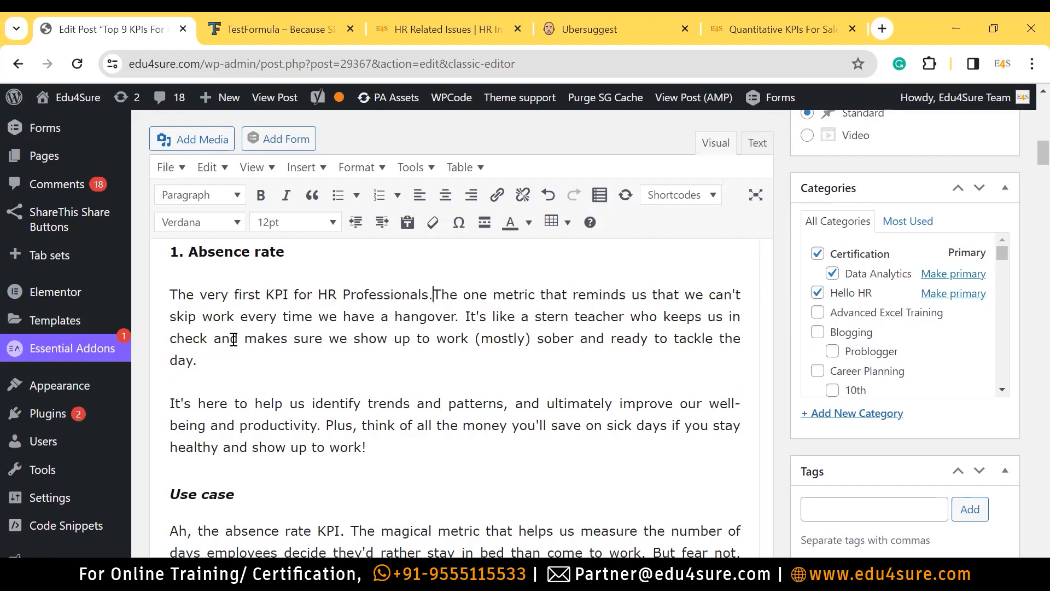
{"action": "left_click", "coordinate": [170, 295]}
{"action": "type", "text": "let's take "}
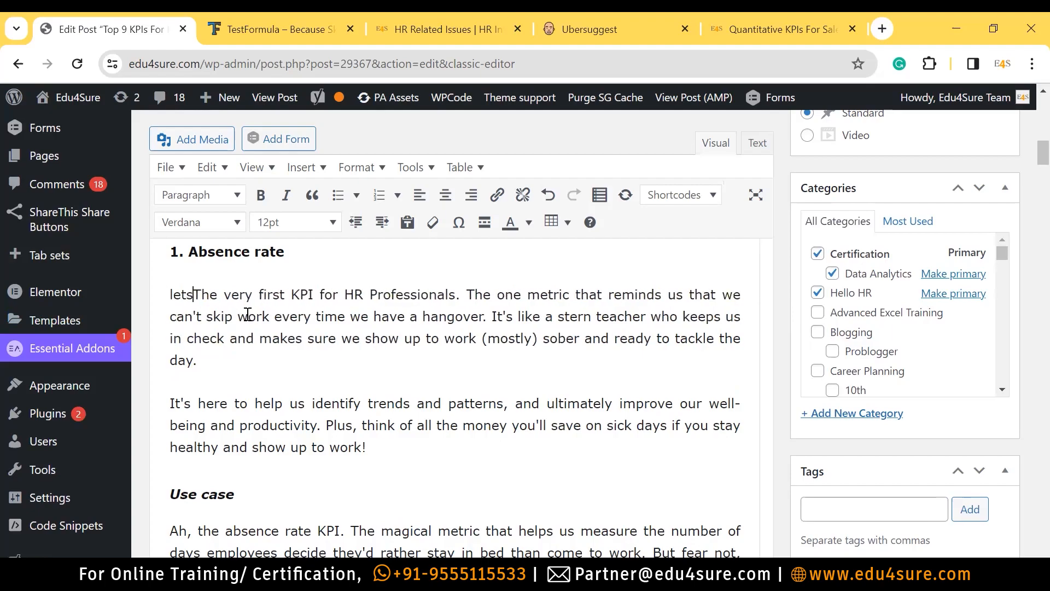
{"action": "type", "text": "Abses"}
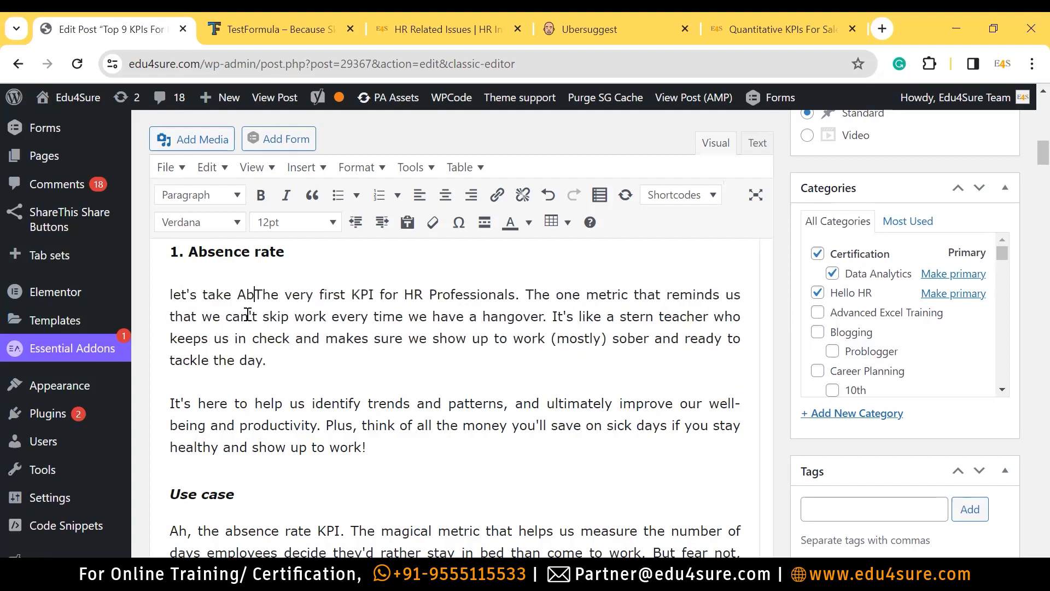
{"action": "key", "text": "BackSpace"}
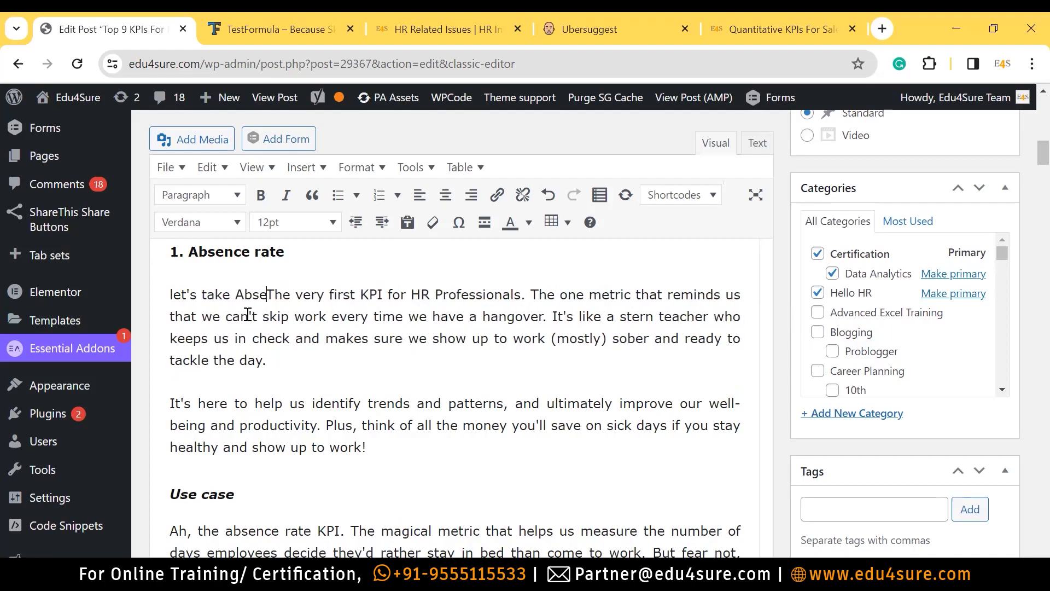
{"action": "type", "text": "n"}
{"action": "type", "text": "ce "}
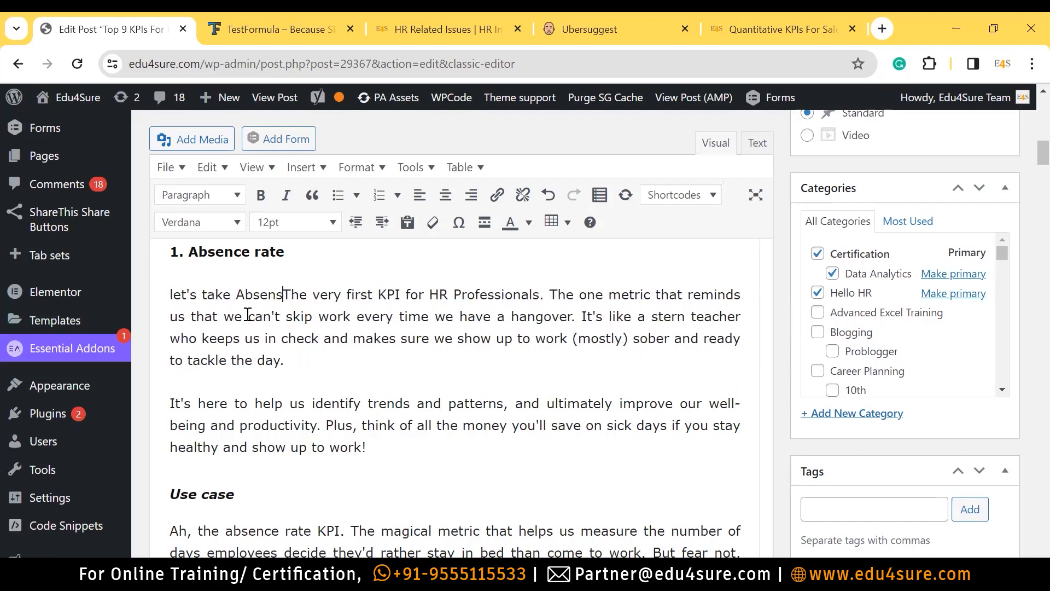
{"action": "type", "text": "rate is "}
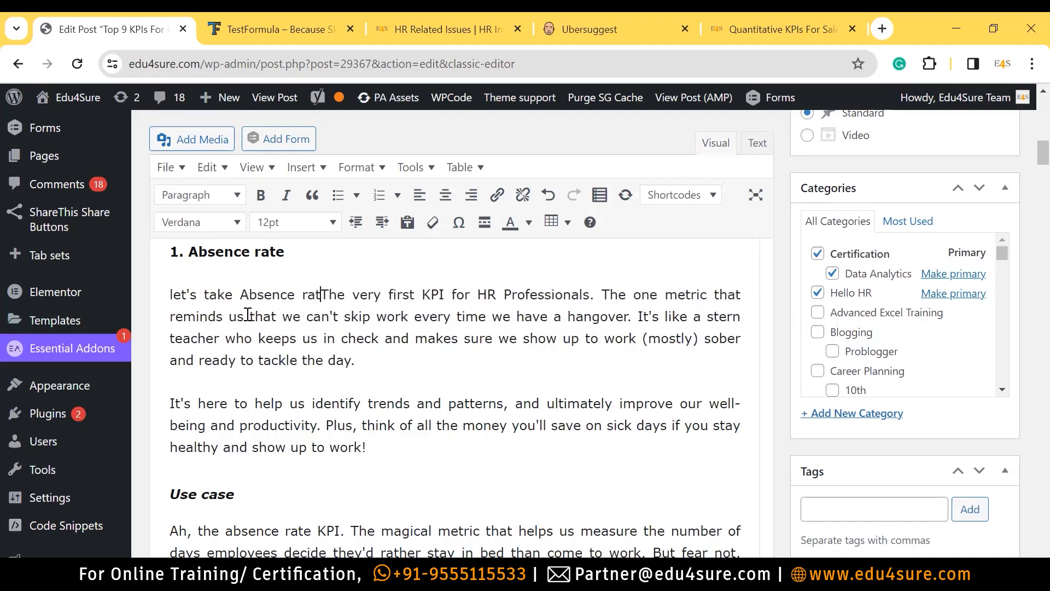
{"action": "type", "text": "one og"}
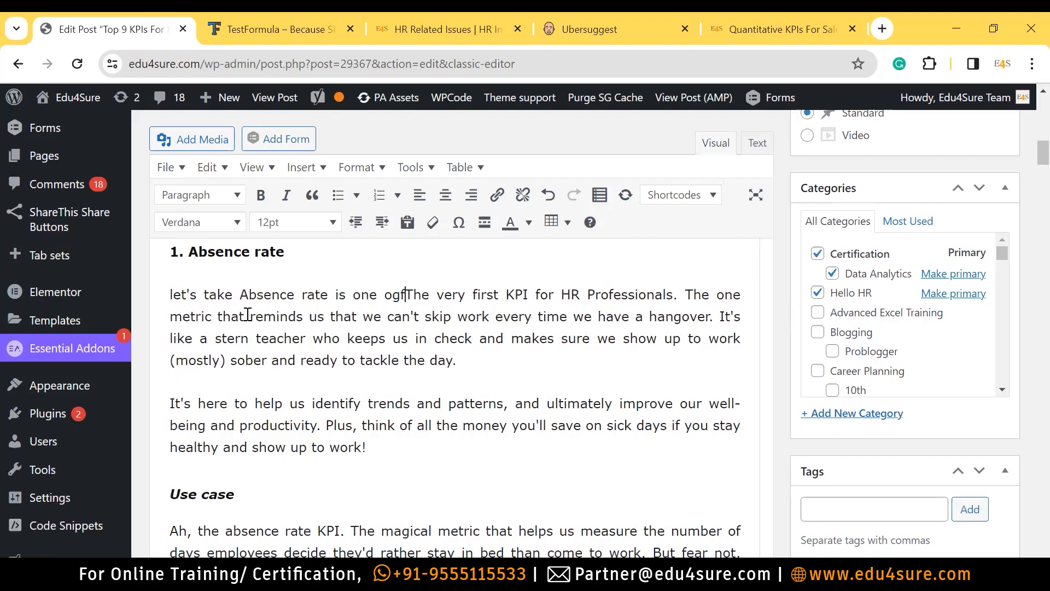
{"action": "key", "text": "BackSpace"}
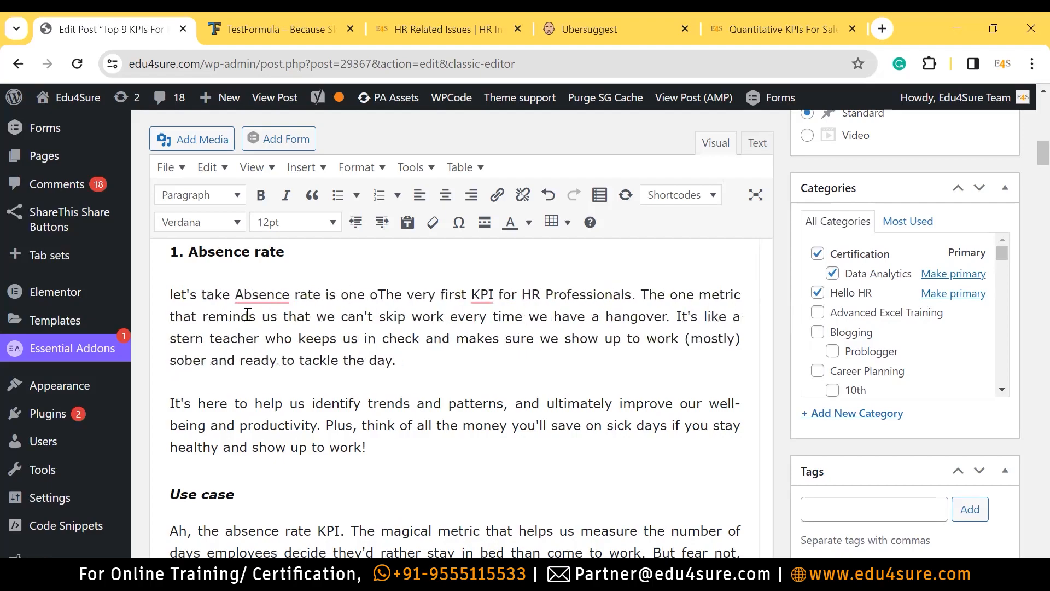
{"action": "type", "text": "f"}
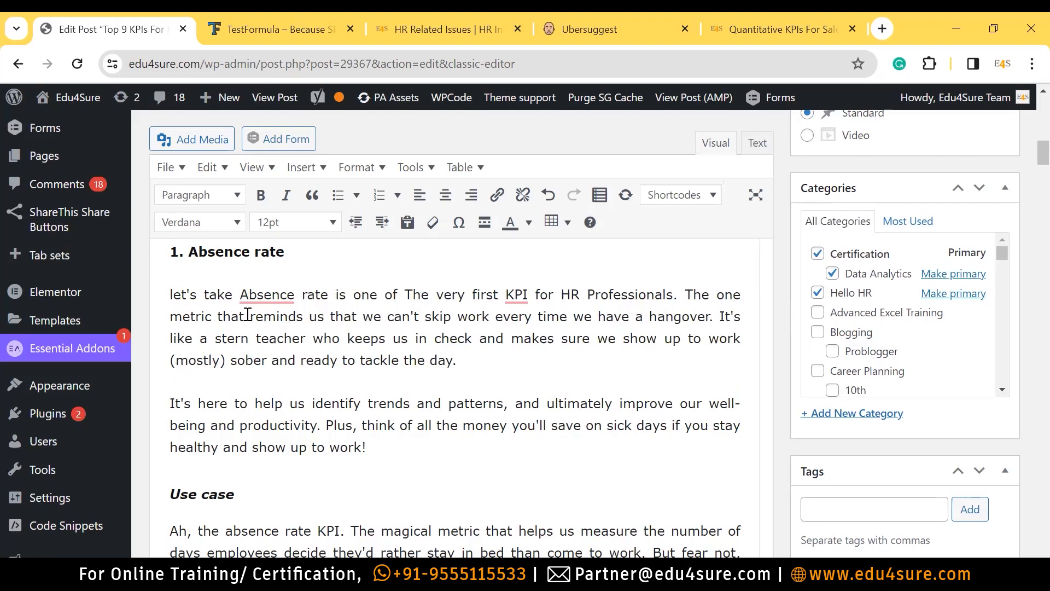
Remove "The very first" from the new Absence rate sentence and make the keyphrase read "KPIs for HR Professionals"
{"action": "key", "text": "Delete"}
{"action": "key", "text": "Delete"}
{"action": "key", "text": "Delete"}
{"action": "key", "text": "Delete"}
{"action": "key", "text": "Delete"}
{"action": "key", "text": "Delete"}
{"action": "key", "text": "Delete"}
{"action": "key", "text": "Delete"}
{"action": "key", "text": "Delete"}
{"action": "key", "text": "Delete"}
{"action": "key", "text": "Delete"}
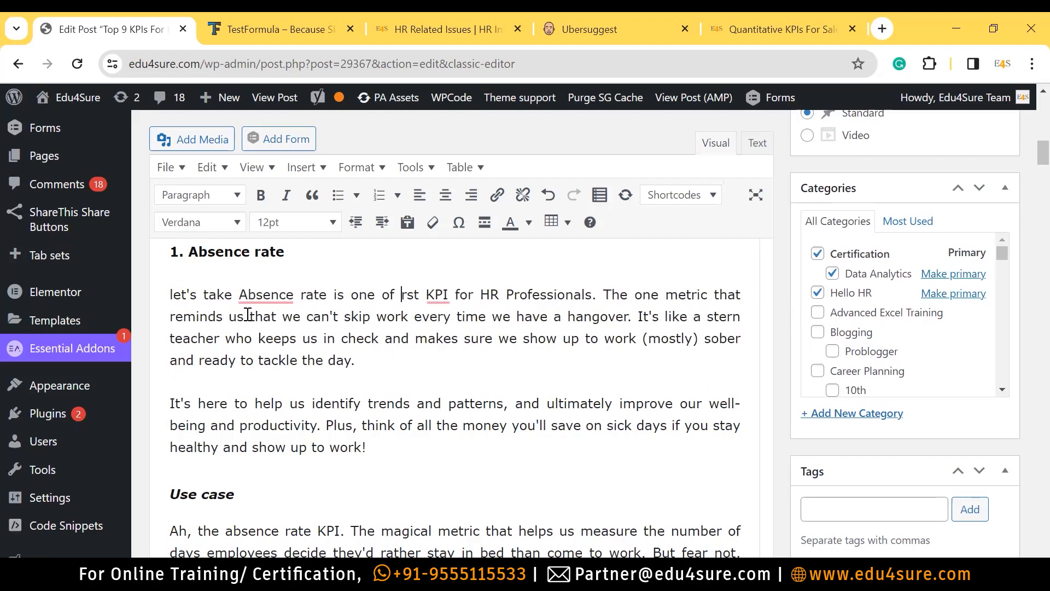
{"action": "key", "text": "Delete"}
{"action": "key", "text": "Delete"}
{"action": "key", "text": "Delete"}
{"action": "key", "text": "Delete"}
{"action": "key", "text": "Delete"}
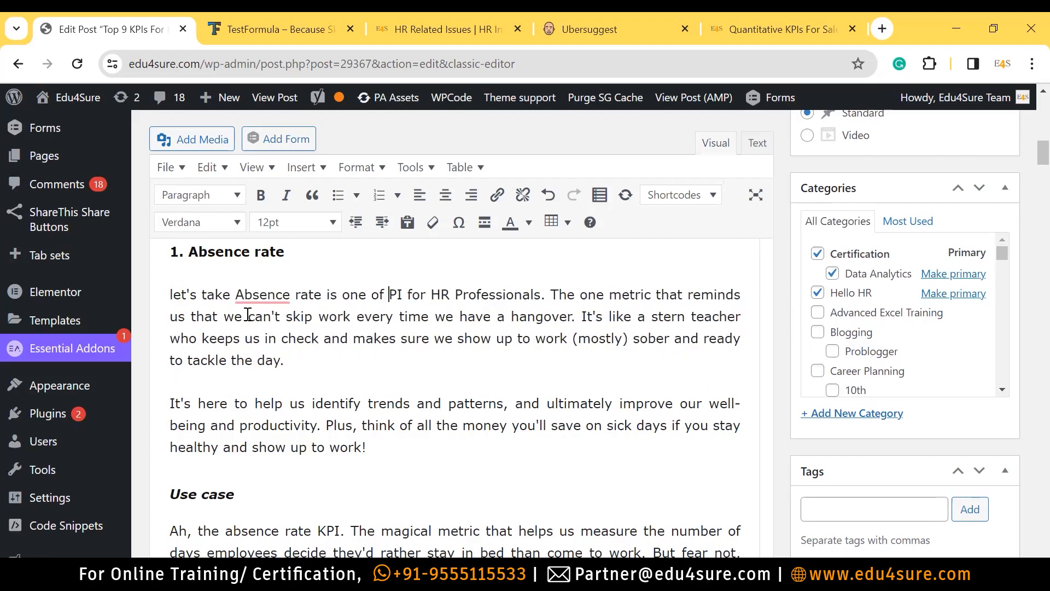
{"action": "type", "text": "KPI"}
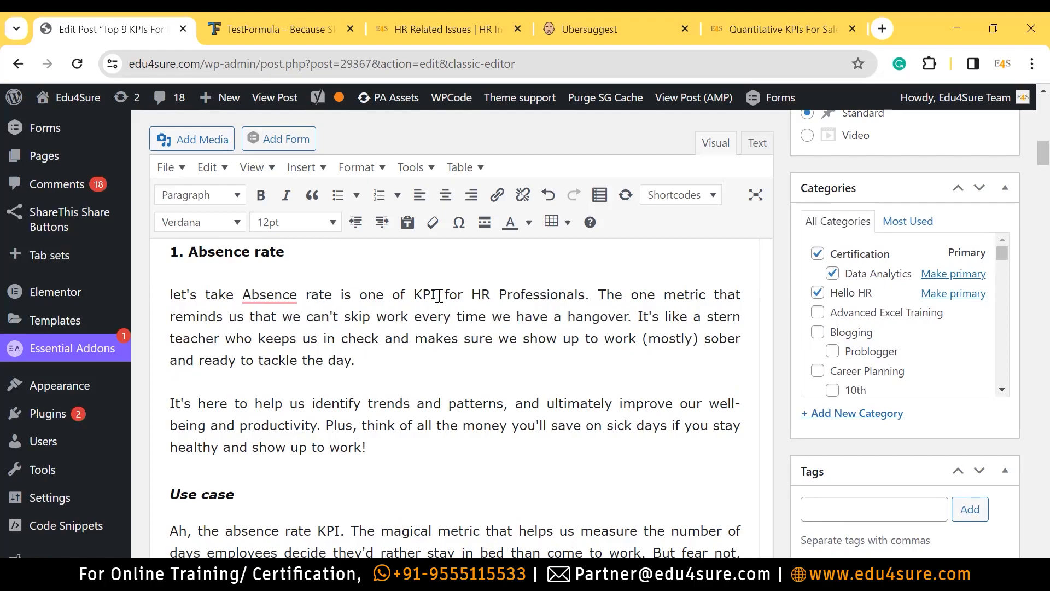
{"action": "type", "text": "s"}
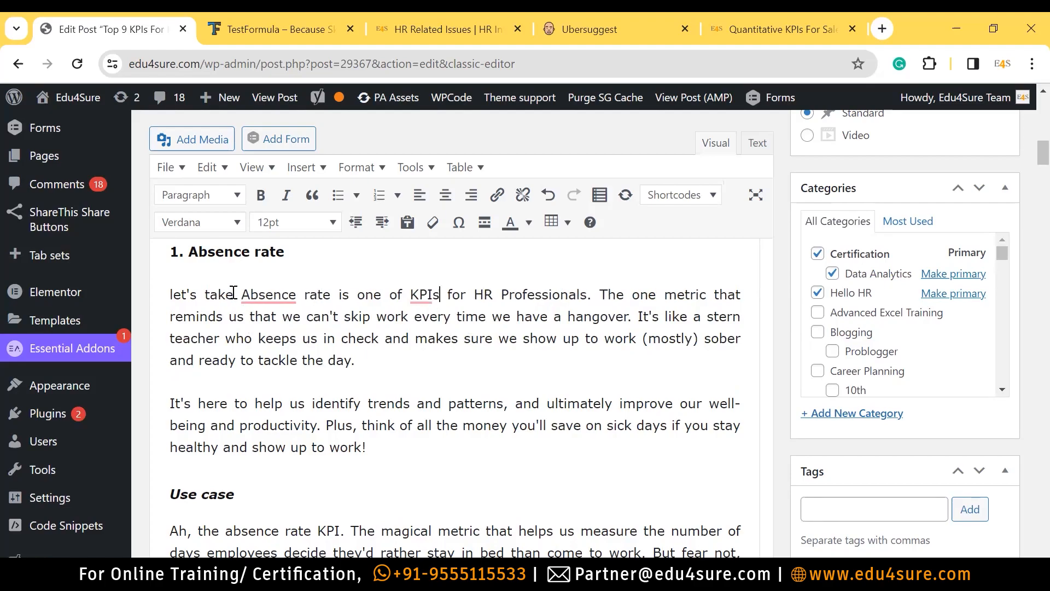
Replace "take" with "start" in the Absence rate sentence and check its "KPIs for HR Professionals" keyphrase
{"action": "left_click_drag", "start_coordinate": [234, 294], "coordinate": [211, 295]}
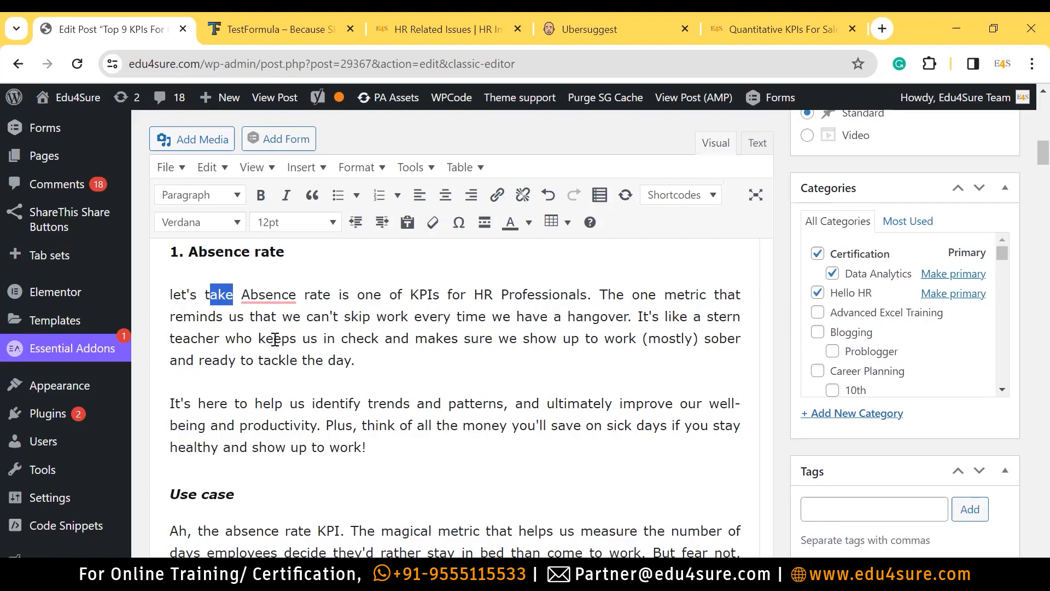
{"action": "key", "text": "BackSpace"}
{"action": "key", "text": "BackSpace"}
{"action": "type", "text": "start"}
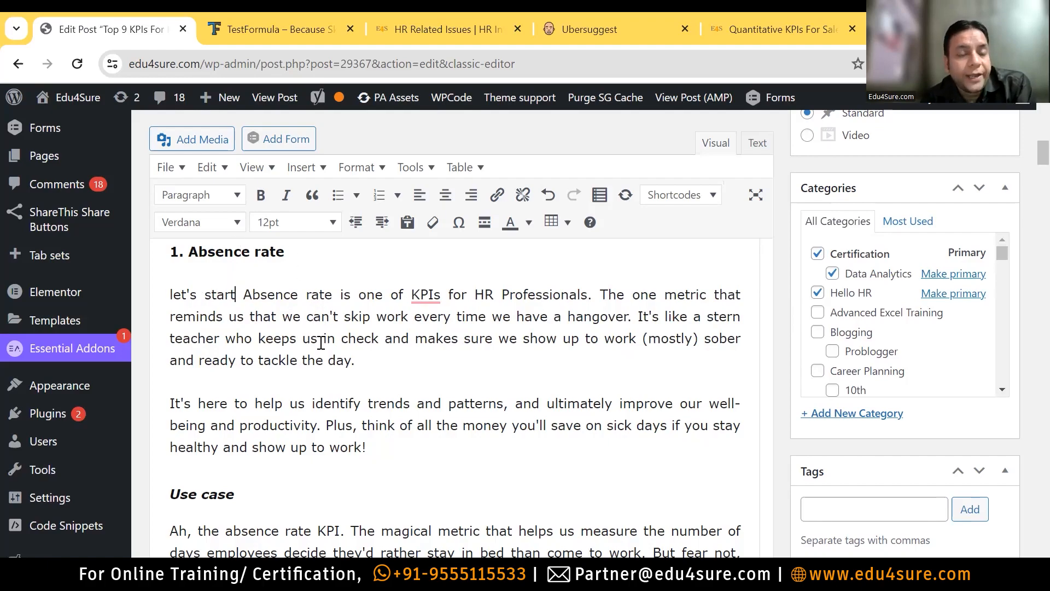
{"action": "left_click_drag", "start_coordinate": [412, 295], "coordinate": [588, 299]}
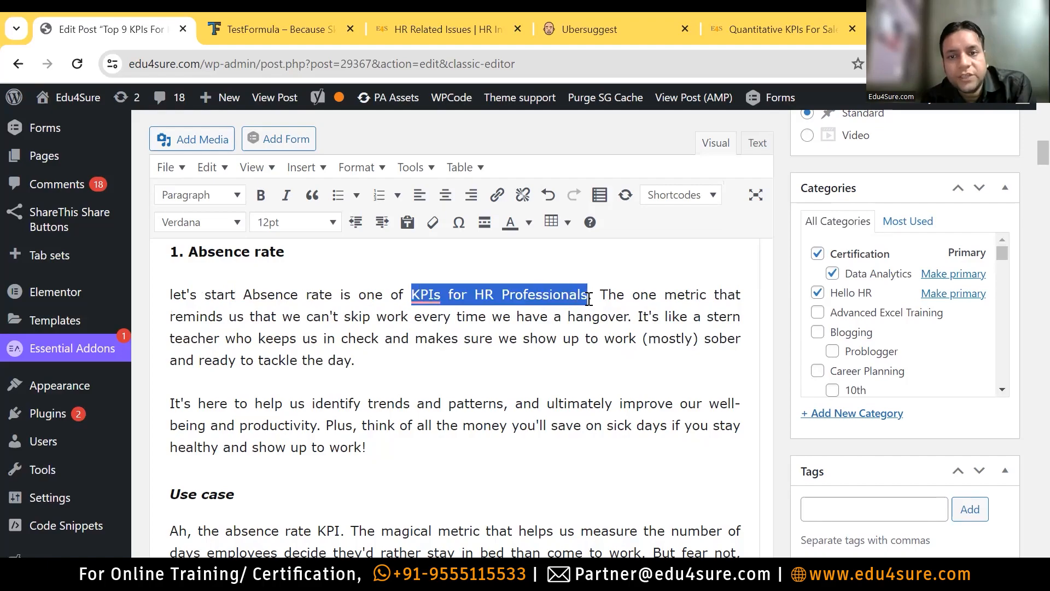
{"action": "left_click", "coordinate": [419, 358]}
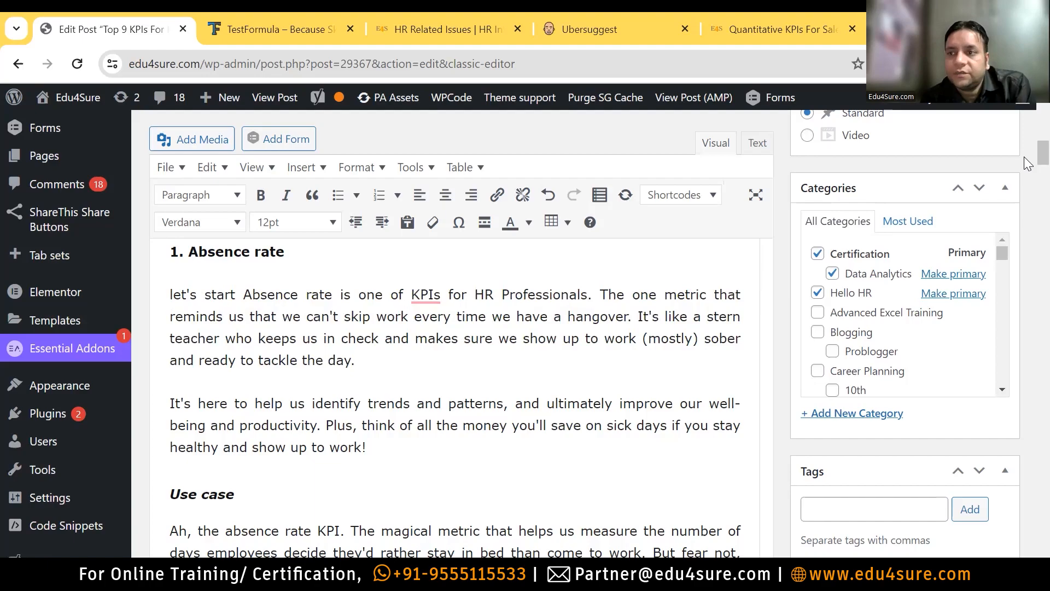
Insert "the second KPI" after "Benefit or Program Costs per Employee KPI is" in the section 2 opening paragraph
{"action": "scroll", "coordinate": [1028, 163], "scroll_direction": "down", "scroll_amount": 3}
{"action": "scroll", "coordinate": [1028, 163], "scroll_direction": "up", "scroll_amount": 3}
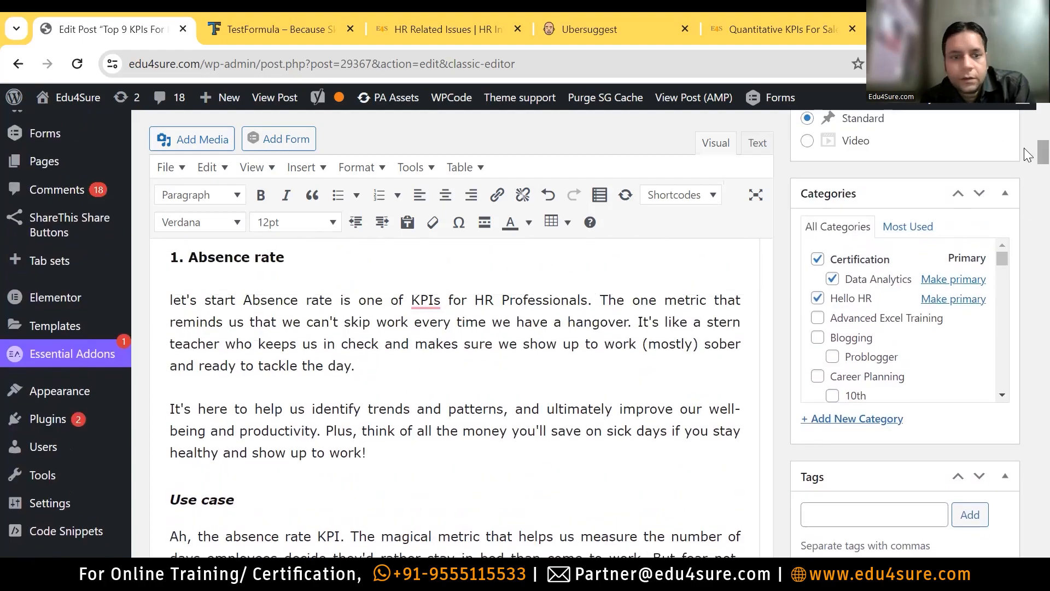
{"action": "scroll", "coordinate": [1029, 174], "scroll_direction": "down", "scroll_amount": 5}
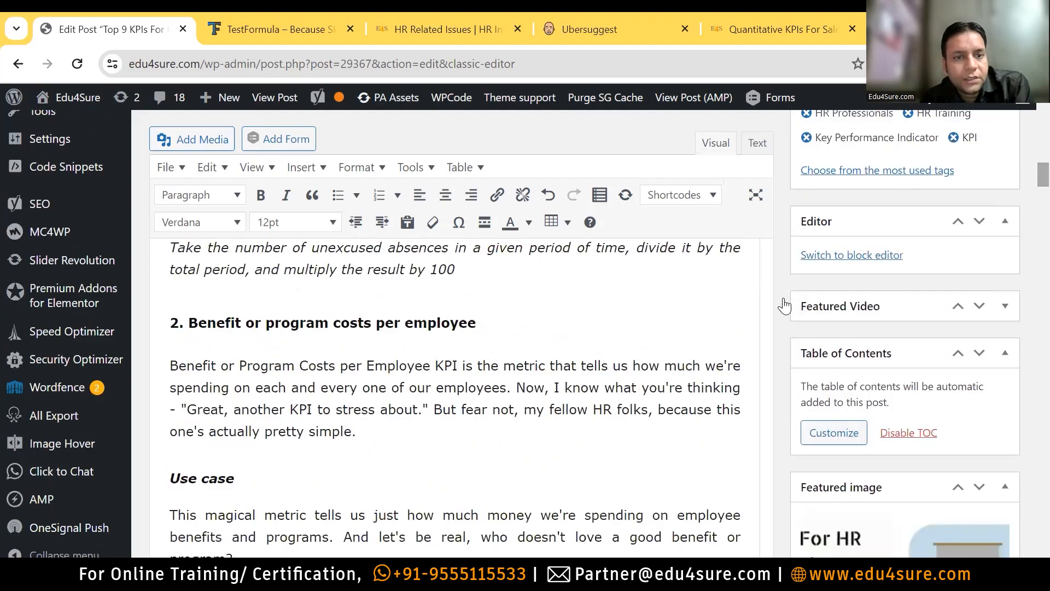
{"action": "left_click", "coordinate": [462, 365]}
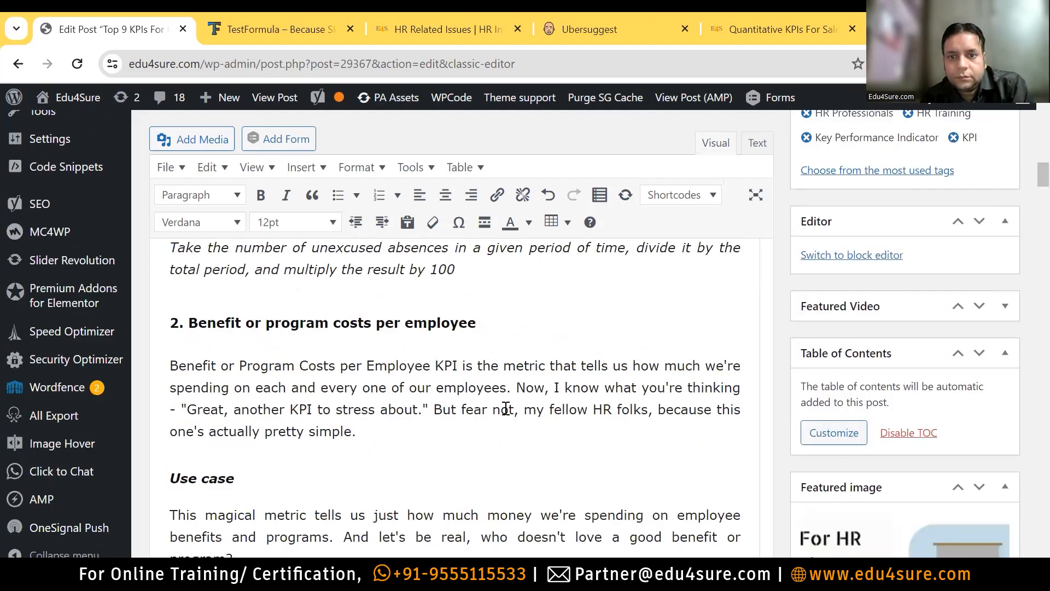
{"action": "type", "text": "the "}
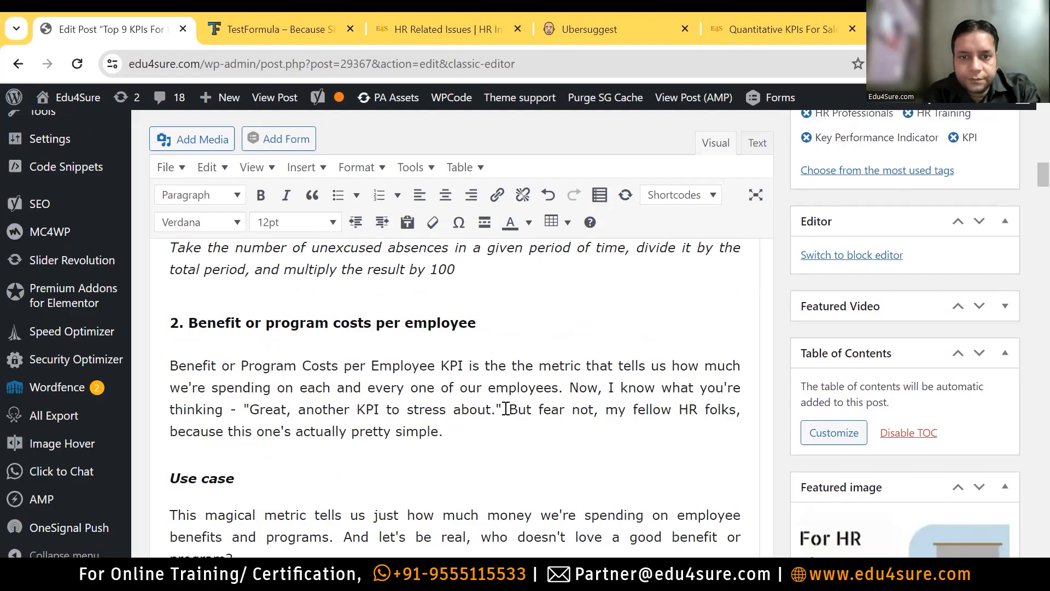
{"action": "type", "text": "se"}
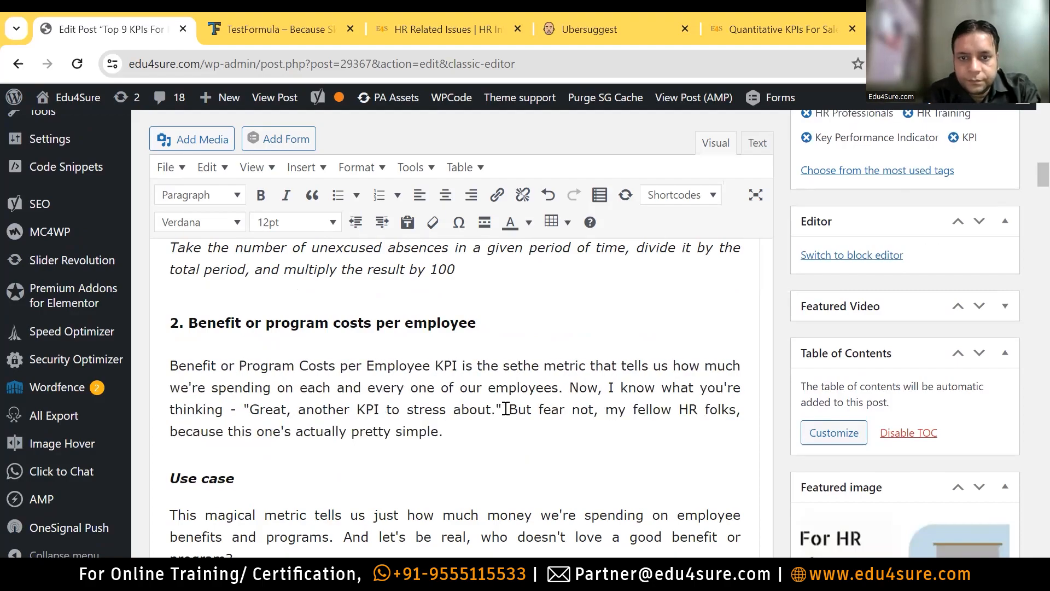
{"action": "type", "text": "cond K"}
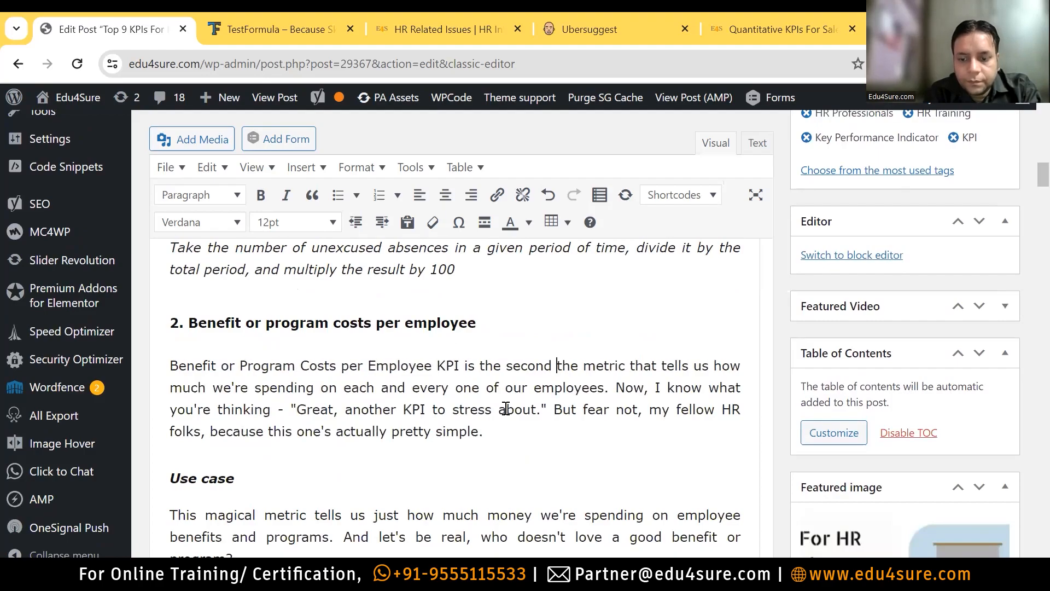
{"action": "type", "text": "OI"}
{"action": "key", "text": "BackSpace"}
{"action": "key", "text": "BackSpace"}
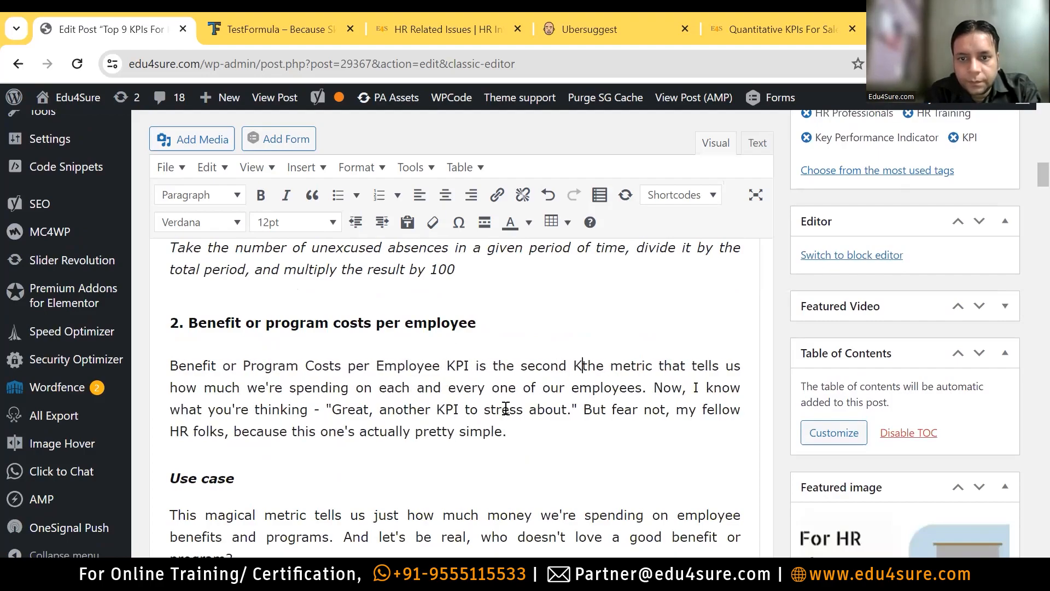
{"action": "type", "text": "PI"}
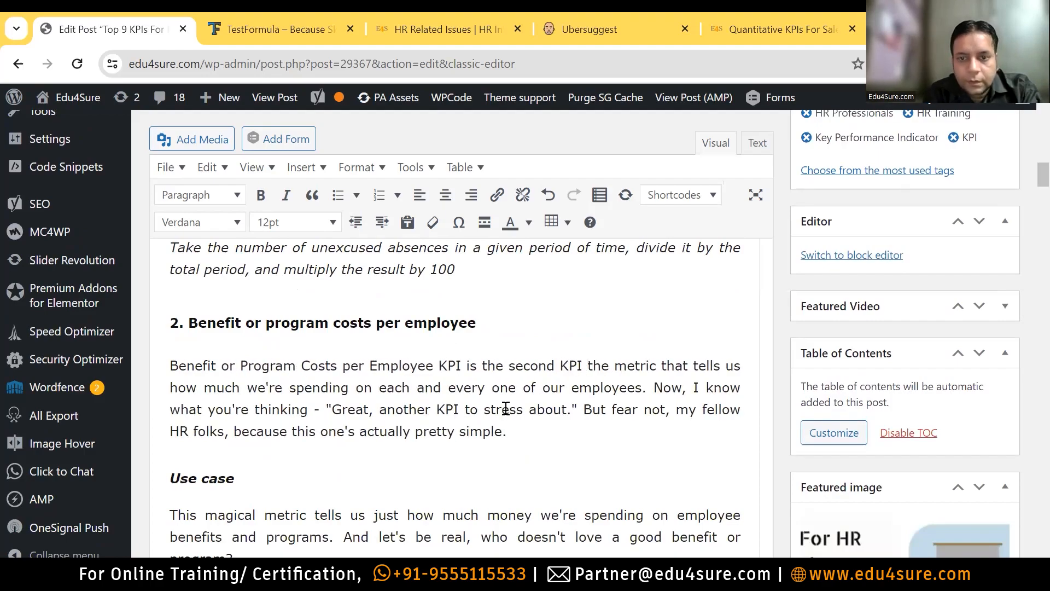
Remove the stray quantitative-kpi-sales URL pasted after "the second KPI" in the section 2 opening paragraph
{"action": "scroll", "coordinate": [506, 409], "scroll_direction": "down", "scroll_amount": 12}
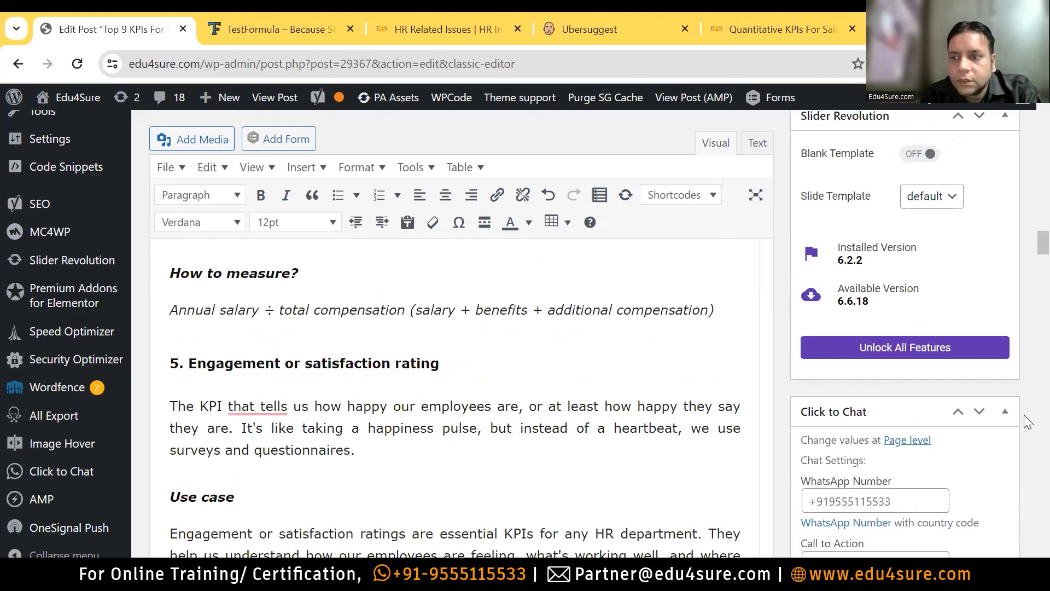
{"action": "left_click_drag", "start_coordinate": [1028, 241], "coordinate": [1022, 178]}
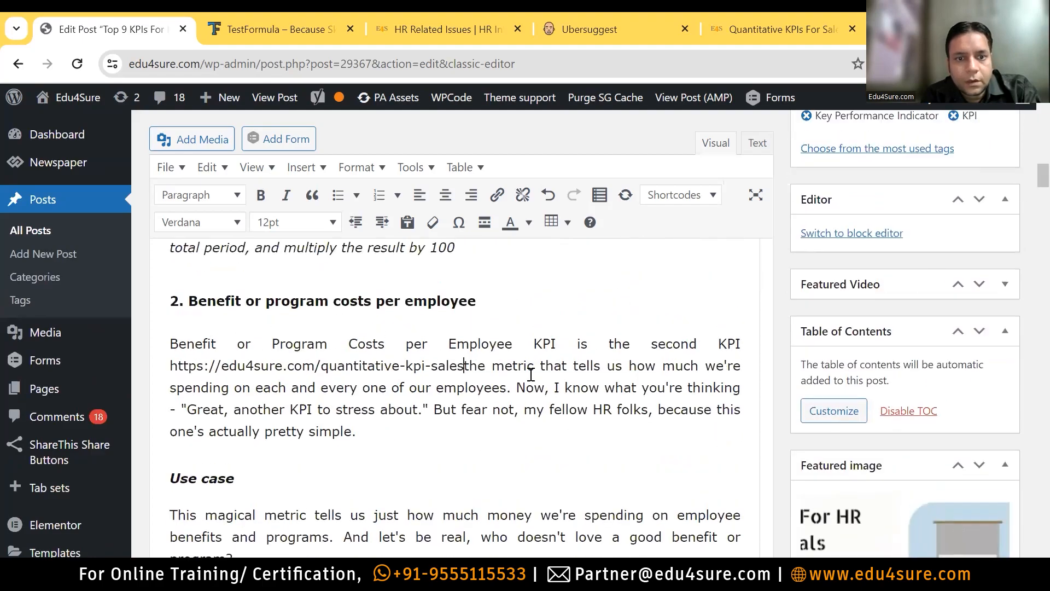
{"action": "left_click_drag", "start_coordinate": [466, 366], "coordinate": [173, 372]}
{"action": "key", "text": "BackSpace"}
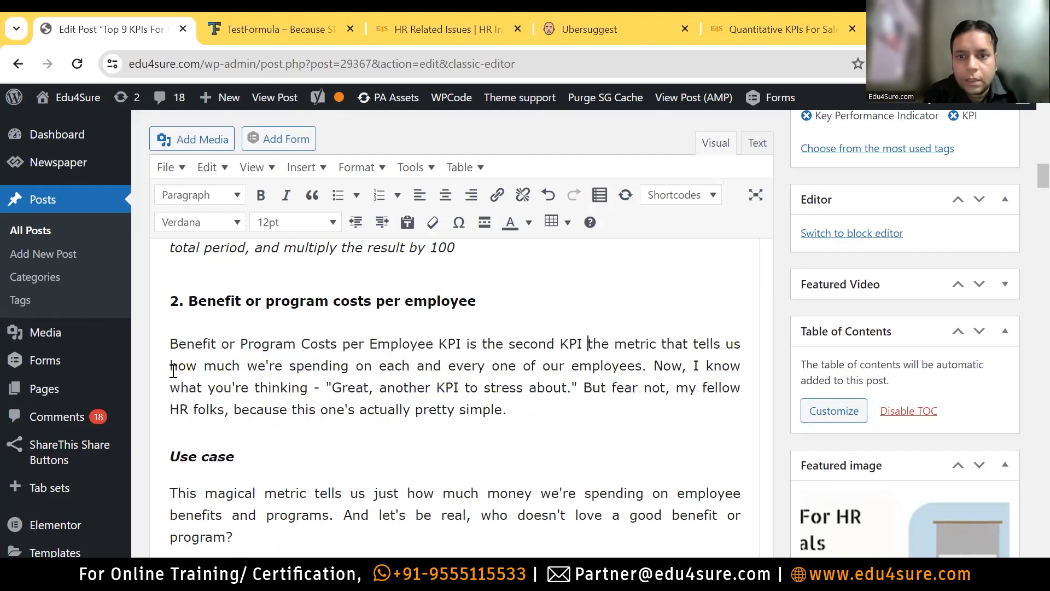
Complete the section 2 opening sentence with "of HR Professionals." and begin the following sentence with "It is"
{"action": "type", "text": "of "}
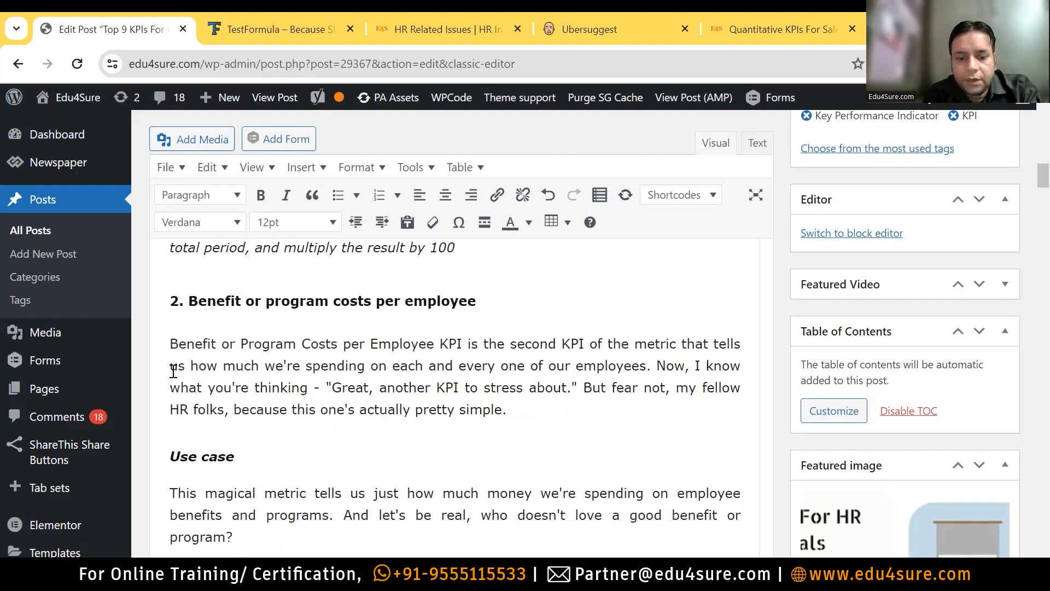
{"action": "type", "text": "HR Pro"}
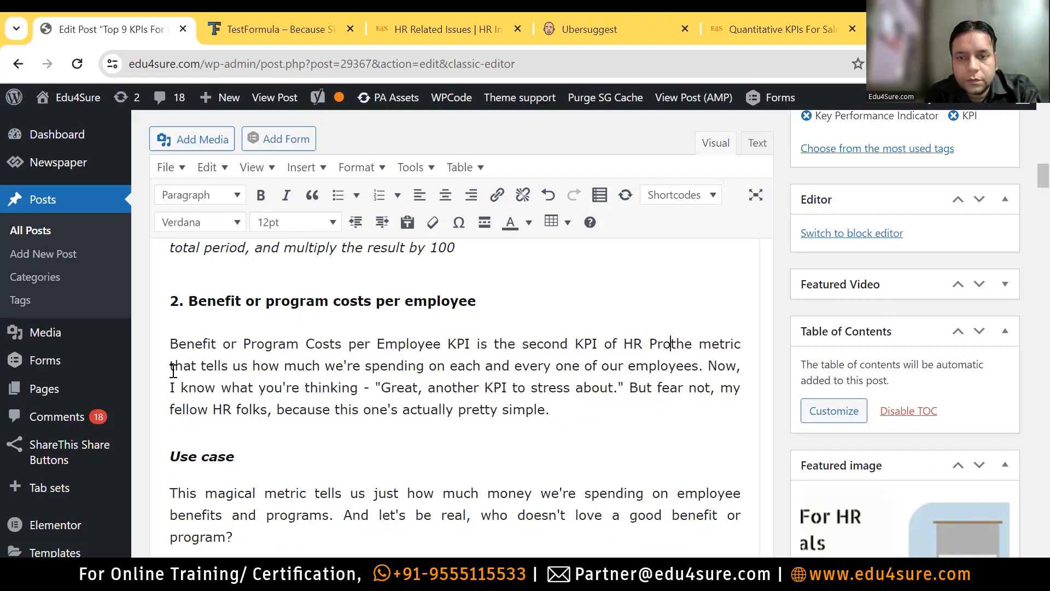
{"action": "type", "text": "fessionals"}
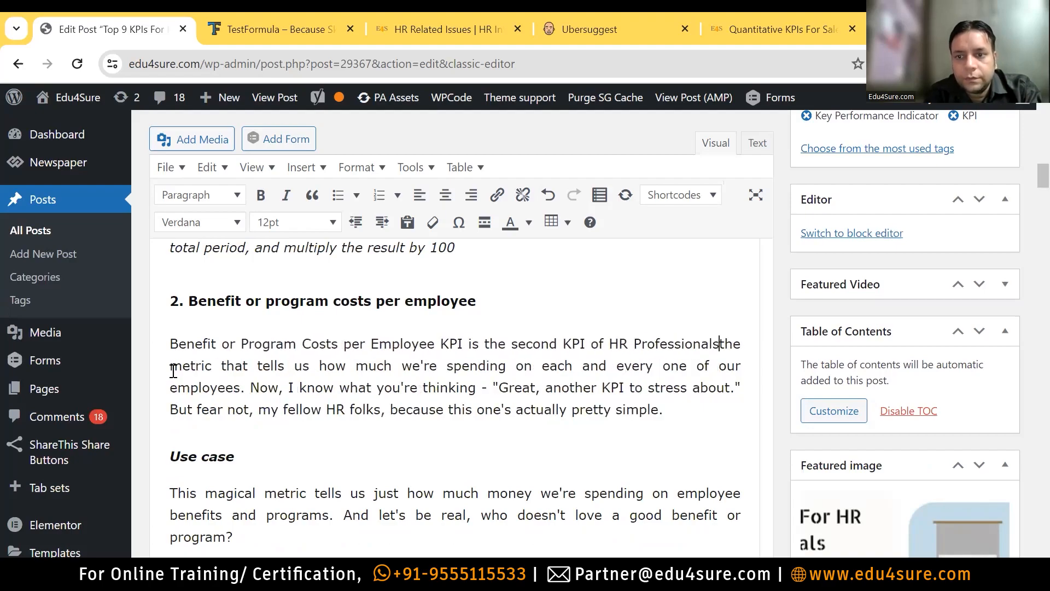
{"action": "type", "text": "."}
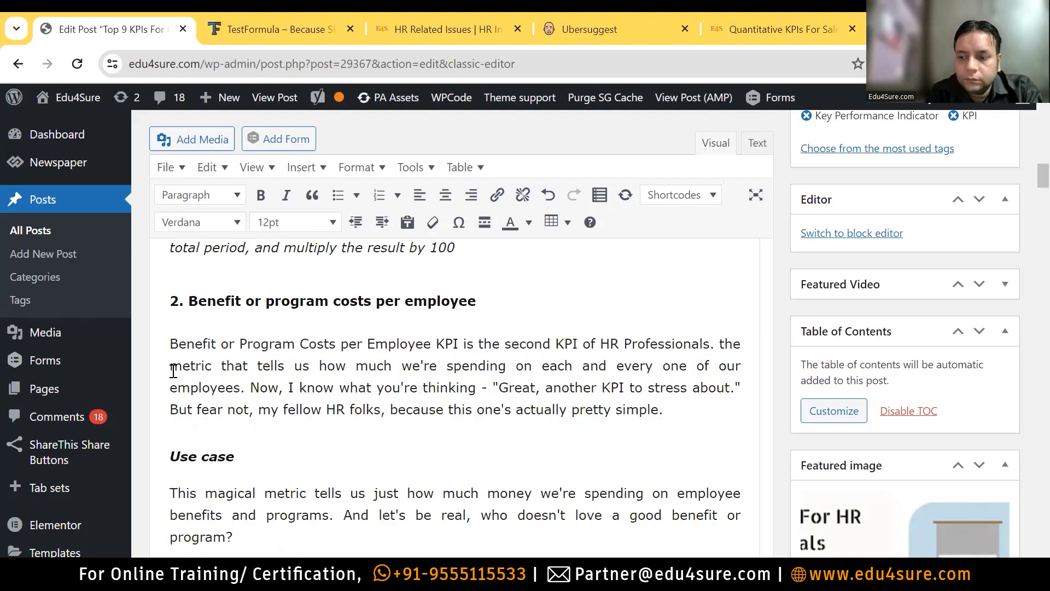
{"action": "key", "text": "Delete"}
{"action": "type", "text": "It is"}
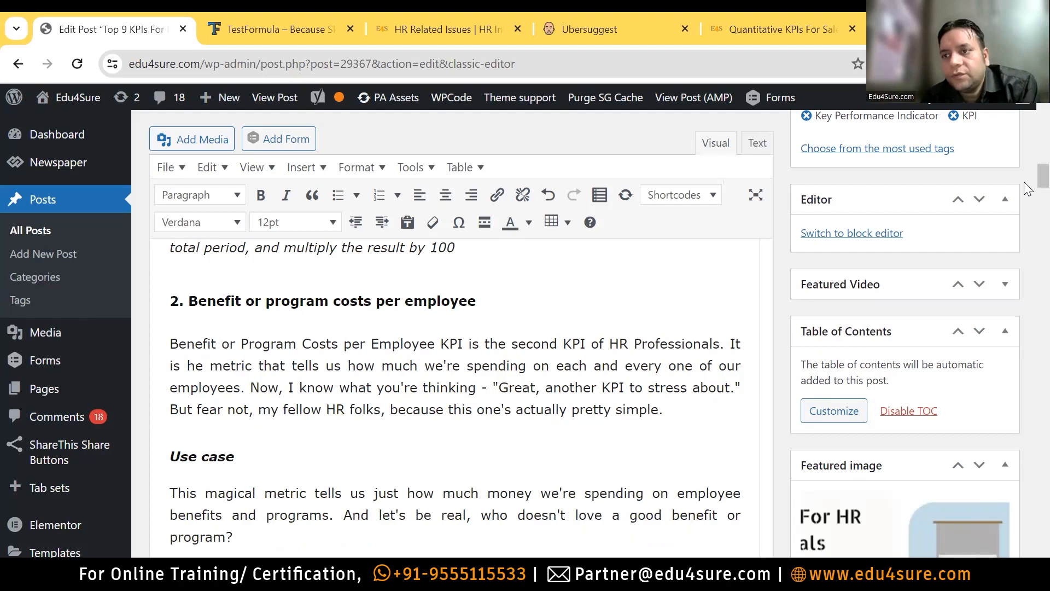
Compare the section 2 keyphrase with the Absence rate wording and replace "of" with "for" to read "KPI for HR Professionals"
{"action": "scroll", "coordinate": [1026, 181], "scroll_direction": "up", "scroll_amount": 3}
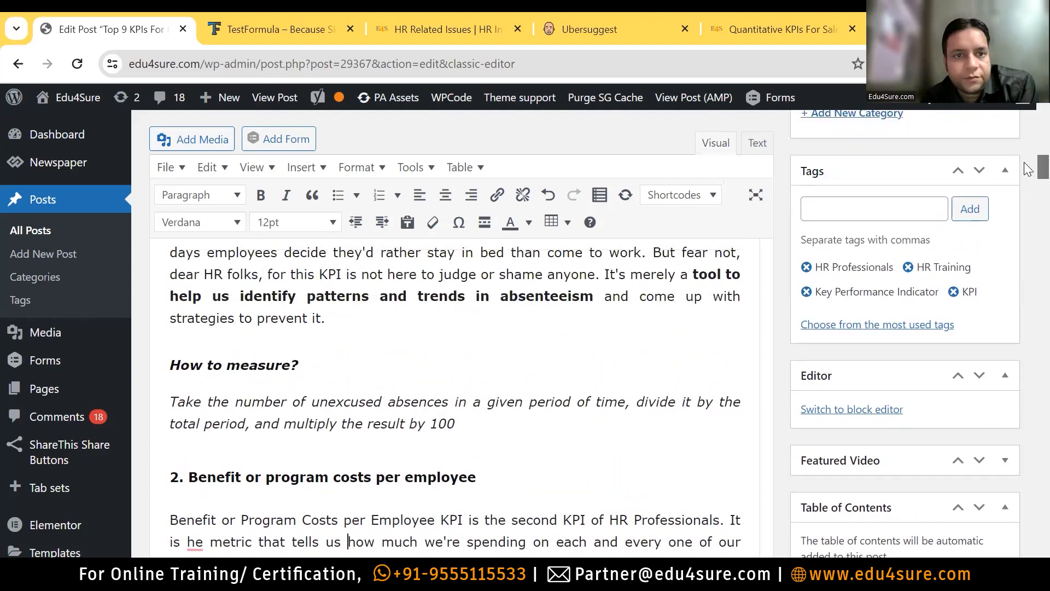
{"action": "scroll", "coordinate": [1028, 170], "scroll_direction": "up", "scroll_amount": 6}
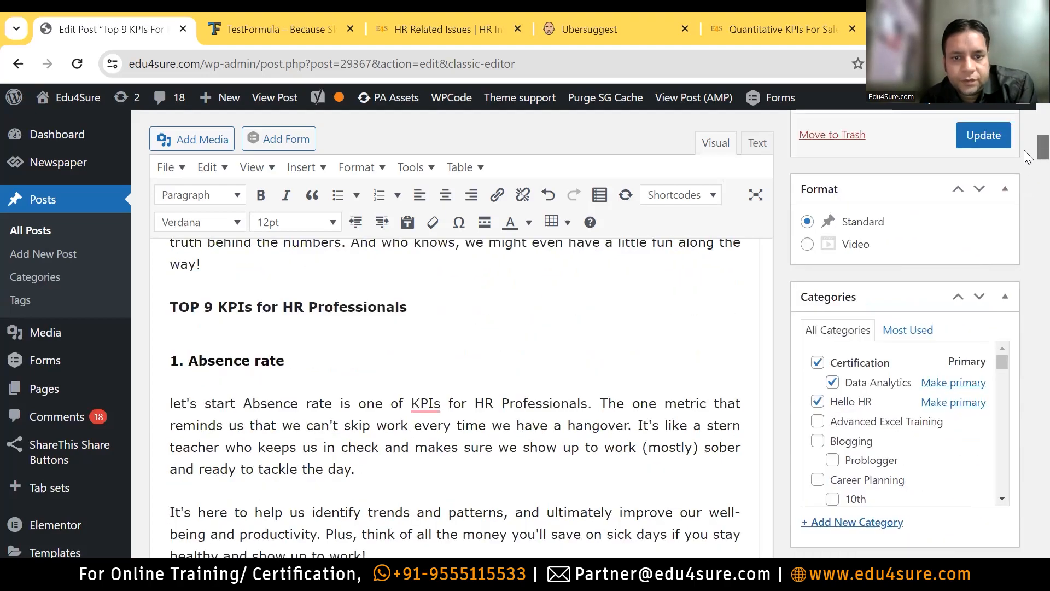
{"action": "scroll", "coordinate": [1028, 164], "scroll_direction": "down", "scroll_amount": 7}
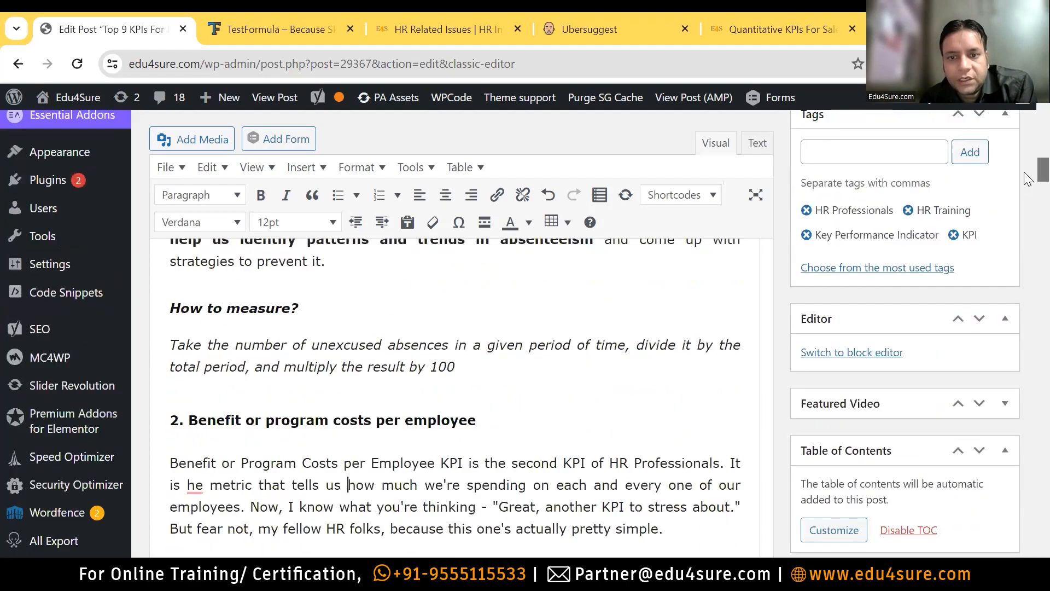
{"action": "scroll", "coordinate": [1027, 178], "scroll_direction": "up", "scroll_amount": 7}
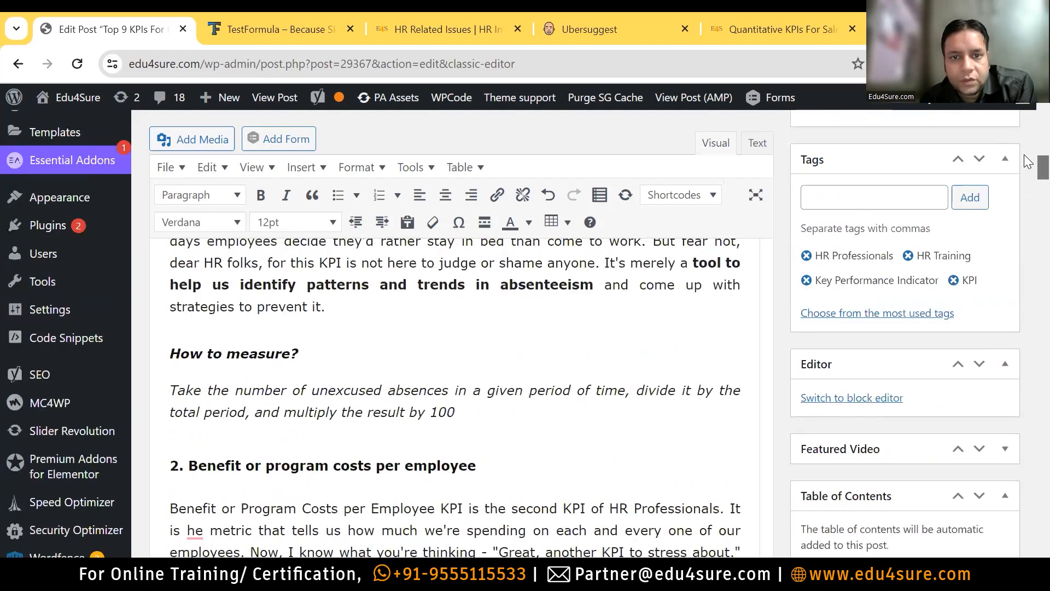
{"action": "scroll", "coordinate": [1027, 178], "scroll_direction": "down", "scroll_amount": 7}
{"action": "scroll", "coordinate": [1024, 170], "scroll_direction": "up", "scroll_amount": 1}
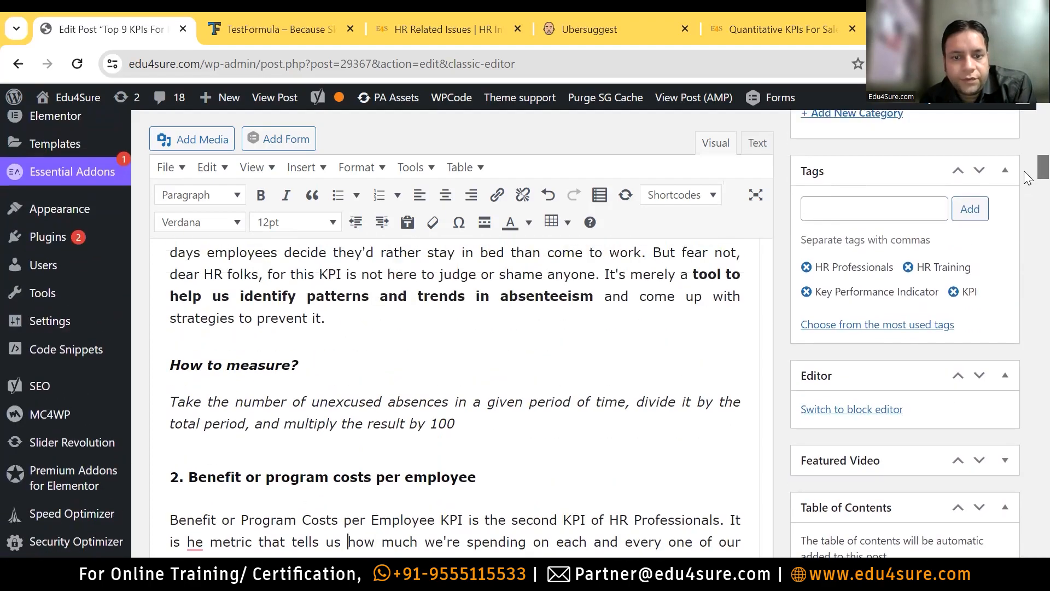
{"action": "scroll", "coordinate": [1024, 171], "scroll_direction": "down", "scroll_amount": 2}
{"action": "left_click", "coordinate": [615, 384]}
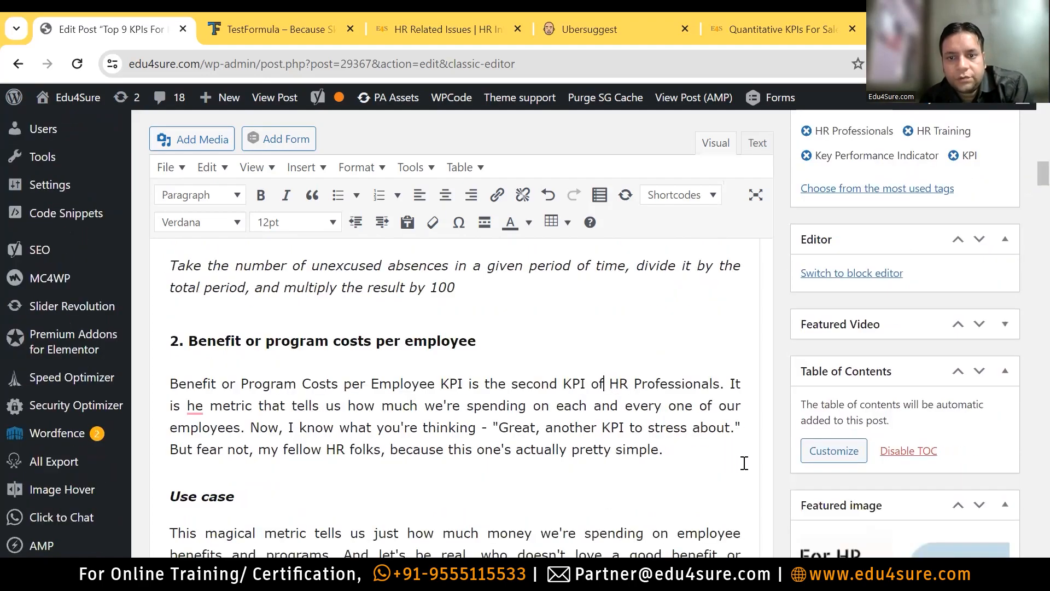
{"action": "key", "text": "BackSpace"}
{"action": "key", "text": "BackSpace"}
{"action": "type", "text": "for"}
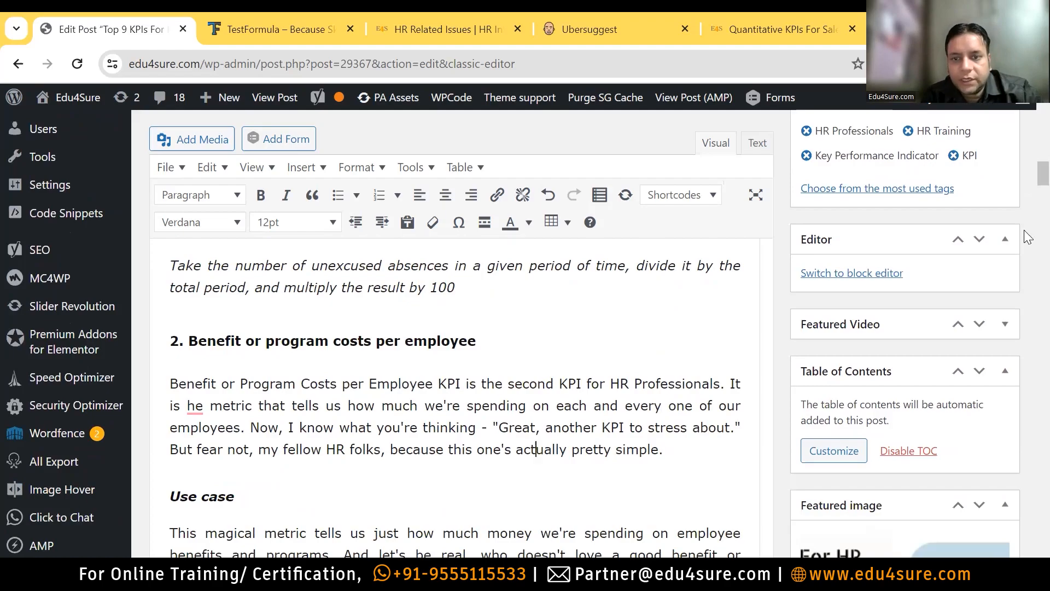
Check the keyphrase density result in the Yoast SEO analysis and turn on its highlighting in the text
{"action": "scroll", "coordinate": [1028, 199], "scroll_direction": "down", "scroll_amount": 1}
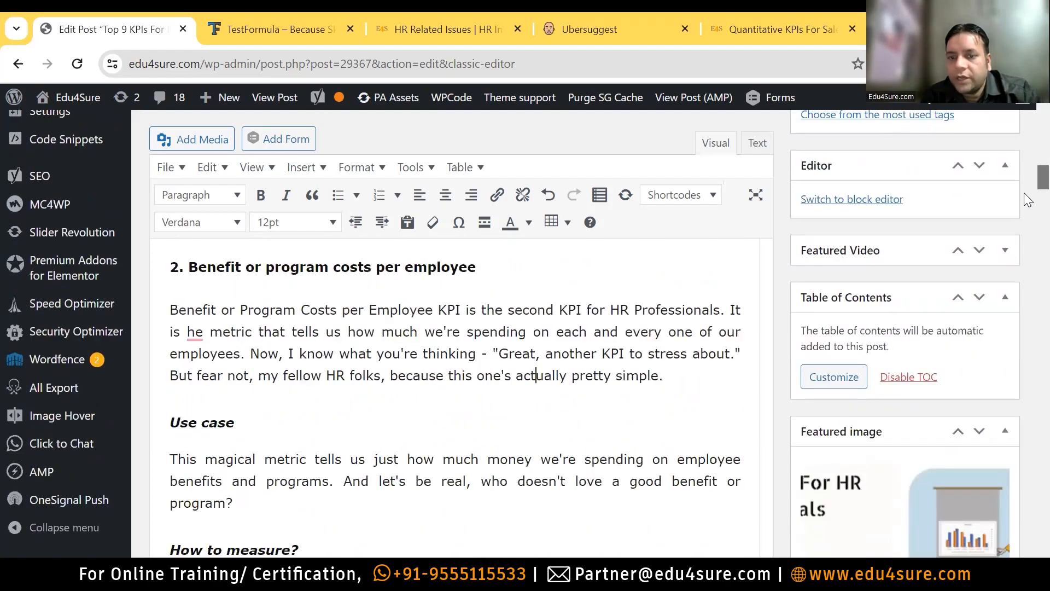
{"action": "left_click_drag", "start_coordinate": [1024, 193], "coordinate": [1029, 481]}
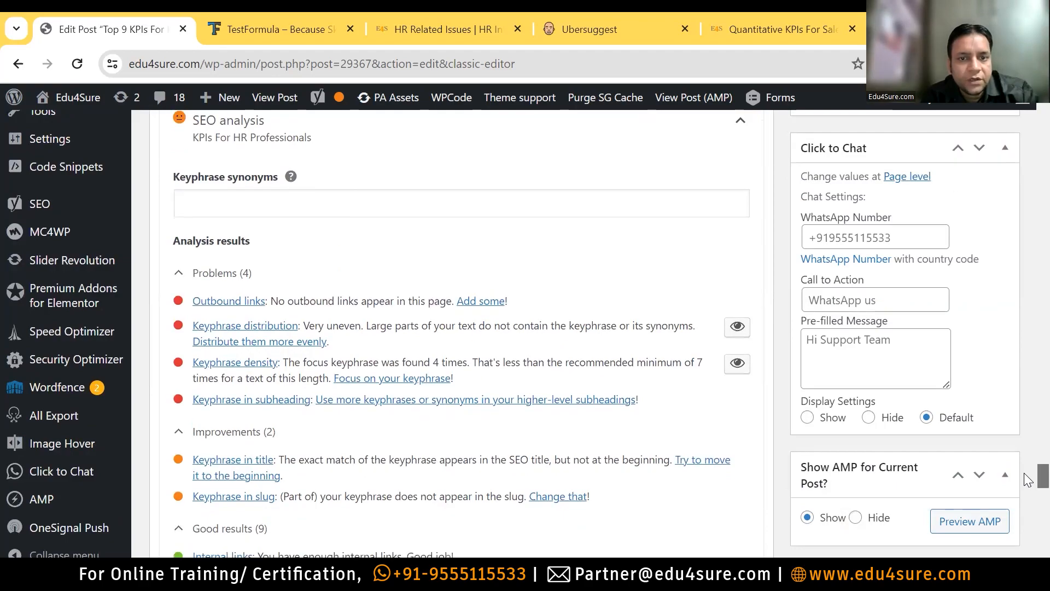
{"action": "left_click", "coordinate": [743, 370]}
{"action": "left_click", "coordinate": [744, 371]}
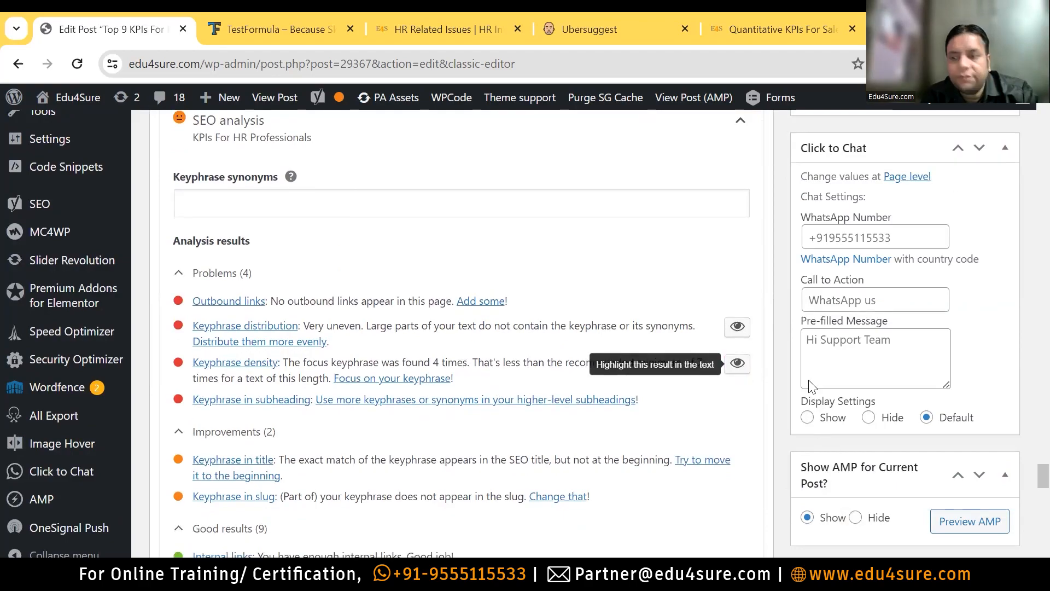
{"action": "left_click_drag", "start_coordinate": [1028, 477], "coordinate": [1028, 479]}
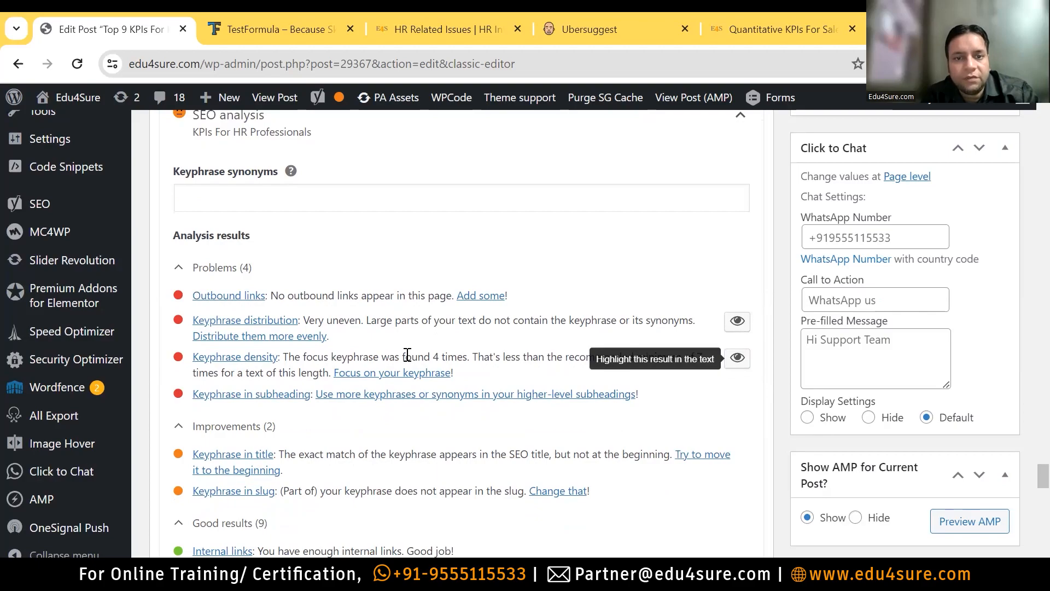
{"action": "left_click_drag", "start_coordinate": [403, 357], "coordinate": [457, 357]}
{"action": "left_click", "coordinate": [728, 357]}
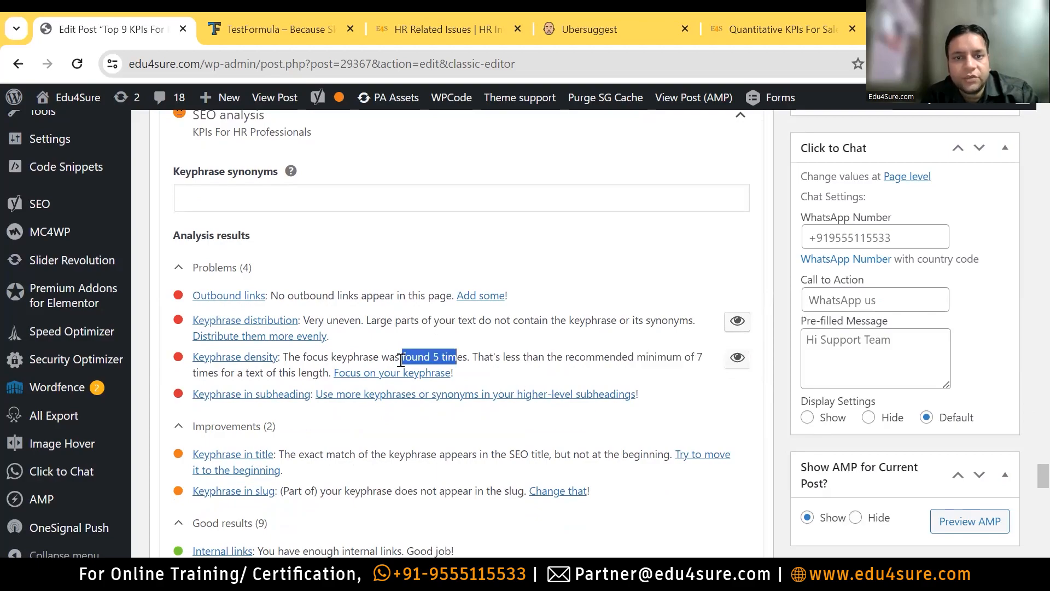
{"action": "left_click_drag", "start_coordinate": [412, 357], "coordinate": [612, 384]}
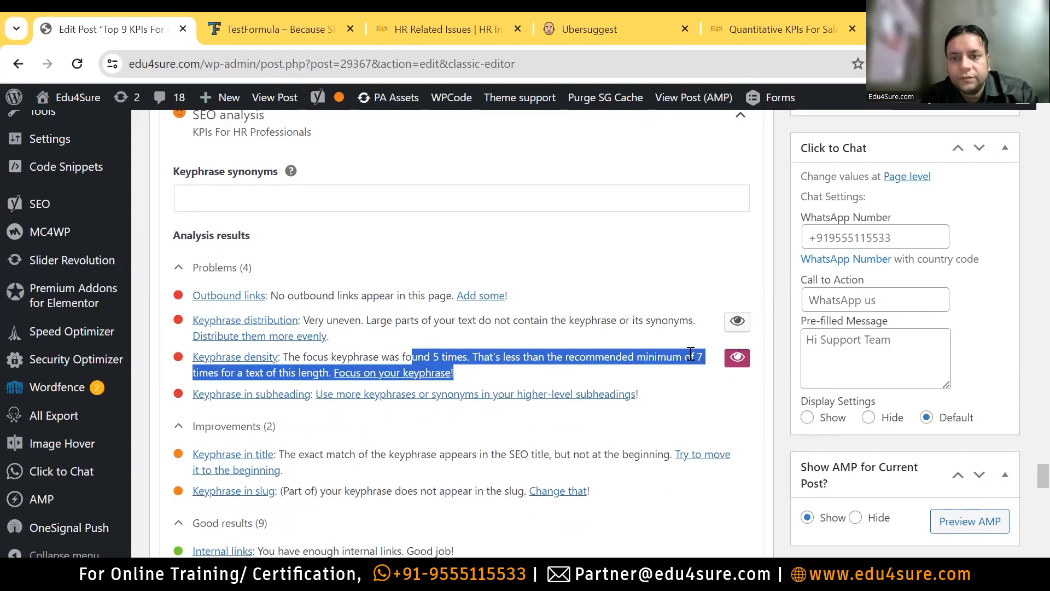
{"action": "left_click", "coordinate": [690, 354]}
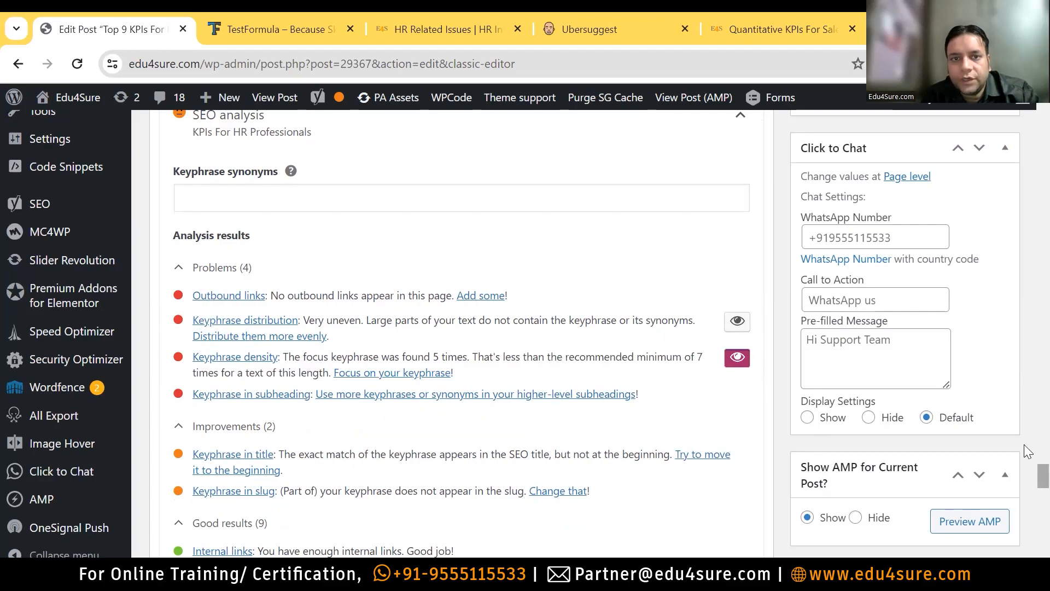
End the last "How to measure?" paragraph, just before the conclusion, with a period after "the selection process"
{"action": "scroll", "coordinate": [1028, 427], "scroll_direction": "up", "scroll_amount": 15}
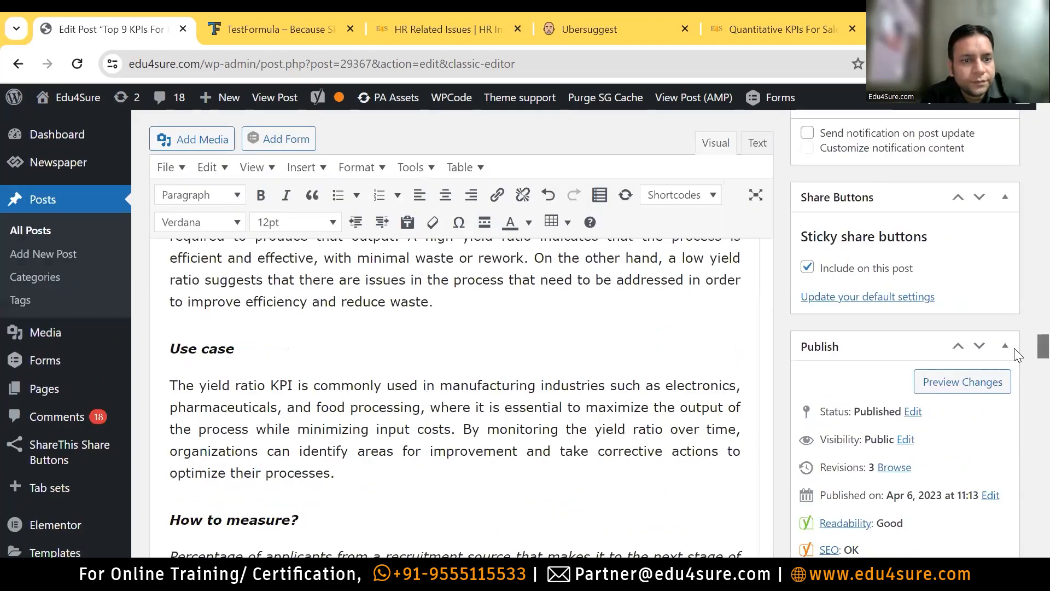
{"action": "scroll", "coordinate": [1018, 355], "scroll_direction": "down", "scroll_amount": 5}
{"action": "scroll", "coordinate": [1026, 371], "scroll_direction": "down", "scroll_amount": 5}
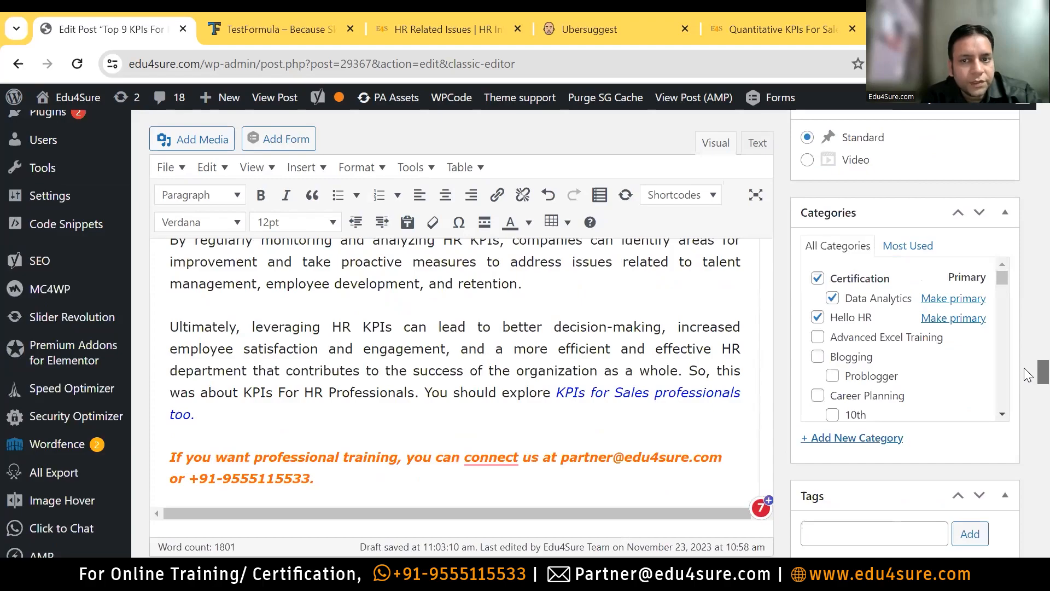
{"action": "scroll", "coordinate": [1022, 363], "scroll_direction": "up", "scroll_amount": 2}
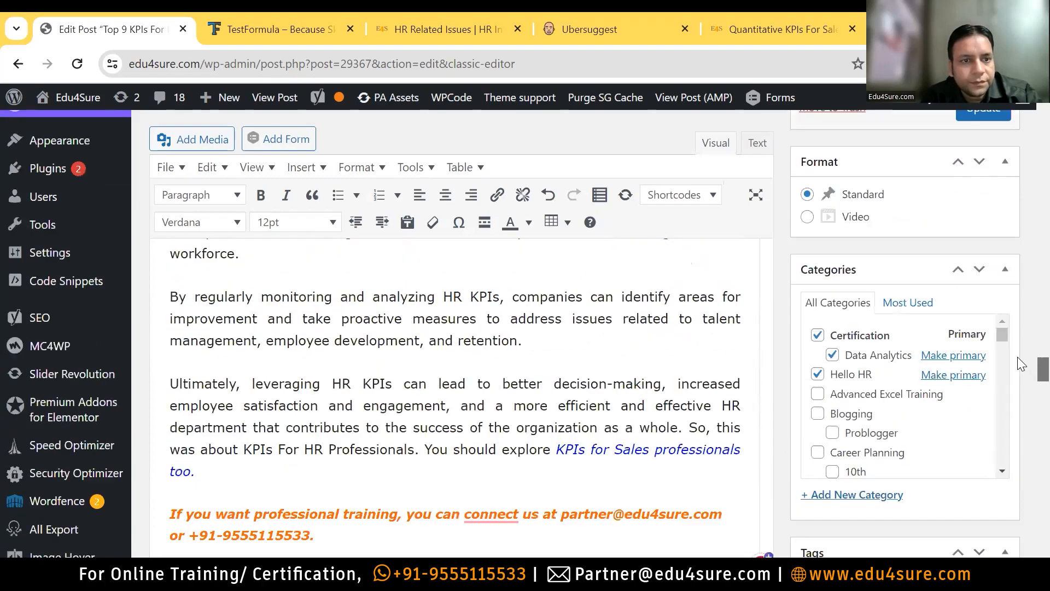
{"action": "scroll", "coordinate": [1017, 353], "scroll_direction": "up", "scroll_amount": 4}
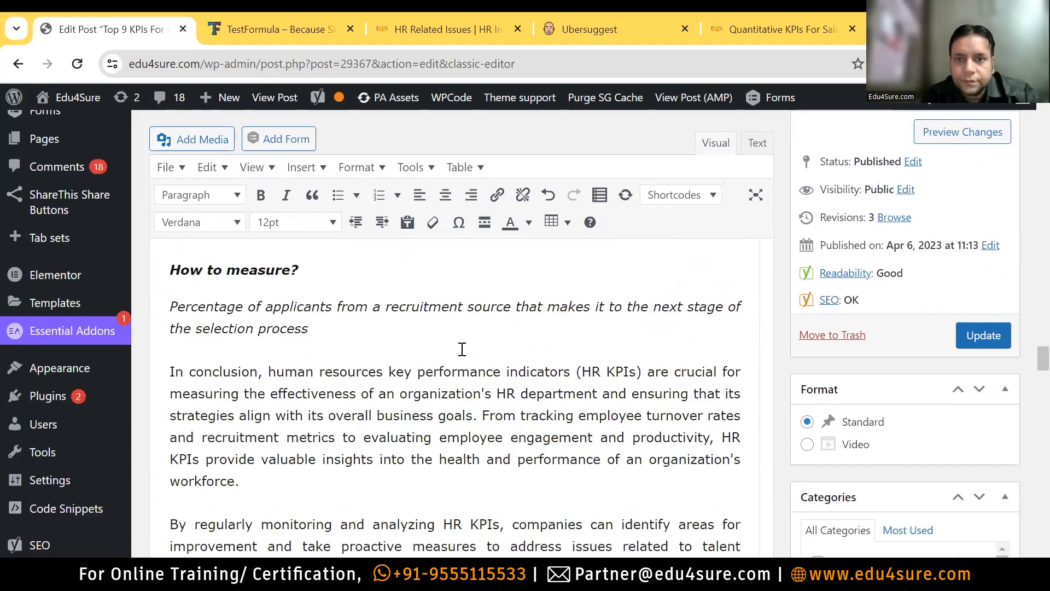
{"action": "left_click", "coordinate": [390, 330]}
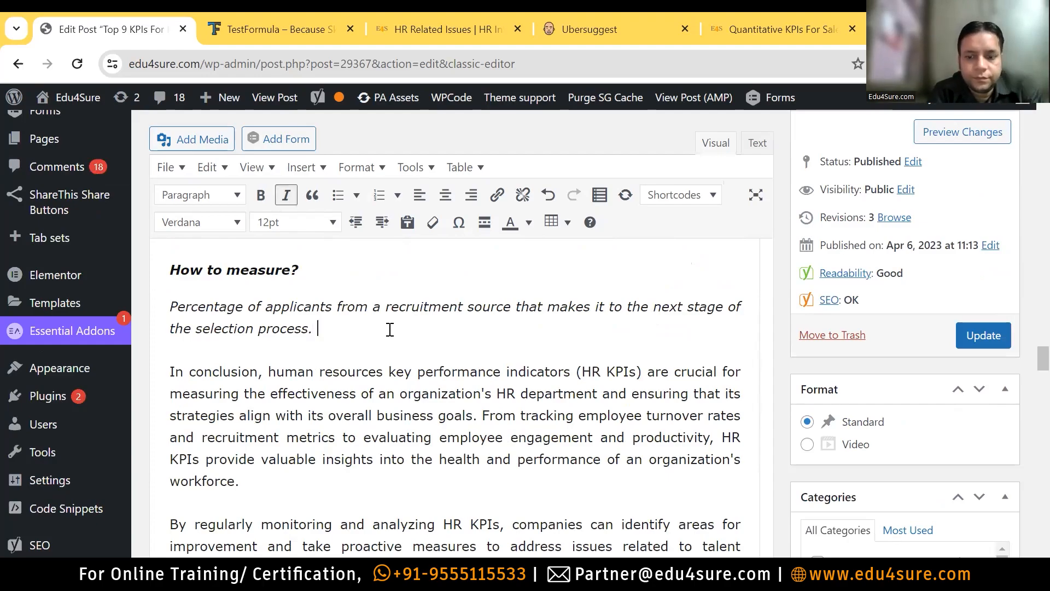
{"action": "type", "text": "Let"}
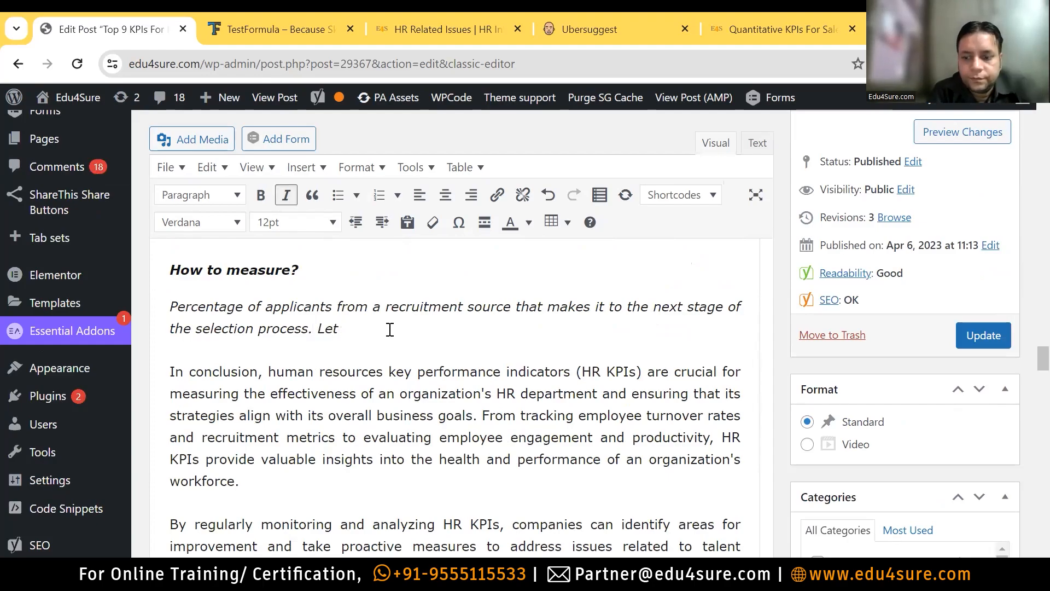
{"action": "type", "text": ";s's take this as a"}
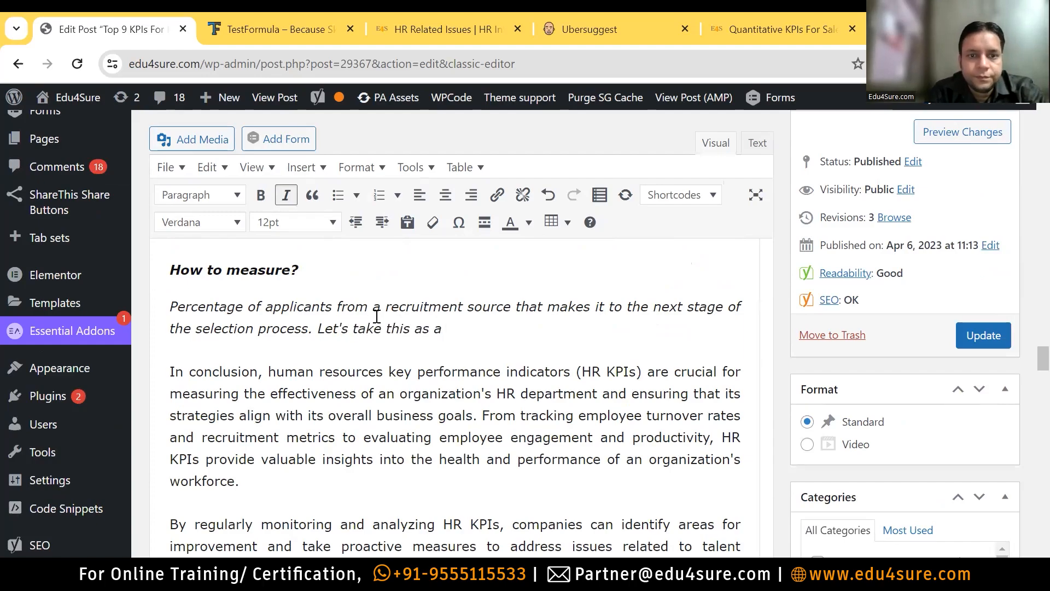
{"action": "left_click_drag", "start_coordinate": [319, 328], "coordinate": [446, 335]}
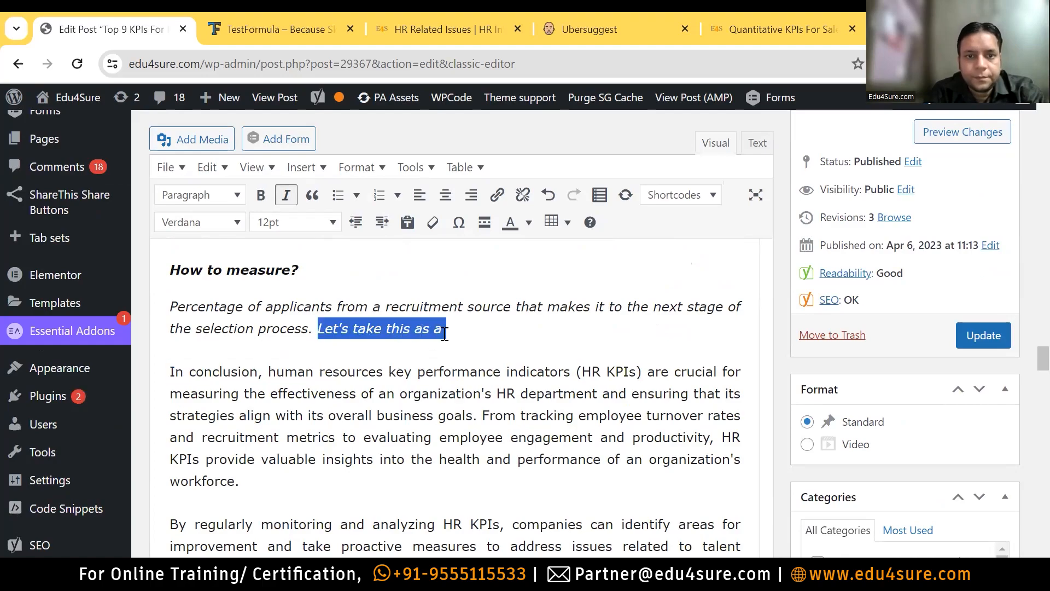
{"action": "key", "text": "BackSpace"}
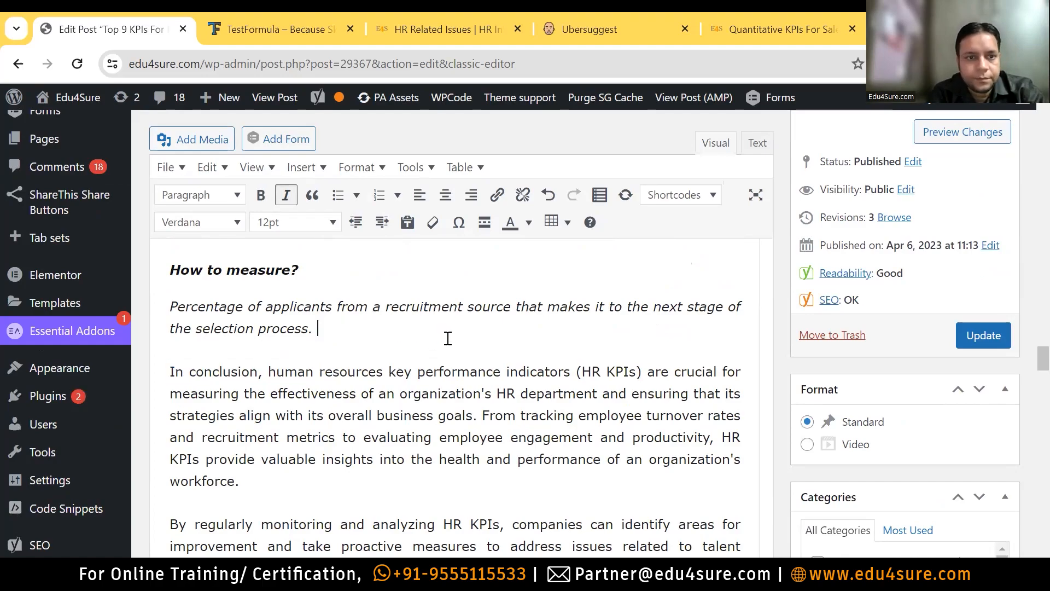
Start a new paragraph above the conclusion with "Let" in plain, non-italic text
{"action": "key", "text": "Return"}
{"action": "type", "text": "Let's"}
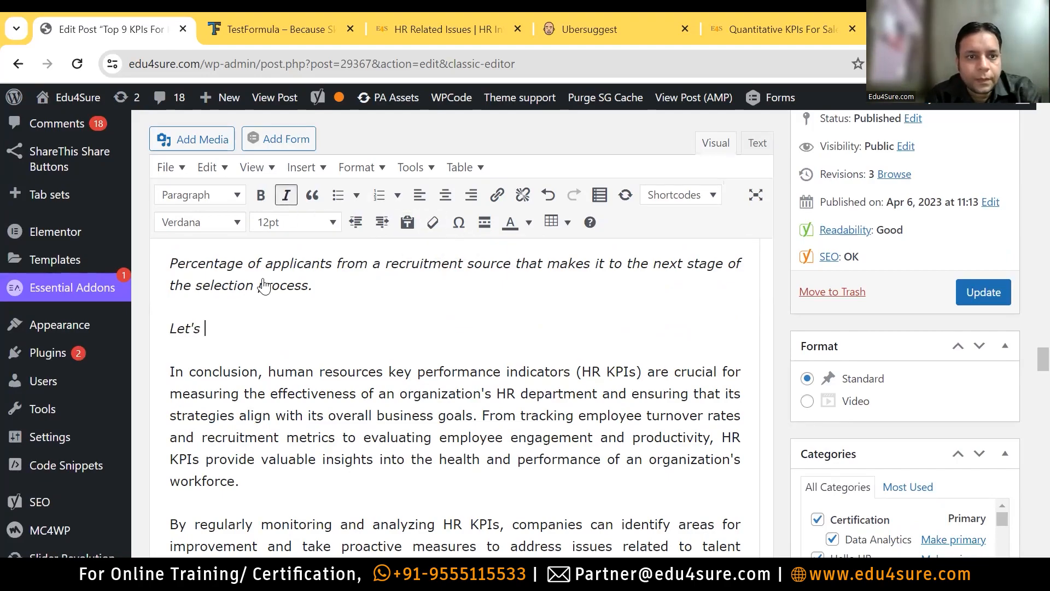
{"action": "left_click_drag", "start_coordinate": [220, 323], "coordinate": [167, 334]}
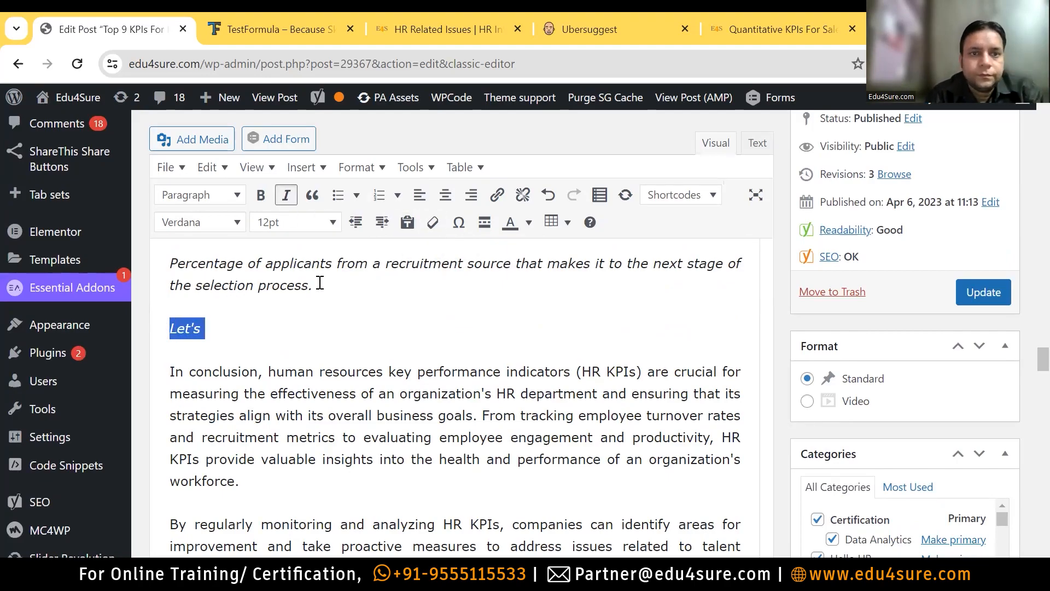
{"action": "left_click", "coordinate": [286, 196]}
{"action": "type", "text": "Let"}
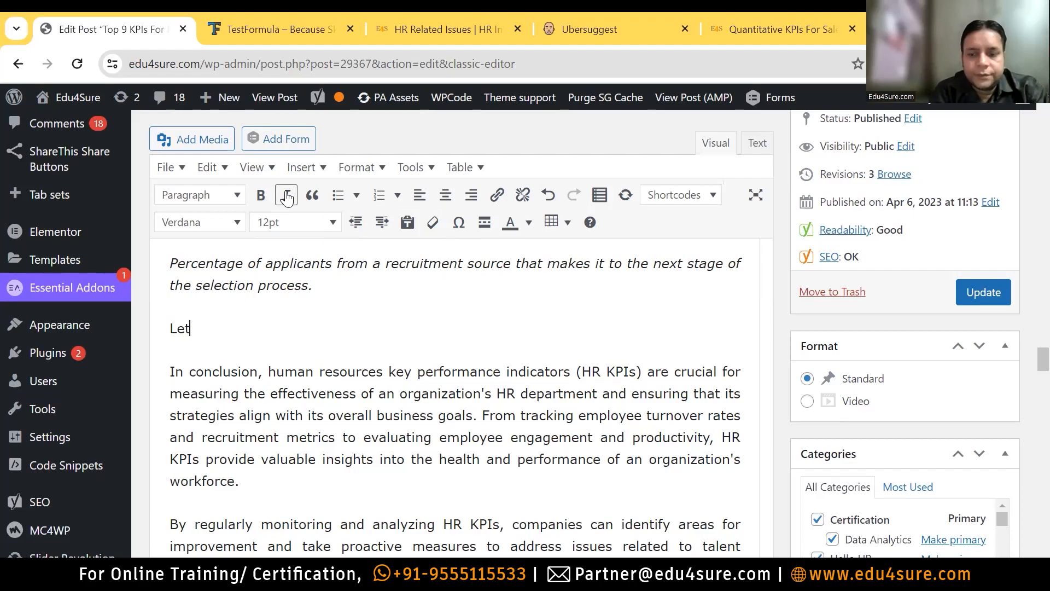
Complete the new paragraph to read "Let's take it as the last KPI for HR Professionals."
{"action": "type", "text": "'s take it a"}
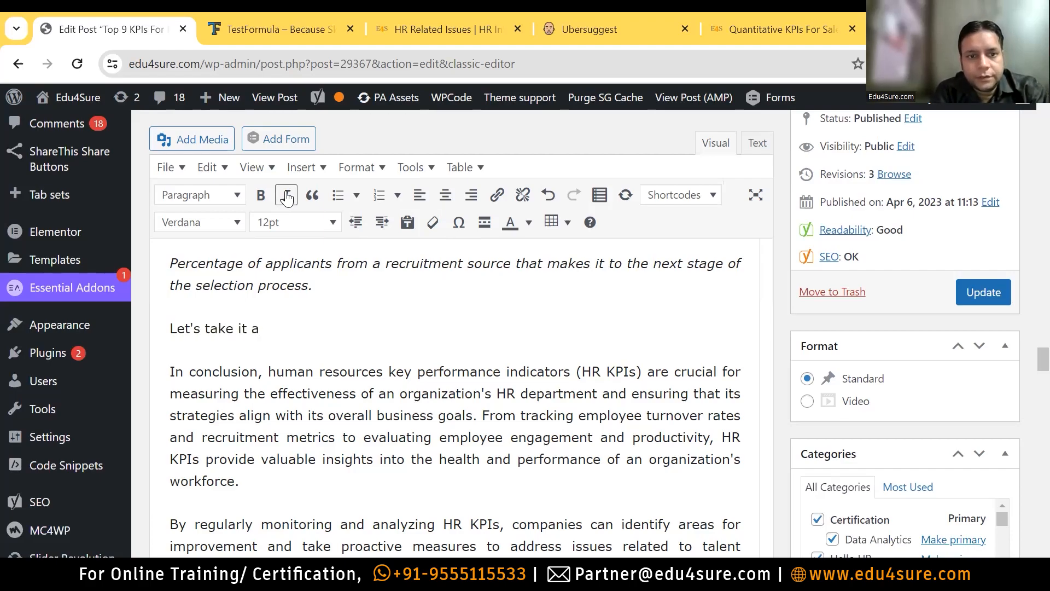
{"action": "type", "text": "s the la"}
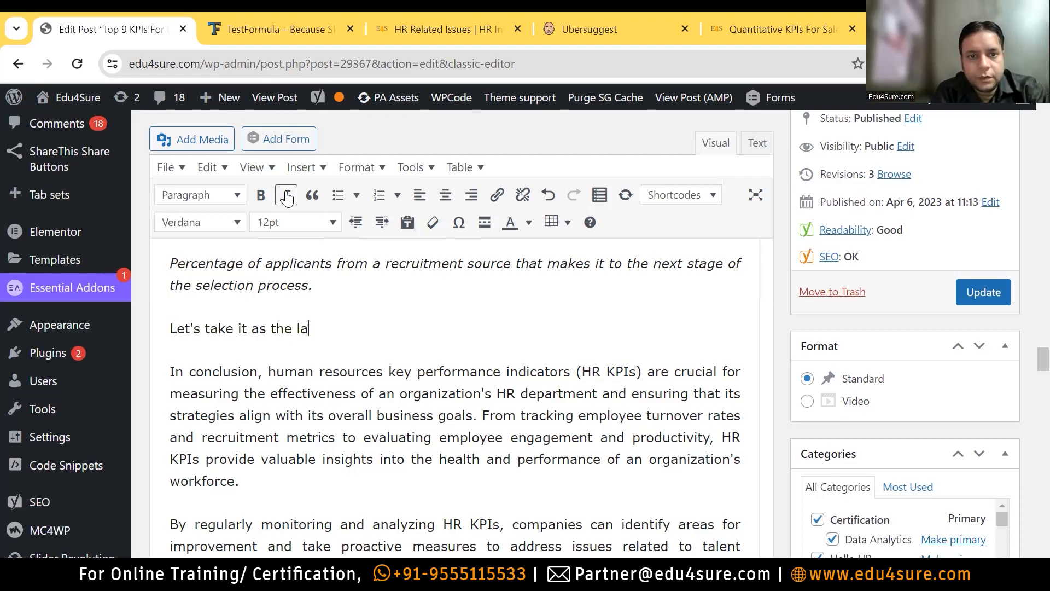
{"action": "type", "text": "st KPI for "}
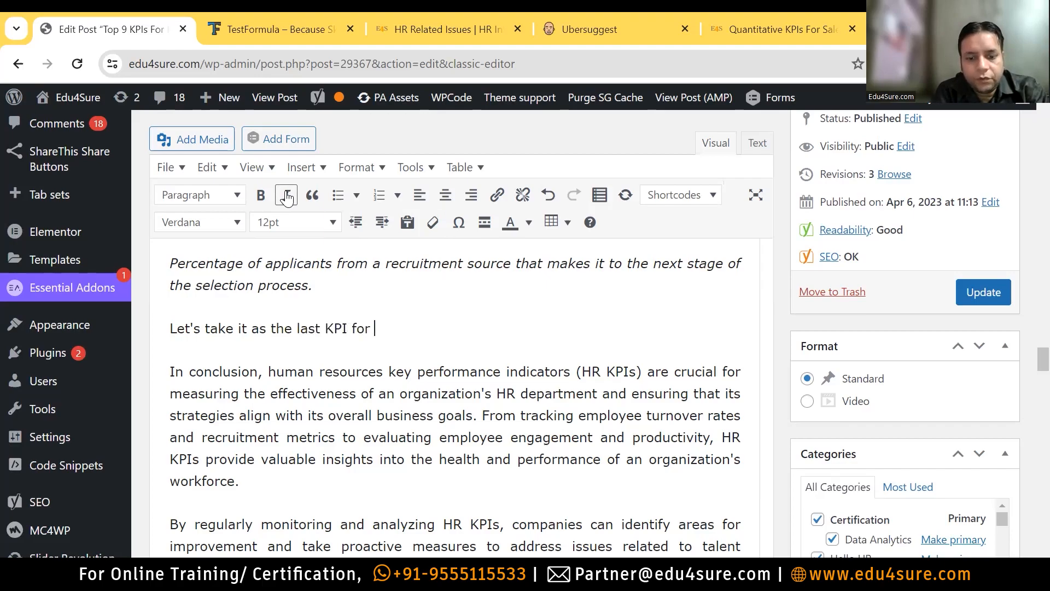
{"action": "type", "text": "HR [r"}
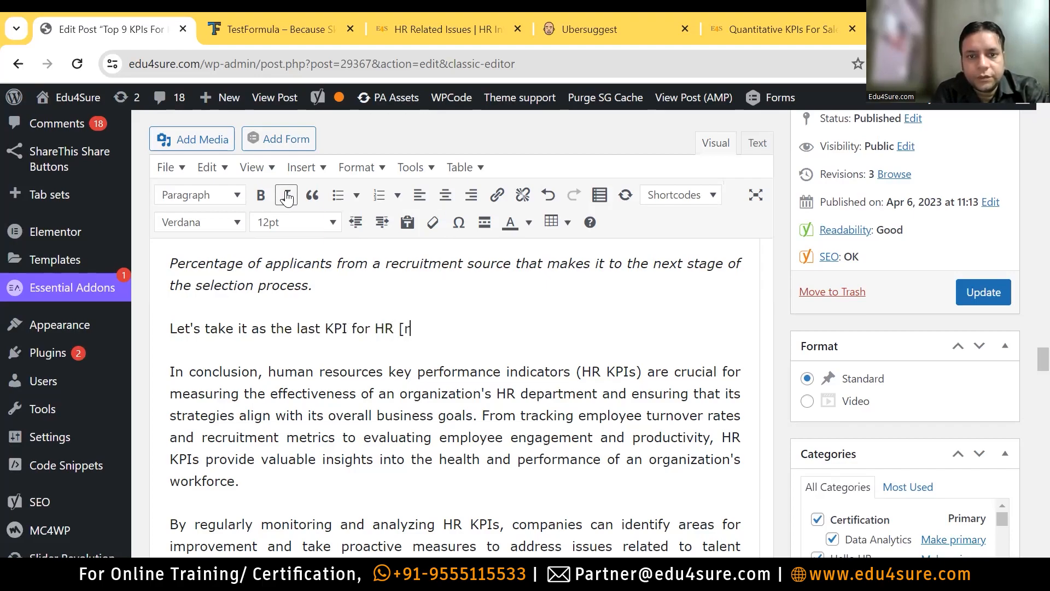
{"action": "key", "text": "BackSpace"}
{"action": "key", "text": "BackSpace"}
{"action": "type", "text": "Professi"}
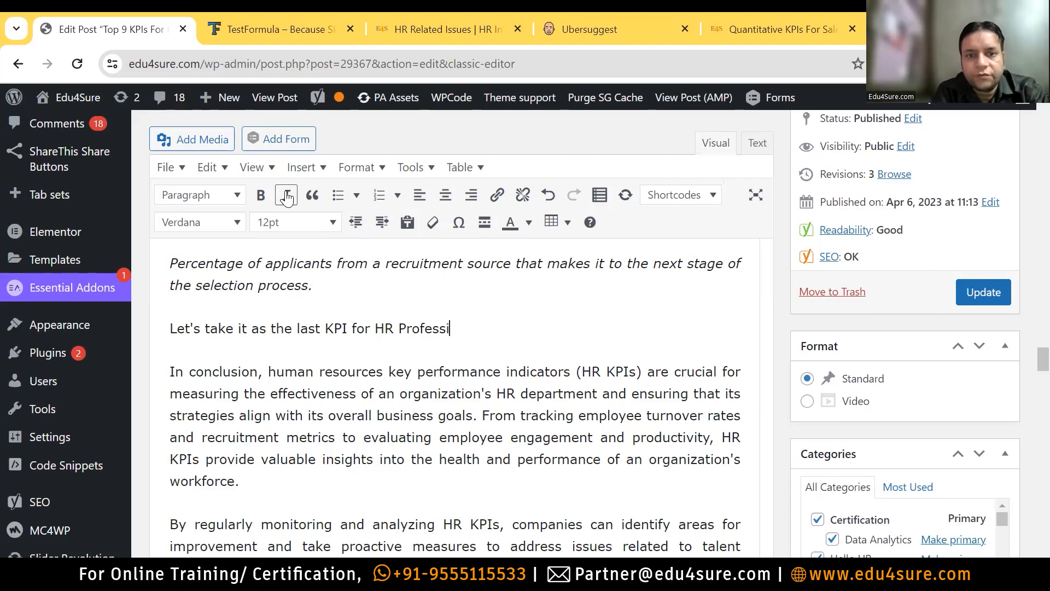
{"action": "type", "text": "onals."}
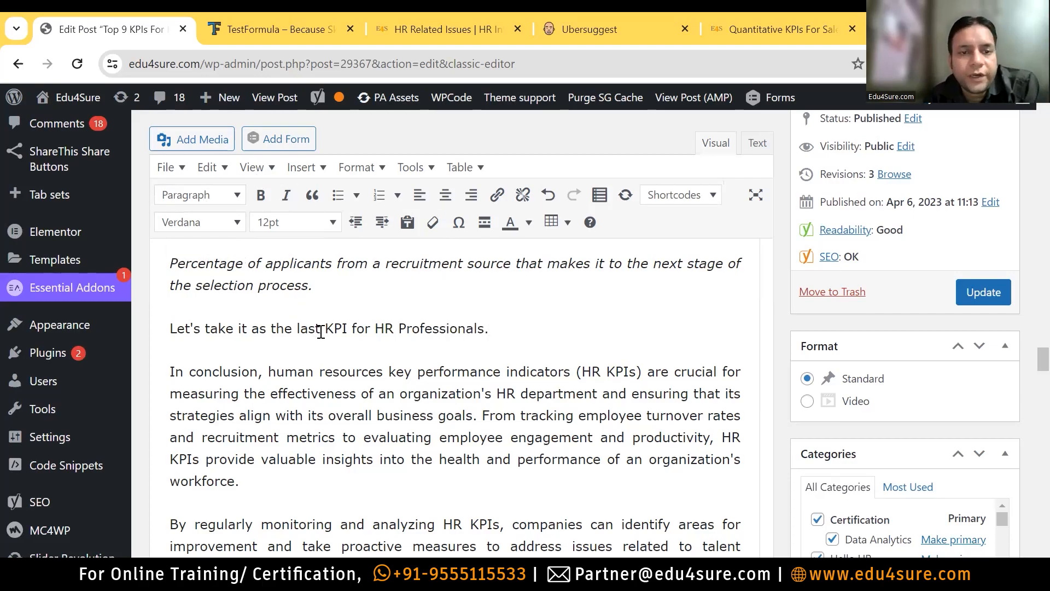
{"action": "left_click", "coordinate": [347, 329]}
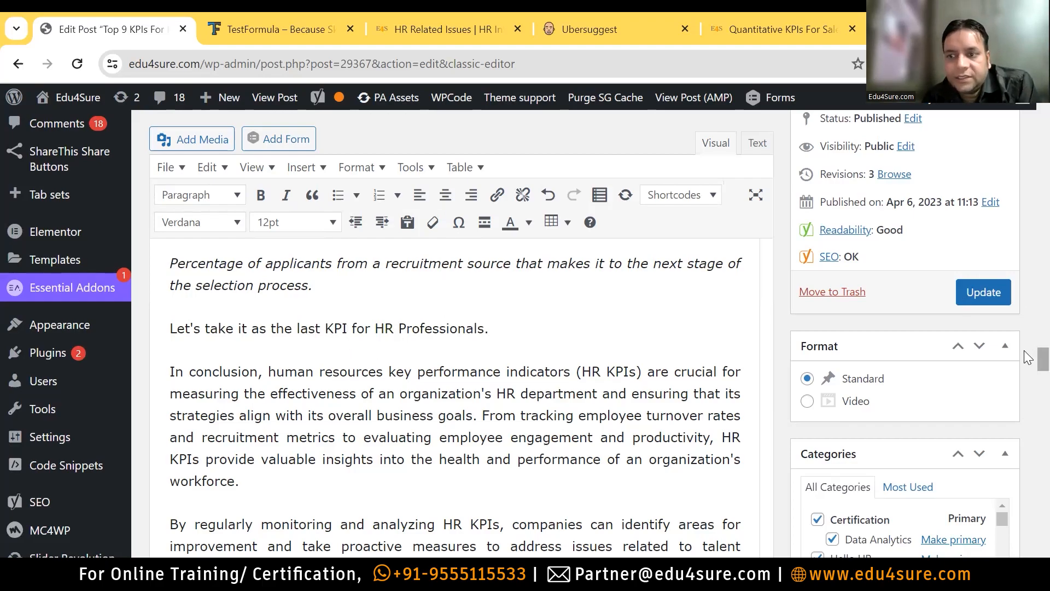
Recheck the keyphrase density count in the Yoast SEO analysis and turn off its highlighting in the text
{"action": "scroll", "coordinate": [1027, 356], "scroll_direction": "down", "scroll_amount": 1}
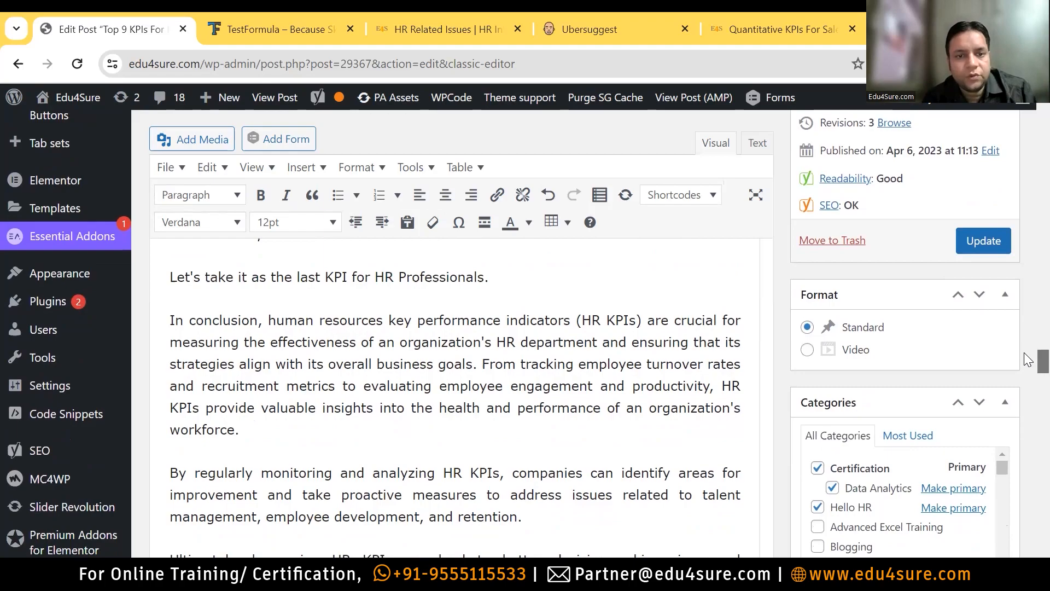
{"action": "scroll", "coordinate": [1027, 356], "scroll_direction": "down", "scroll_amount": 1}
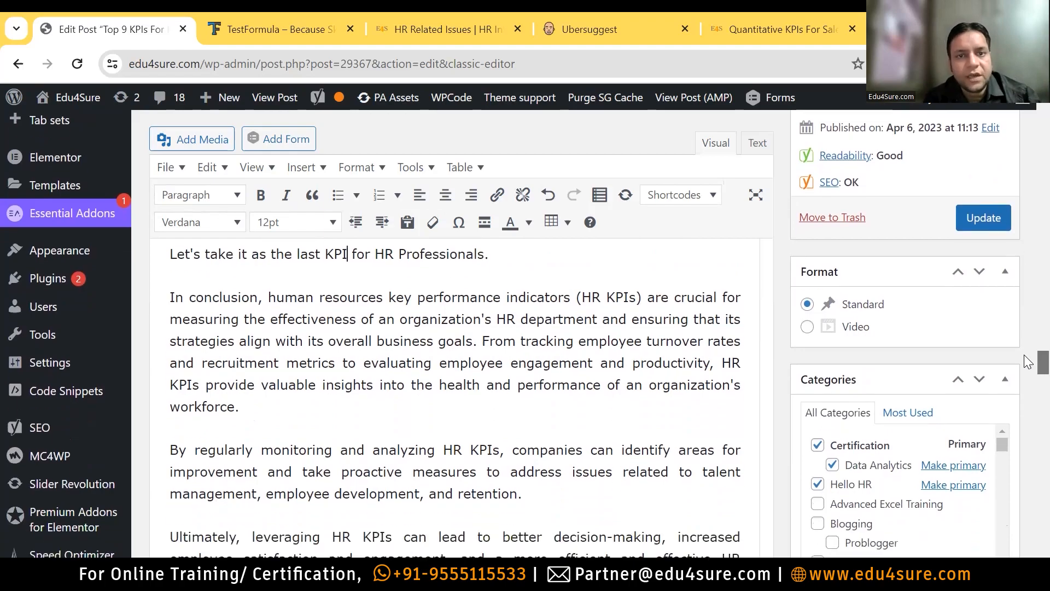
{"action": "scroll", "coordinate": [1024, 359], "scroll_direction": "down", "scroll_amount": 20}
{"action": "scroll", "coordinate": [1027, 447], "scroll_direction": "down", "scroll_amount": 10}
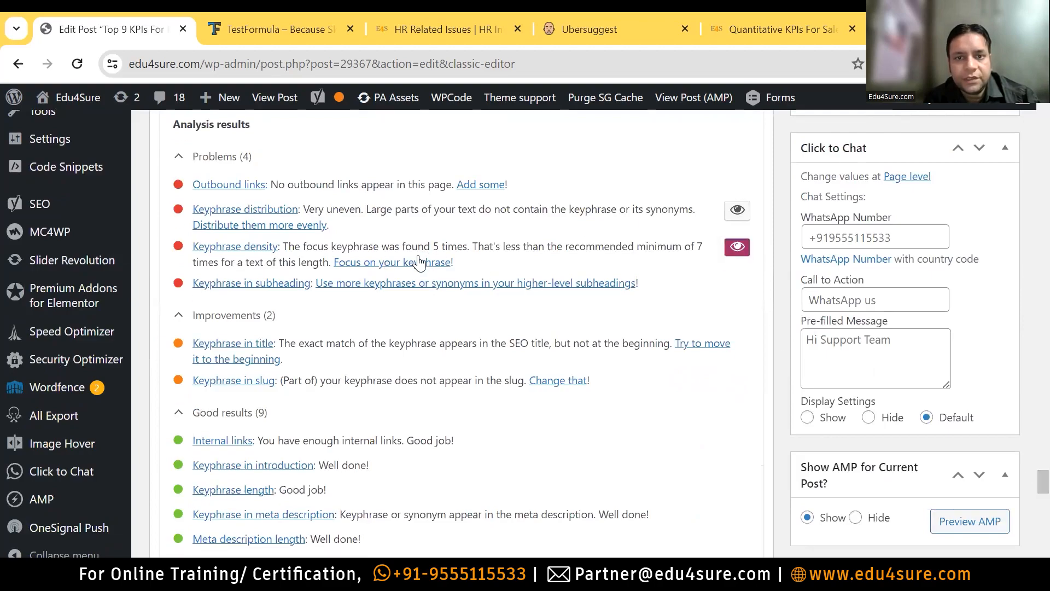
{"action": "left_click_drag", "start_coordinate": [456, 247], "coordinate": [430, 247]}
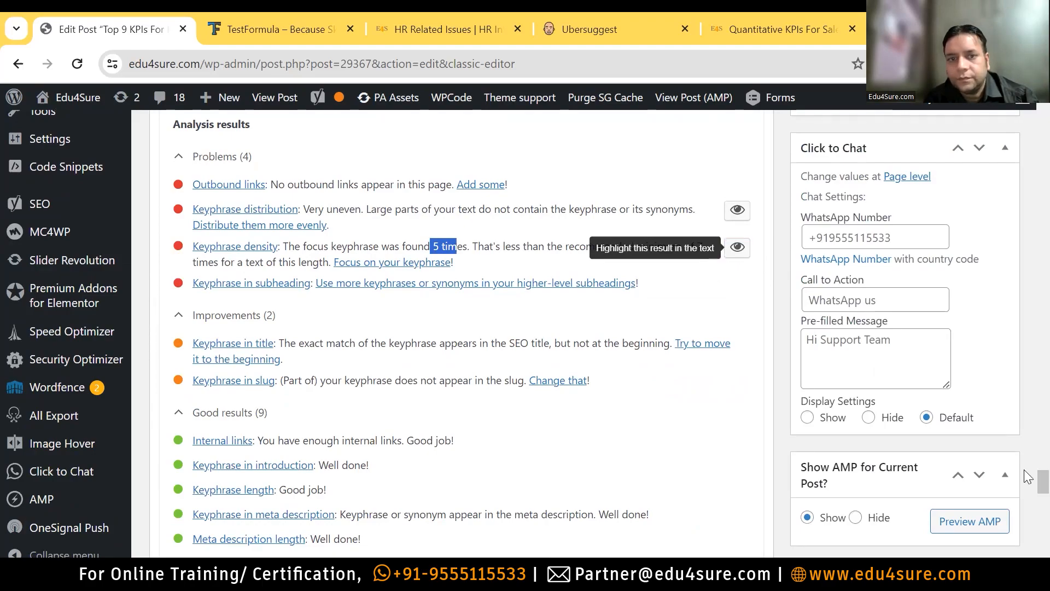
Update the published post with the edited section paragraphs
{"action": "scroll", "coordinate": [1024, 263], "scroll_direction": "up", "scroll_amount": 7}
{"action": "scroll", "coordinate": [1026, 281], "scroll_direction": "up", "scroll_amount": 5}
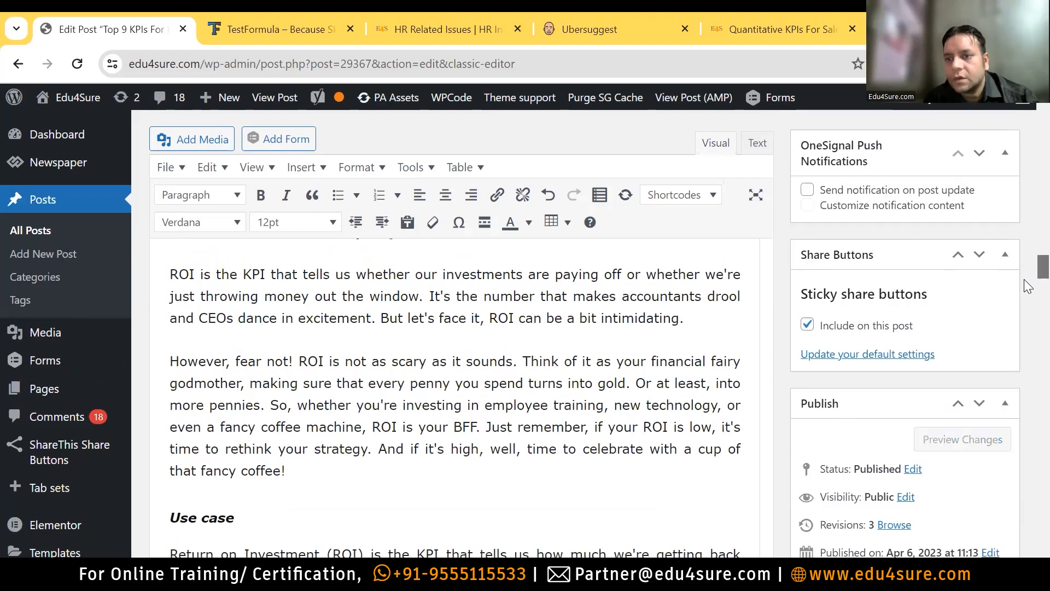
{"action": "scroll", "coordinate": [1024, 280], "scroll_direction": "down", "scroll_amount": 7}
{"action": "scroll", "coordinate": [985, 153], "scroll_direction": "down", "scroll_amount": 2}
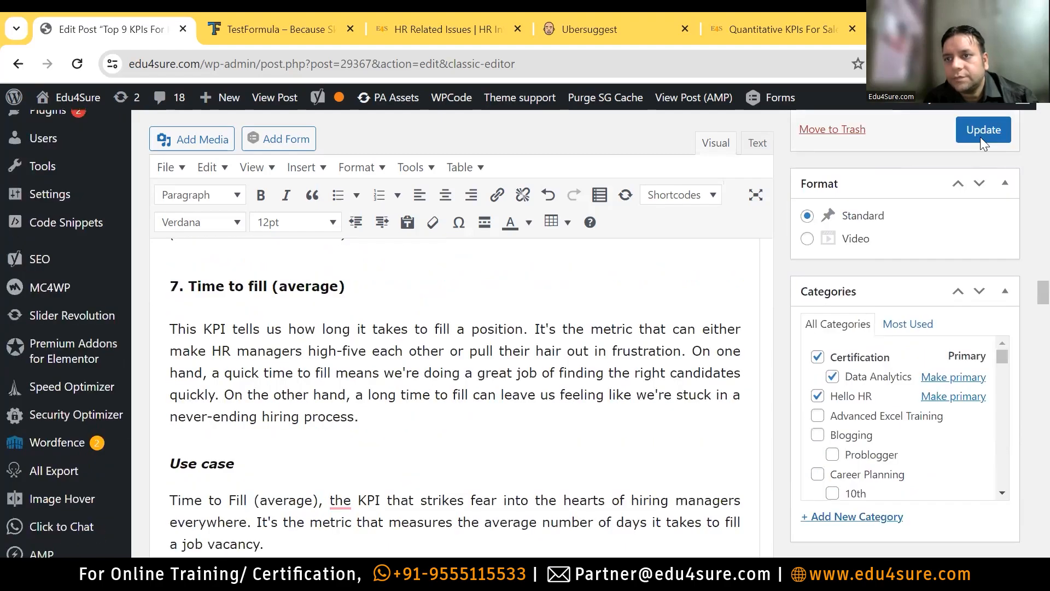
{"action": "left_click", "coordinate": [981, 137]}
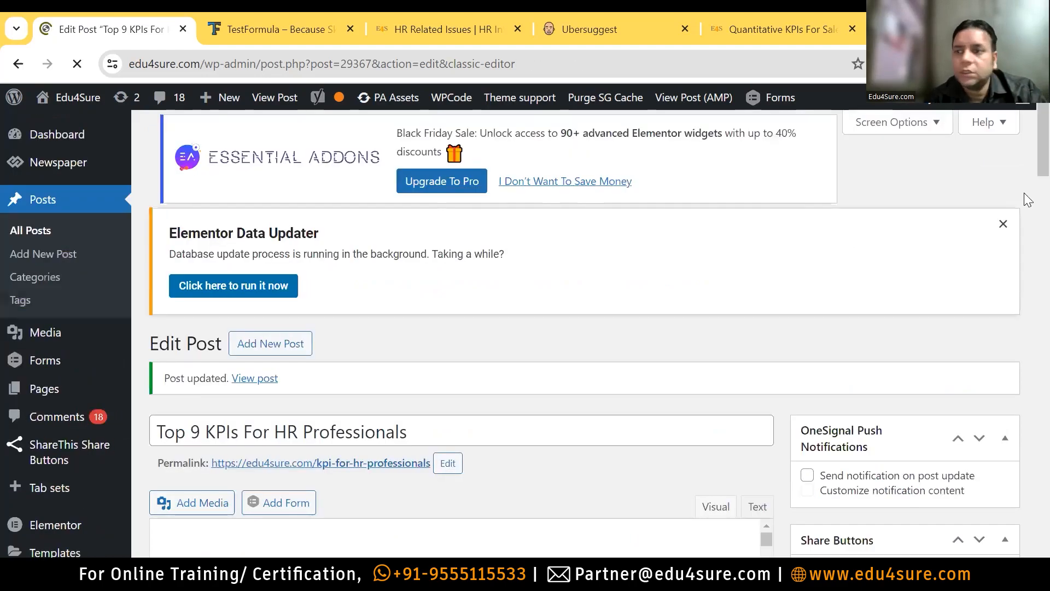
Expand the SEO analysis of the updated post and re-examine its keyphrase distribution, density and subheading results
{"action": "scroll", "coordinate": [1028, 191], "scroll_direction": "down", "scroll_amount": 6}
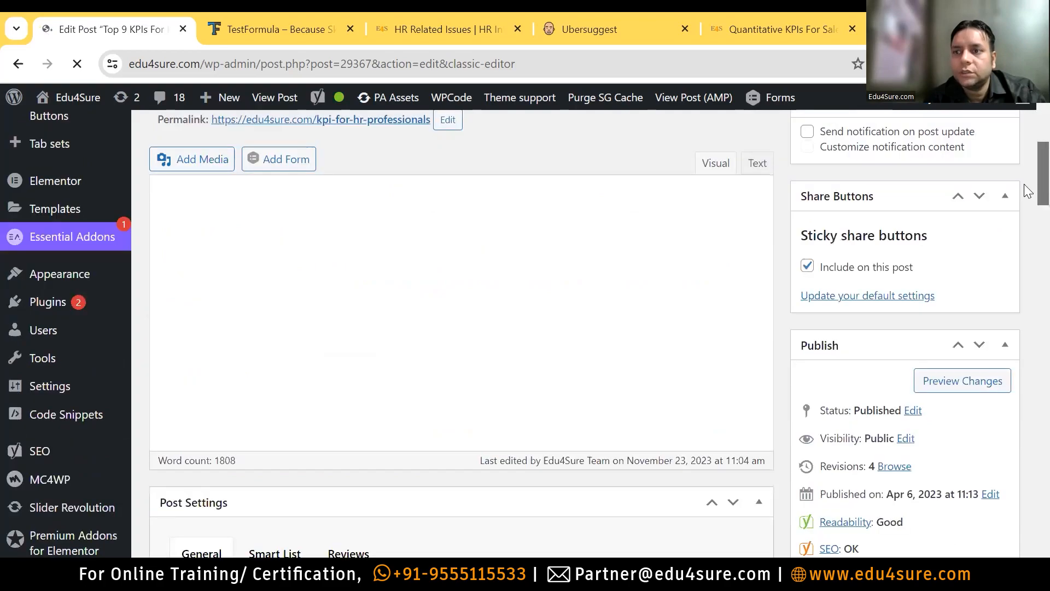
{"action": "scroll", "coordinate": [1028, 258], "scroll_direction": "down", "scroll_amount": 5}
{"action": "scroll", "coordinate": [1028, 284], "scroll_direction": "up", "scroll_amount": 5}
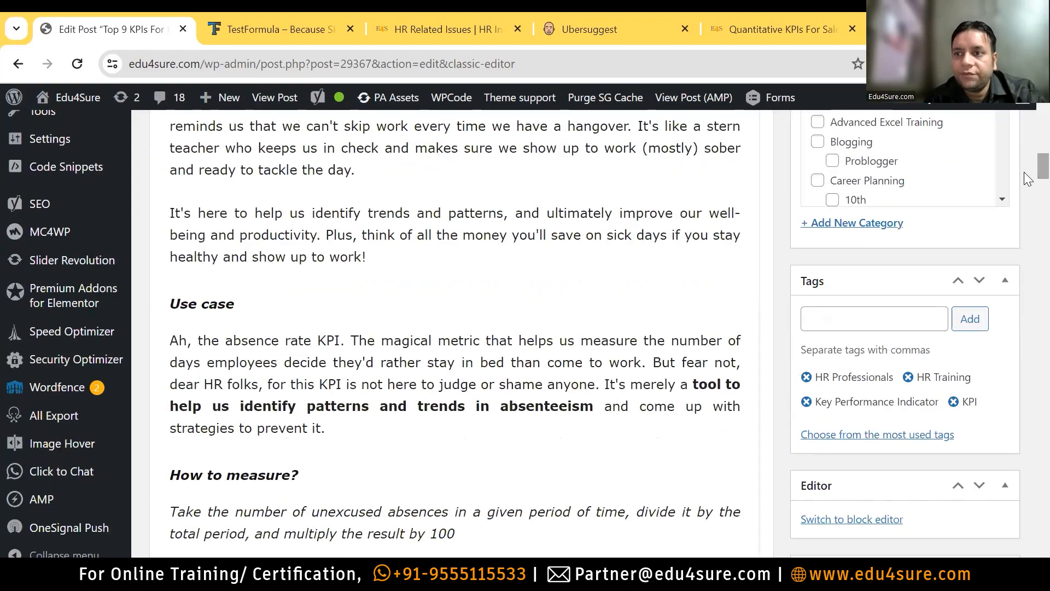
{"action": "scroll", "coordinate": [1028, 320], "scroll_direction": "down", "scroll_amount": 5}
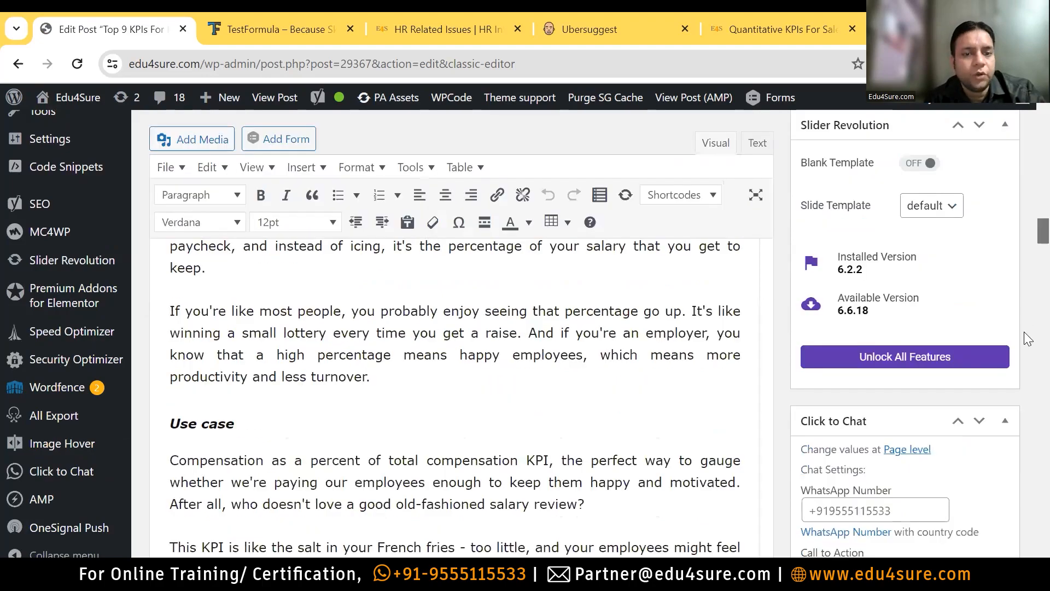
{"action": "scroll", "coordinate": [1028, 339], "scroll_direction": "down", "scroll_amount": 5}
{"action": "scroll", "coordinate": [1028, 390], "scroll_direction": "down", "scroll_amount": 8}
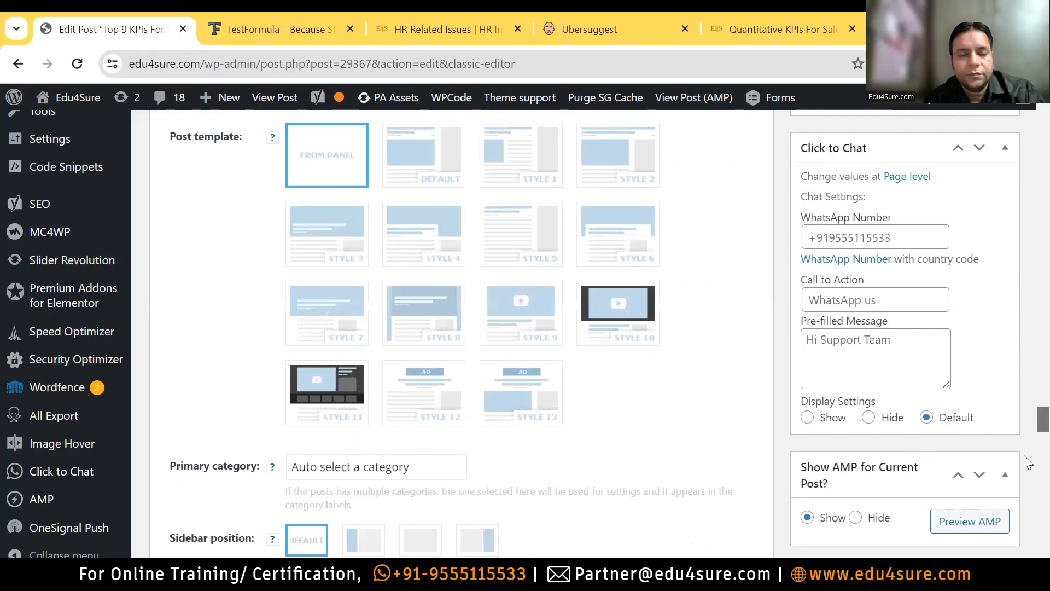
{"action": "scroll", "coordinate": [1028, 454], "scroll_direction": "down", "scroll_amount": 8}
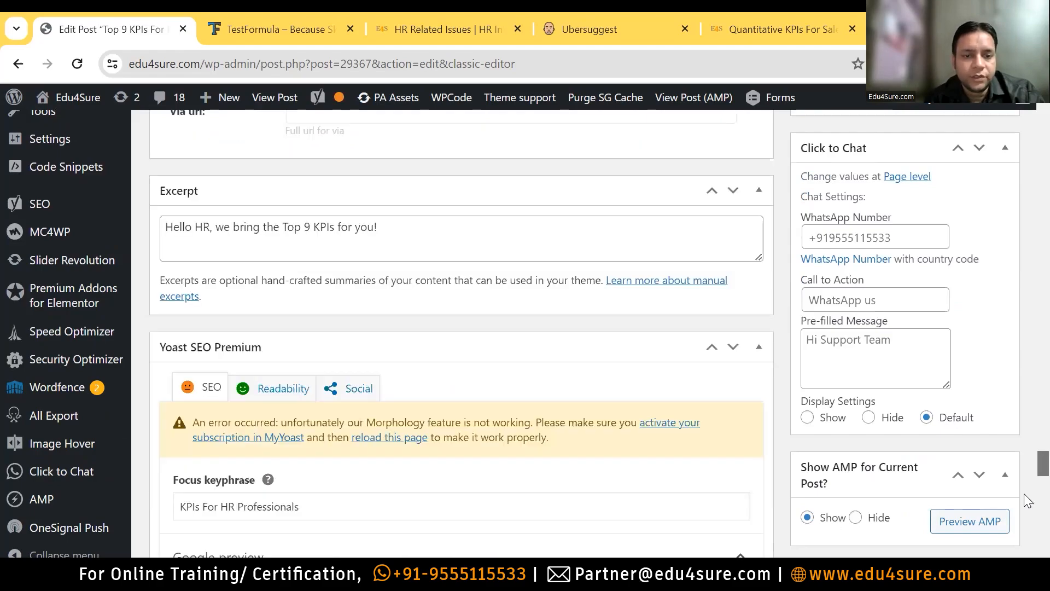
{"action": "scroll", "coordinate": [1027, 503], "scroll_direction": "down", "scroll_amount": 8}
{"action": "scroll", "coordinate": [1028, 514], "scroll_direction": "down", "scroll_amount": 4}
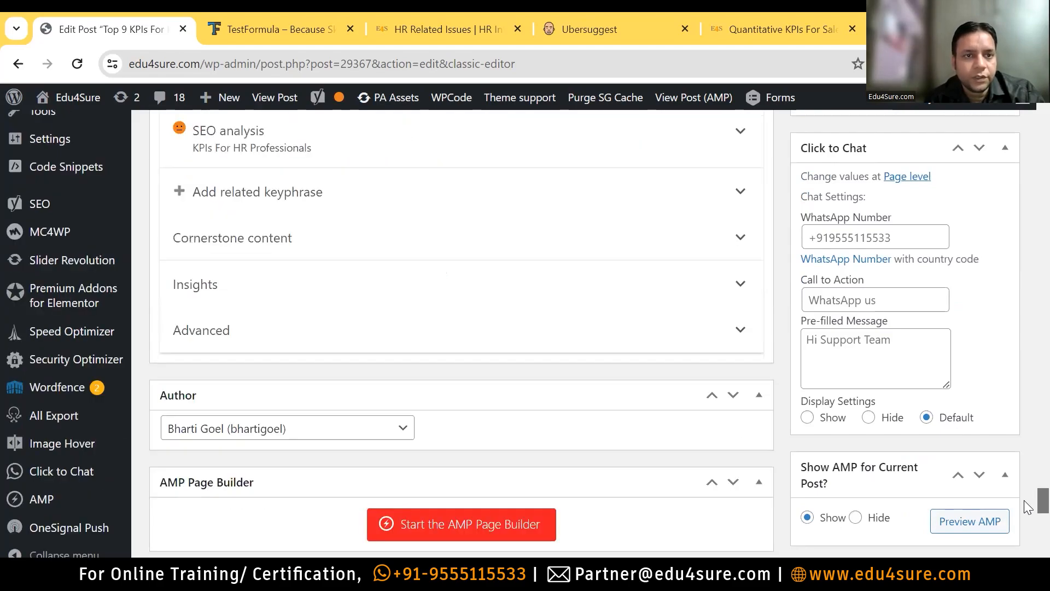
{"action": "scroll", "coordinate": [430, 301], "scroll_direction": "up", "scroll_amount": 3}
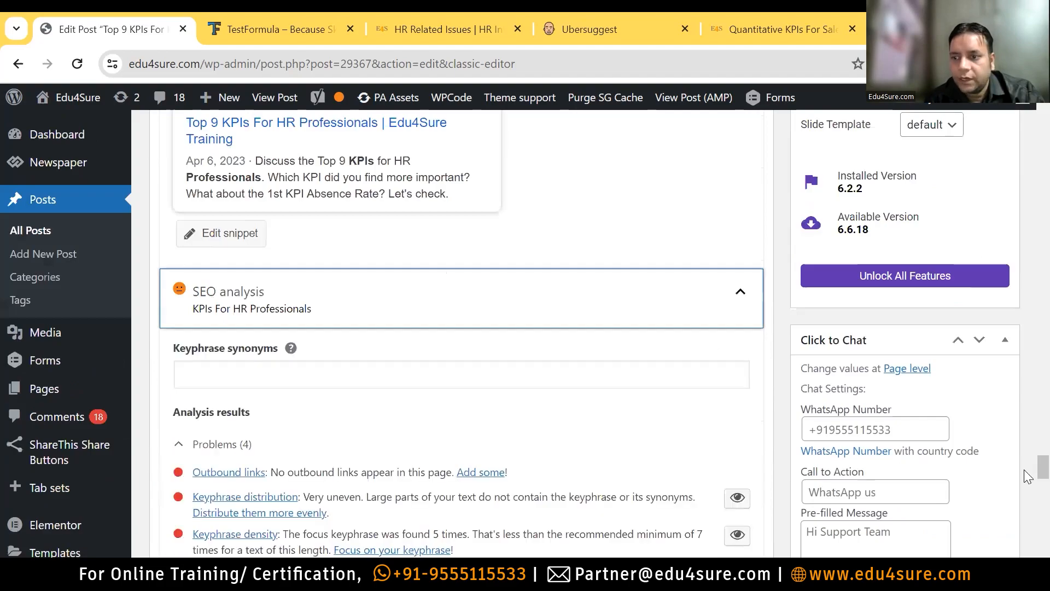
{"action": "scroll", "coordinate": [1028, 482], "scroll_direction": "down", "scroll_amount": 1}
{"action": "scroll", "coordinate": [1028, 487], "scroll_direction": "down", "scroll_amount": 2}
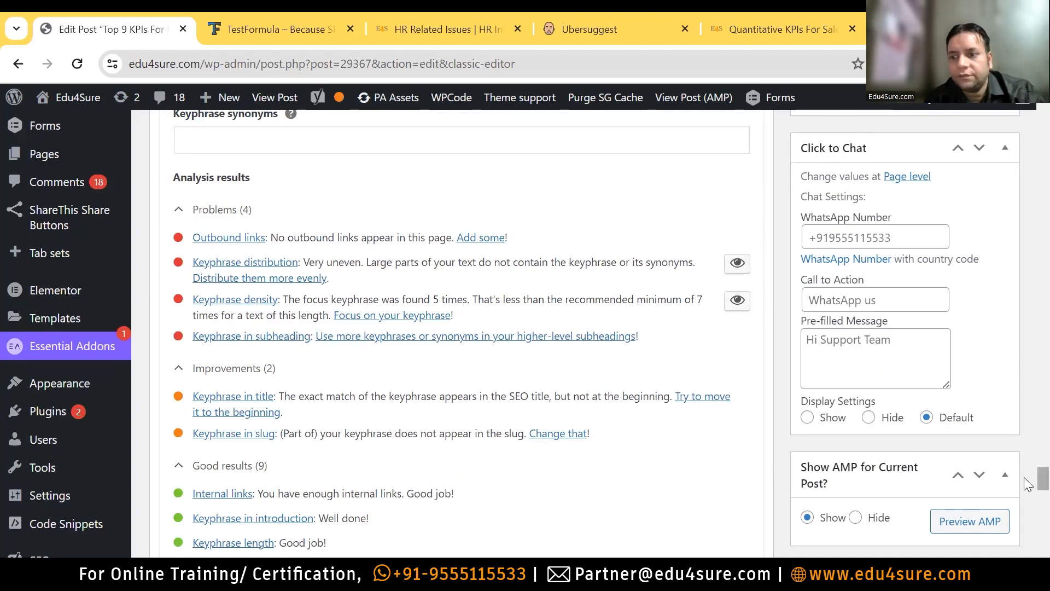
{"action": "scroll", "coordinate": [1028, 481], "scroll_direction": "up", "scroll_amount": 1}
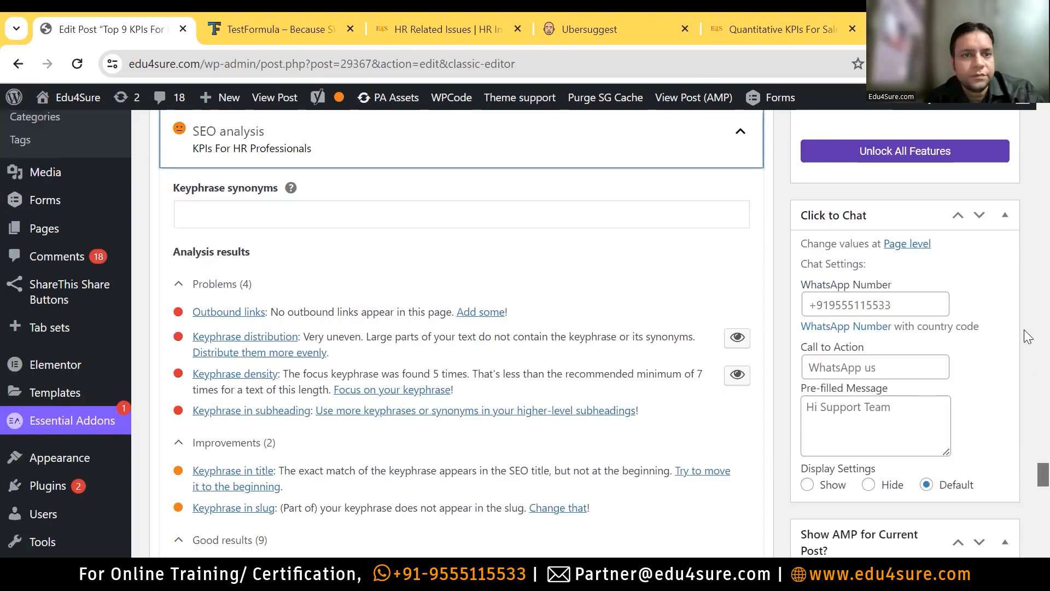
Insert "for HR Professionals" after "This KPI" in the opening sentence of the "7. Time to fill (average)" section
{"action": "scroll", "coordinate": [1027, 309], "scroll_direction": "up", "scroll_amount": 20}
{"action": "scroll", "coordinate": [1028, 307], "scroll_direction": "up", "scroll_amount": 10}
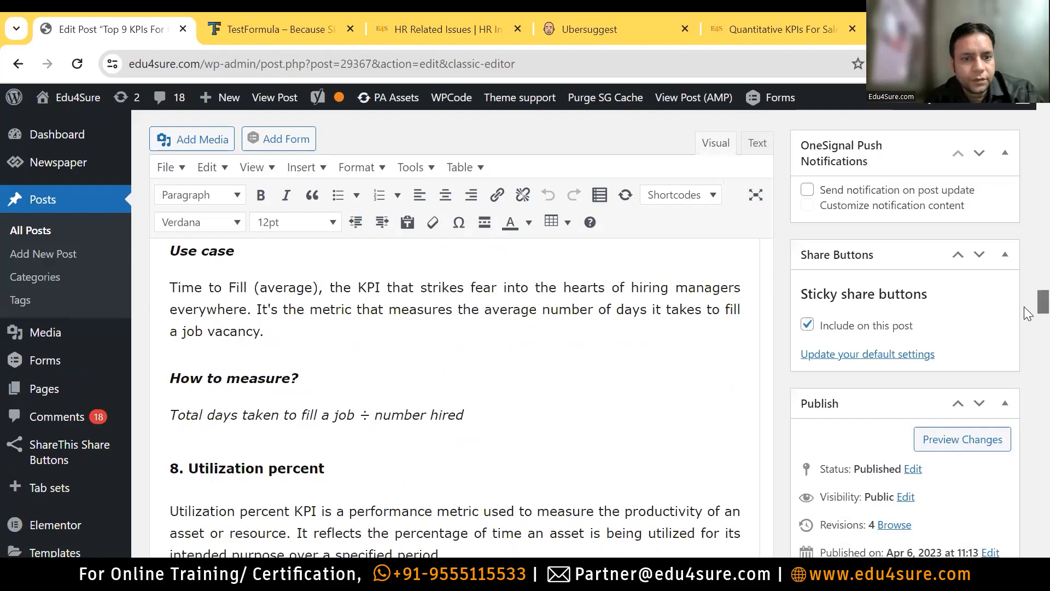
{"action": "scroll", "coordinate": [1028, 316], "scroll_direction": "down", "scroll_amount": 3}
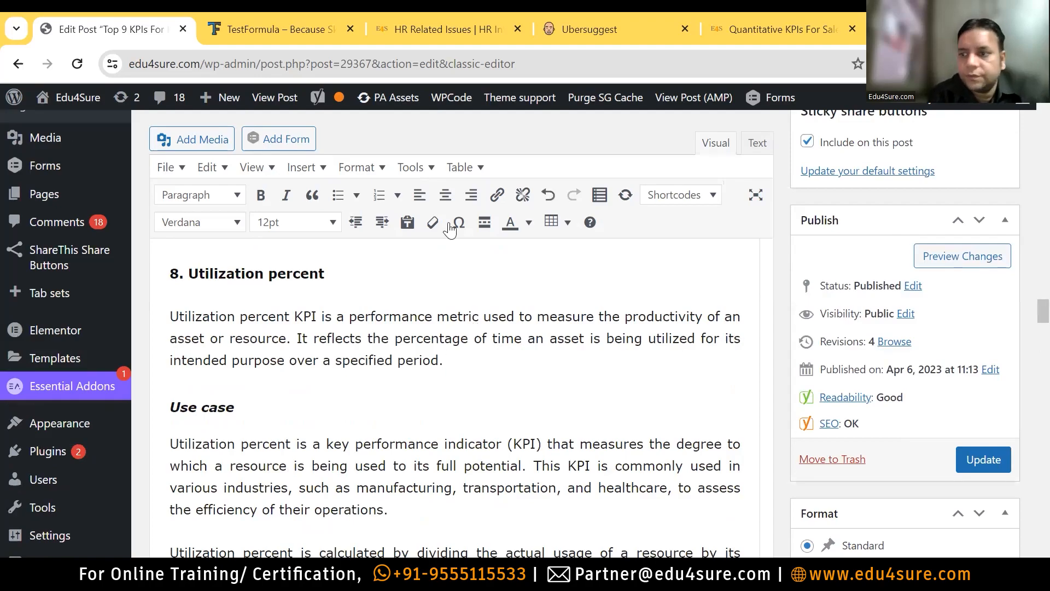
{"action": "scroll", "coordinate": [1028, 309], "scroll_direction": "up", "scroll_amount": 3}
{"action": "scroll", "coordinate": [1028, 306], "scroll_direction": "up", "scroll_amount": 4}
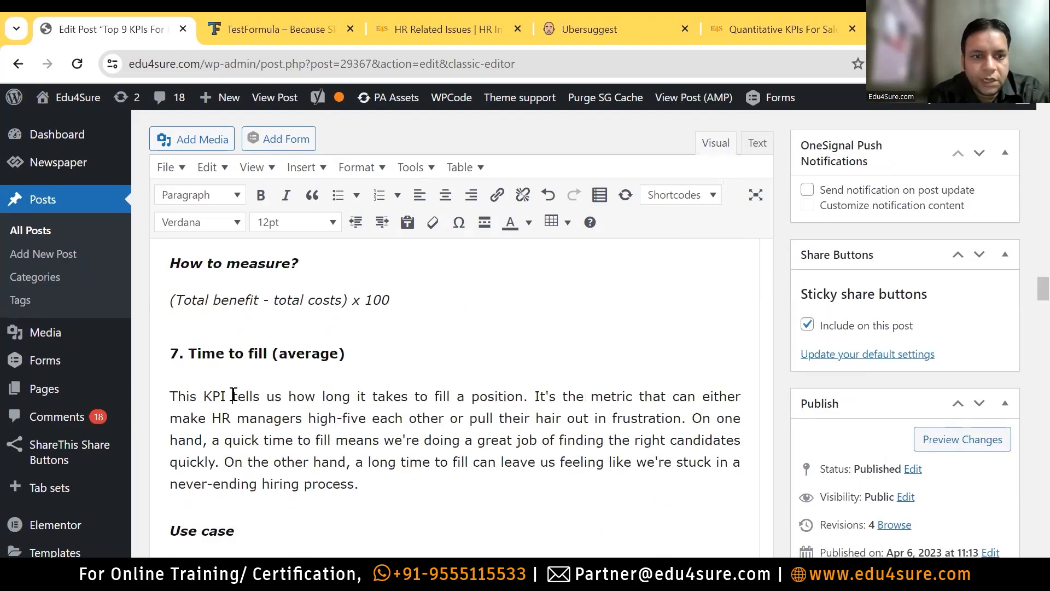
{"action": "type", "text": "for "}
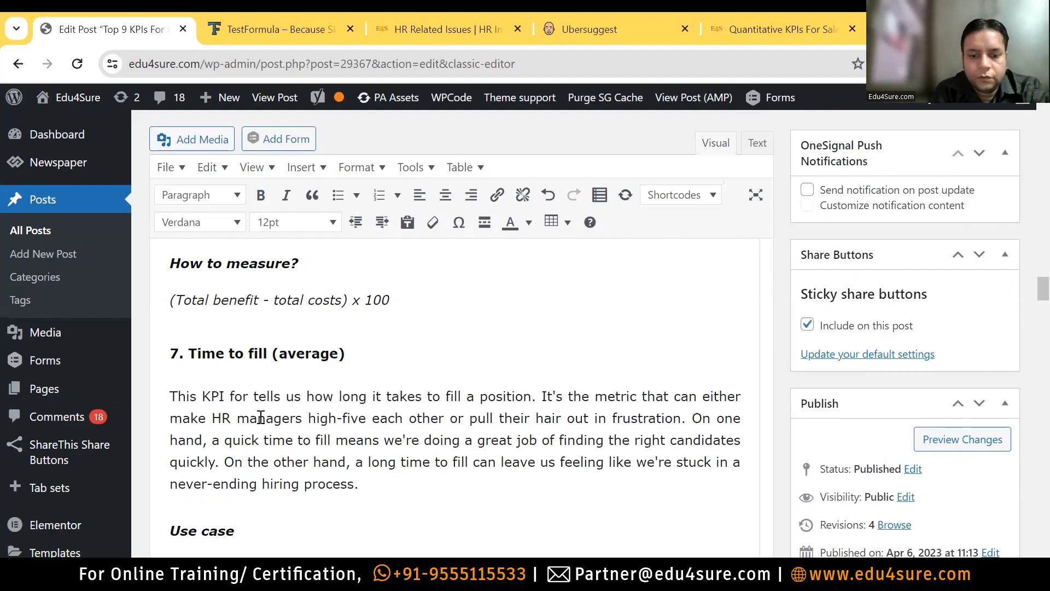
{"action": "type", "text": "HR Profess"}
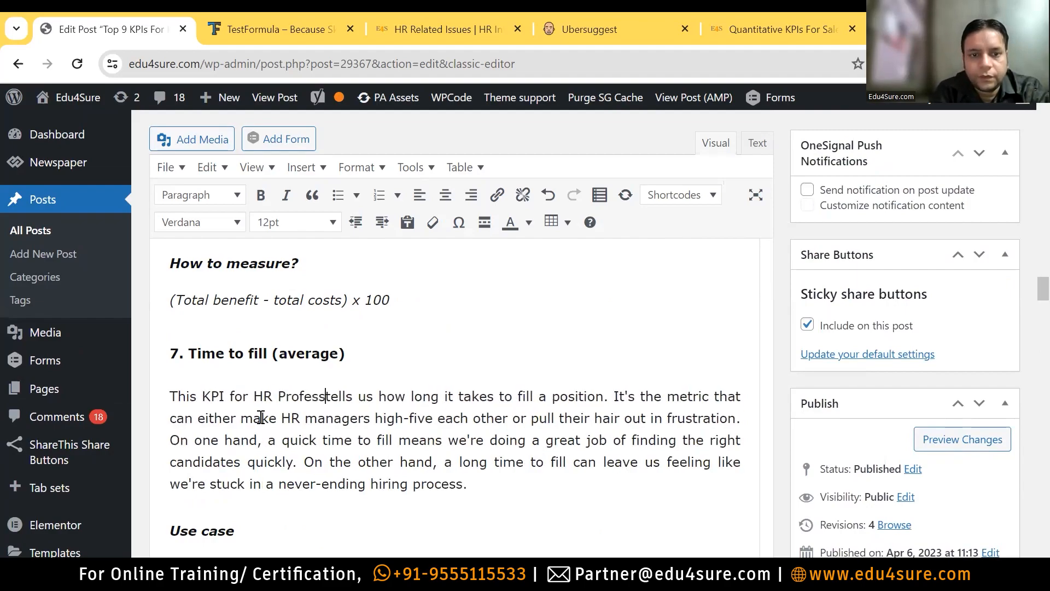
{"action": "type", "text": "ionals"}
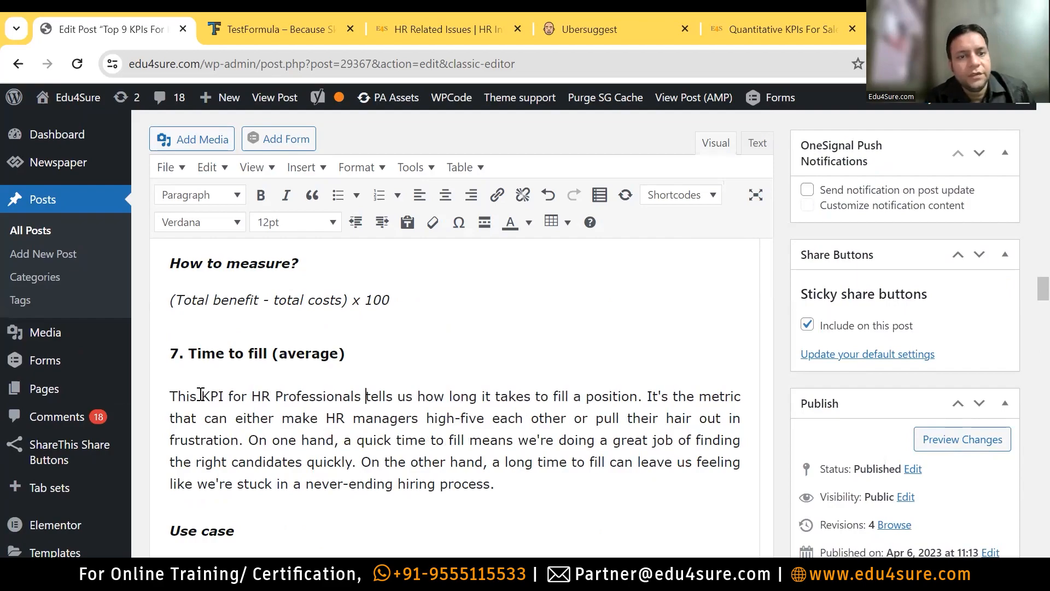
{"action": "left_click_drag", "start_coordinate": [201, 396], "coordinate": [350, 396]}
{"action": "left_click", "coordinate": [372, 424]}
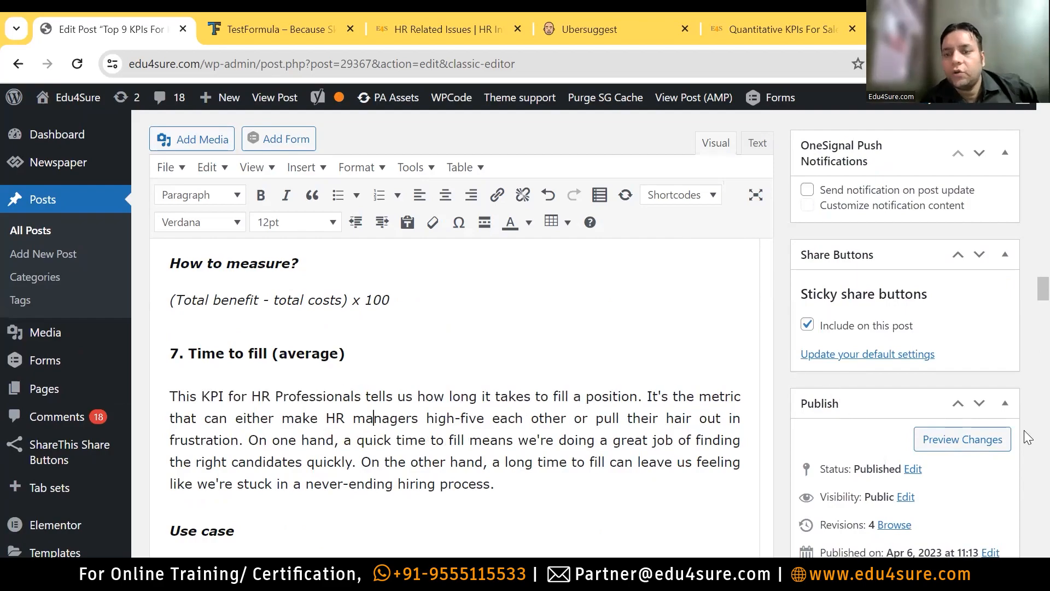
Update the published post with the keyphrase added to the "Time to fill (average)" section
{"action": "scroll", "coordinate": [1028, 291], "scroll_direction": "up", "scroll_amount": 1}
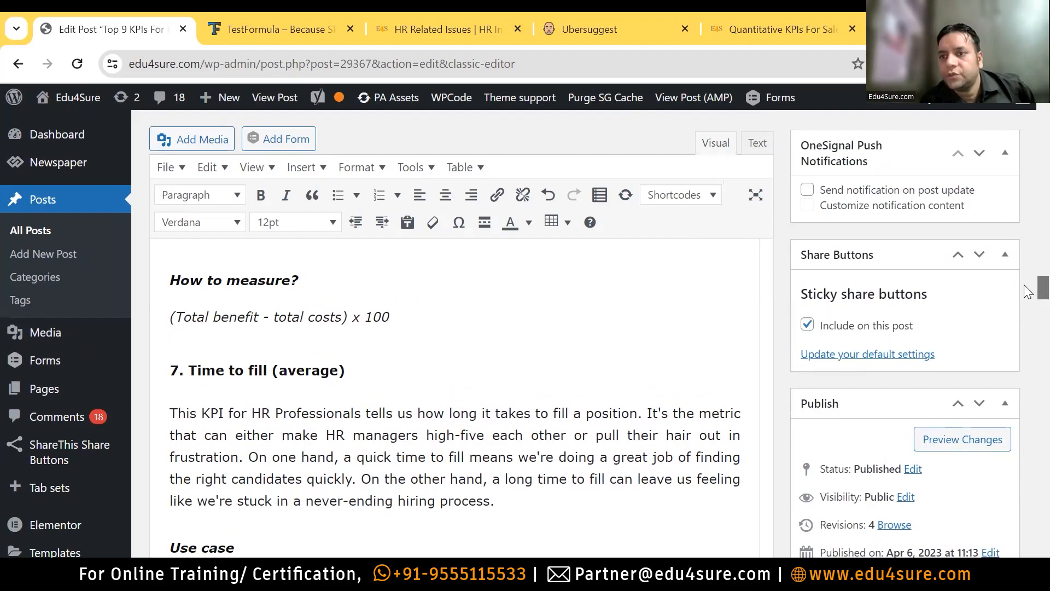
{"action": "scroll", "coordinate": [1027, 291], "scroll_direction": "up", "scroll_amount": 10}
{"action": "scroll", "coordinate": [1027, 131], "scroll_direction": "down", "scroll_amount": 5}
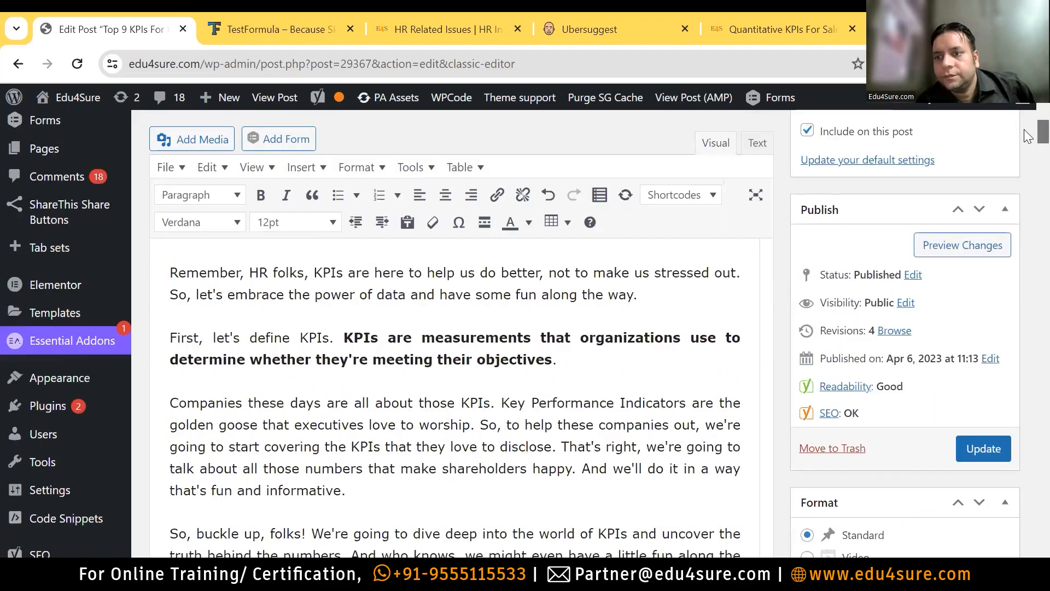
{"action": "scroll", "coordinate": [1028, 164], "scroll_direction": "down", "scroll_amount": 1}
{"action": "left_click", "coordinate": [977, 402]}
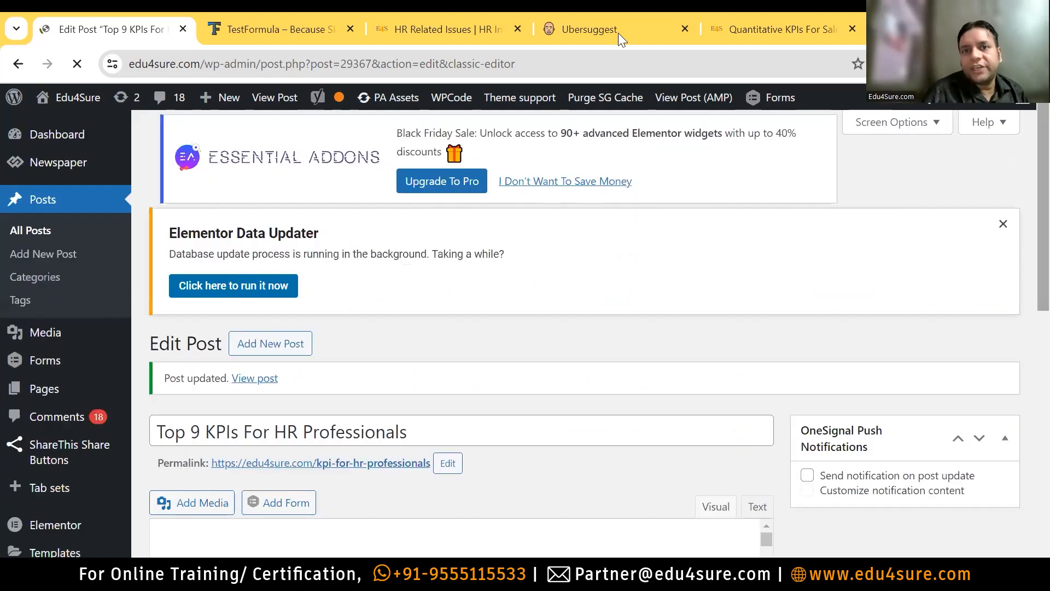
Switch to Ubersuggest, expand its Keyword Research tools to view them, and return to the WordPress post editor
{"action": "left_click", "coordinate": [637, 46]}
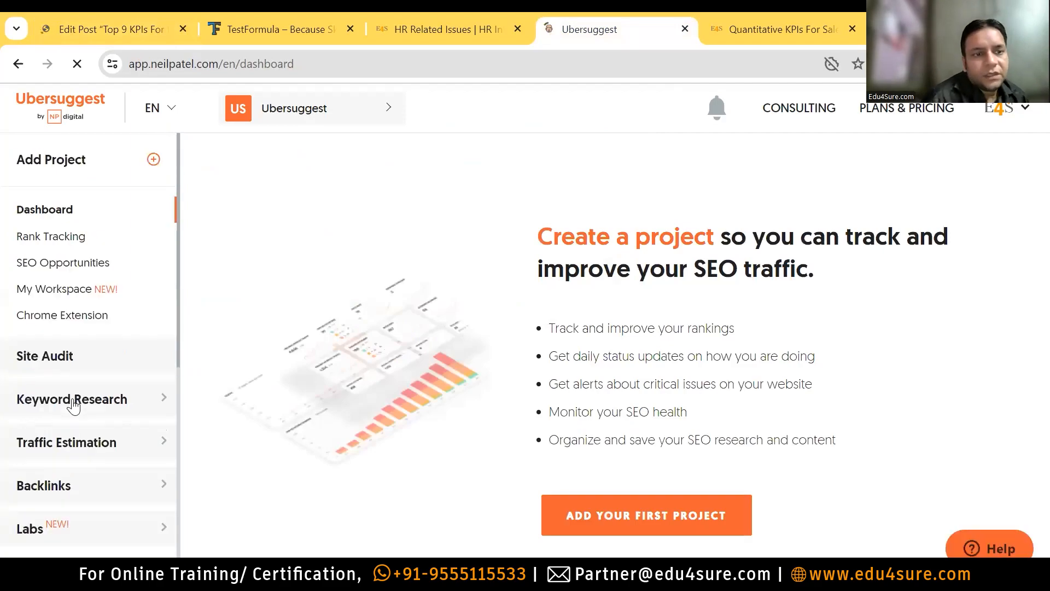
{"action": "left_click", "coordinate": [86, 418]}
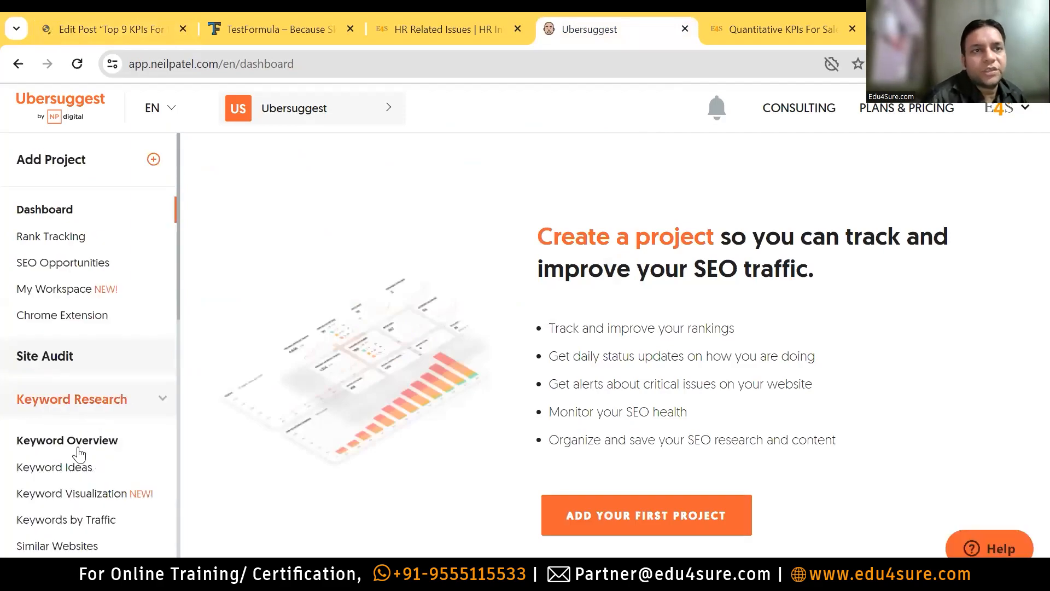
{"action": "left_click", "coordinate": [97, 29]}
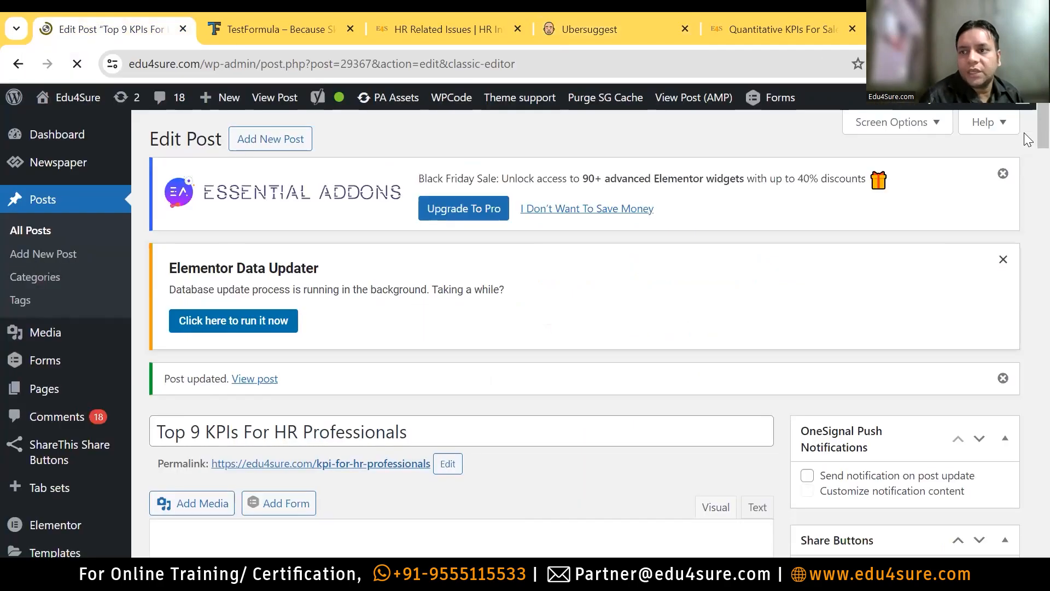
Look through the updated post's content and the settings below it for the Yoast SEO analysis
{"action": "scroll", "coordinate": [1028, 148], "scroll_direction": "down", "scroll_amount": 5}
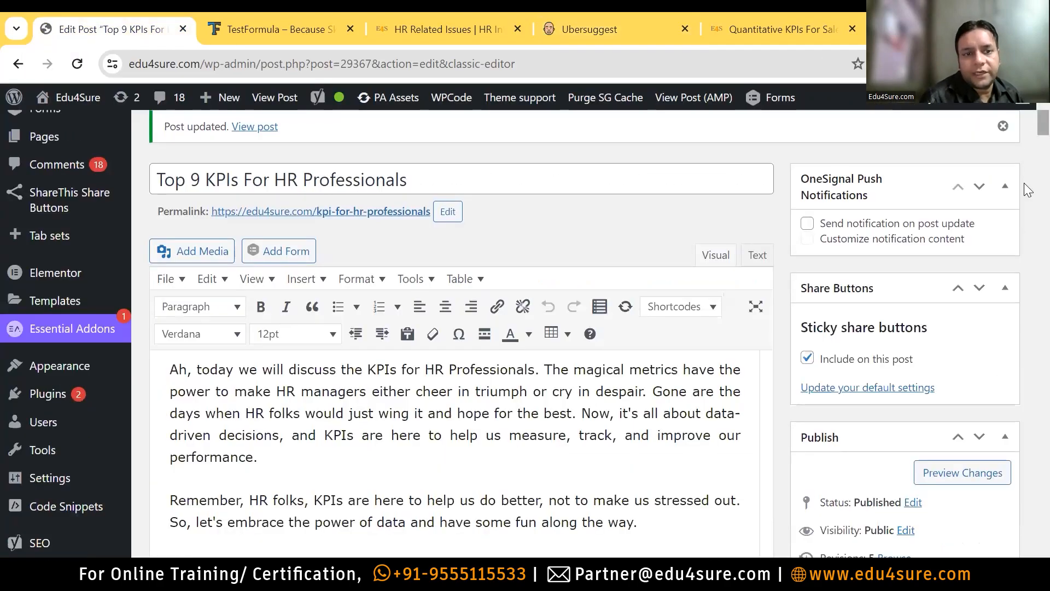
{"action": "scroll", "coordinate": [1028, 189], "scroll_direction": "down", "scroll_amount": 10}
{"action": "scroll", "coordinate": [1028, 274], "scroll_direction": "down", "scroll_amount": 10}
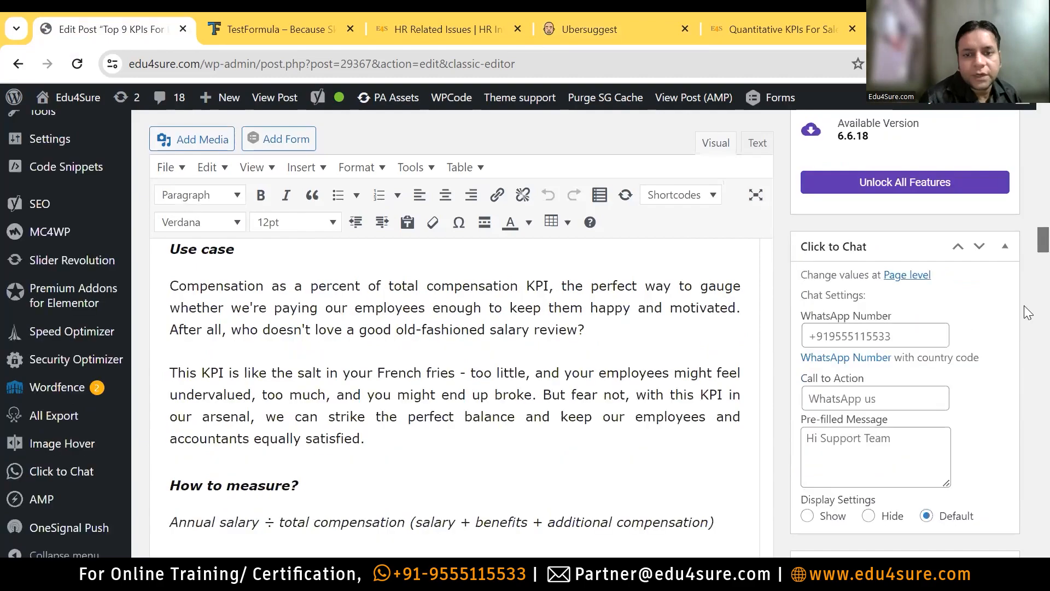
{"action": "scroll", "coordinate": [1027, 322], "scroll_direction": "down", "scroll_amount": 5}
{"action": "scroll", "coordinate": [1028, 377], "scroll_direction": "down", "scroll_amount": 5}
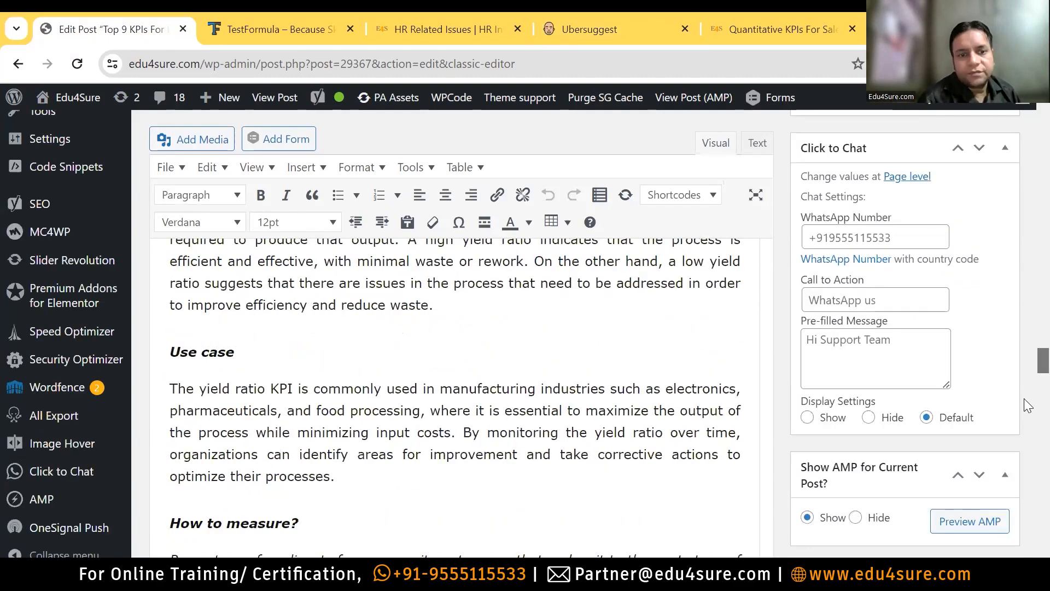
{"action": "scroll", "coordinate": [1027, 408], "scroll_direction": "down", "scroll_amount": 10}
{"action": "scroll", "coordinate": [1027, 413], "scroll_direction": "down", "scroll_amount": 5}
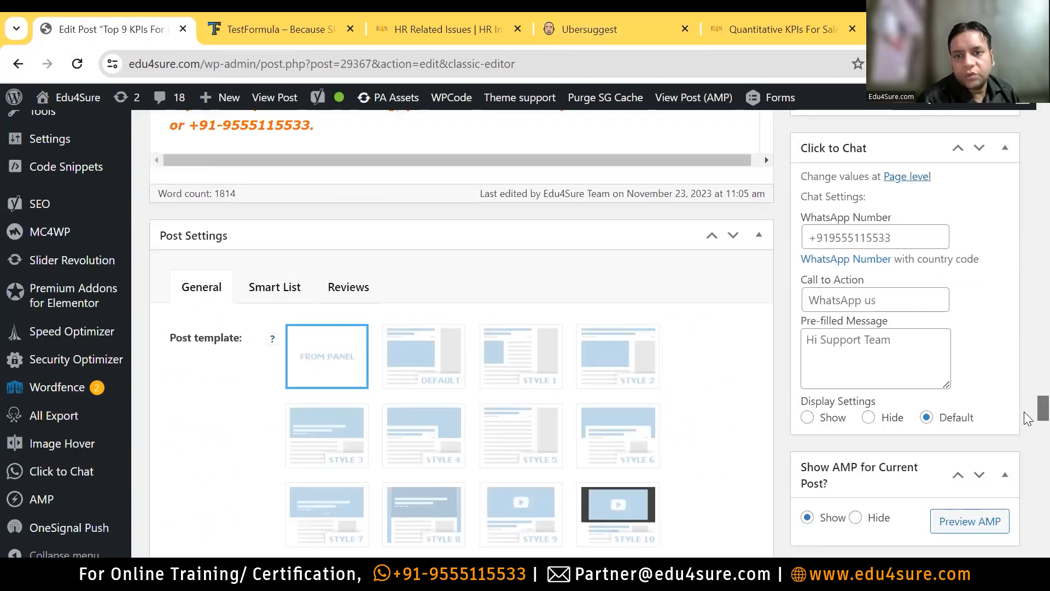
Look up search suggestions for "Kpis for" in a new browser tab
{"action": "scroll", "coordinate": [1027, 418], "scroll_direction": "up", "scroll_amount": 2}
{"action": "scroll", "coordinate": [1028, 413], "scroll_direction": "up", "scroll_amount": 4}
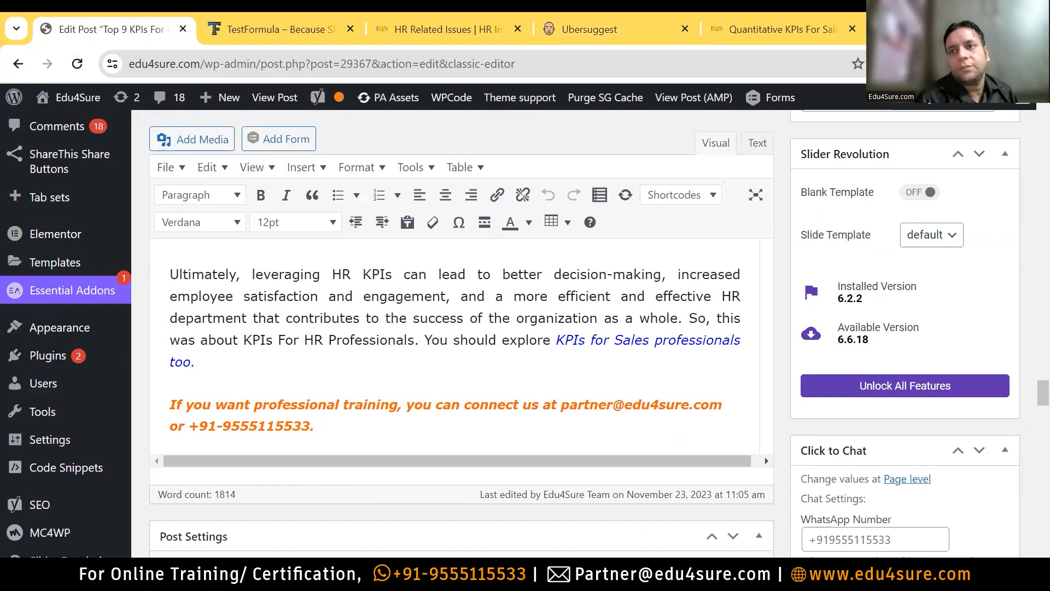
{"action": "key", "text": "ctrl+t"}
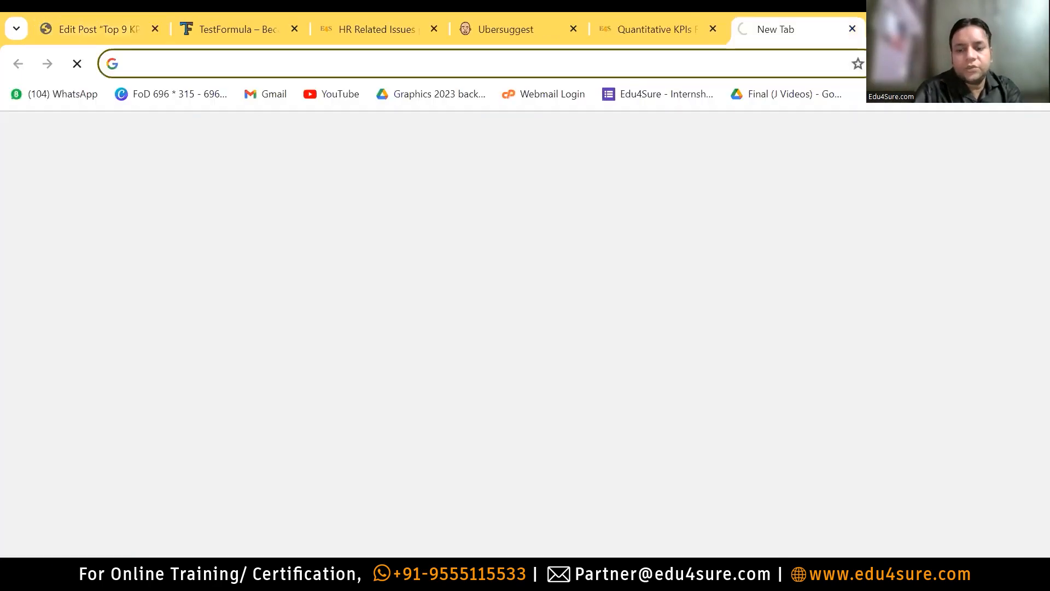
{"action": "type", "text": "JPI"}
{"action": "key", "text": "BackSpace"}
{"action": "key", "text": "BackSpace"}
{"action": "key", "text": "BackSpace"}
{"action": "type", "text": "K"}
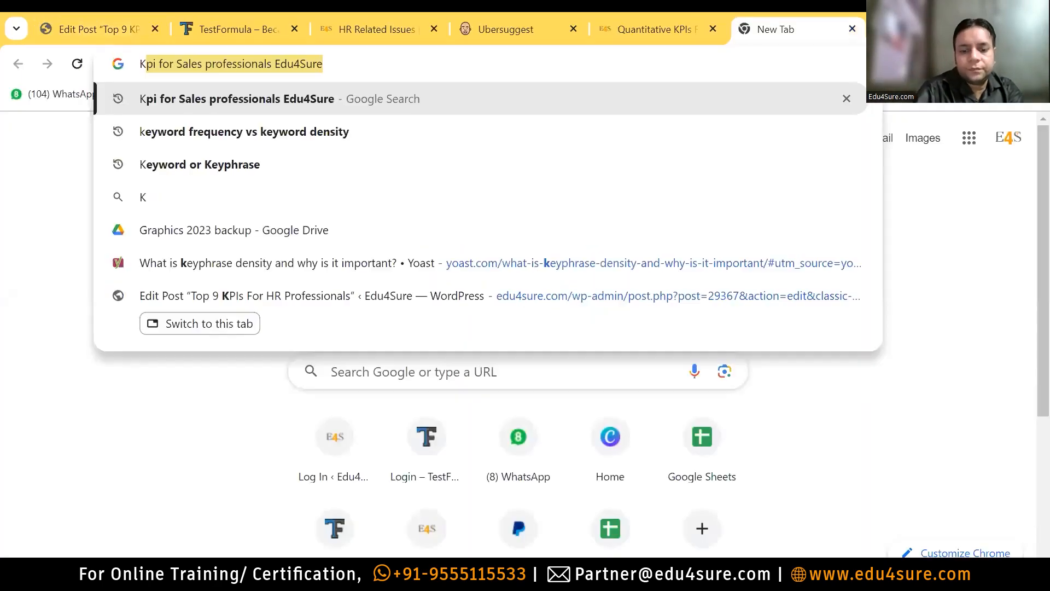
{"action": "type", "text": "pi fpr"}
{"action": "key", "text": "BackSpace"}
{"action": "key", "text": "BackSpace"}
{"action": "key", "text": "BackSpace"}
{"action": "type", "text": "or"}
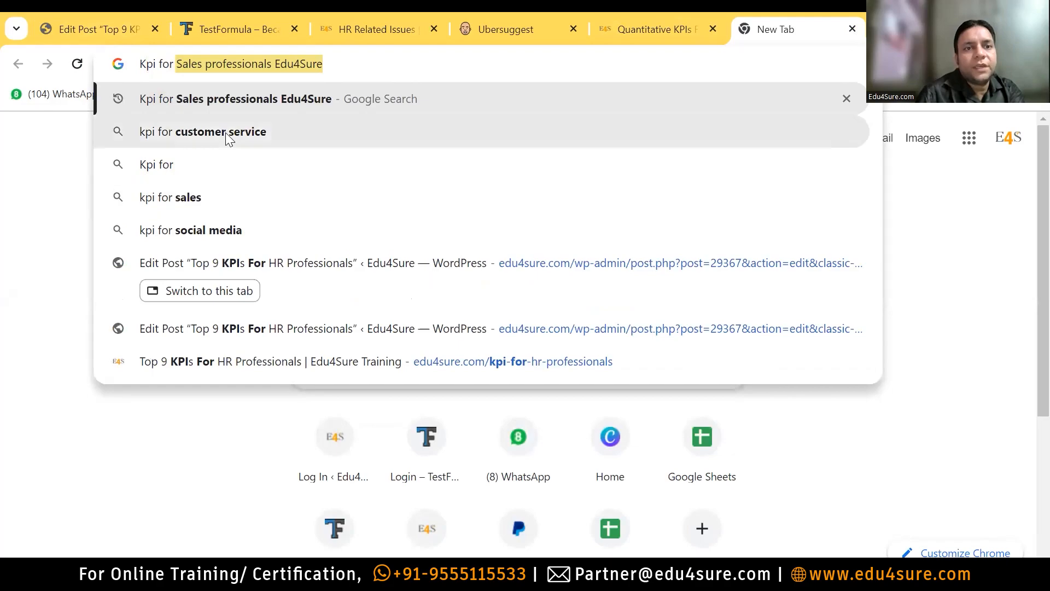
{"action": "left_click_drag", "start_coordinate": [381, 69], "coordinate": [153, 66]}
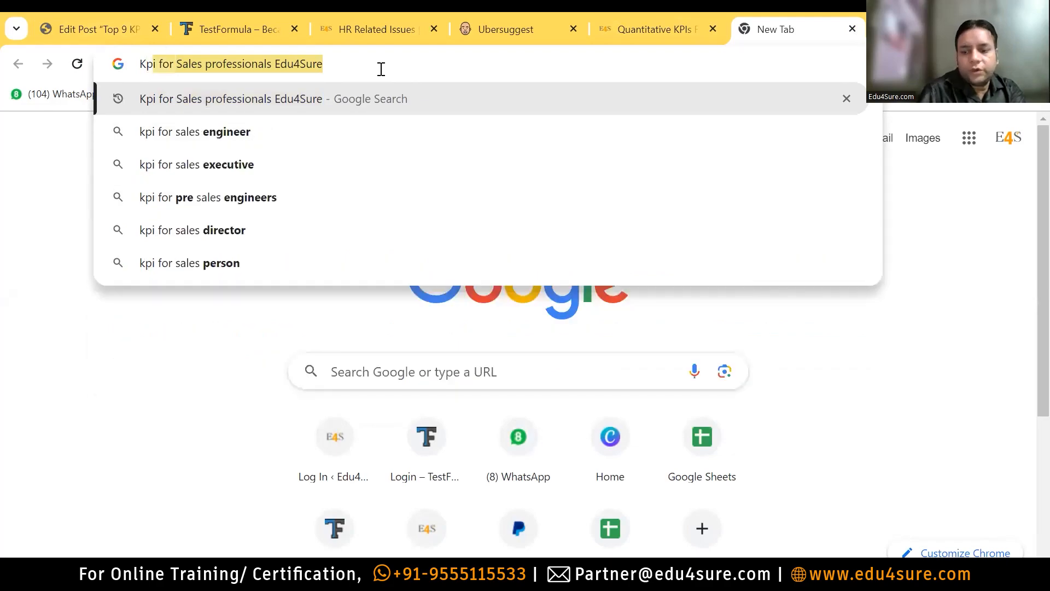
{"action": "type", "text": "is for"}
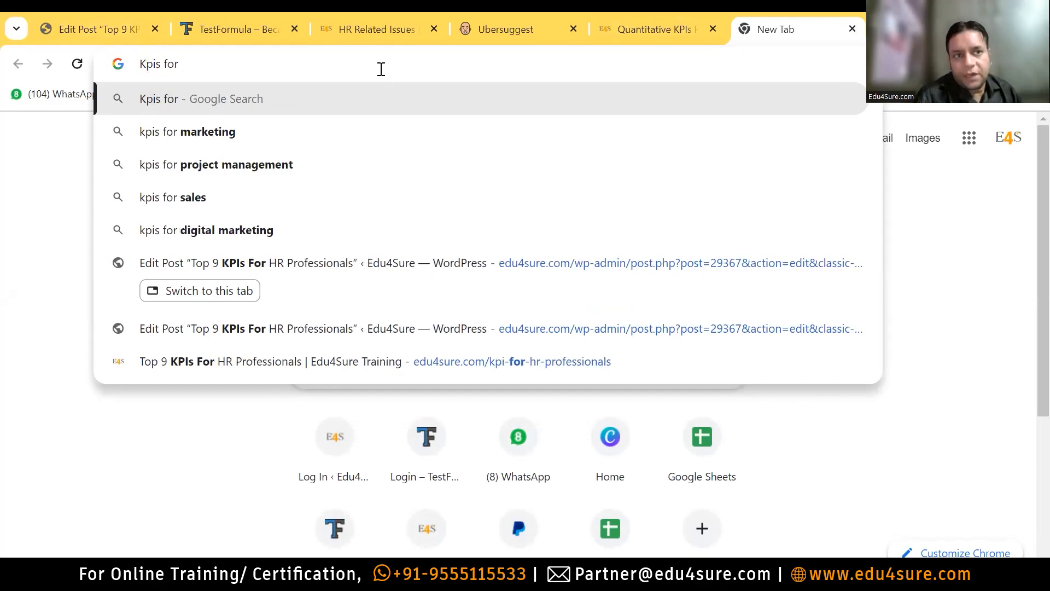
Return to the HR KPIs post and open the SEO title in Yoast's Google preview snippet for editing
{"action": "left_click", "coordinate": [80, 26]}
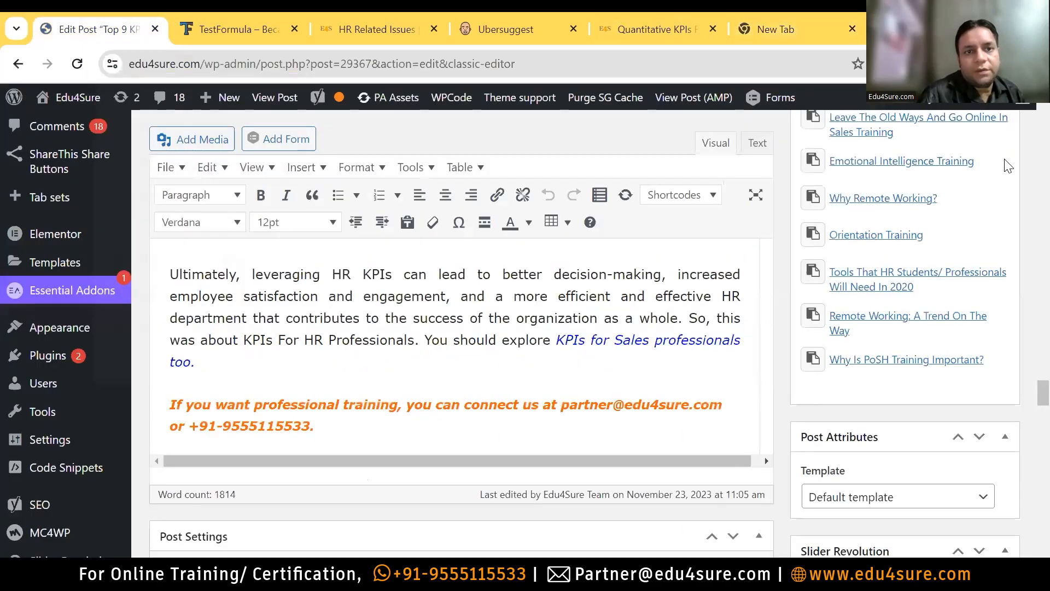
{"action": "scroll", "coordinate": [1027, 399], "scroll_direction": "down", "scroll_amount": 7}
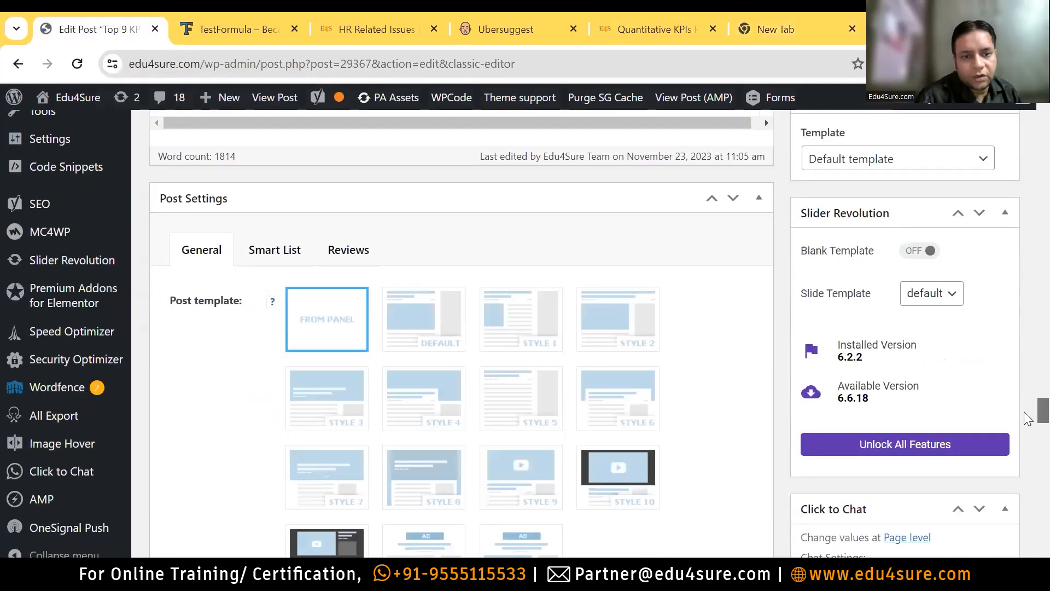
{"action": "scroll", "coordinate": [1028, 440], "scroll_direction": "down", "scroll_amount": 20}
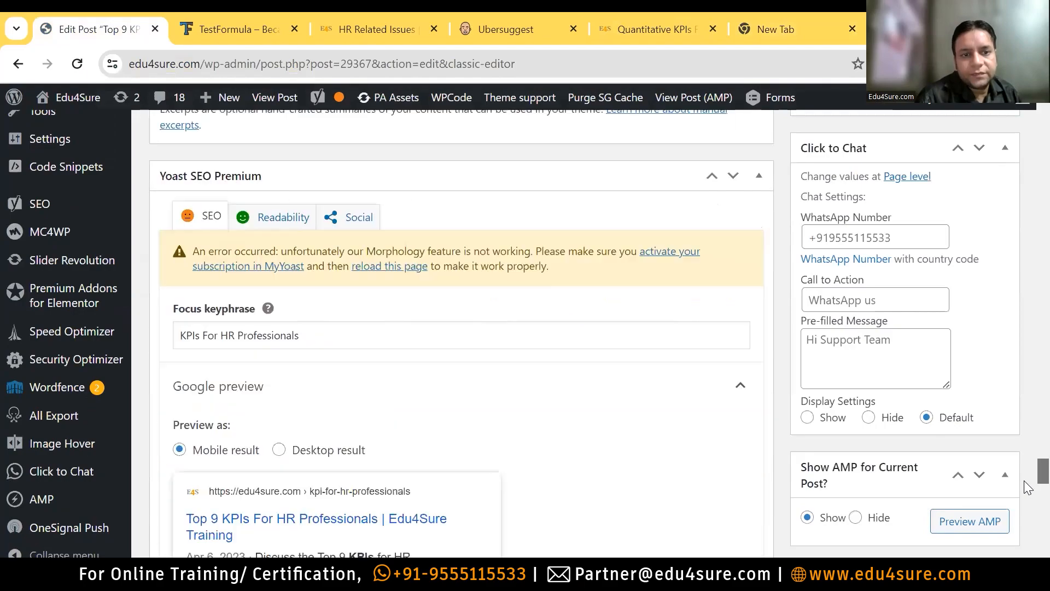
{"action": "scroll", "coordinate": [1028, 495], "scroll_direction": "down", "scroll_amount": 2}
{"action": "scroll", "coordinate": [788, 422], "scroll_direction": "up", "scroll_amount": 1}
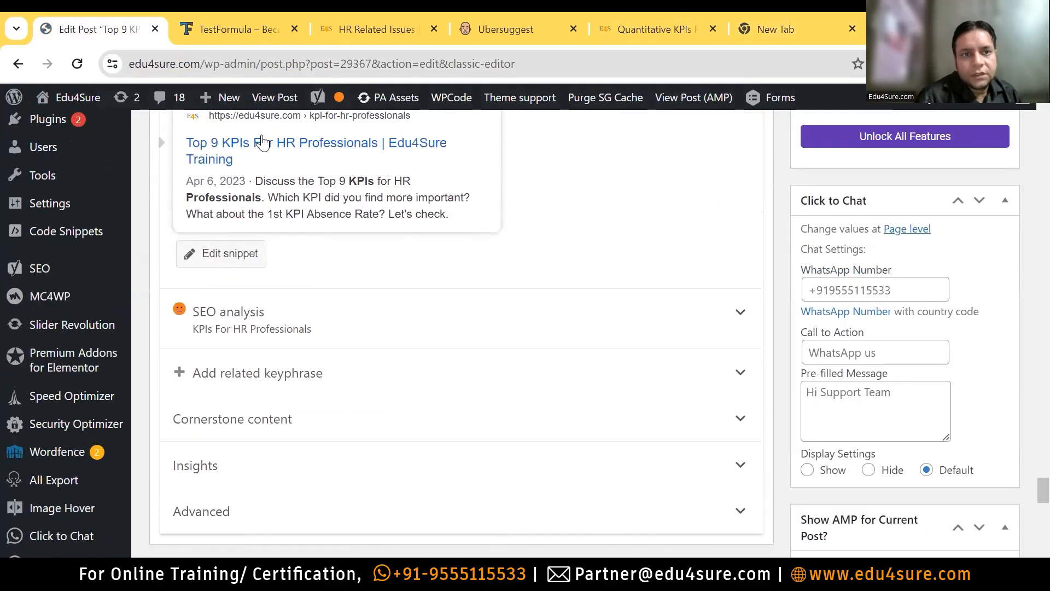
{"action": "left_click", "coordinate": [272, 148]}
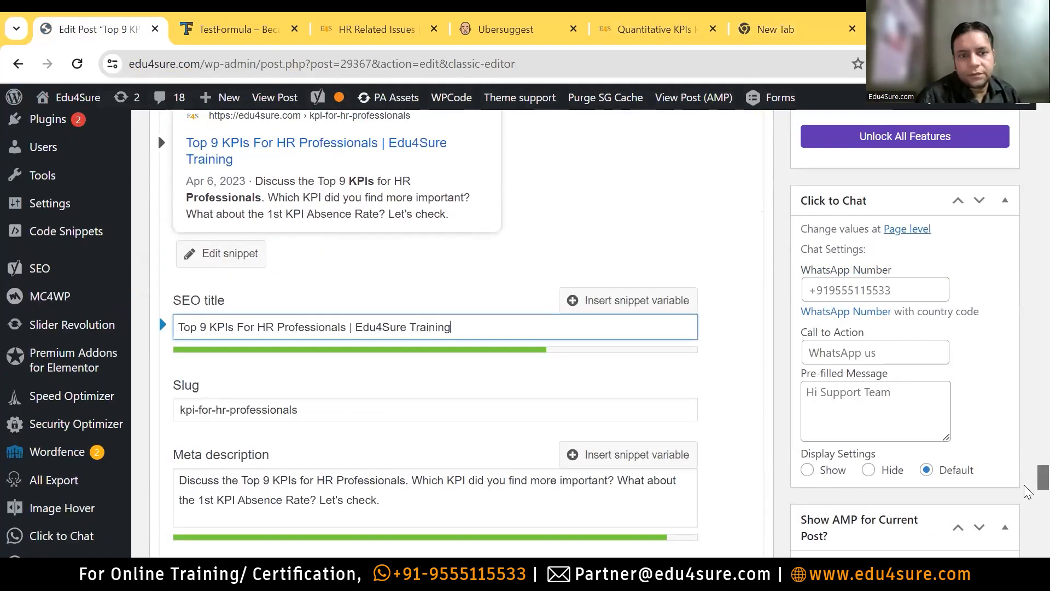
Expand the SEO analysis for the focus keyphrase and examine its listed problems and improvements
{"action": "scroll", "coordinate": [1027, 495], "scroll_direction": "down", "scroll_amount": 3}
{"action": "scroll", "coordinate": [1028, 495], "scroll_direction": "down", "scroll_amount": 3}
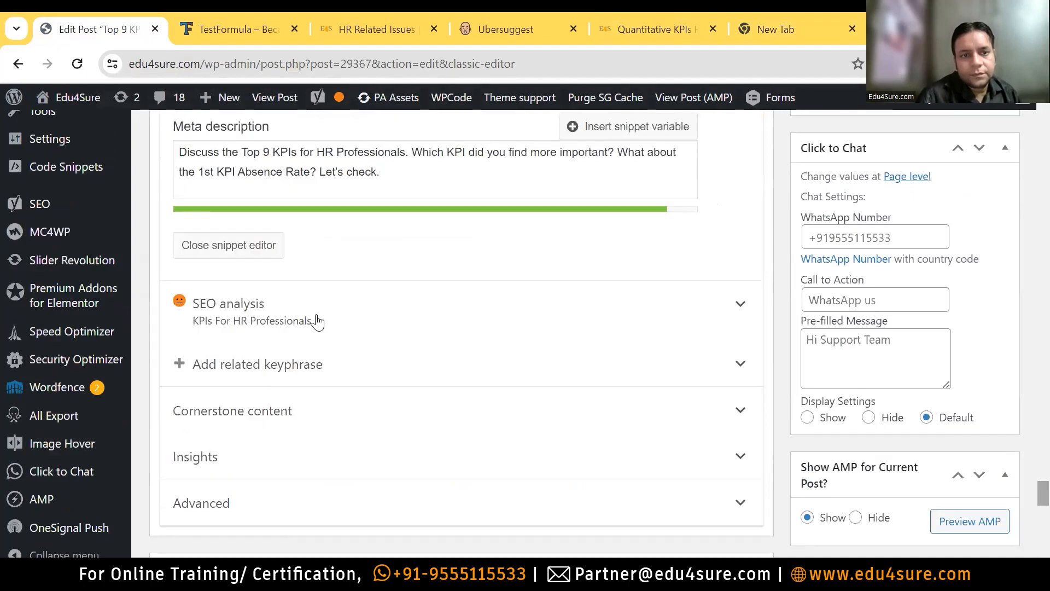
{"action": "left_click", "coordinate": [740, 304]}
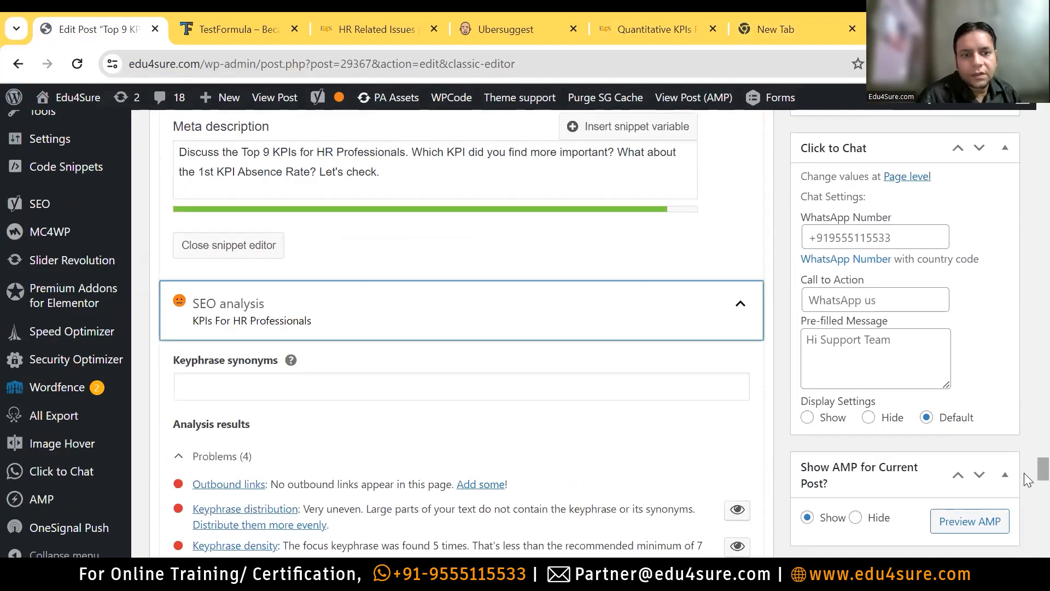
{"action": "scroll", "coordinate": [1027, 480], "scroll_direction": "down", "scroll_amount": 3}
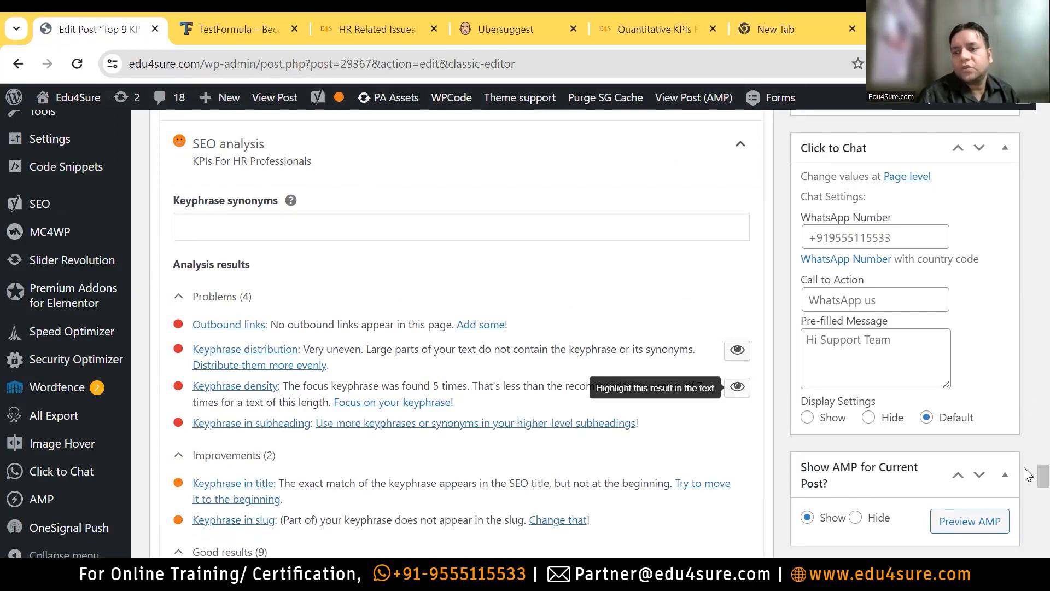
Delete "HR" before "KPIs" in the phrase "leveraging HR KPIs" of the paragraph beginning "Ultimately"
{"action": "scroll", "coordinate": [1026, 454], "scroll_direction": "up", "scroll_amount": 5}
{"action": "scroll", "coordinate": [1027, 400], "scroll_direction": "up", "scroll_amount": 15}
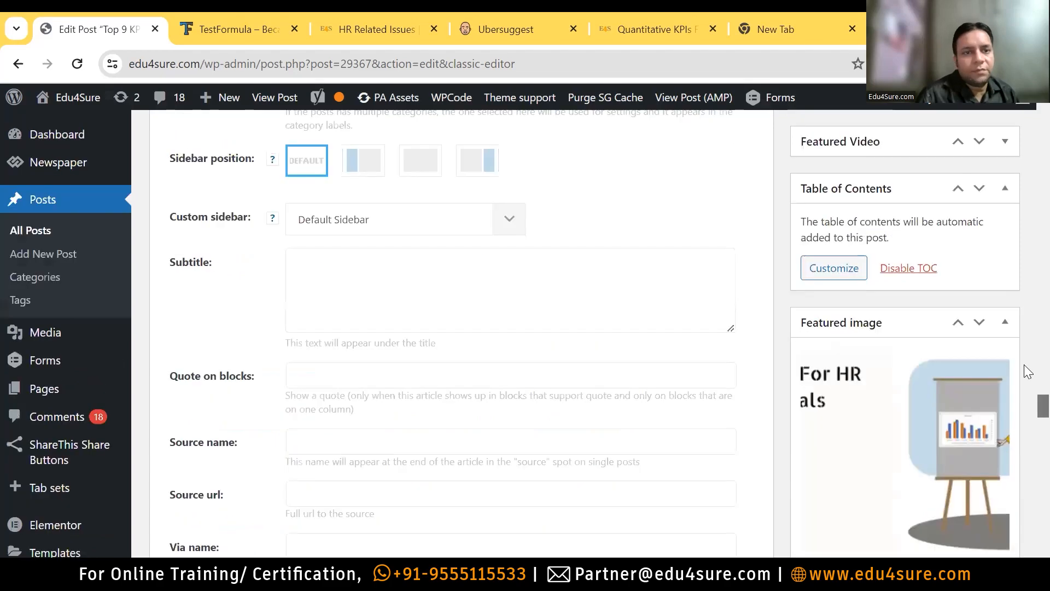
{"action": "scroll", "coordinate": [1027, 366], "scroll_direction": "up", "scroll_amount": 8}
{"action": "scroll", "coordinate": [1028, 360], "scroll_direction": "up", "scroll_amount": 3}
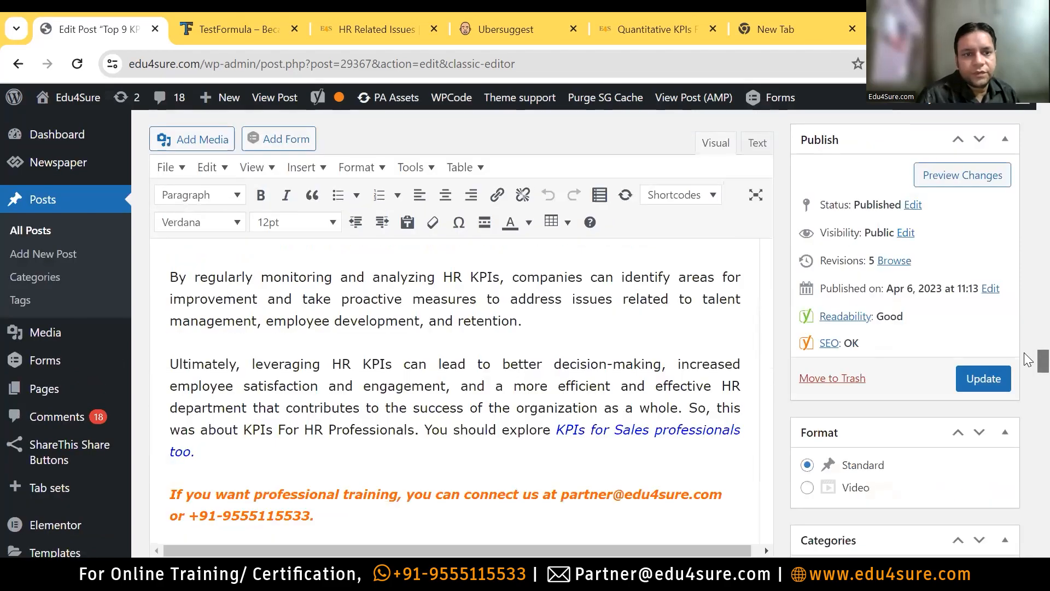
{"action": "scroll", "coordinate": [1029, 358], "scroll_direction": "up", "scroll_amount": 1}
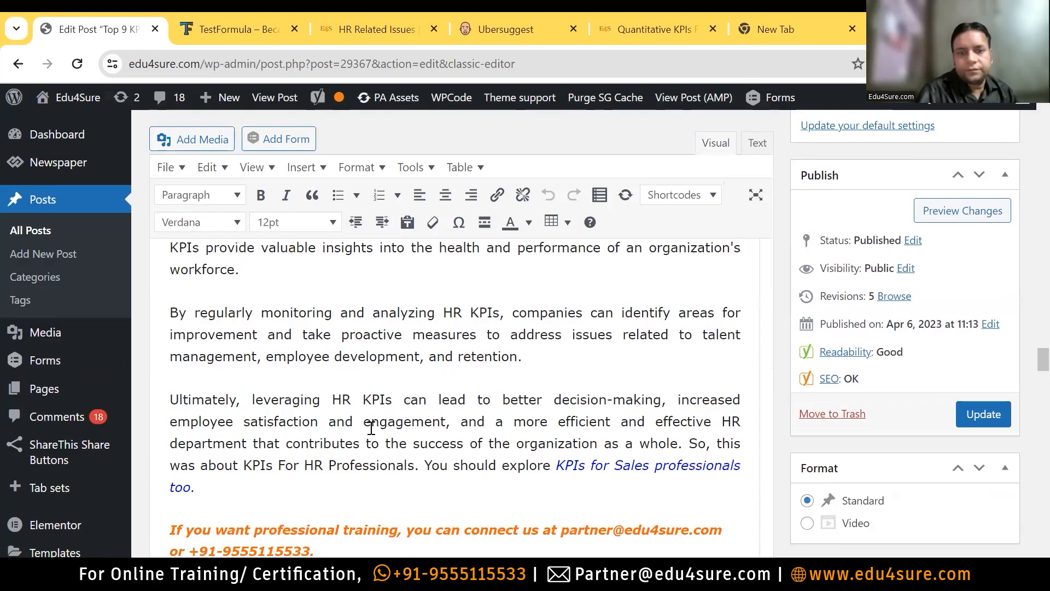
{"action": "key", "text": "BackSpace"}
{"action": "key", "text": "BackSpace"}
{"action": "key", "text": "BackSpace"}
{"action": "key", "text": "BackSpace"}
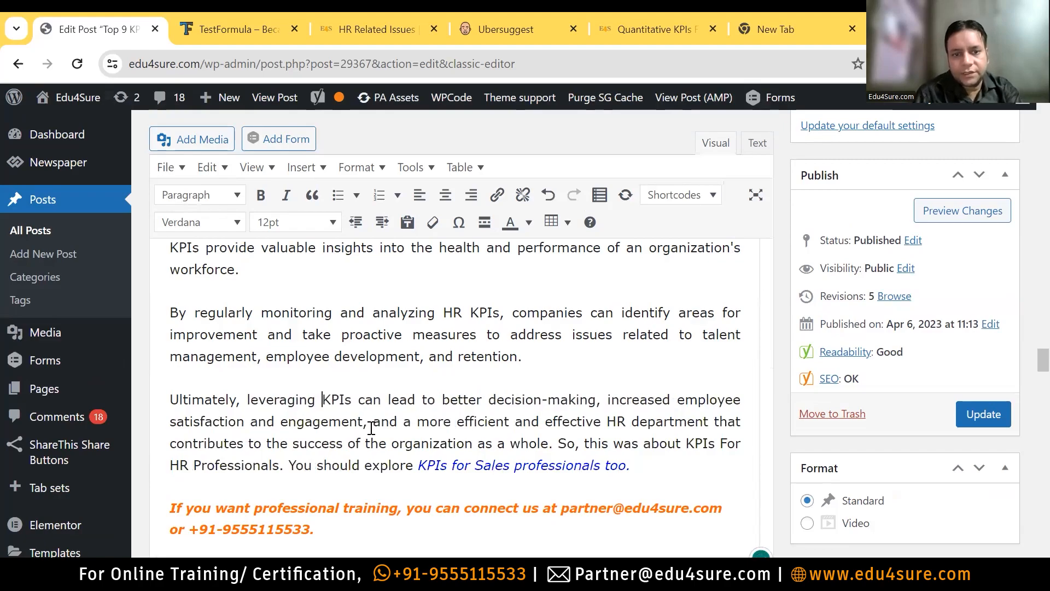
Insert "for HR profesisonals" after "leveraging KPIs" in the same paragraph and update the post
{"action": "key", "text": "Right"}
{"action": "type", "text": "fpo"}
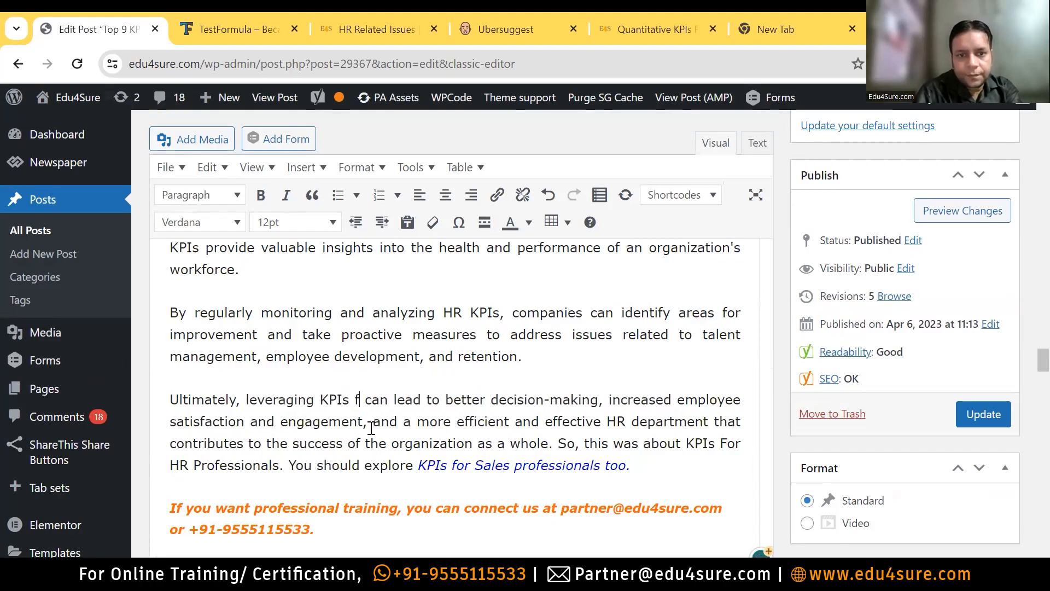
{"action": "key", "text": "BackSpace"}
{"action": "key", "text": "BackSpace"}
{"action": "type", "text": "or HR"}
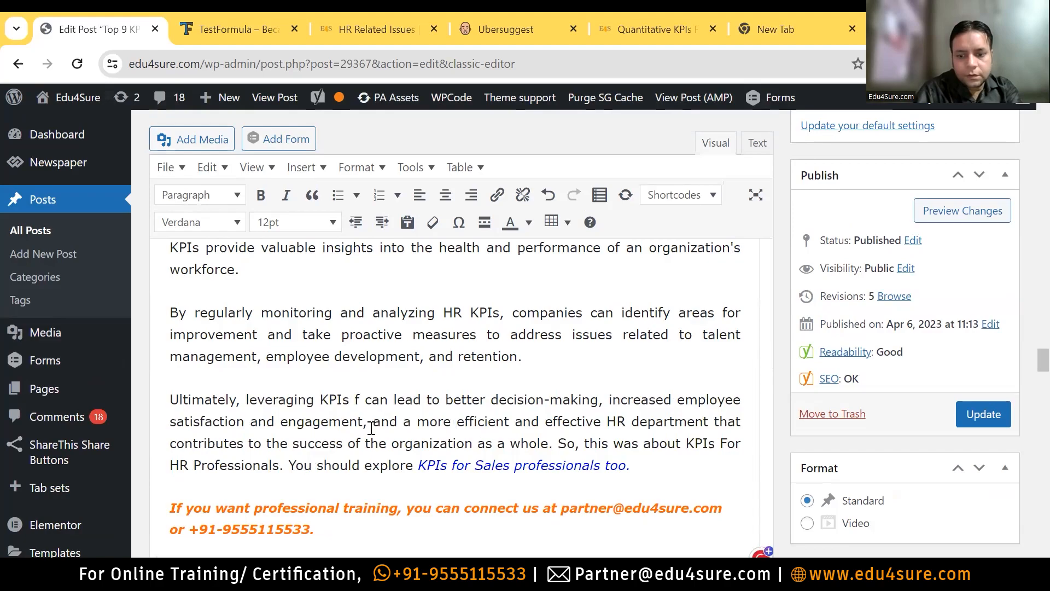
{"action": "type", "text": " profesisonals"}
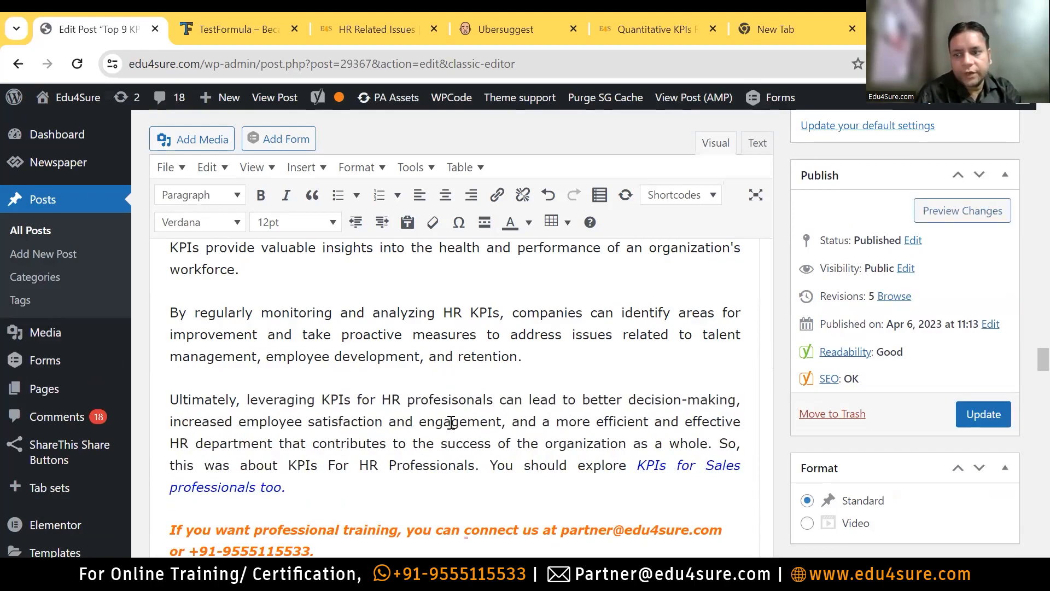
{"action": "left_click", "coordinate": [989, 415]}
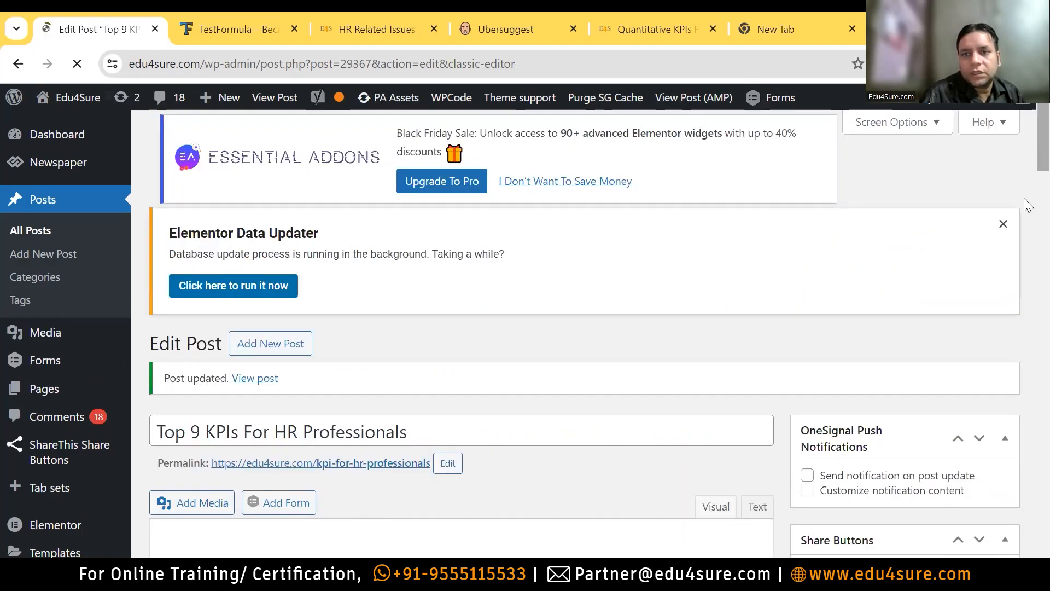
Reopen the SEO analysis of the updated post and check the keyphrase distribution, density and subheading results
{"action": "scroll", "coordinate": [1023, 219], "scroll_direction": "down", "scroll_amount": 7}
{"action": "scroll", "coordinate": [1028, 302], "scroll_direction": "down", "scroll_amount": 7}
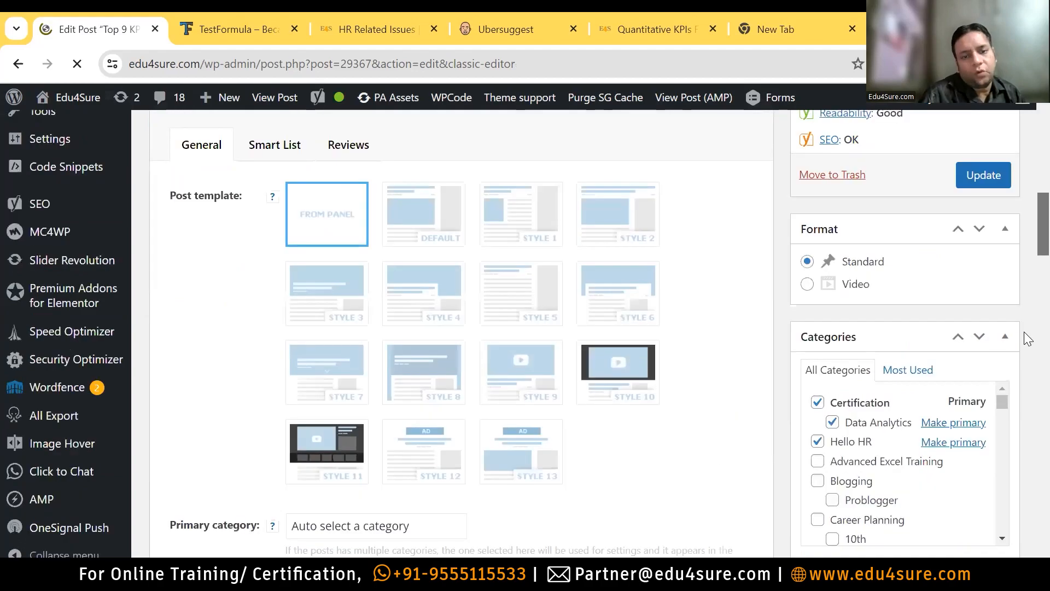
{"action": "scroll", "coordinate": [1028, 361], "scroll_direction": "down", "scroll_amount": 10}
{"action": "scroll", "coordinate": [1026, 413], "scroll_direction": "down", "scroll_amount": 5}
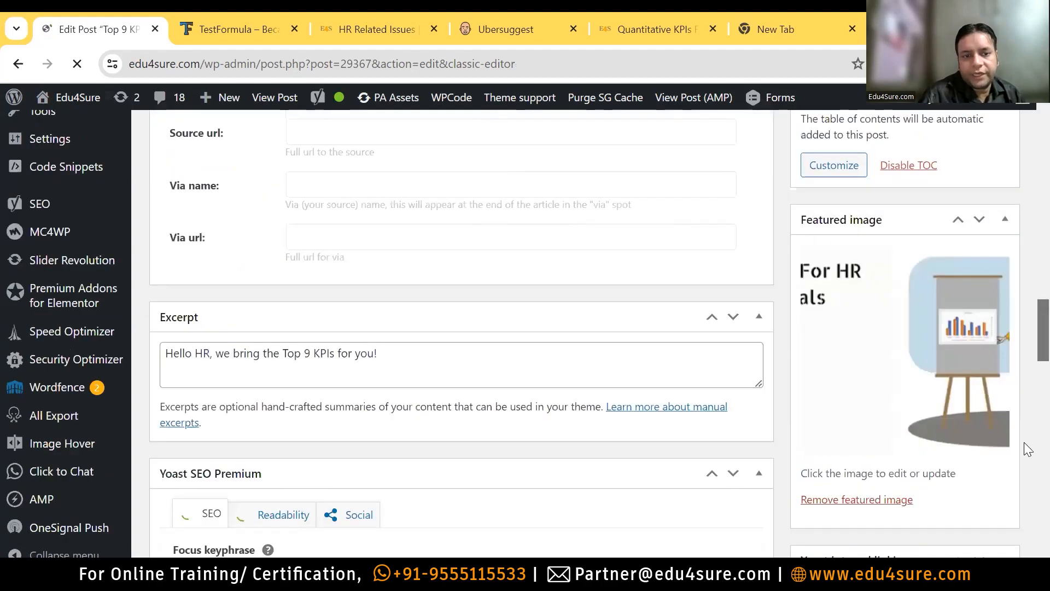
{"action": "scroll", "coordinate": [1026, 317], "scroll_direction": "down", "scroll_amount": 10}
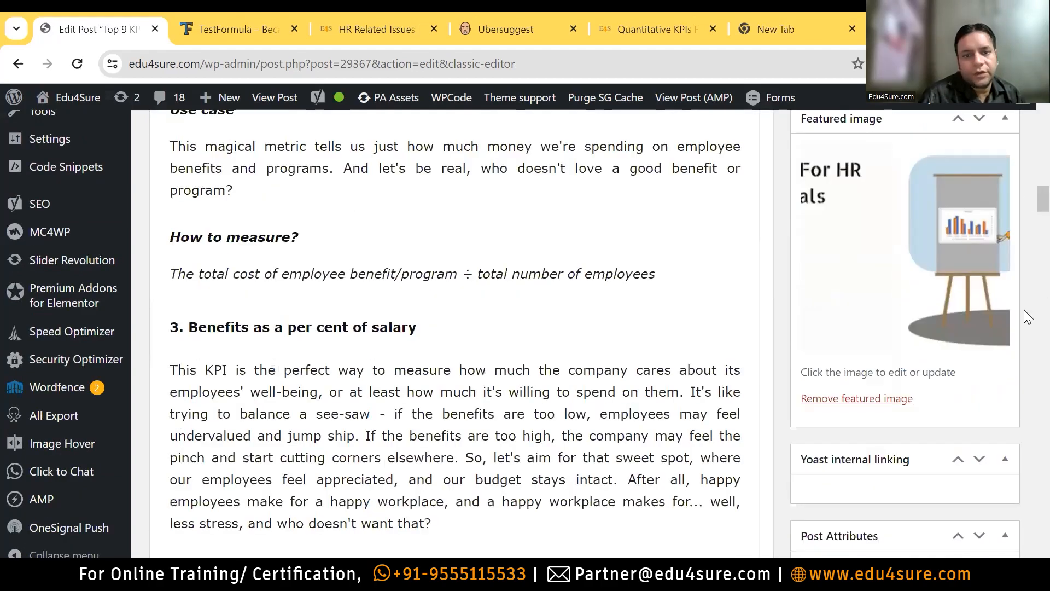
{"action": "scroll", "coordinate": [1026, 387], "scroll_direction": "down", "scroll_amount": 10}
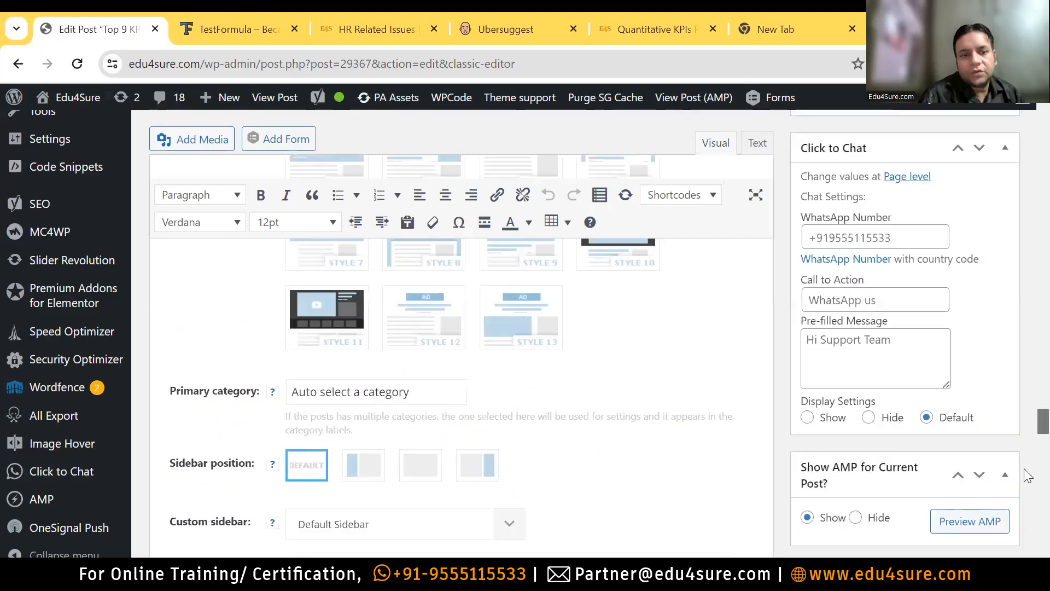
{"action": "scroll", "coordinate": [1027, 470], "scroll_direction": "down", "scroll_amount": 10}
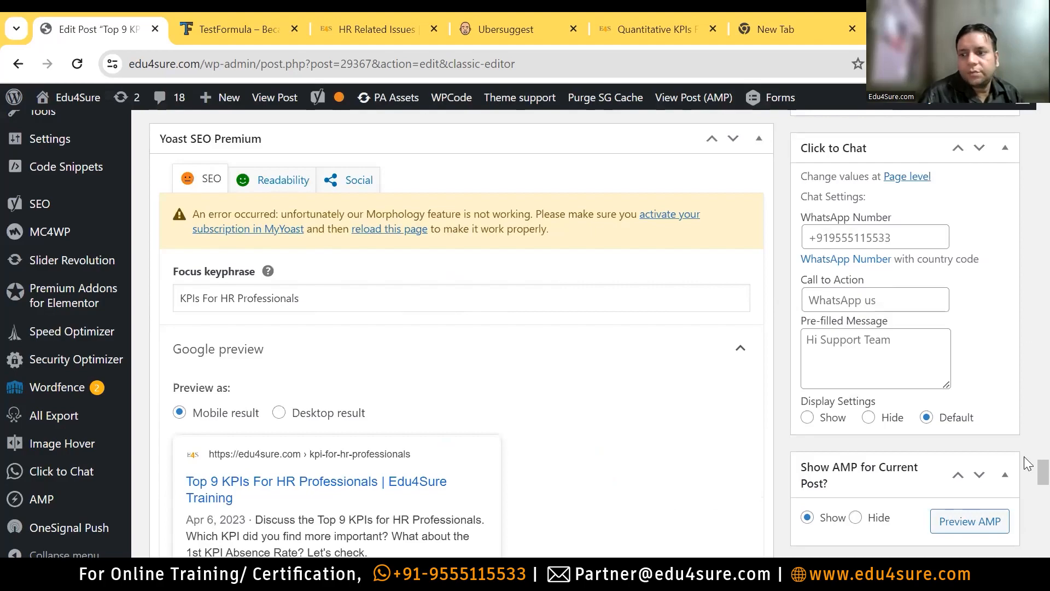
{"action": "scroll", "coordinate": [547, 383], "scroll_direction": "down", "scroll_amount": 5}
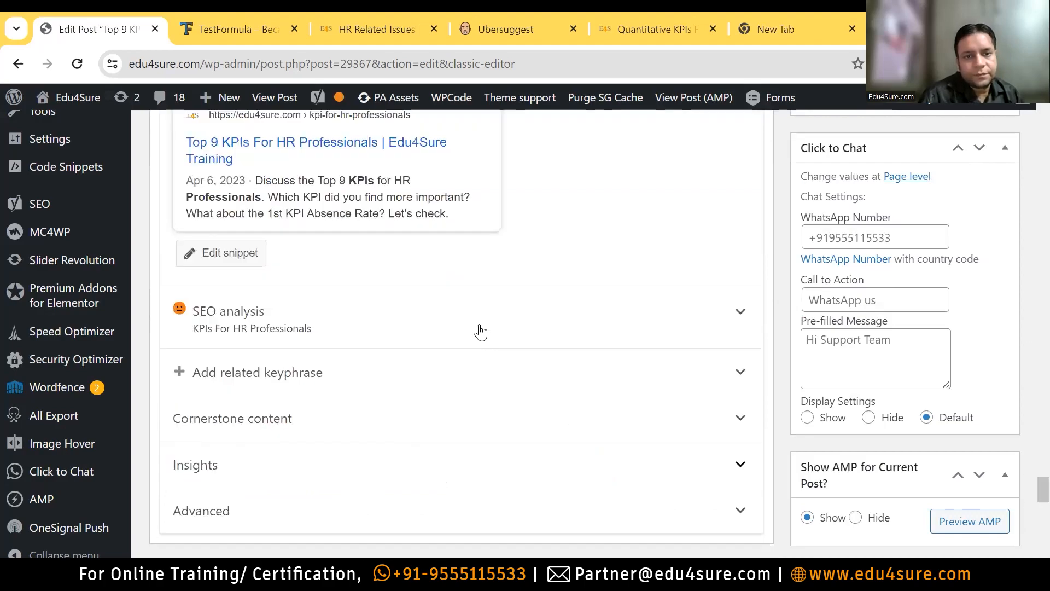
{"action": "left_click", "coordinate": [514, 339]}
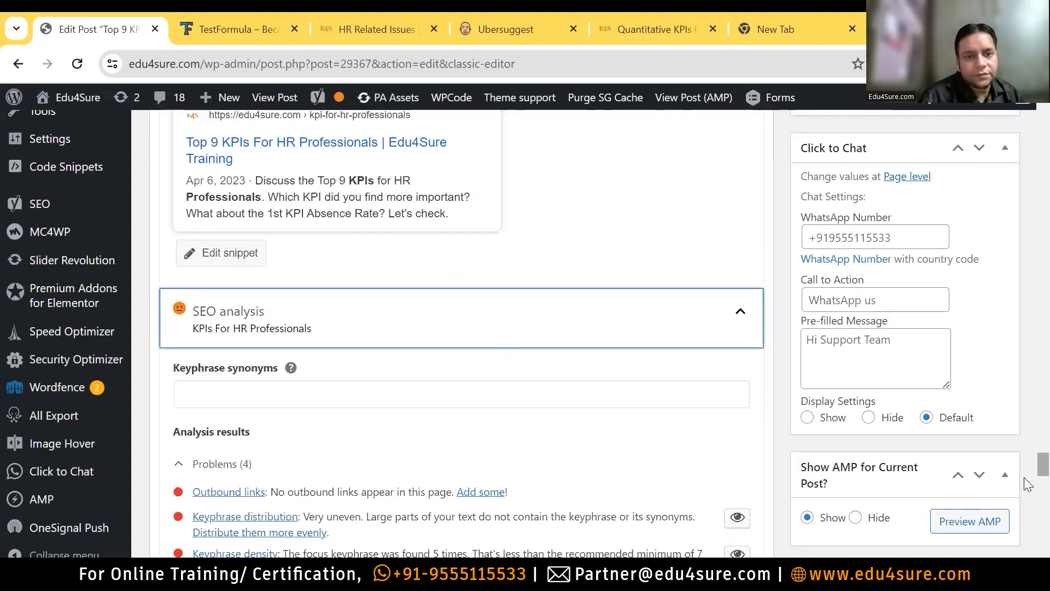
{"action": "scroll", "coordinate": [1028, 484], "scroll_direction": "down", "scroll_amount": 3}
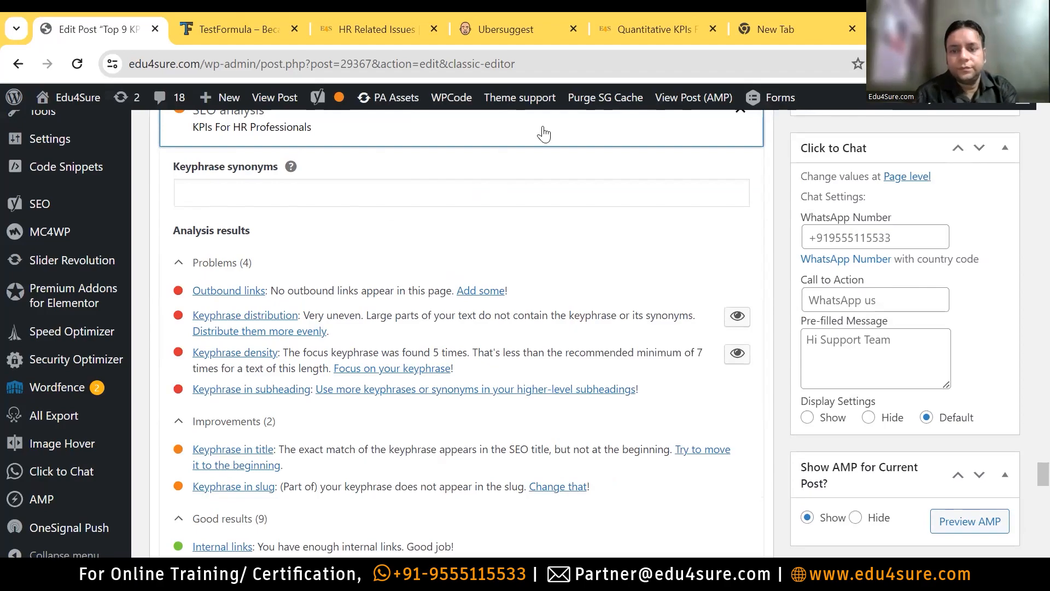
Search the page for "Hr Professionals" and step through the matches to the one in the post's opening paragraph
{"action": "key", "text": "ctrl+f"}
{"action": "type", "text": "Hr {P"}
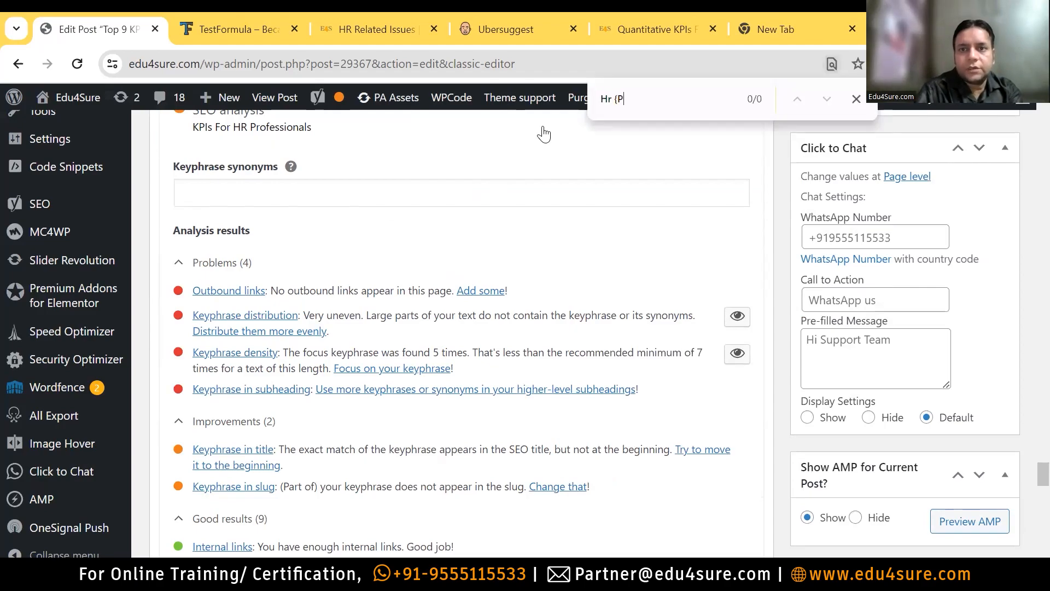
{"action": "key", "text": "BackSpace"}
{"action": "key", "text": "BackSpace"}
{"action": "type", "text": "Profess"}
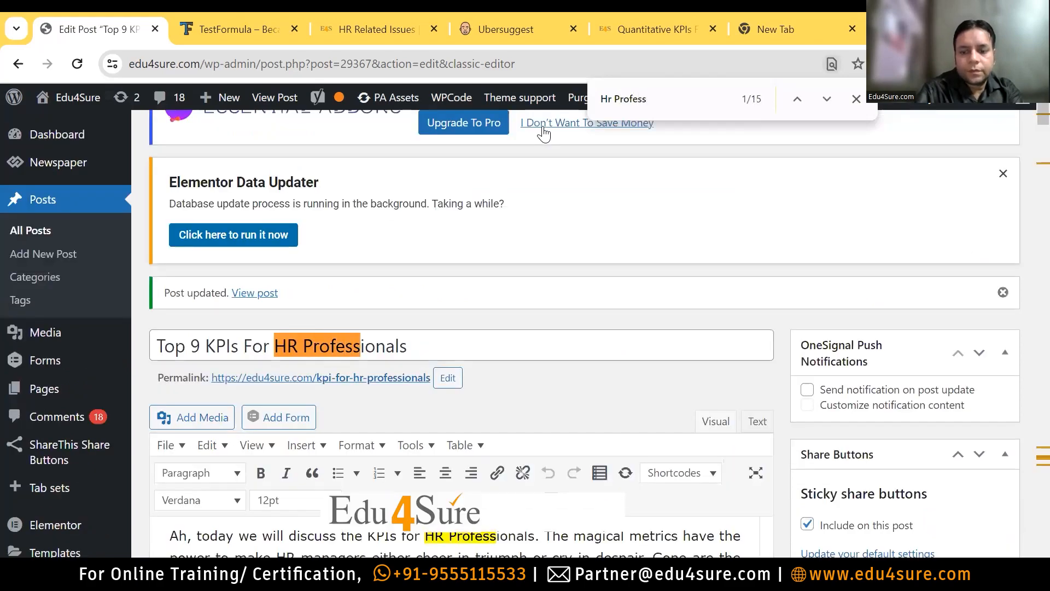
{"action": "type", "text": "ionals"}
{"action": "key", "text": "Return"}
{"action": "key", "text": "Return"}
{"action": "key", "text": "Return"}
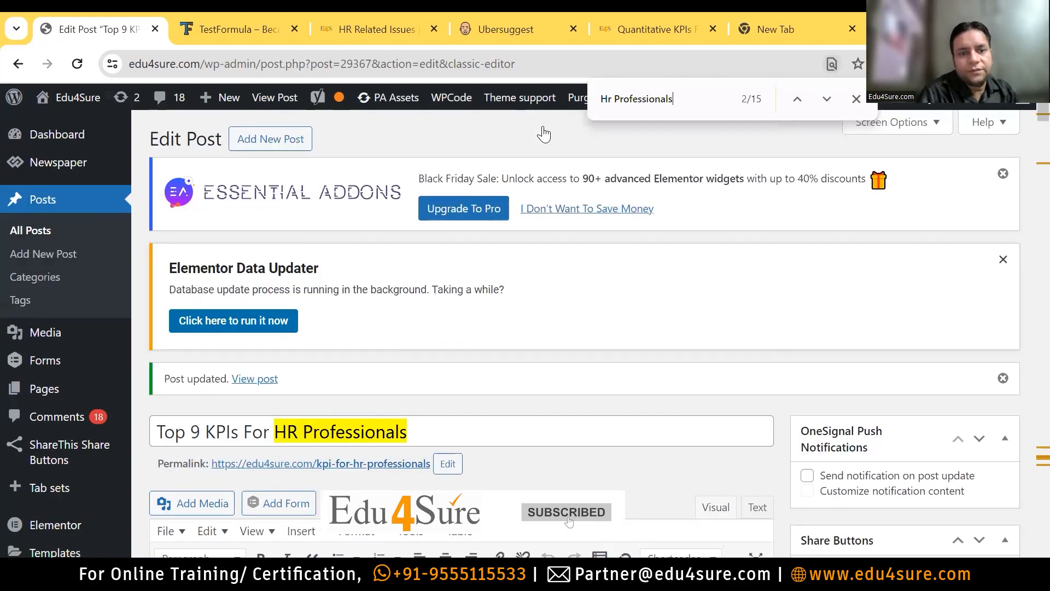
{"action": "key", "text": "Return"}
{"action": "key", "text": "Return"}
{"action": "key", "text": "Return"}
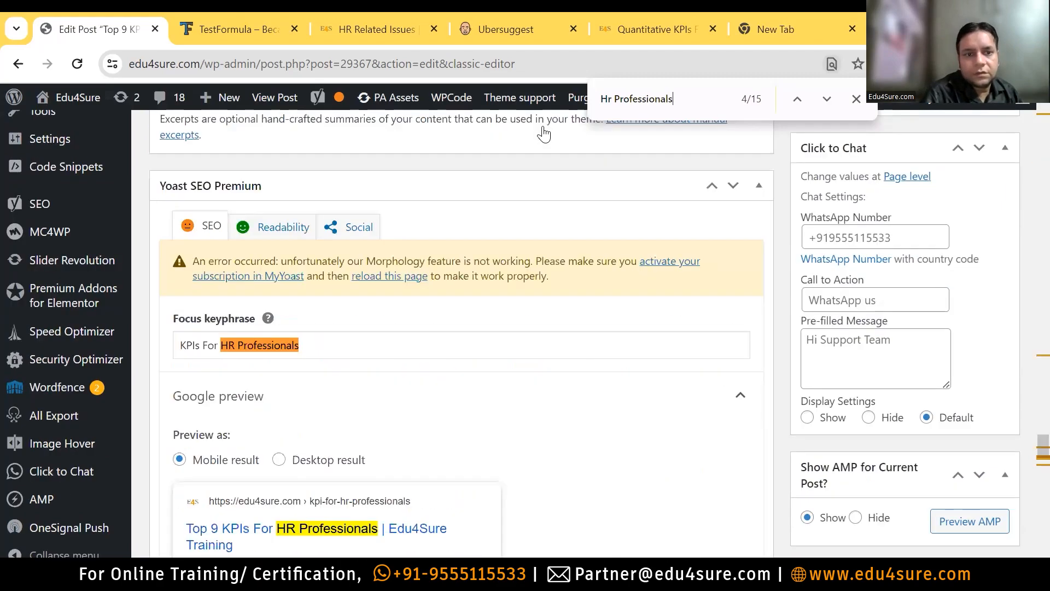
{"action": "key", "text": "Return"}
{"action": "key", "text": "Return"}
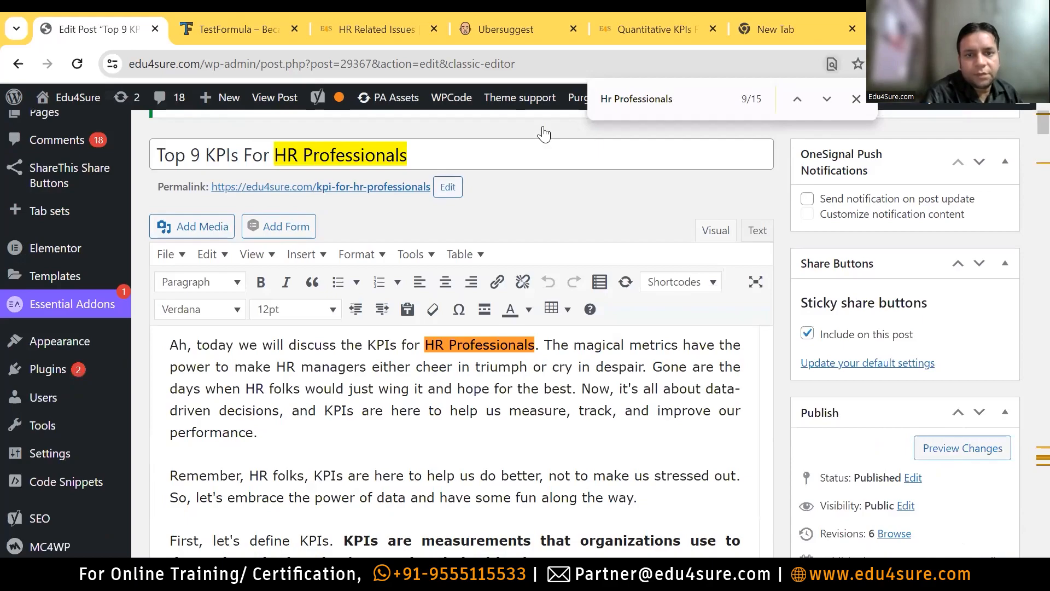
Step through the remaining "Hr Professionals" matches in the post's sections and conclusion, cycling back to the title
{"action": "key", "text": "Return"}
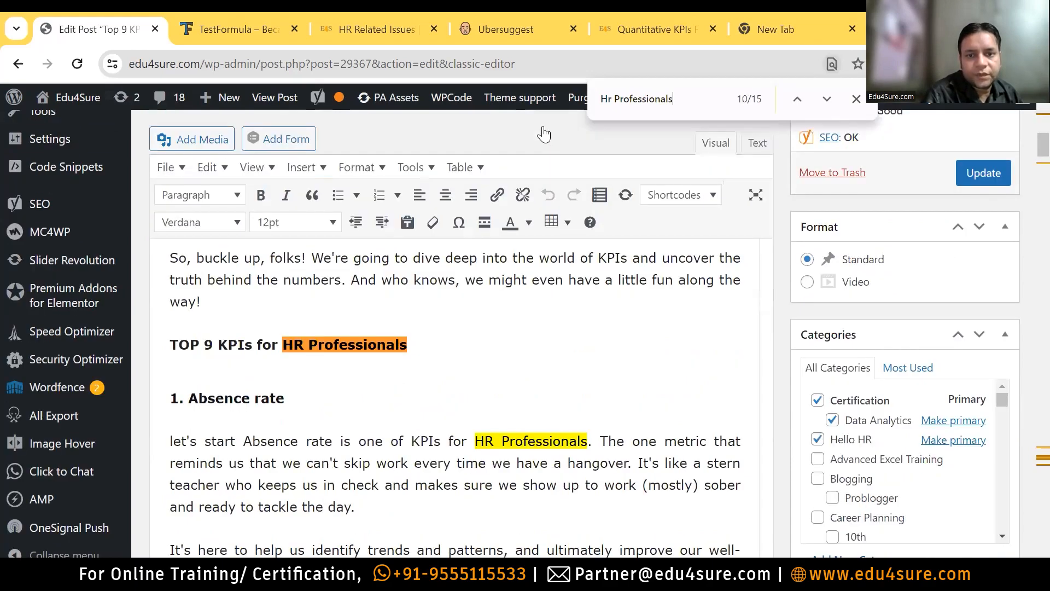
{"action": "key", "text": "Return"}
{"action": "key", "text": "Return"}
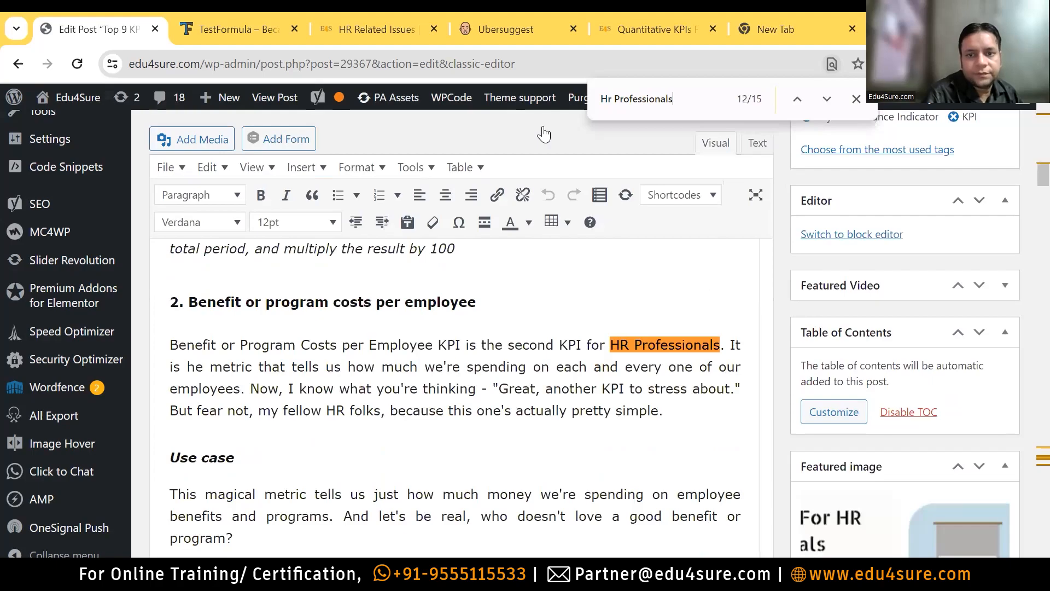
{"action": "key", "text": "Return"}
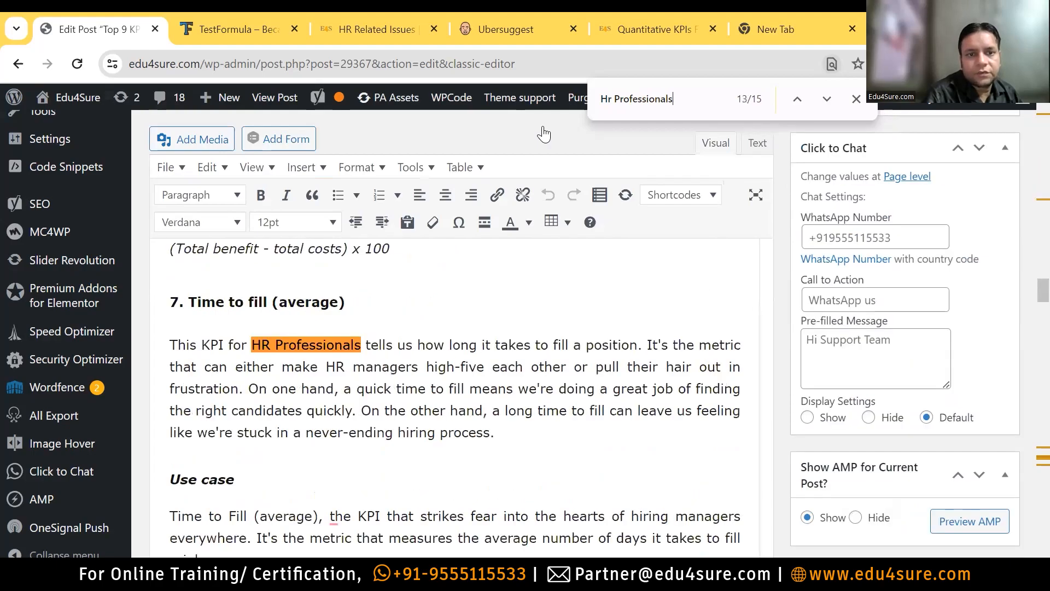
{"action": "key", "text": "Return"}
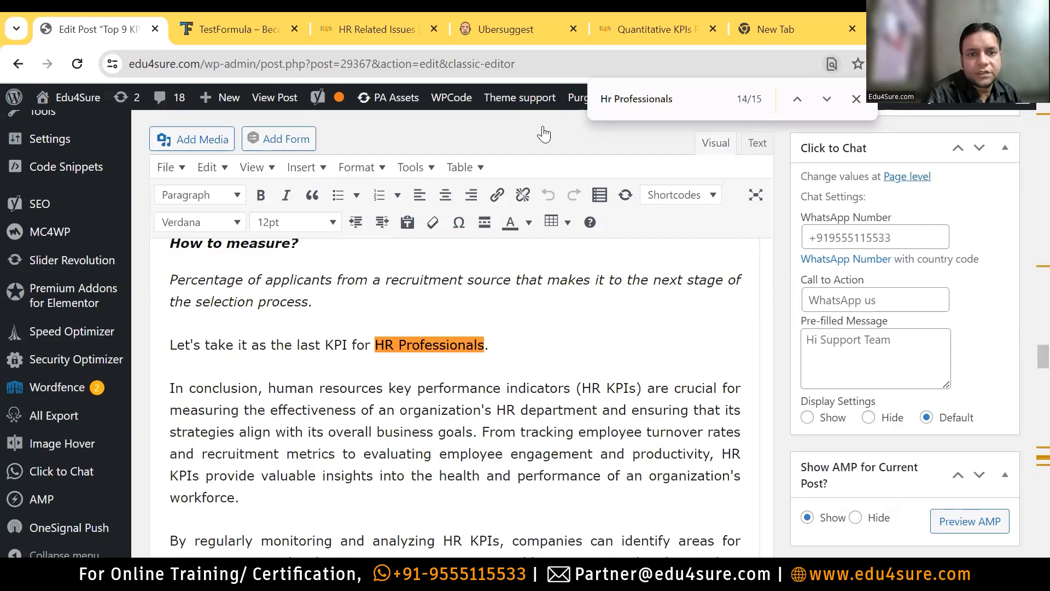
{"action": "key", "text": "Return"}
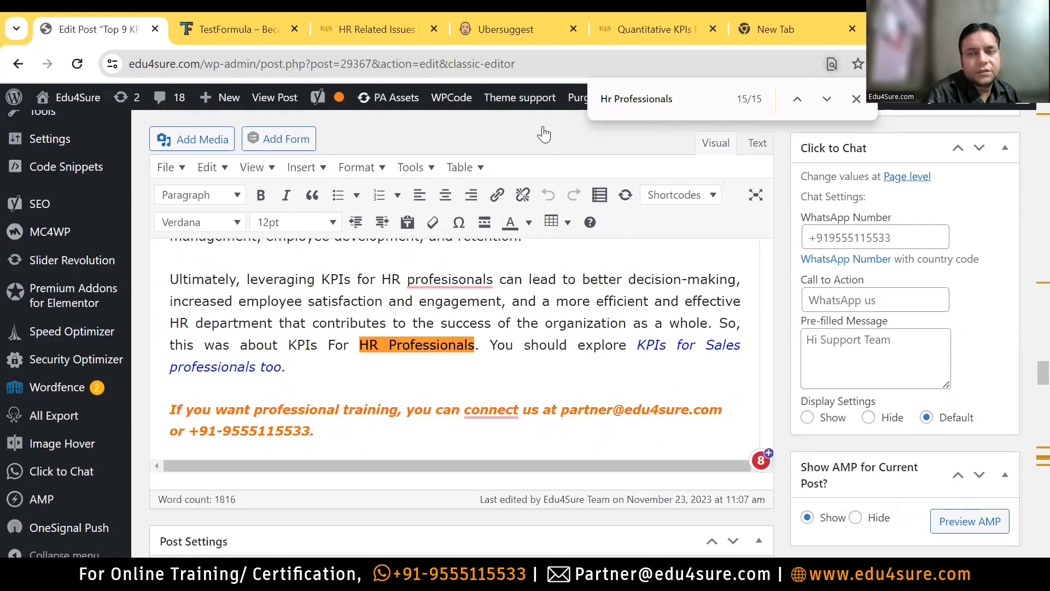
{"action": "key", "text": "Return"}
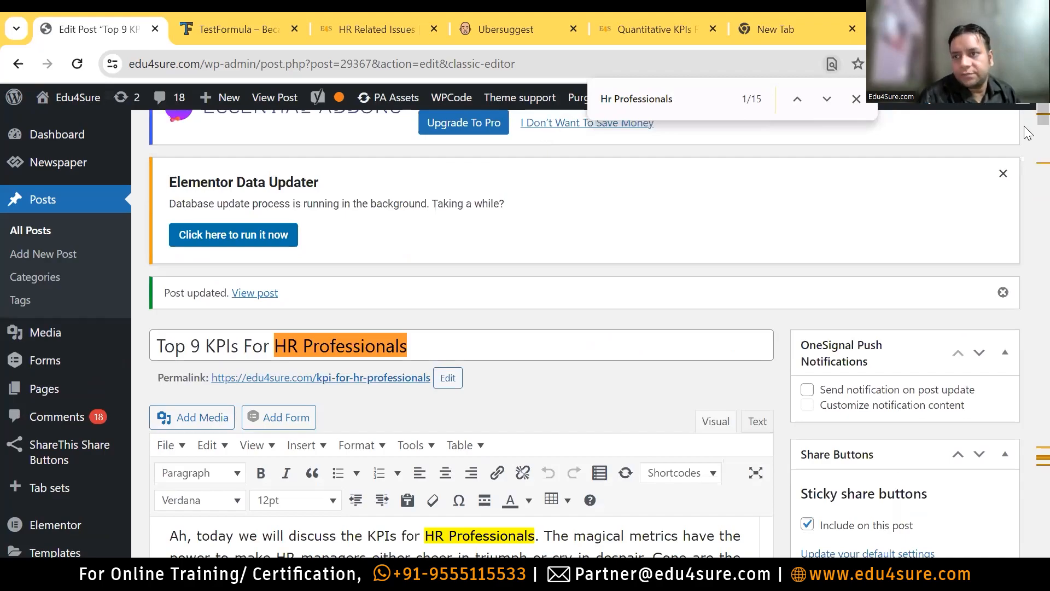
Examine the SEO analysis results for keyphrase distribution, density and subheading, along with the suggested improvements
{"action": "scroll", "coordinate": [1028, 132], "scroll_direction": "down", "scroll_amount": 5}
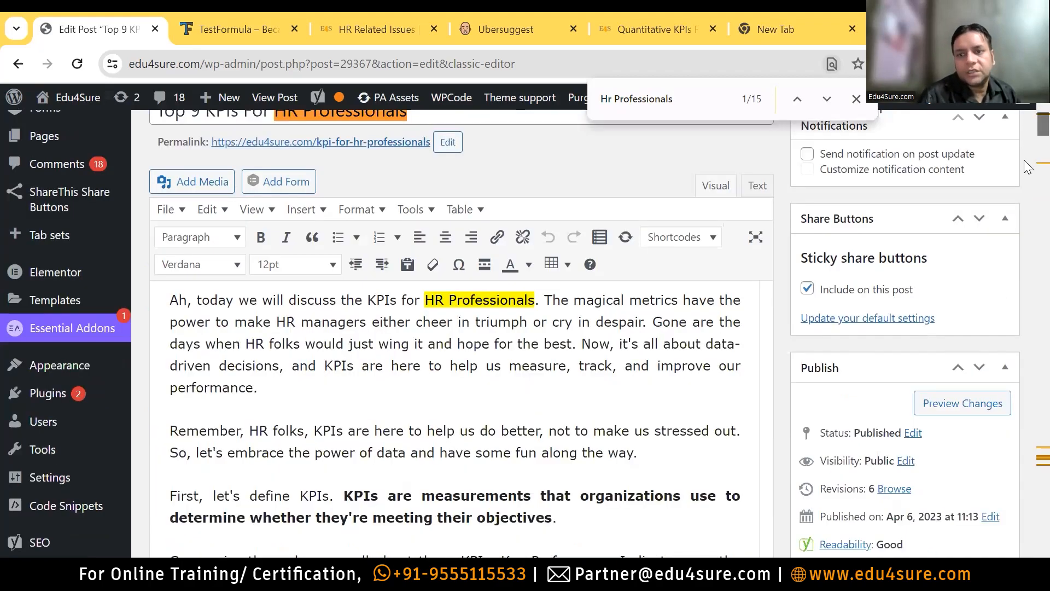
{"action": "scroll", "coordinate": [1027, 164], "scroll_direction": "down", "scroll_amount": 10}
{"action": "scroll", "coordinate": [1024, 234], "scroll_direction": "down", "scroll_amount": 15}
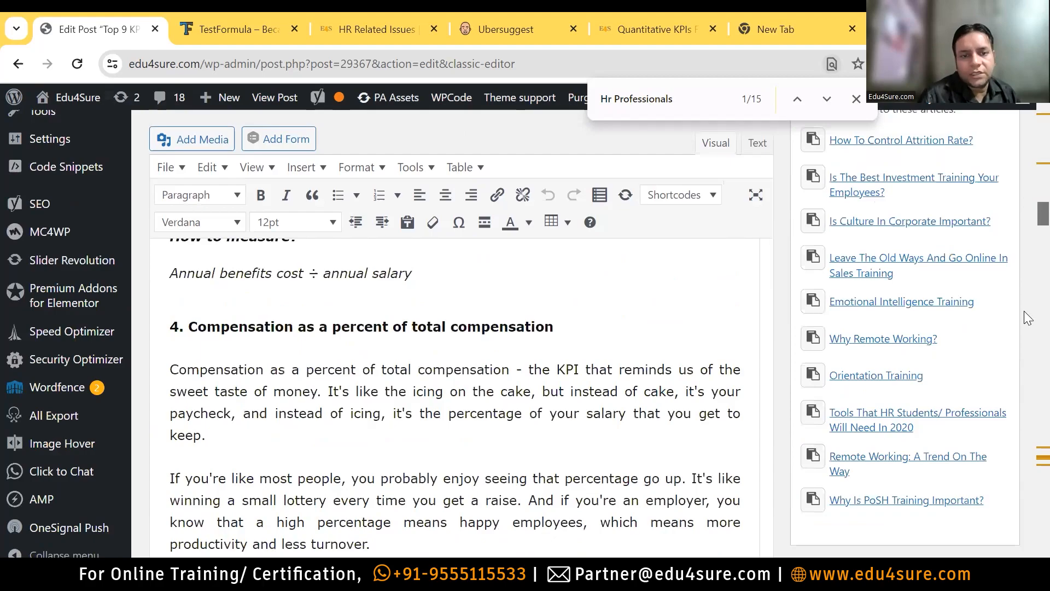
{"action": "scroll", "coordinate": [1024, 350], "scroll_direction": "down", "scroll_amount": 8}
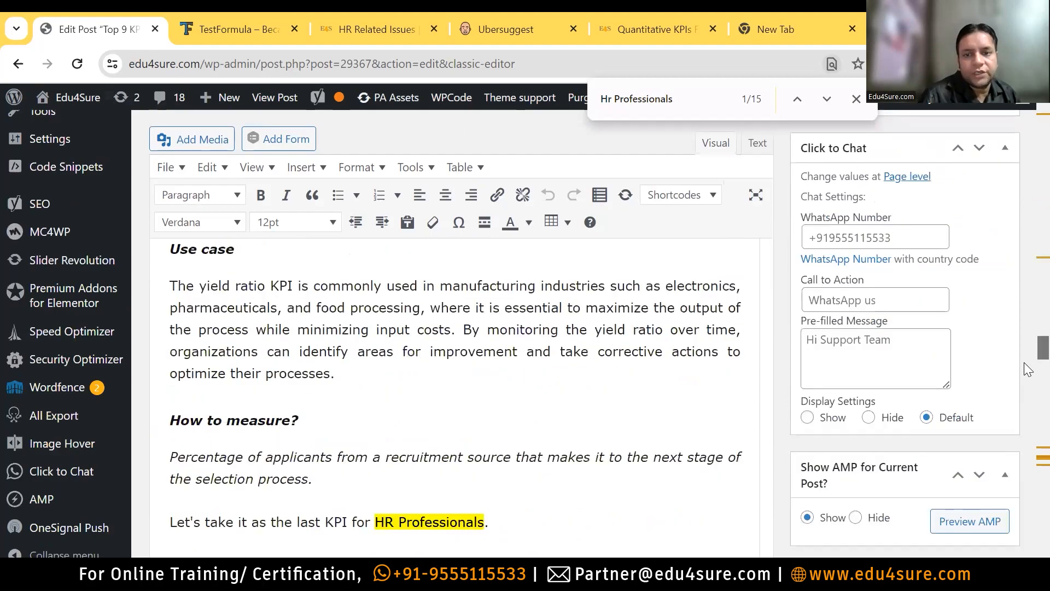
{"action": "scroll", "coordinate": [1024, 377], "scroll_direction": "down", "scroll_amount": 3}
{"action": "scroll", "coordinate": [1024, 405], "scroll_direction": "down", "scroll_amount": 5}
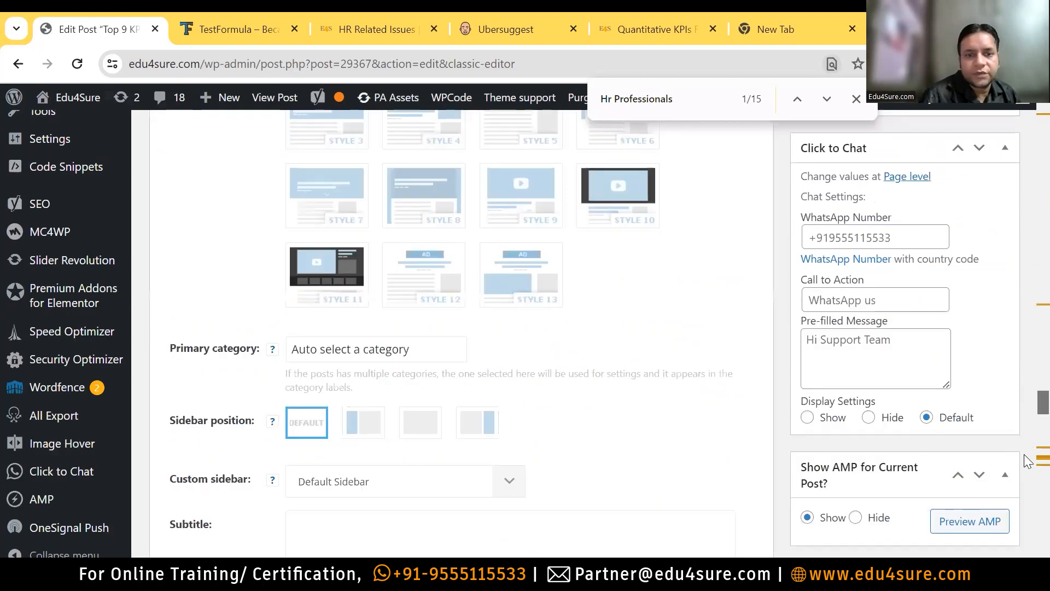
{"action": "scroll", "coordinate": [1027, 462], "scroll_direction": "down", "scroll_amount": 5}
{"action": "scroll", "coordinate": [1027, 476], "scroll_direction": "down", "scroll_amount": 5}
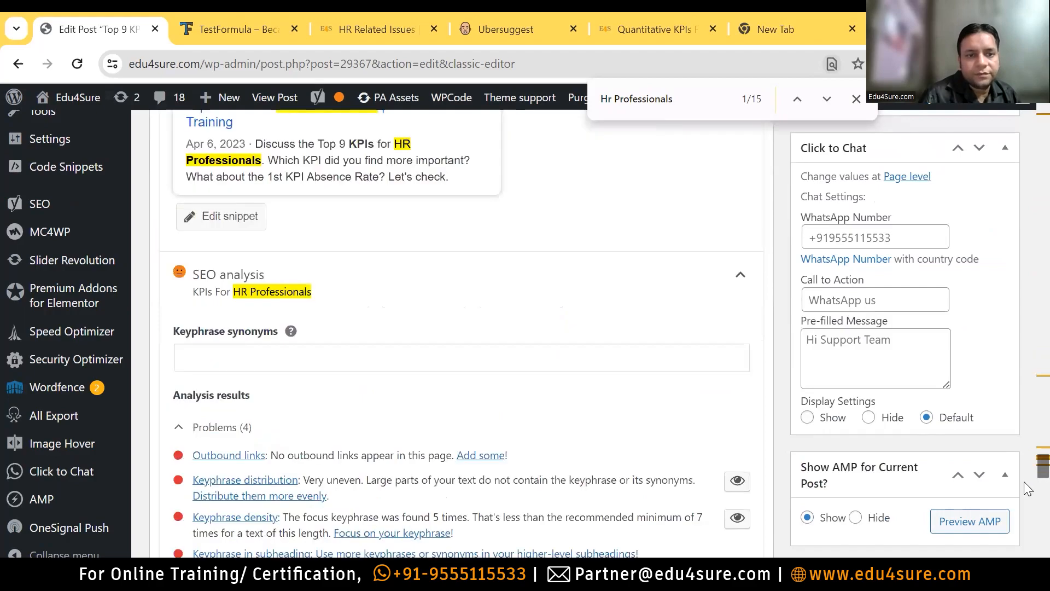
{"action": "scroll", "coordinate": [1027, 488], "scroll_direction": "down", "scroll_amount": 3}
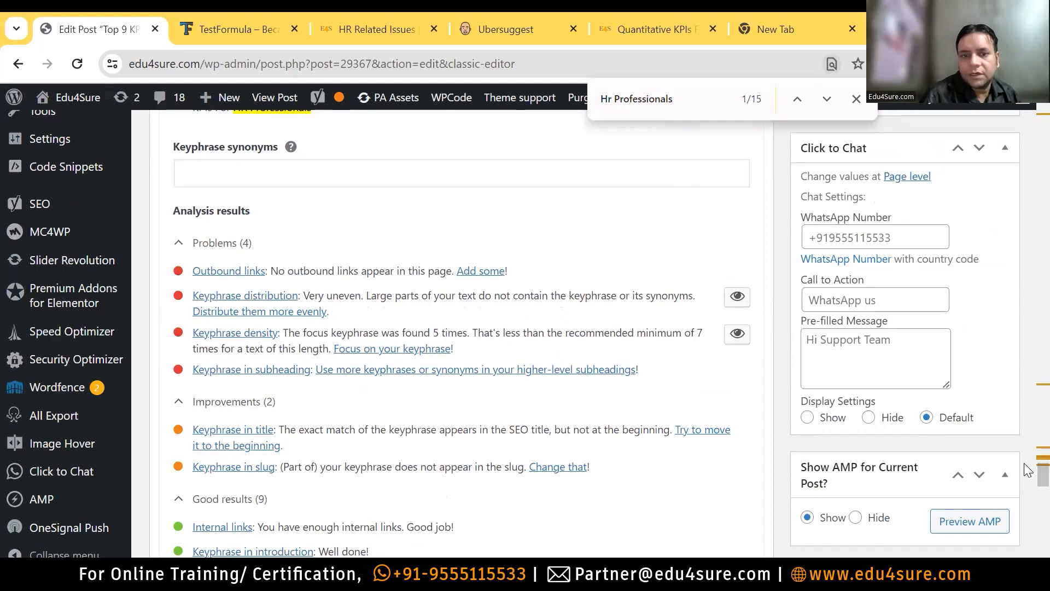
In section 4's opening sentence, replace "- the KPI" with ", this KPI for HR Professionals" after "total compensation"
{"action": "scroll", "coordinate": [1026, 339], "scroll_direction": "up", "scroll_amount": 10}
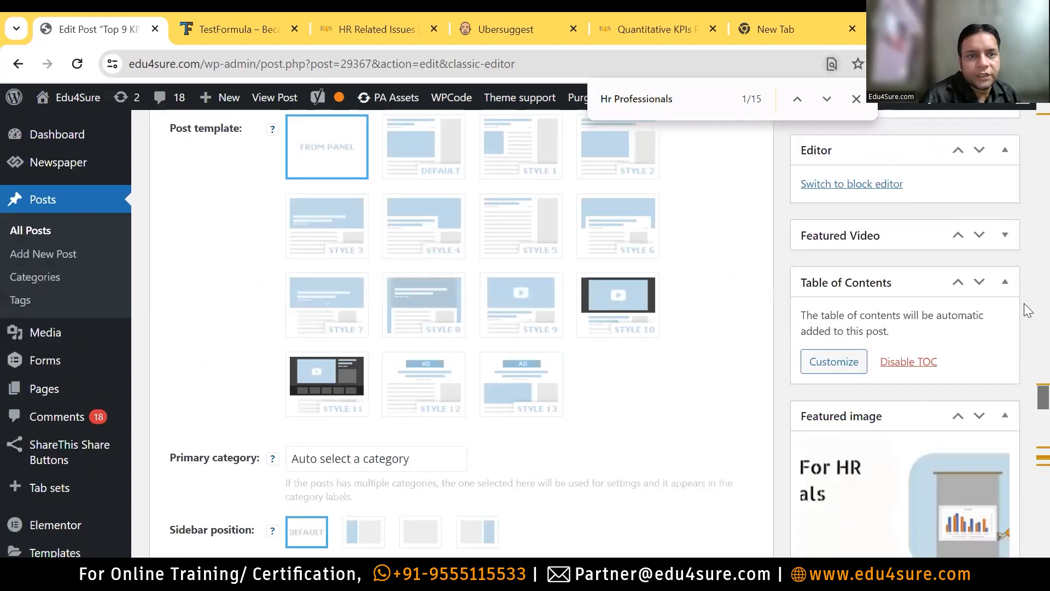
{"action": "scroll", "coordinate": [1027, 311], "scroll_direction": "up", "scroll_amount": 10}
{"action": "scroll", "coordinate": [1027, 293], "scroll_direction": "up", "scroll_amount": 10}
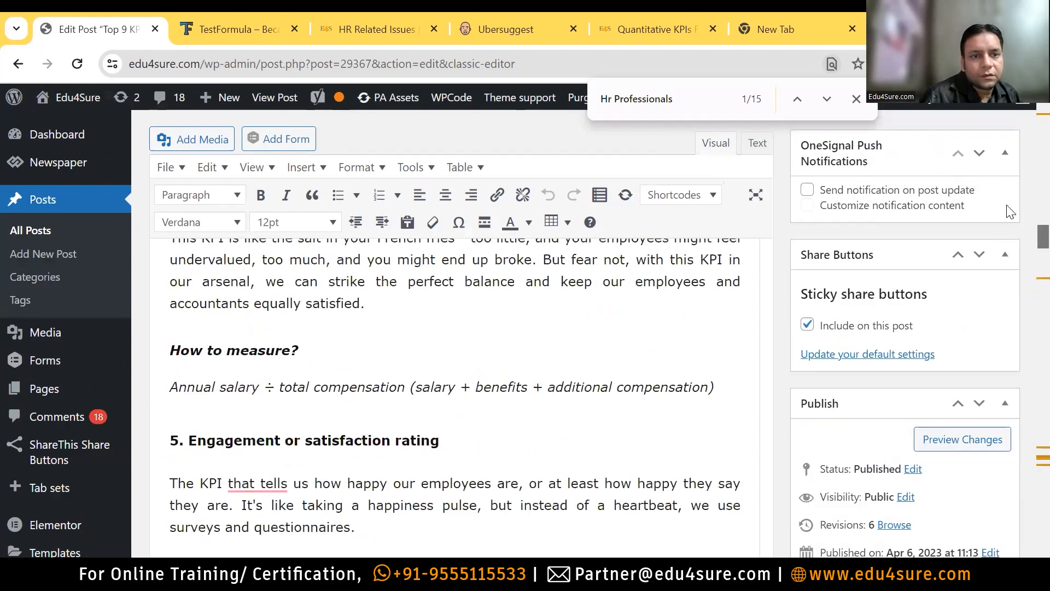
{"action": "scroll", "coordinate": [1010, 213], "scroll_direction": "up", "scroll_amount": 5}
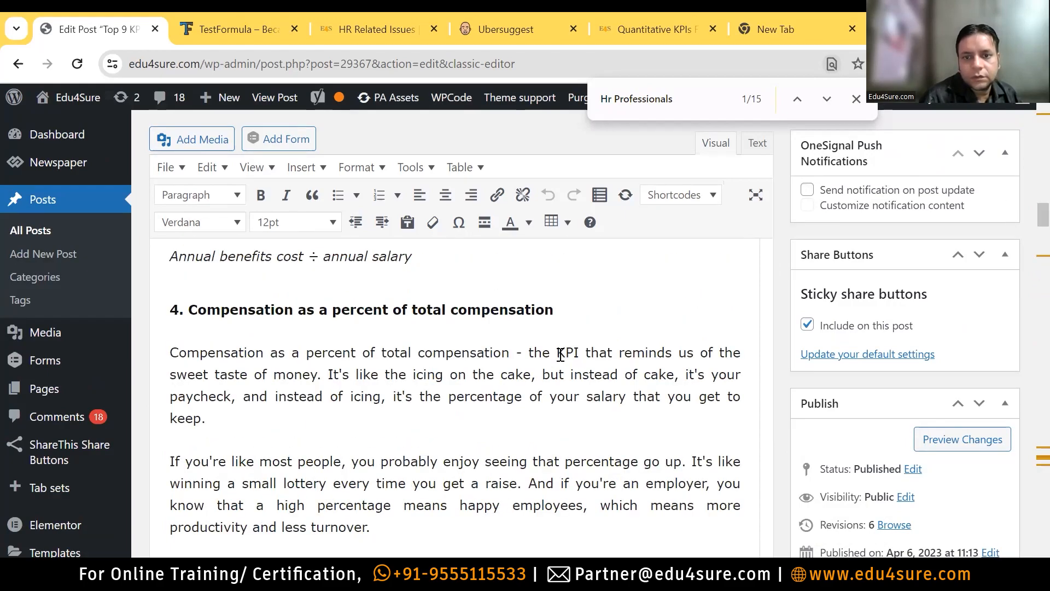
{"action": "left_click", "coordinate": [581, 350]}
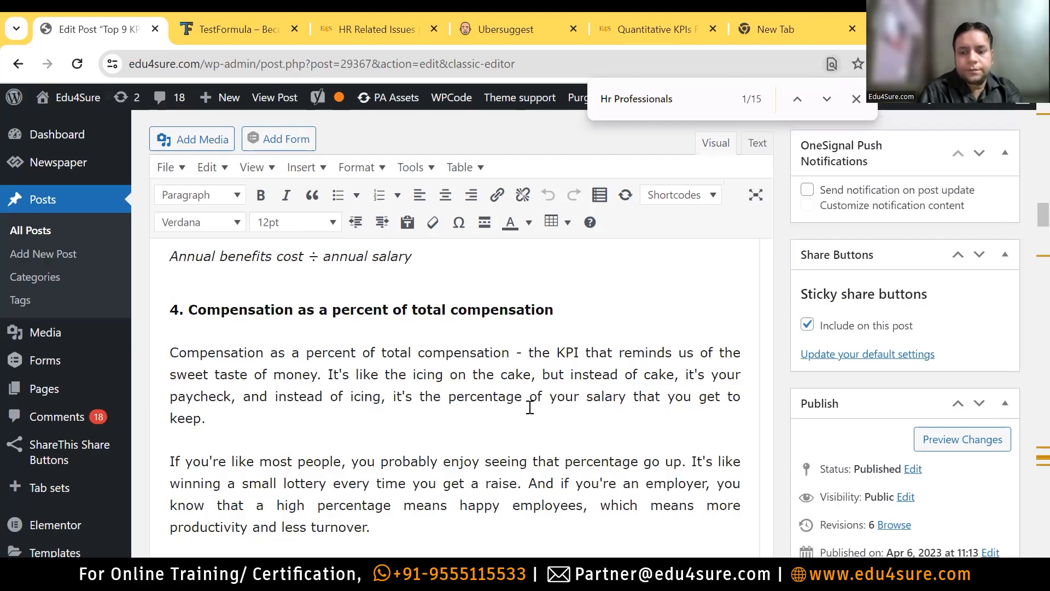
{"action": "type", "text": ","}
{"action": "key", "text": "Delete"}
{"action": "key", "text": "Delete"}
{"action": "key", "text": "Delete"}
{"action": "key", "text": "Delete"}
{"action": "key", "text": "Delete"}
{"action": "key", "text": "Delete"}
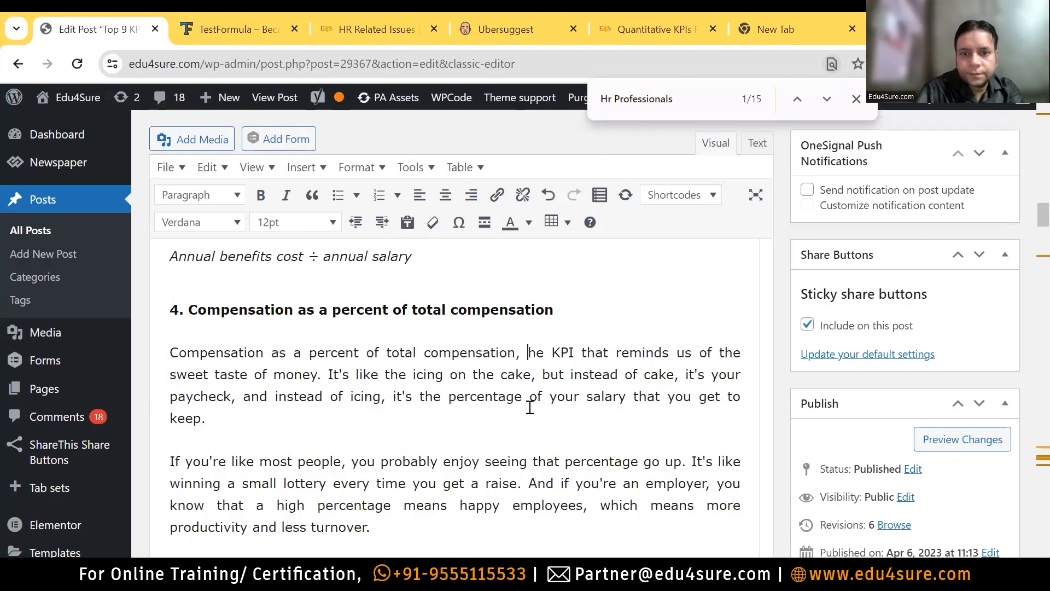
{"action": "type", "text": "this"}
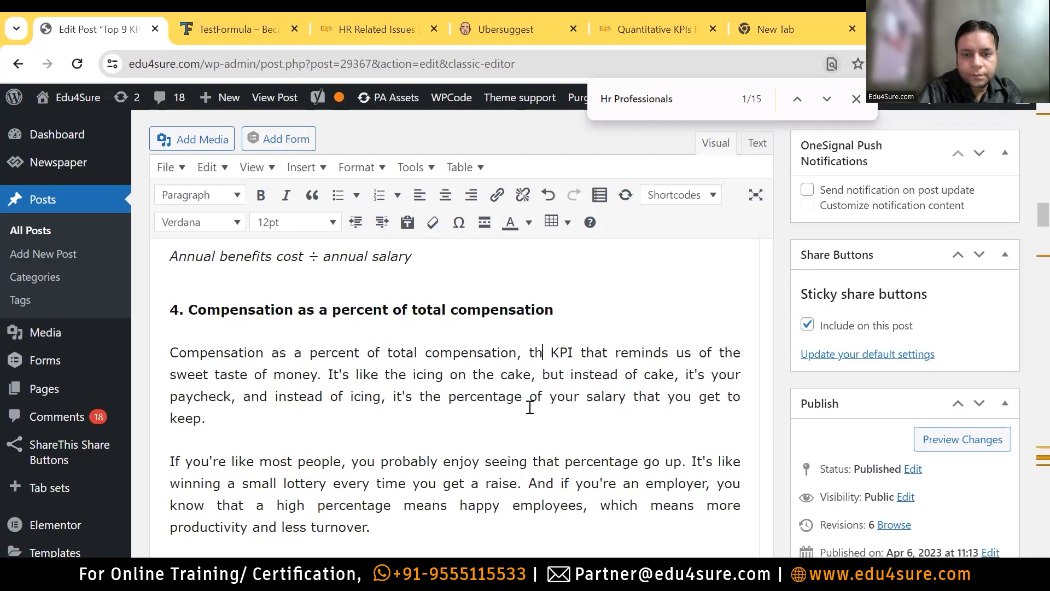
{"action": "type", "text": " KPI for HR "}
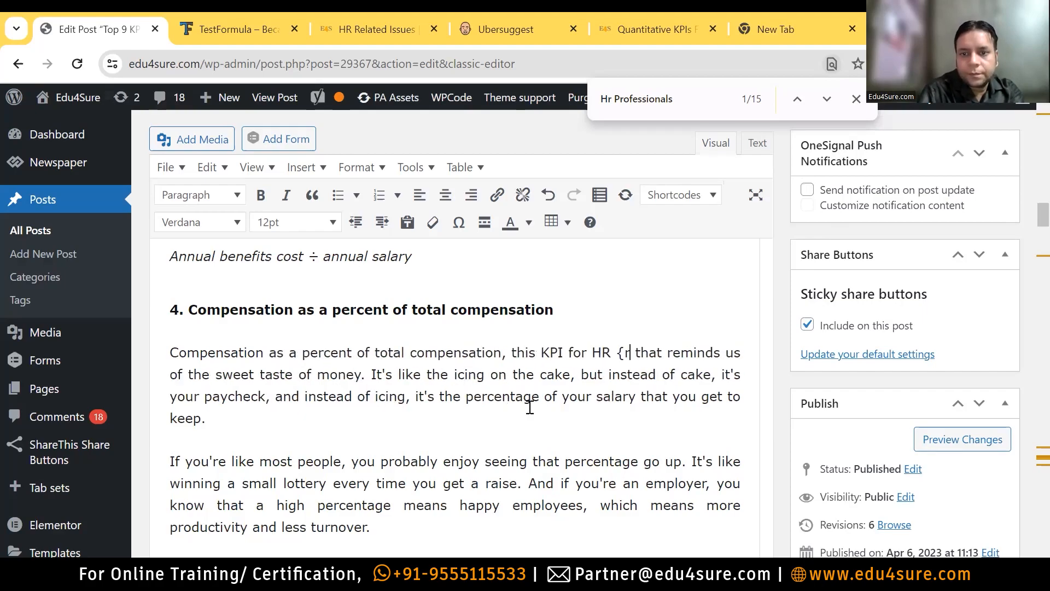
{"action": "type", "text": "Professi"}
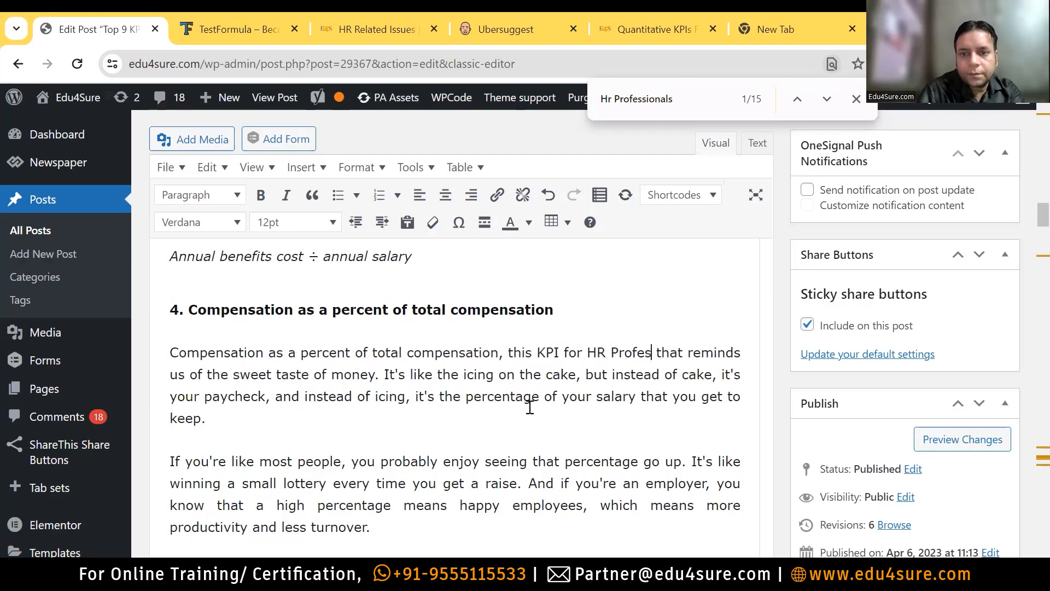
{"action": "type", "text": "onals"}
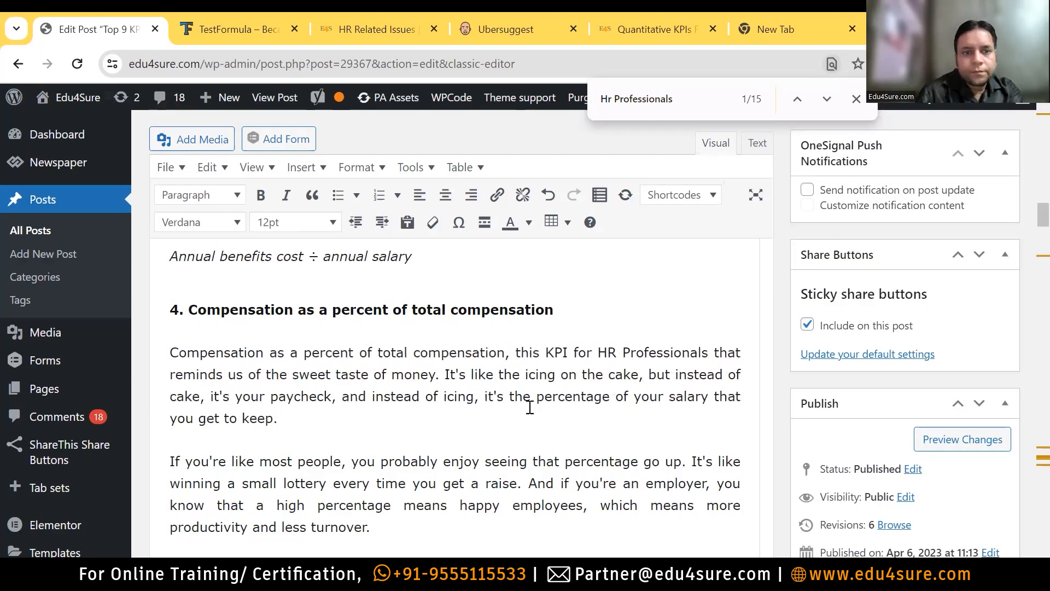
Delete "that" and the extra space between "HR Professionals" and "reminds" in section 4's opening sentence
{"action": "double_click", "coordinate": [721, 351]}
{"action": "key", "text": "BackSpace"}
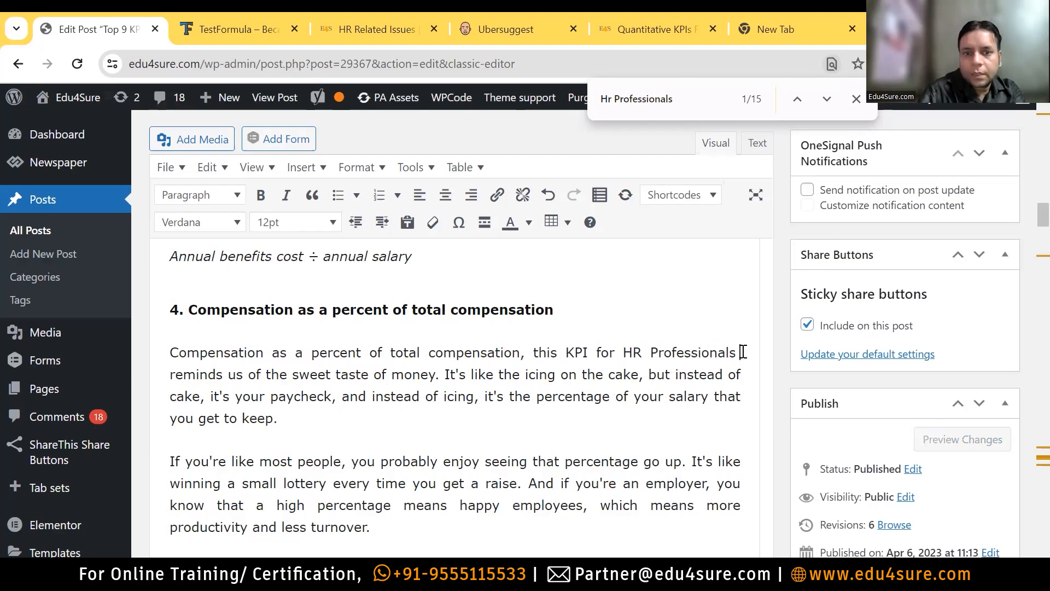
{"action": "key", "text": "BackSpace"}
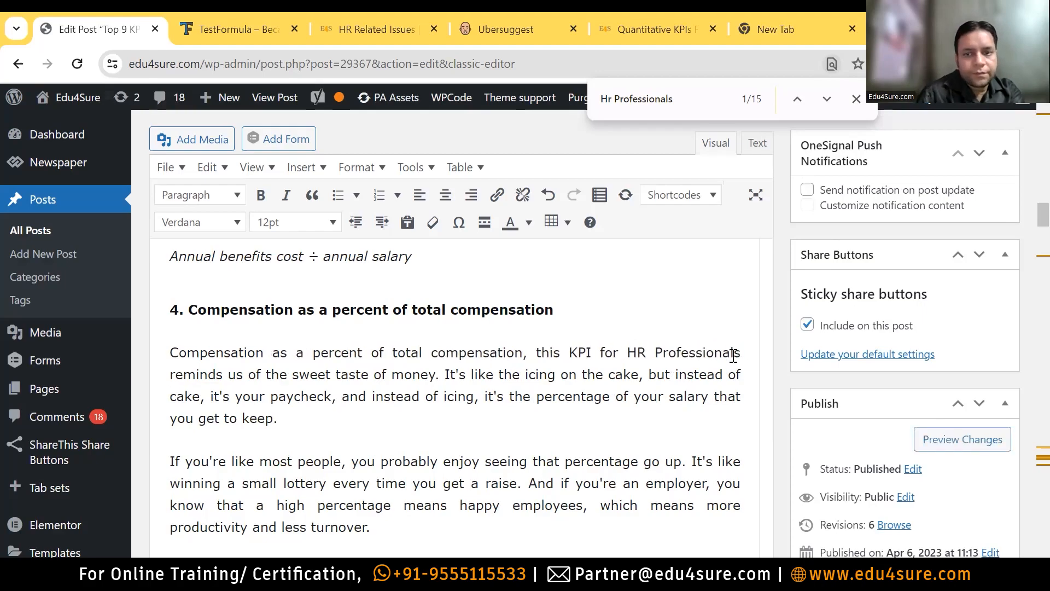
{"action": "left_click", "coordinate": [602, 423]}
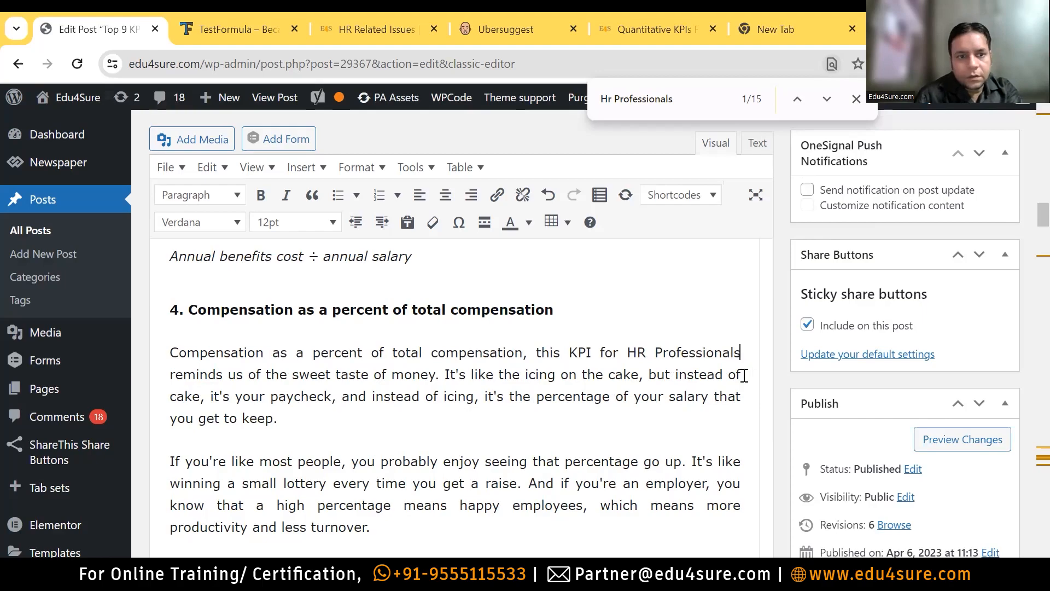
{"action": "left_click", "coordinate": [717, 353]}
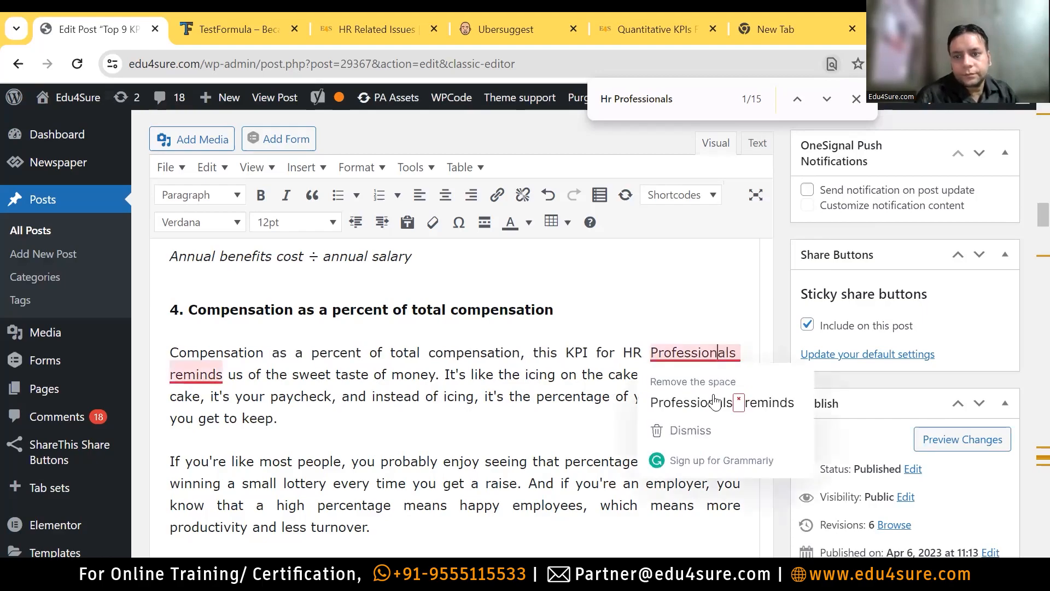
{"action": "left_click", "coordinate": [599, 417]}
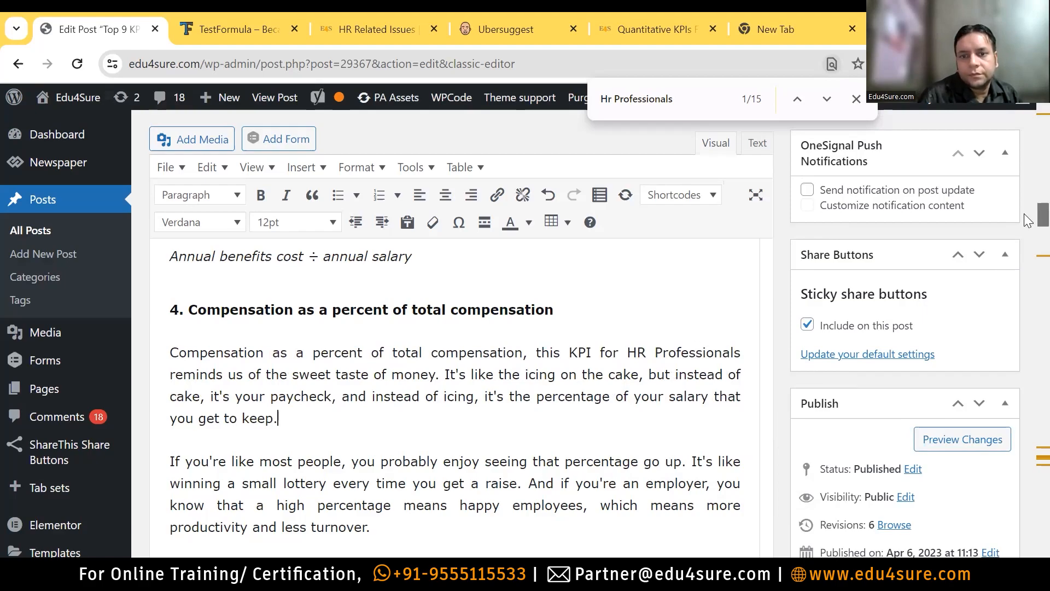
Look over the sections around the reworded compensation paragraph and update the post
{"action": "scroll", "coordinate": [1027, 220], "scroll_direction": "up", "scroll_amount": 1}
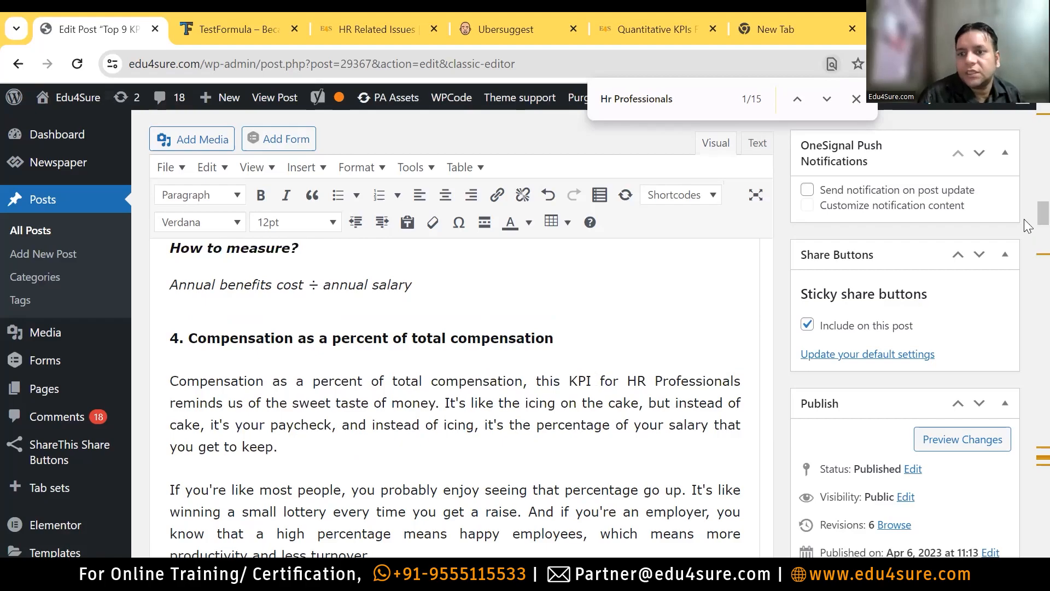
{"action": "scroll", "coordinate": [1027, 220], "scroll_direction": "up", "scroll_amount": 5}
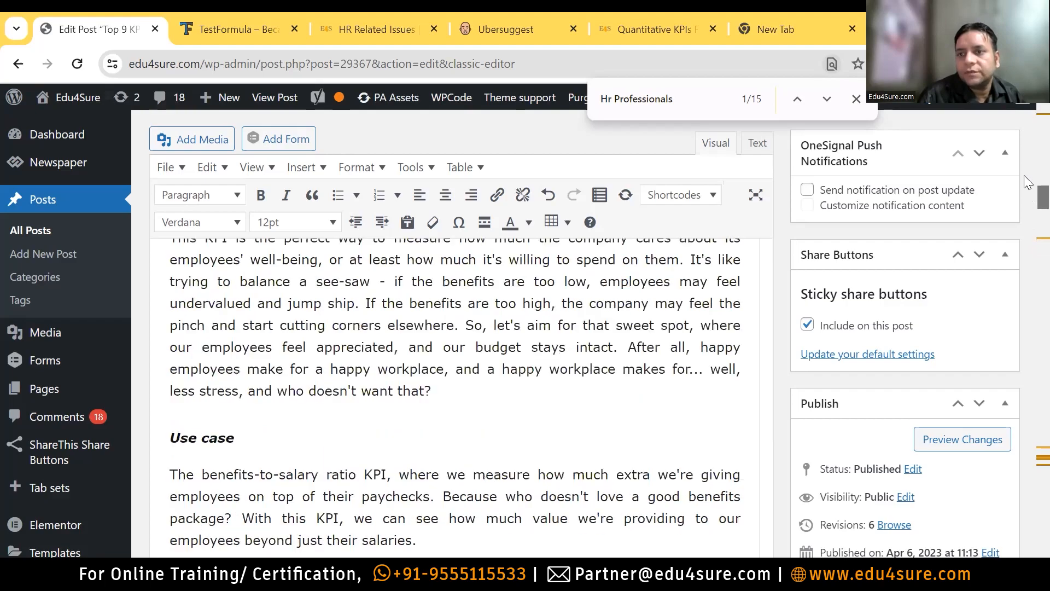
{"action": "scroll", "coordinate": [1028, 170], "scroll_direction": "down", "scroll_amount": 4}
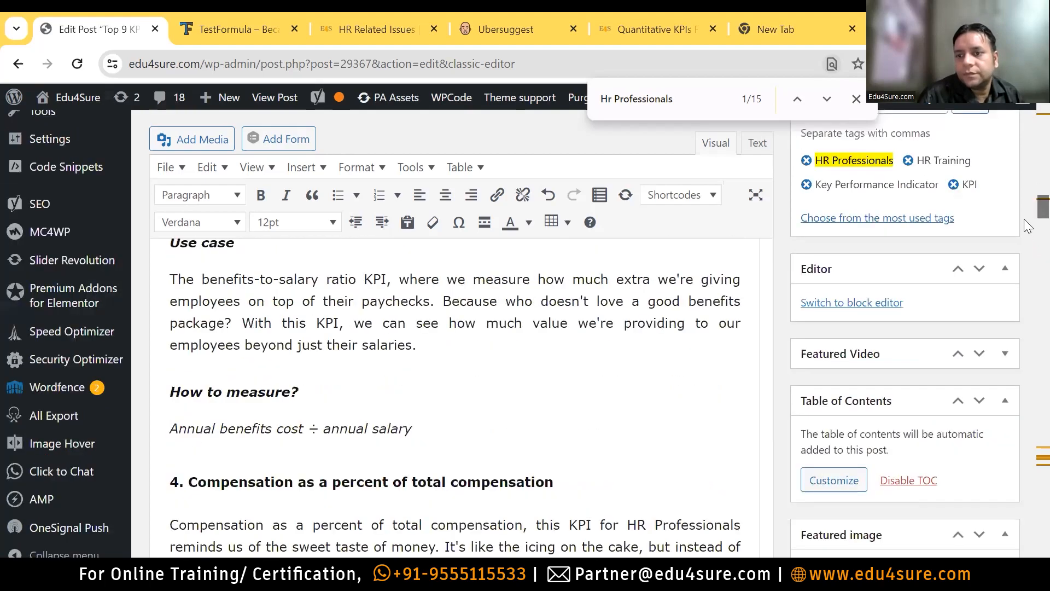
{"action": "scroll", "coordinate": [1027, 235], "scroll_direction": "down", "scroll_amount": 4}
{"action": "scroll", "coordinate": [1028, 189], "scroll_direction": "down", "scroll_amount": 5}
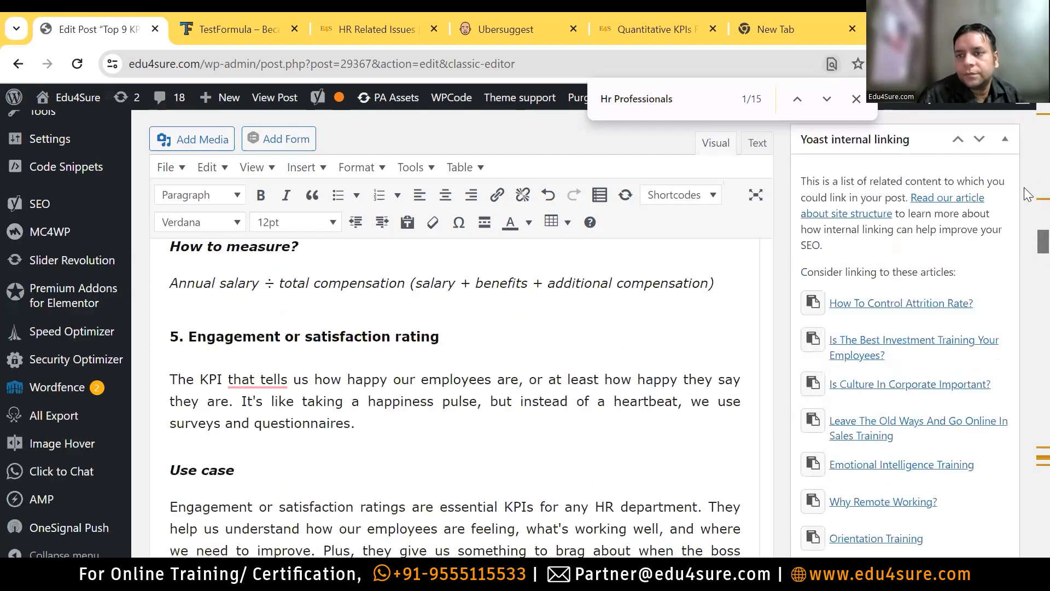
{"action": "scroll", "coordinate": [1024, 182], "scroll_direction": "up", "scroll_amount": 10}
{"action": "scroll", "coordinate": [978, 229], "scroll_direction": "up", "scroll_amount": 3}
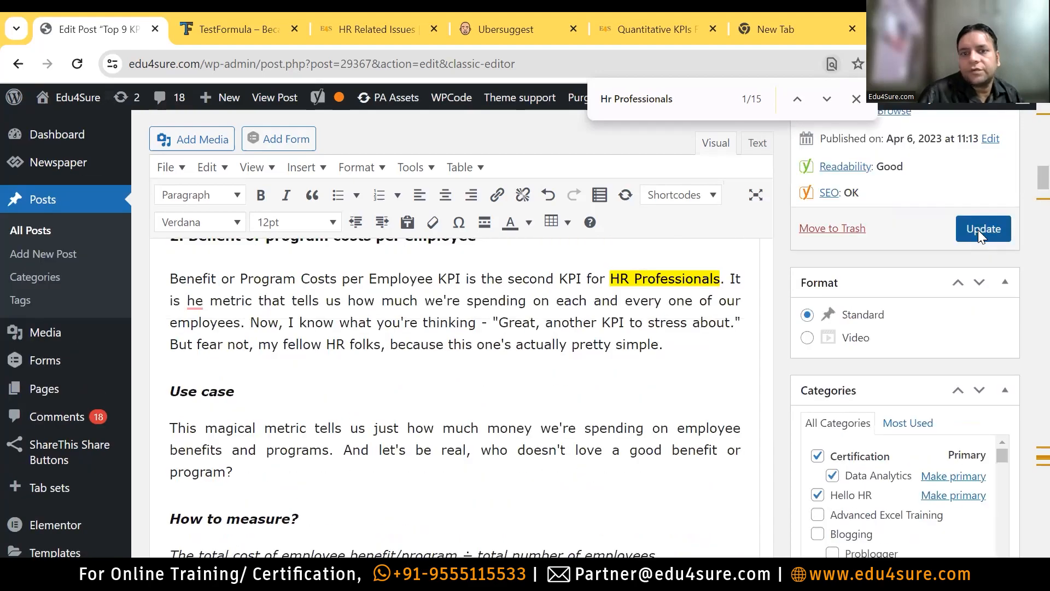
{"action": "left_click", "coordinate": [978, 229]}
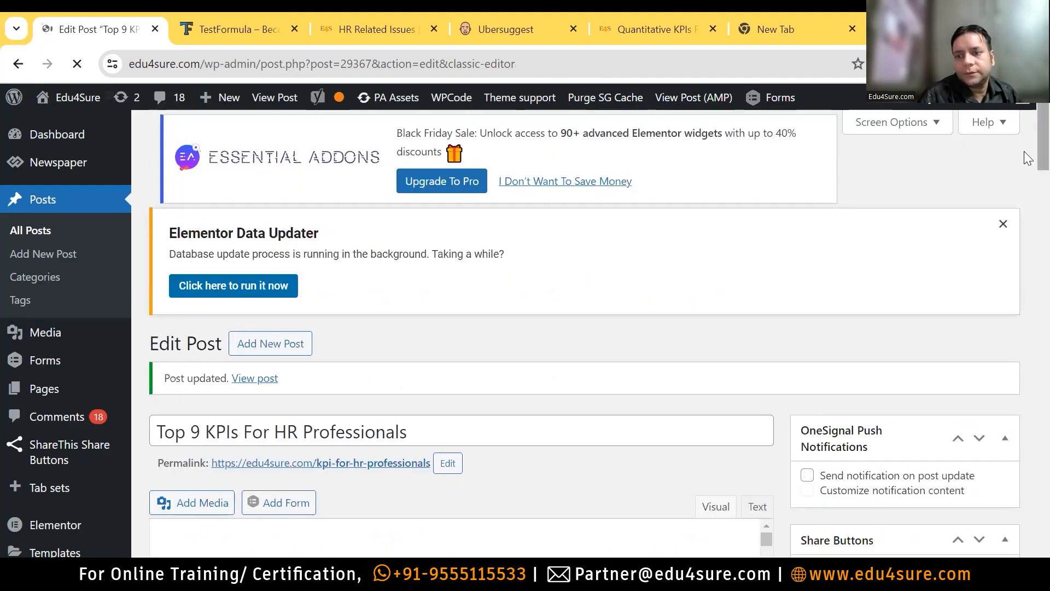
Review the Yoast readability analysis of the updated post, including the transition words improvement
{"action": "scroll", "coordinate": [1027, 329], "scroll_direction": "down", "scroll_amount": 10}
{"action": "scroll", "coordinate": [1027, 340], "scroll_direction": "up", "scroll_amount": 5}
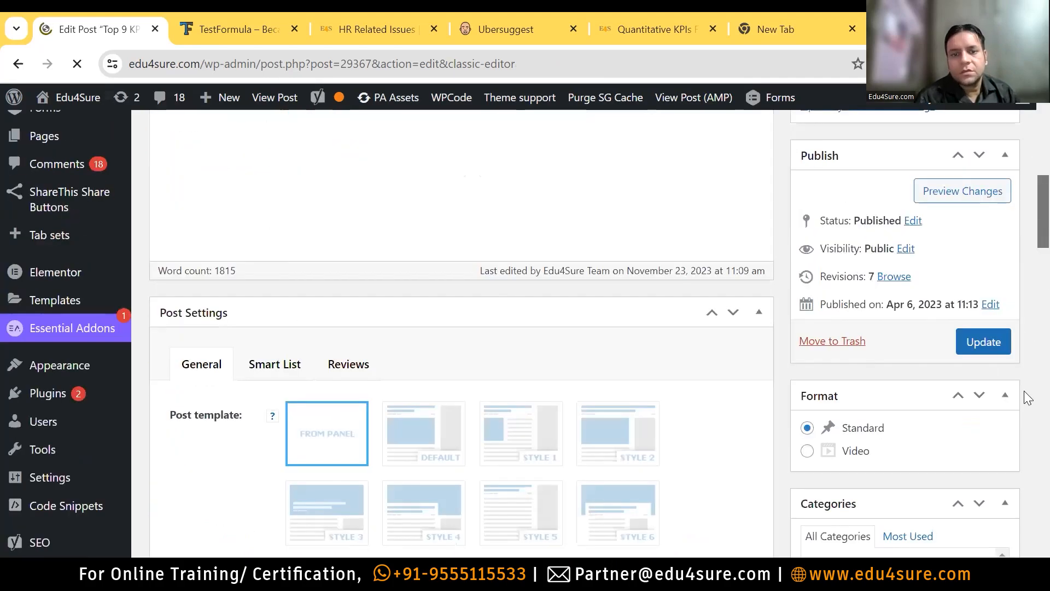
{"action": "scroll", "coordinate": [1024, 421], "scroll_direction": "down", "scroll_amount": 8}
{"action": "scroll", "coordinate": [1024, 465], "scroll_direction": "up", "scroll_amount": 7}
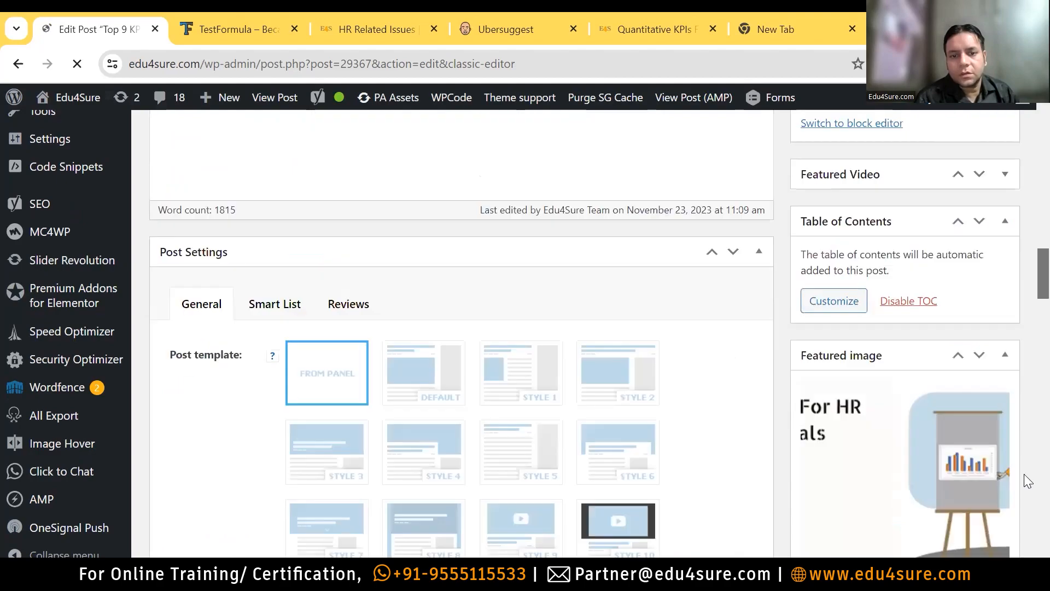
{"action": "scroll", "coordinate": [1024, 485], "scroll_direction": "down", "scroll_amount": 5}
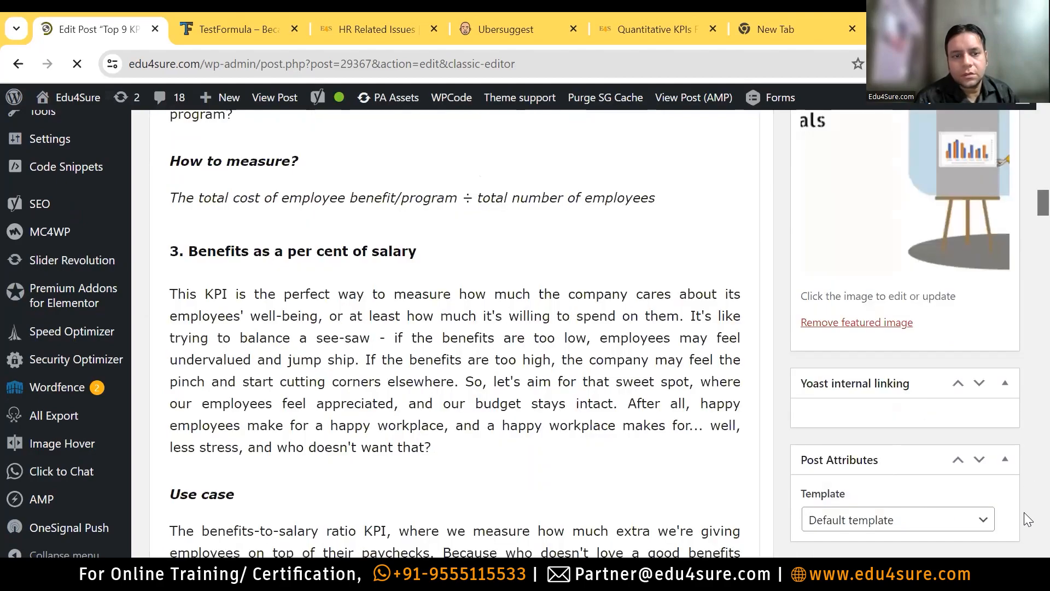
{"action": "scroll", "coordinate": [1024, 512], "scroll_direction": "down", "scroll_amount": 6}
{"action": "scroll", "coordinate": [1024, 512], "scroll_direction": "down", "scroll_amount": 5}
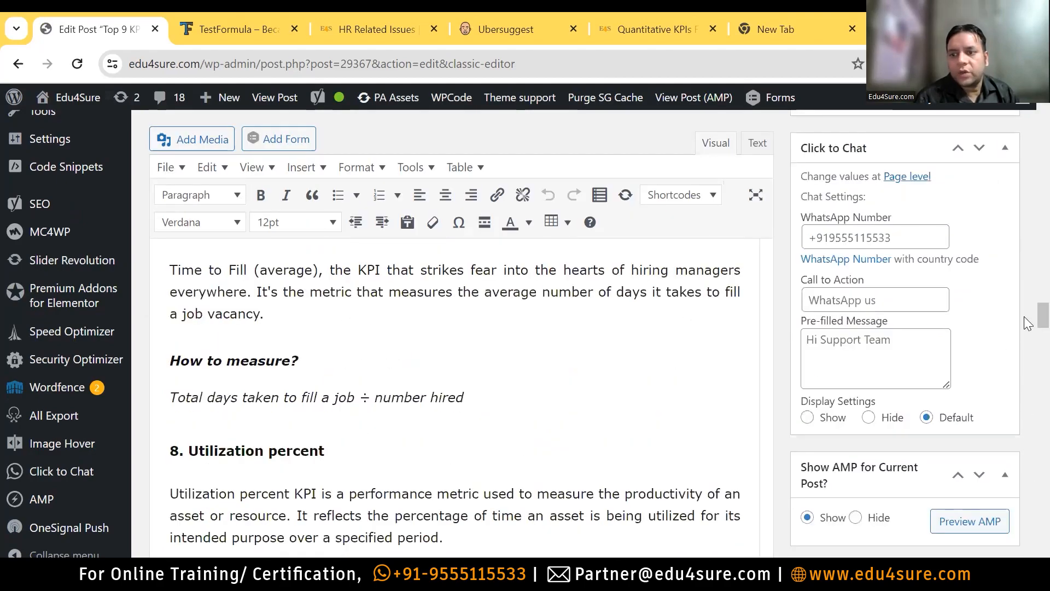
{"action": "scroll", "coordinate": [1027, 445], "scroll_direction": "down", "scroll_amount": 5}
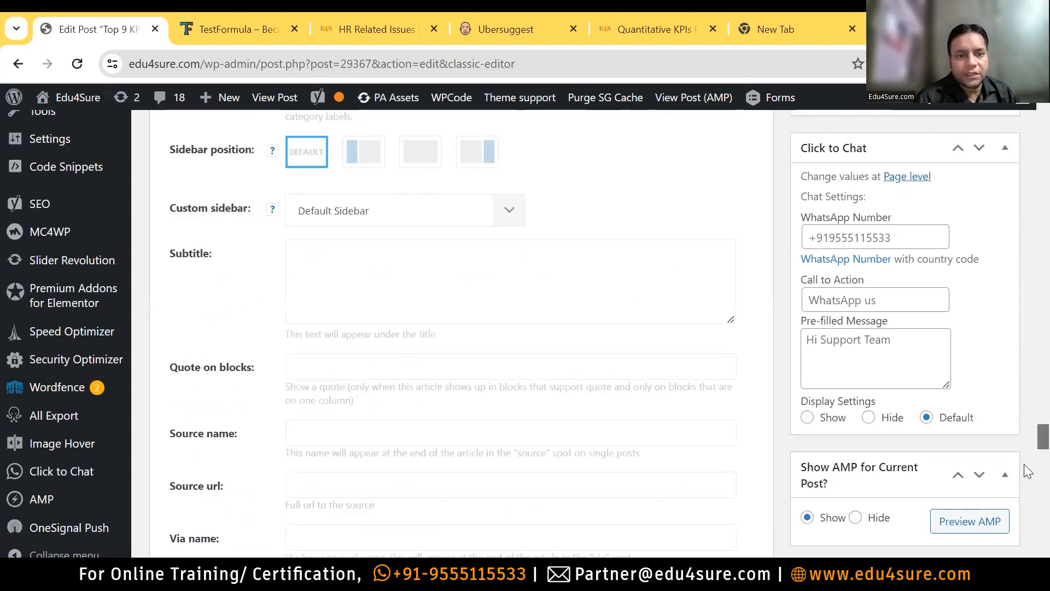
{"action": "scroll", "coordinate": [497, 344], "scroll_direction": "down", "scroll_amount": 6}
{"action": "left_click", "coordinate": [303, 281]}
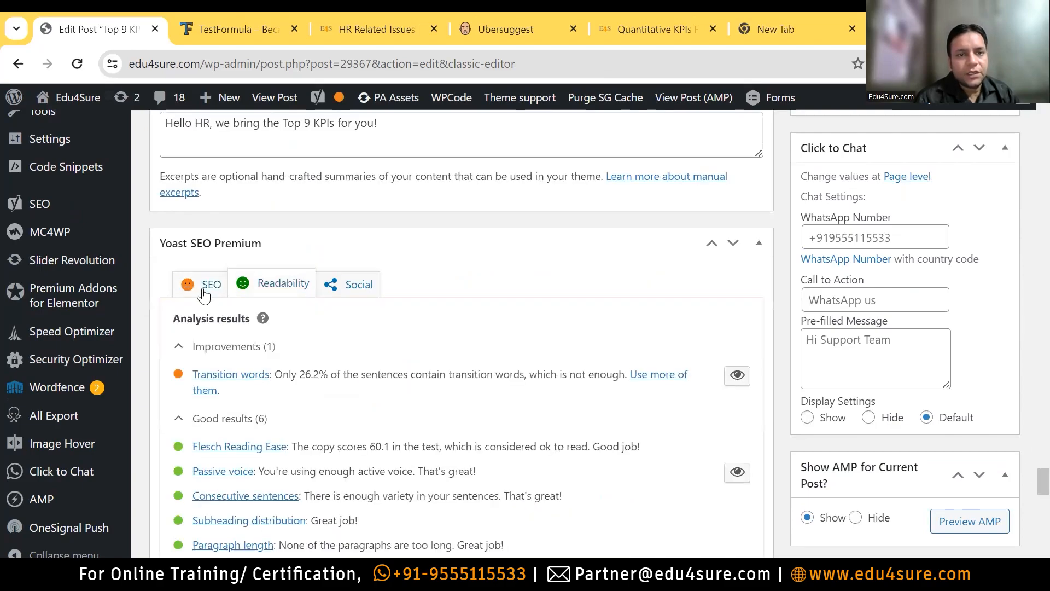
{"action": "left_click", "coordinate": [202, 289]}
{"action": "left_click", "coordinate": [287, 283]}
Examine the SEO analysis problems for the focus keyphrase, especially keyphrase distribution and density
{"action": "left_click", "coordinate": [207, 293]}
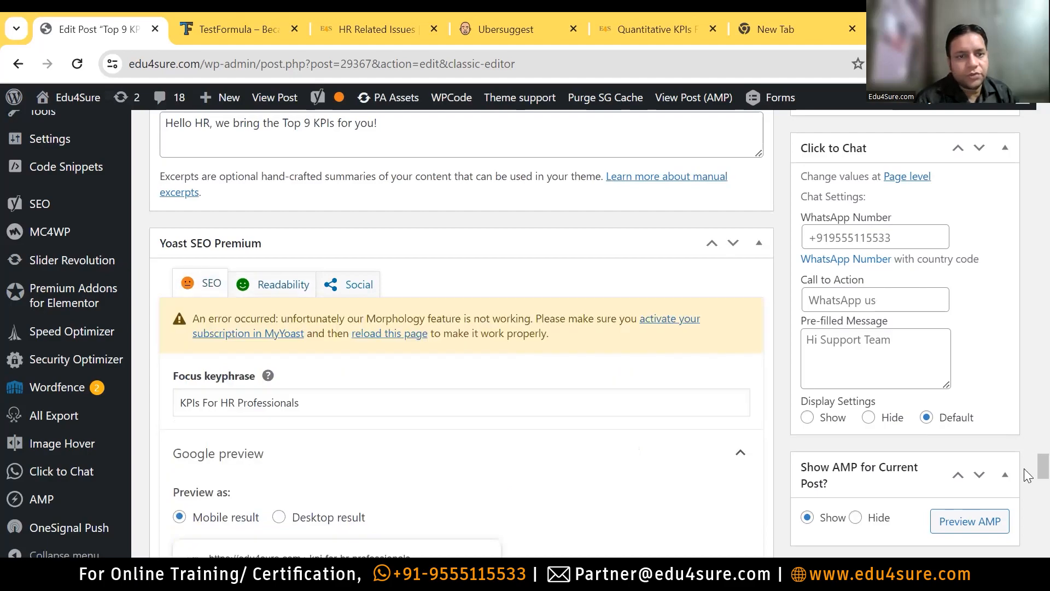
{"action": "scroll", "coordinate": [1012, 427], "scroll_direction": "down", "scroll_amount": 8}
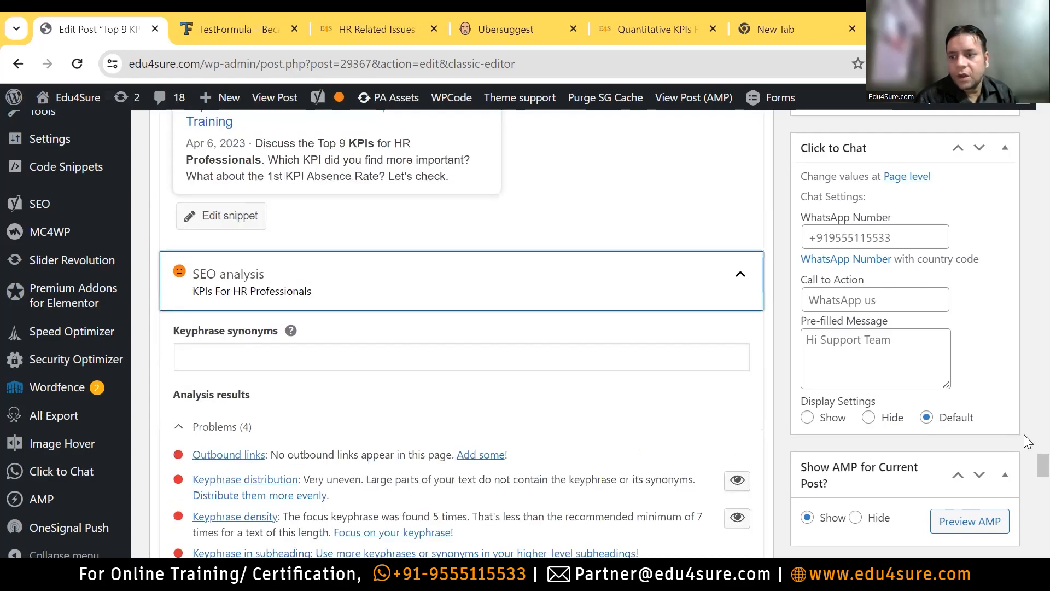
{"action": "scroll", "coordinate": [1028, 472], "scroll_direction": "down", "scroll_amount": 2}
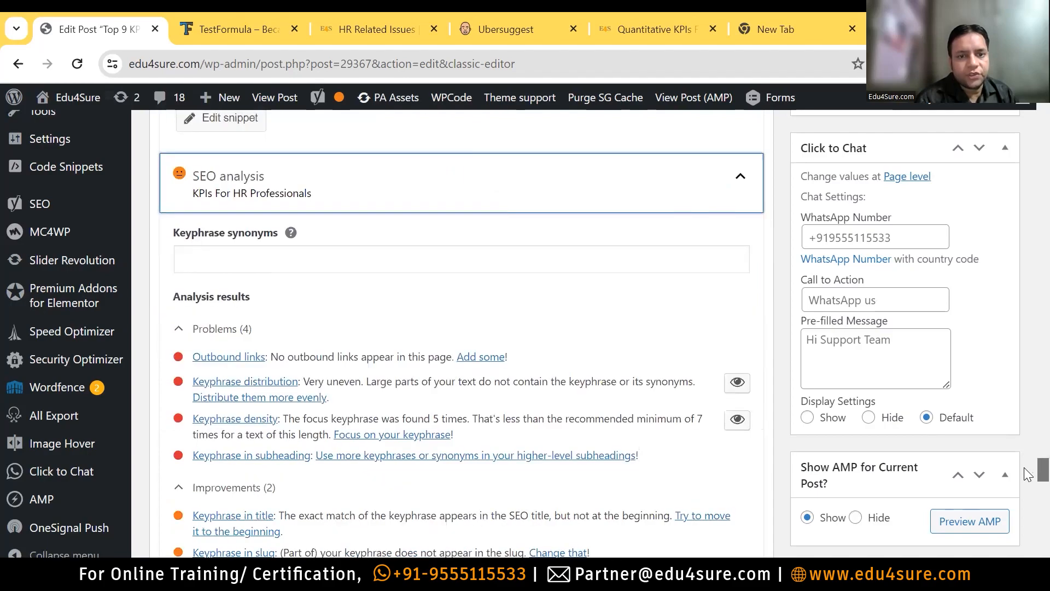
{"action": "left_click_drag", "start_coordinate": [1025, 468], "coordinate": [1025, 469]}
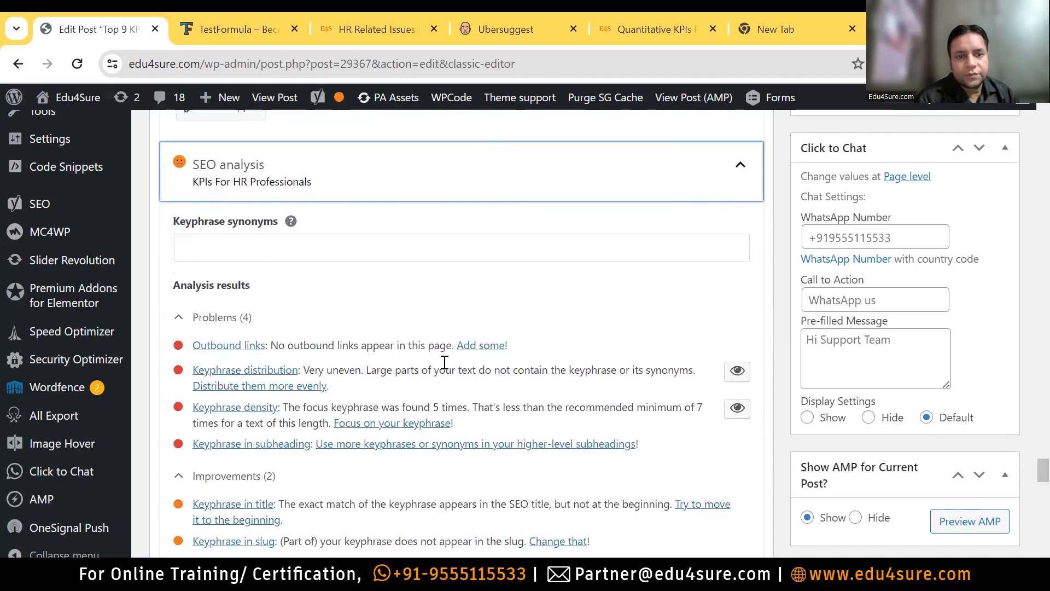
{"action": "left_click_drag", "start_coordinate": [430, 403], "coordinate": [499, 389]}
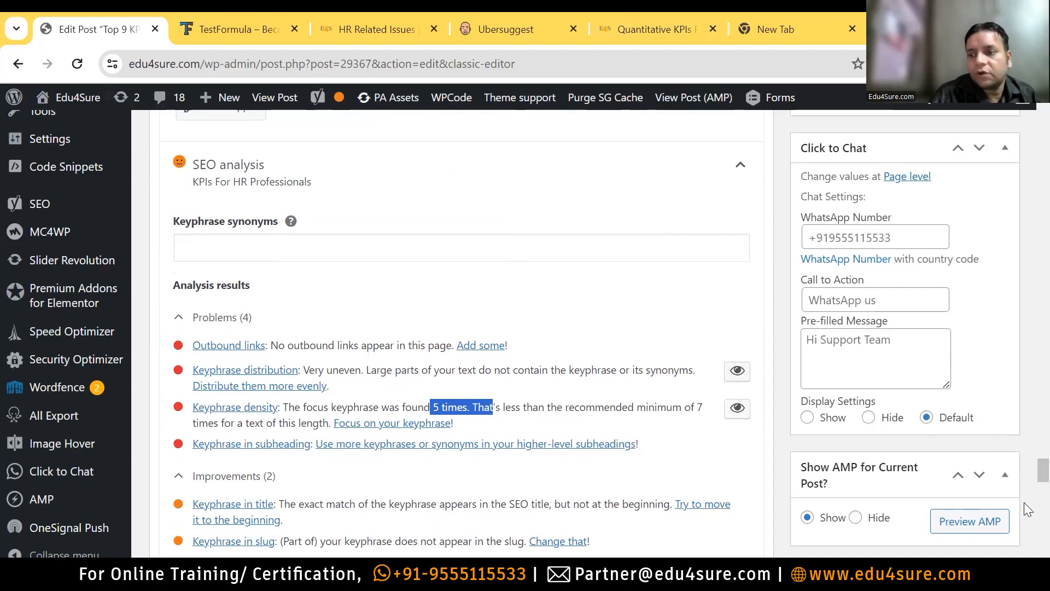
Copy the focus keyphrase "KPIs For HR Professionals" from the Yoast SEO settings
{"action": "scroll", "coordinate": [1028, 471], "scroll_direction": "up", "scroll_amount": 8}
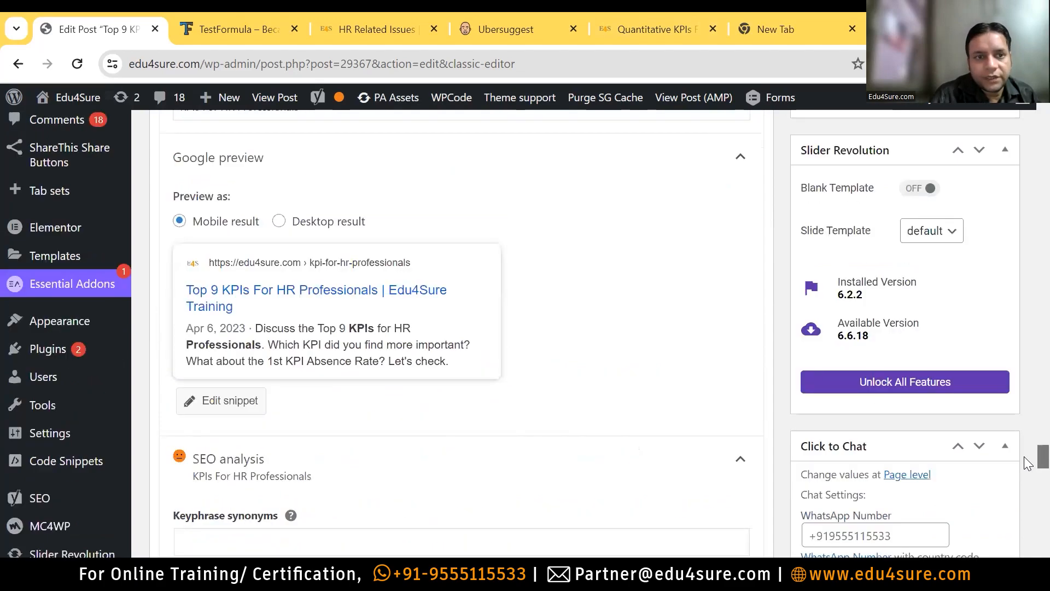
{"action": "left_click_drag", "start_coordinate": [299, 234], "coordinate": [174, 249]}
{"action": "key", "text": "ctrl+c"}
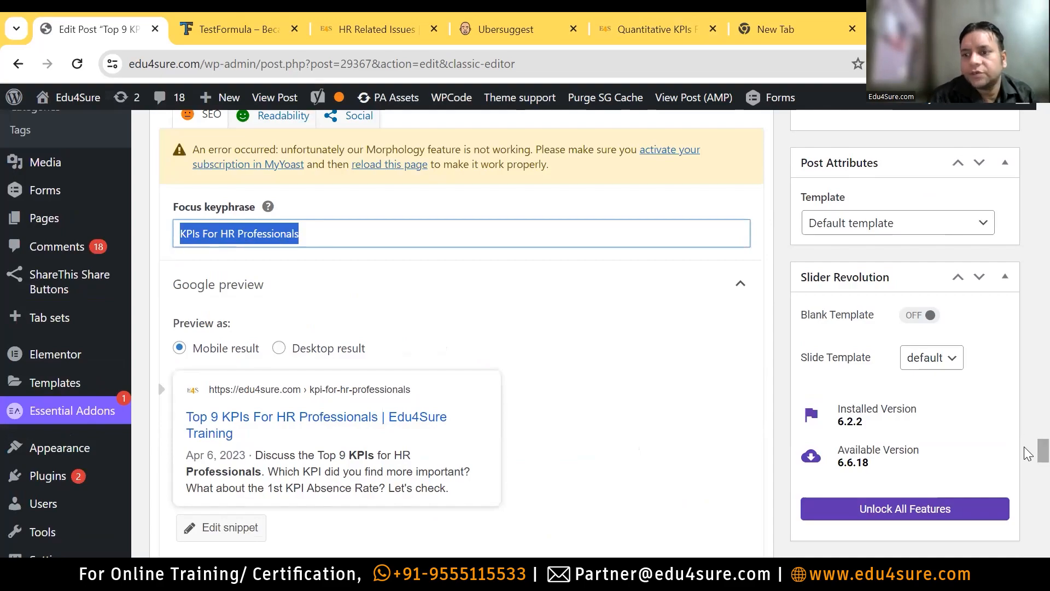
In the opening sentence of section 6, Return on investment (ROI), replace "the" before "KPI" with "one of the"
{"action": "scroll", "coordinate": [1028, 312], "scroll_direction": "up", "scroll_amount": 5}
{"action": "scroll", "coordinate": [1024, 305], "scroll_direction": "up", "scroll_amount": 5}
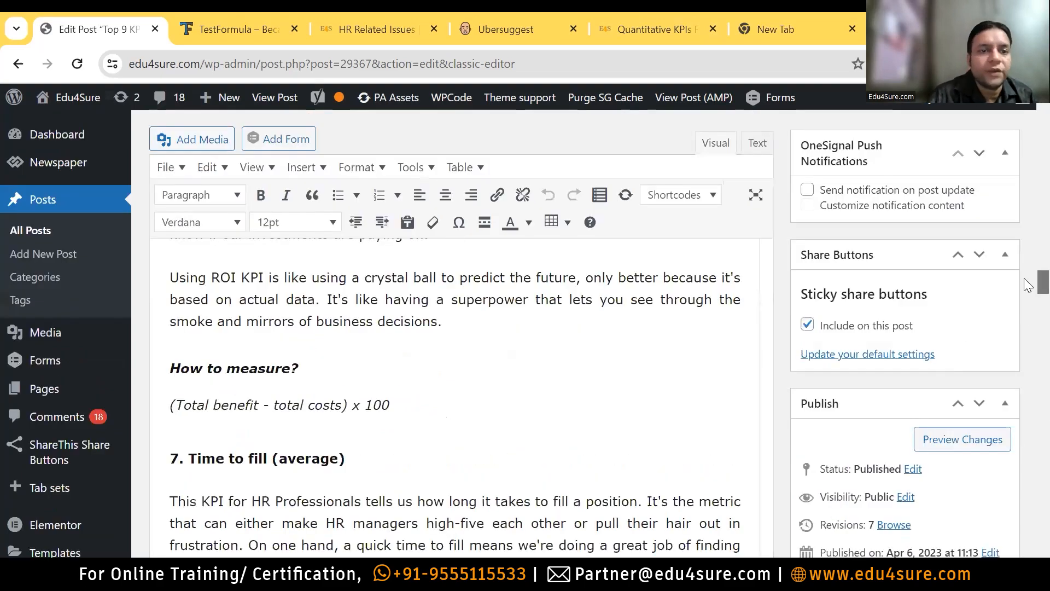
{"action": "scroll", "coordinate": [1027, 283], "scroll_direction": "up", "scroll_amount": 5}
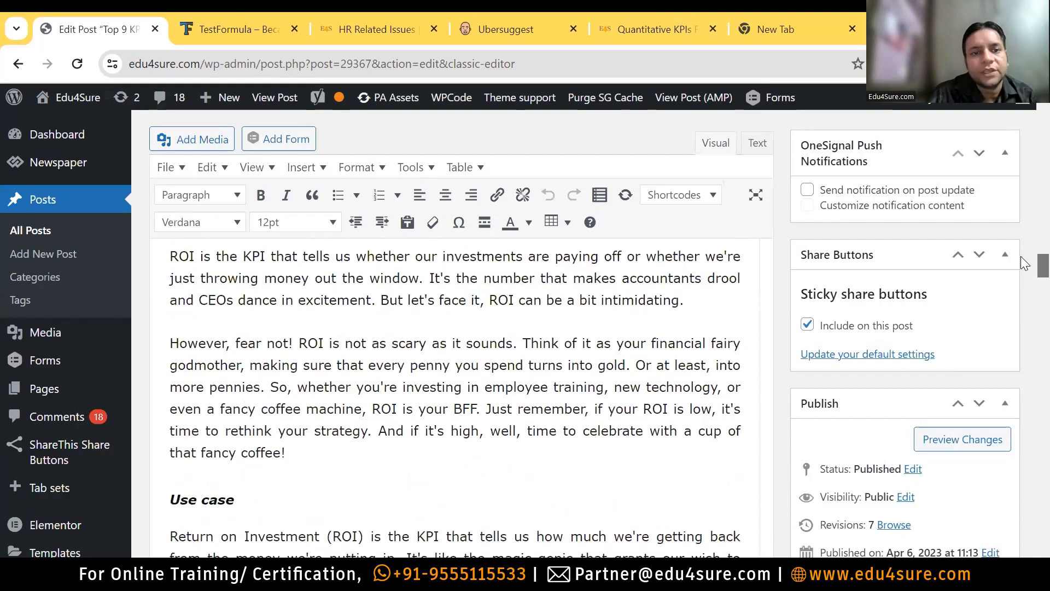
{"action": "scroll", "coordinate": [1023, 257], "scroll_direction": "down", "scroll_amount": 5}
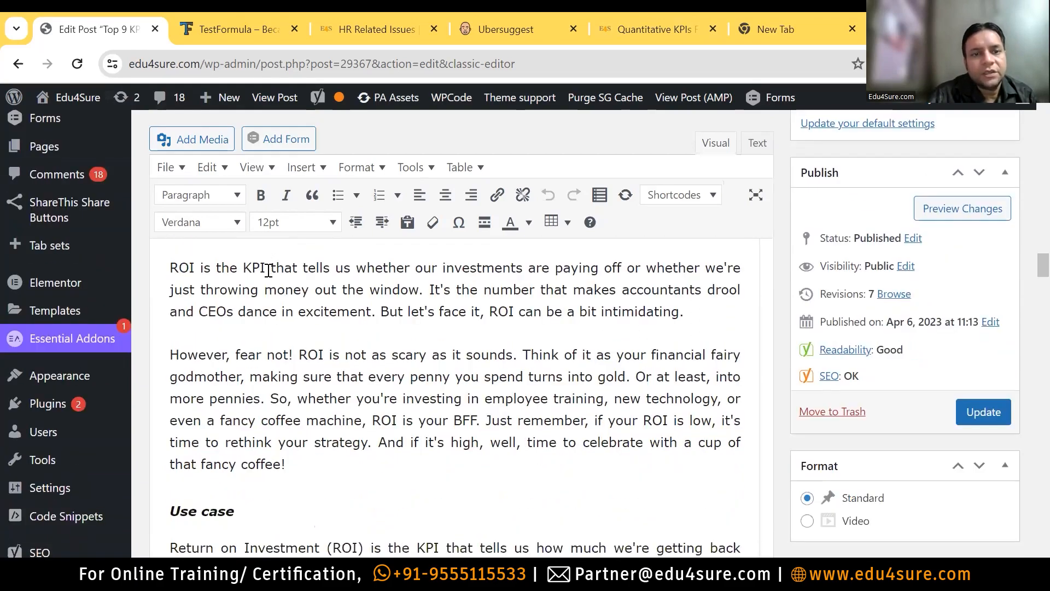
{"action": "left_click", "coordinate": [236, 268]}
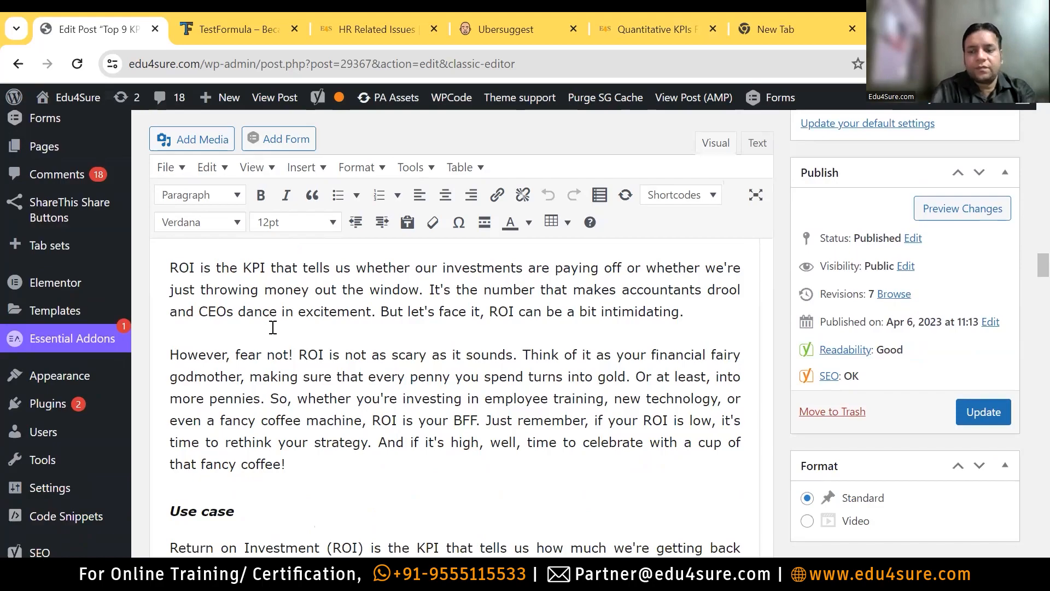
{"action": "key", "text": "BackSpace"}
{"action": "key", "text": "BackSpace"}
{"action": "key", "text": "BackSpace"}
{"action": "type", "text": "o"}
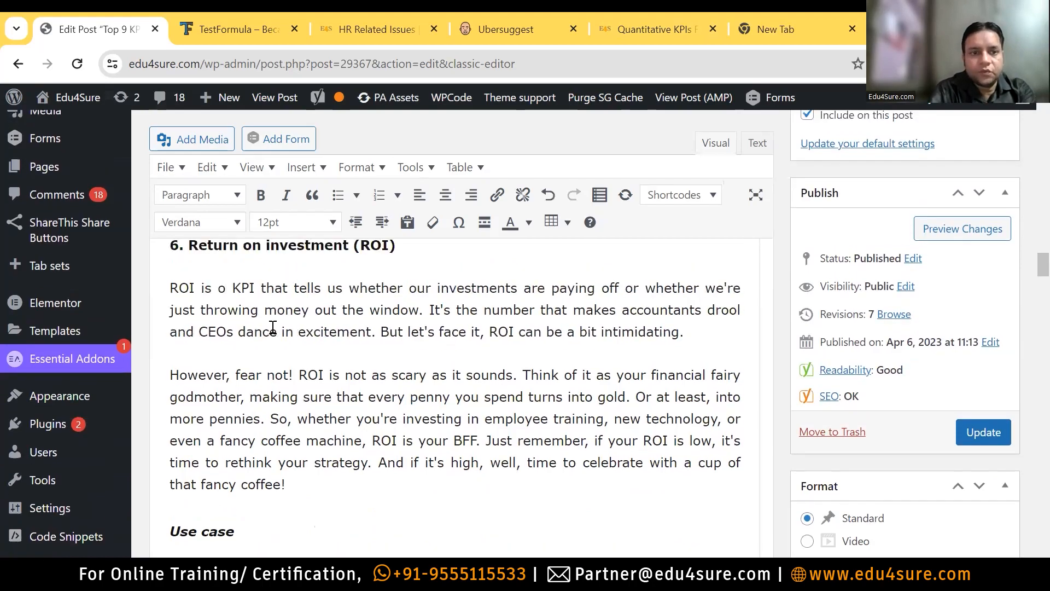
{"action": "type", "text": "ne of the"}
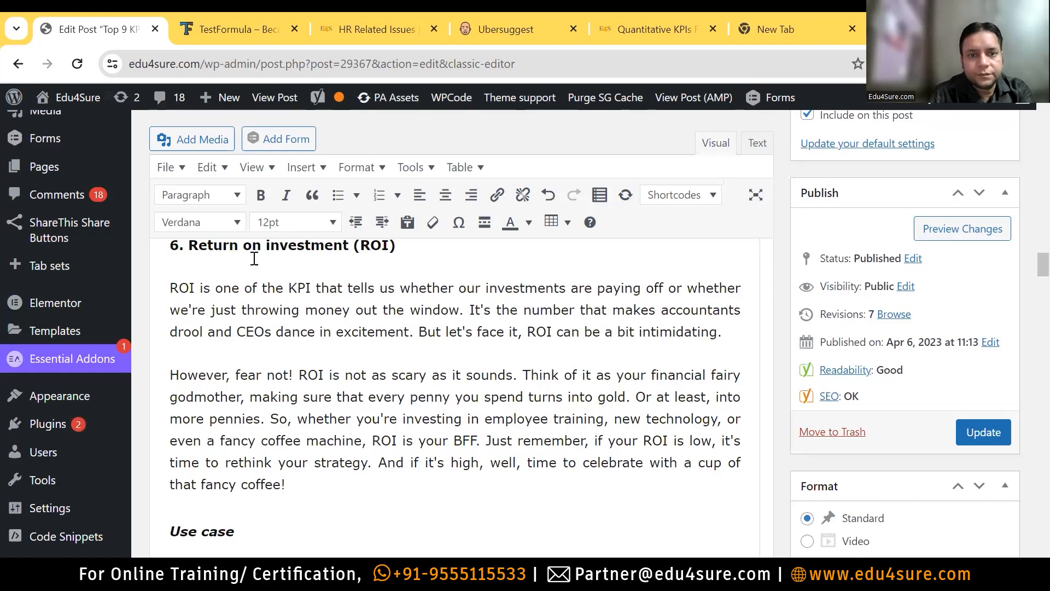
Replace "KPI" in section 6's opening sentence with the copied keyphrase "KPIs For HR Professionals" and update the post
{"action": "left_click", "coordinate": [313, 287]}
{"action": "key", "text": "BackSpace"}
{"action": "key", "text": "BackSpace"}
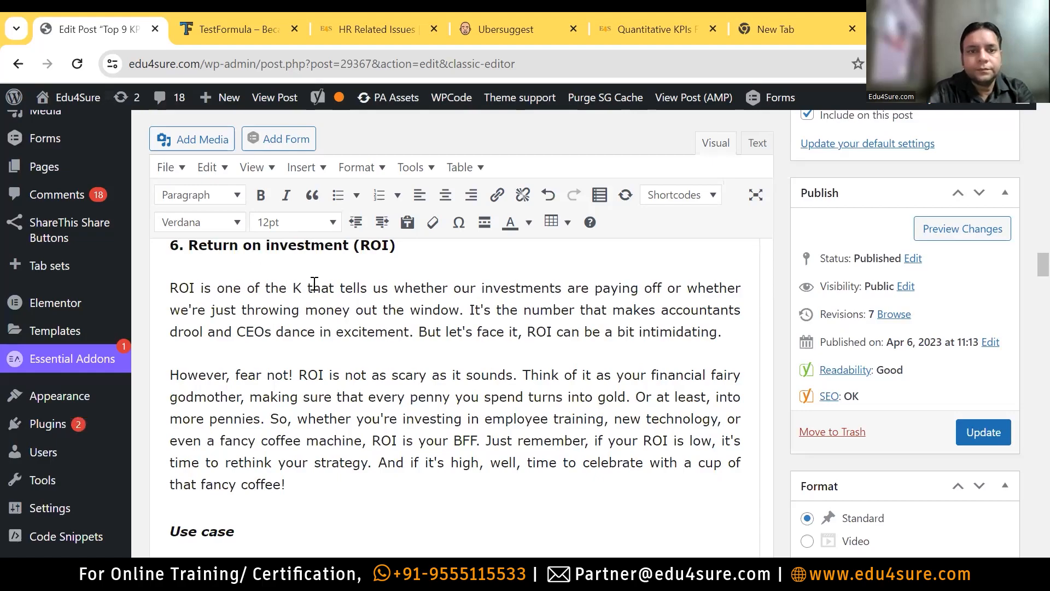
{"action": "key", "text": "BackSpace"}
{"action": "key", "text": "ctrl+v"}
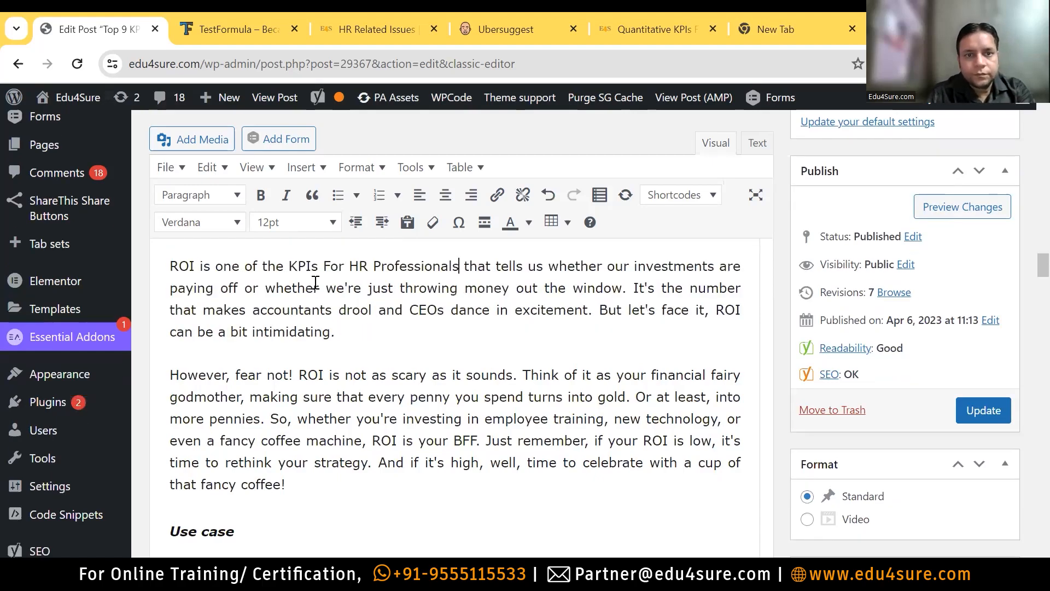
{"action": "left_click", "coordinate": [409, 330]}
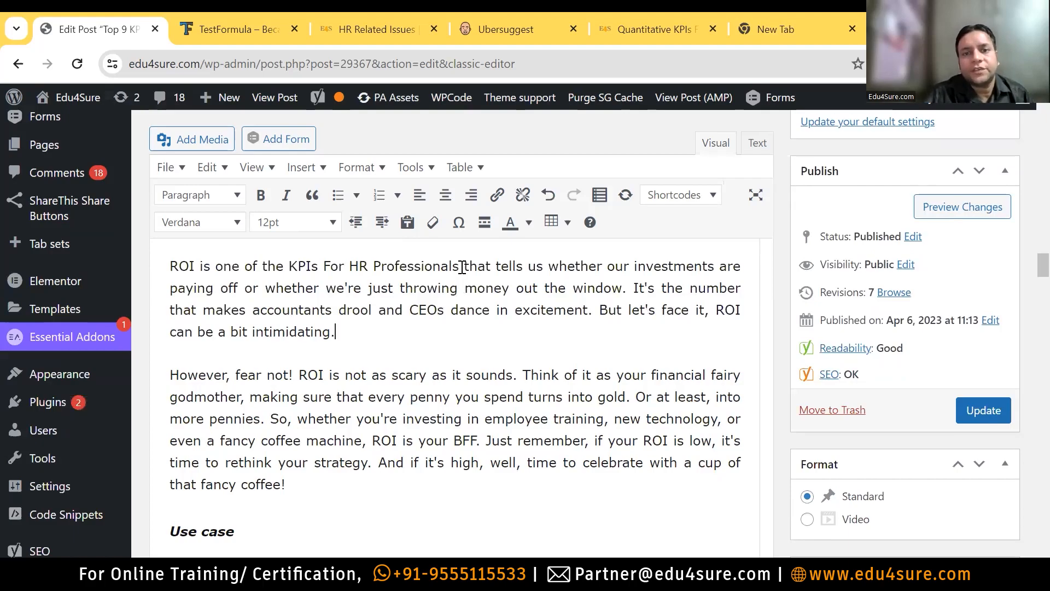
{"action": "left_click_drag", "start_coordinate": [459, 266], "coordinate": [277, 266]}
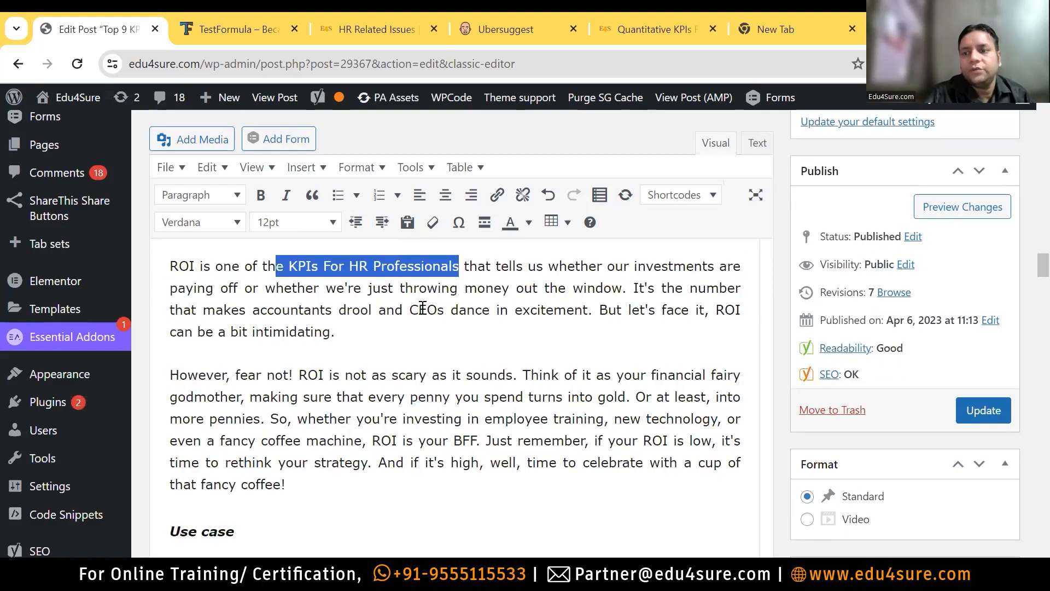
{"action": "left_click", "coordinate": [984, 410]}
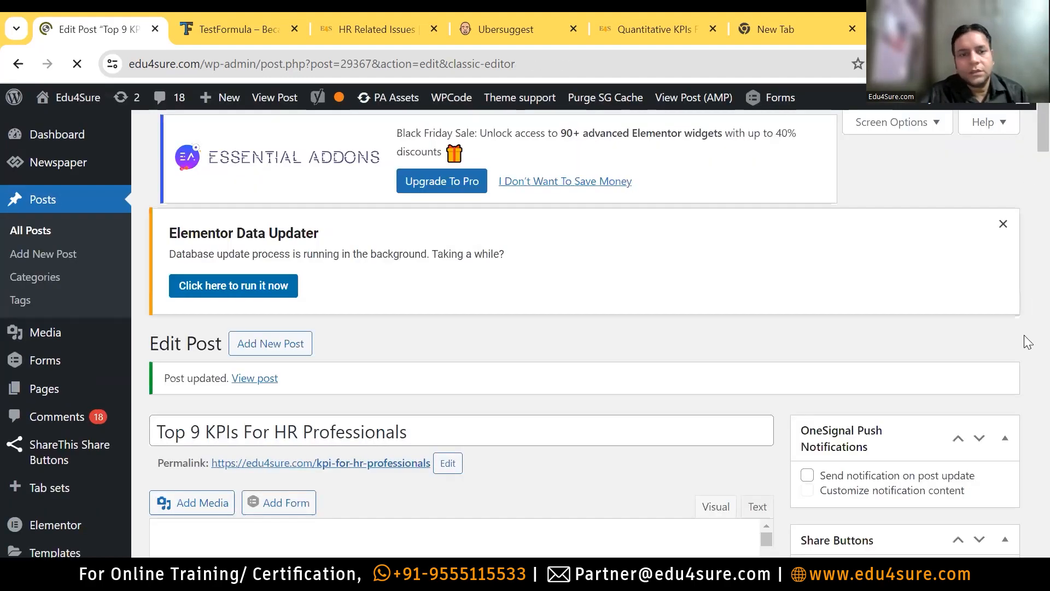
Check the Yoast readability results again after adding the keyphrase to the ROI section
{"action": "scroll", "coordinate": [1025, 476], "scroll_direction": "down", "scroll_amount": 6}
{"action": "scroll", "coordinate": [1024, 439], "scroll_direction": "down", "scroll_amount": 6}
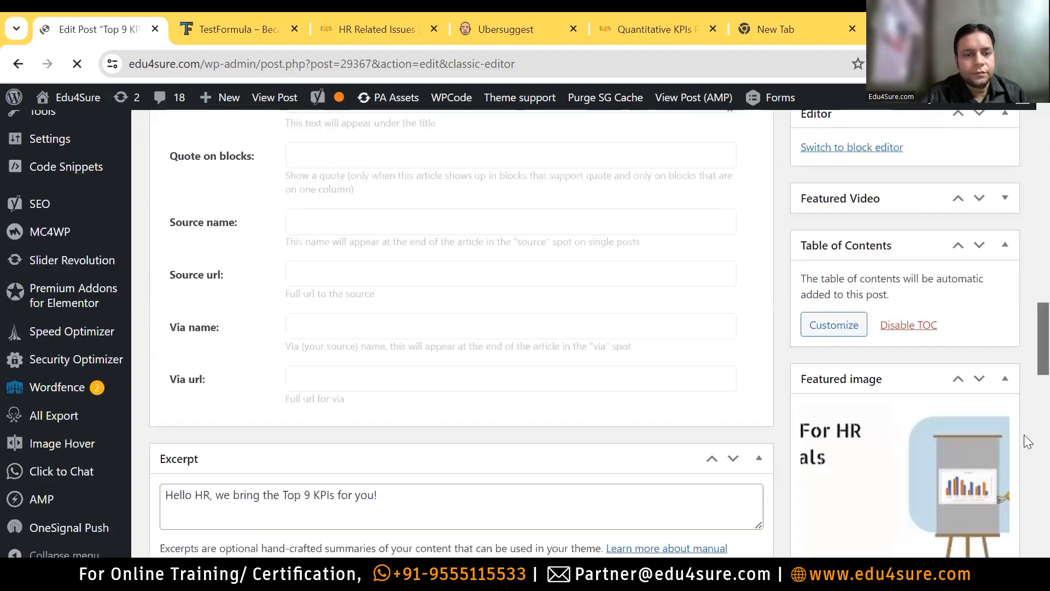
{"action": "scroll", "coordinate": [1024, 329], "scroll_direction": "down", "scroll_amount": 1}
{"action": "left_click_drag", "start_coordinate": [1025, 278], "coordinate": [1024, 306]}
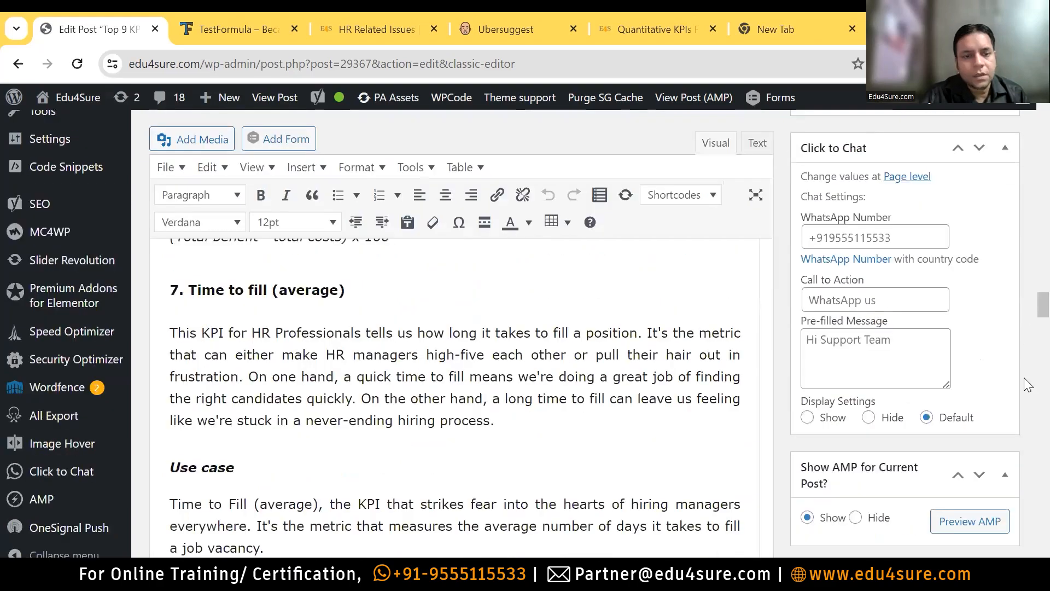
{"action": "scroll", "coordinate": [1024, 378], "scroll_direction": "down", "scroll_amount": 10}
{"action": "scroll", "coordinate": [1026, 465], "scroll_direction": "down", "scroll_amount": 5}
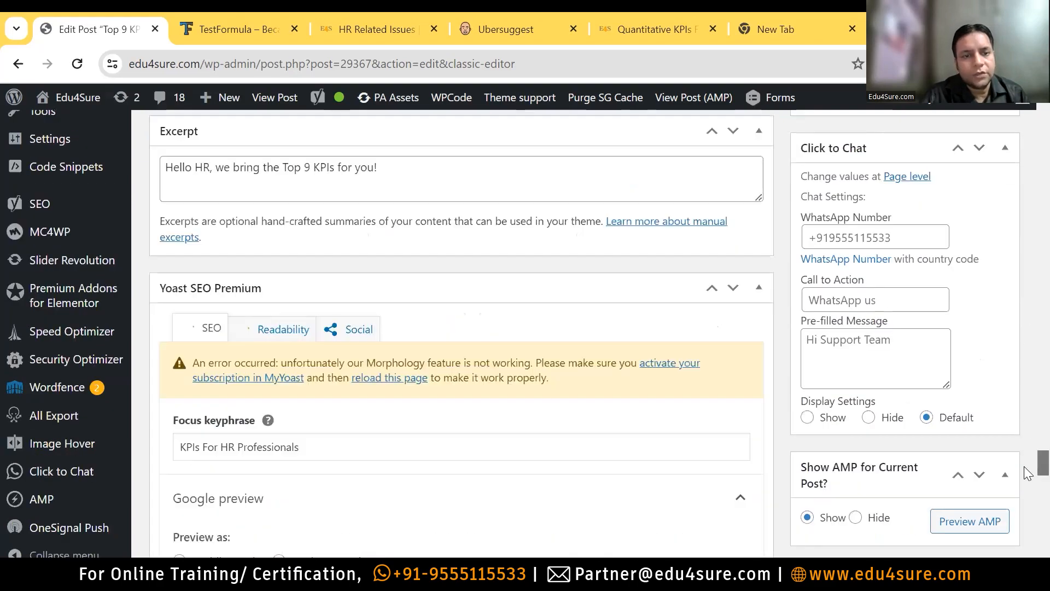
{"action": "scroll", "coordinate": [306, 306], "scroll_direction": "down", "scroll_amount": 1}
{"action": "left_click", "coordinate": [263, 282]}
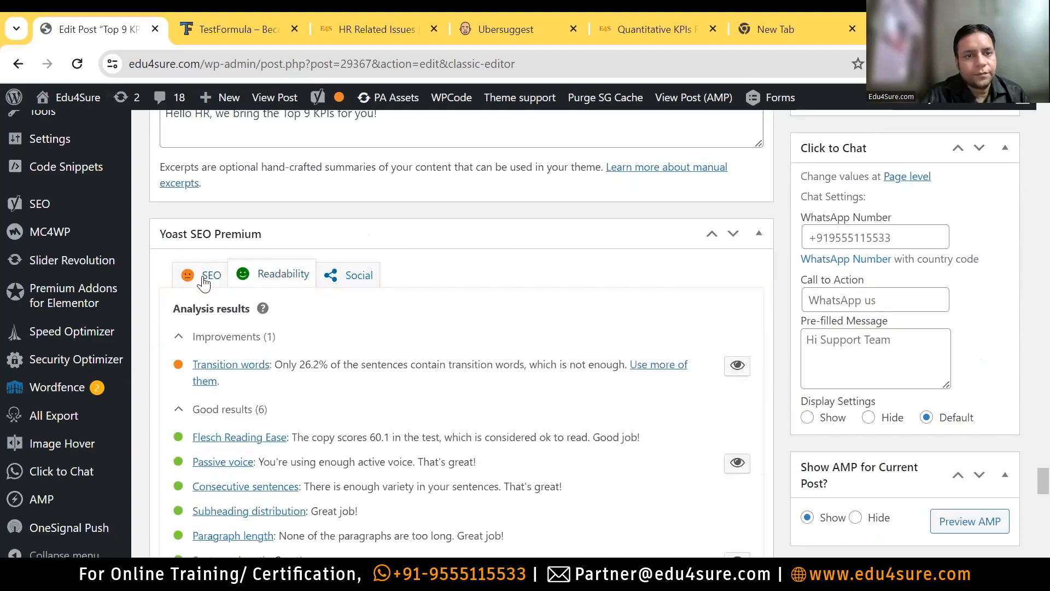
Check the SEO analysis for the remaining problems and improvements, focusing on how often the focus keyphrase is found
{"action": "left_click", "coordinate": [204, 284]}
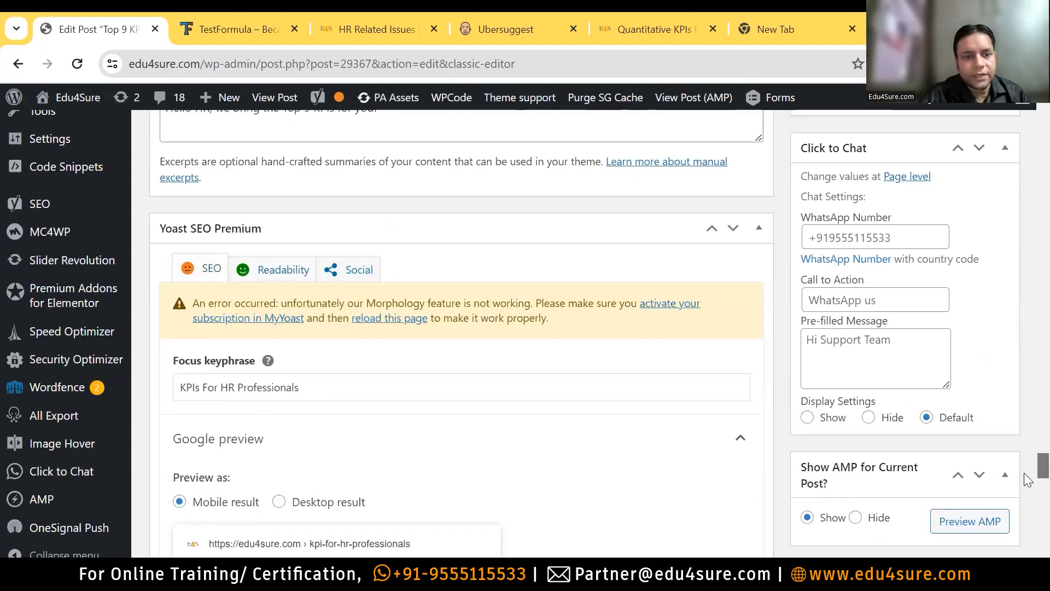
{"action": "scroll", "coordinate": [558, 279], "scroll_direction": "down", "scroll_amount": 7}
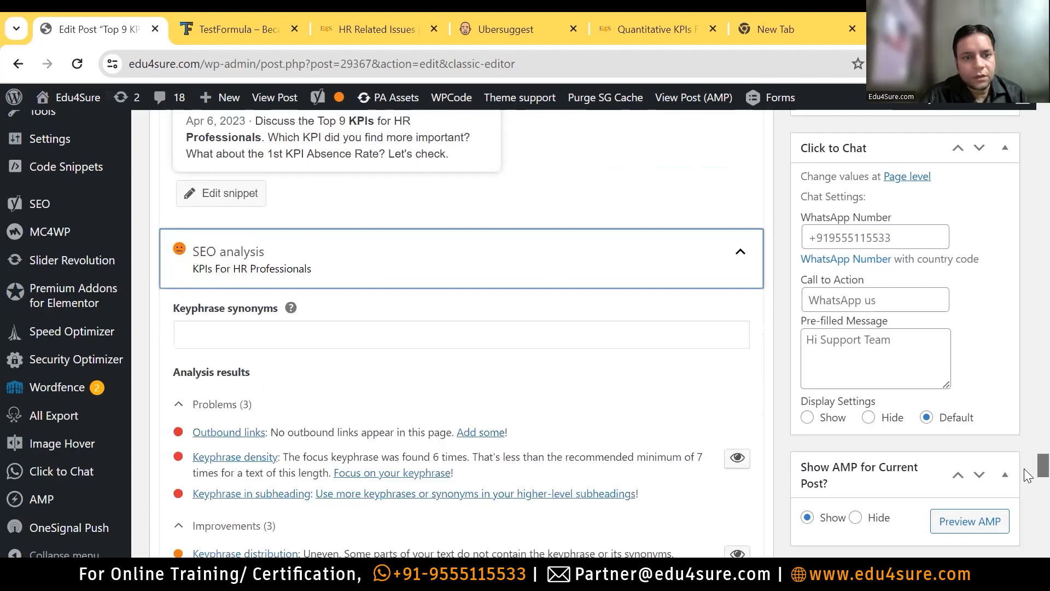
{"action": "scroll", "coordinate": [1028, 476], "scroll_direction": "down", "scroll_amount": 3}
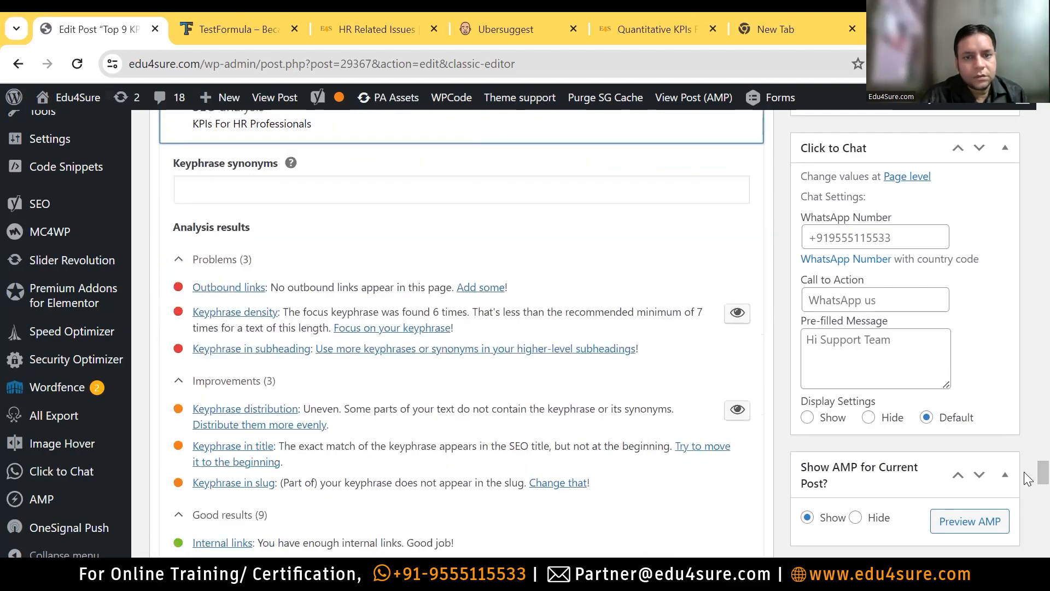
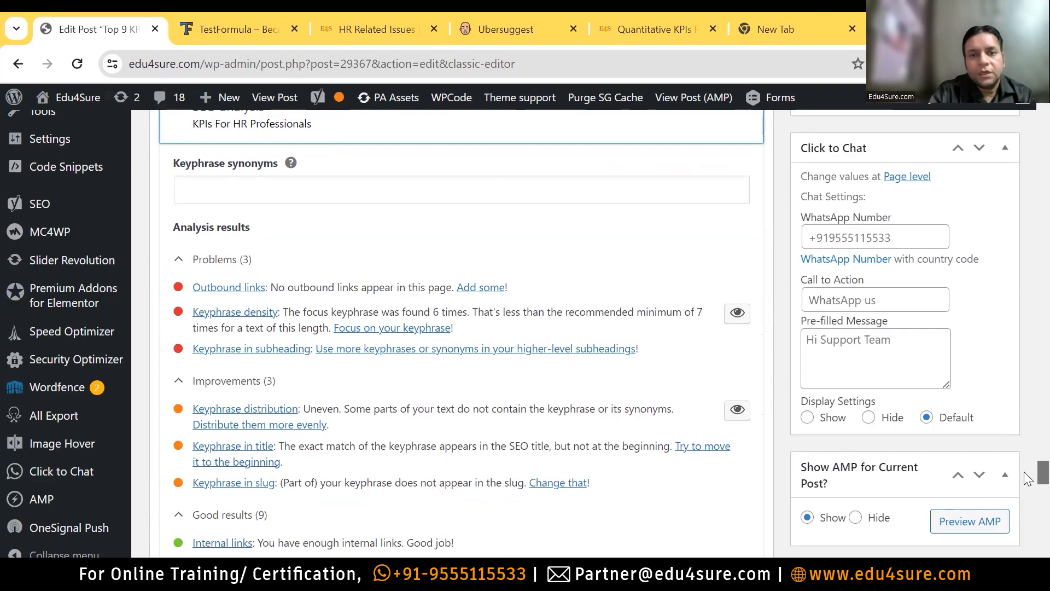
{"action": "left_click_drag", "start_coordinate": [347, 311], "coordinate": [457, 311]}
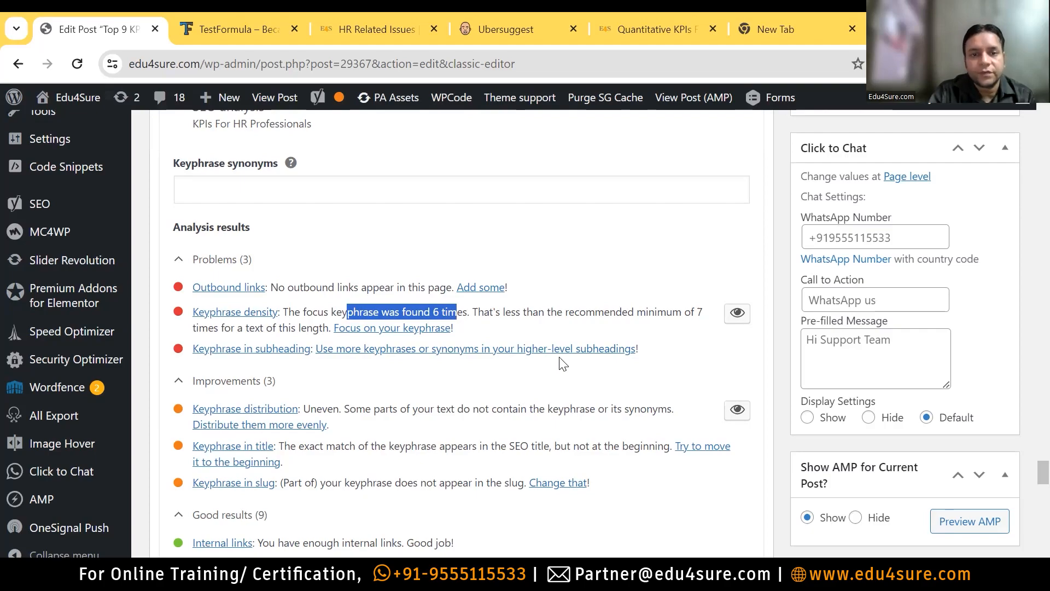
{"action": "left_click", "coordinate": [566, 317]}
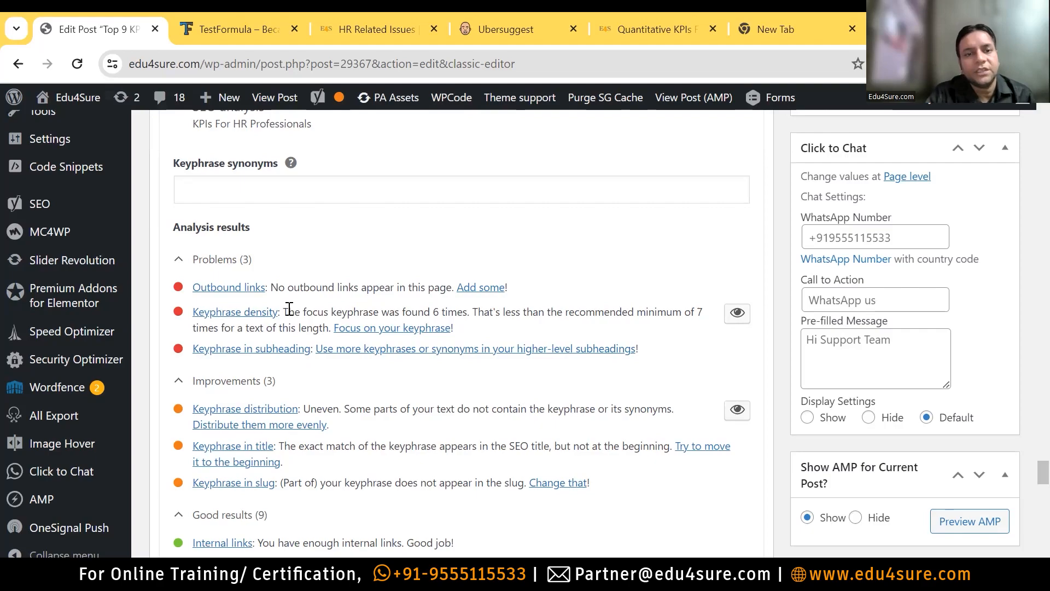
{"action": "left_click_drag", "start_coordinate": [288, 312], "coordinate": [448, 314]}
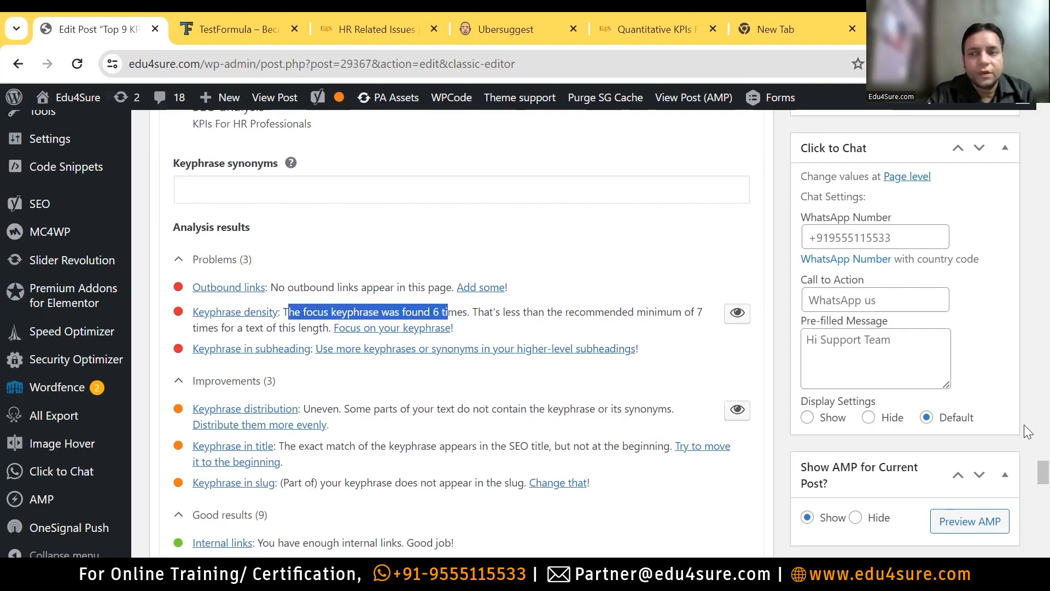
Place the text cursor at the end of the section 9 heading, Yield ratio, in the post body
{"action": "scroll", "coordinate": [1025, 464], "scroll_direction": "up", "scroll_amount": 5}
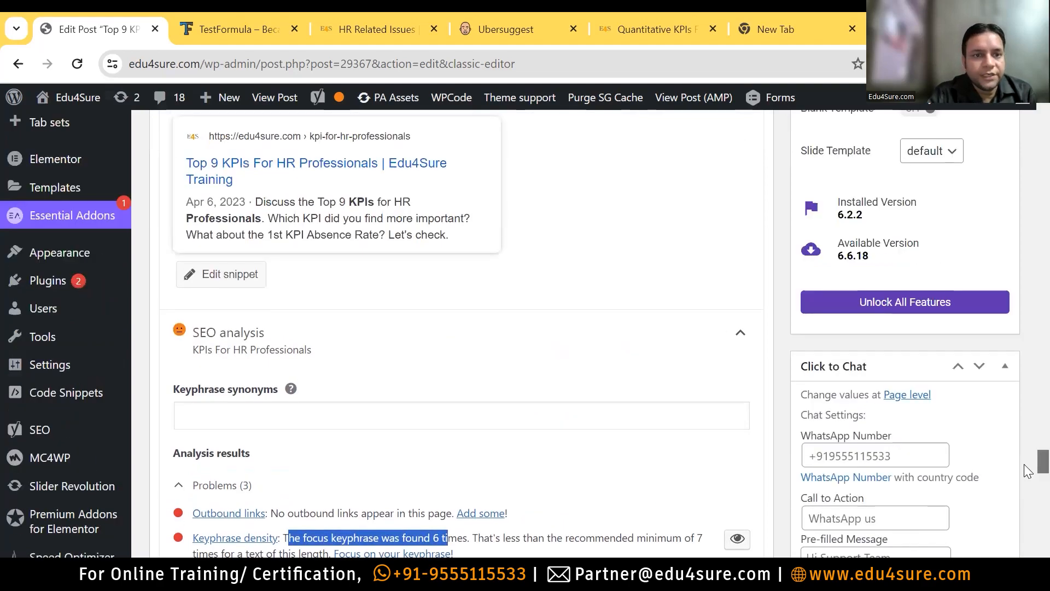
{"action": "scroll", "coordinate": [235, 353], "scroll_direction": "down", "scroll_amount": 4}
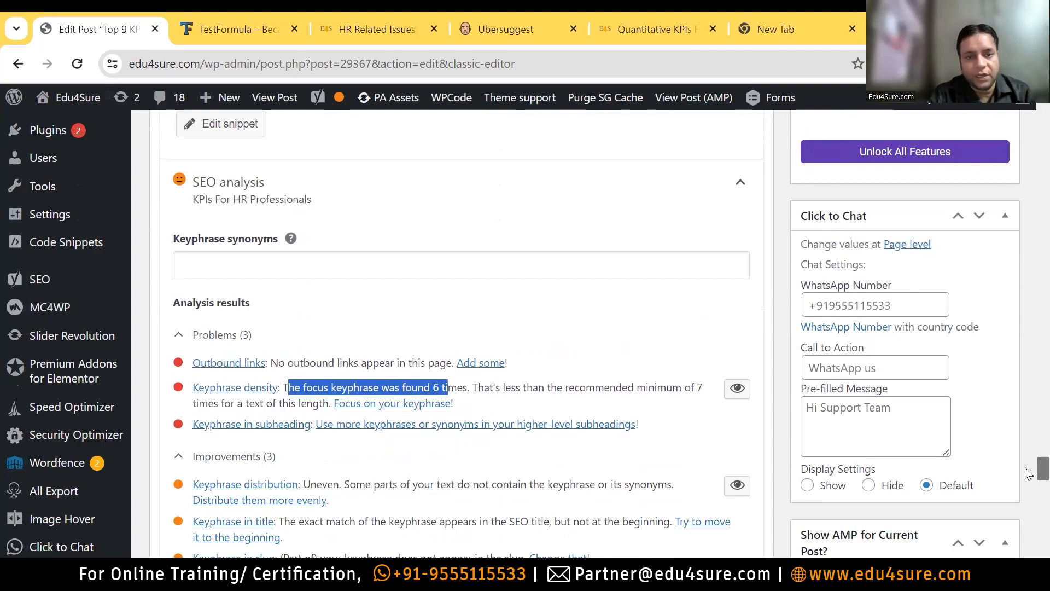
{"action": "scroll", "coordinate": [1025, 421], "scroll_direction": "up", "scroll_amount": 10}
{"action": "scroll", "coordinate": [1024, 369], "scroll_direction": "up", "scroll_amount": 10}
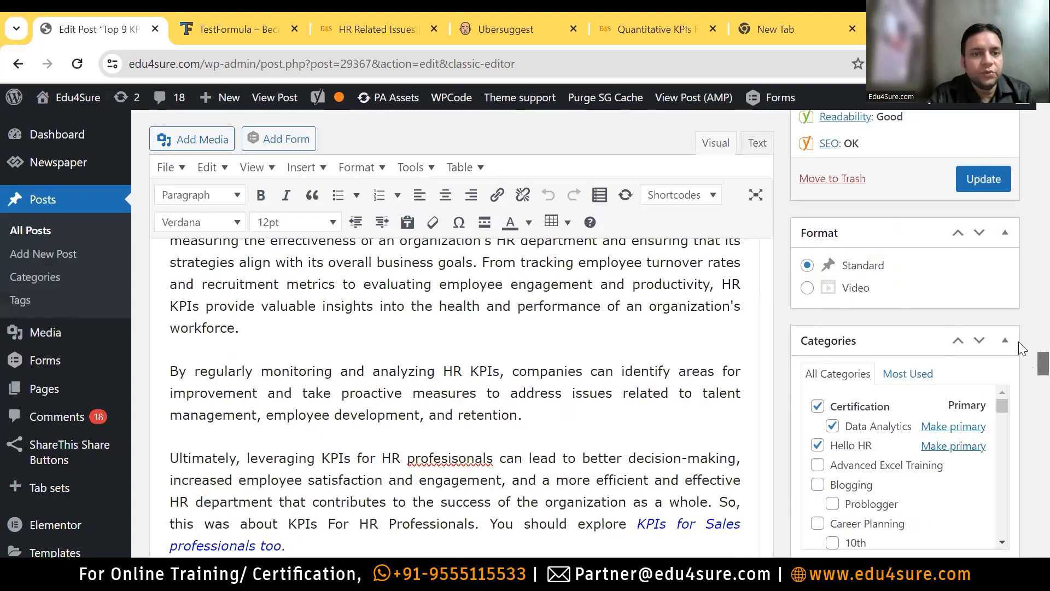
{"action": "scroll", "coordinate": [1017, 332], "scroll_direction": "up", "scroll_amount": 3}
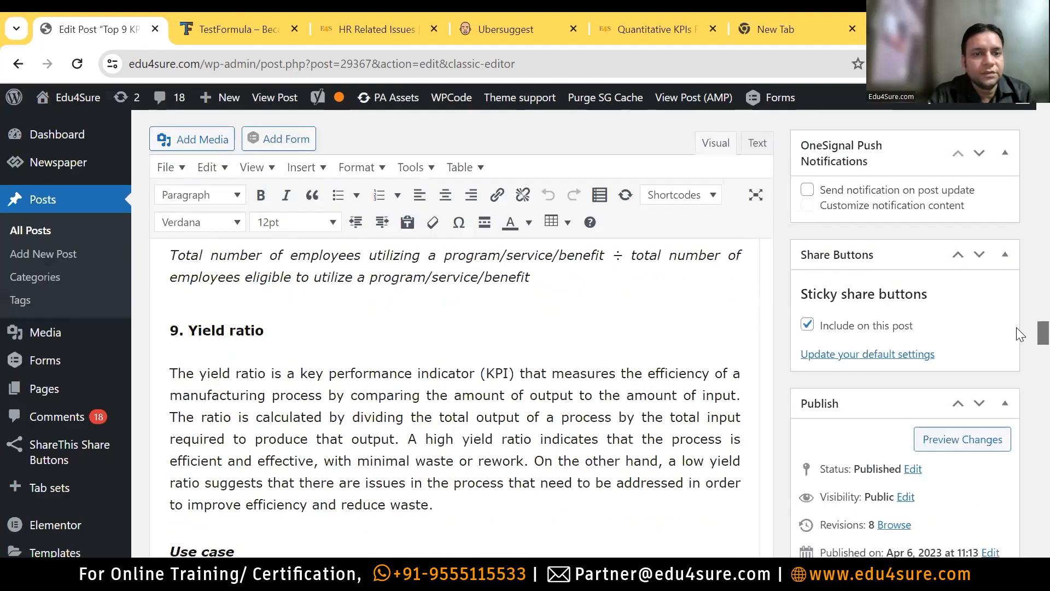
{"action": "scroll", "coordinate": [303, 394], "scroll_direction": "up", "scroll_amount": 2}
{"action": "left_click", "coordinate": [304, 394]}
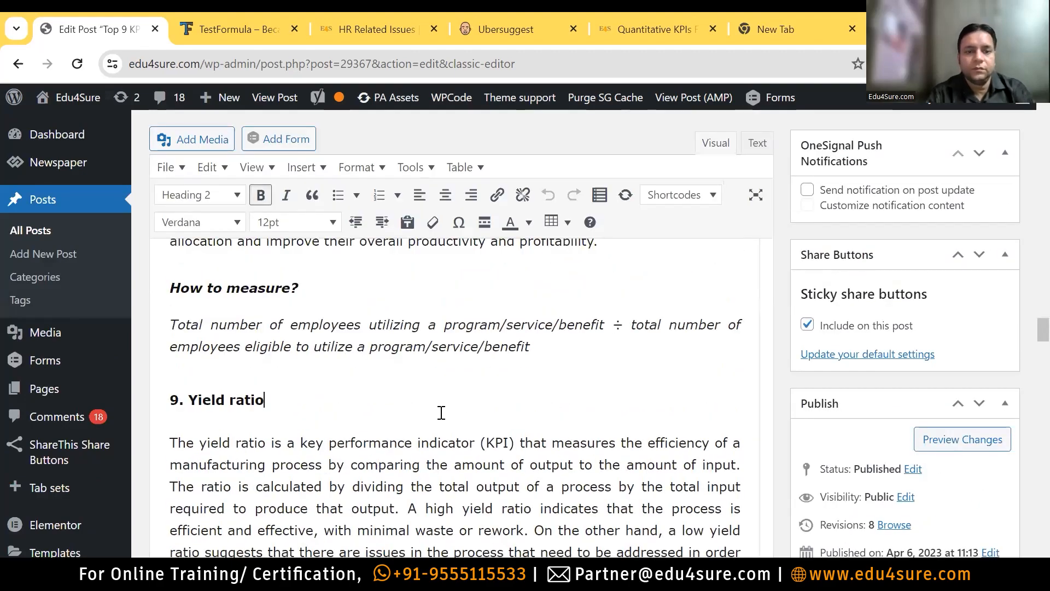
{"action": "type", "text": "as o"}
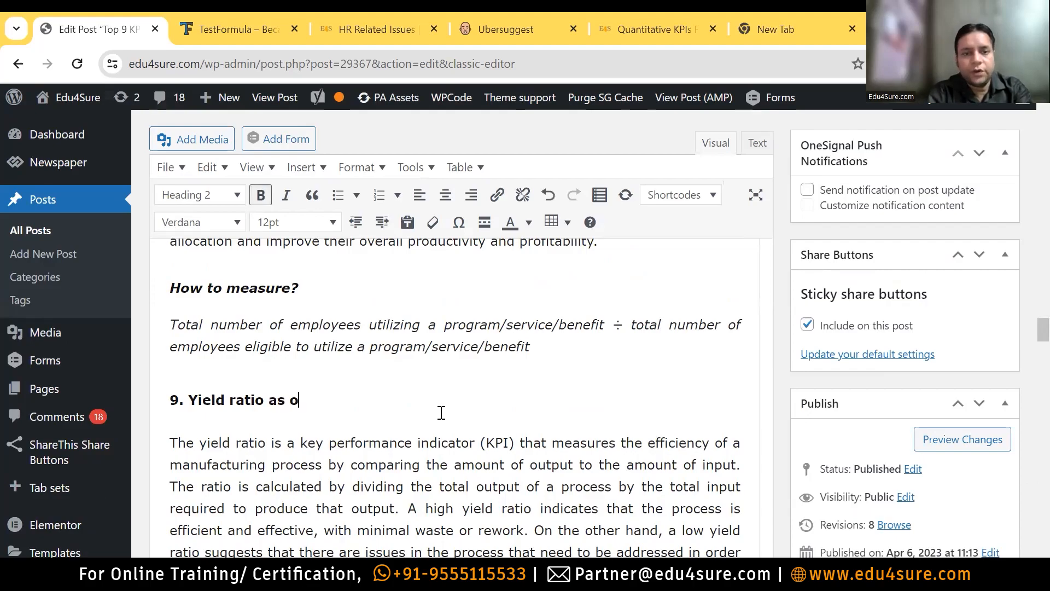
{"action": "type", "text": "ne of th"}
{"action": "key", "text": "BackSpace"}
{"action": "key", "text": "BackSpace"}
{"action": "key", "text": "BackSpace"}
{"action": "key", "text": "BackSpace"}
{"action": "key", "text": "BackSpace"}
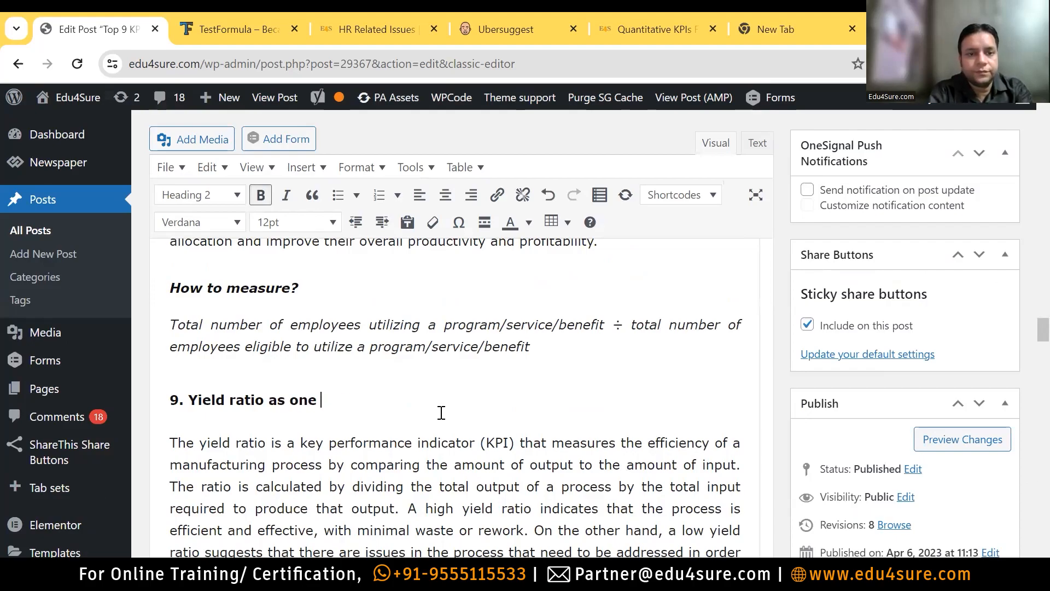
{"action": "key", "text": "BackSpace"}
{"action": "key", "text": "BackSpace"}
{"action": "key", "text": "BackSpace"}
{"action": "key", "text": "BackSpace"}
{"action": "key", "text": "BackSpace"}
{"action": "key", "text": "BackSpace"}
{"action": "key", "text": "BackSpace"}
Append "(Last KPI for HR Professionals)" to the section 9 heading, Yield ratio, without a closing full stop
{"action": "type", "text": "(L"}
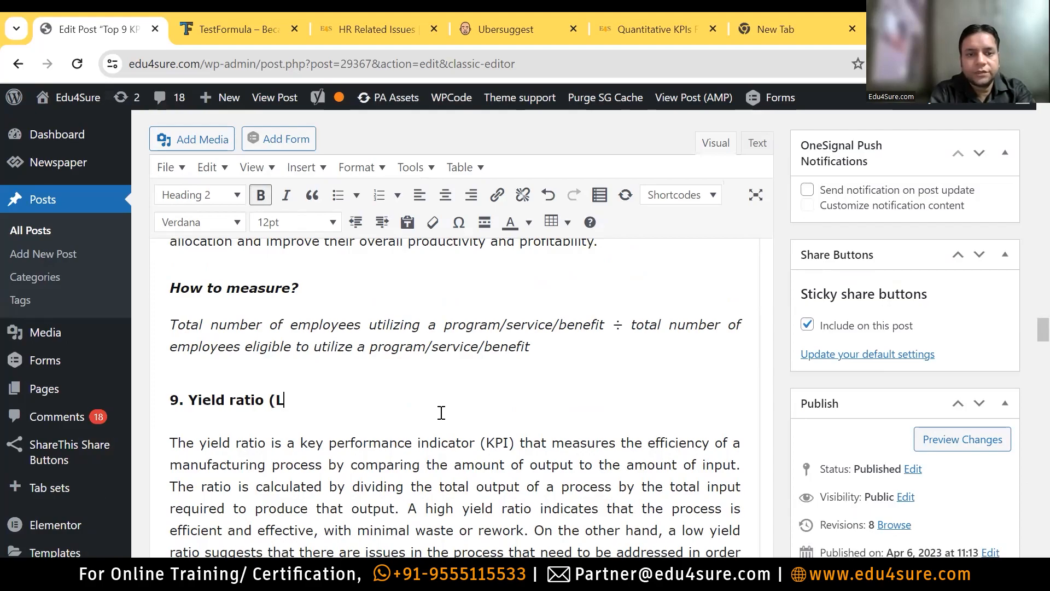
{"action": "type", "text": "at K"}
{"action": "key", "text": "BackSpace"}
{"action": "key", "text": "BackSpace"}
{"action": "key", "text": "BackSpace"}
{"action": "type", "text": "st "}
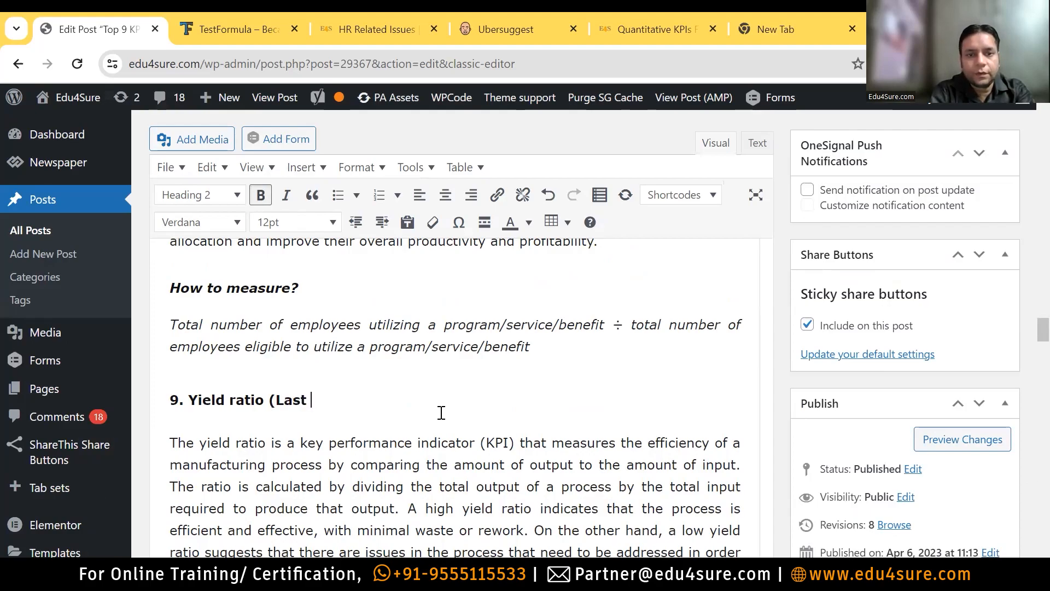
{"action": "type", "text": "KPI for HR P"}
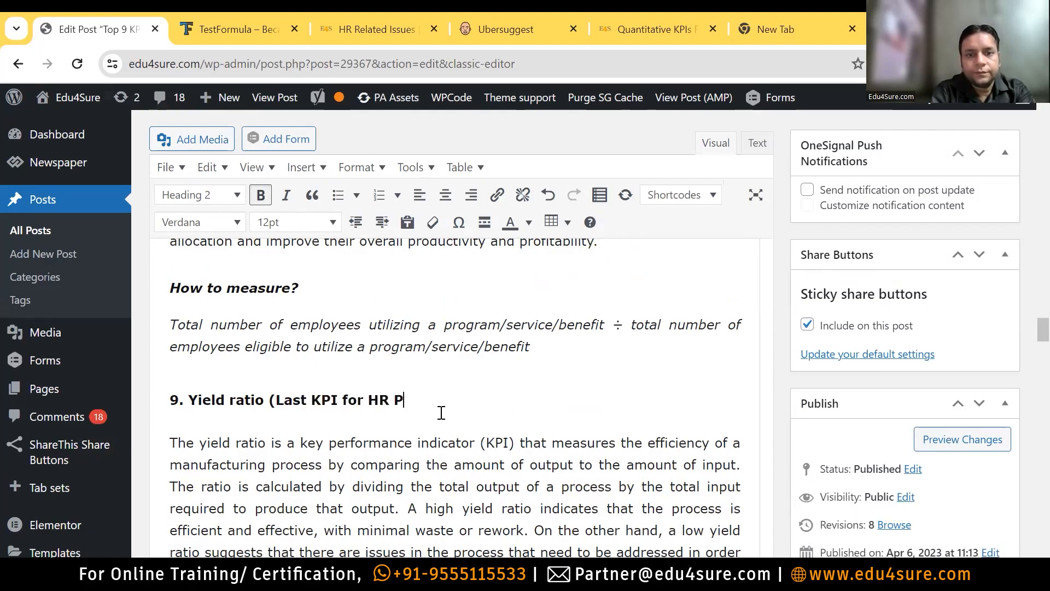
{"action": "type", "text": "rofessionals)."}
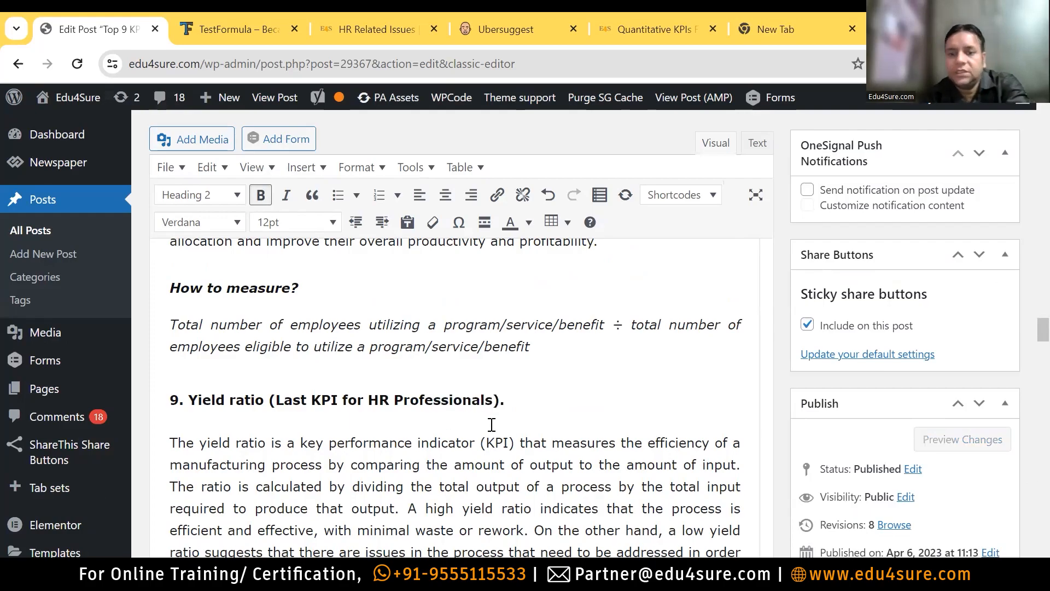
{"action": "key", "text": "BackSpace"}
Reapply the Heading 2 style to the section 9 Yield ratio heading
{"action": "left_click_drag", "start_coordinate": [498, 400], "coordinate": [188, 400]}
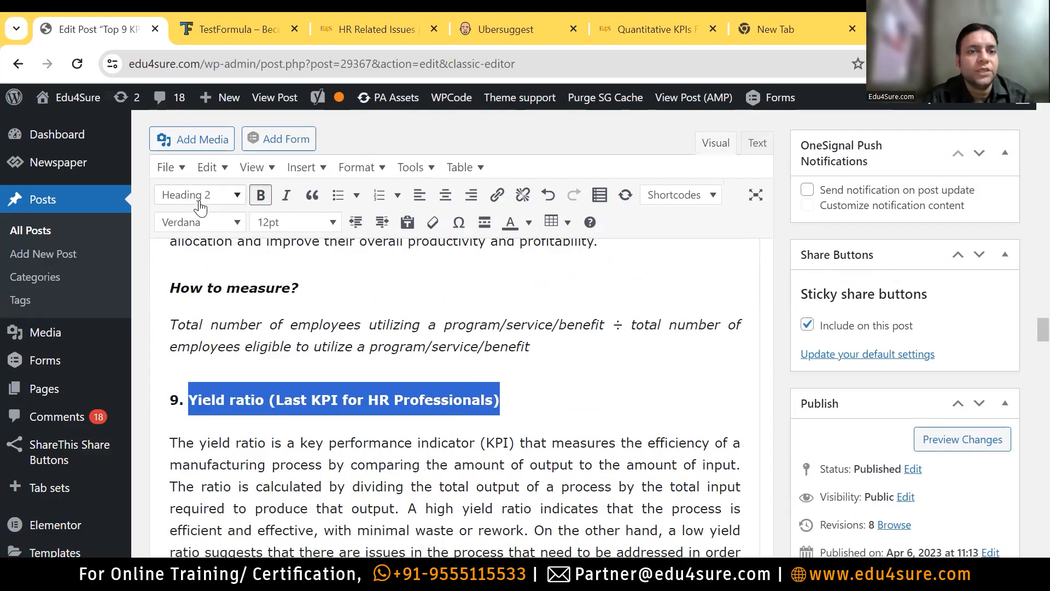
{"action": "left_click", "coordinate": [234, 204]}
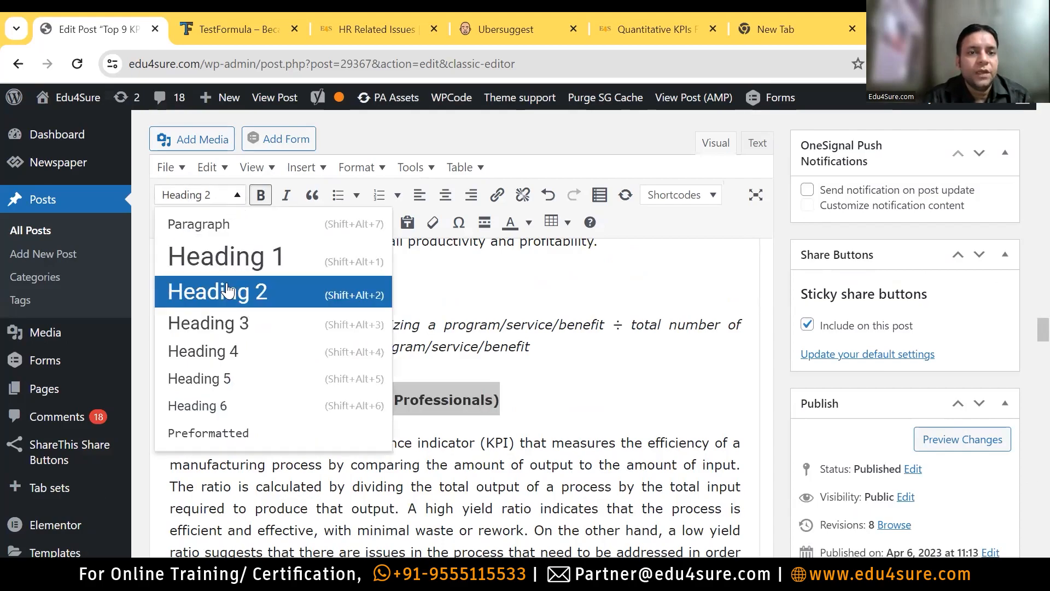
{"action": "left_click", "coordinate": [227, 292]}
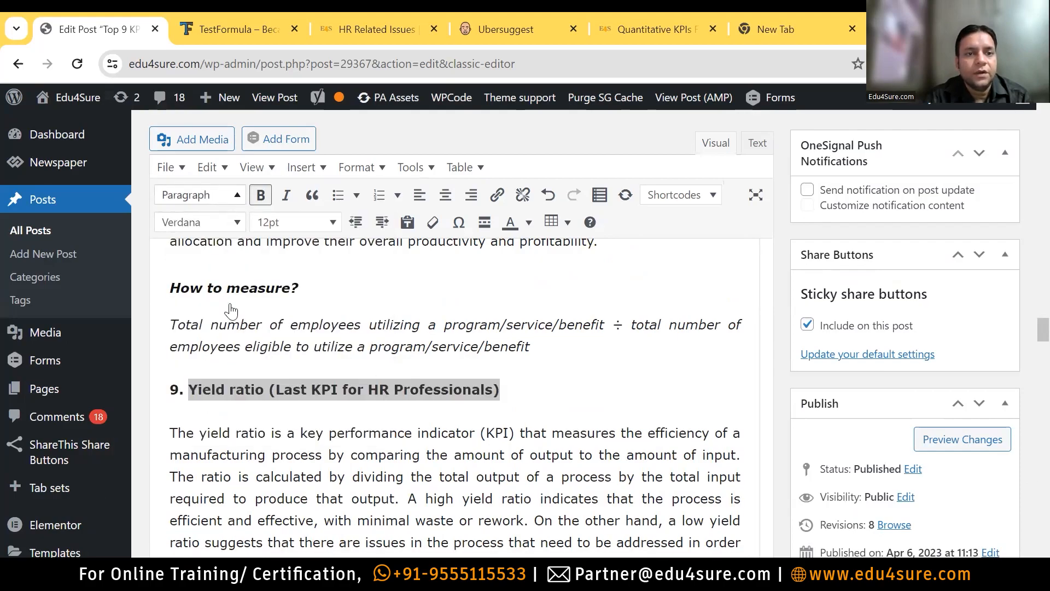
{"action": "left_click", "coordinate": [232, 192]}
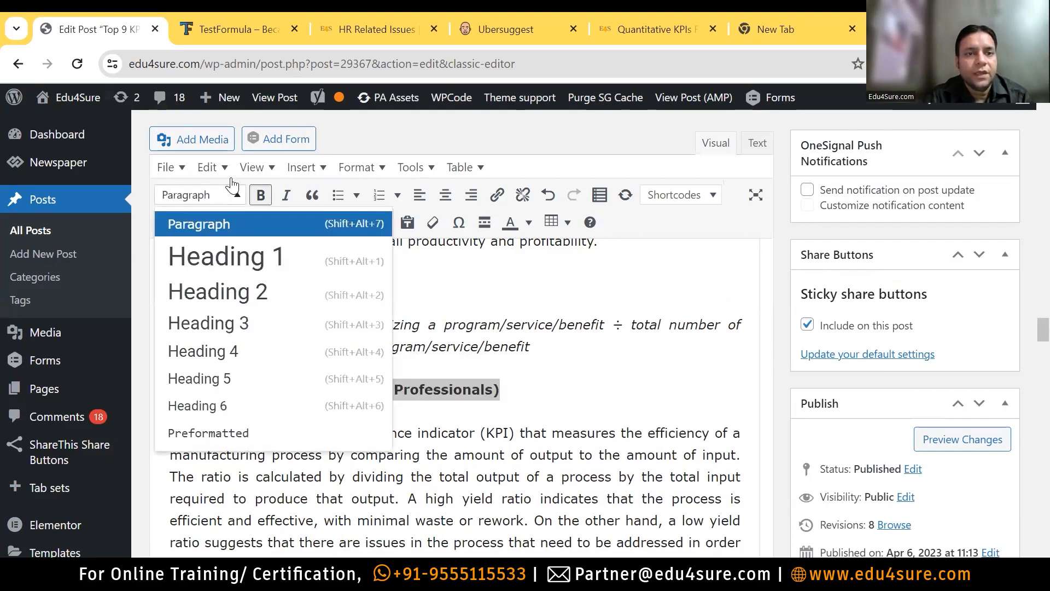
{"action": "left_click", "coordinate": [229, 292]}
{"action": "left_click", "coordinate": [387, 423]}
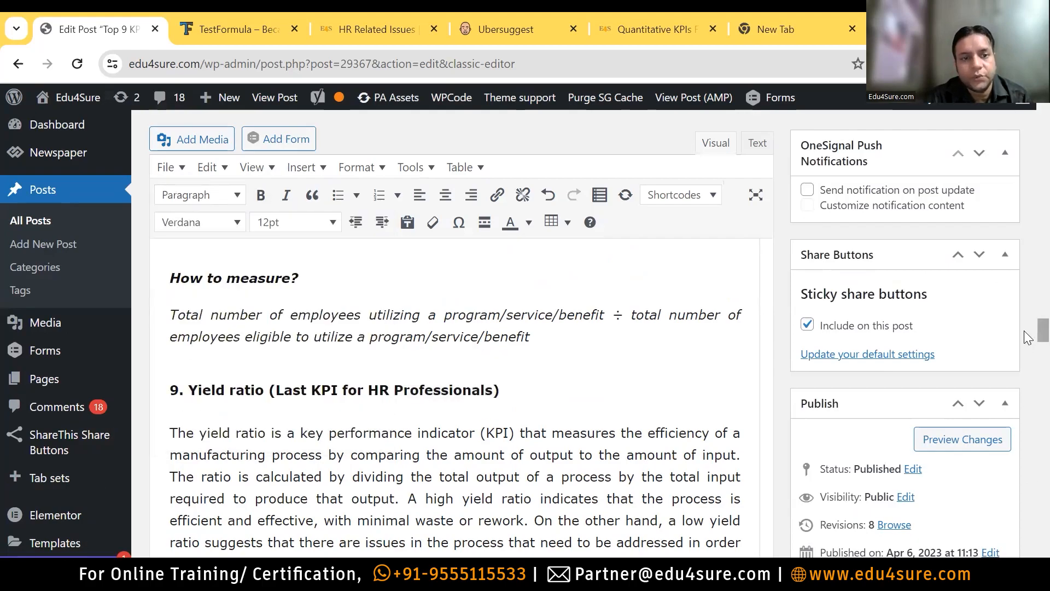
Accept the Grammarly suggestion to remove "that" before "tells" in the opening sentence of section 5, Engagement or satisfaction rating
{"action": "scroll", "coordinate": [1027, 327], "scroll_direction": "up", "scroll_amount": 10}
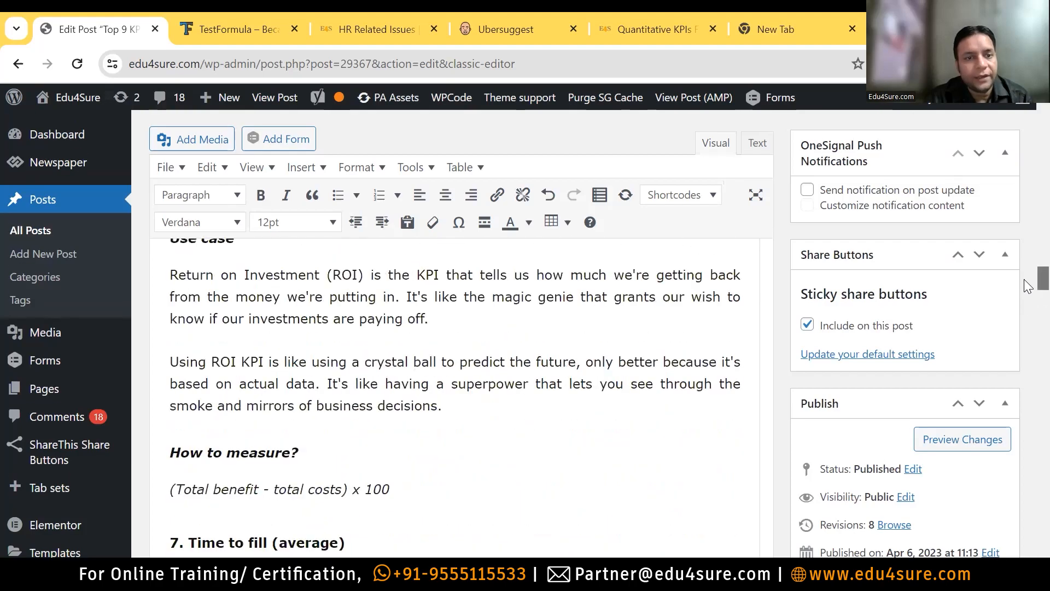
{"action": "scroll", "coordinate": [1024, 256], "scroll_direction": "up", "scroll_amount": 5}
{"action": "scroll", "coordinate": [1026, 256], "scroll_direction": "up", "scroll_amount": 4}
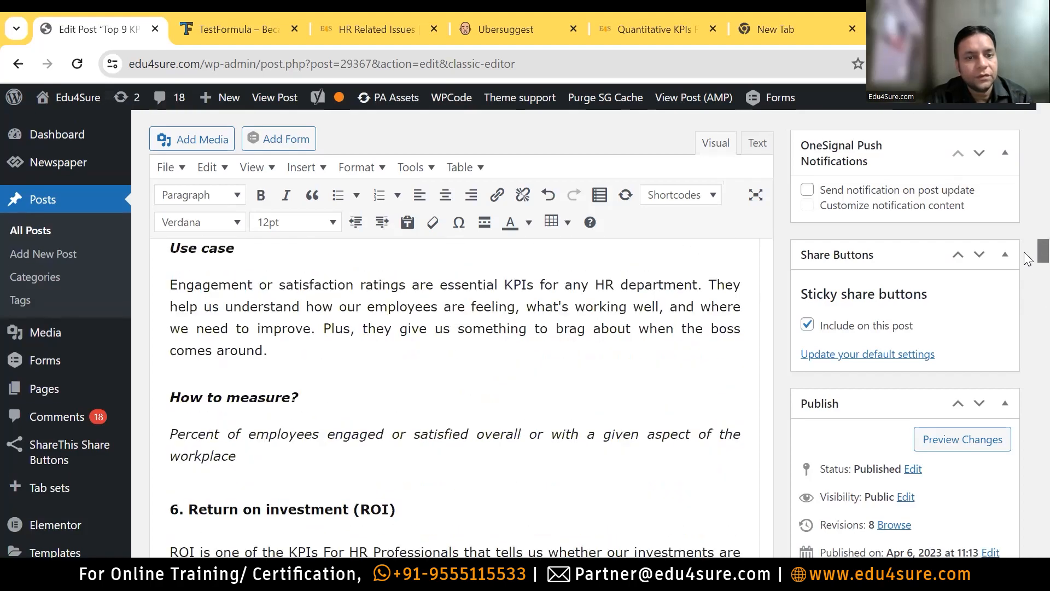
{"action": "scroll", "coordinate": [1024, 259], "scroll_direction": "down", "scroll_amount": 2}
{"action": "left_click", "coordinate": [417, 371]}
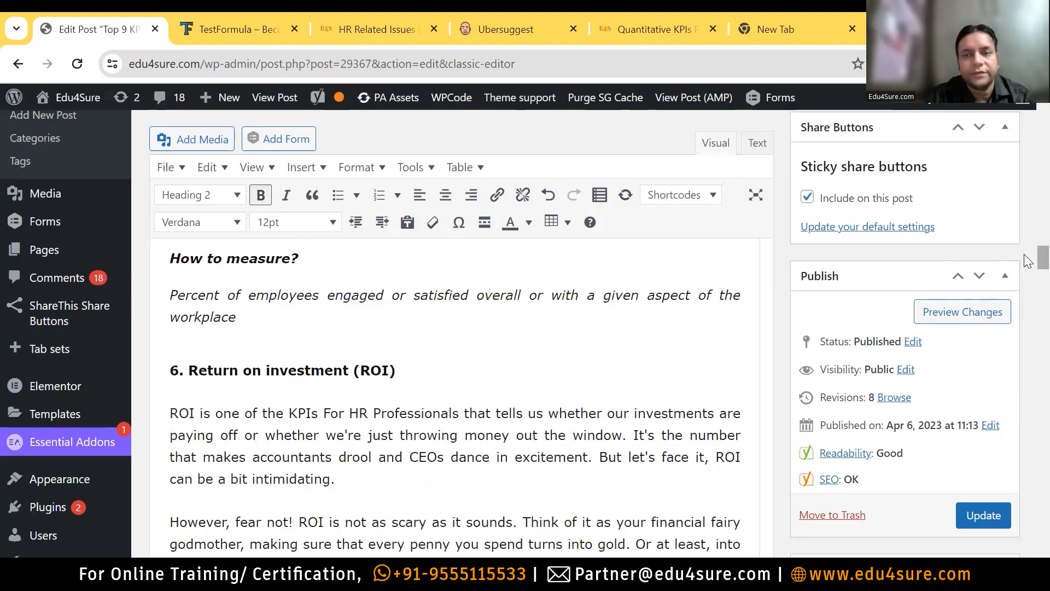
{"action": "scroll", "coordinate": [1024, 254], "scroll_direction": "up", "scroll_amount": 5}
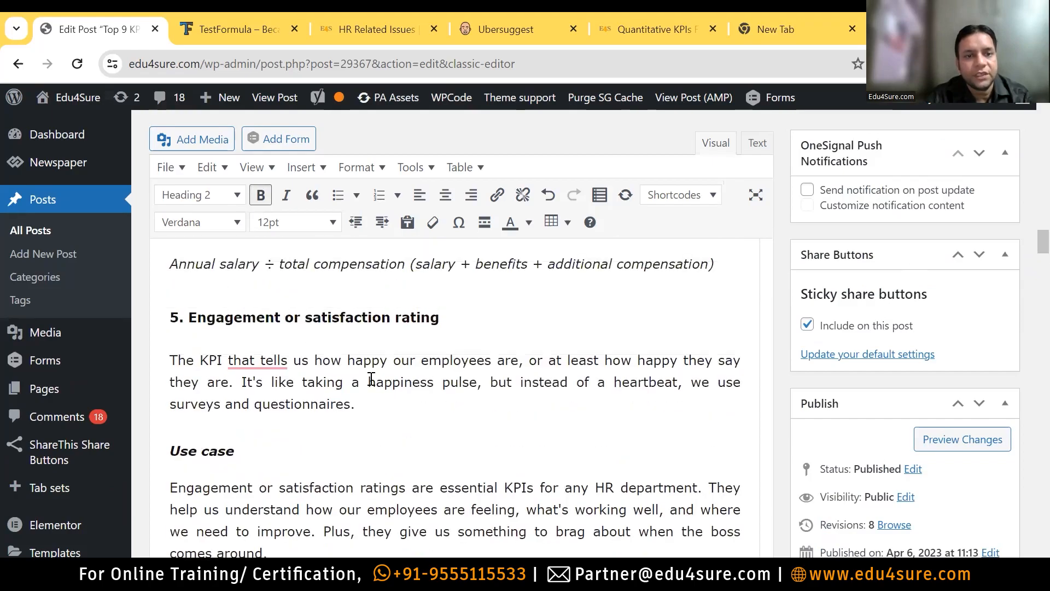
{"action": "left_click", "coordinate": [255, 363]}
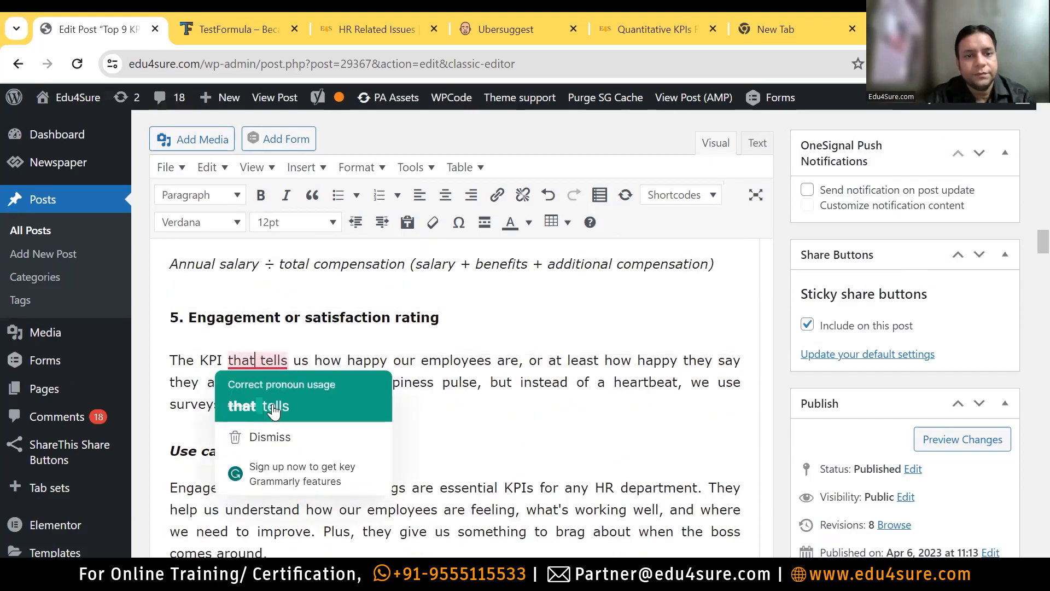
{"action": "left_click", "coordinate": [271, 407]}
Append "(Most Important KPI for HR Professionals)" to the section 5 heading, Engagement or satisfaction rating
{"action": "left_click_drag", "start_coordinate": [1041, 245], "coordinate": [1042, 242]}
{"action": "left_click", "coordinate": [478, 338]}
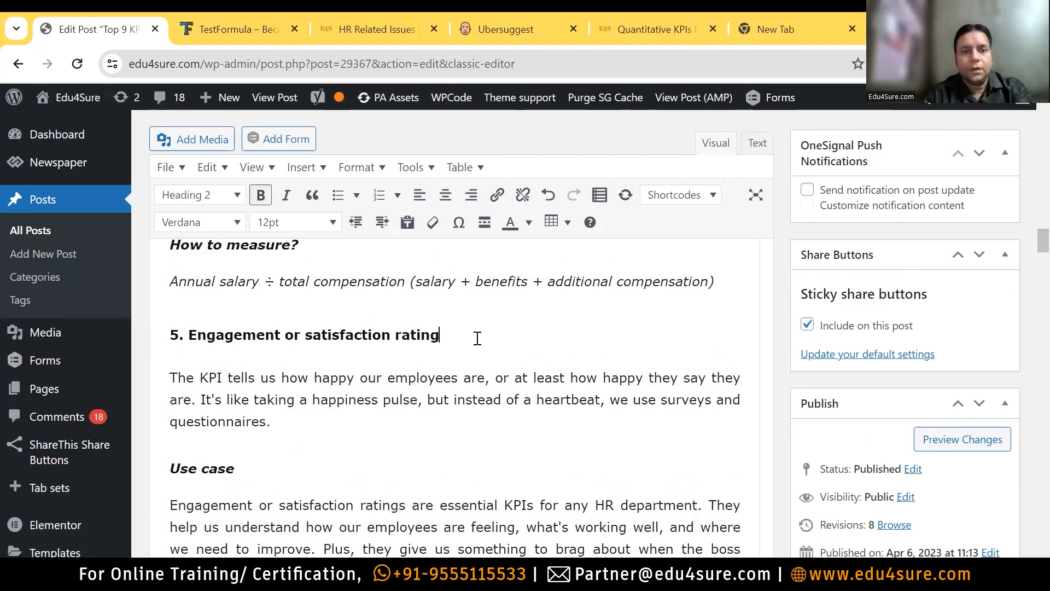
{"action": "type", "text": "(NM"}
{"action": "key", "text": "BackSpace"}
{"action": "key", "text": "BackSpace"}
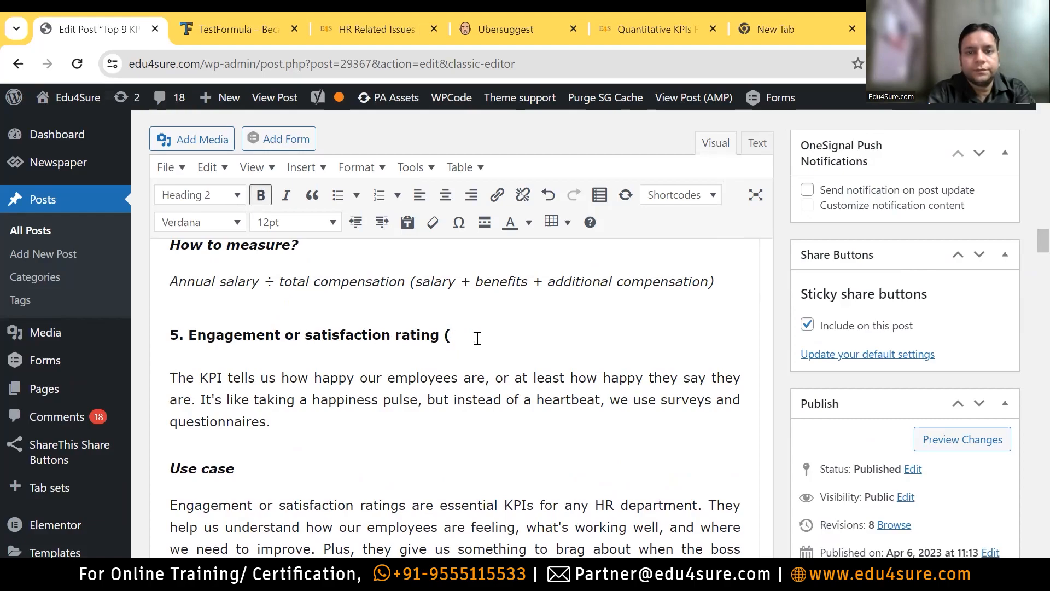
{"action": "type", "text": "Mosyt"}
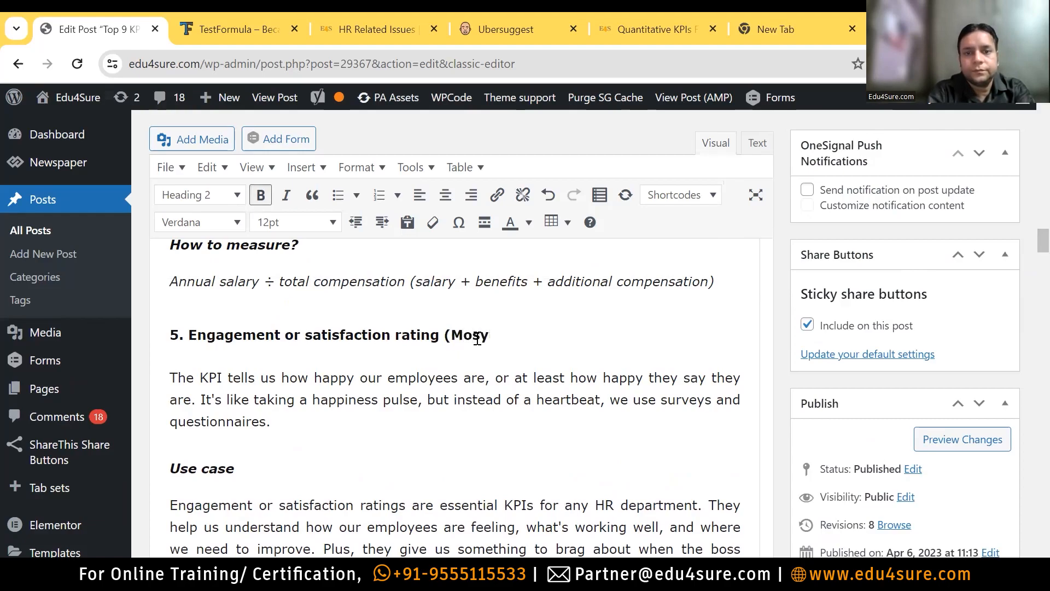
{"action": "key", "text": "BackSpace"}
{"action": "type", "text": "t Important "}
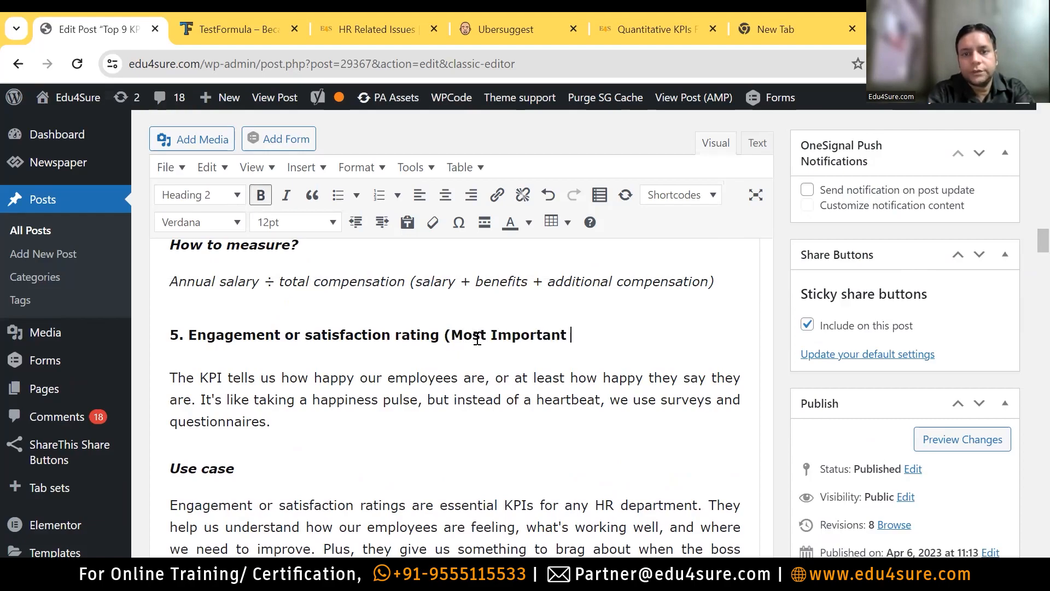
{"action": "type", "text": "KPI for HR "}
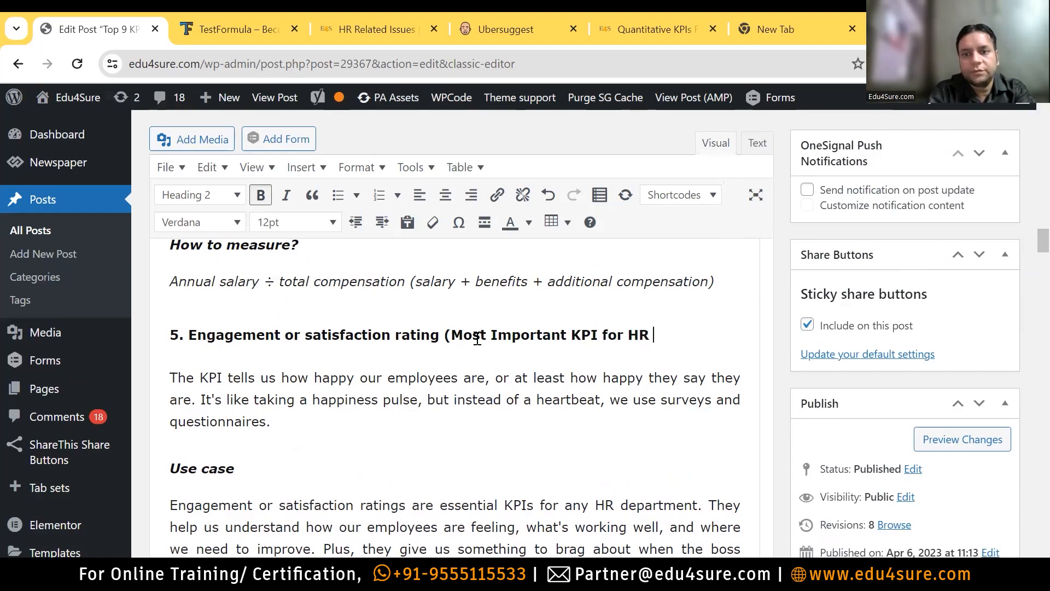
{"action": "type", "text": "Professionals"}
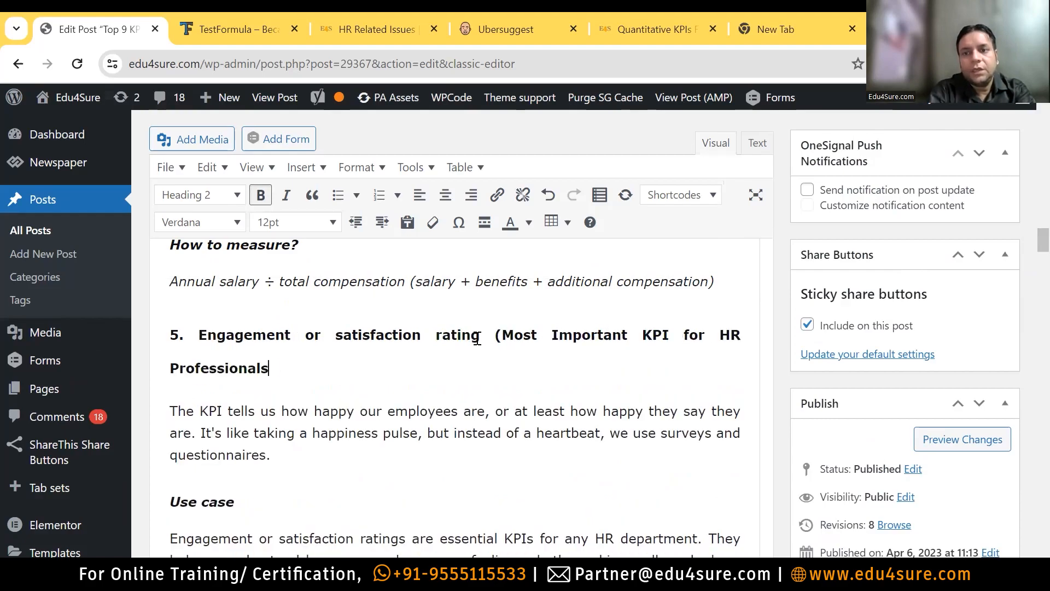
{"action": "type", "text": ")"}
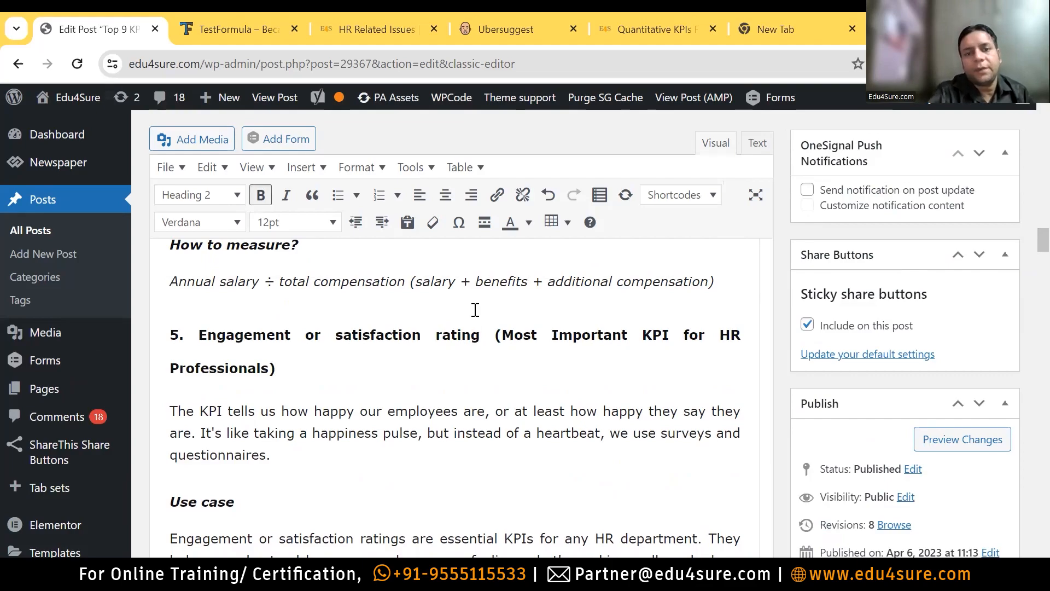
Italicize the parenthetical "(Most Important KPI for HR Professionals)" in the section 5 heading
{"action": "left_click_drag", "start_coordinate": [495, 336], "coordinate": [565, 360]}
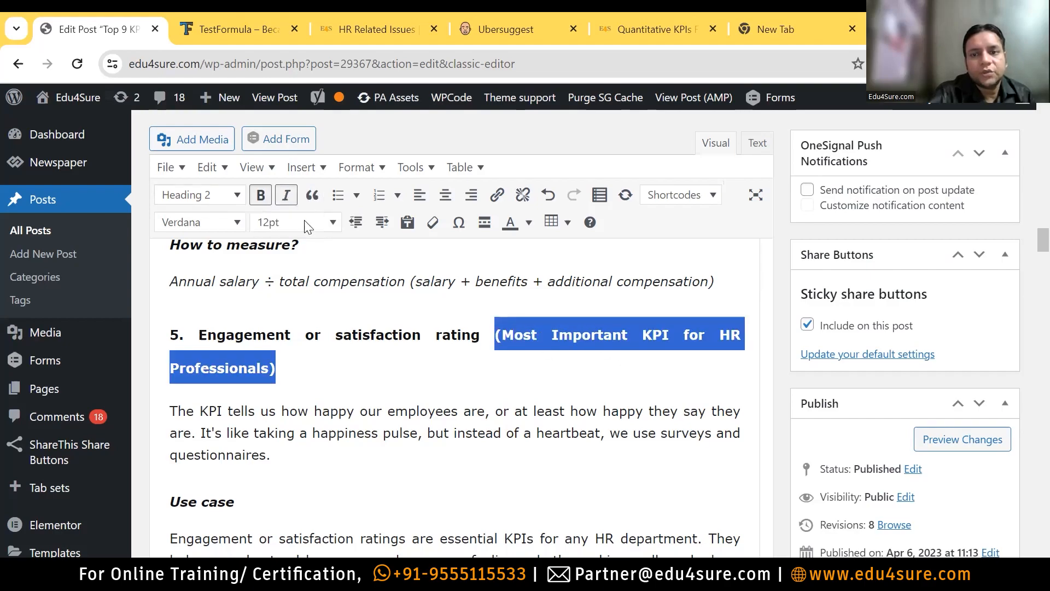
{"action": "left_click", "coordinate": [286, 196]}
{"action": "left_click", "coordinate": [451, 355]}
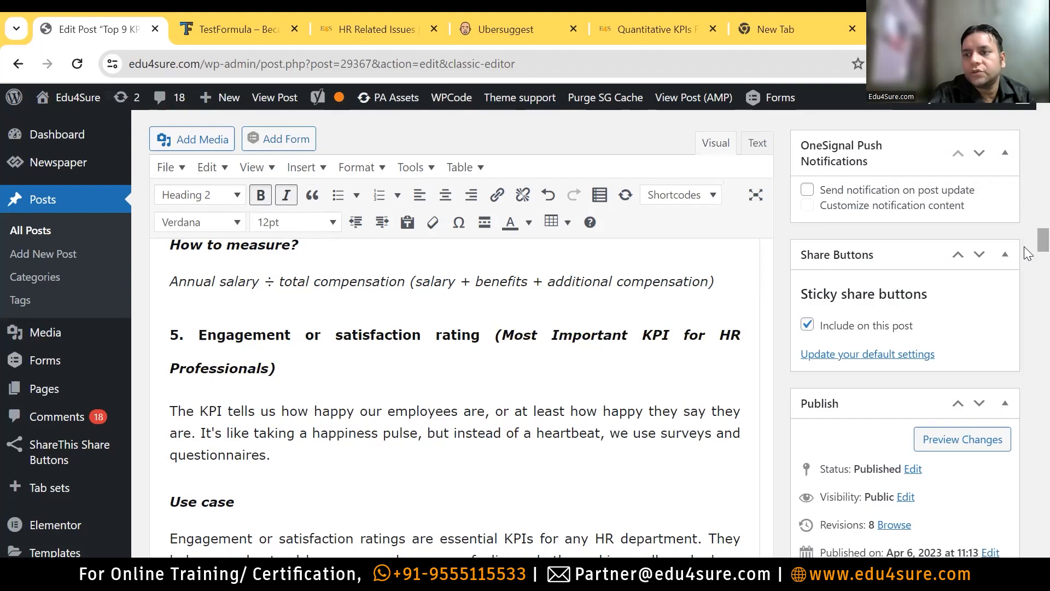
Recheck the SEO analysis for keyphrase density, subheading and distribution after the heading edits, and return to section 2 of the post
{"action": "scroll", "coordinate": [1028, 268], "scroll_direction": "down", "scroll_amount": 10}
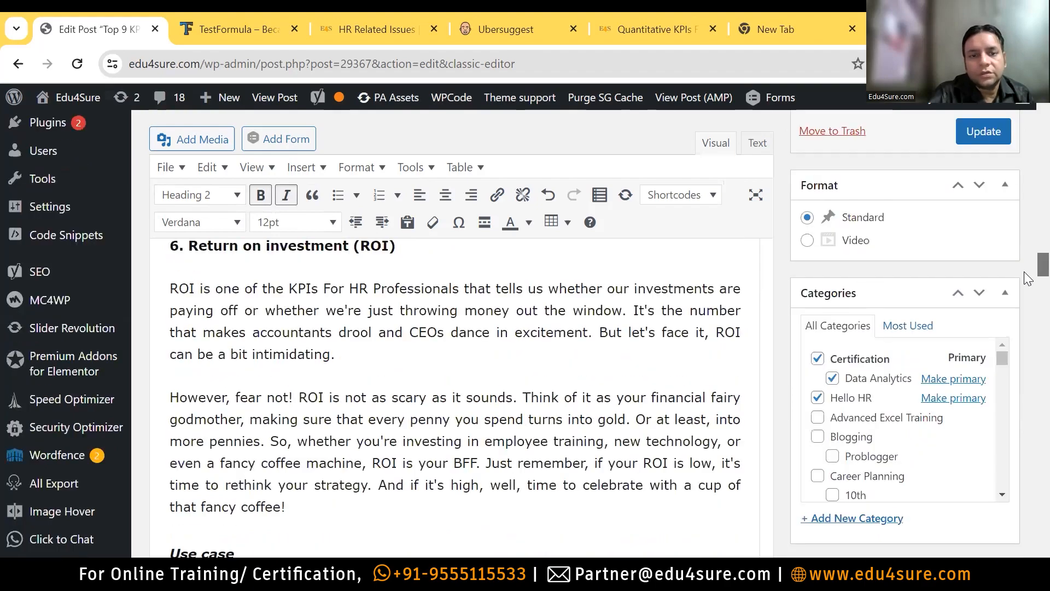
{"action": "scroll", "coordinate": [1025, 328], "scroll_direction": "down", "scroll_amount": 5}
{"action": "scroll", "coordinate": [1027, 337], "scroll_direction": "down", "scroll_amount": 15}
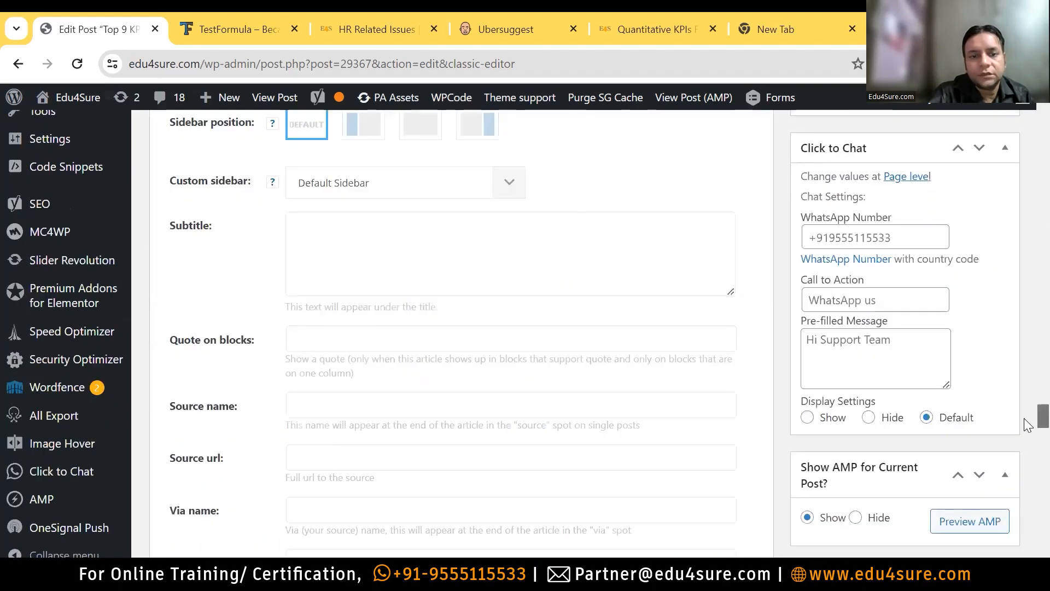
{"action": "scroll", "coordinate": [1026, 471], "scroll_direction": "down", "scroll_amount": 3}
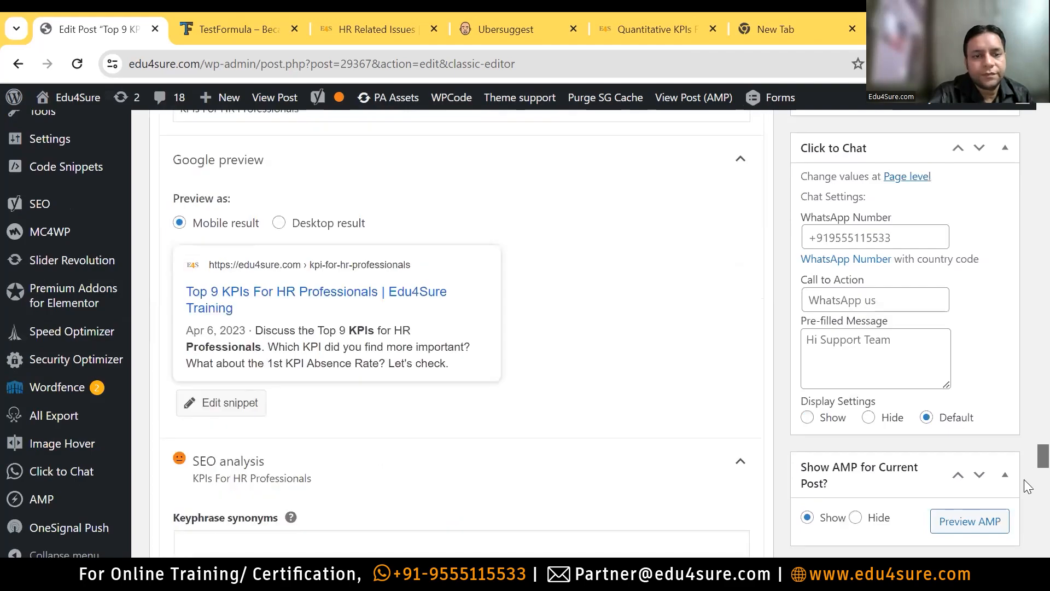
{"action": "scroll", "coordinate": [1027, 484], "scroll_direction": "down", "scroll_amount": 8}
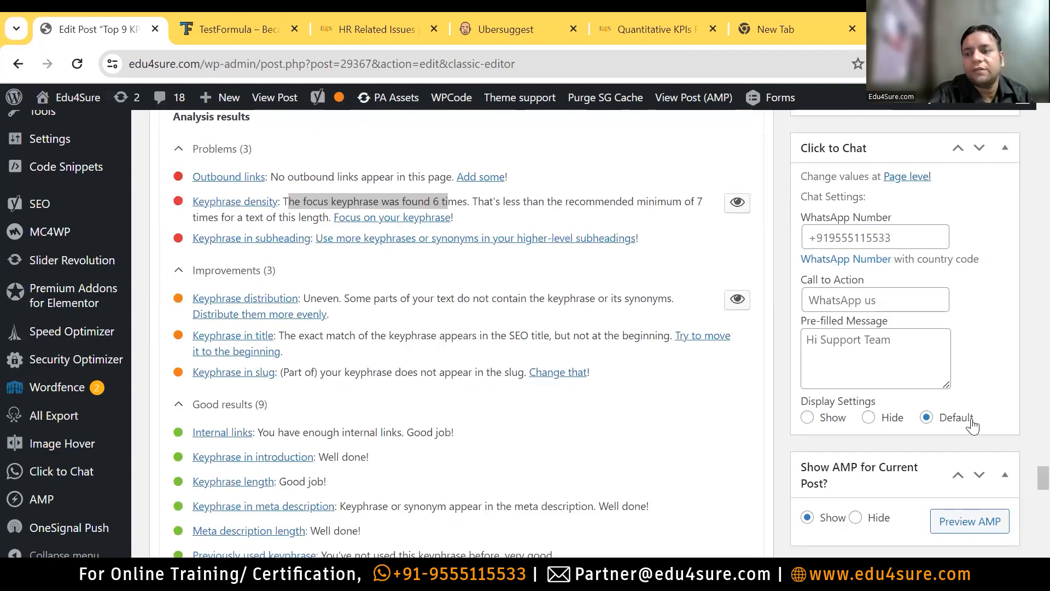
{"action": "left_click_drag", "start_coordinate": [1028, 475], "coordinate": [1019, 163]}
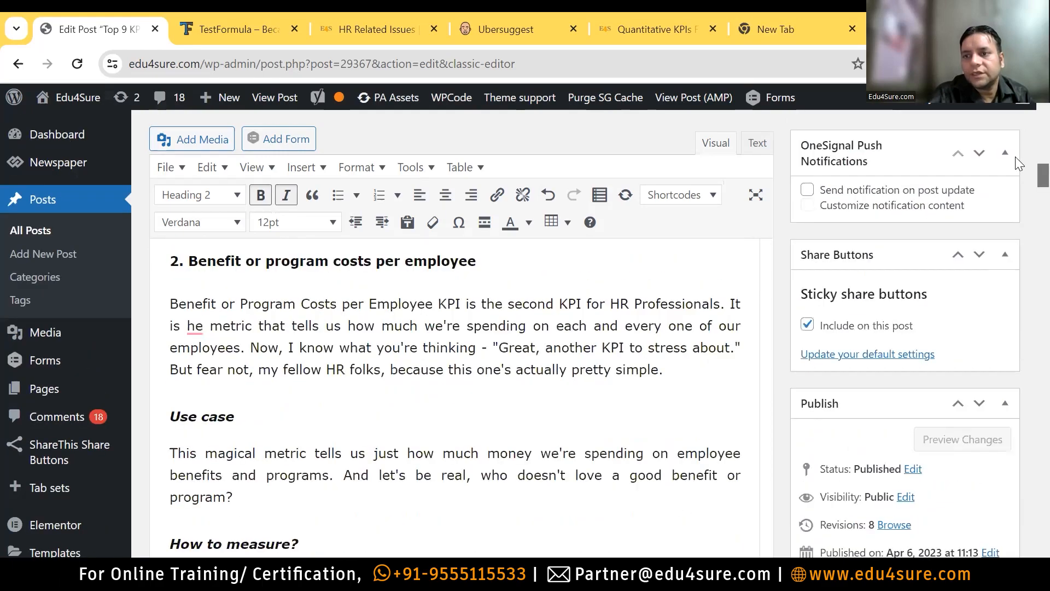
Update the published post to save the keyphrase edits
{"action": "scroll", "coordinate": [979, 143], "scroll_direction": "down", "scroll_amount": 5}
{"action": "left_click", "coordinate": [978, 146]}
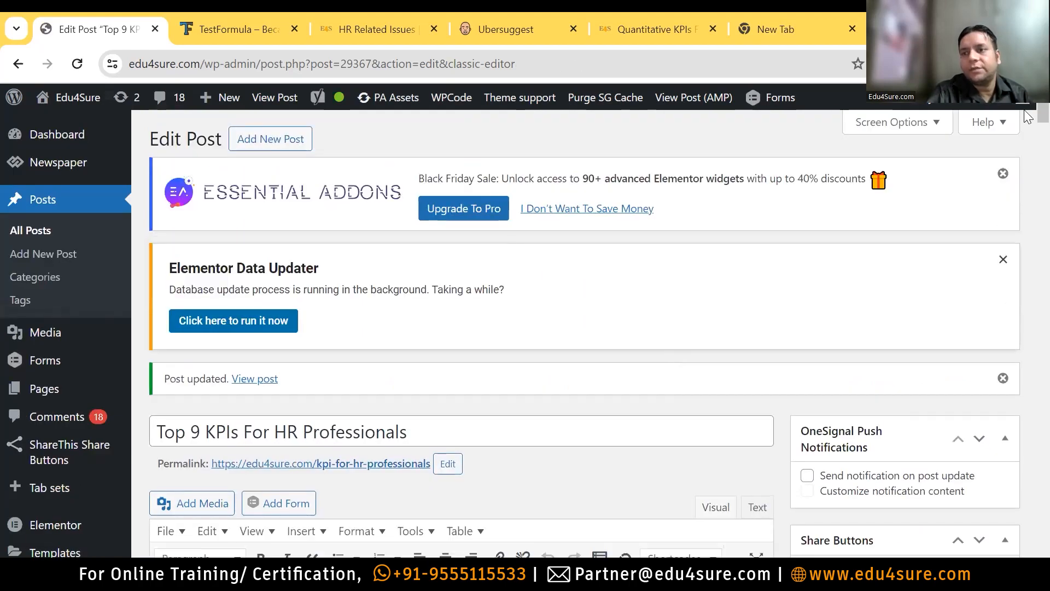
Search Google for "Kpis for For Professionals" in the empty browser tab
{"action": "left_click", "coordinate": [815, 24]}
{"action": "type", "text": "Kpis for "}
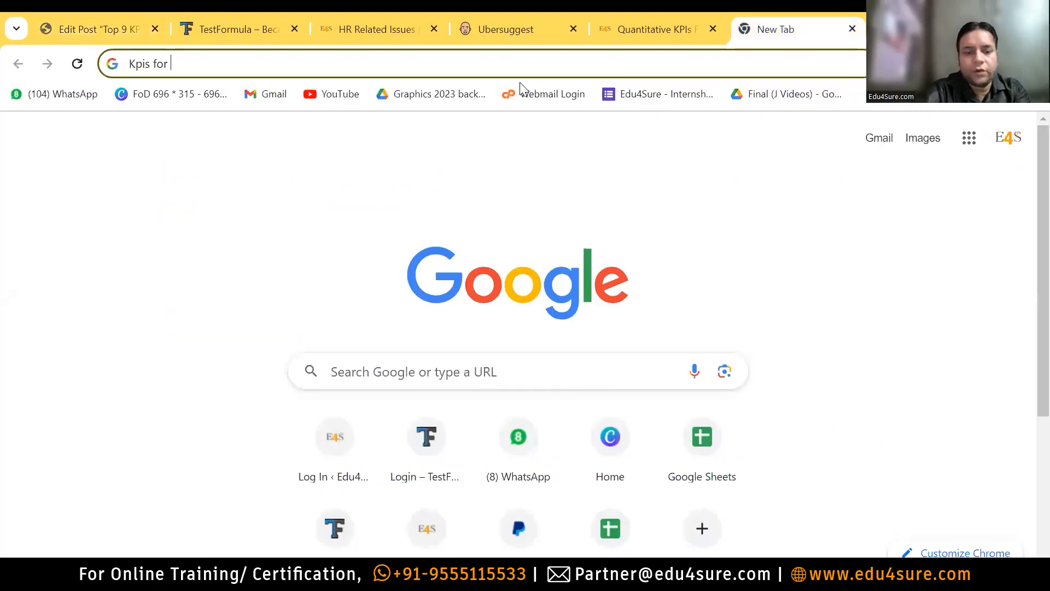
{"action": "type", "text": "For {"}
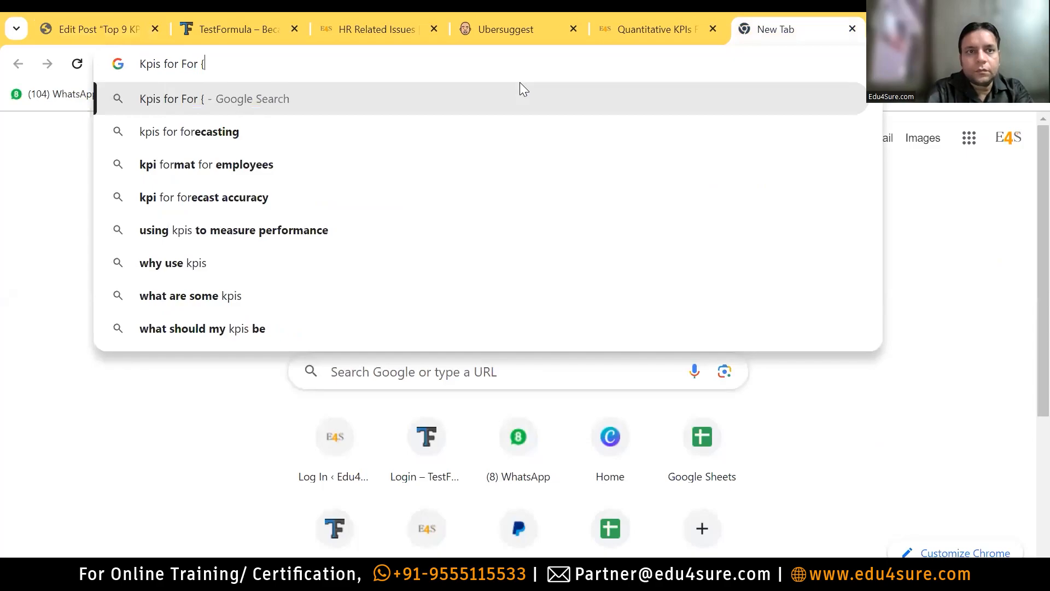
{"action": "key", "text": "BackSpace"}
{"action": "type", "text": "Professi"}
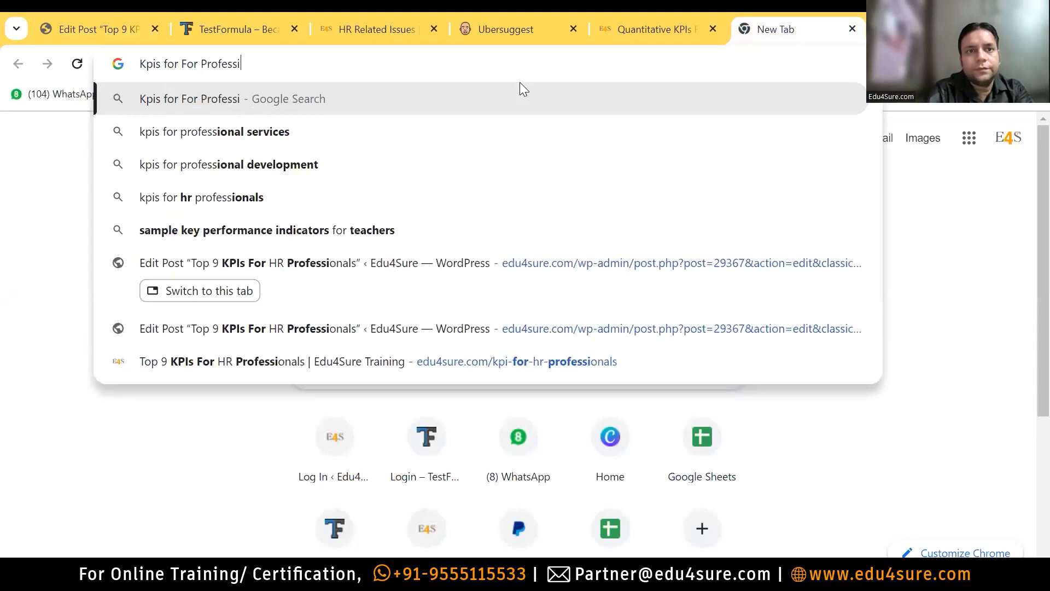
{"action": "type", "text": "onals"}
{"action": "key", "text": "Return"}
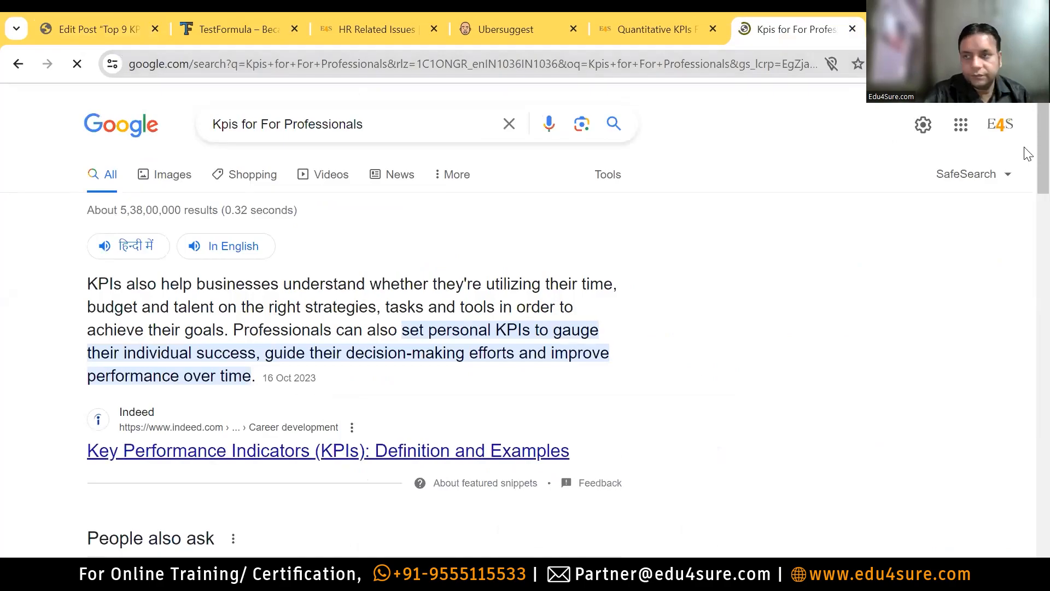
Look through the Google results for external KPI articles suitable as an outbound link from the post
{"action": "scroll", "coordinate": [1025, 153], "scroll_direction": "down", "scroll_amount": 3}
{"action": "scroll", "coordinate": [1025, 229], "scroll_direction": "down", "scroll_amount": 5}
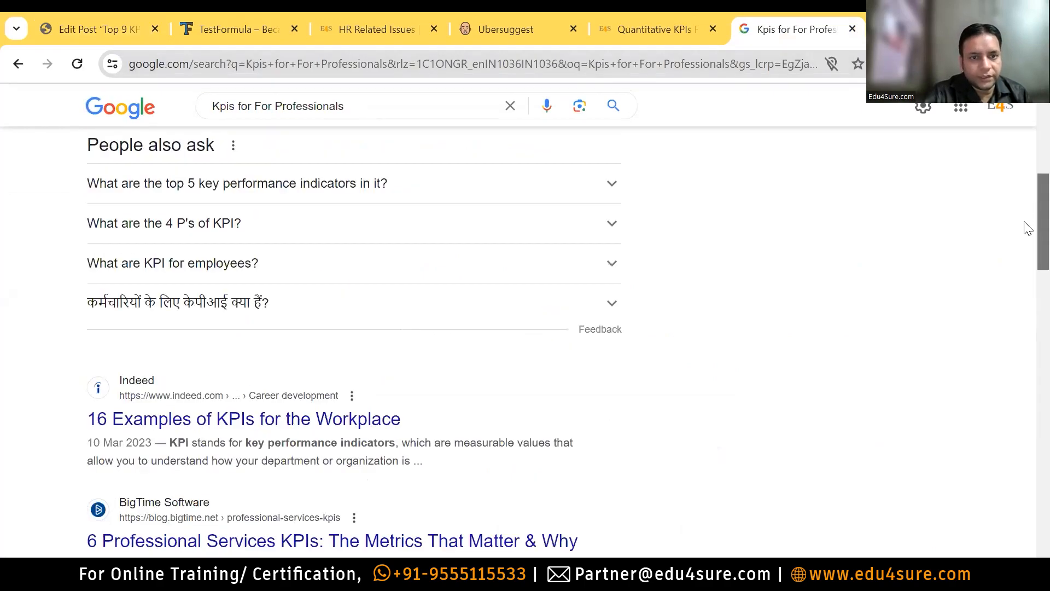
{"action": "scroll", "coordinate": [1025, 240], "scroll_direction": "down", "scroll_amount": 1}
{"action": "scroll", "coordinate": [1027, 263], "scroll_direction": "down", "scroll_amount": 1}
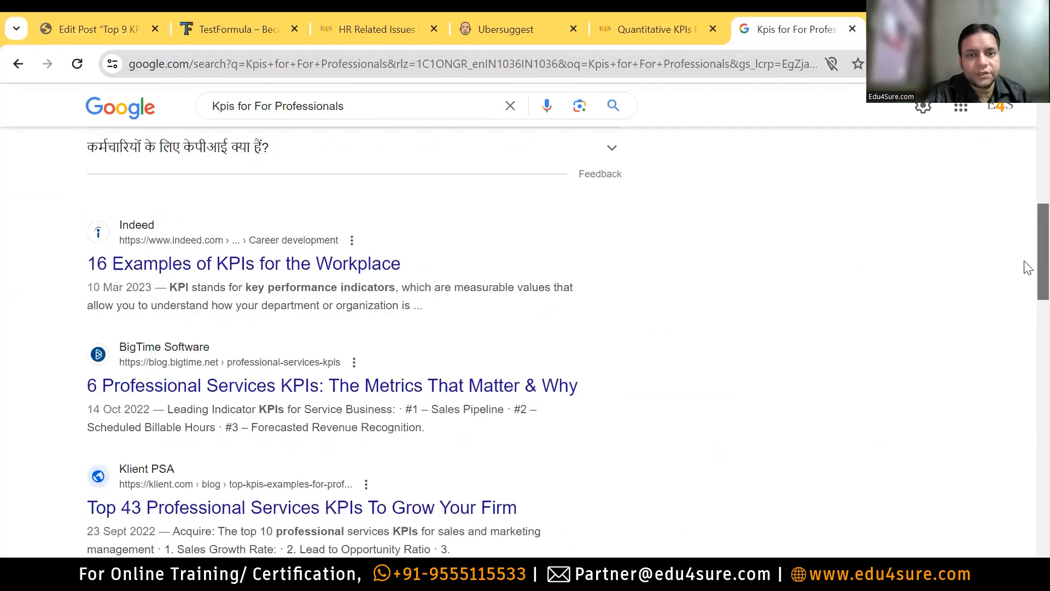
{"action": "scroll", "coordinate": [1026, 266], "scroll_direction": "down", "scroll_amount": 1}
{"action": "scroll", "coordinate": [1026, 287], "scroll_direction": "down", "scroll_amount": 1}
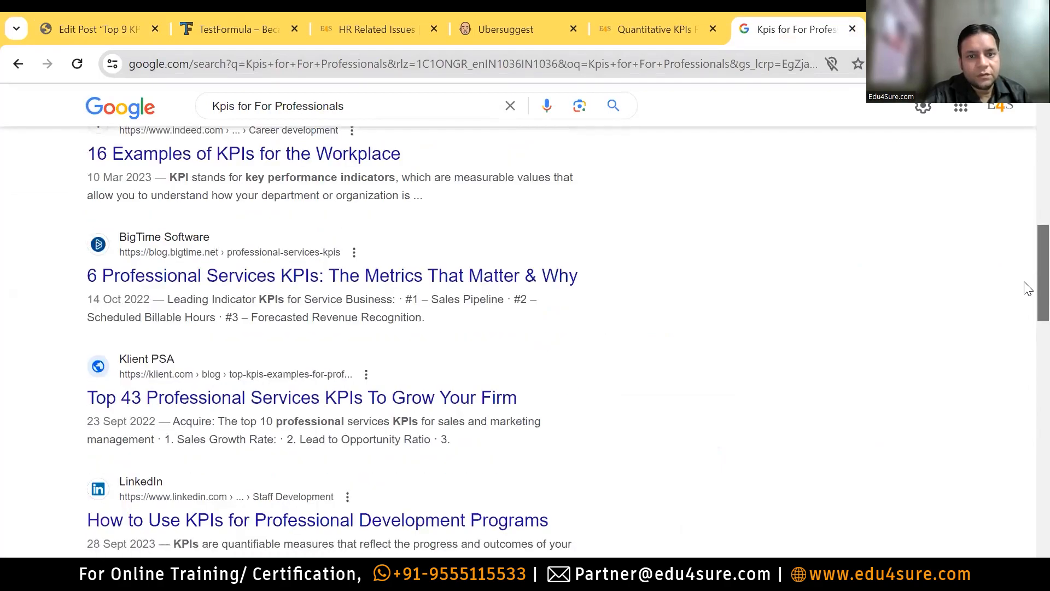
{"action": "scroll", "coordinate": [1028, 298], "scroll_direction": "down", "scroll_amount": 2}
{"action": "scroll", "coordinate": [1028, 328], "scroll_direction": "down", "scroll_amount": 1}
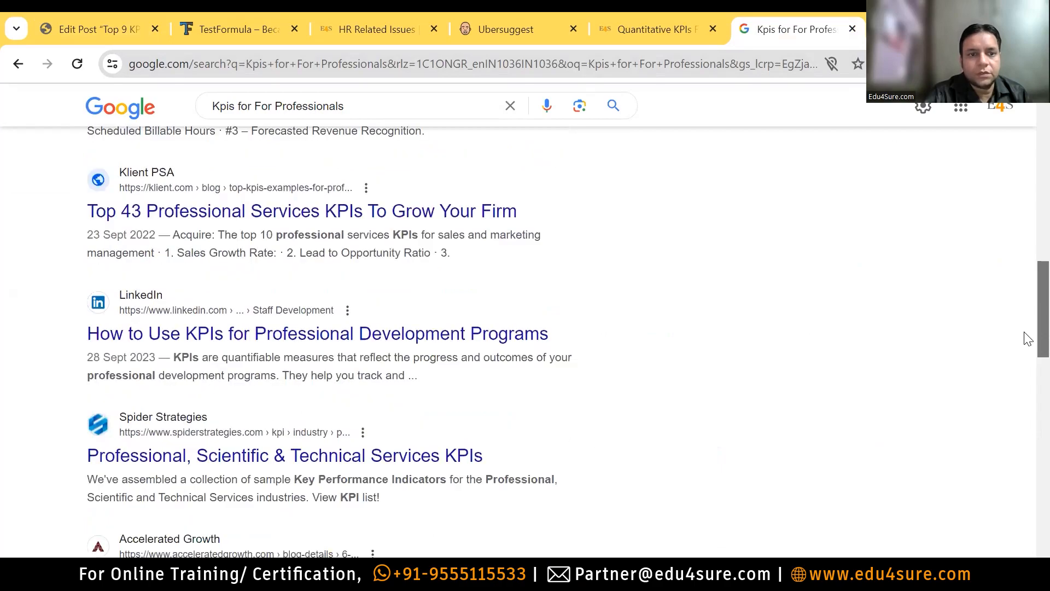
{"action": "scroll", "coordinate": [1027, 338], "scroll_direction": "down", "scroll_amount": 2}
{"action": "scroll", "coordinate": [1026, 353], "scroll_direction": "down", "scroll_amount": 1}
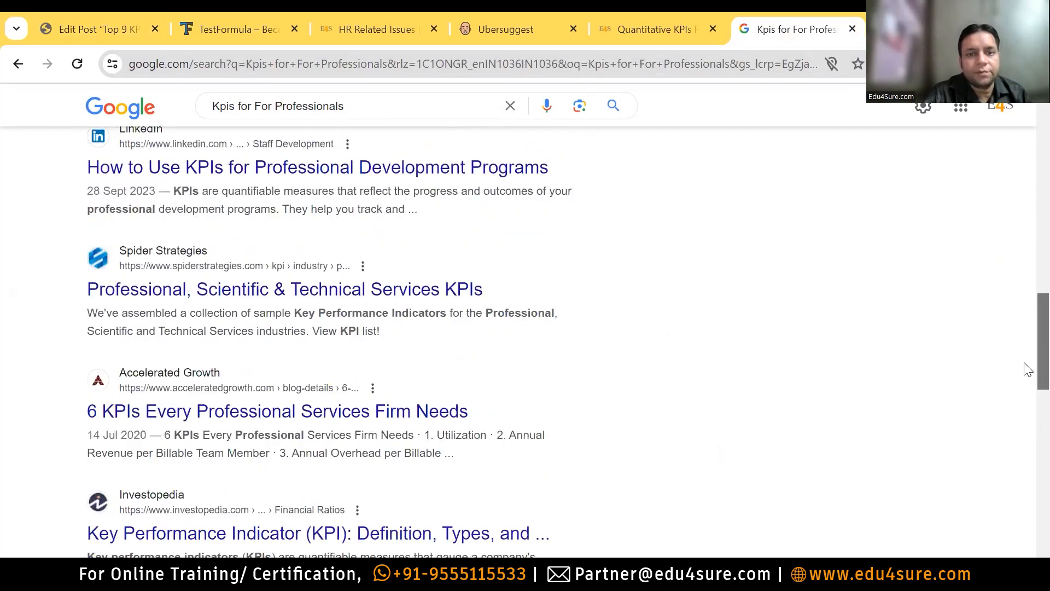
{"action": "scroll", "coordinate": [1027, 386], "scroll_direction": "down", "scroll_amount": 3}
{"action": "scroll", "coordinate": [1027, 405], "scroll_direction": "down", "scroll_amount": 1}
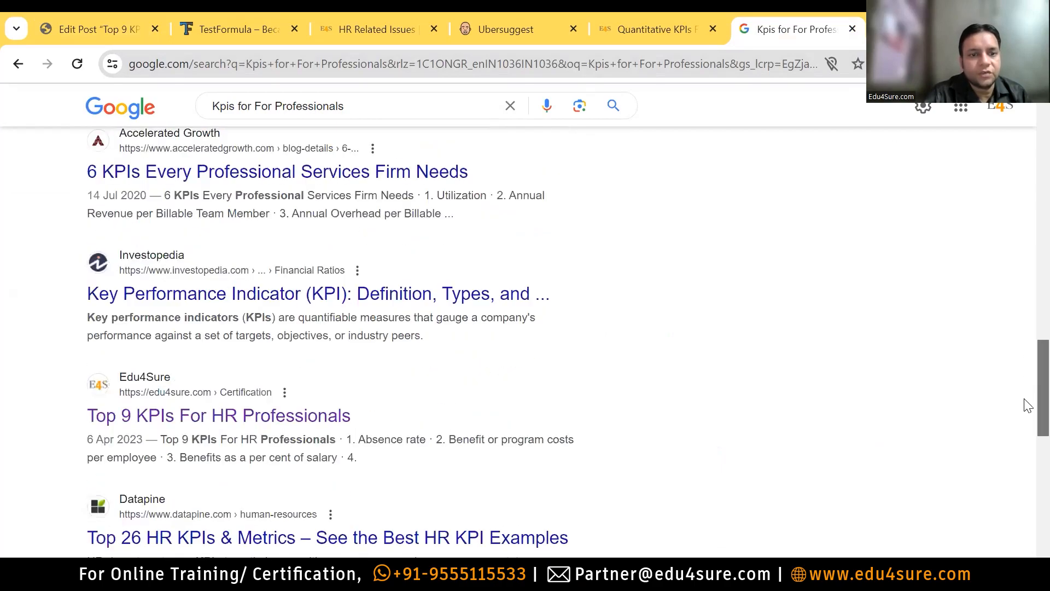
{"action": "scroll", "coordinate": [1027, 421], "scroll_direction": "down", "scroll_amount": 3}
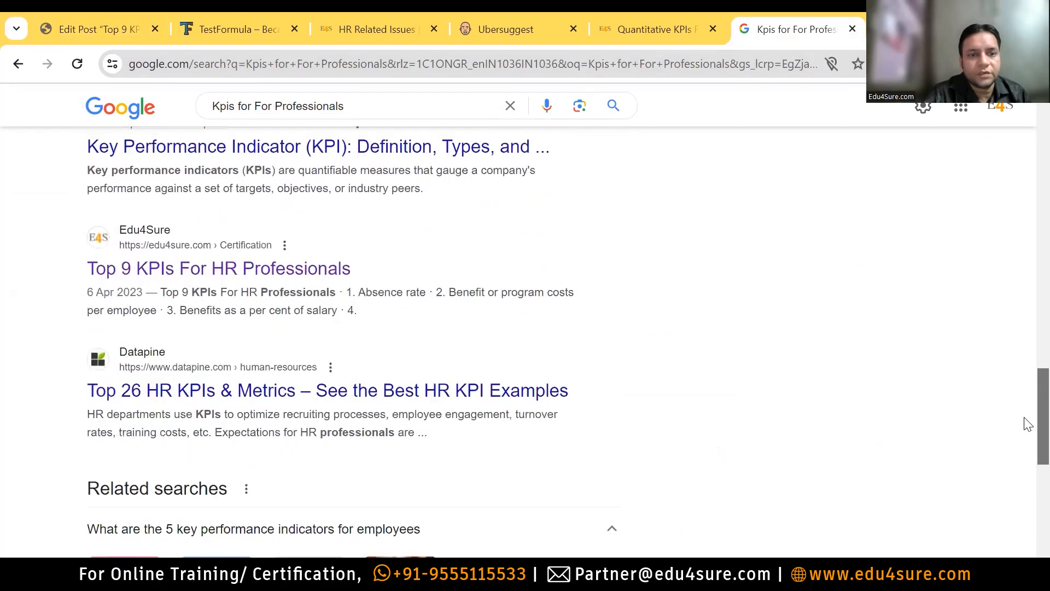
Open the datapine result "Top 26 HR KPIs & Metrics", skim its KPI list and return to the search results
{"action": "left_click", "coordinate": [180, 386]}
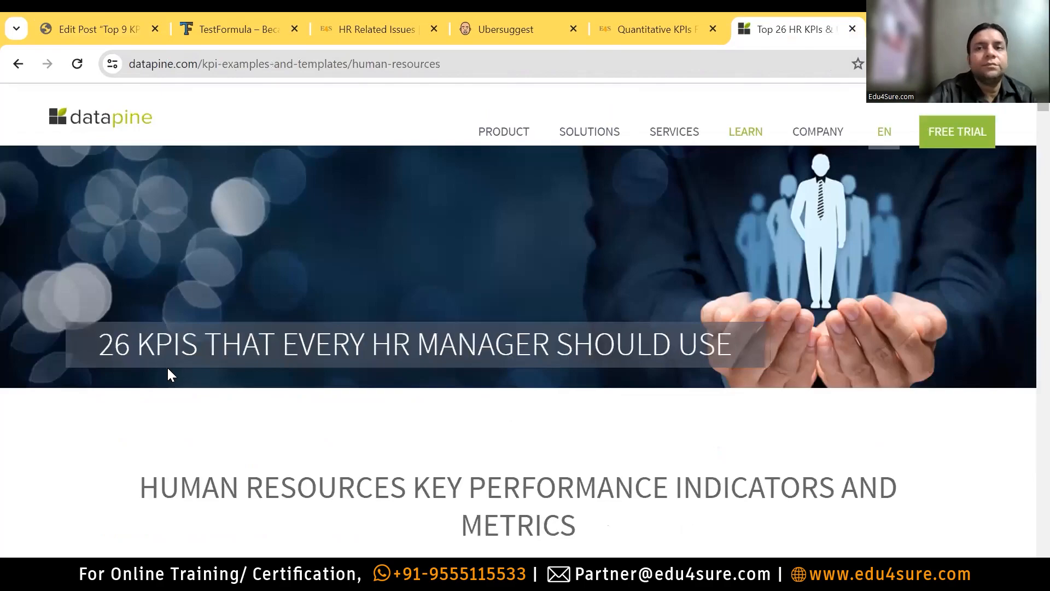
{"action": "scroll", "coordinate": [1027, 116], "scroll_direction": "down", "scroll_amount": 10}
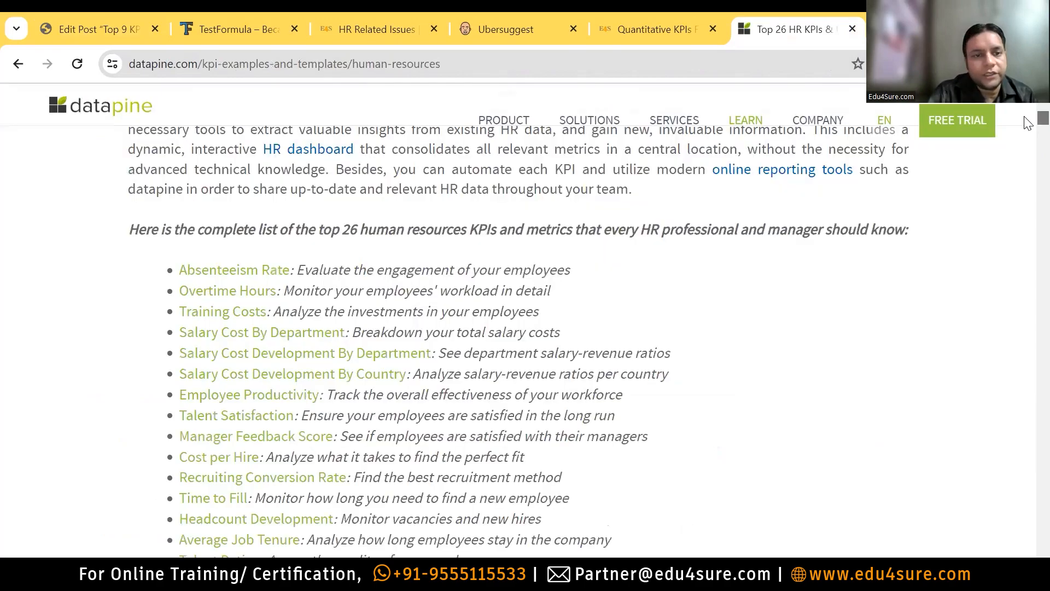
{"action": "scroll", "coordinate": [1027, 121], "scroll_direction": "down", "scroll_amount": 1}
{"action": "scroll", "coordinate": [1028, 110], "scroll_direction": "up", "scroll_amount": 11}
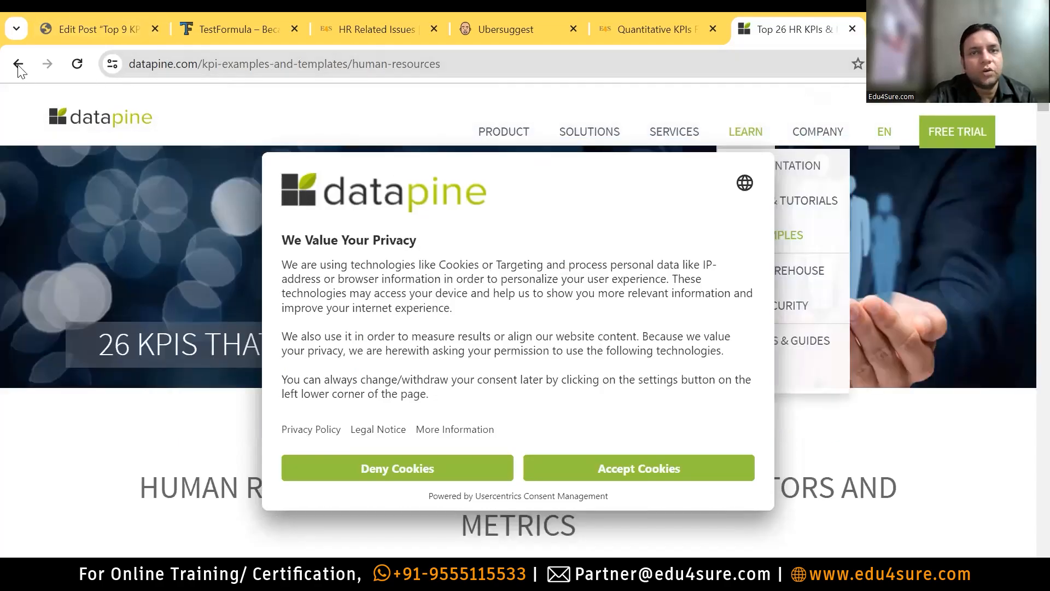
{"action": "key", "text": "alt+Left"}
Open Indeed's article "Key Performance Indicators (KPIs): Definition and Examples" from the results, skim its content and copy its web address
{"action": "scroll", "coordinate": [1028, 386], "scroll_direction": "up", "scroll_amount": 8}
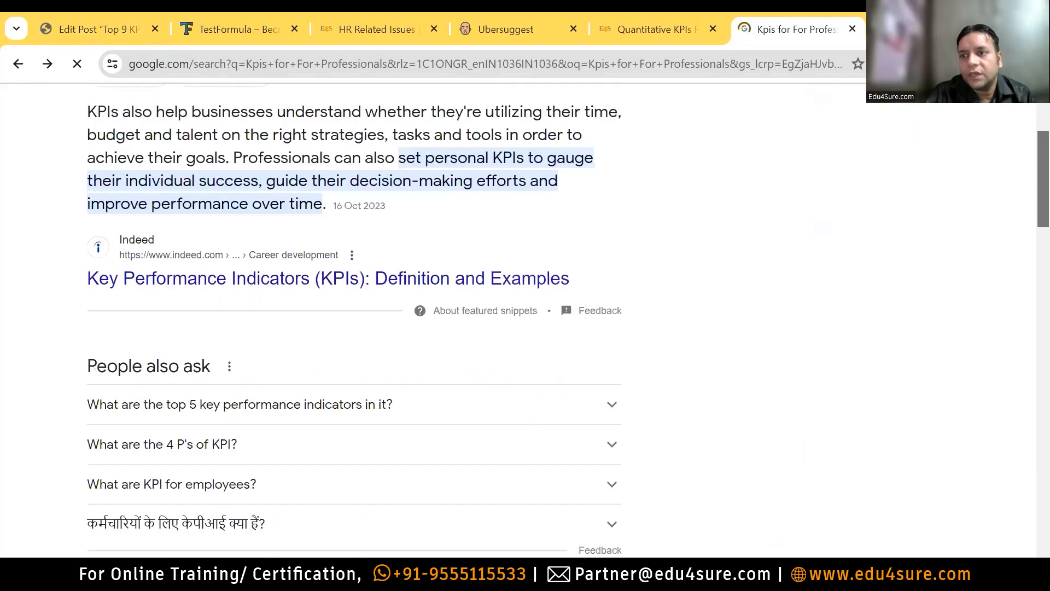
{"action": "scroll", "coordinate": [233, 481], "scroll_direction": "up", "scroll_amount": 3}
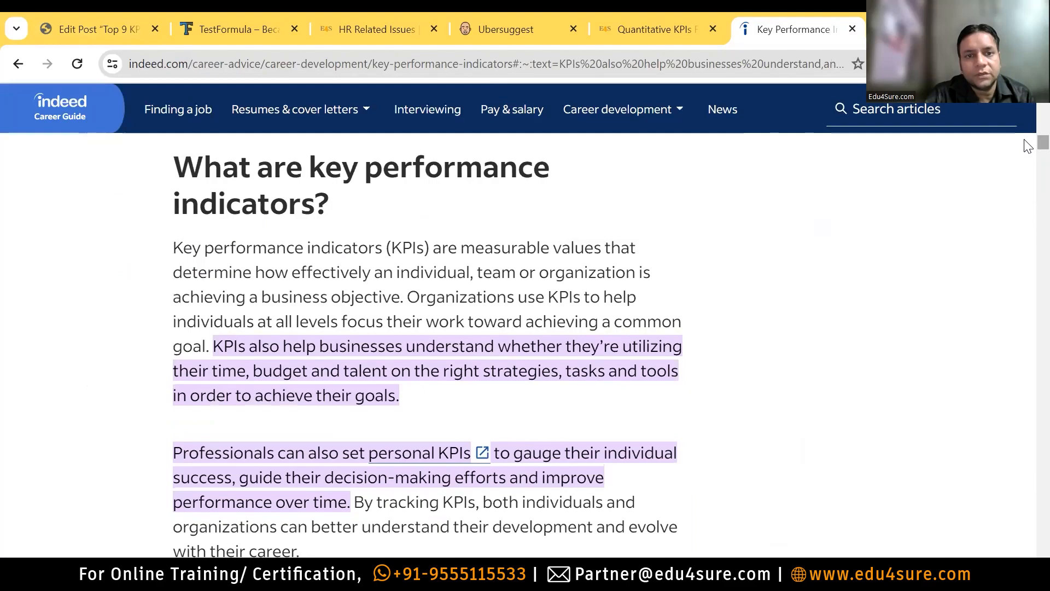
{"action": "scroll", "coordinate": [1028, 141], "scroll_direction": "up", "scroll_amount": 8}
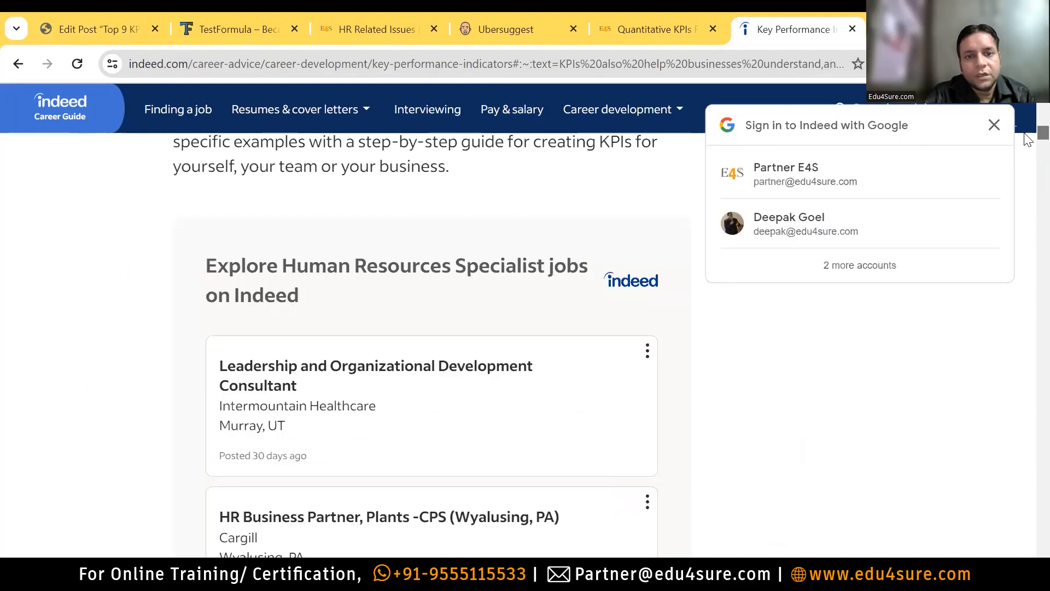
{"action": "scroll", "coordinate": [1028, 141], "scroll_direction": "down", "scroll_amount": 2}
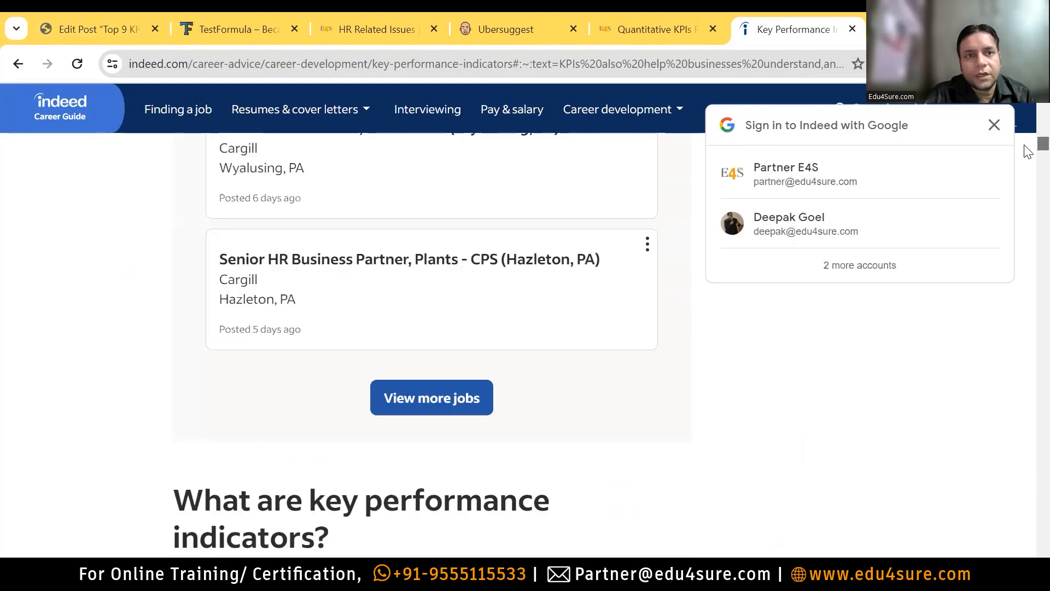
{"action": "scroll", "coordinate": [1030, 145], "scroll_direction": "down", "scroll_amount": 5}
{"action": "scroll", "coordinate": [790, 96], "scroll_direction": "down", "scroll_amount": 1}
{"action": "left_click", "coordinate": [397, 64]}
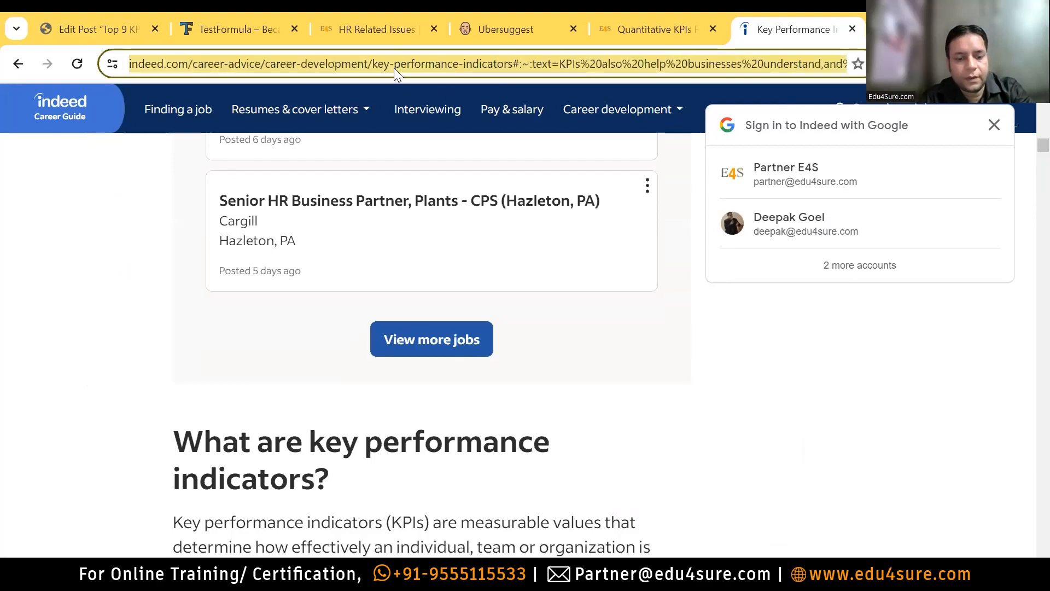
Switch back to the post editor and place the cursor after the bold KPI definition in the introduction
{"action": "left_click", "coordinate": [96, 29]}
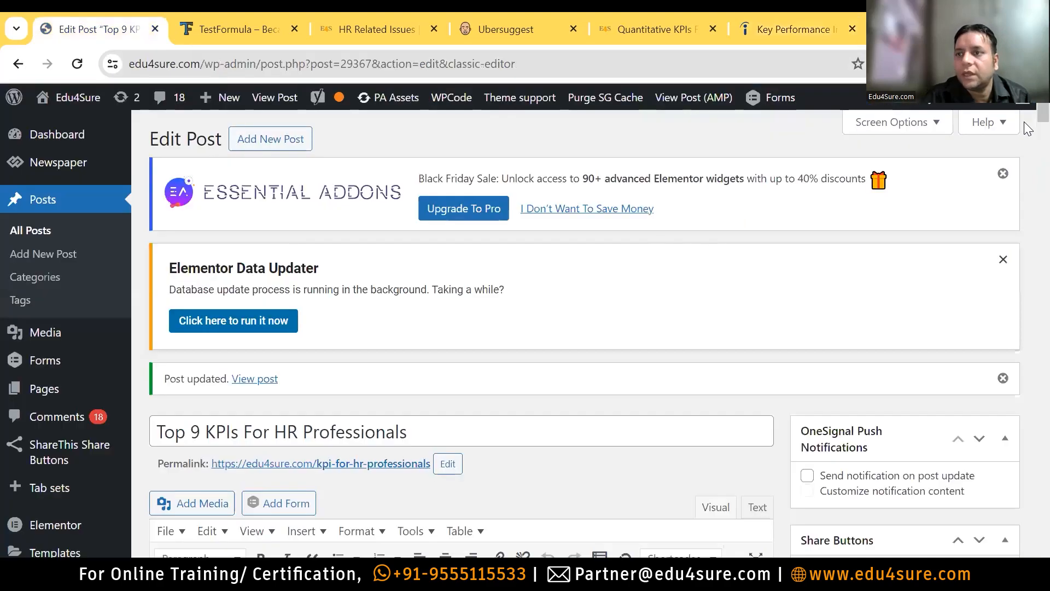
{"action": "scroll", "coordinate": [1028, 131], "scroll_direction": "down", "scroll_amount": 6}
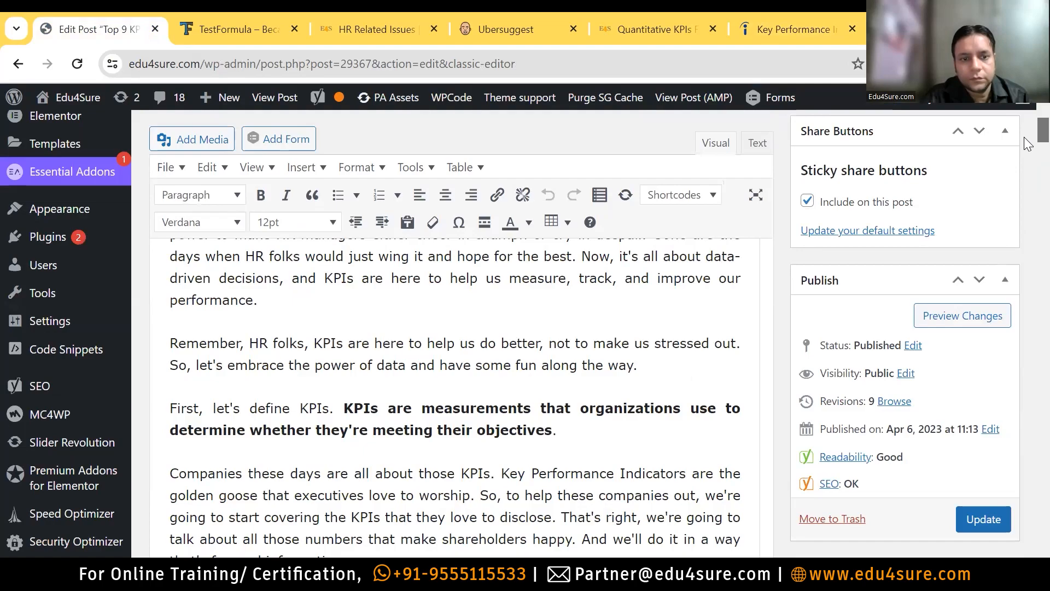
{"action": "scroll", "coordinate": [1027, 143], "scroll_direction": "down", "scroll_amount": 1}
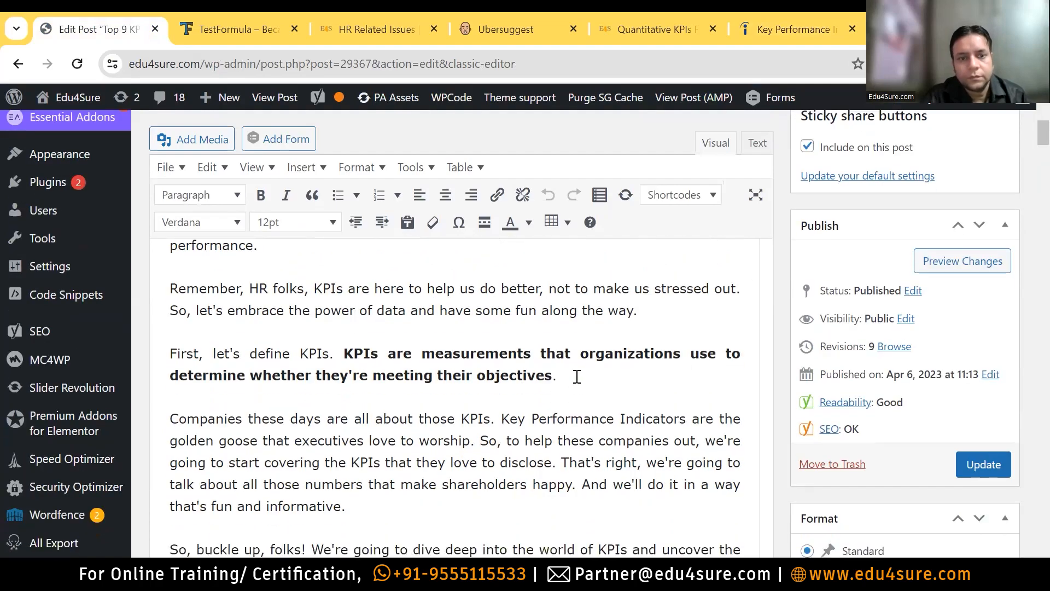
{"action": "left_click", "coordinate": [576, 376]}
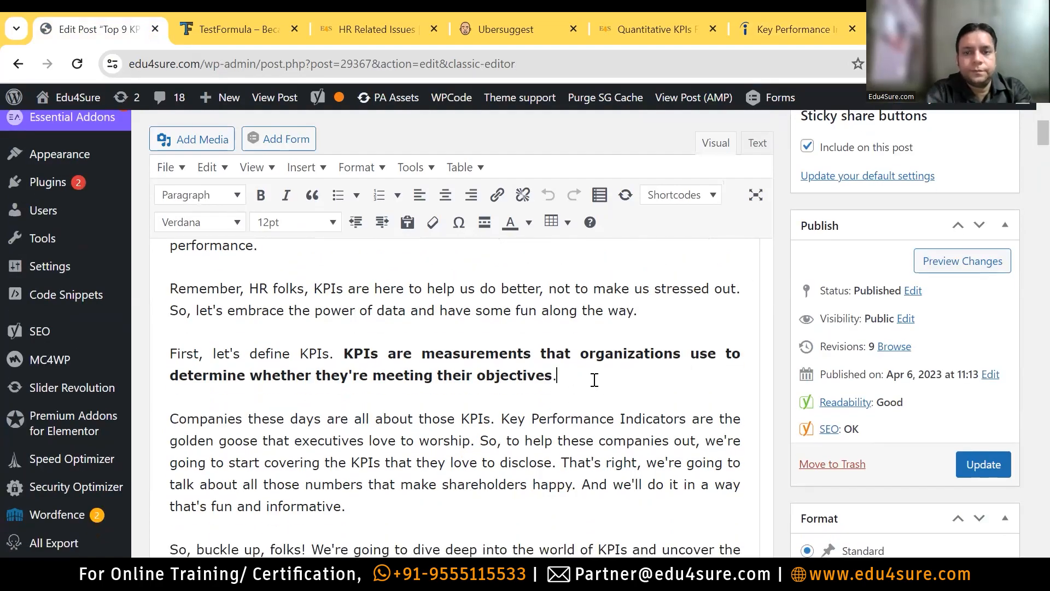
{"action": "type", "text": "g"}
{"action": "key", "text": "BackSpace"}
{"action": "type", "text": "R"}
{"action": "key", "text": "BackSpace"}
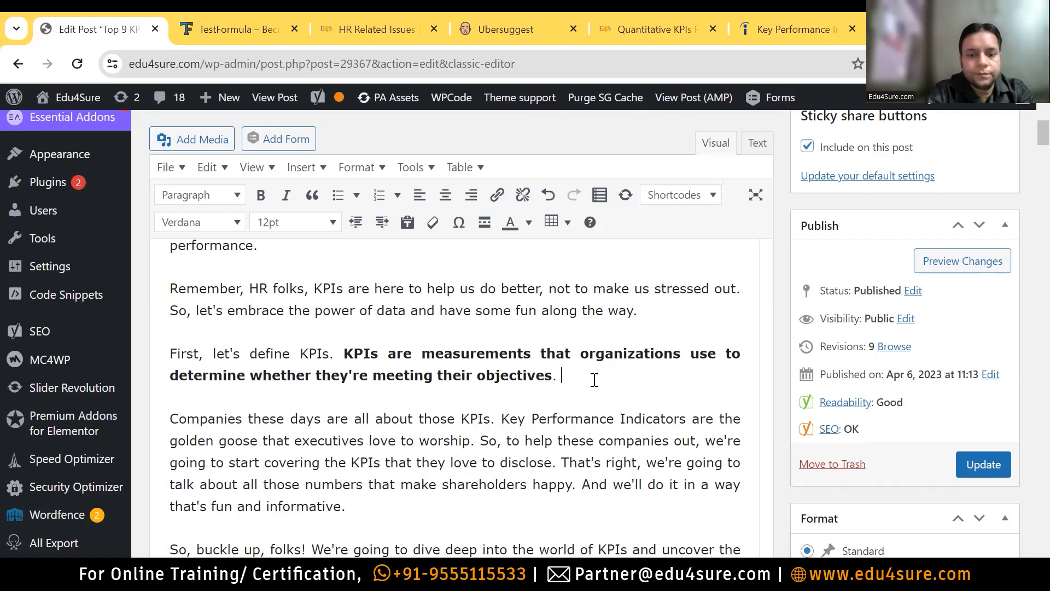
{"action": "type", "text": "Yo"}
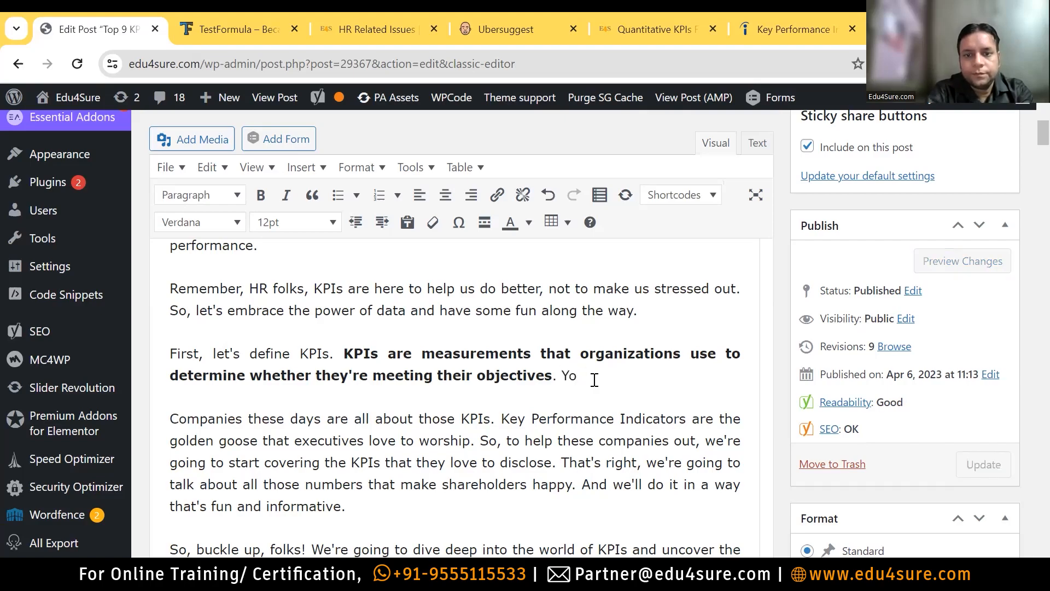
{"action": "key", "text": "BackSpace"}
{"action": "key", "text": "BackSpace"}
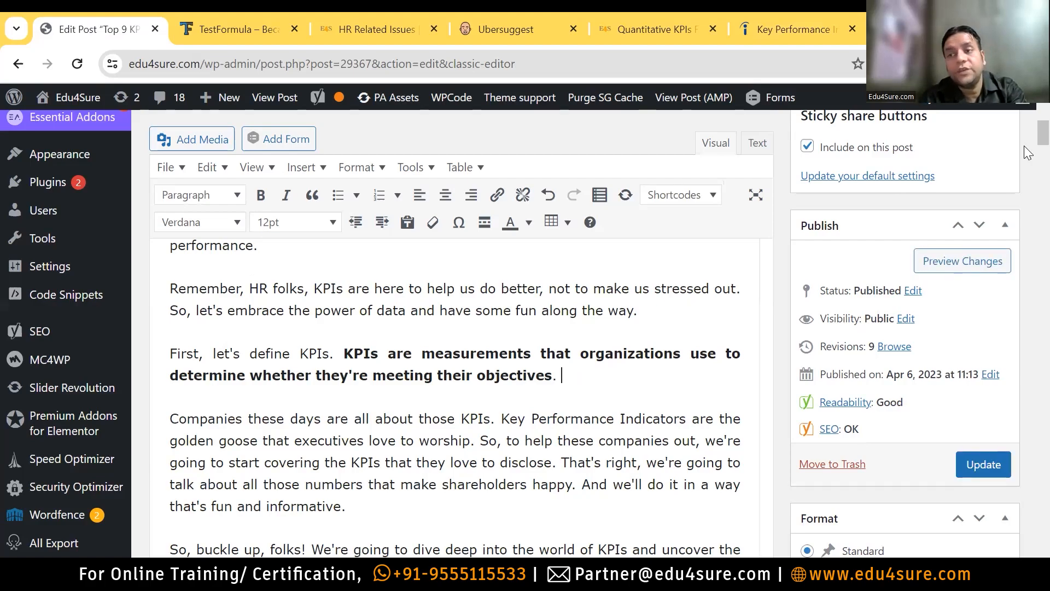
Expand the SEO analysis, review its problems and improvements such as outbound links and keyphrase density, and return to the post's closing paragraphs
{"action": "scroll", "coordinate": [1027, 171], "scroll_direction": "down", "scroll_amount": 5}
{"action": "scroll", "coordinate": [1027, 174], "scroll_direction": "down", "scroll_amount": 20}
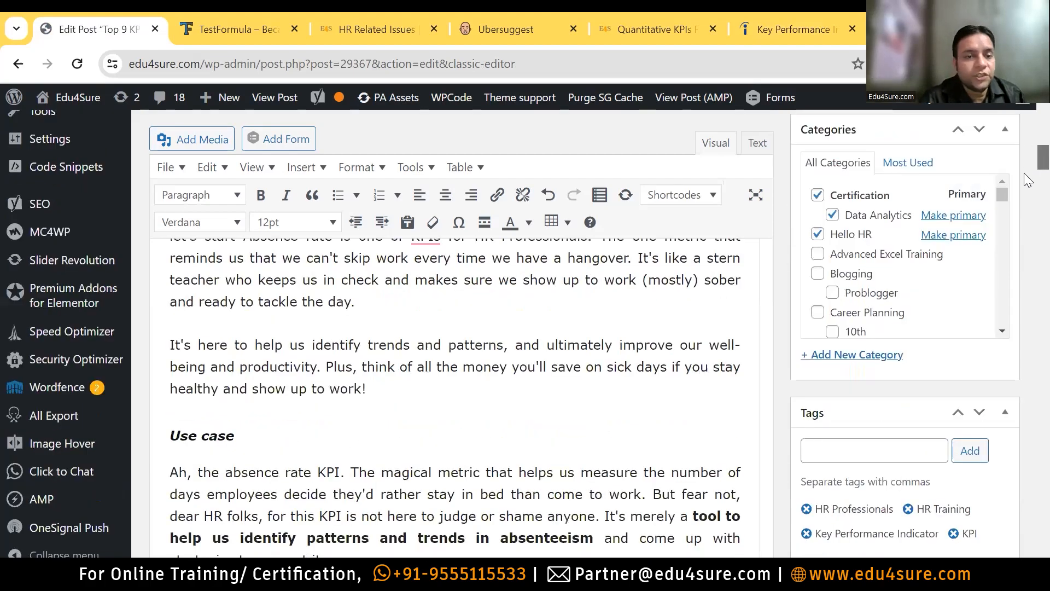
{"action": "scroll", "coordinate": [1027, 366], "scroll_direction": "down", "scroll_amount": 10}
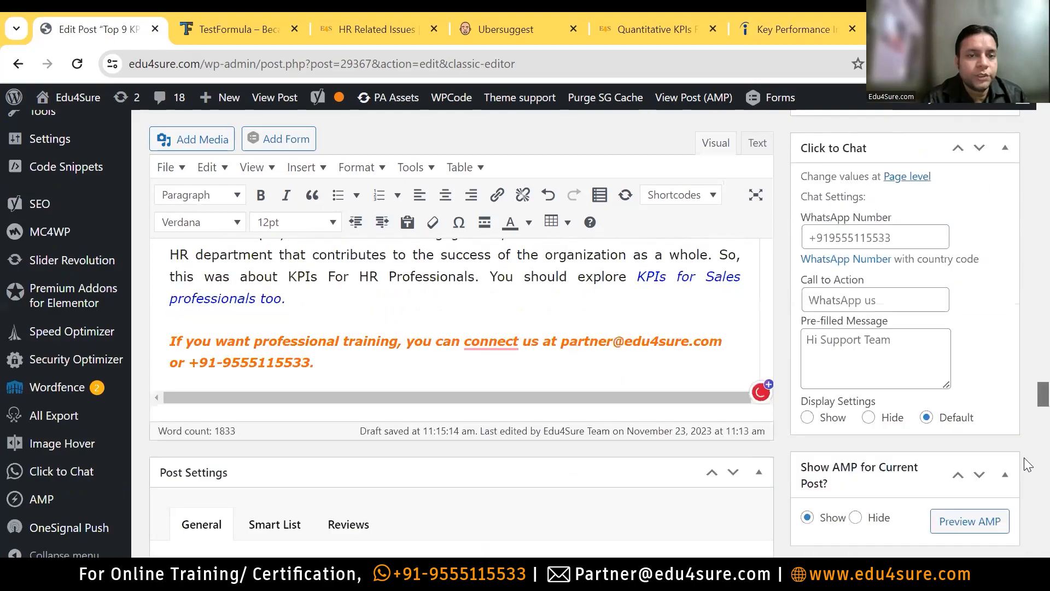
{"action": "scroll", "coordinate": [1025, 483], "scroll_direction": "up", "scroll_amount": 4}
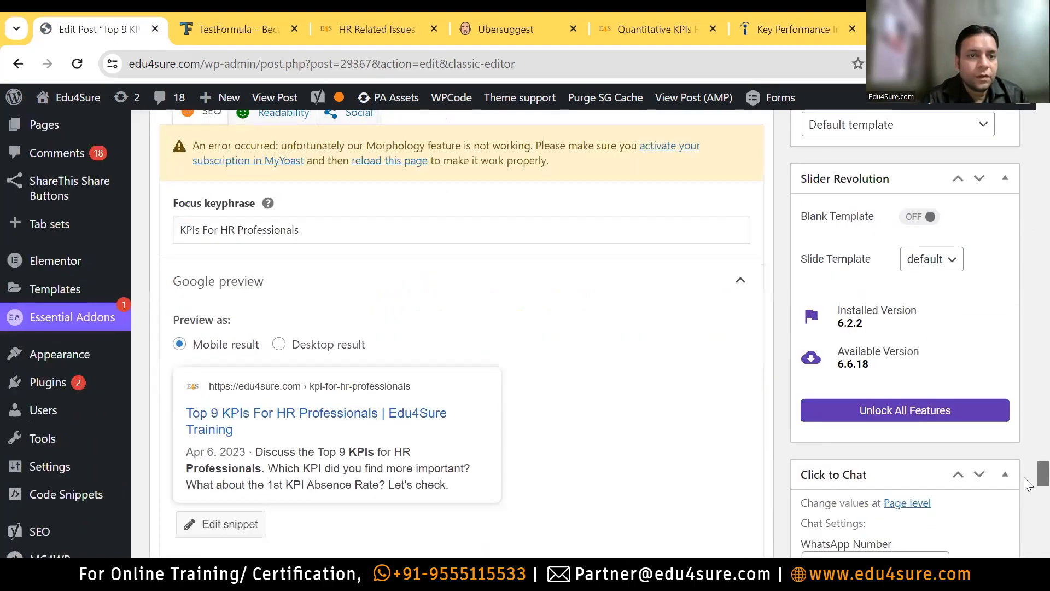
{"action": "scroll", "coordinate": [1025, 484], "scroll_direction": "down", "scroll_amount": 1}
{"action": "left_click", "coordinate": [709, 467]}
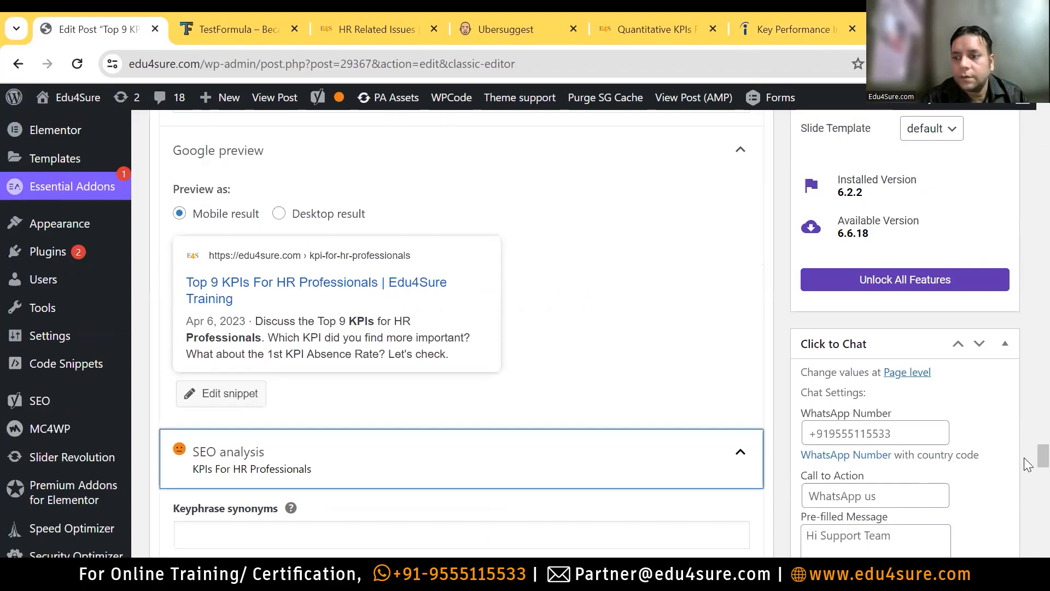
{"action": "scroll", "coordinate": [1028, 478], "scroll_direction": "down", "scroll_amount": 1}
{"action": "scroll", "coordinate": [1027, 477], "scroll_direction": "down", "scroll_amount": 5}
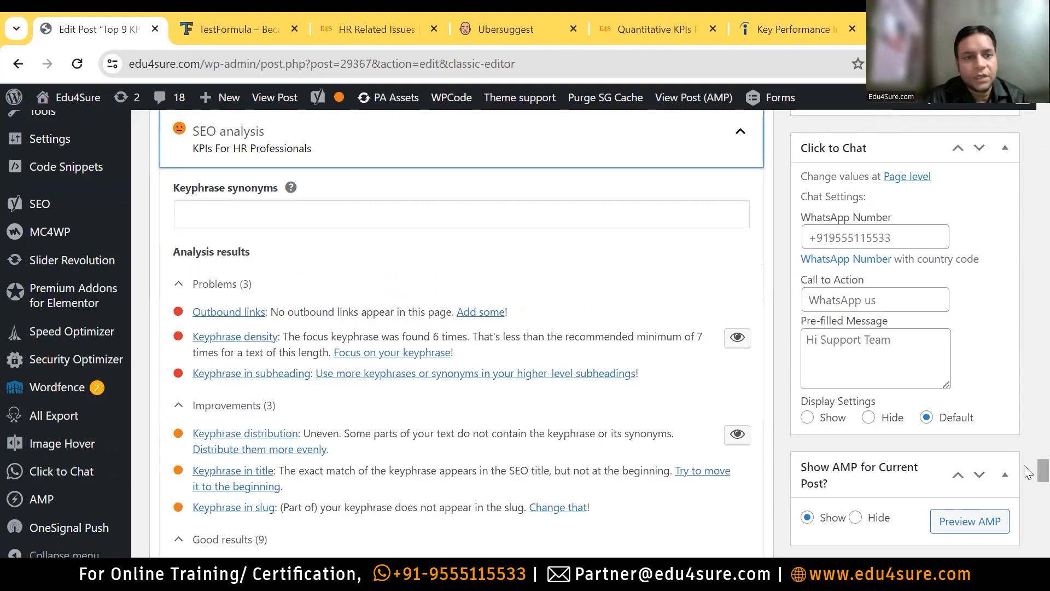
{"action": "scroll", "coordinate": [1024, 465], "scroll_direction": "up", "scroll_amount": 15}
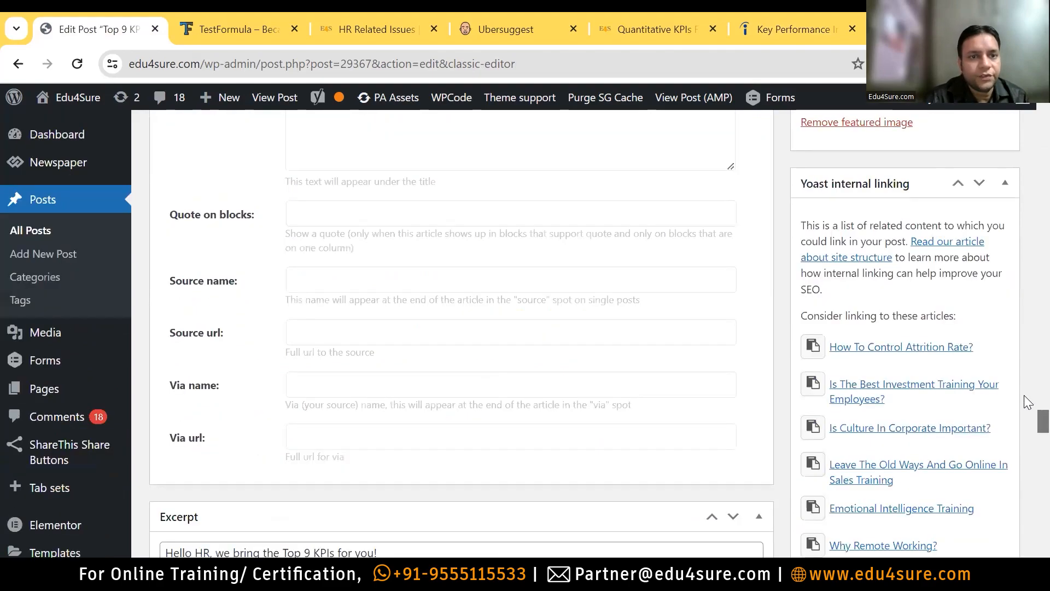
{"action": "scroll", "coordinate": [1027, 402], "scroll_direction": "up", "scroll_amount": 15}
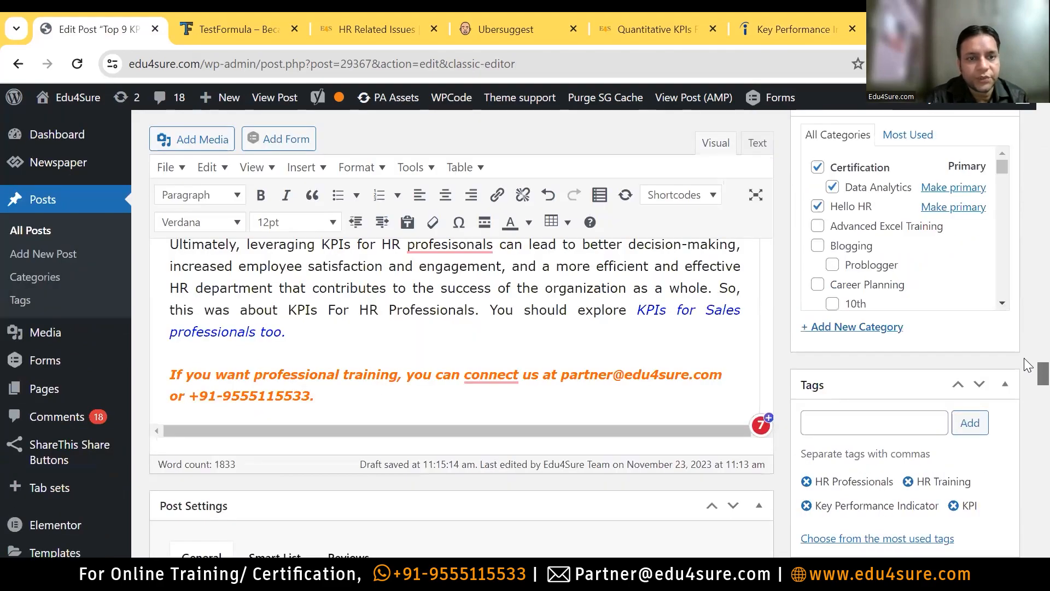
{"action": "scroll", "coordinate": [1024, 358], "scroll_direction": "up", "scroll_amount": 5}
{"action": "scroll", "coordinate": [359, 436], "scroll_direction": "down", "scroll_amount": 5}
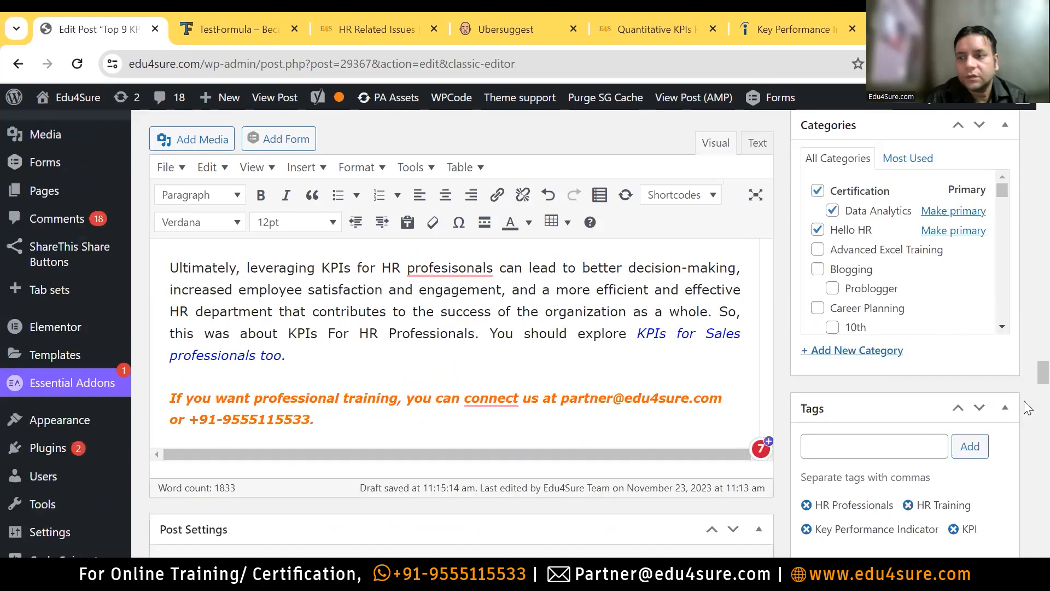
Replace the exclamation mark ending the paragraph above the "TOP 9 KPIs for HR Professionals" heading with a period
{"action": "scroll", "coordinate": [1028, 380], "scroll_direction": "up", "scroll_amount": 1}
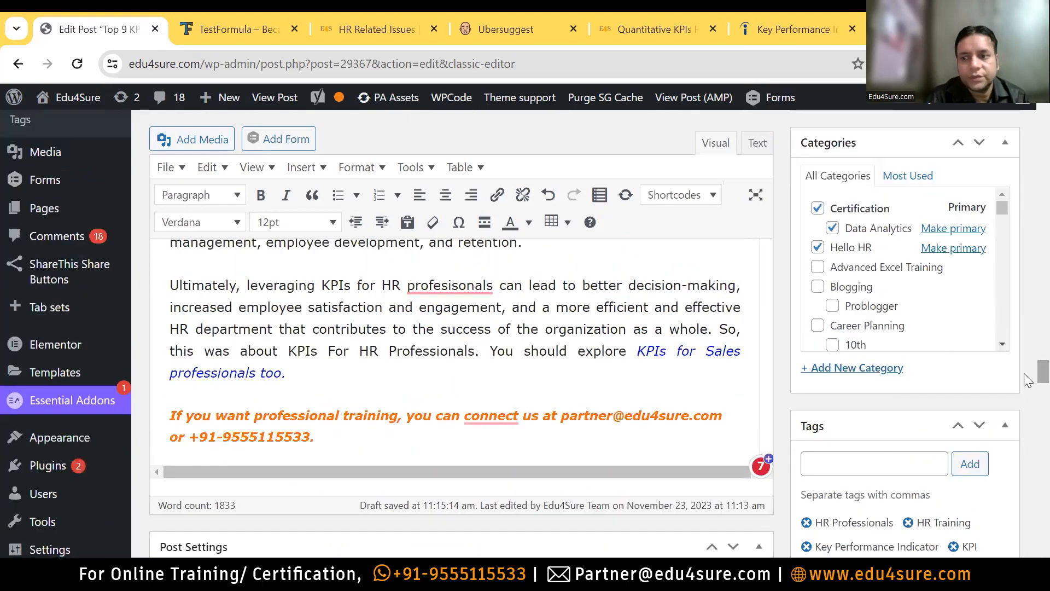
{"action": "scroll", "coordinate": [1028, 380], "scroll_direction": "up", "scroll_amount": 1}
{"action": "scroll", "coordinate": [1027, 378], "scroll_direction": "up", "scroll_amount": 10}
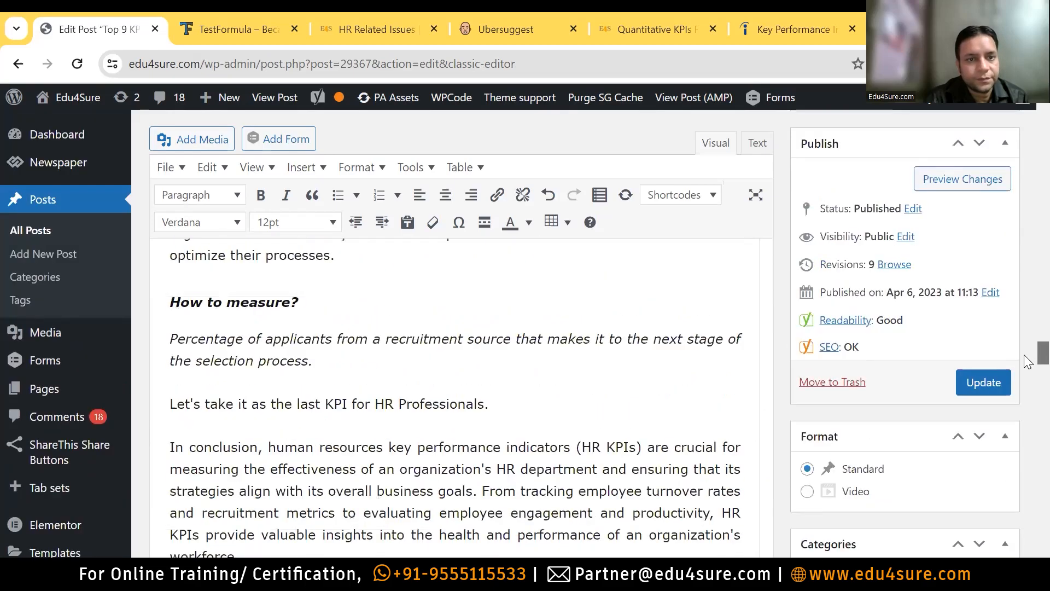
{"action": "left_click_drag", "start_coordinate": [1025, 341], "coordinate": [1029, 201]}
{"action": "scroll", "coordinate": [1028, 200], "scroll_direction": "down", "scroll_amount": 4}
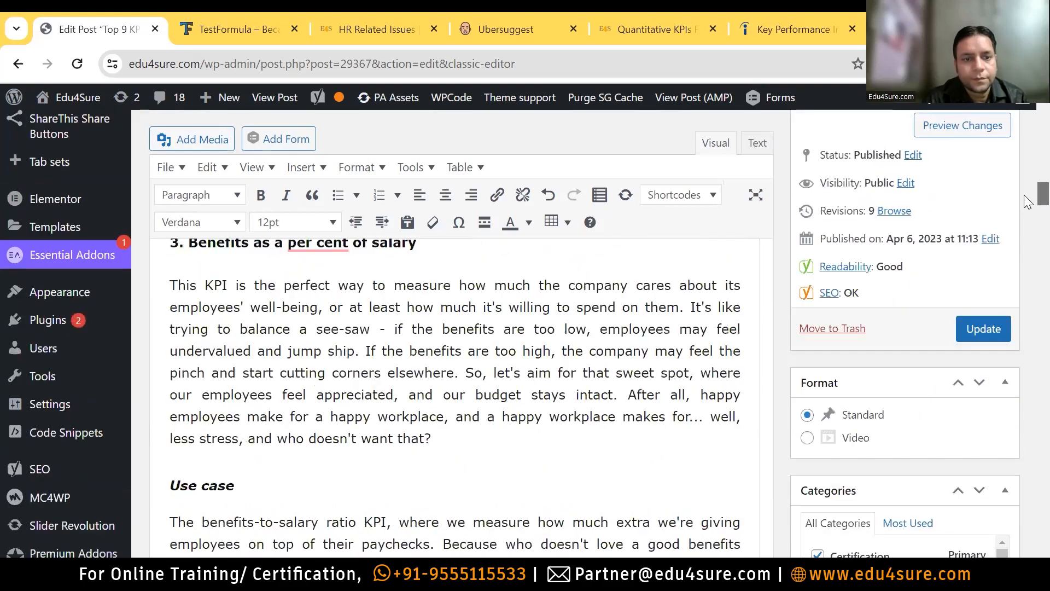
{"action": "scroll", "coordinate": [1031, 194], "scroll_direction": "down", "scroll_amount": 4}
{"action": "scroll", "coordinate": [1028, 178], "scroll_direction": "up", "scroll_amount": 6}
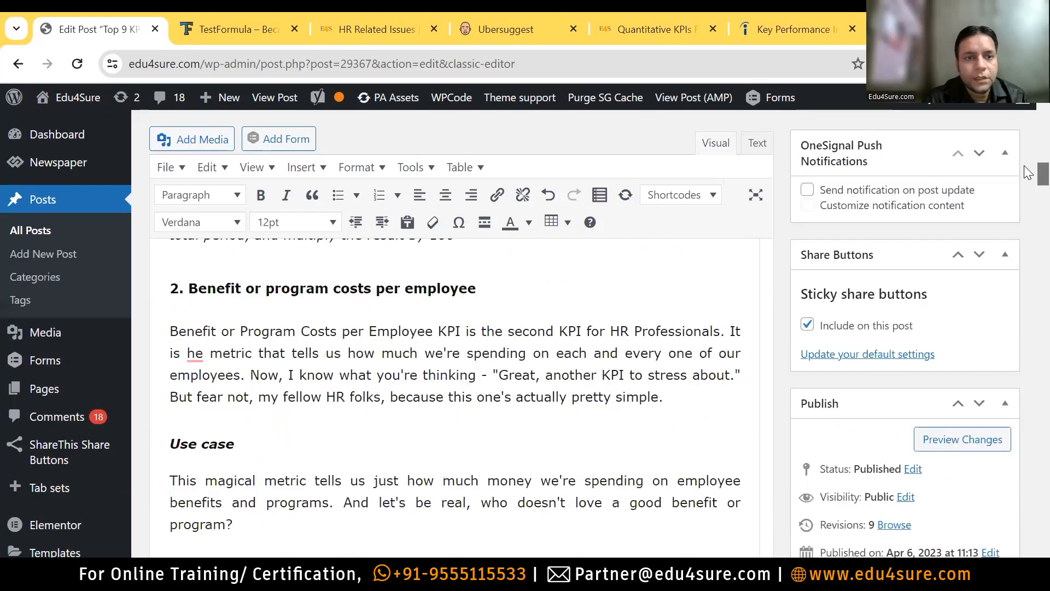
{"action": "scroll", "coordinate": [1025, 166], "scroll_direction": "up", "scroll_amount": 4}
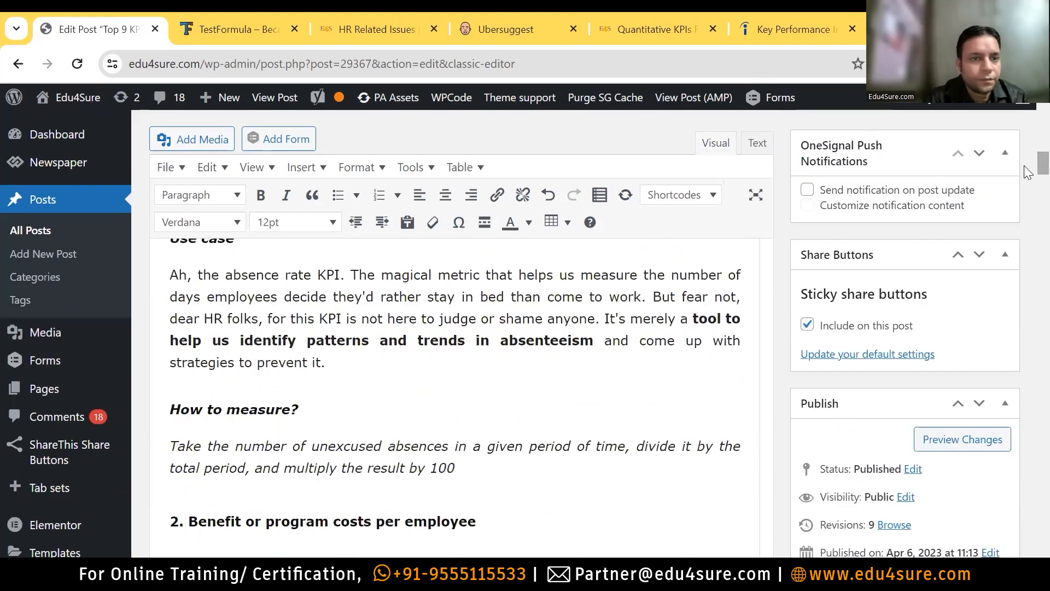
{"action": "scroll", "coordinate": [1026, 162], "scroll_direction": "up", "scroll_amount": 2}
{"action": "scroll", "coordinate": [1025, 153], "scroll_direction": "up", "scroll_amount": 4}
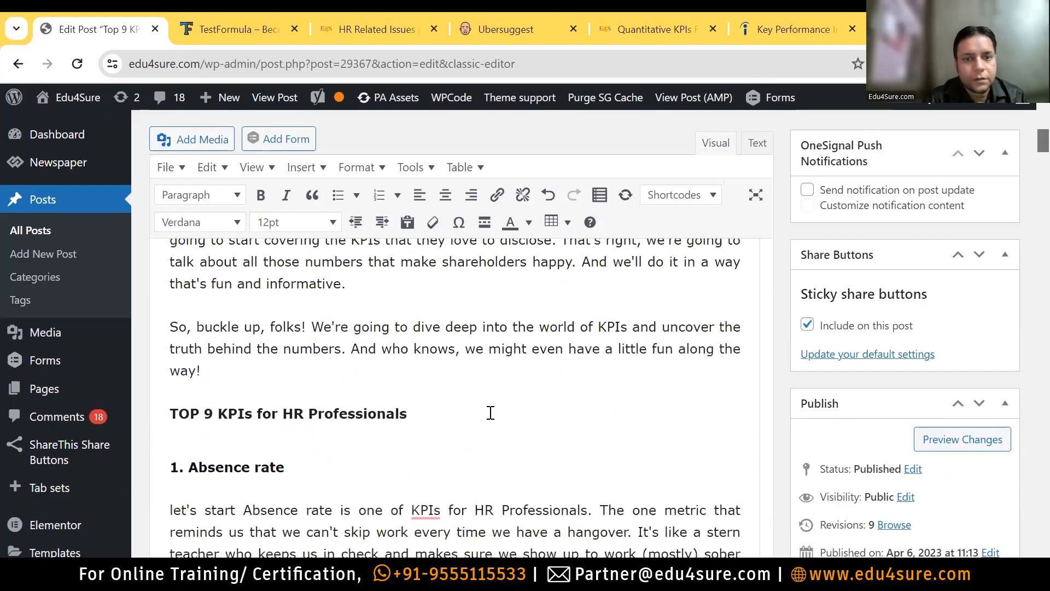
{"action": "left_click", "coordinate": [464, 414]}
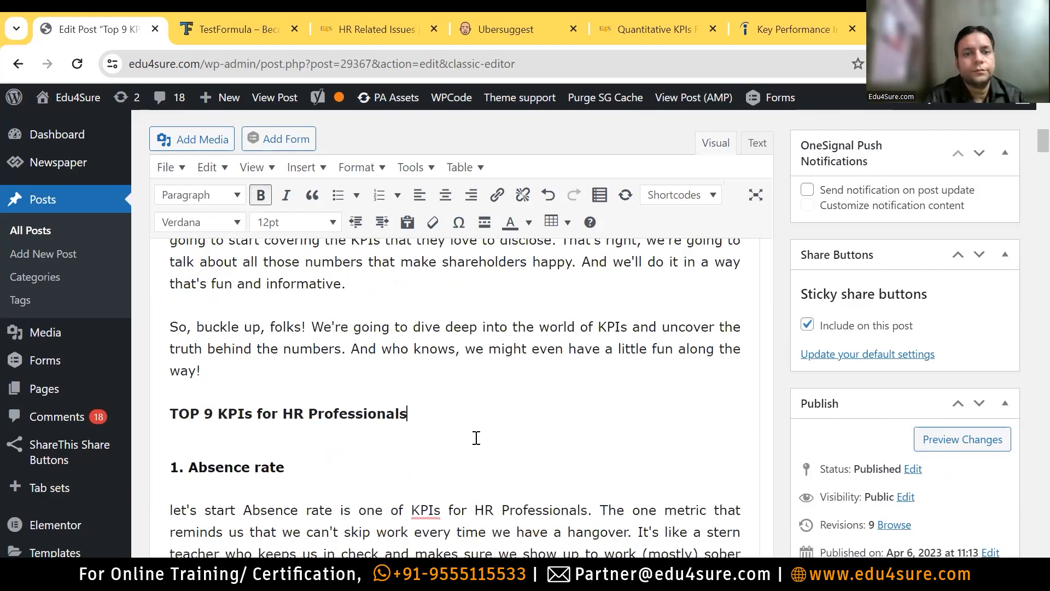
{"action": "left_click", "coordinate": [283, 382]}
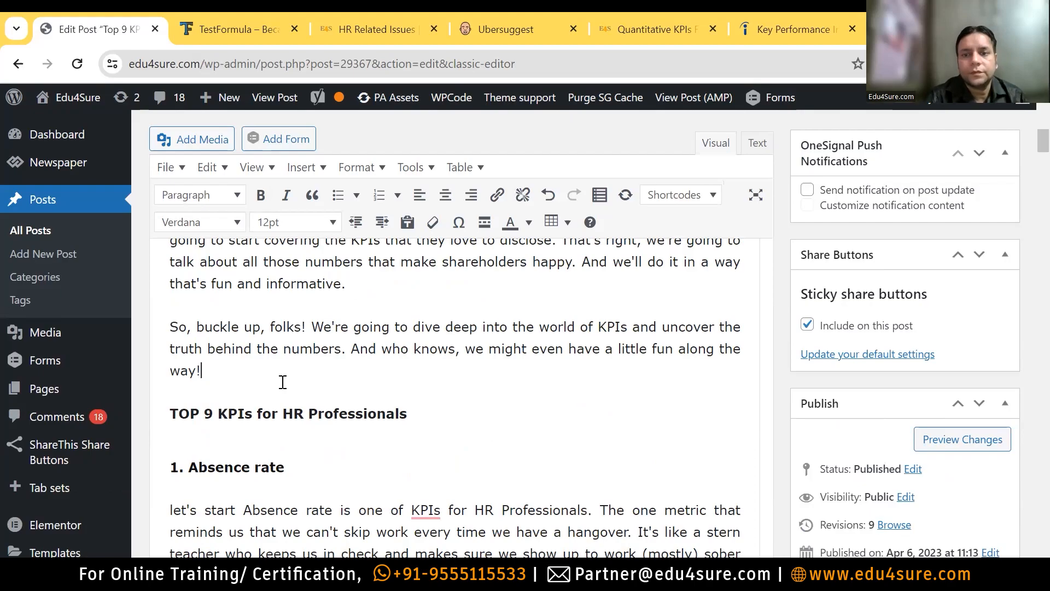
{"action": "key", "text": "BackSpace"}
{"action": "type", "text": "."}
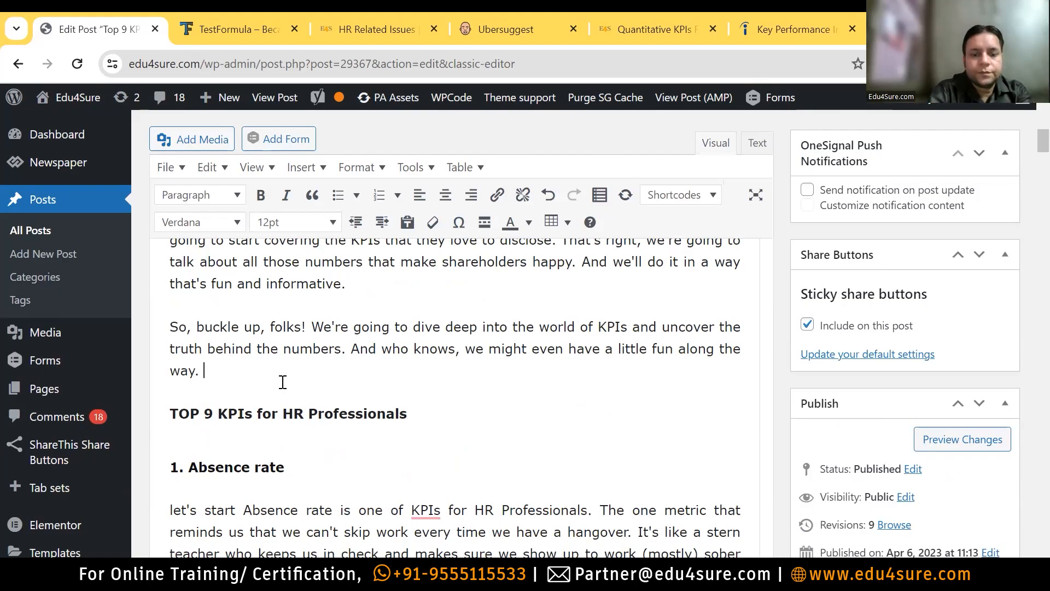
Begin a new sentence at the end of that paragraph with "After researching"
{"action": "type", "text": " After "}
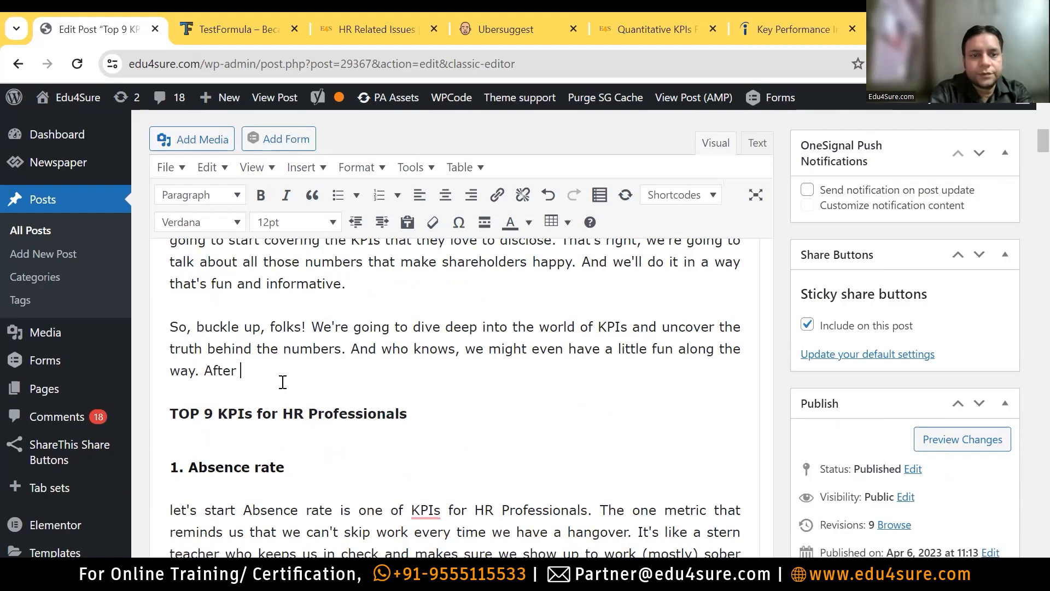
{"action": "type", "text": "researchug"}
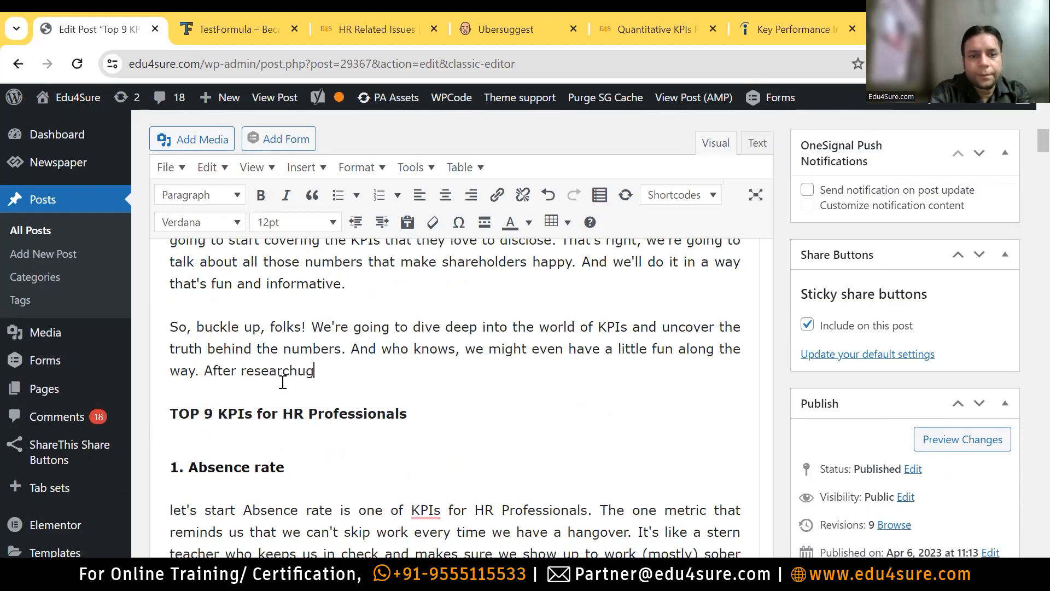
{"action": "key", "text": "BackSpace"}
{"action": "key", "text": "BackSpace"}
{"action": "type", "text": "ing "}
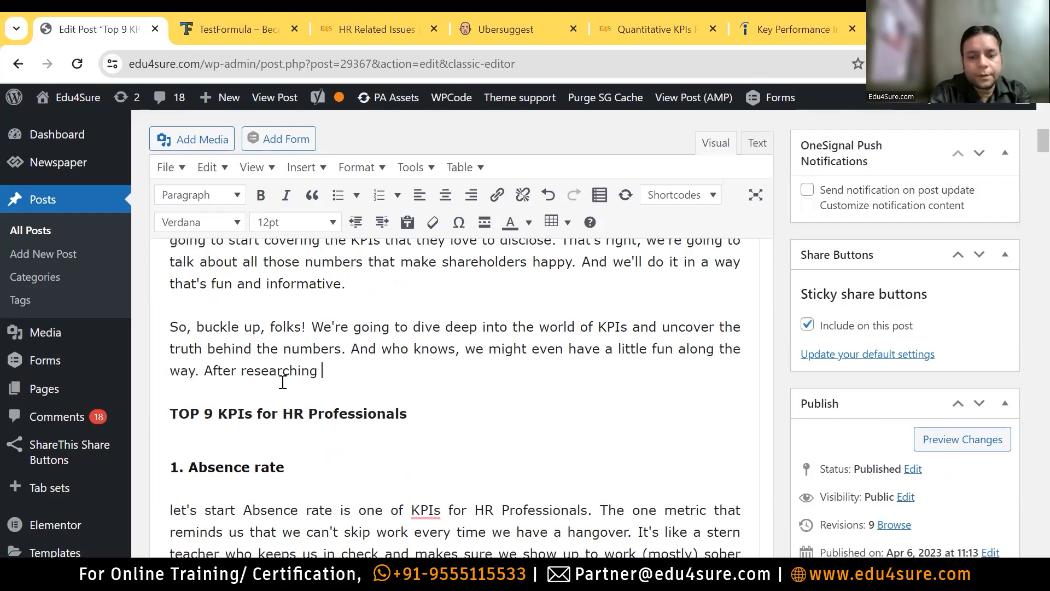
{"action": "type", "text": "bene"}
{"action": "type", "text": "fits o"}
{"action": "key", "text": "BackSpace"}
{"action": "type", "text": "it"}
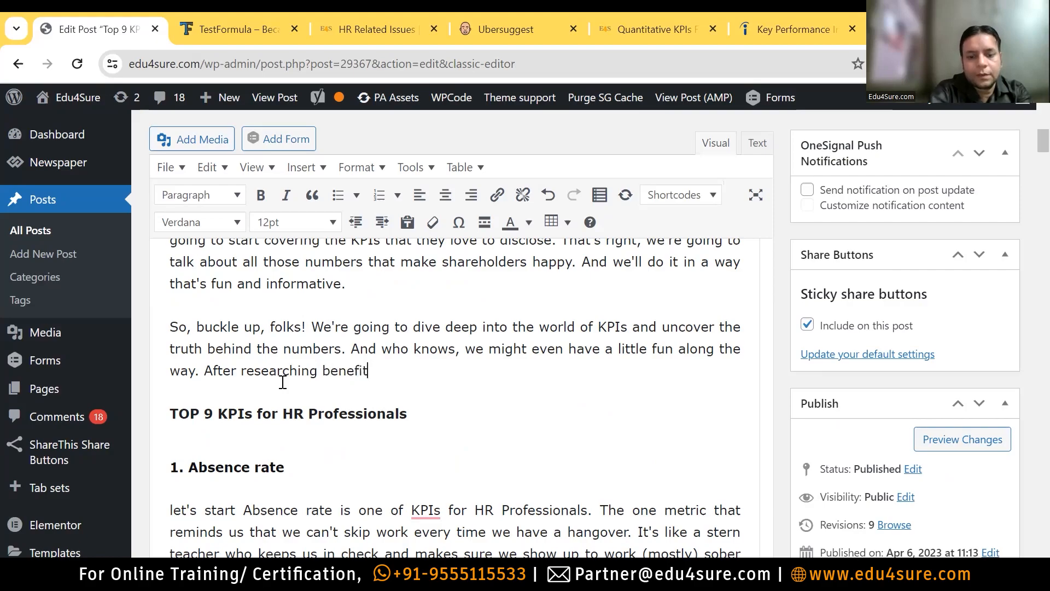
{"action": "type", "text": "s of KPI"}
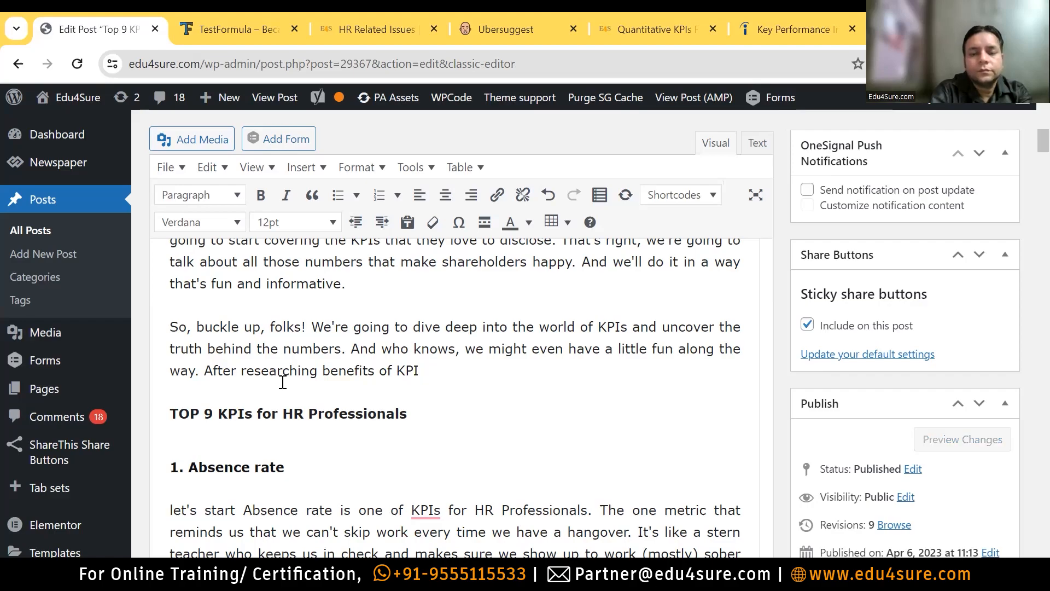
{"action": "key", "text": "BackSpace"}
{"action": "key", "text": "BackSpace"}
{"action": "key", "text": "BackSpace"}
{"action": "key", "text": "BackSpace"}
{"action": "key", "text": "BackSpace"}
{"action": "key", "text": "BackSpace"}
{"action": "key", "text": "BackSpace"}
{"action": "key", "text": "BackSpace"}
{"action": "key", "text": "BackSpace"}
{"action": "key", "text": "BackSpace"}
{"action": "key", "text": "BackSpace"}
{"action": "key", "text": "BackSpace"}
{"action": "key", "text": "BackSpace"}
{"action": "key", "text": "BackSpace"}
{"action": "key", "text": "BackSpace"}
{"action": "key", "text": "BackSpace"}
{"action": "key", "text": "BackSpace"}
{"action": "key", "text": "BackSpace"}
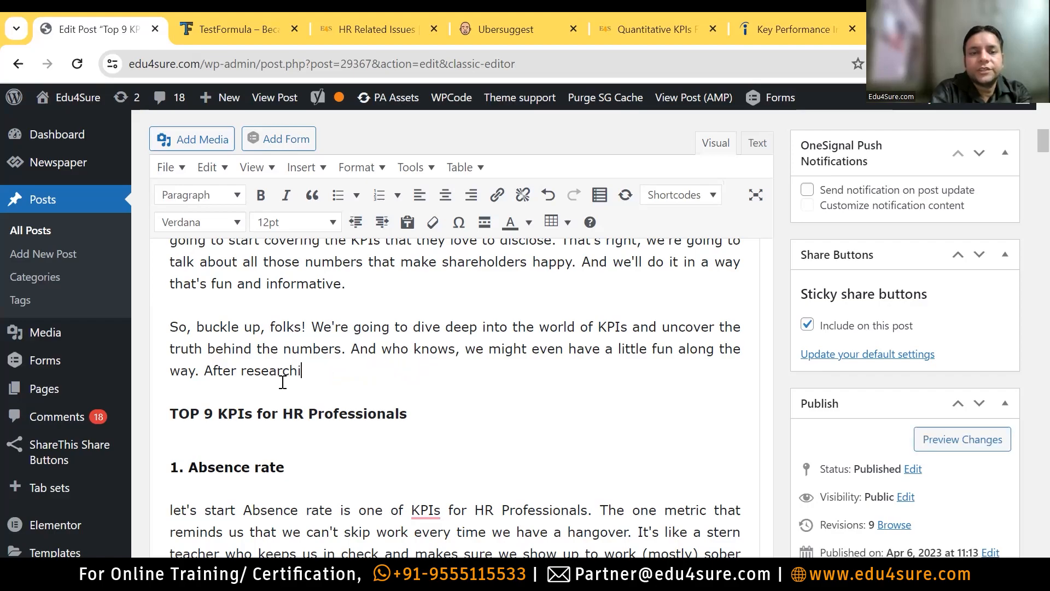
Complete the new sentence with "a lot on other sites, we have come across Top 9 KPIs for HR Professionals."
{"action": "type", "text": "ng a lo"}
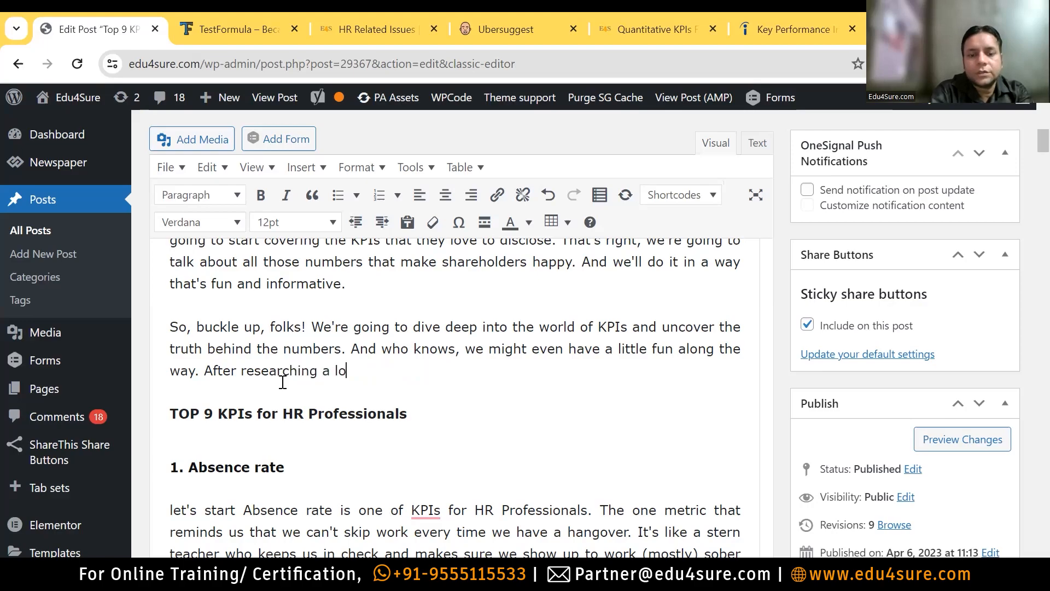
{"action": "type", "text": "t on other"}
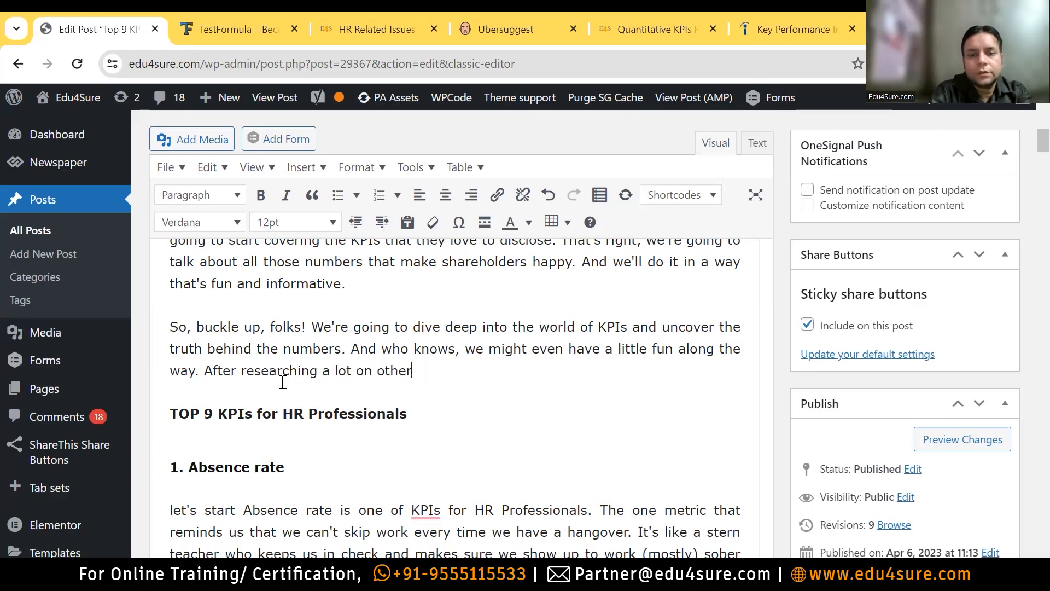
{"action": "type", "text": " sites"}
{"action": "key", "text": "BackSpace"}
{"action": "type", "text": "es"}
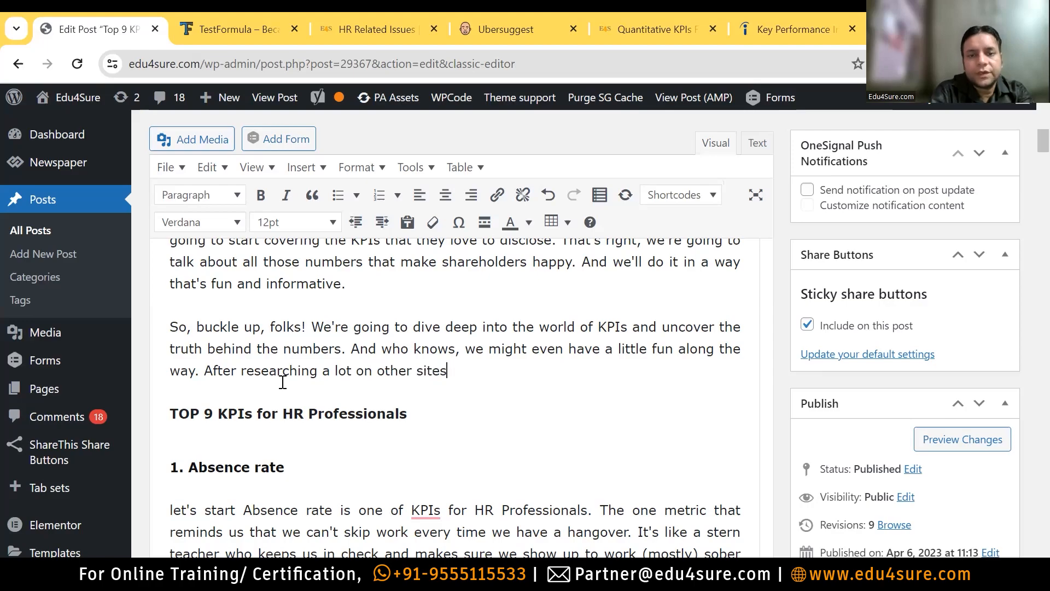
{"action": "type", "text": ", we have come across "}
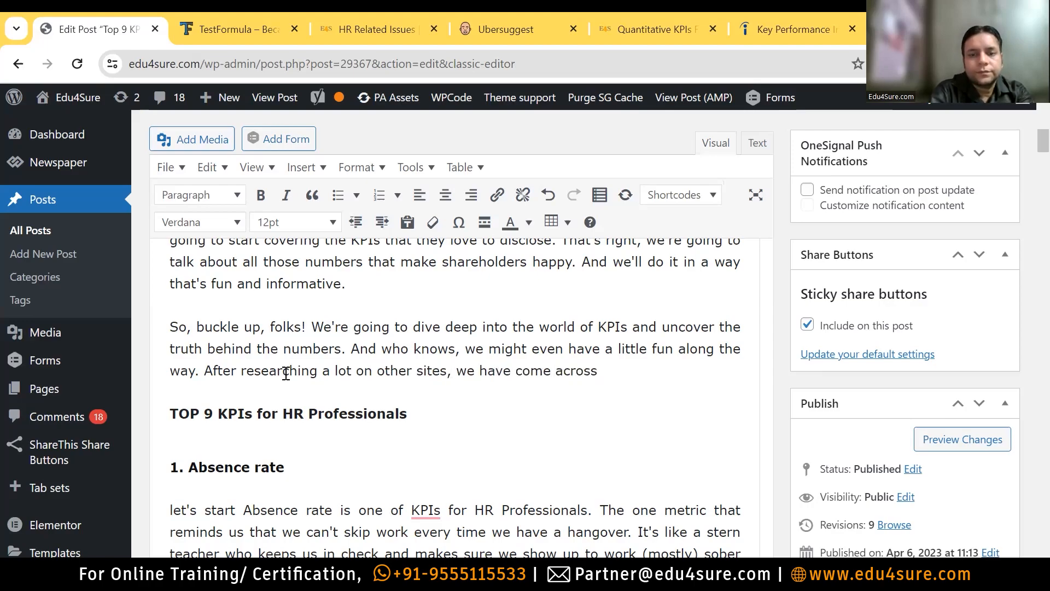
{"action": "type", "text": "T"}
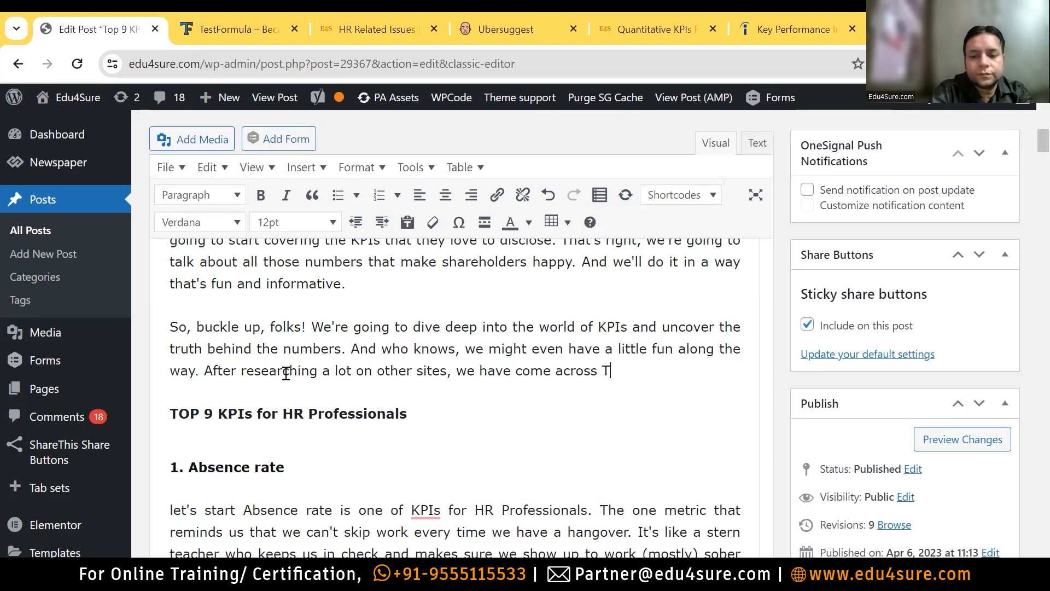
{"action": "type", "text": "op 9 KPO"}
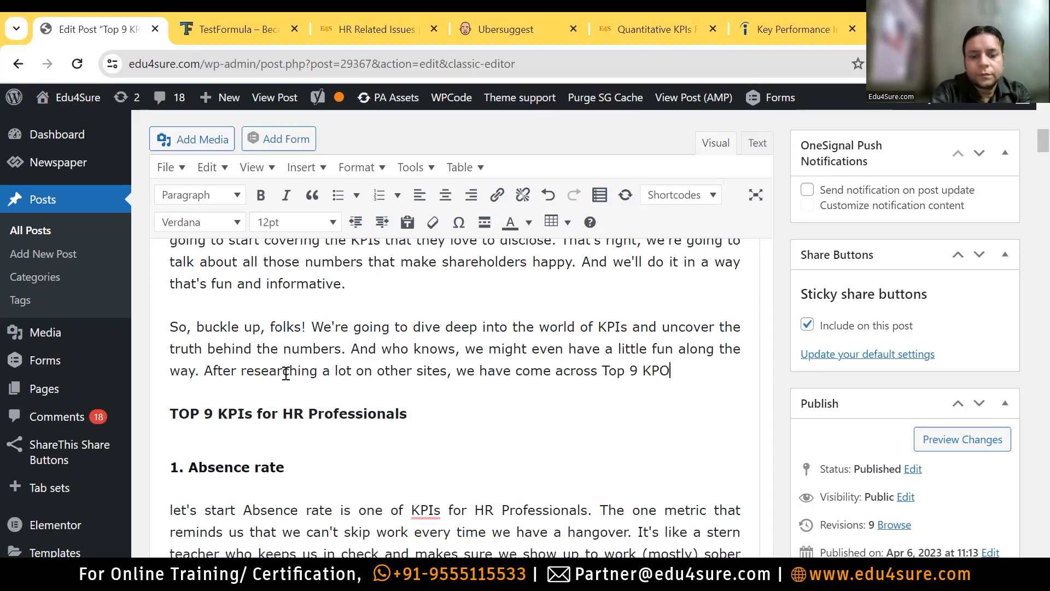
{"action": "key", "text": "BackSpace"}
{"action": "type", "text": "Is for Hr"}
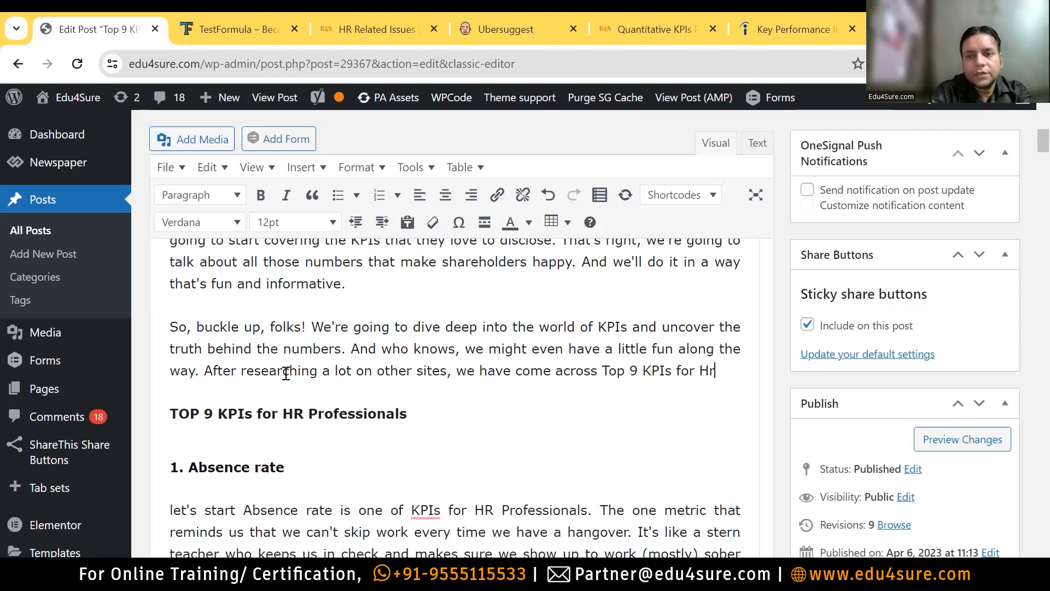
{"action": "key", "text": "BackSpace"}
{"action": "type", "text": "R "}
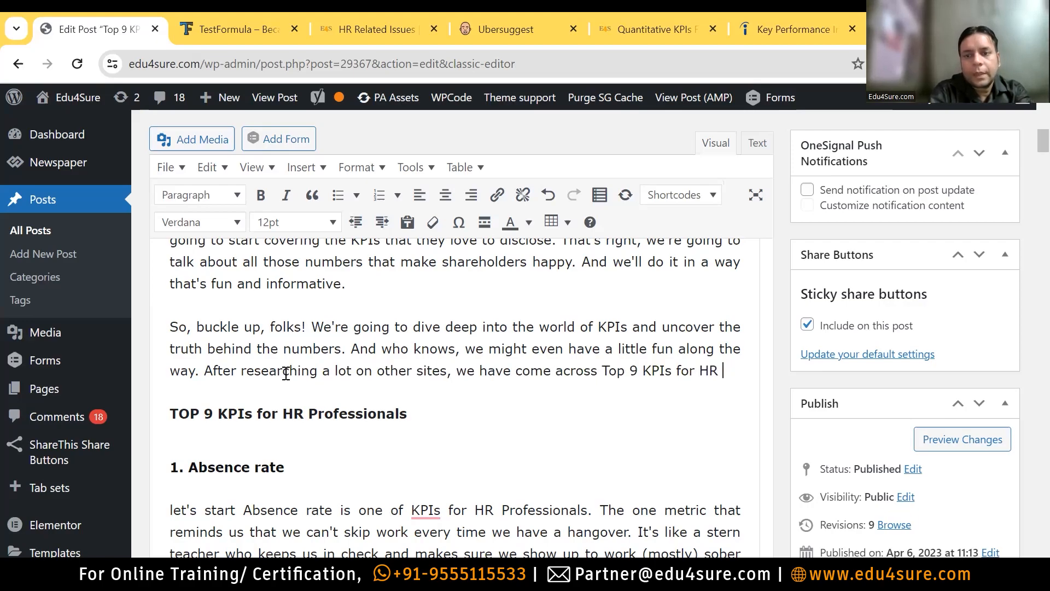
{"action": "type", "text": "Profession"}
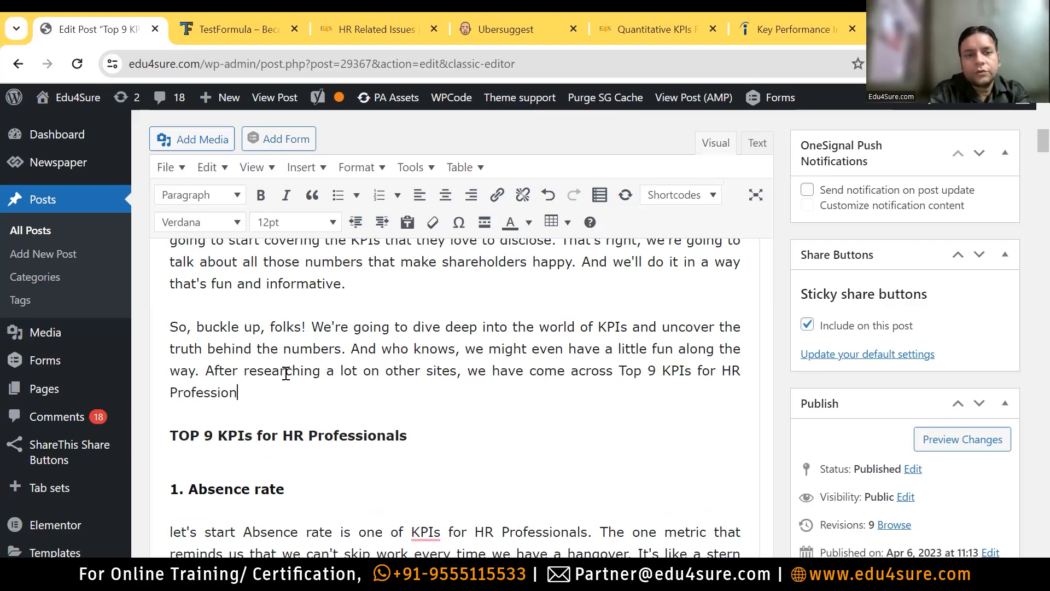
{"action": "type", "text": "a"}
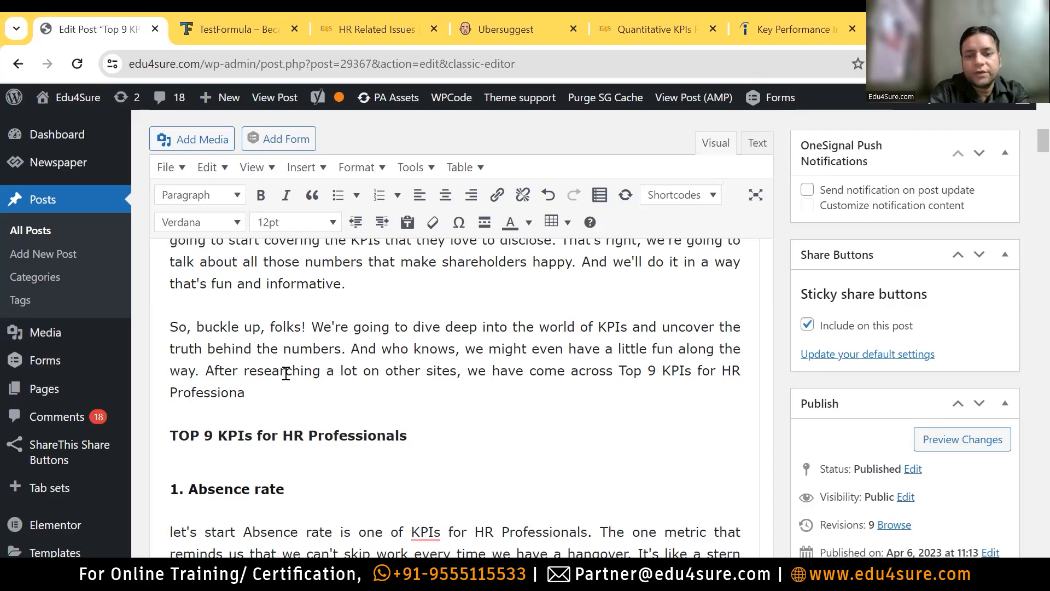
{"action": "type", "text": ";s.ls."}
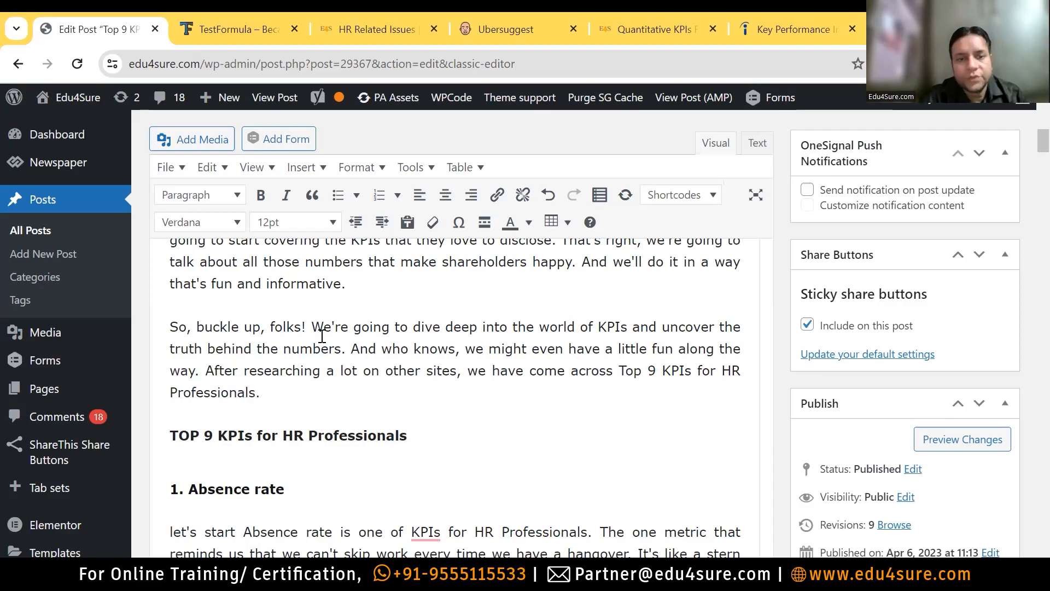
Link the phrase "researching a lot on other sites" to the copied Indeed article address, opening in a new tab, and update the post
{"action": "left_click_drag", "start_coordinate": [244, 370], "coordinate": [459, 374]}
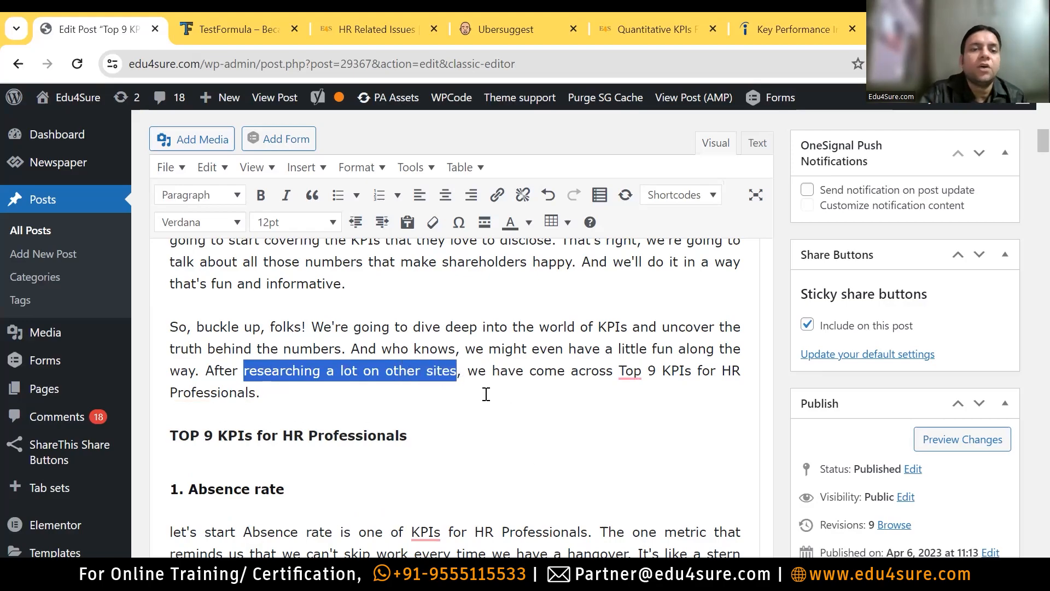
{"action": "left_click", "coordinate": [497, 195]}
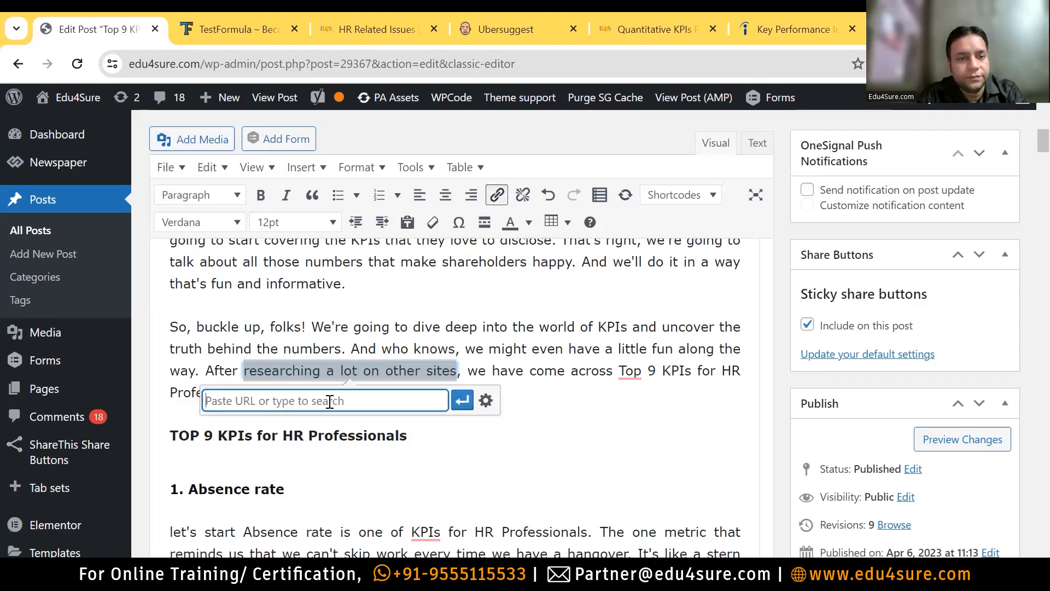
{"action": "key", "text": "ctrl+v"}
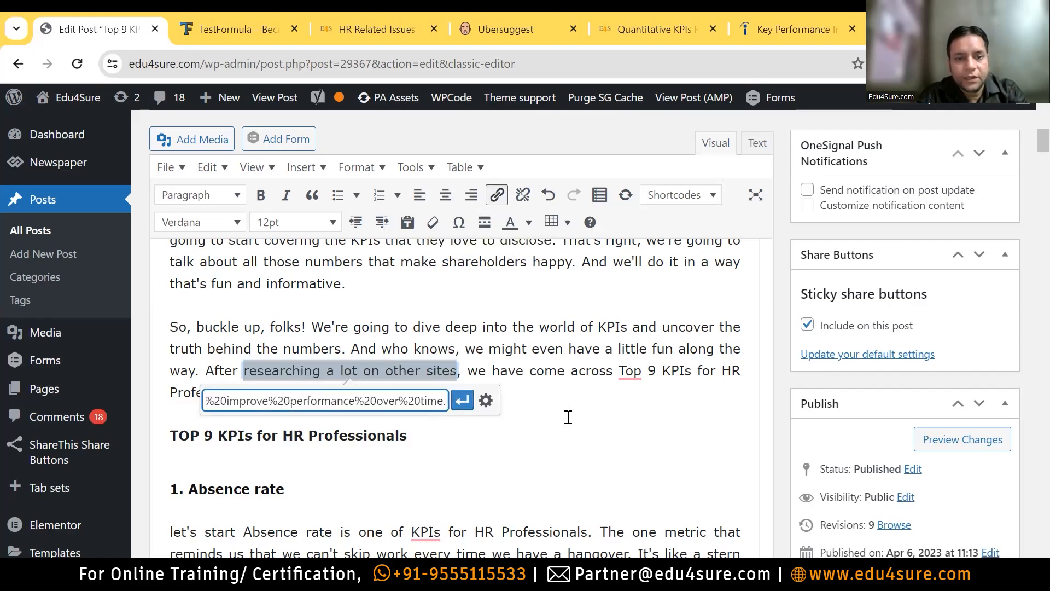
{"action": "left_click", "coordinate": [486, 401]}
{"action": "left_click", "coordinate": [436, 225]}
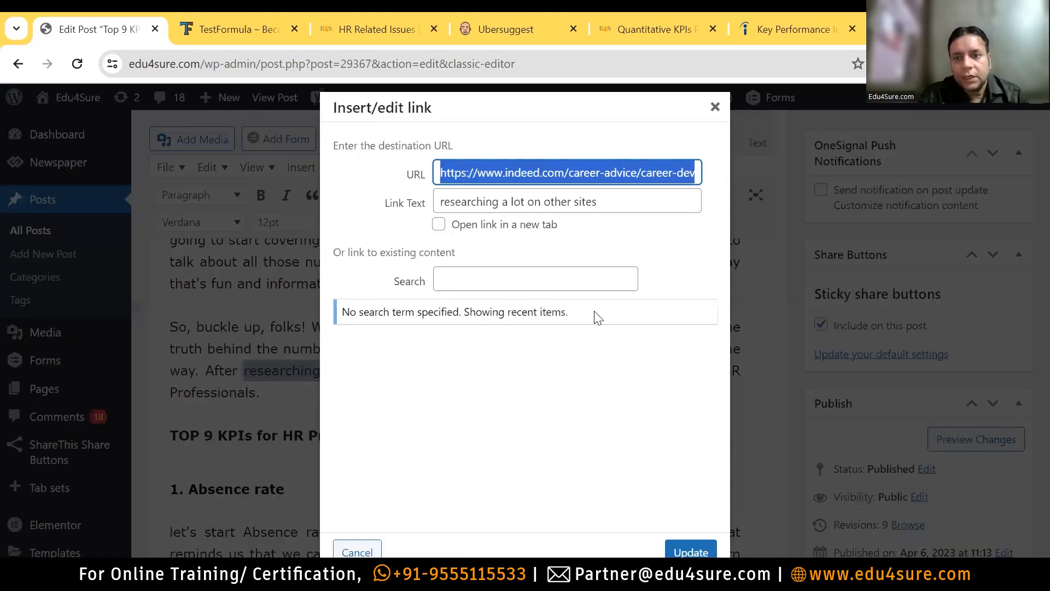
{"action": "left_click_drag", "start_coordinate": [694, 376], "coordinate": [696, 487]}
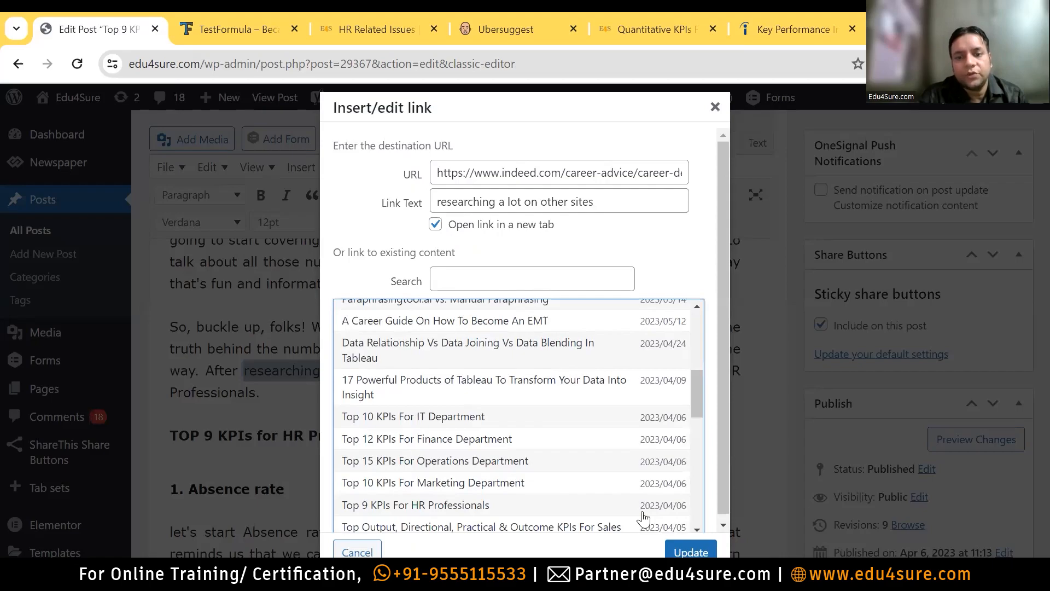
{"action": "scroll", "coordinate": [643, 517], "scroll_direction": "down", "scroll_amount": 1}
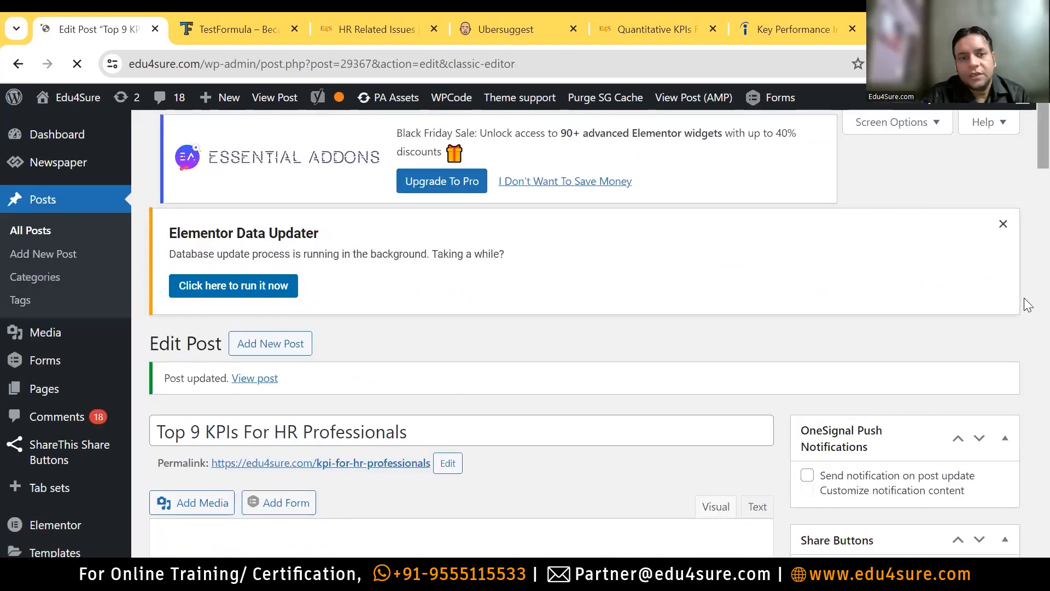
Check the updated post's SEO analysis rating for the keyphrase "KPIs For HR Professionals"
{"action": "scroll", "coordinate": [1024, 300], "scroll_direction": "down", "scroll_amount": 15}
{"action": "scroll", "coordinate": [1026, 383], "scroll_direction": "up", "scroll_amount": 12}
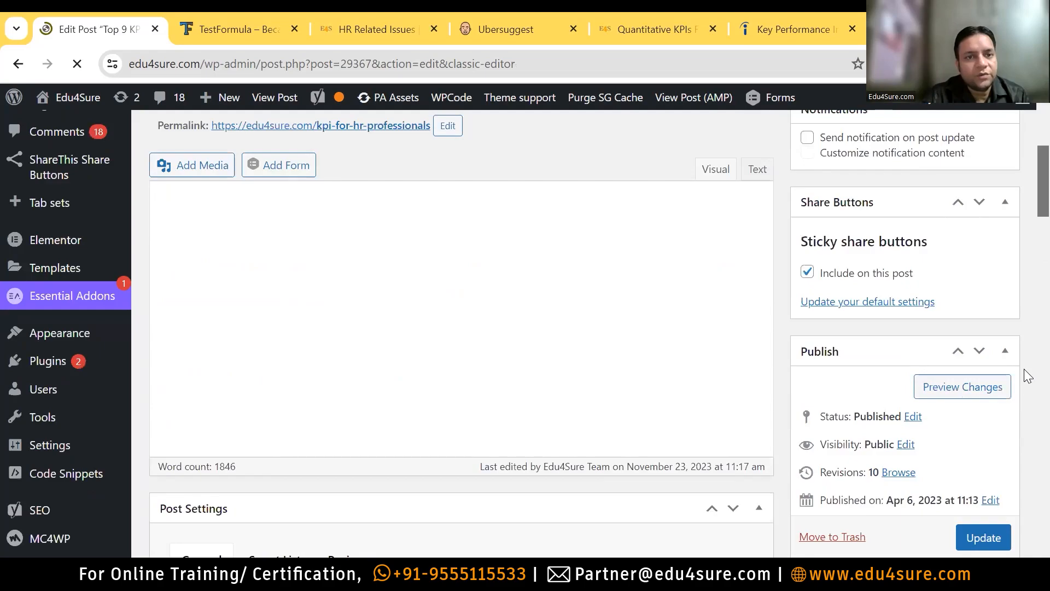
{"action": "scroll", "coordinate": [1028, 388], "scroll_direction": "down", "scroll_amount": 2}
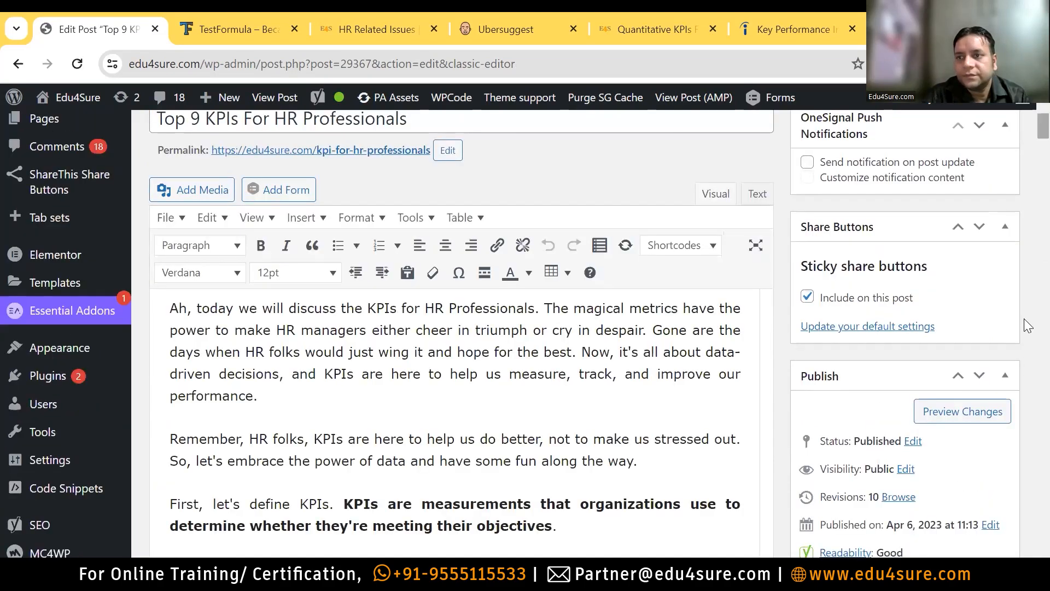
{"action": "scroll", "coordinate": [1024, 436], "scroll_direction": "down", "scroll_amount": 10}
{"action": "scroll", "coordinate": [1024, 437], "scroll_direction": "down", "scroll_amount": 10}
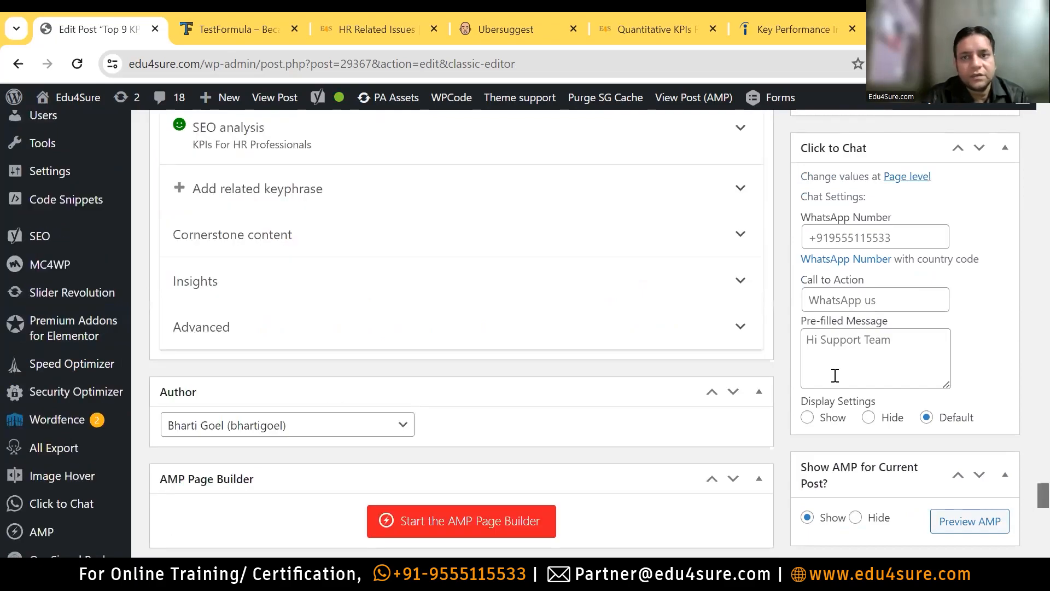
Expand the post's SEO analysis and examine the listed problems and improvements, including the keyphrase-in-title result
{"action": "scroll", "coordinate": [708, 191], "scroll_direction": "up", "scroll_amount": 1}
{"action": "left_click", "coordinate": [707, 191]}
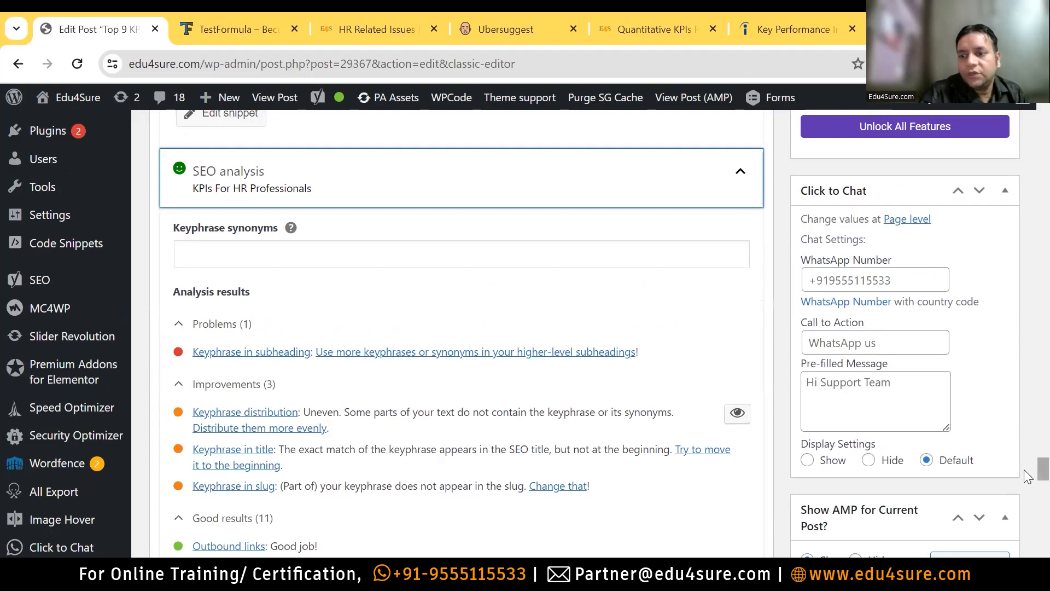
{"action": "scroll", "coordinate": [1028, 475], "scroll_direction": "up", "scroll_amount": 7}
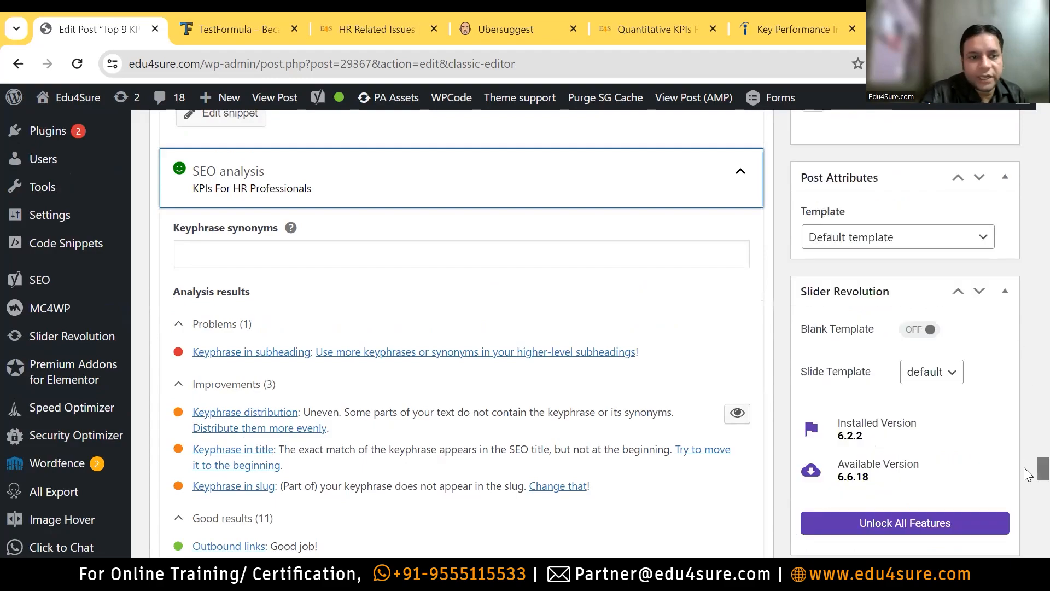
{"action": "scroll", "coordinate": [1028, 475], "scroll_direction": "down", "scroll_amount": 1}
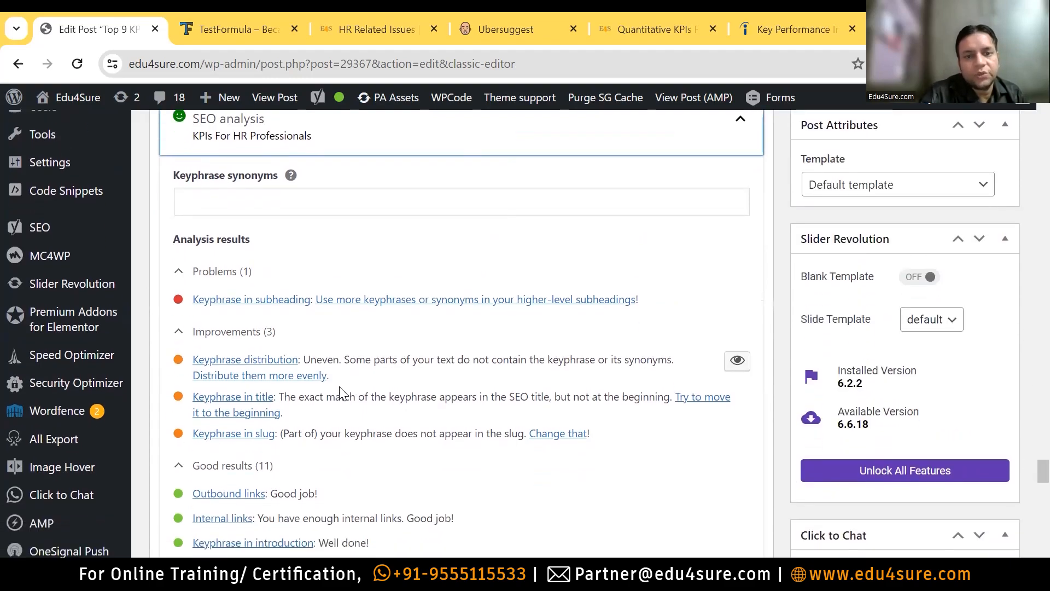
{"action": "left_click_drag", "start_coordinate": [309, 396], "coordinate": [433, 392]}
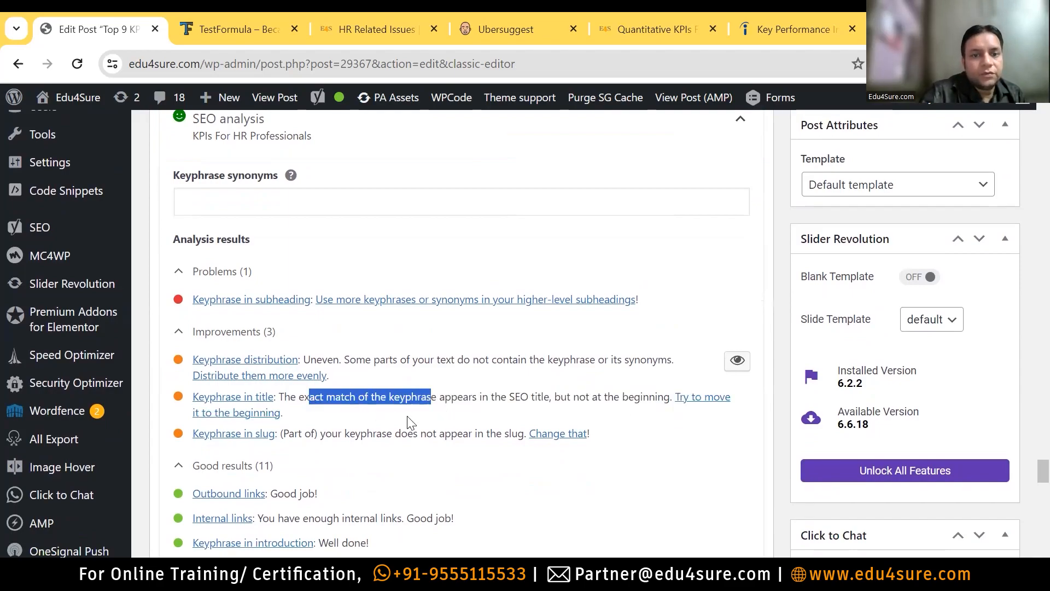
{"action": "left_click", "coordinate": [596, 400]}
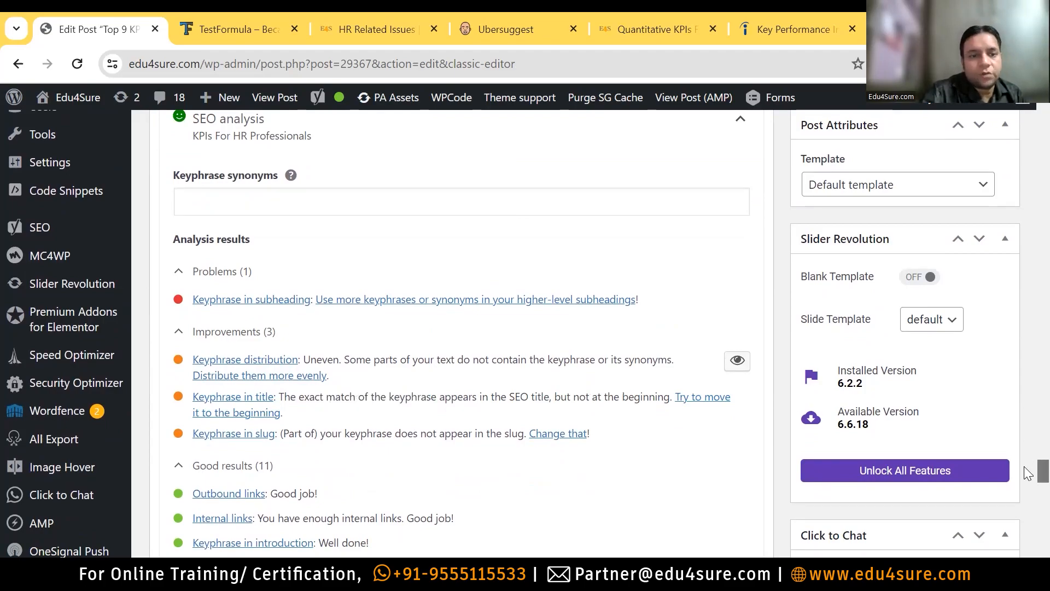
{"action": "scroll", "coordinate": [1029, 475], "scroll_direction": "down", "scroll_amount": 1}
{"action": "scroll", "coordinate": [1028, 475], "scroll_direction": "down", "scroll_amount": 1}
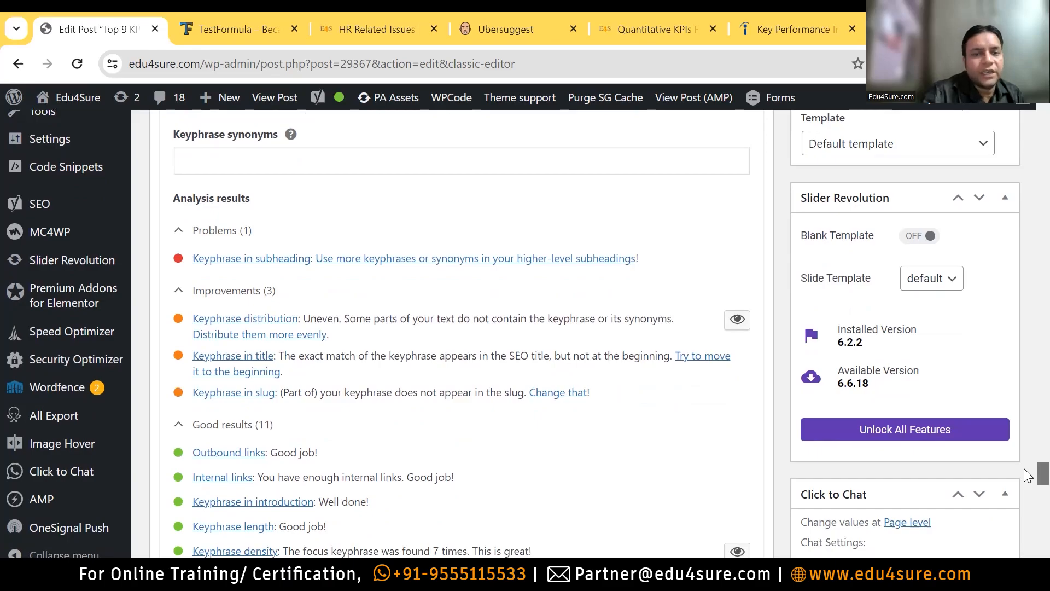
{"action": "scroll", "coordinate": [1028, 475], "scroll_direction": "up", "scroll_amount": 2}
{"action": "scroll", "coordinate": [1028, 472], "scroll_direction": "down", "scroll_amount": 3}
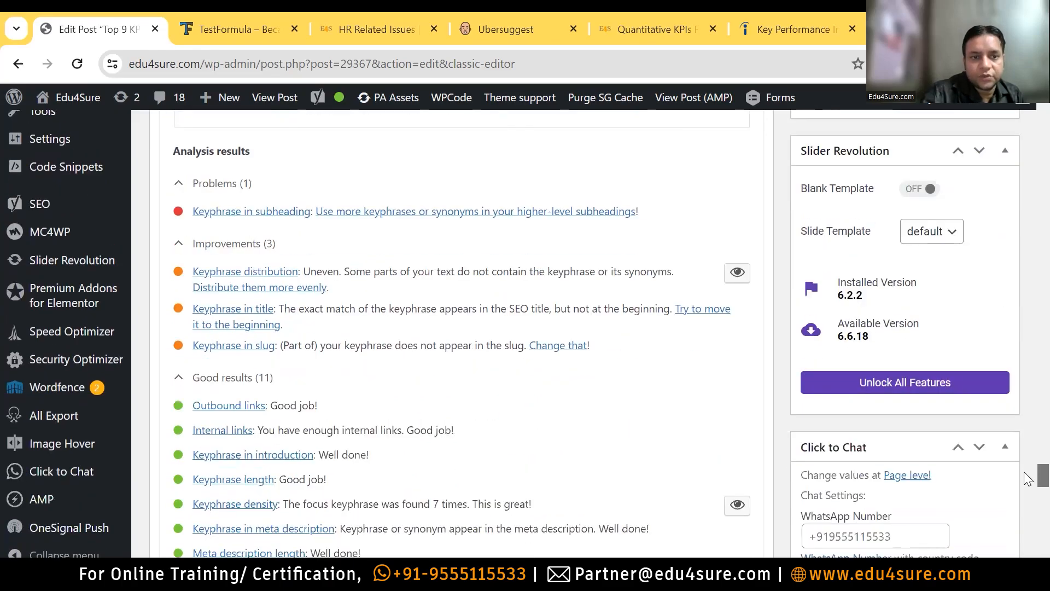
{"action": "scroll", "coordinate": [1028, 465], "scroll_direction": "up", "scroll_amount": 8}
{"action": "scroll", "coordinate": [1028, 453], "scroll_direction": "up", "scroll_amount": 6}
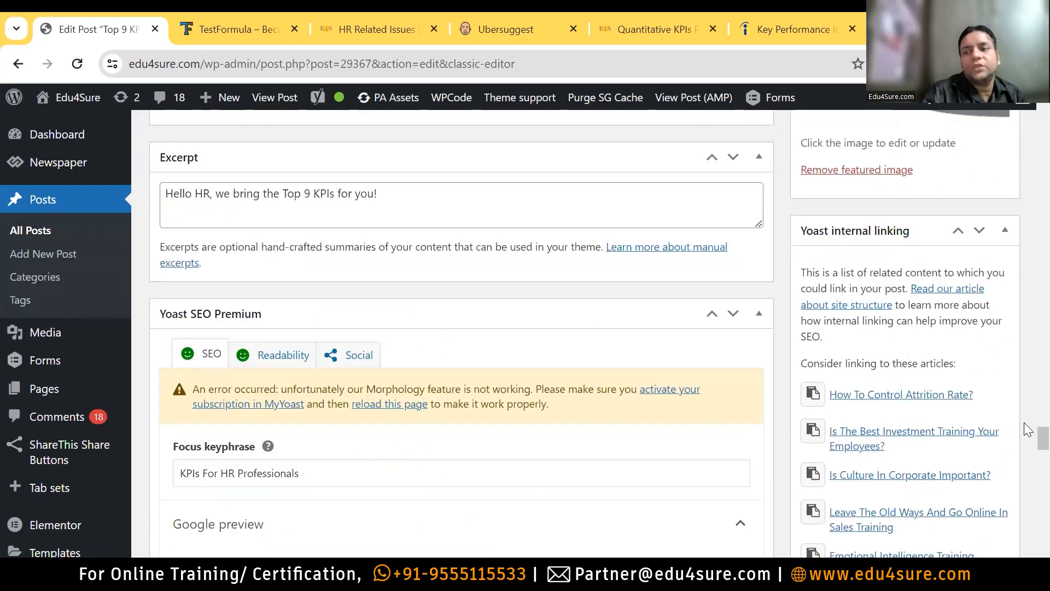
Examine the good results of the SEO analysis, focusing on text length and keyphrase density
{"action": "scroll", "coordinate": [1029, 465], "scroll_direction": "down", "scroll_amount": 10}
{"action": "scroll", "coordinate": [1028, 474], "scroll_direction": "down", "scroll_amount": 7}
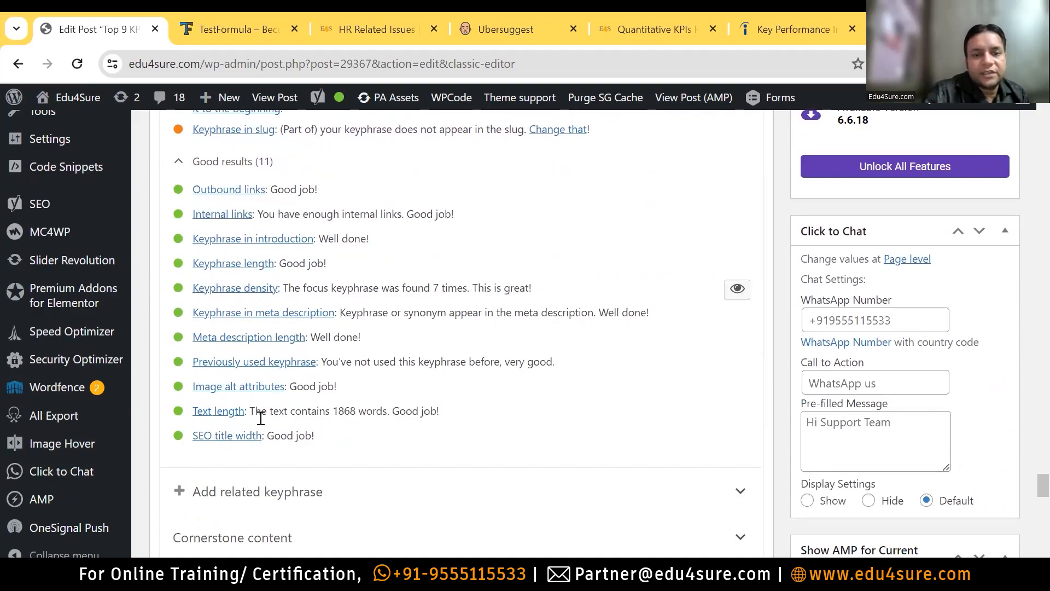
{"action": "left_click_drag", "start_coordinate": [372, 411], "coordinate": [359, 411]}
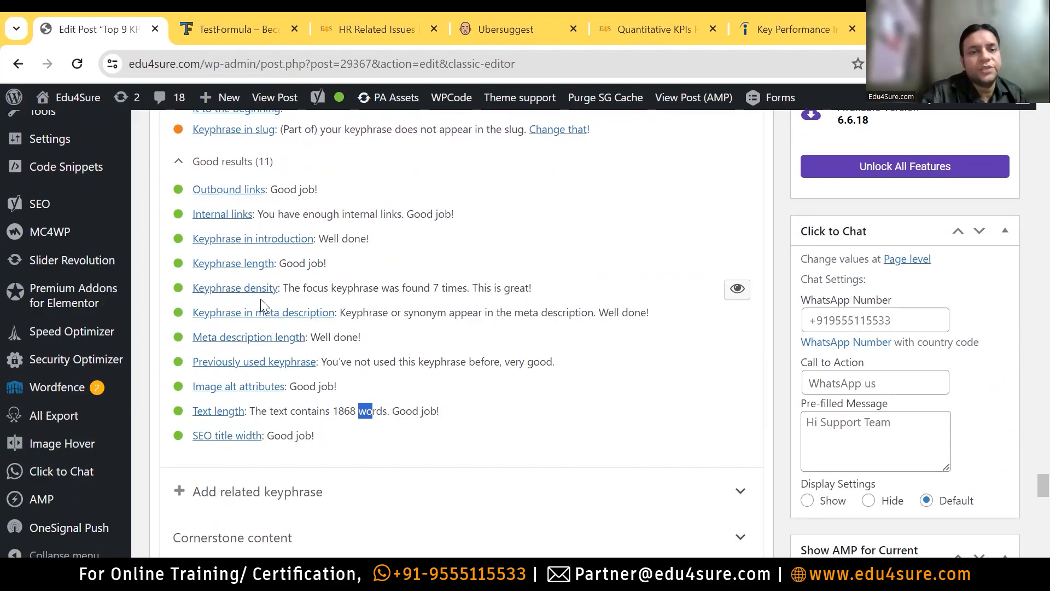
{"action": "left_click_drag", "start_coordinate": [330, 288], "coordinate": [482, 279]}
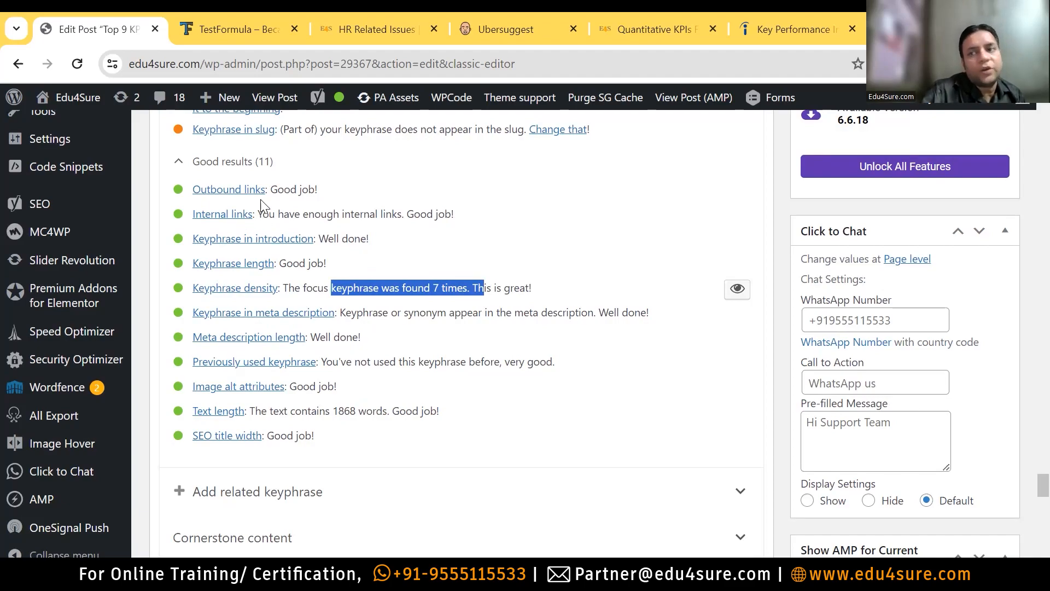
{"action": "scroll", "coordinate": [1027, 427], "scroll_direction": "up", "scroll_amount": 4}
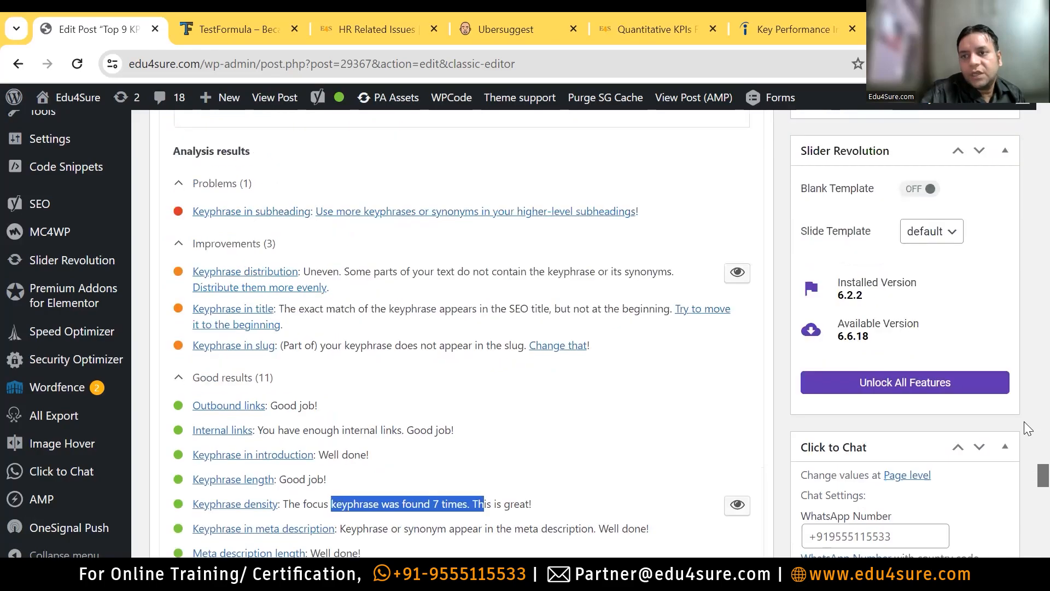
{"action": "scroll", "coordinate": [1026, 427], "scroll_direction": "up", "scroll_amount": 20}
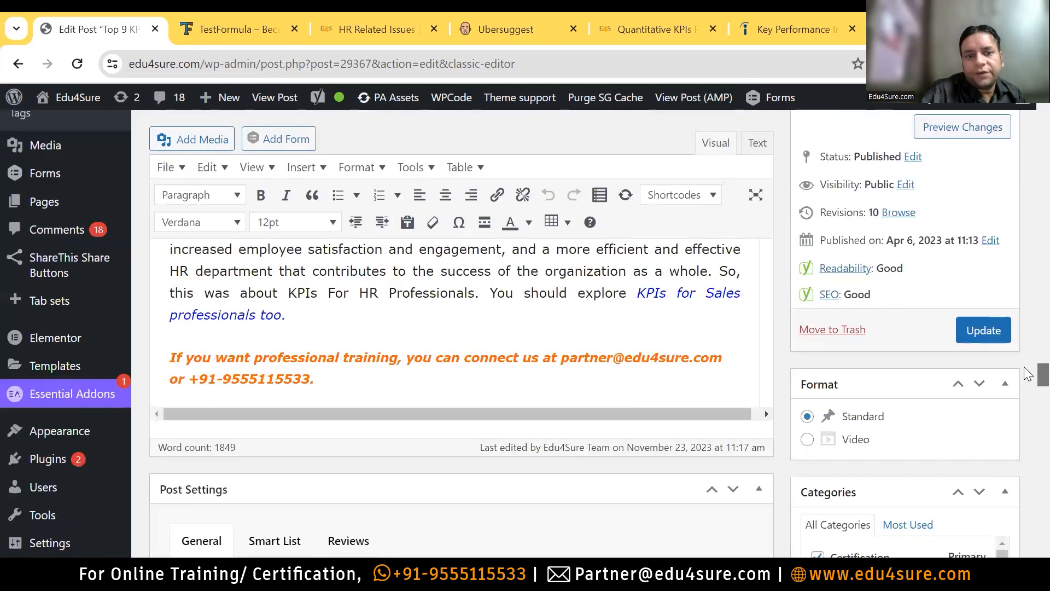
{"action": "left_click_drag", "start_coordinate": [1024, 368], "coordinate": [1025, 470]}
{"action": "scroll", "coordinate": [1027, 421], "scroll_direction": "down", "scroll_amount": 1}
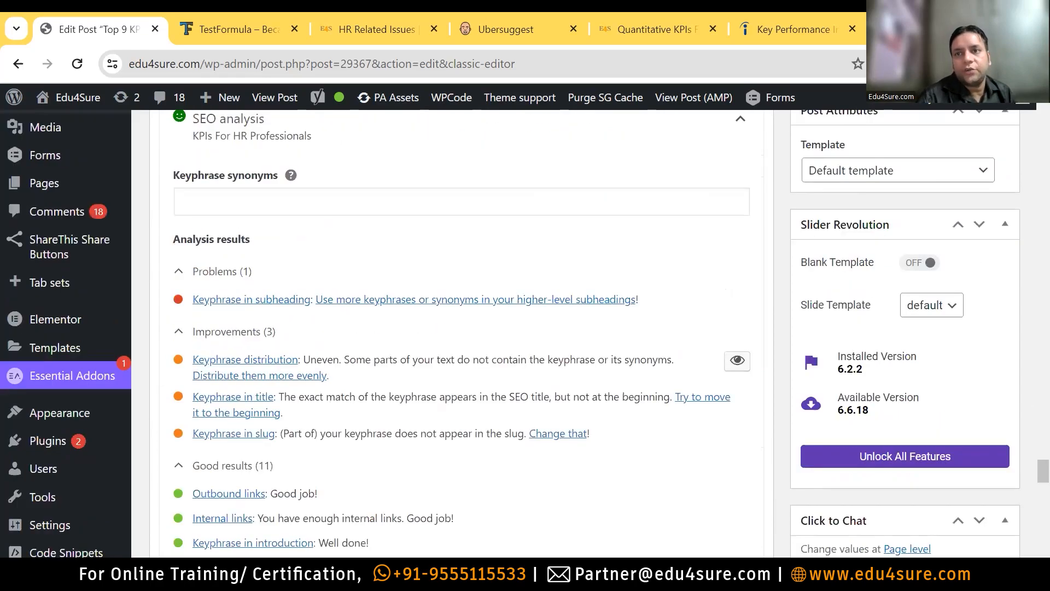
Open a new browser tab
{"action": "key", "text": "ctrl+t"}
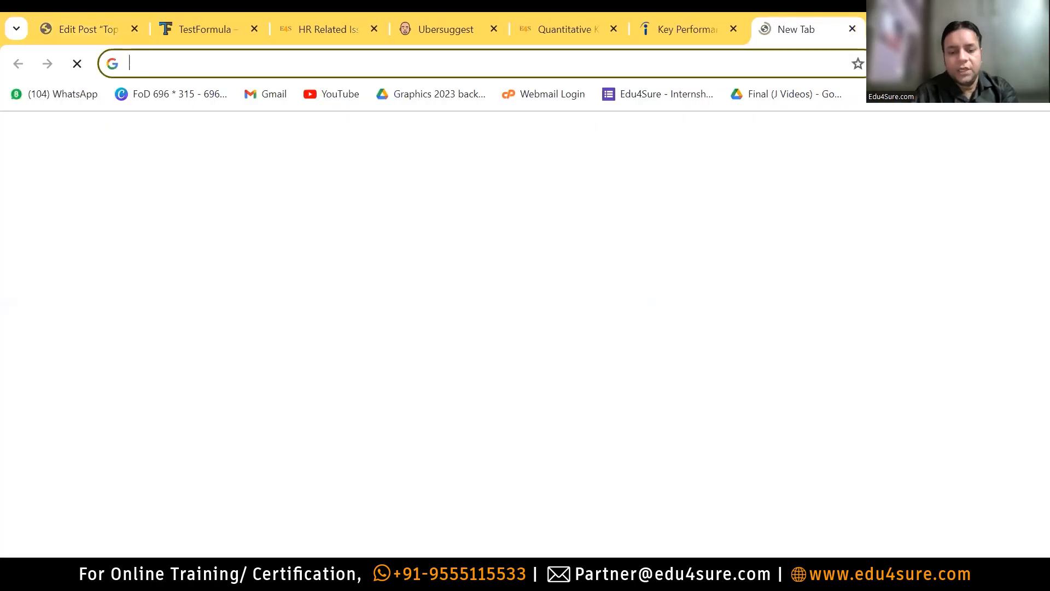
{"action": "type", "text": "College (Pi"}
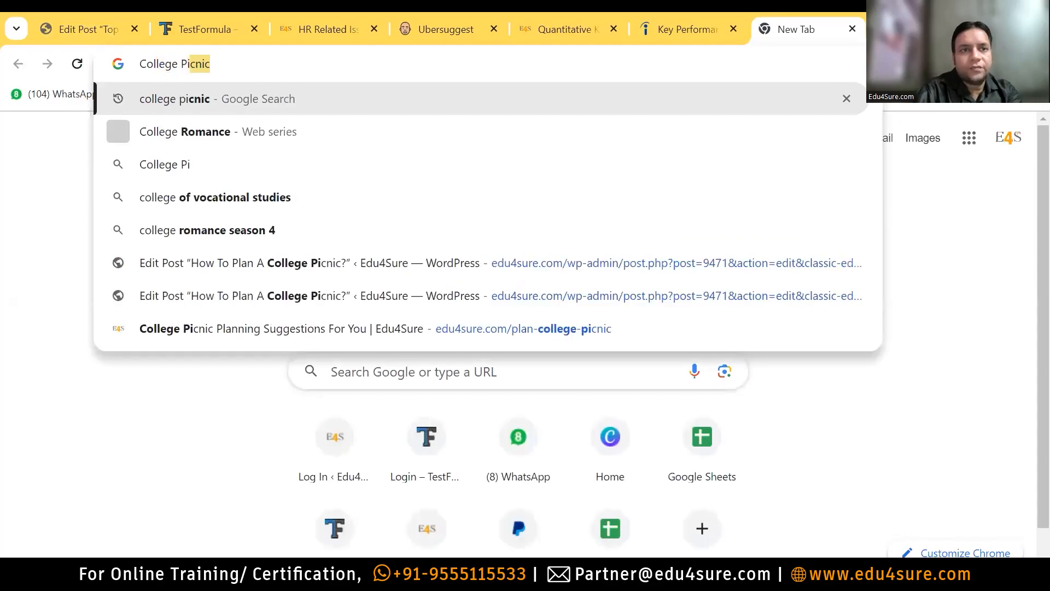
{"action": "key", "text": "BackSpace"}
{"action": "key", "text": "BackSpace"}
{"action": "key", "text": "BackSpace"}
{"action": "key", "text": "BackSpace"}
{"action": "key", "text": "ctrl+BackSpace"}
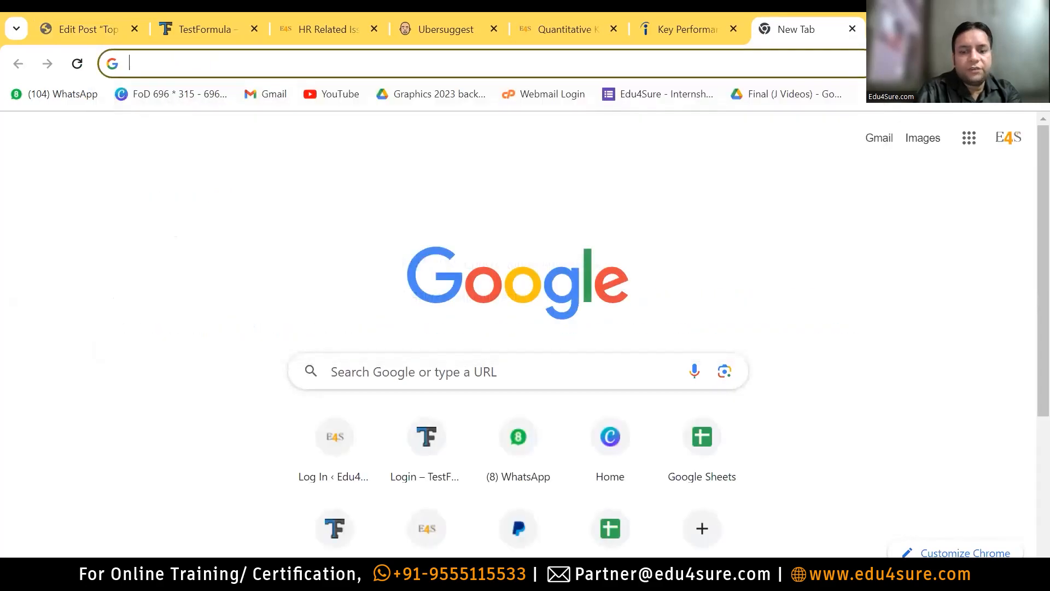
Search Google for "How to plan college Picnic"
{"action": "type", "text": "Howw"}
{"action": "key", "text": "BackSpace"}
{"action": "key", "text": "BackSpace"}
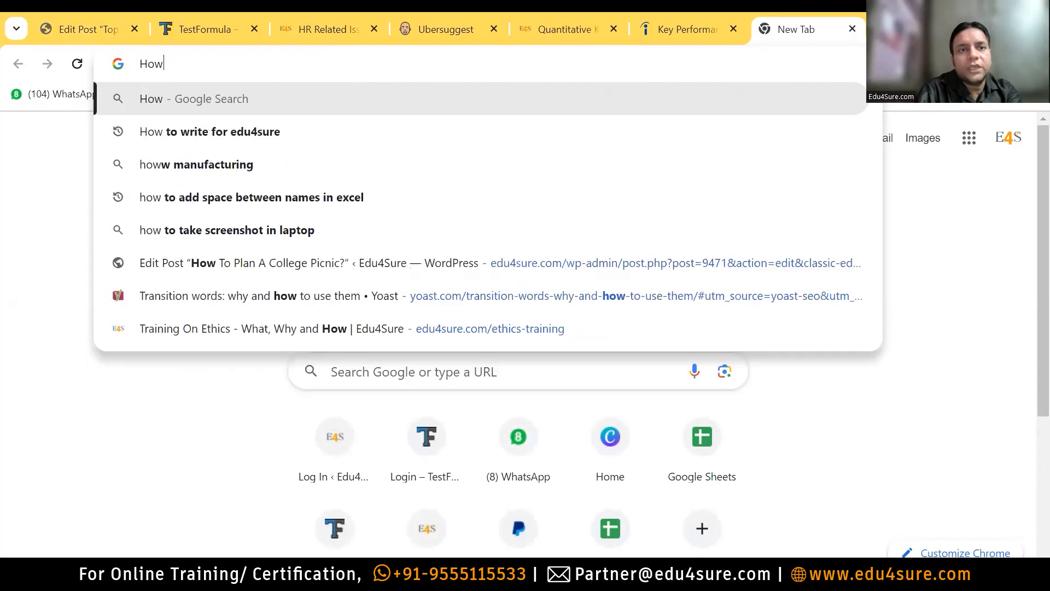
{"action": "type", "text": "to plan"}
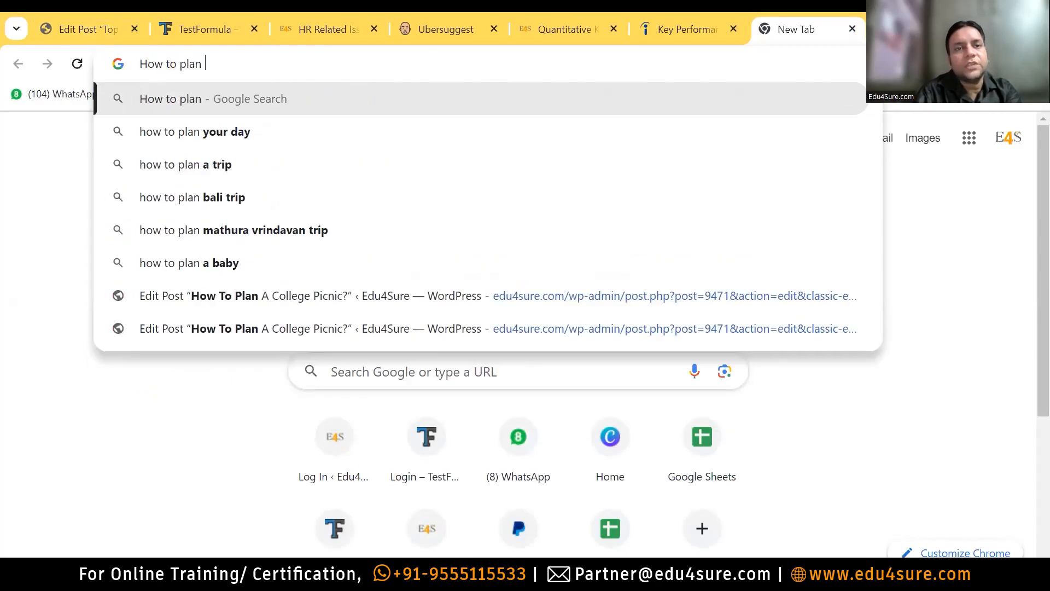
{"action": "type", "text": " c"}
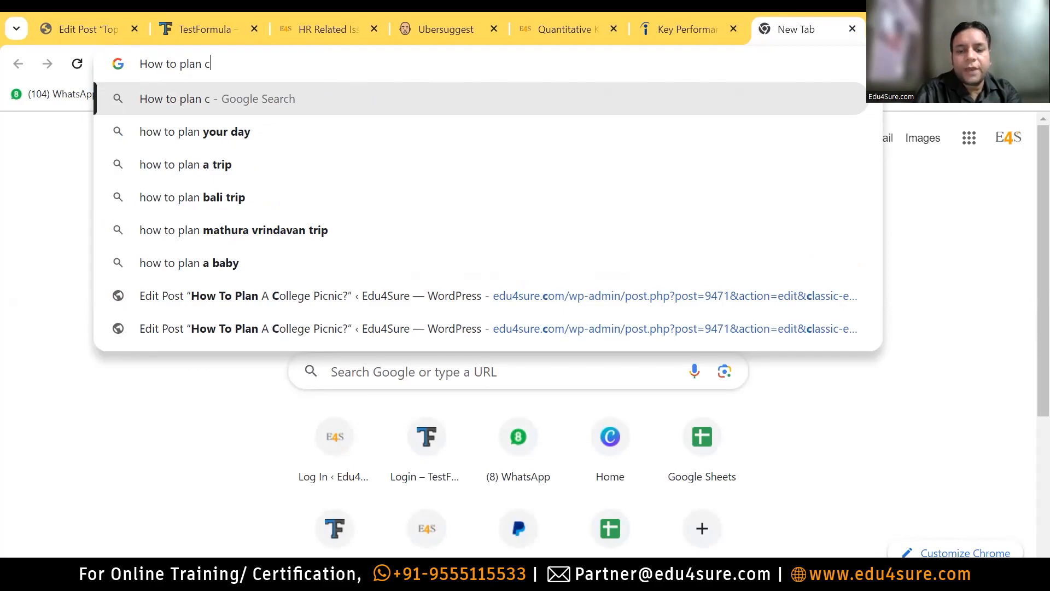
{"action": "type", "text": "ollege Picnic"}
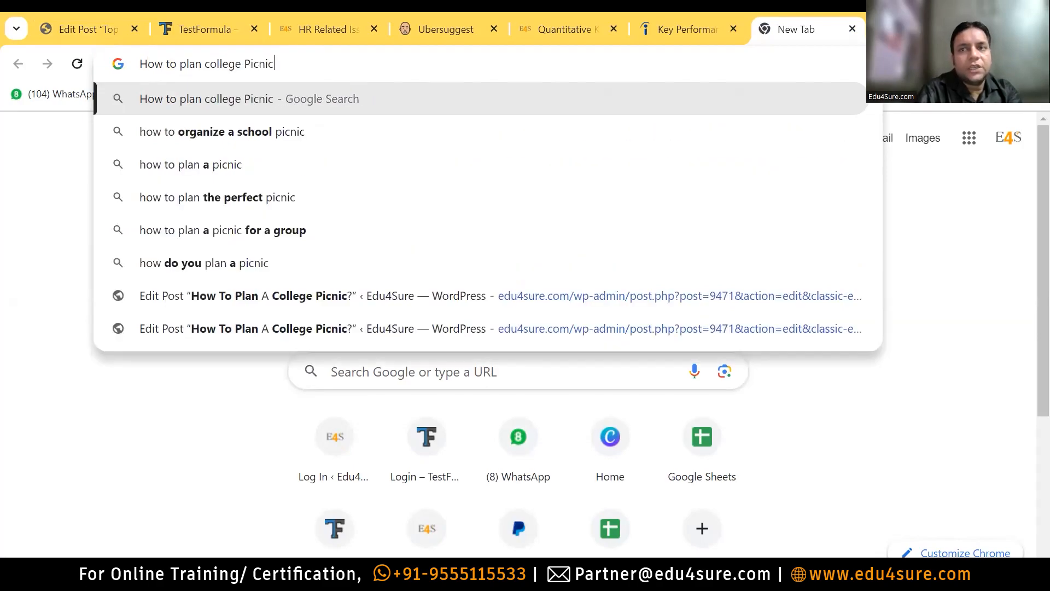
{"action": "key", "text": "Return"}
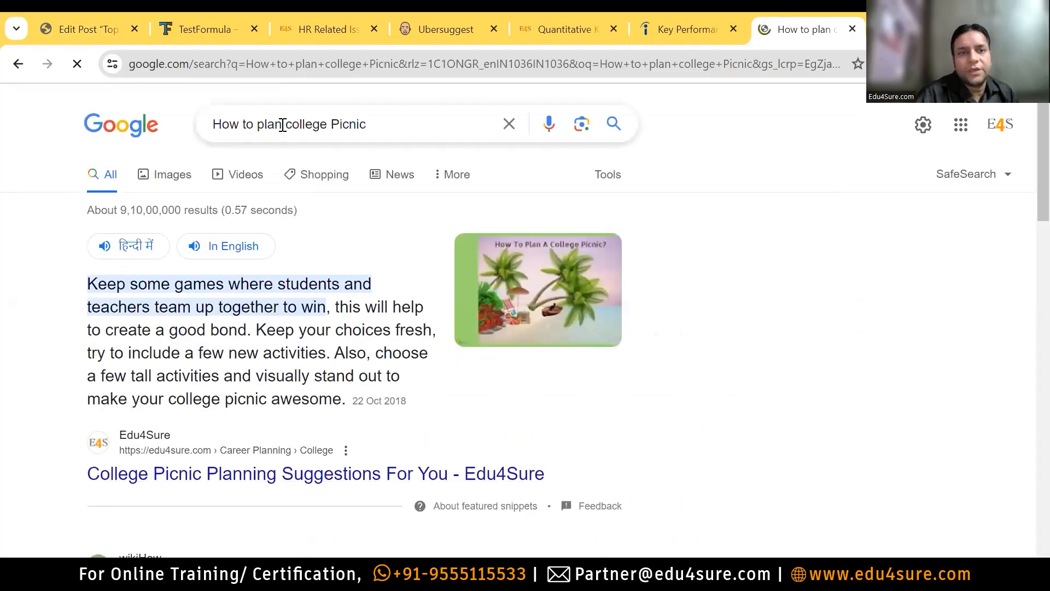
{"action": "left_click_drag", "start_coordinate": [285, 124], "coordinate": [183, 128]}
Open Edu4Sure's "College Picnic Planning Suggestions For You" result and look through the article's sections
{"action": "left_click", "coordinate": [288, 476]}
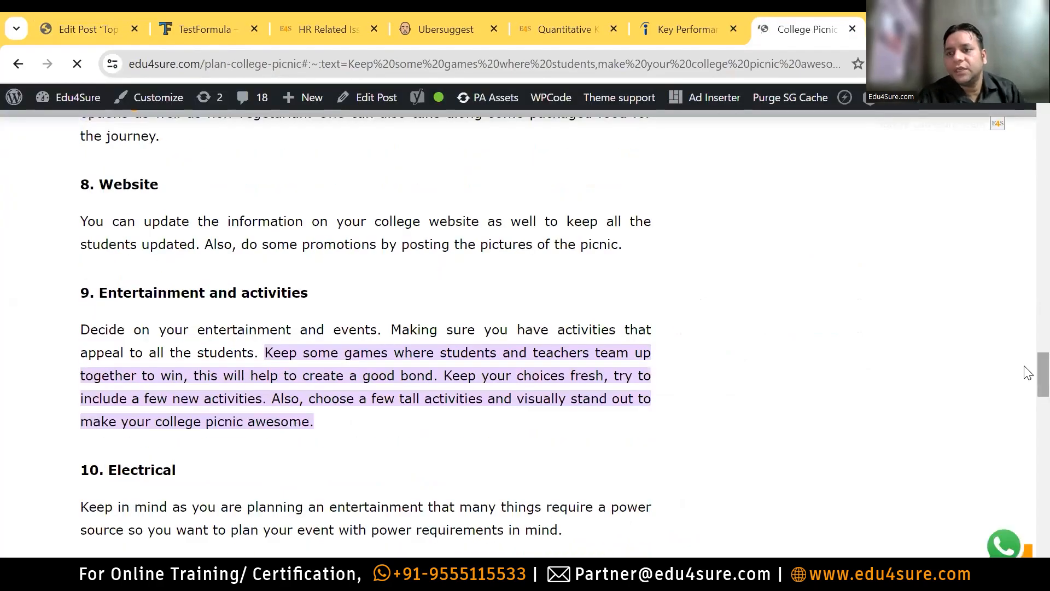
{"action": "scroll", "coordinate": [1027, 376], "scroll_direction": "down", "scroll_amount": 10}
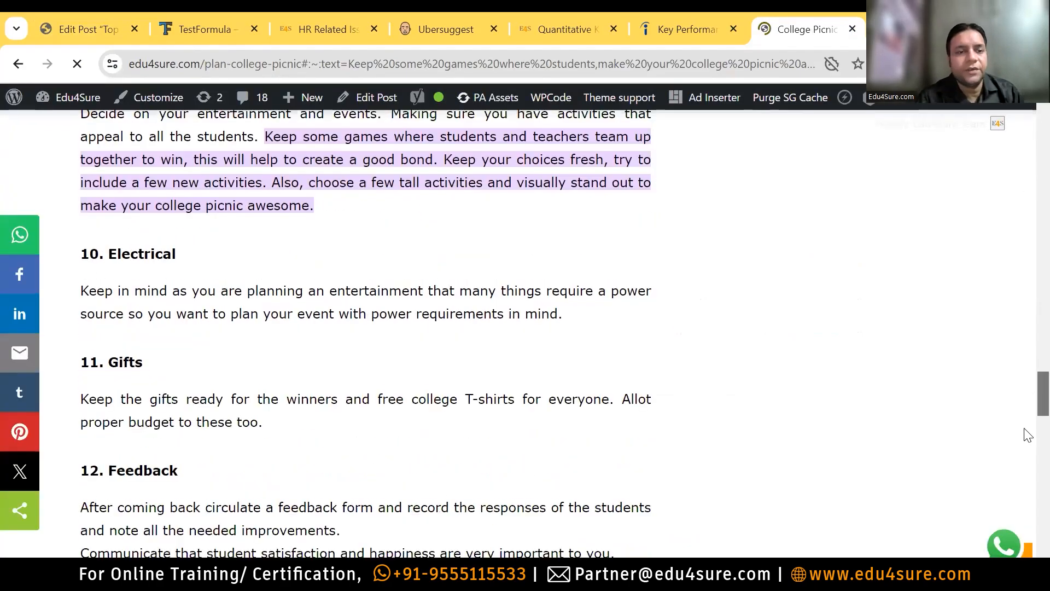
{"action": "scroll", "coordinate": [1027, 246], "scroll_direction": "up", "scroll_amount": 15}
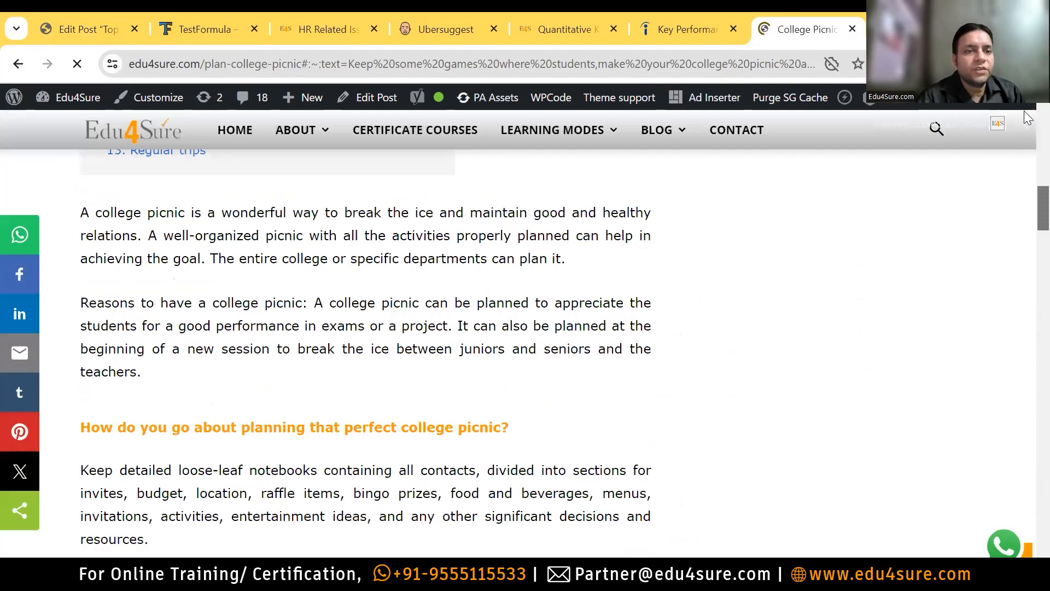
{"action": "scroll", "coordinate": [1027, 169], "scroll_direction": "down", "scroll_amount": 8}
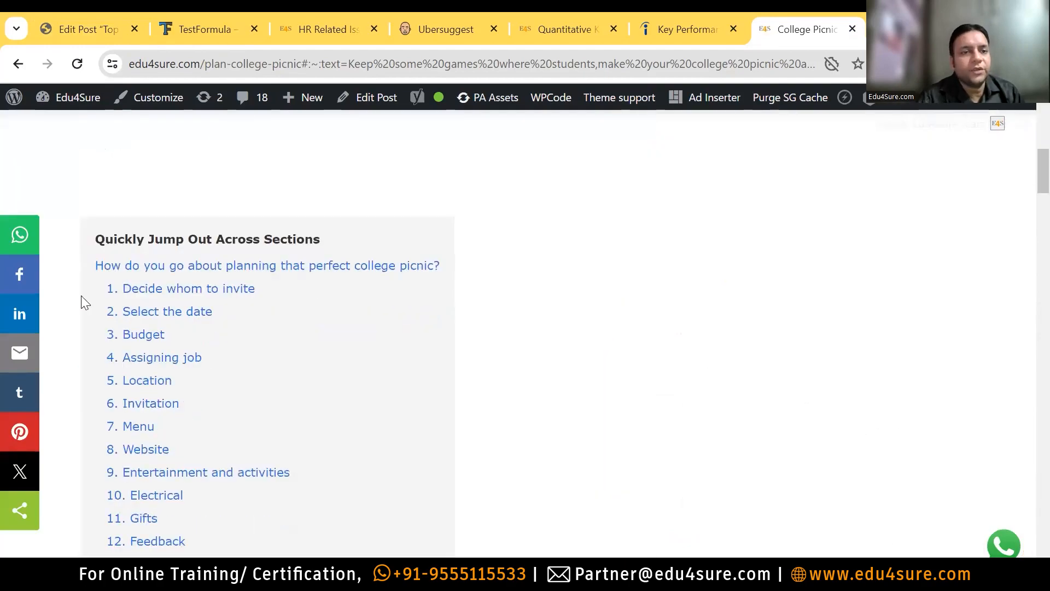
{"action": "scroll", "coordinate": [1027, 186], "scroll_direction": "down", "scroll_amount": 2}
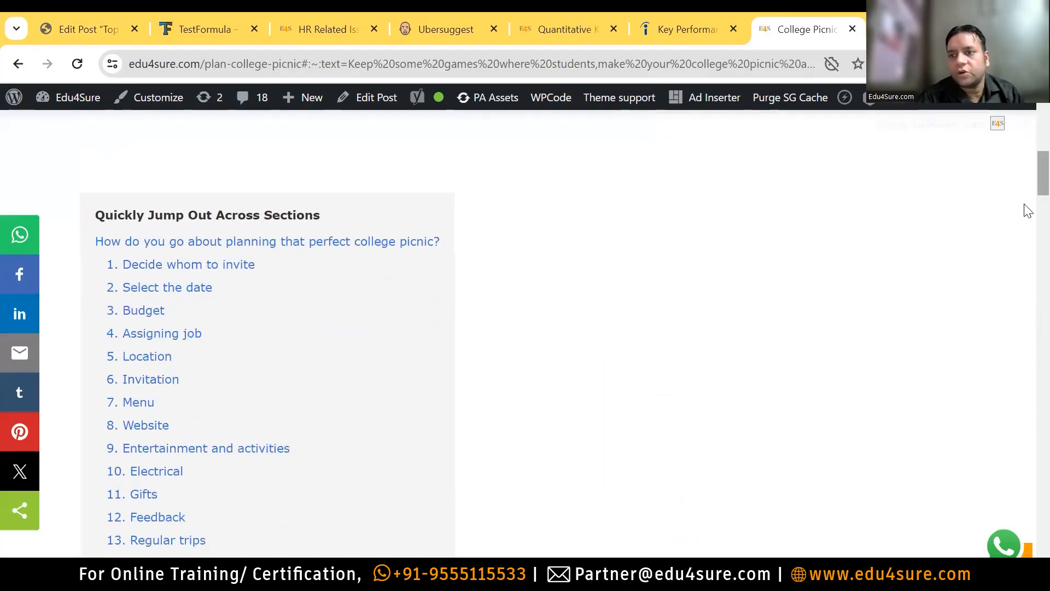
{"action": "scroll", "coordinate": [1027, 275], "scroll_direction": "down", "scroll_amount": 20}
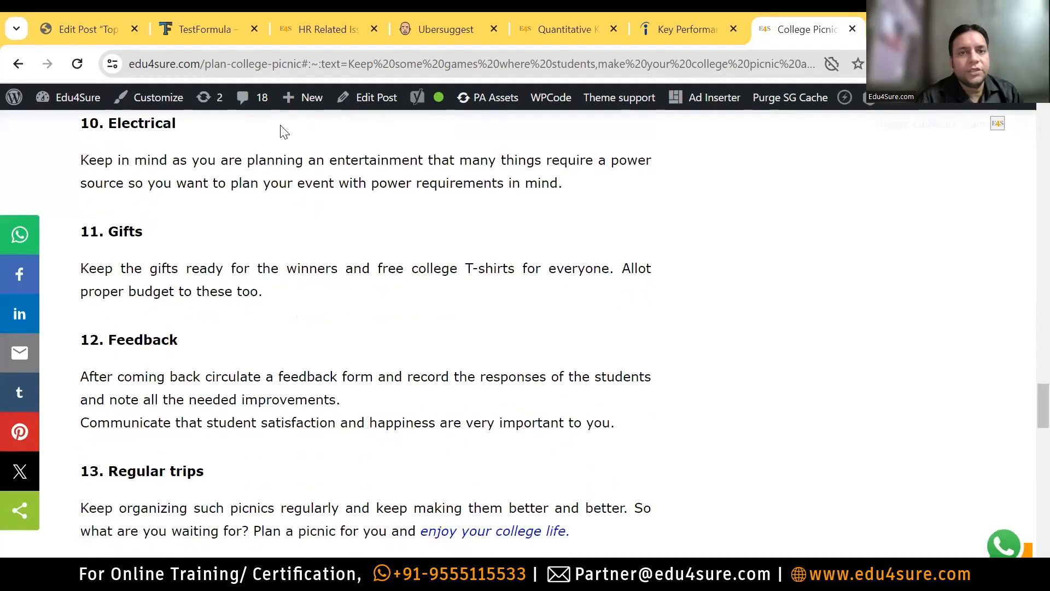
Open the college picnic article in the post editor and view the SEO results in its Yoast SEO Premium section
{"action": "left_click", "coordinate": [370, 103]}
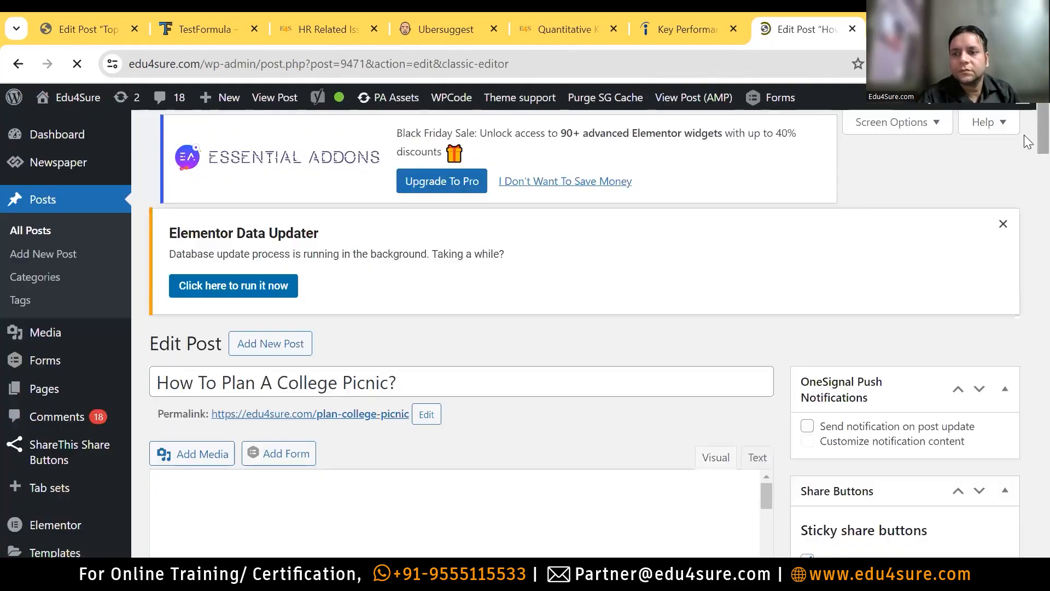
{"action": "scroll", "coordinate": [1026, 164], "scroll_direction": "down", "scroll_amount": 4}
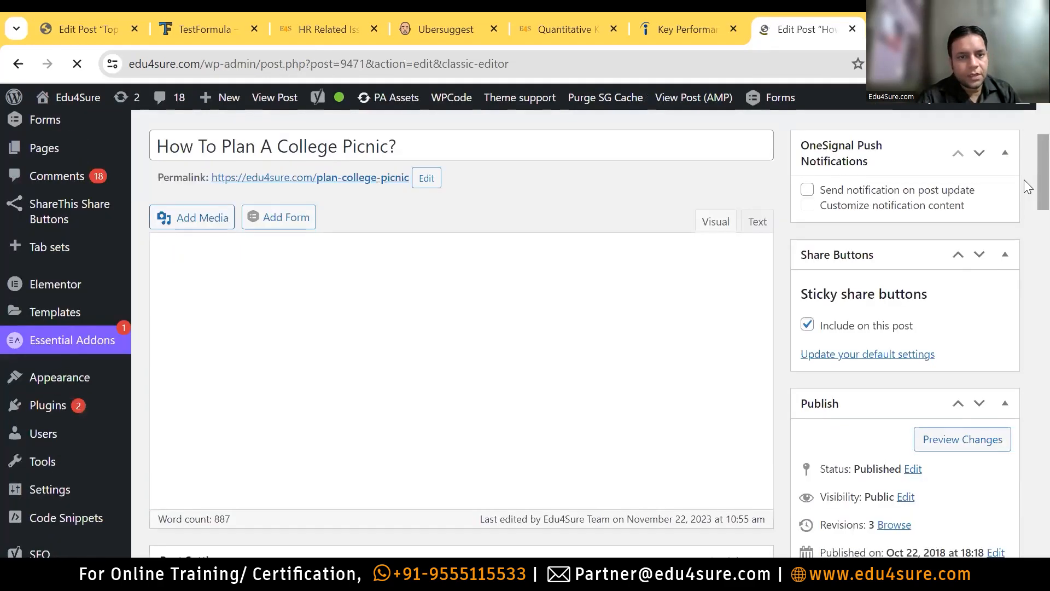
{"action": "scroll", "coordinate": [1024, 179], "scroll_direction": "down", "scroll_amount": 1}
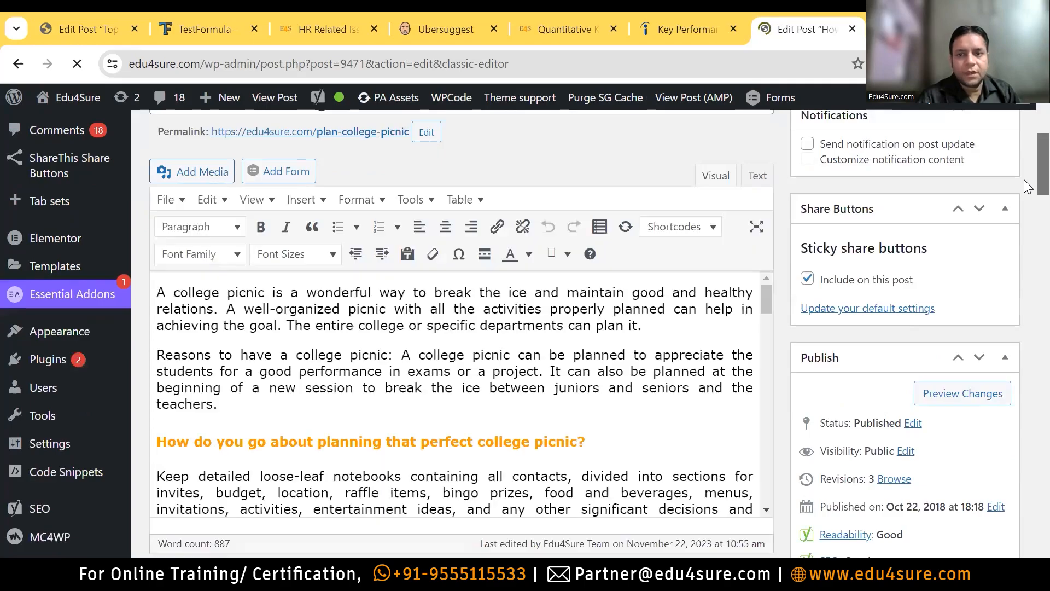
{"action": "scroll", "coordinate": [1024, 186], "scroll_direction": "down", "scroll_amount": 3}
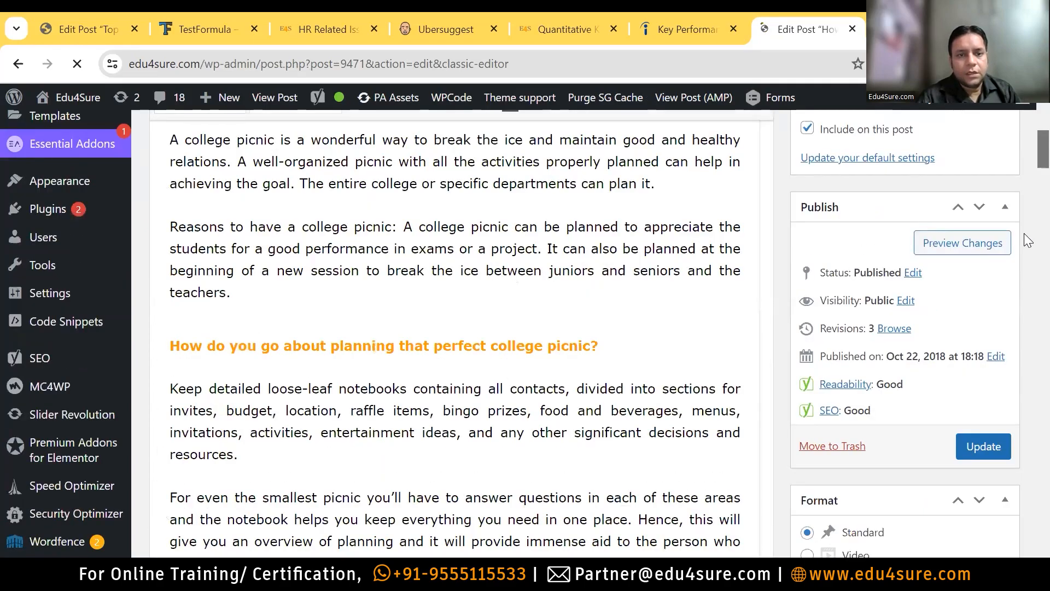
{"action": "scroll", "coordinate": [1024, 236], "scroll_direction": "down", "scroll_amount": 3}
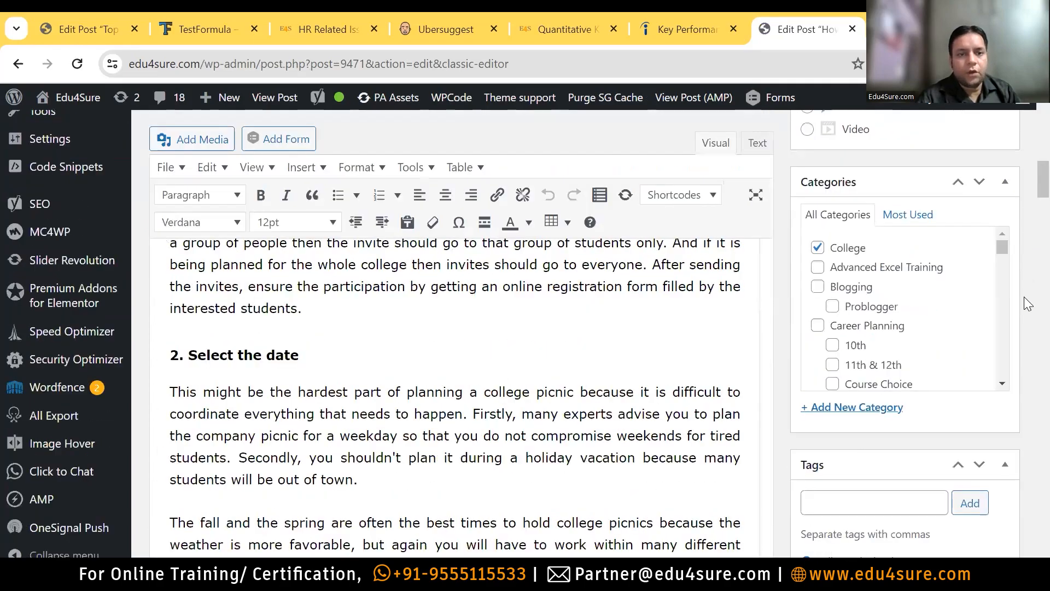
{"action": "scroll", "coordinate": [1028, 304], "scroll_direction": "down", "scroll_amount": 15}
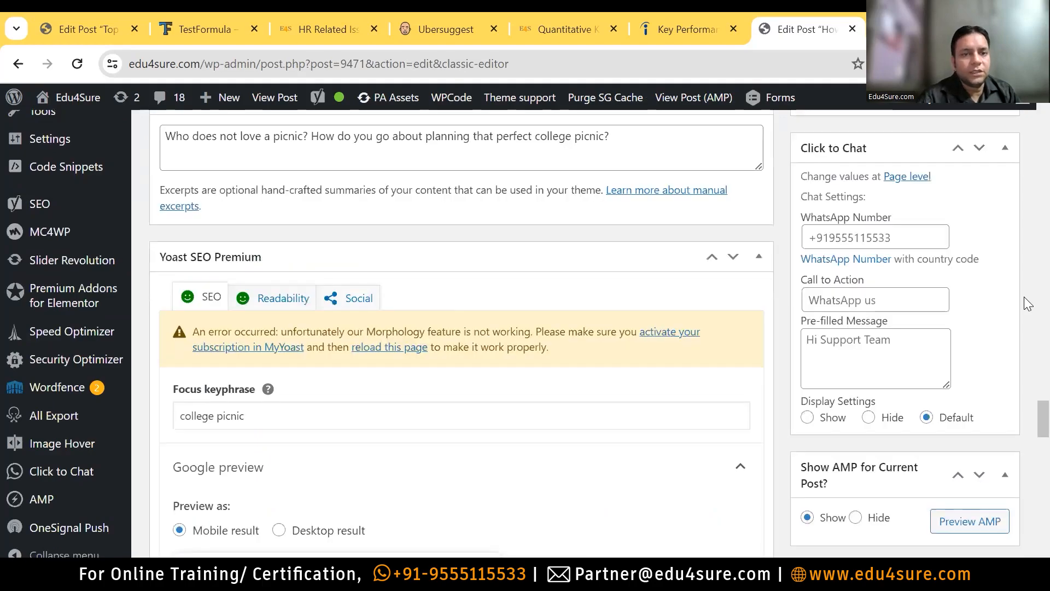
{"action": "left_click", "coordinate": [265, 300]}
{"action": "left_click", "coordinate": [200, 301]}
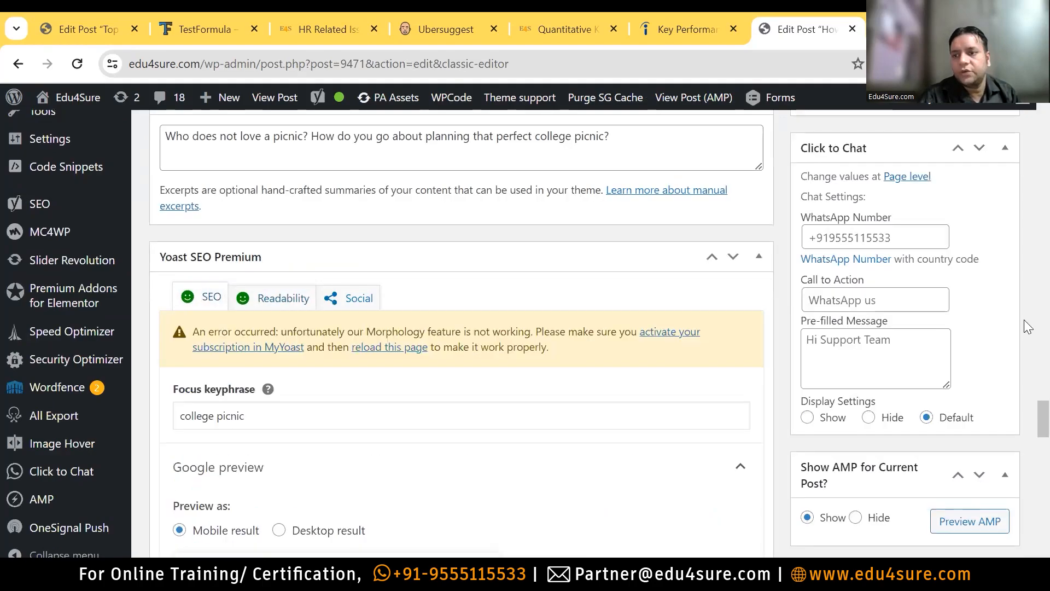
Examine the problems and good results listed in the SEO analysis for the "college picnic" keyphrase
{"action": "scroll", "coordinate": [1028, 459], "scroll_direction": "down", "scroll_amount": 6}
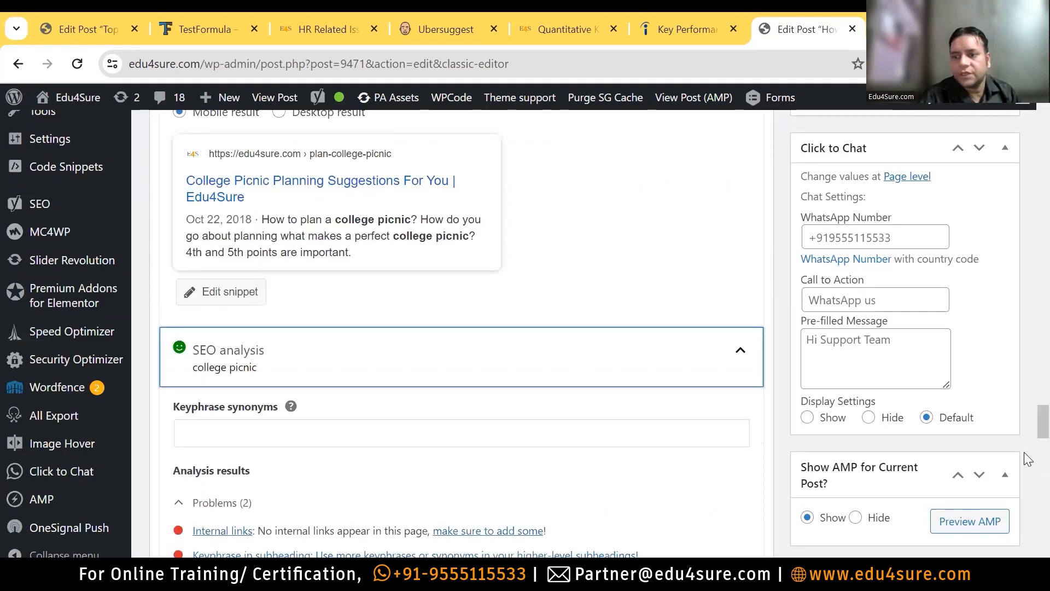
{"action": "left_click_drag", "start_coordinate": [1041, 429], "coordinate": [1041, 442]}
{"action": "scroll", "coordinate": [1028, 448], "scroll_direction": "down", "scroll_amount": 1}
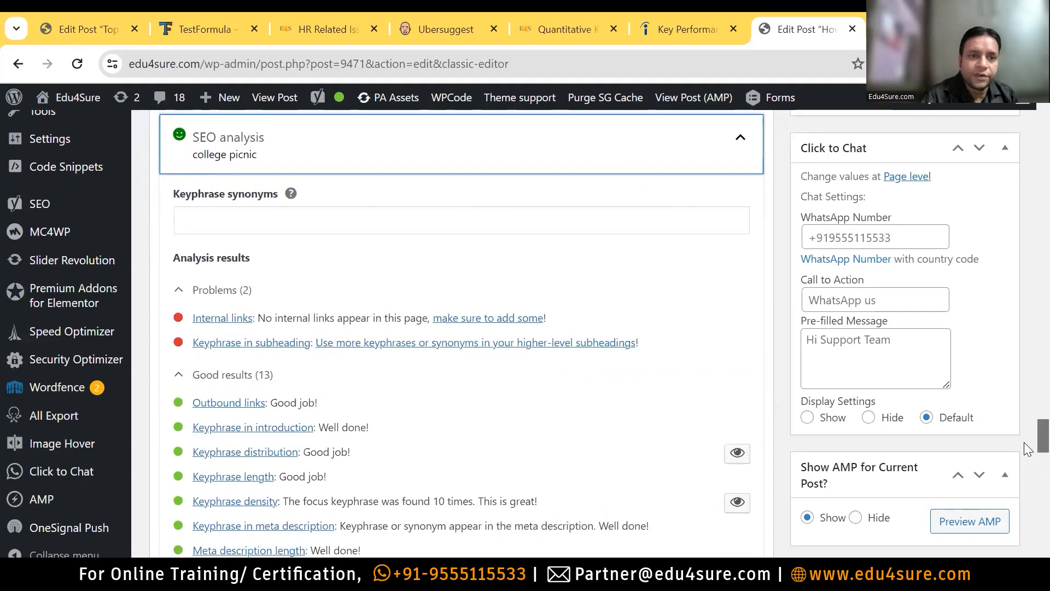
{"action": "scroll", "coordinate": [1027, 448], "scroll_direction": "down", "scroll_amount": 1}
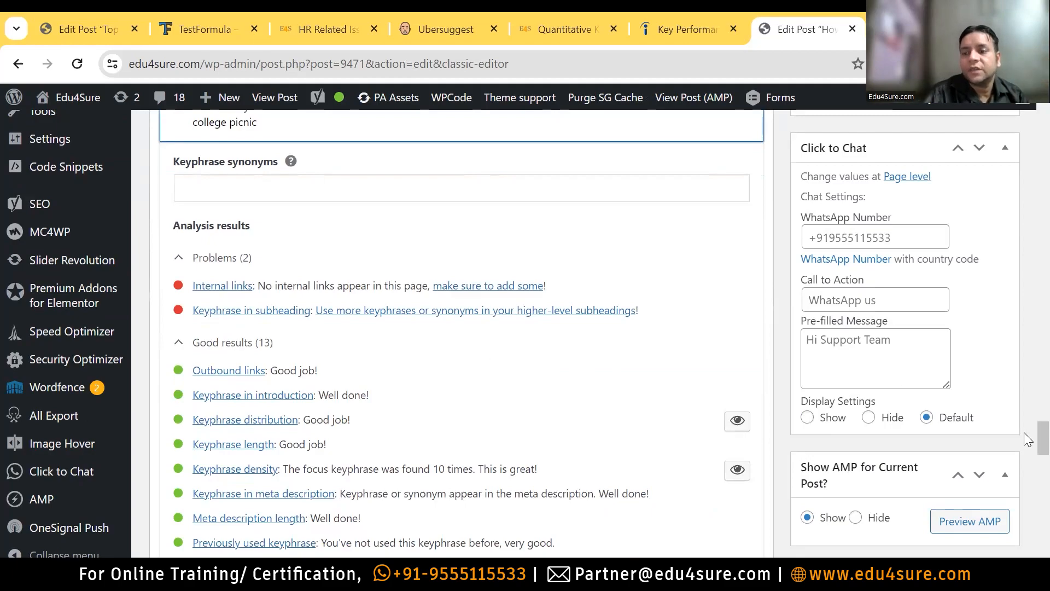
{"action": "scroll", "coordinate": [1028, 431], "scroll_direction": "up", "scroll_amount": 5}
{"action": "scroll", "coordinate": [1028, 418], "scroll_direction": "down", "scroll_amount": 3}
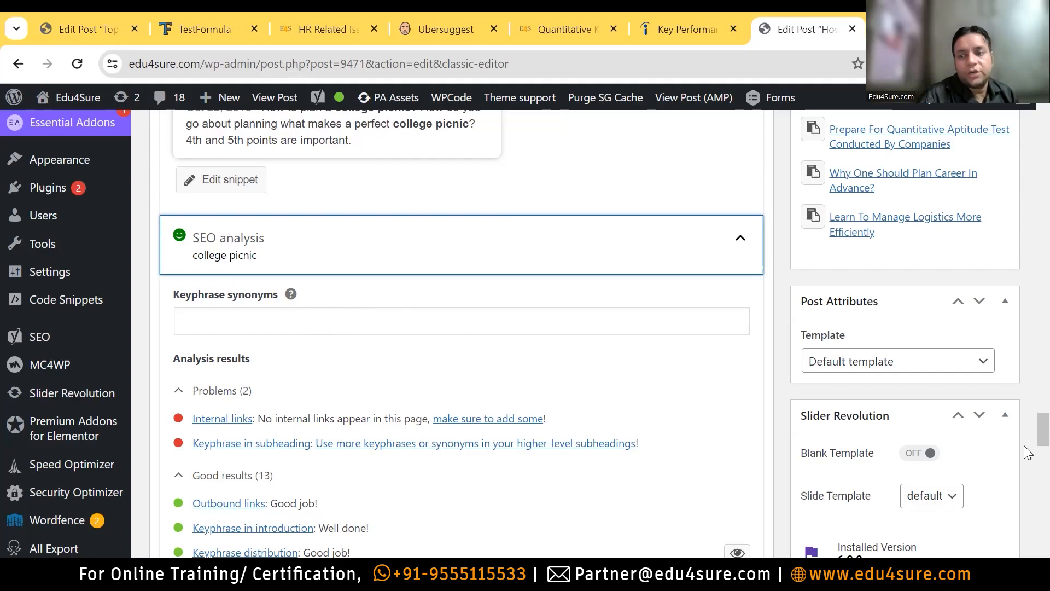
Extend the seventh subheading of the article with the keyphrase so it reads "7. Menu of College Picnic"
{"action": "scroll", "coordinate": [1024, 375], "scroll_direction": "up", "scroll_amount": 15}
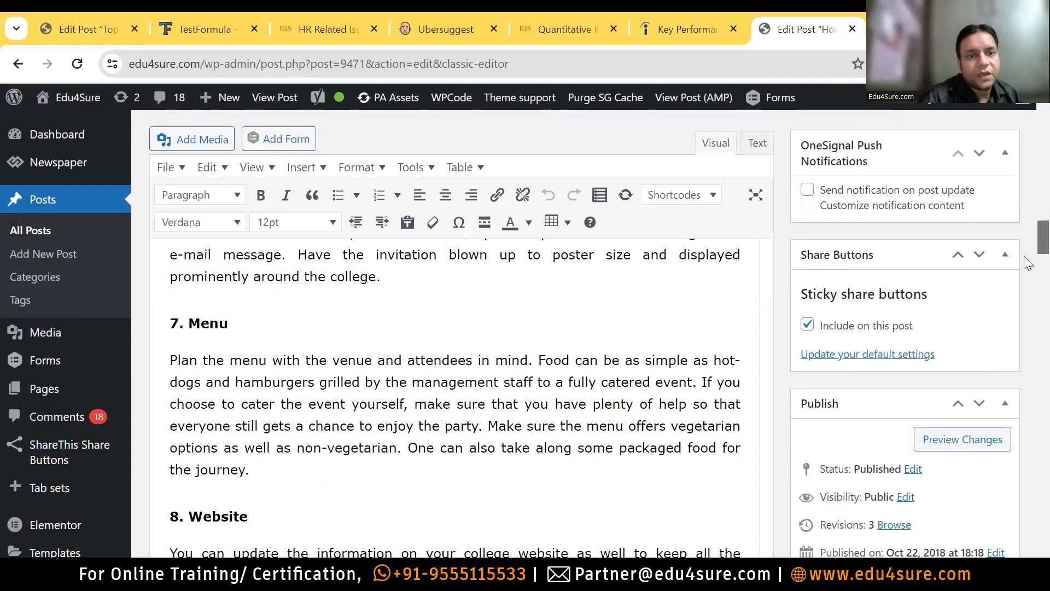
{"action": "scroll", "coordinate": [1024, 256], "scroll_direction": "down", "scroll_amount": 2}
{"action": "scroll", "coordinate": [230, 288], "scroll_direction": "up", "scroll_amount": 2}
{"action": "left_click", "coordinate": [230, 290]}
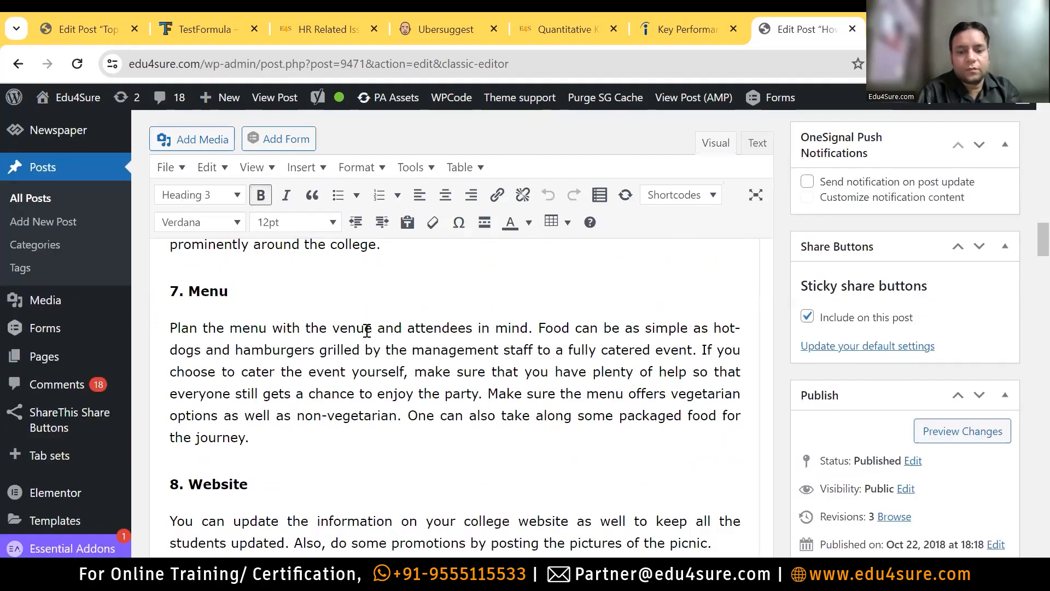
{"action": "type", "text": "of Colle"}
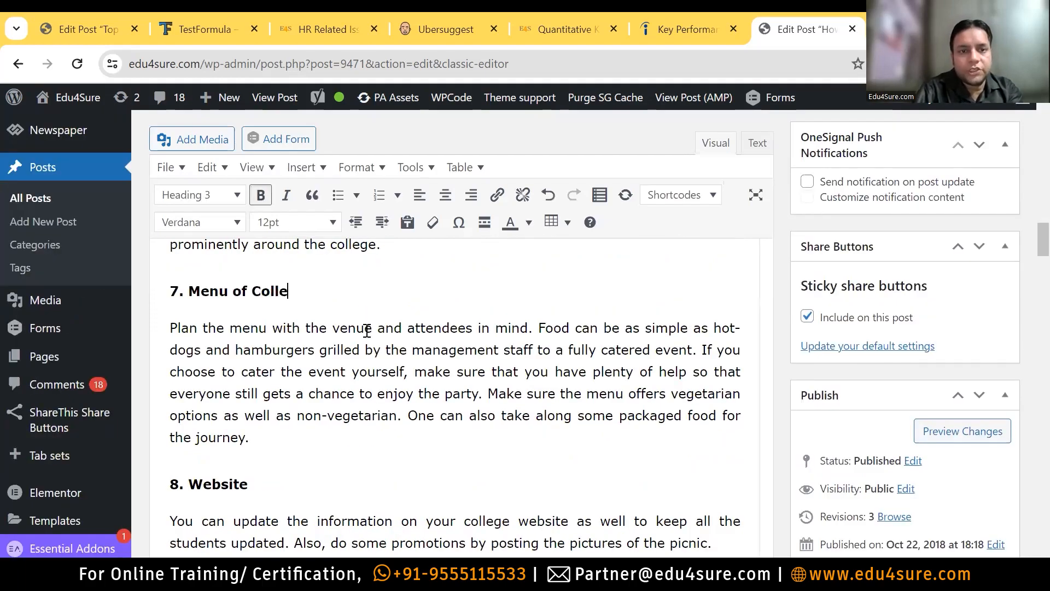
{"action": "type", "text": "ge Picn"}
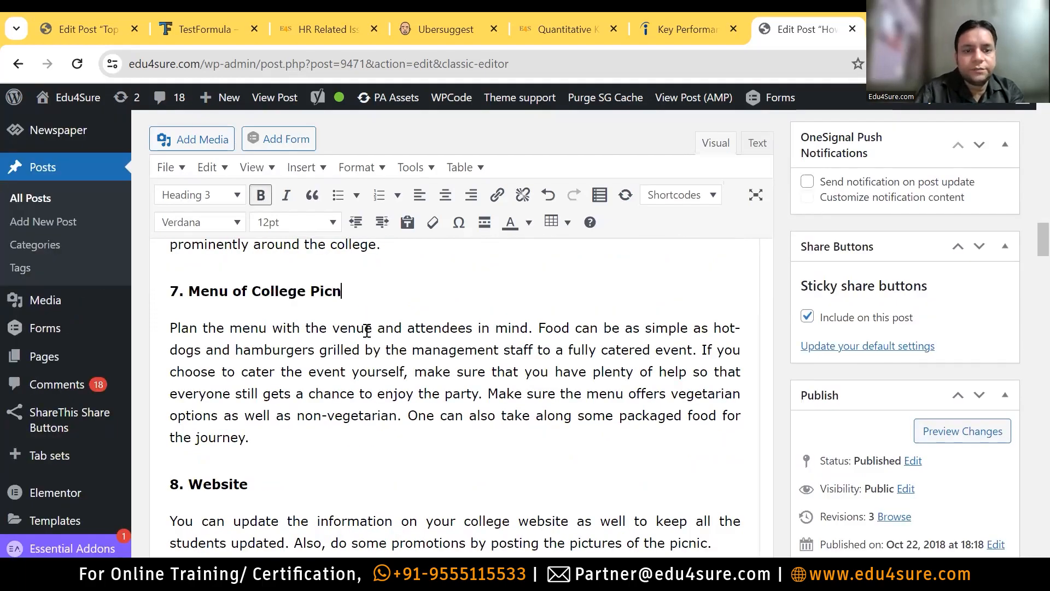
{"action": "type", "text": "ic"}
Add the keyphrase to the ninth subheading so it reads "9. Entertainment and activities for College Picnic"
{"action": "scroll", "coordinate": [1025, 240], "scroll_direction": "down", "scroll_amount": 1}
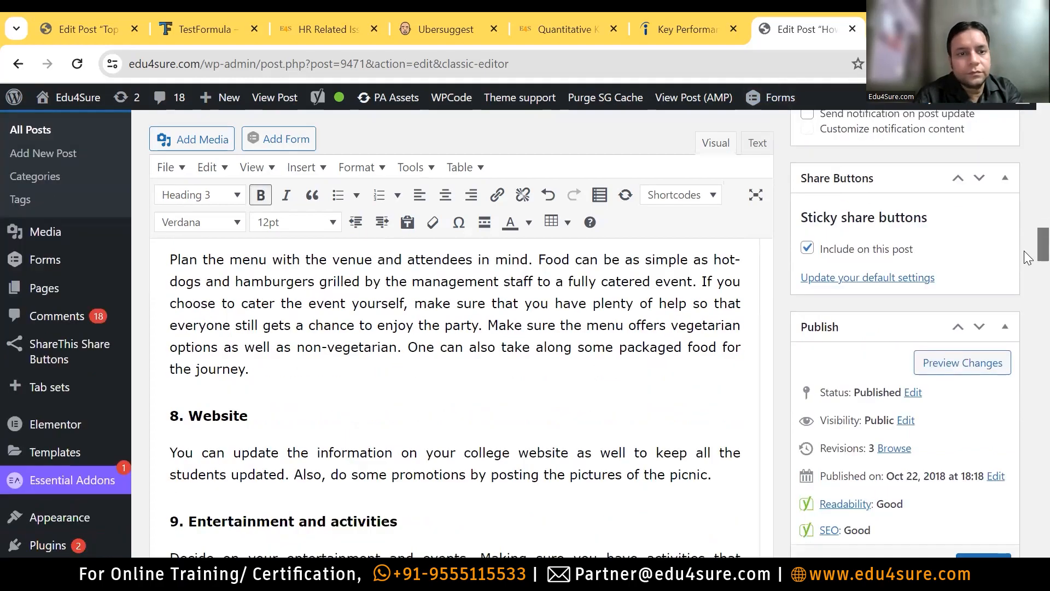
{"action": "scroll", "coordinate": [1027, 257], "scroll_direction": "down", "scroll_amount": 3}
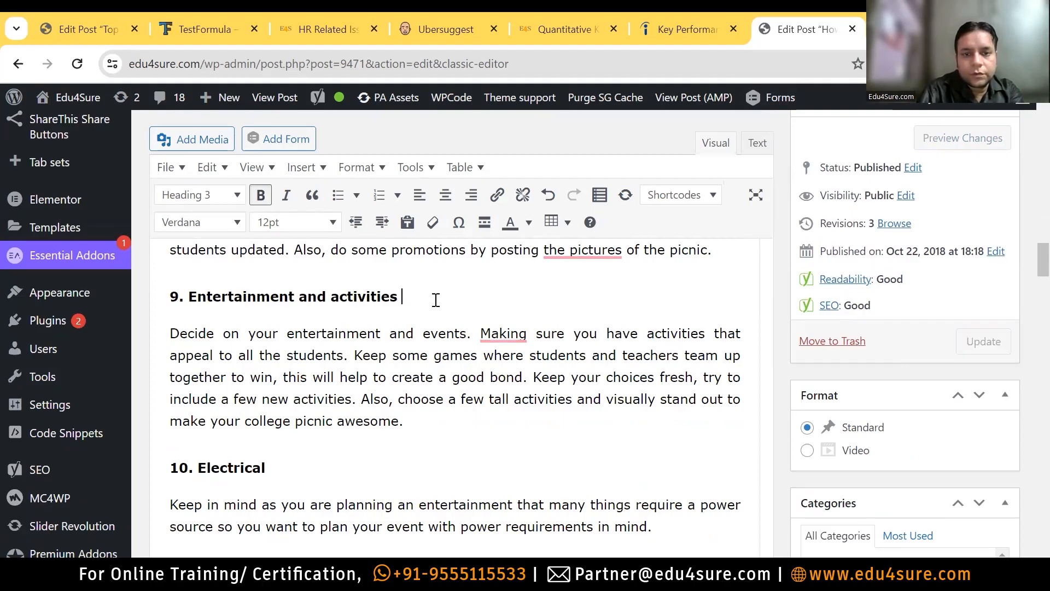
{"action": "type", "text": "for College P"}
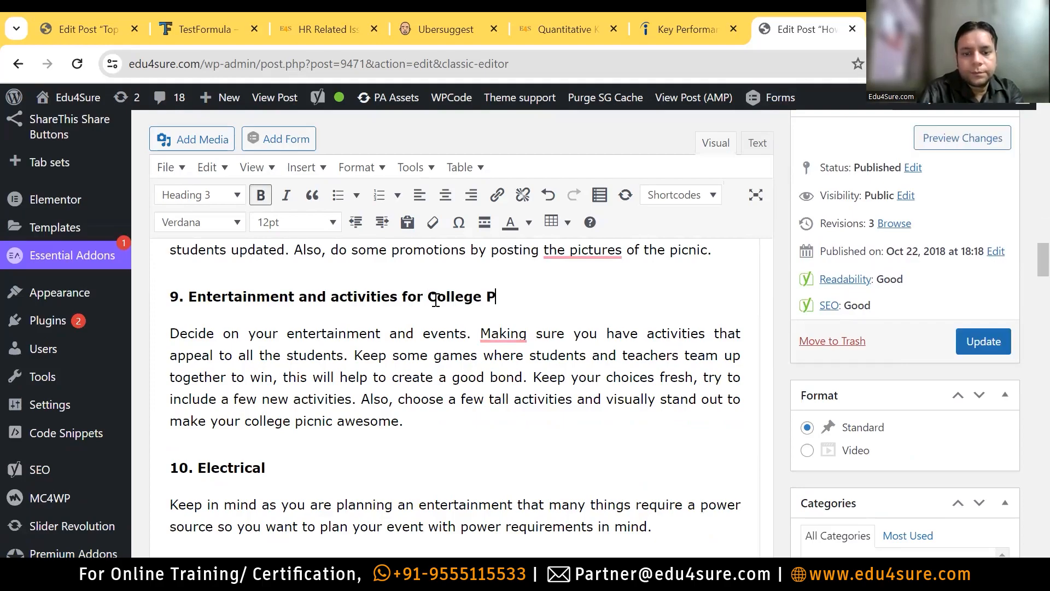
{"action": "type", "text": "icnic"}
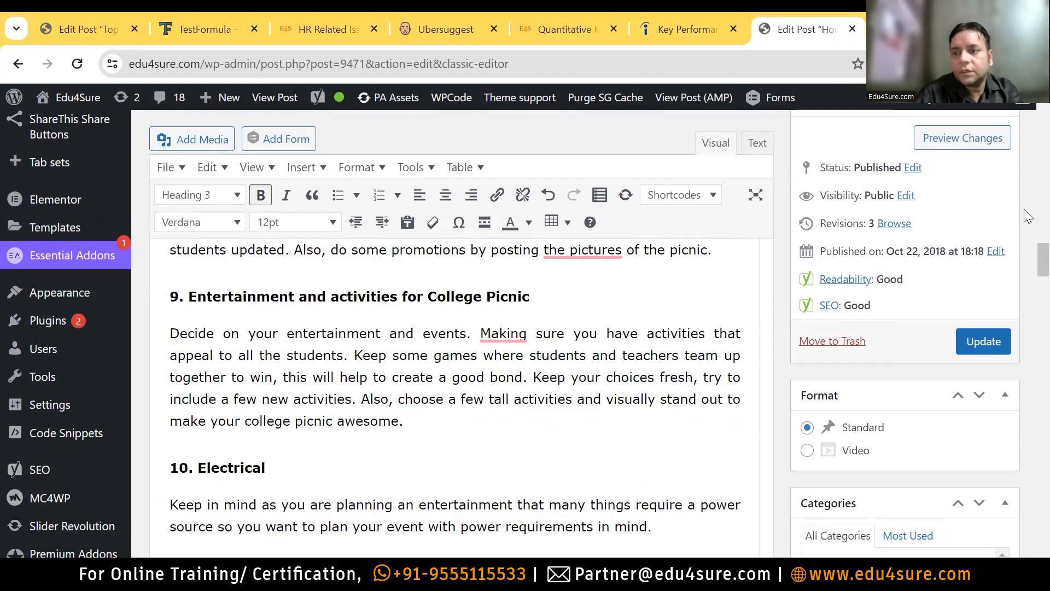
Add the keyphrase to the twelfth subheading so it reads "12. Feedback after College Picnic"
{"action": "scroll", "coordinate": [1027, 268], "scroll_direction": "down", "scroll_amount": 6}
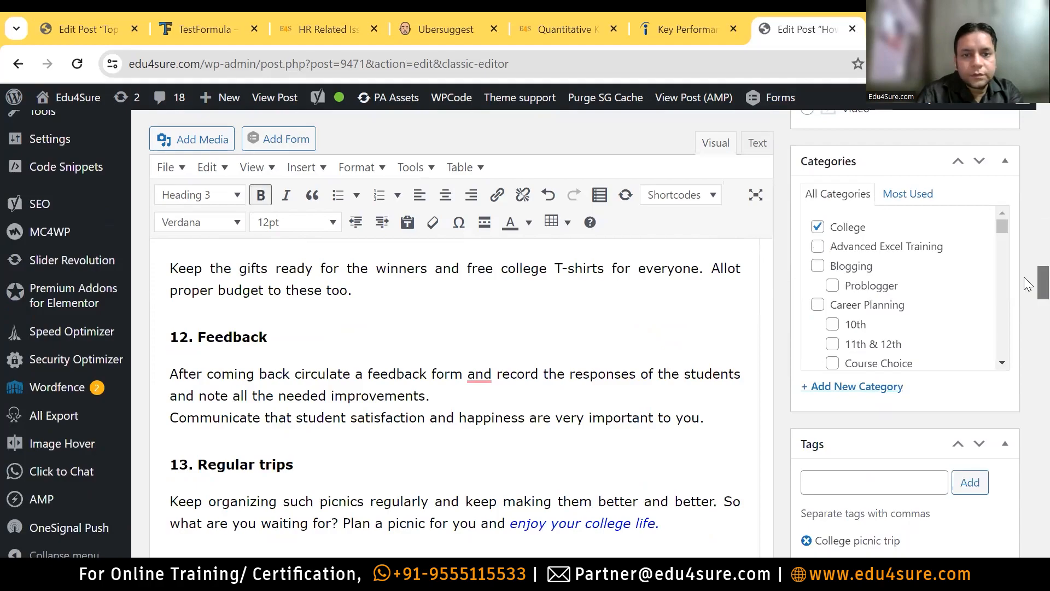
{"action": "left_click", "coordinate": [354, 332]}
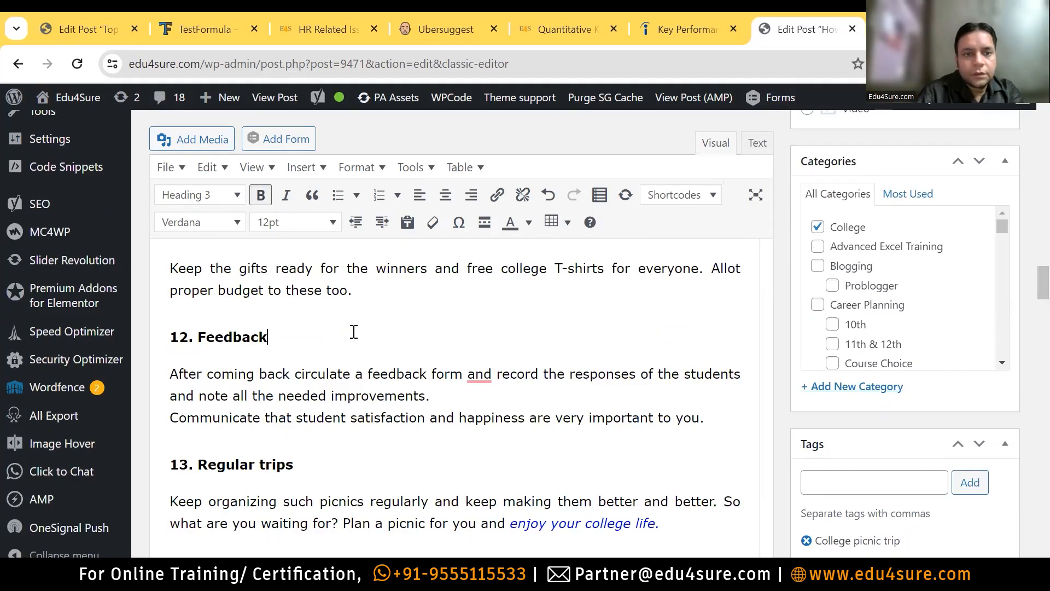
{"action": "type", "text": "after Coll"}
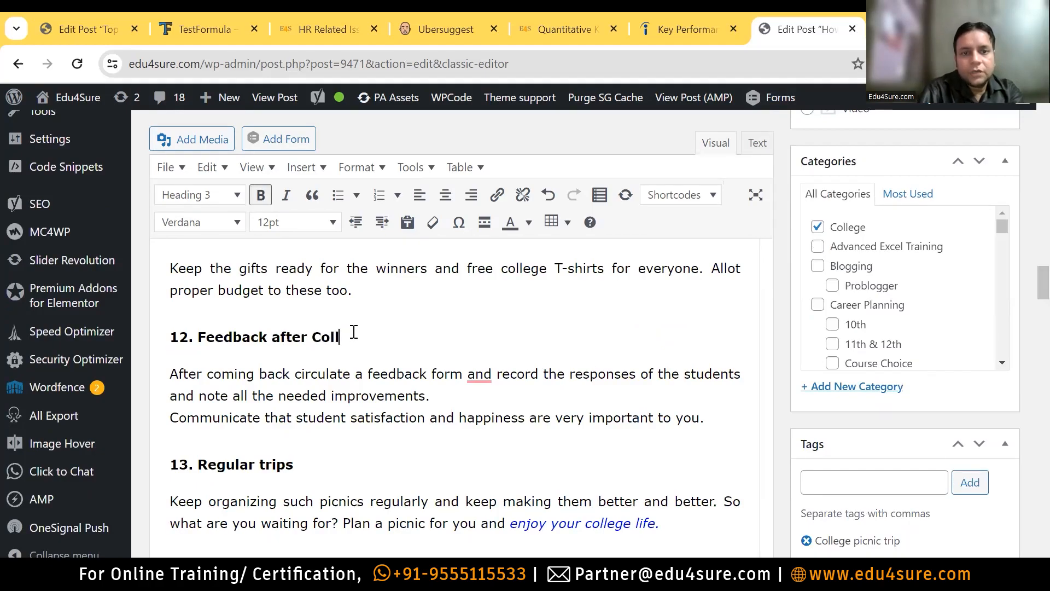
{"action": "type", "text": "ege Pic"}
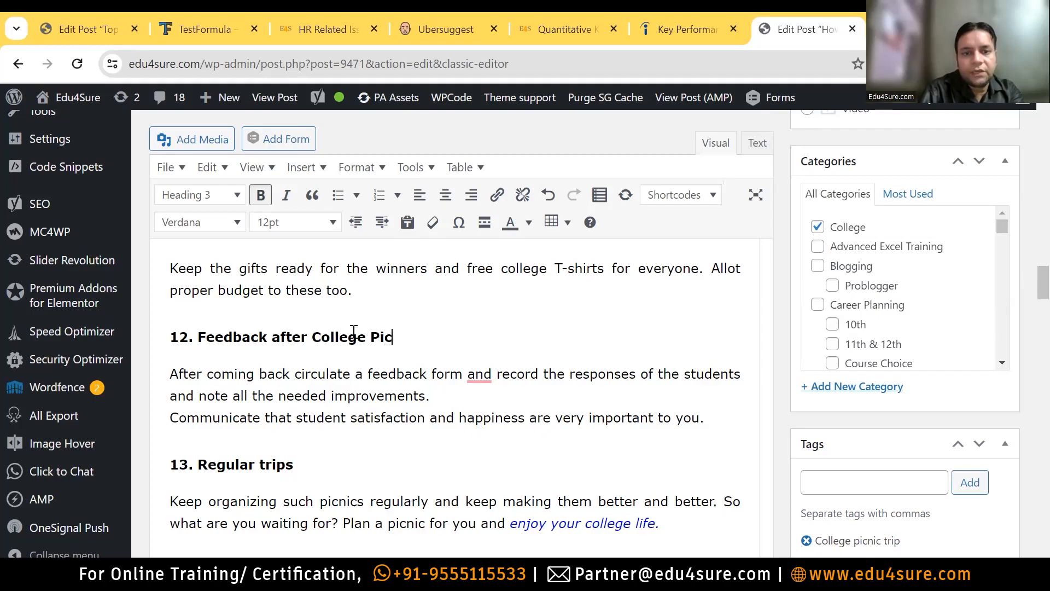
{"action": "type", "text": "nic"}
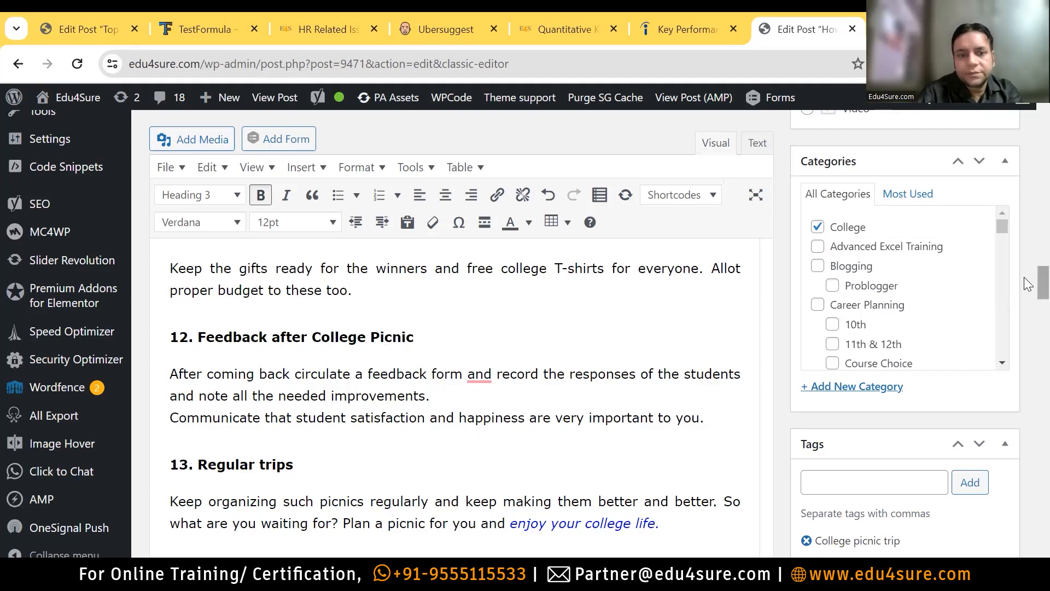
Add the keyphrase to the last subheading so it reads "13. Regular trips of College Picnic"
{"action": "scroll", "coordinate": [1025, 282], "scroll_direction": "down", "scroll_amount": 3}
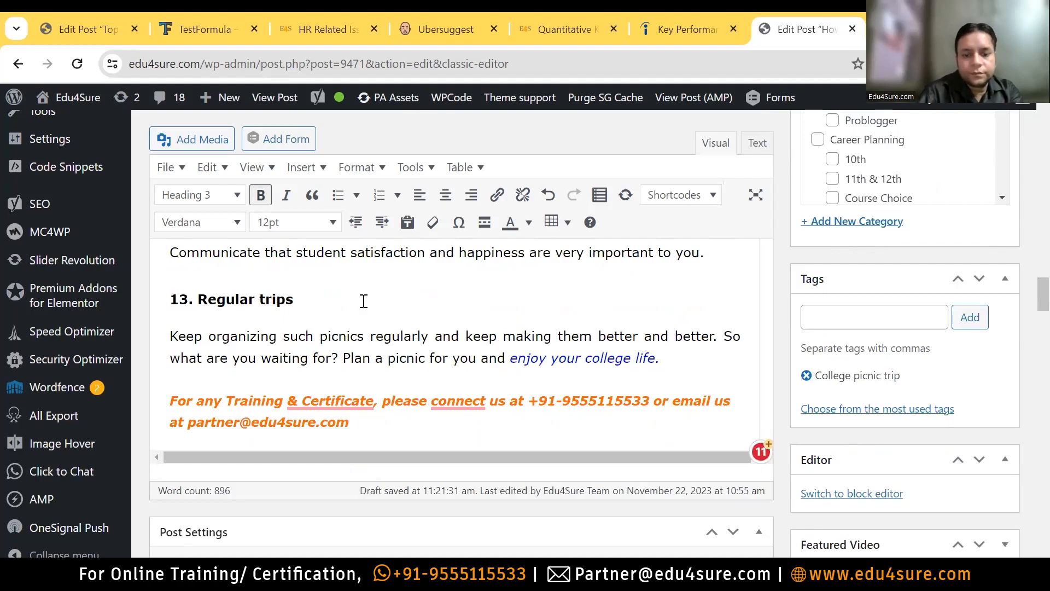
{"action": "type", "text": "of Colle"}
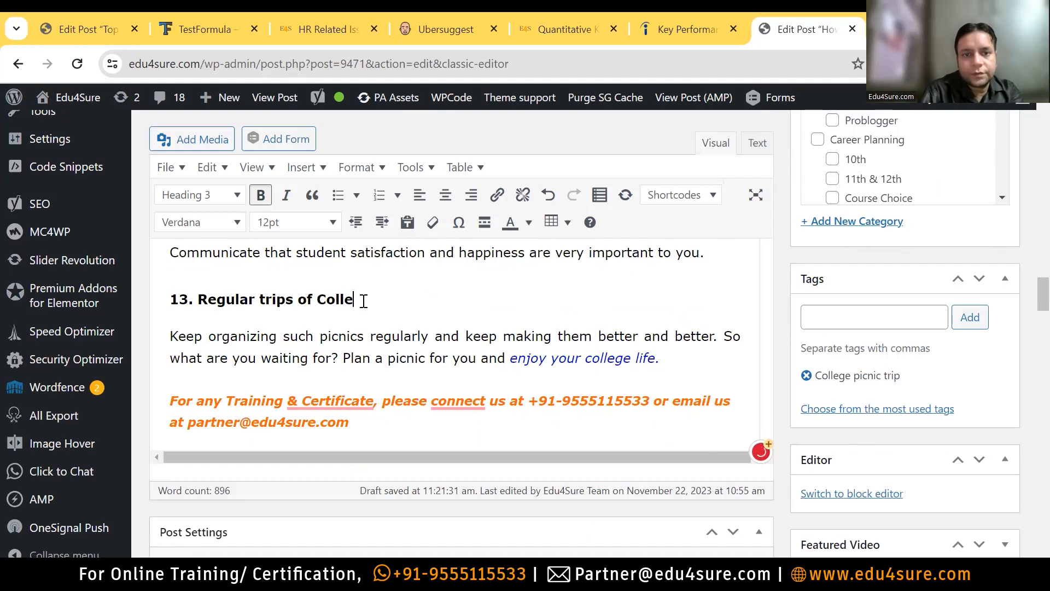
{"action": "type", "text": "ge Picnic"}
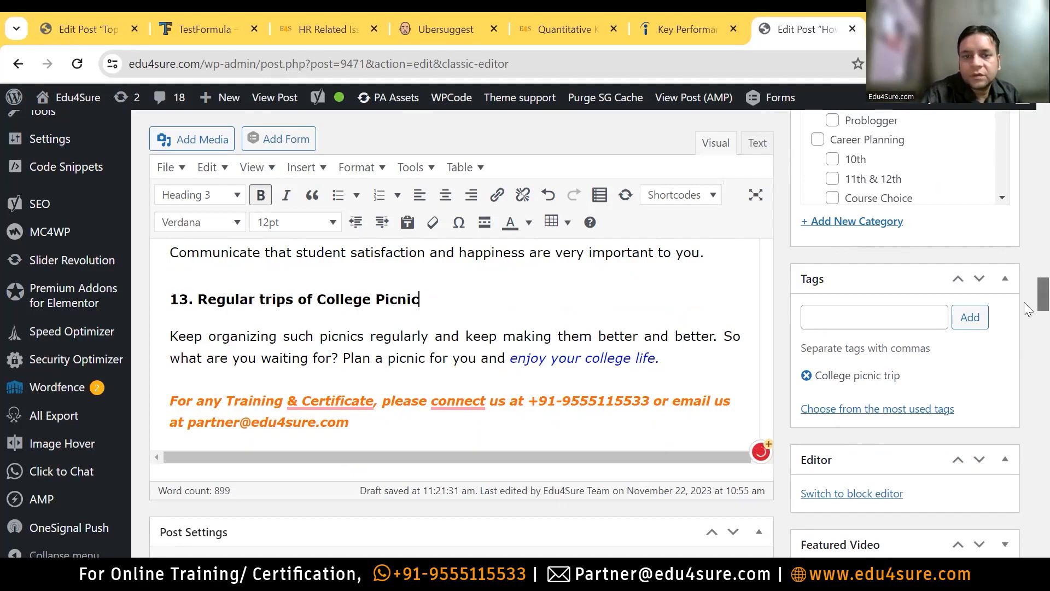
Check the SEO analysis after the subheading edits and update the published college picnic post
{"action": "scroll", "coordinate": [1027, 312], "scroll_direction": "down", "scroll_amount": 2}
{"action": "scroll", "coordinate": [1025, 356], "scroll_direction": "down", "scroll_amount": 6}
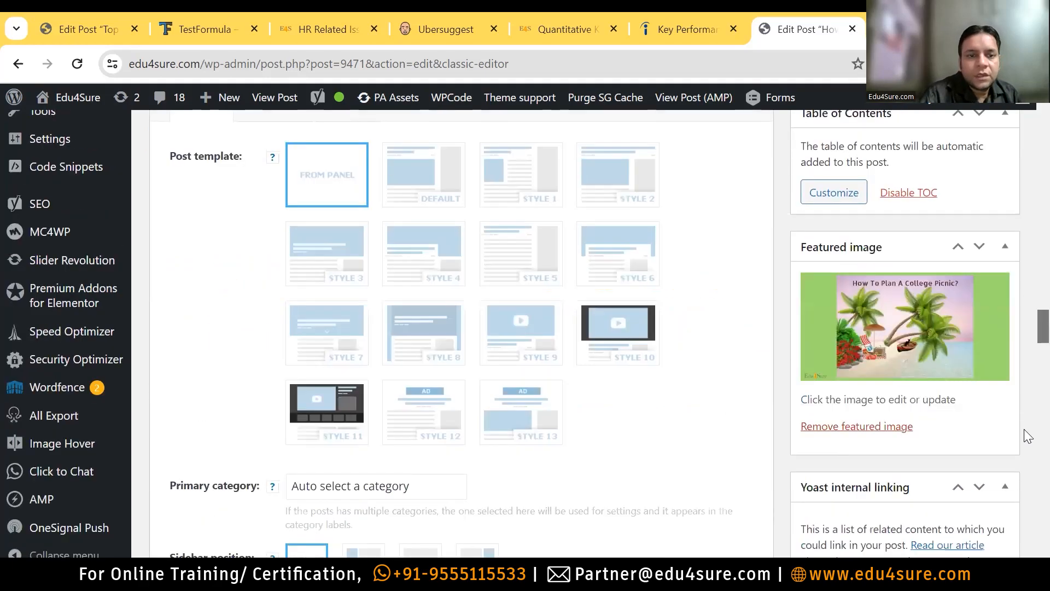
{"action": "scroll", "coordinate": [1026, 437], "scroll_direction": "down", "scroll_amount": 20}
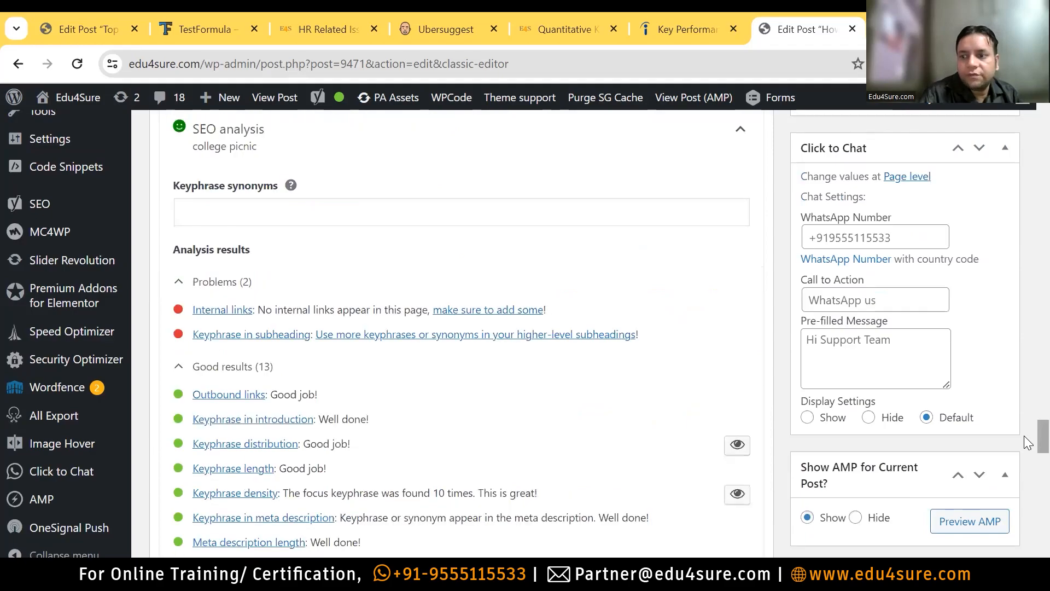
{"action": "scroll", "coordinate": [1025, 282], "scroll_direction": "up", "scroll_amount": 15}
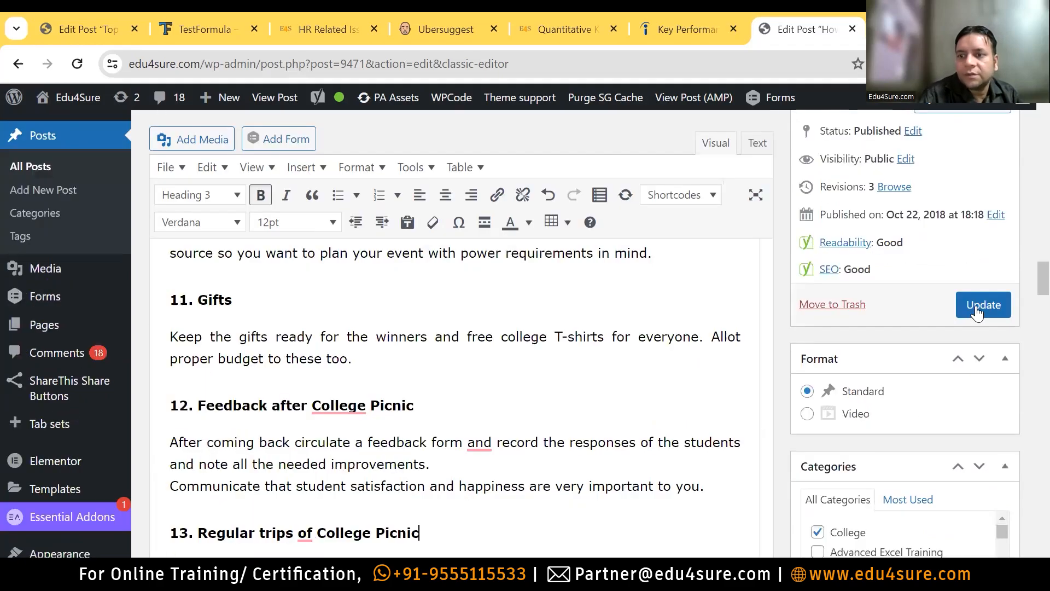
{"action": "left_click", "coordinate": [978, 311]}
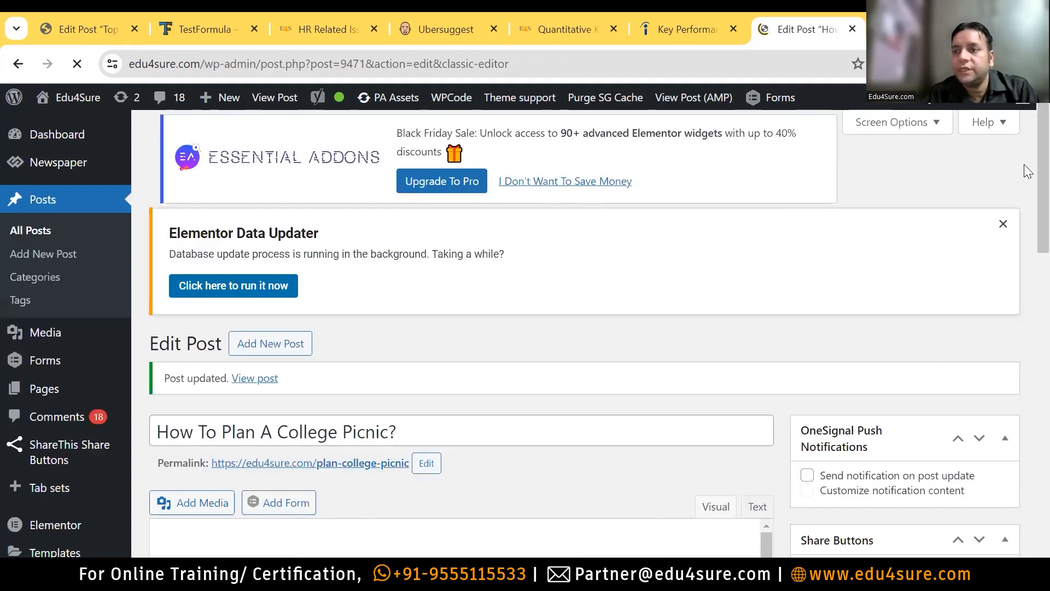
Expand the updated post's SEO analysis for "college picnic" and review its problems and good results, including the keyphrase in subheading check
{"action": "left_click_drag", "start_coordinate": [1024, 230], "coordinate": [1025, 169]}
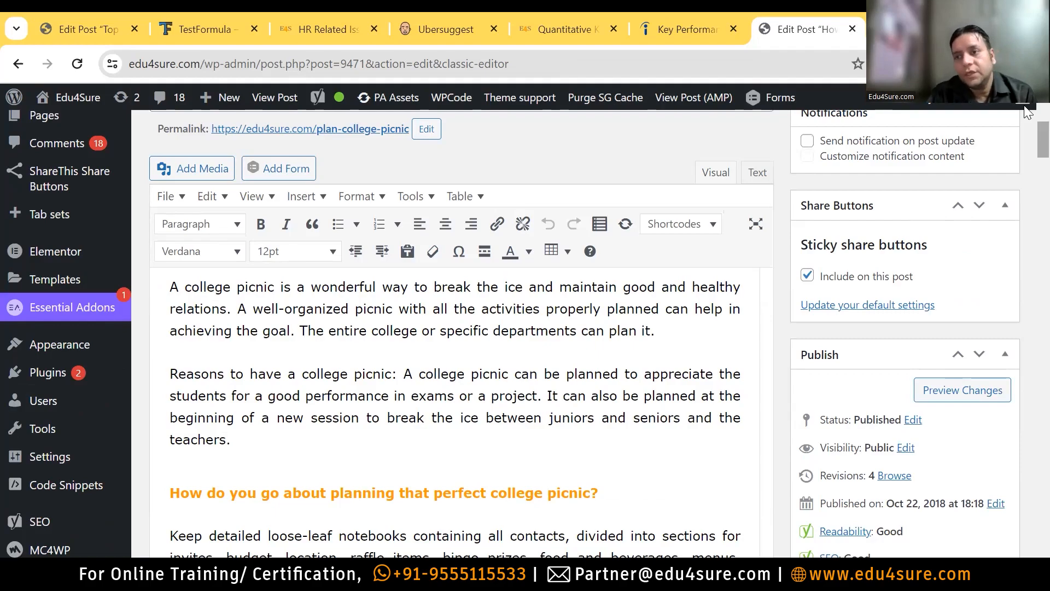
{"action": "scroll", "coordinate": [1028, 149], "scroll_direction": "down", "scroll_amount": 3}
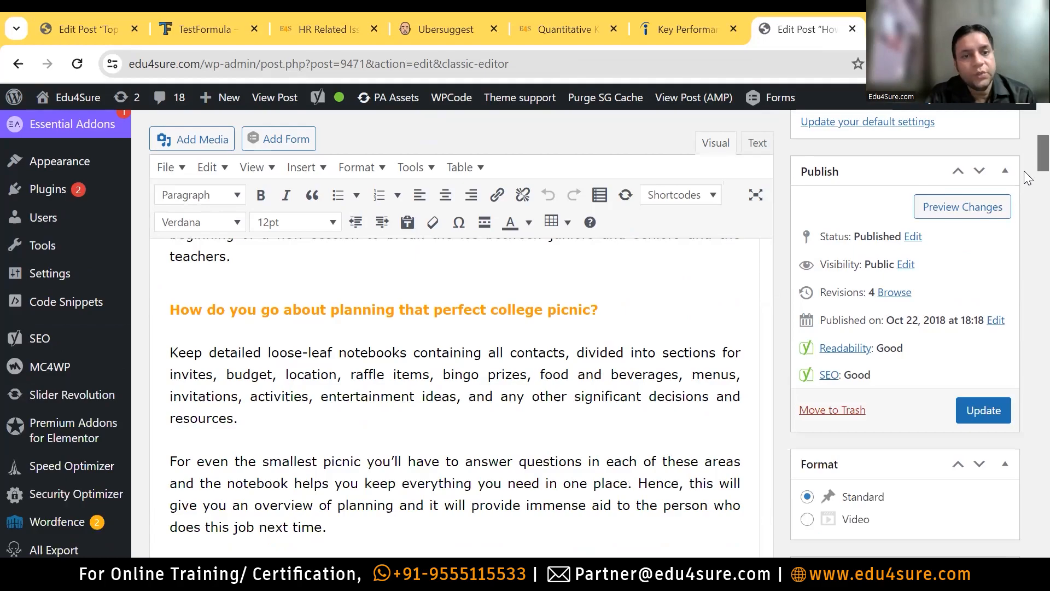
{"action": "scroll", "coordinate": [1027, 208], "scroll_direction": "down", "scroll_amount": 5}
{"action": "scroll", "coordinate": [1028, 211], "scroll_direction": "down", "scroll_amount": 5}
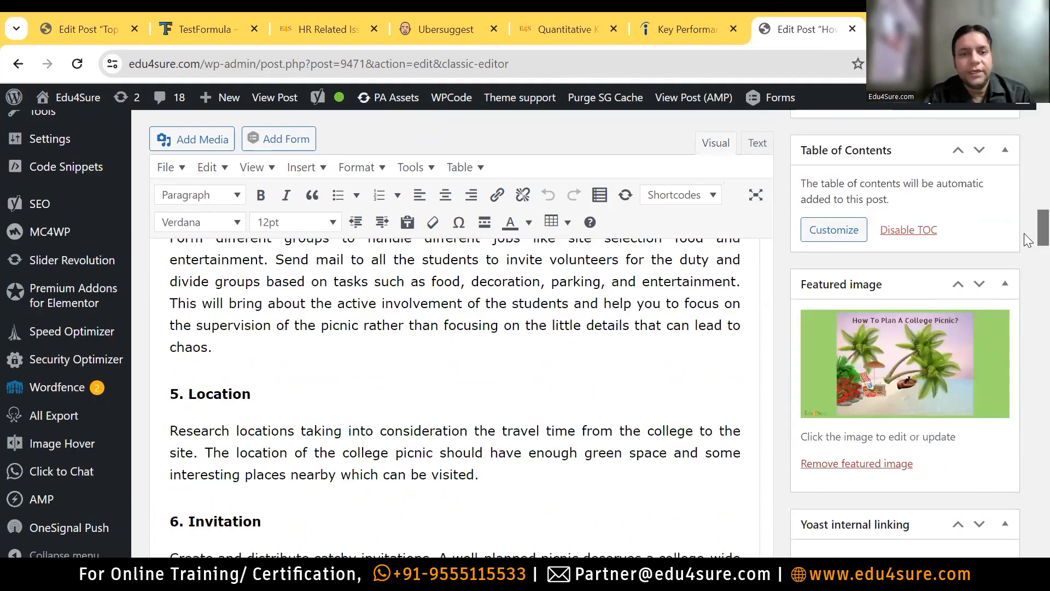
{"action": "scroll", "coordinate": [1027, 235], "scroll_direction": "down", "scroll_amount": 2}
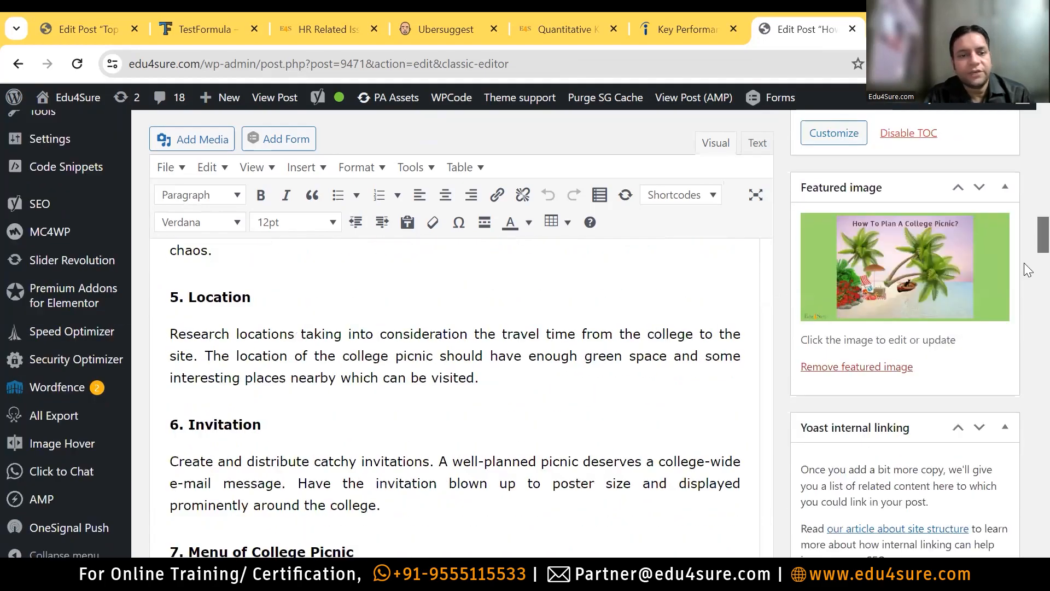
{"action": "scroll", "coordinate": [1027, 270], "scroll_direction": "down", "scroll_amount": 15}
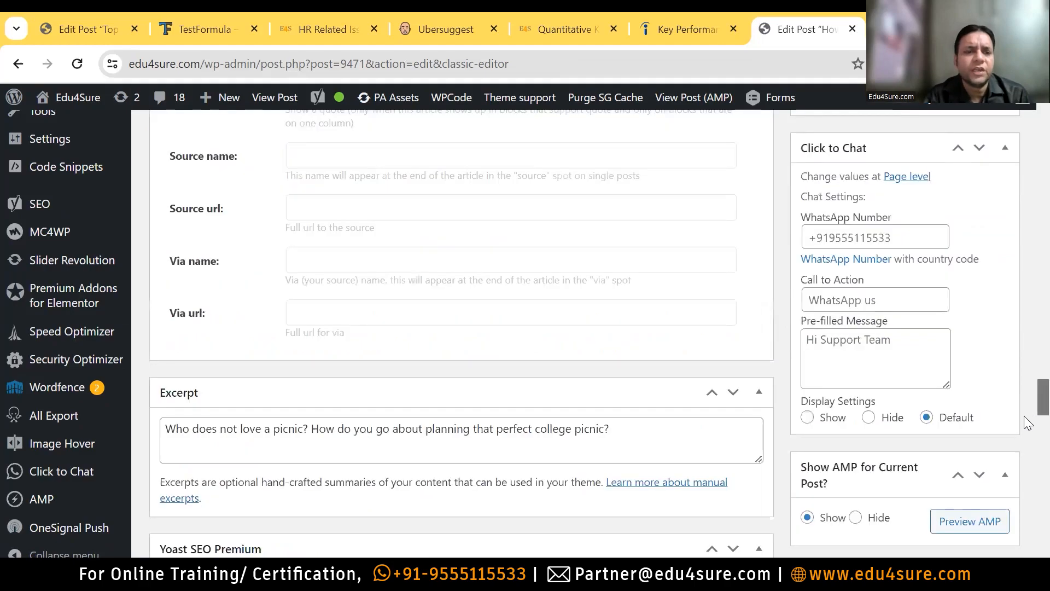
{"action": "scroll", "coordinate": [1027, 424], "scroll_direction": "down", "scroll_amount": 6}
{"action": "scroll", "coordinate": [1027, 433], "scroll_direction": "down", "scroll_amount": 2}
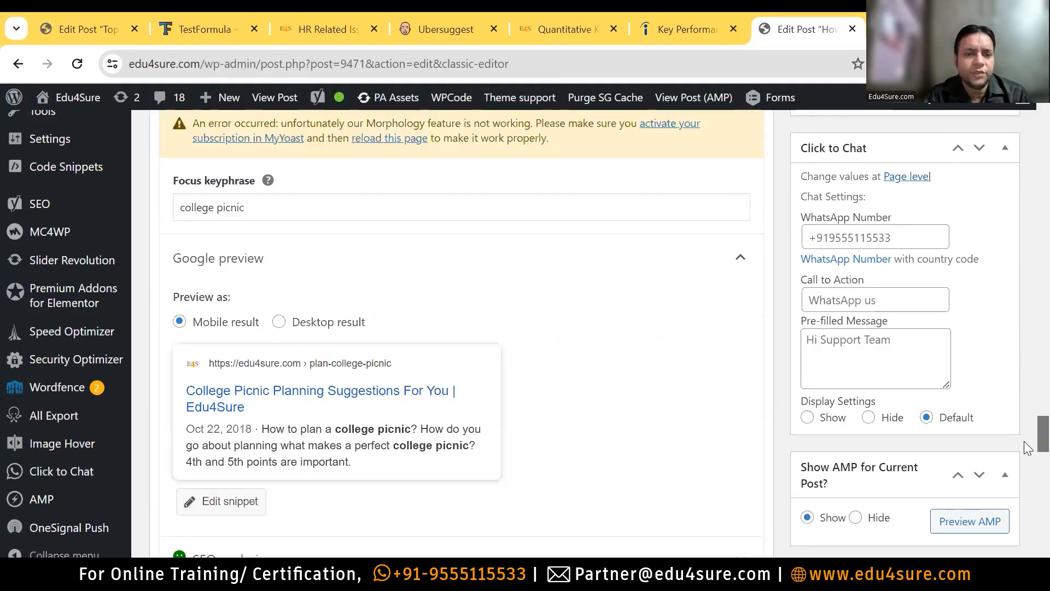
{"action": "scroll", "coordinate": [1027, 438], "scroll_direction": "down", "scroll_amount": 2}
{"action": "scroll", "coordinate": [644, 339], "scroll_direction": "down", "scroll_amount": 2}
{"action": "left_click", "coordinate": [642, 335]}
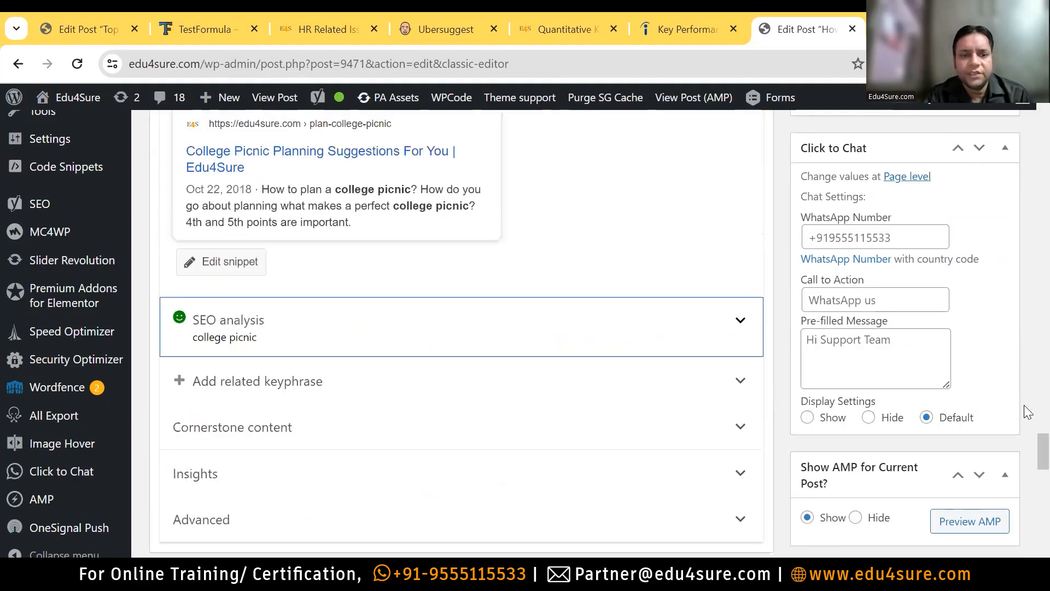
{"action": "scroll", "coordinate": [199, 201], "scroll_direction": "down", "scroll_amount": 7}
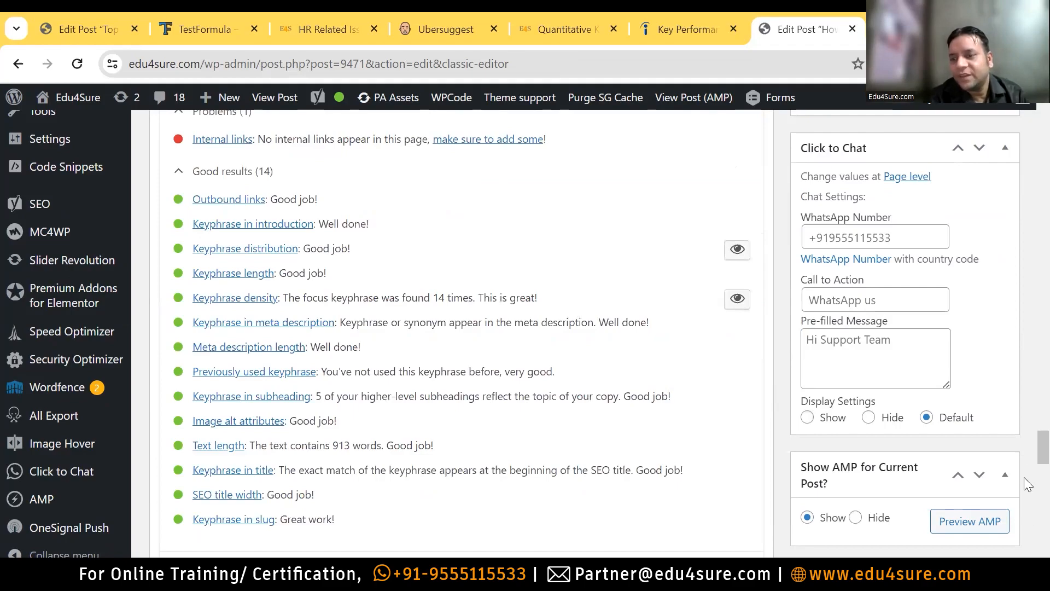
{"action": "scroll", "coordinate": [1025, 459], "scroll_direction": "down", "scroll_amount": 2}
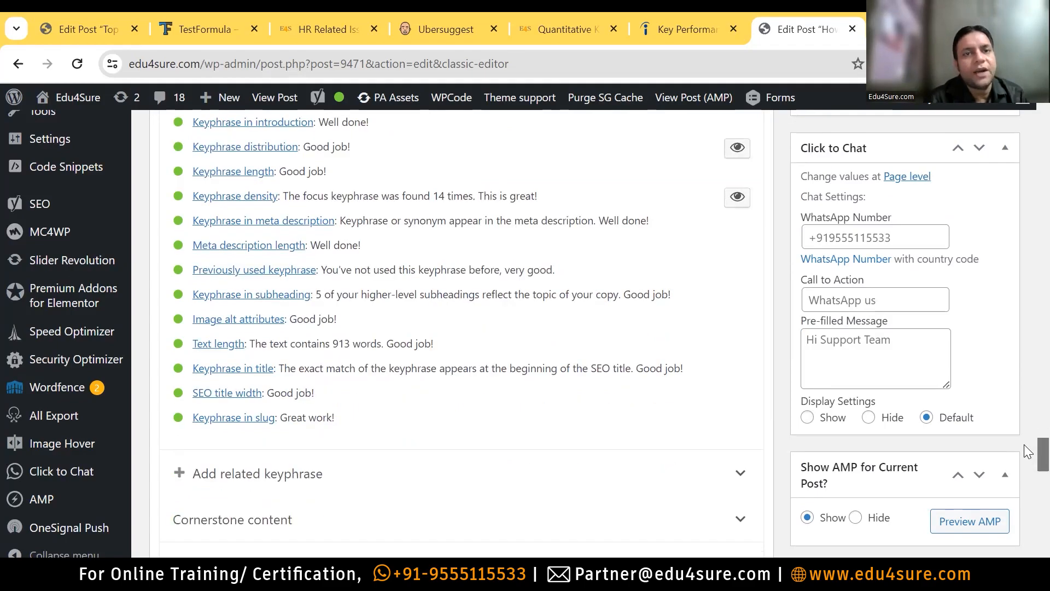
{"action": "scroll", "coordinate": [1024, 444], "scroll_direction": "up", "scroll_amount": 6}
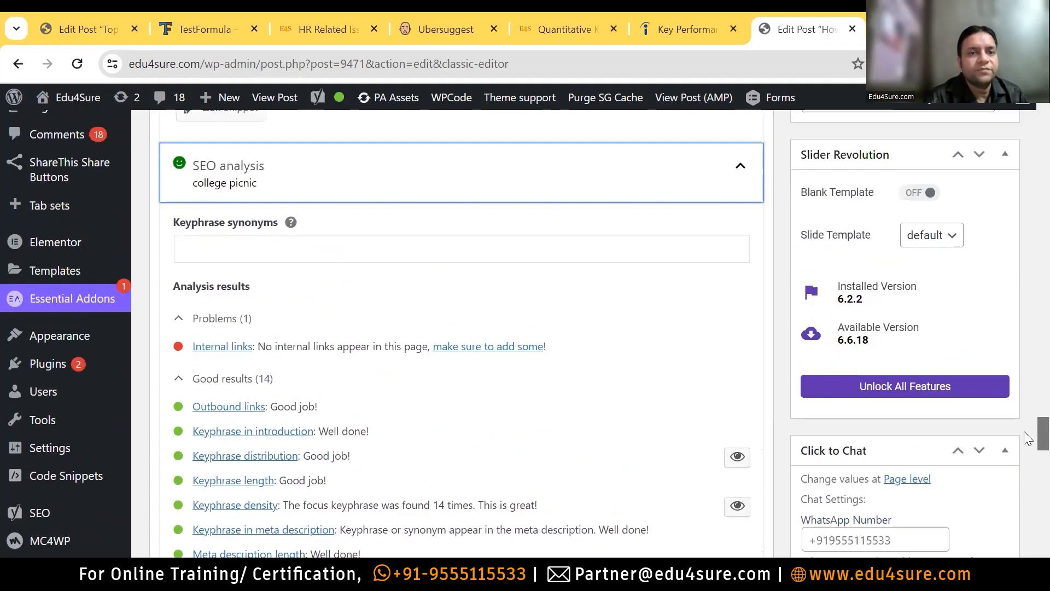
{"action": "scroll", "coordinate": [235, 482], "scroll_direction": "down", "scroll_amount": 3}
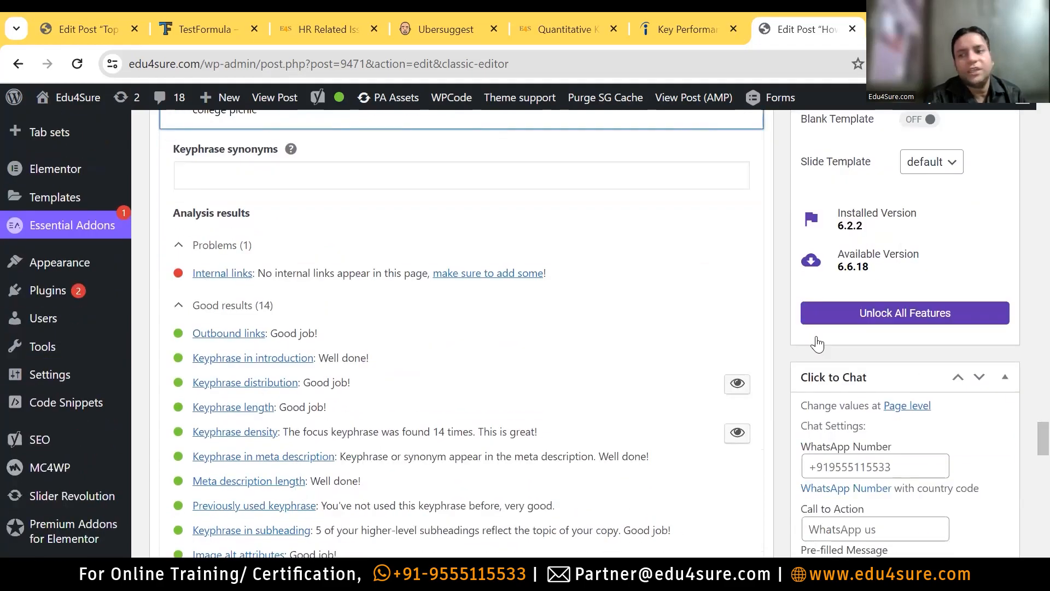
Check the page linked from "enjoy your college life" at the end of section 13 and return to the post editor
{"action": "scroll", "coordinate": [1024, 431], "scroll_direction": "up", "scroll_amount": 12}
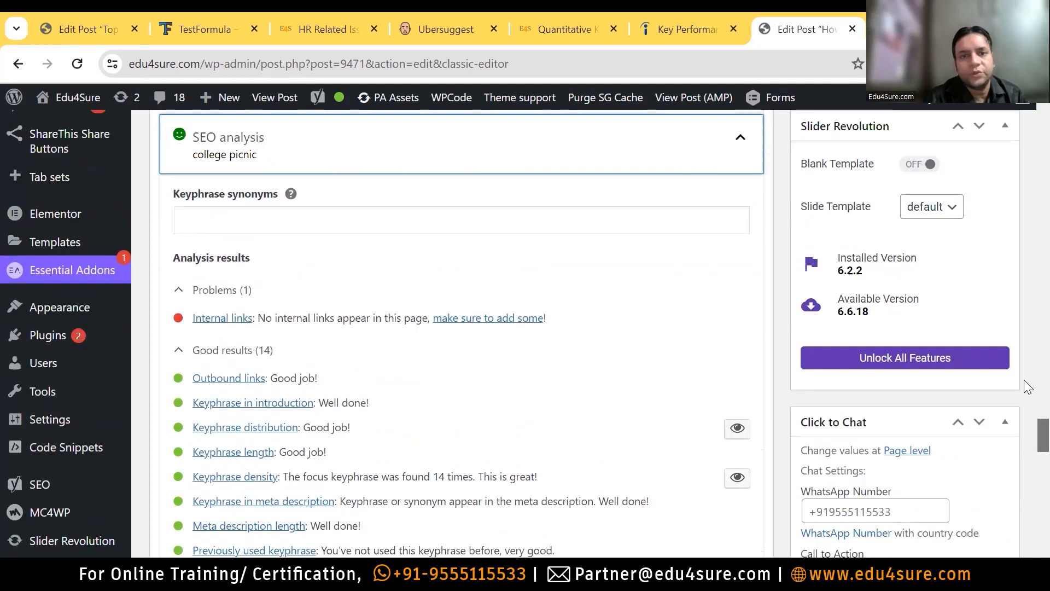
{"action": "scroll", "coordinate": [1025, 306], "scroll_direction": "up", "scroll_amount": 8}
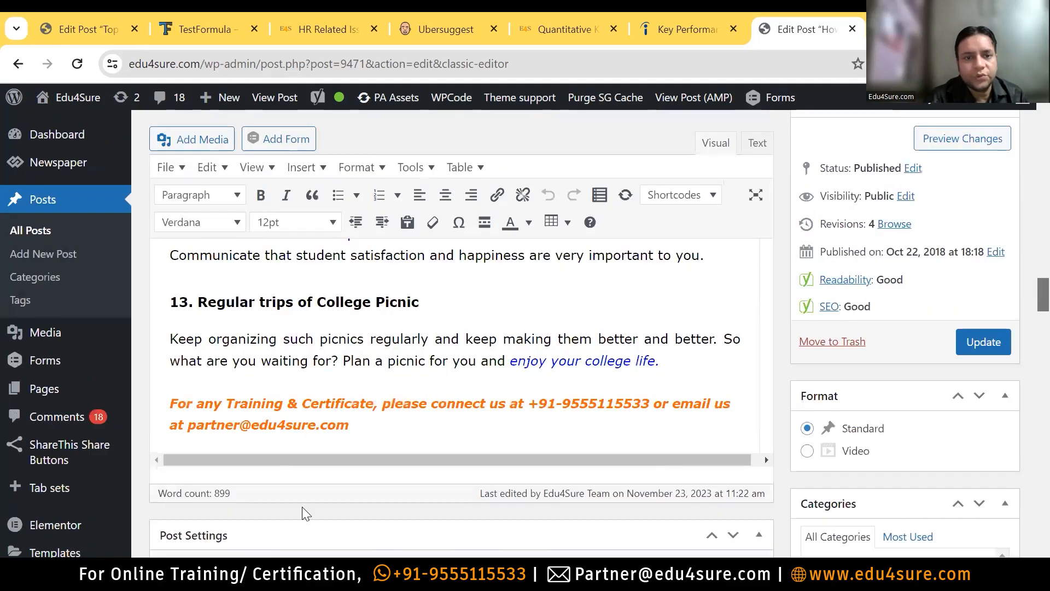
{"action": "left_click_drag", "start_coordinate": [342, 361], "coordinate": [646, 359]}
{"action": "left_click", "coordinate": [569, 360]}
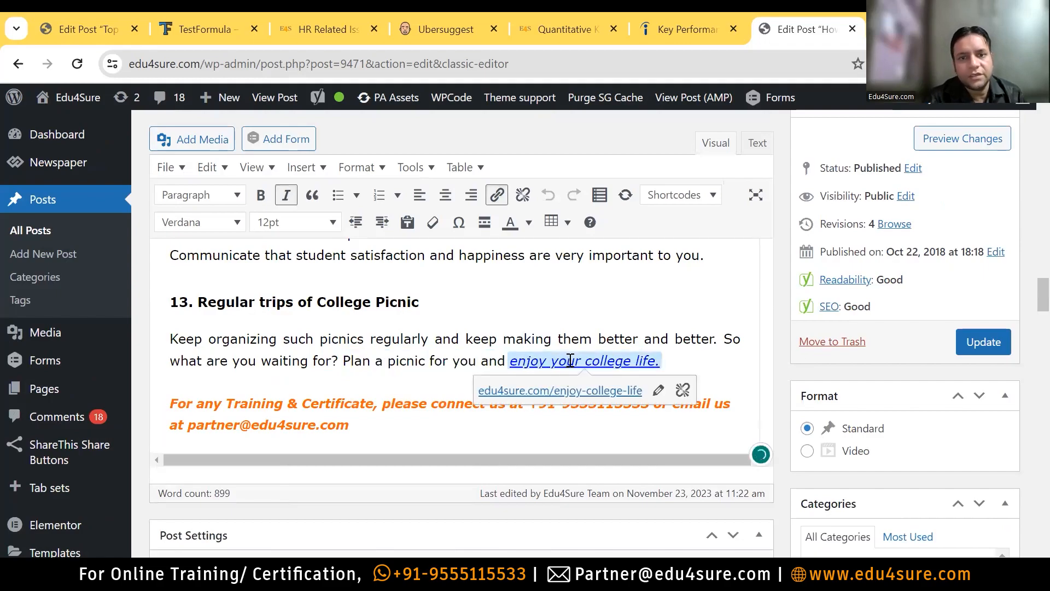
{"action": "left_click", "coordinate": [573, 390]}
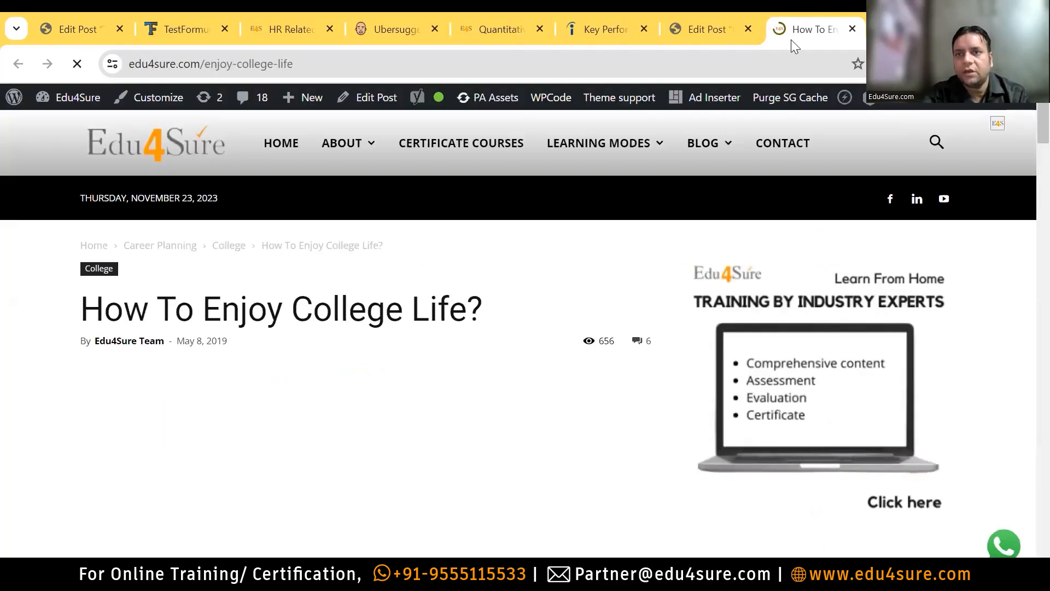
{"action": "left_click", "coordinate": [718, 13]}
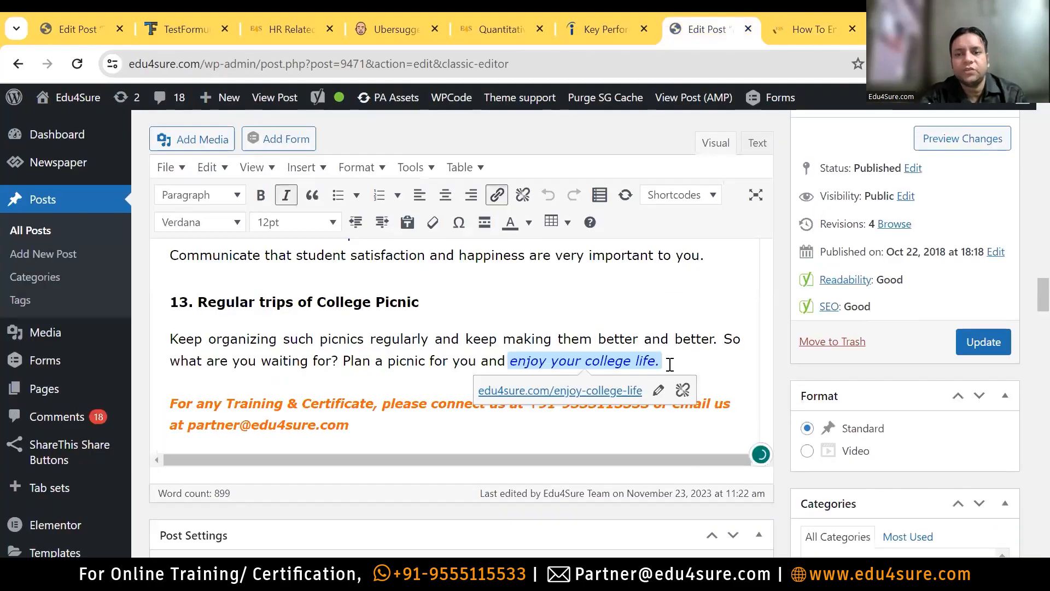
Copy the closing sentence of section 13, including its "enjoy your college life" link, and remove it from the paragraph
{"action": "left_click", "coordinate": [691, 340]}
{"action": "left_click_drag", "start_coordinate": [399, 369], "coordinate": [342, 360]}
{"action": "key", "text": "ctrl+c"}
{"action": "key", "text": "Delete"}
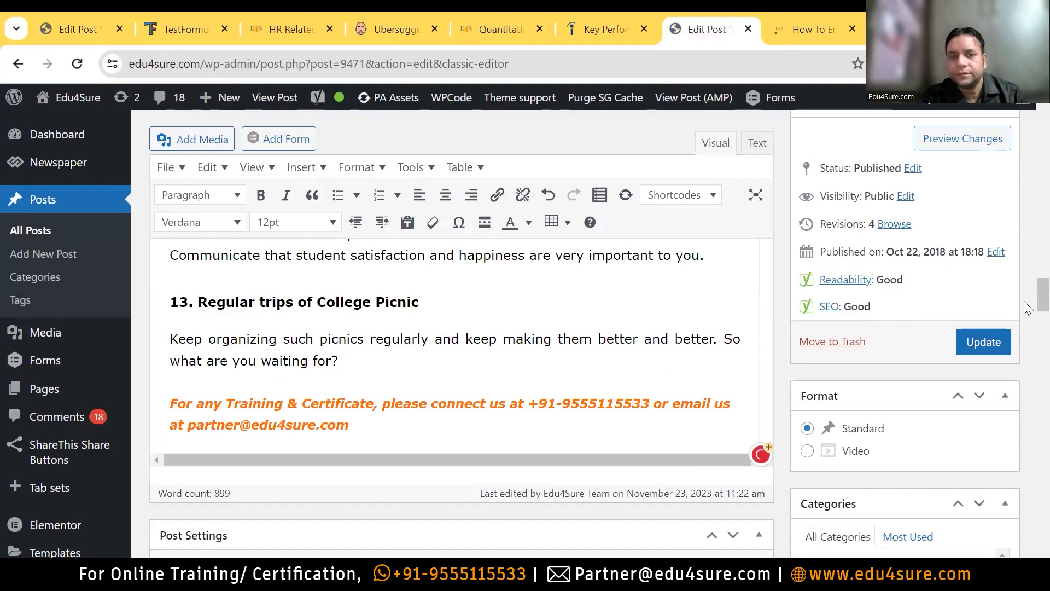
Write "Plan and Enjoy the college Picnic." as the new closing sentence after "So what are you waiting for?" in section 13
{"action": "scroll", "coordinate": [1027, 290], "scroll_direction": "up", "scroll_amount": 2}
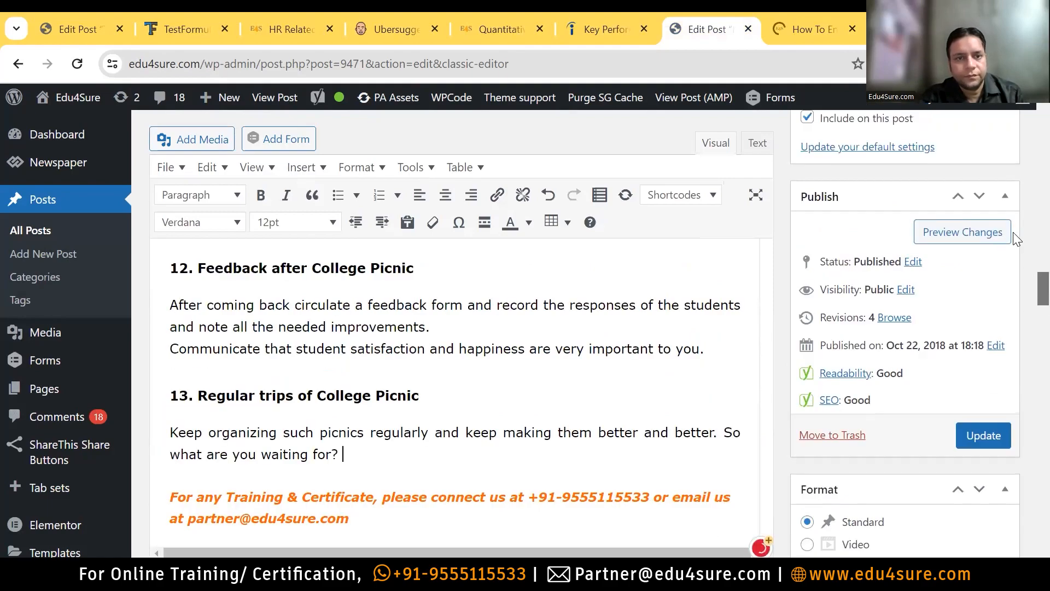
{"action": "scroll", "coordinate": [1015, 258], "scroll_direction": "up", "scroll_amount": 5}
{"action": "scroll", "coordinate": [1023, 300], "scroll_direction": "down", "scroll_amount": 6}
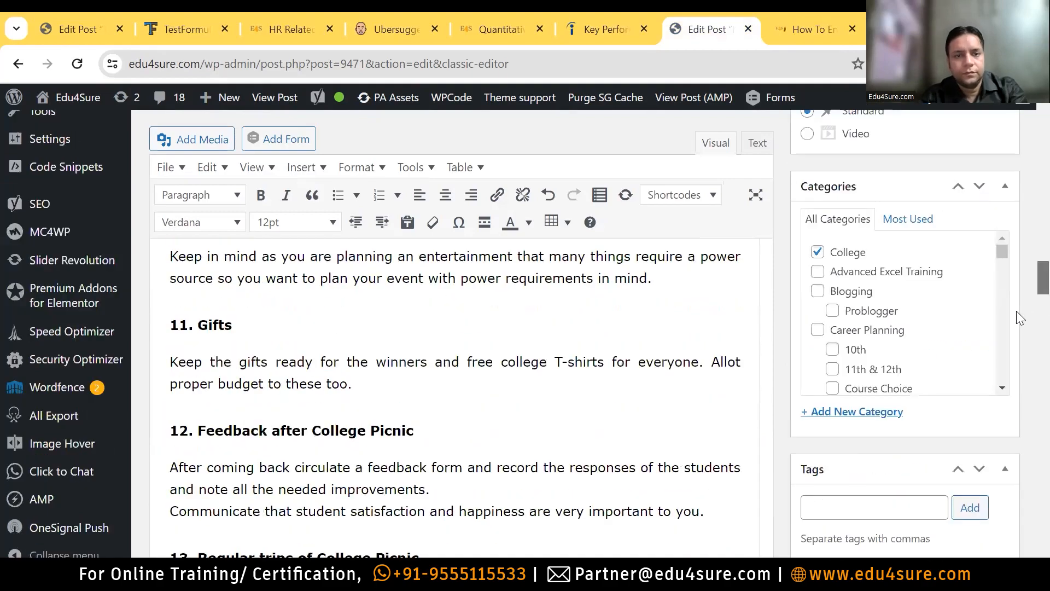
{"action": "scroll", "coordinate": [1022, 300], "scroll_direction": "down", "scroll_amount": 5}
{"action": "type", "text": "Plan"}
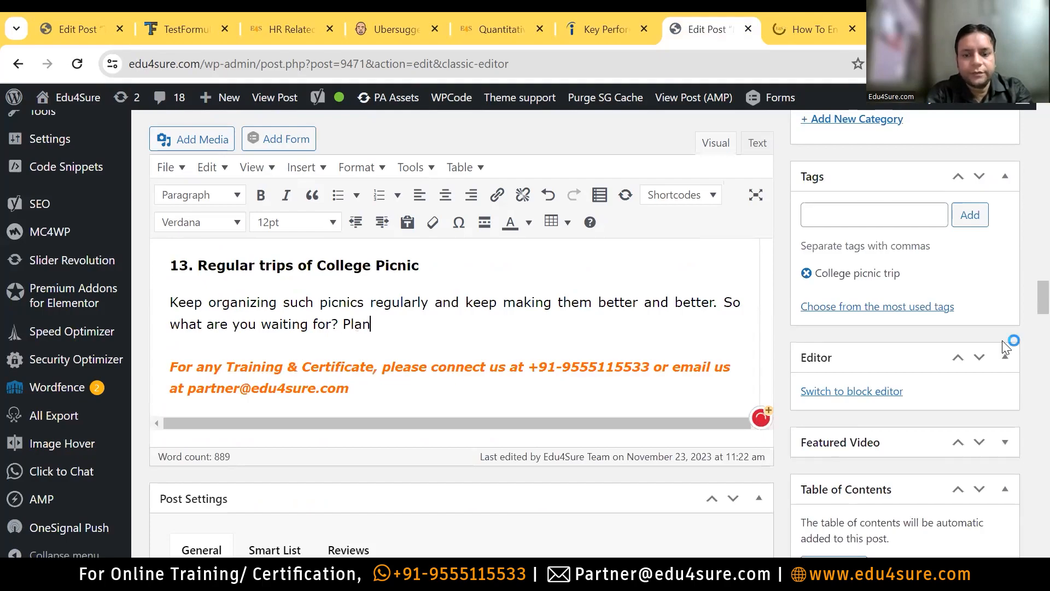
{"action": "type", "text": " and Enjoy yh"}
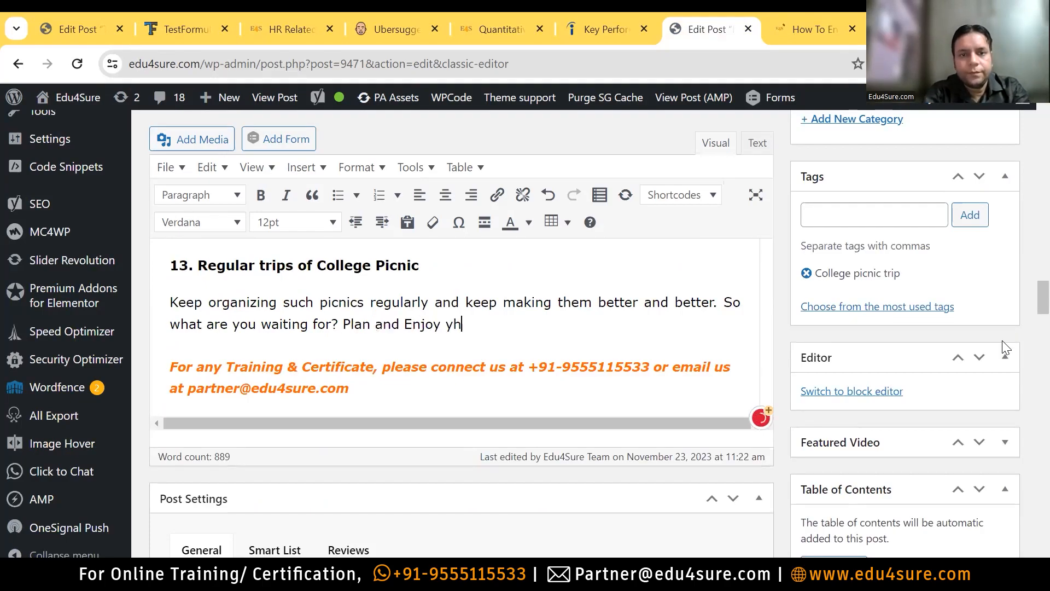
{"action": "key", "text": "BackSpace"}
{"action": "key", "text": "BackSpace"}
{"action": "type", "text": "th"}
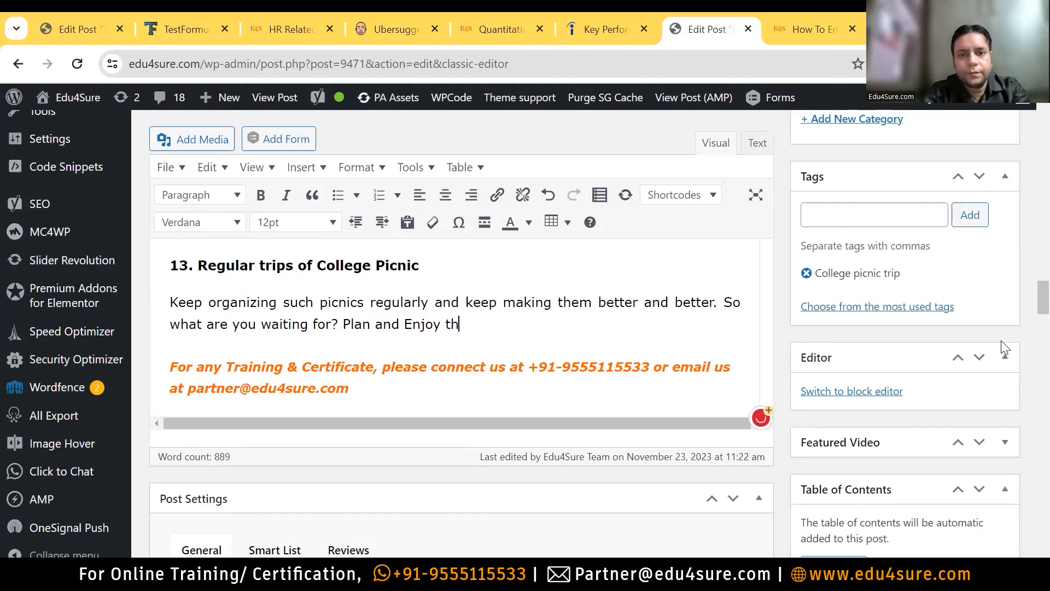
{"action": "type", "text": "e dollege Po"}
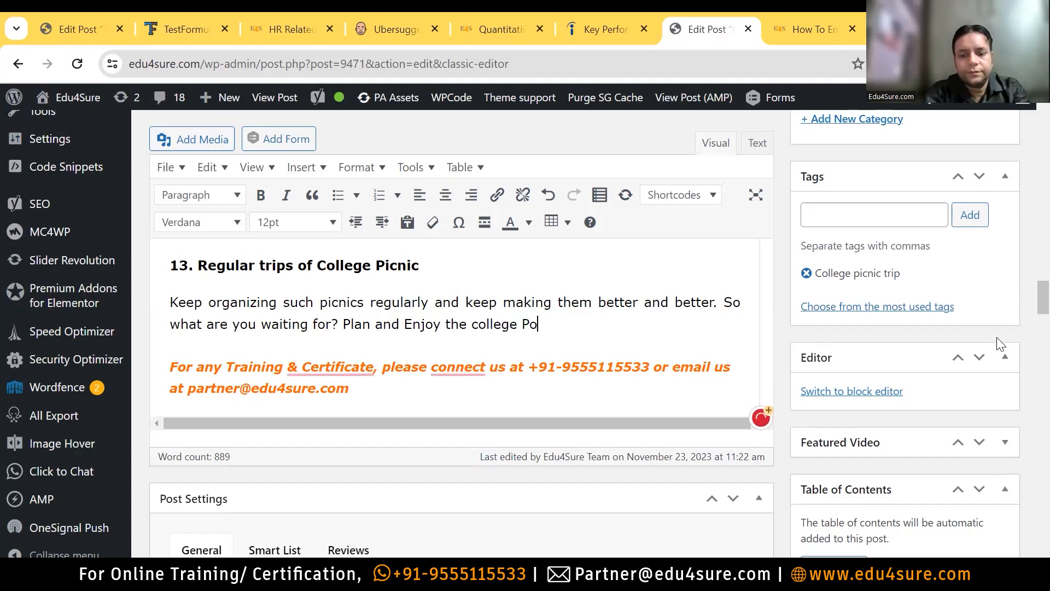
{"action": "key", "text": "BackSpace"}
{"action": "type", "text": "ic"}
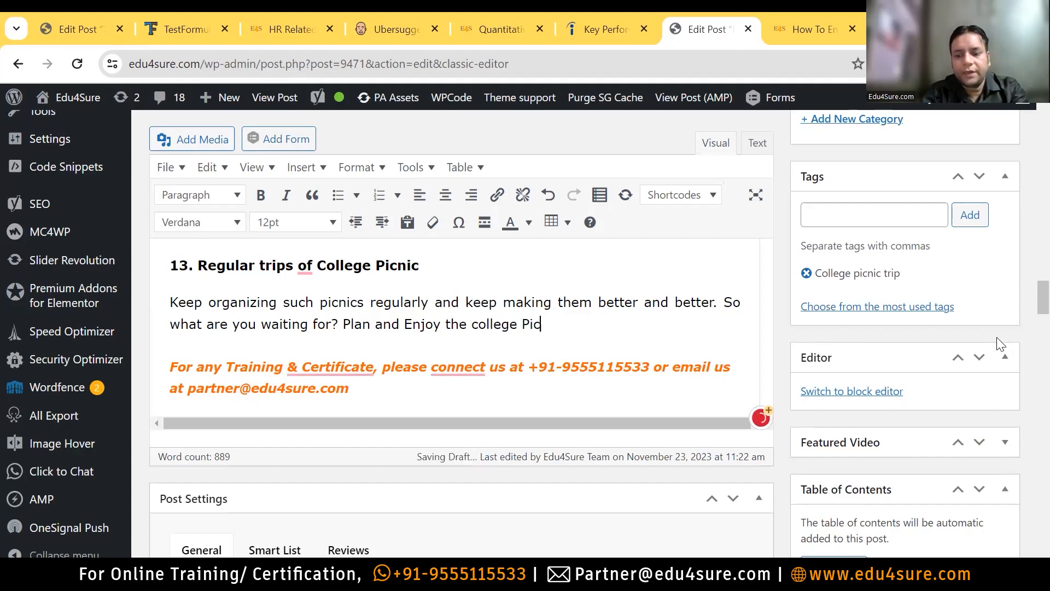
{"action": "type", "text": "nic."}
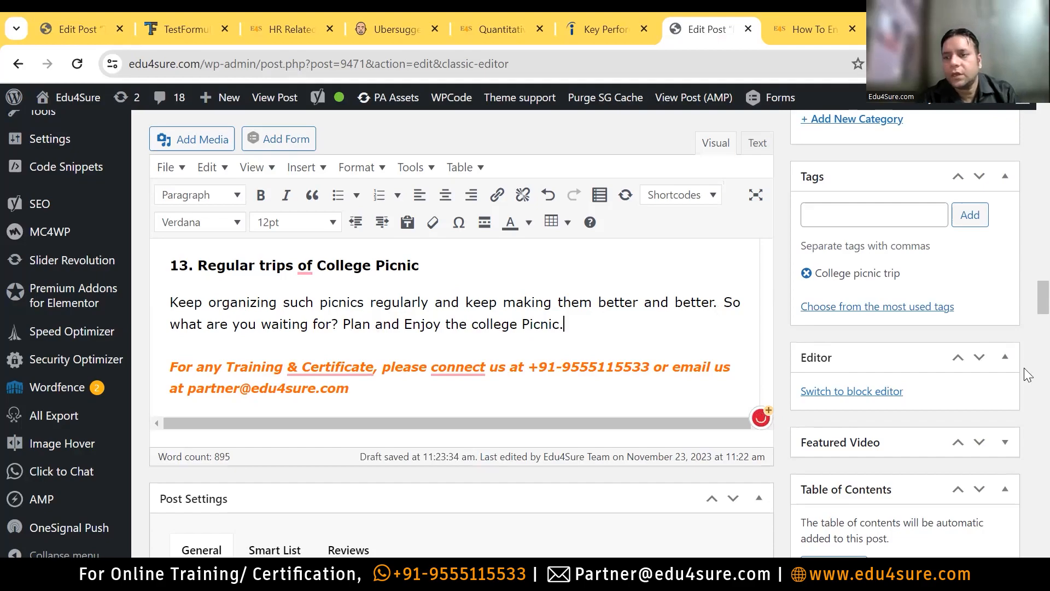
Try placing the copied linked sentence in a new paragraph above "1. Decide whom to invite", and take it out again with its empty line
{"action": "scroll", "coordinate": [1026, 276], "scroll_direction": "up", "scroll_amount": 5}
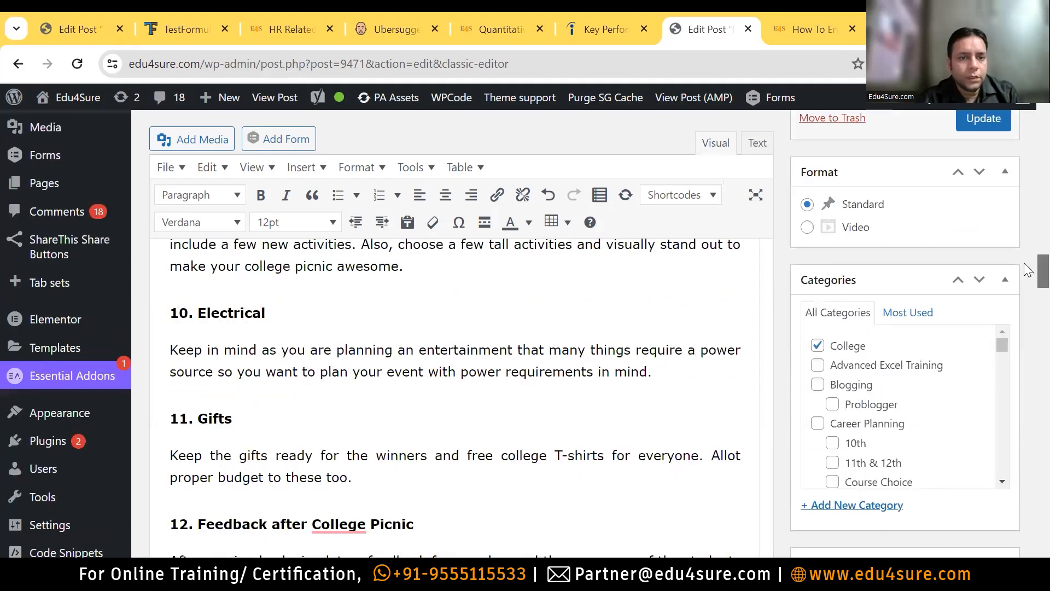
{"action": "scroll", "coordinate": [1026, 235], "scroll_direction": "up", "scroll_amount": 6}
{"action": "scroll", "coordinate": [1027, 181], "scroll_direction": "up", "scroll_amount": 12}
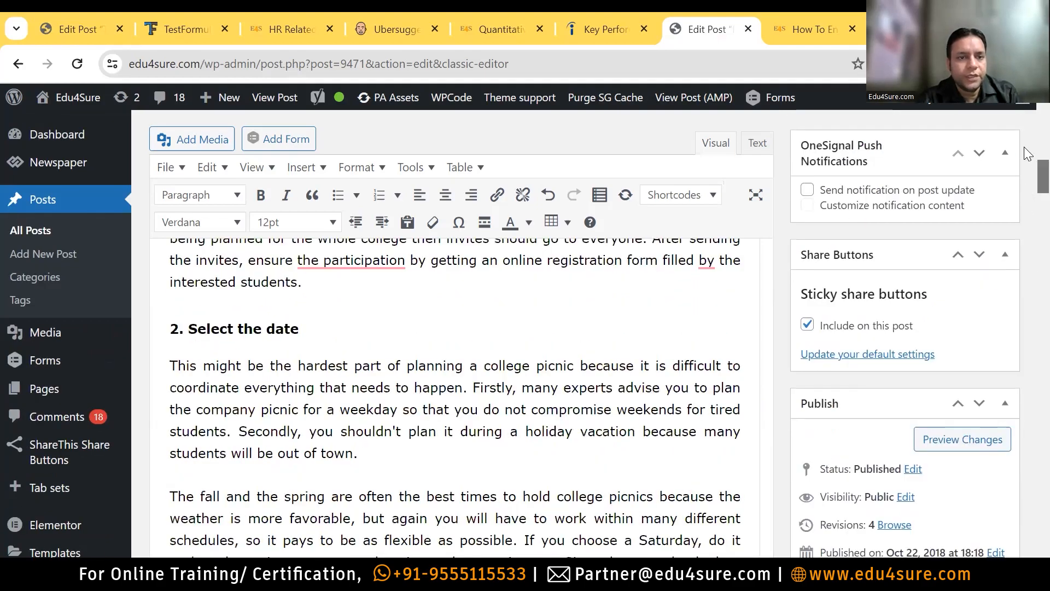
{"action": "scroll", "coordinate": [1025, 161], "scroll_direction": "down", "scroll_amount": 4}
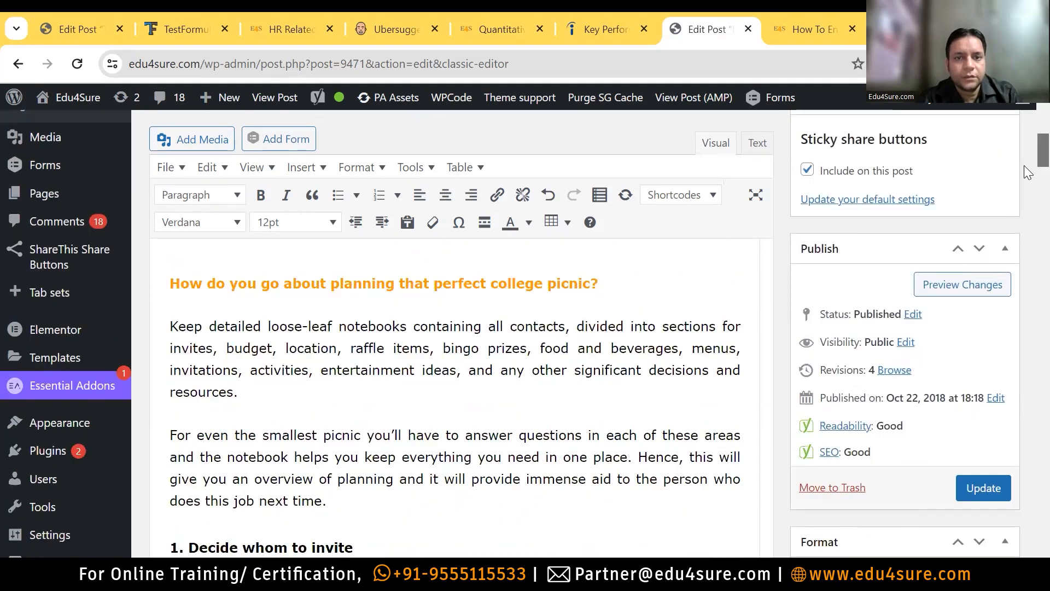
{"action": "scroll", "coordinate": [1027, 165], "scroll_direction": "up", "scroll_amount": 1}
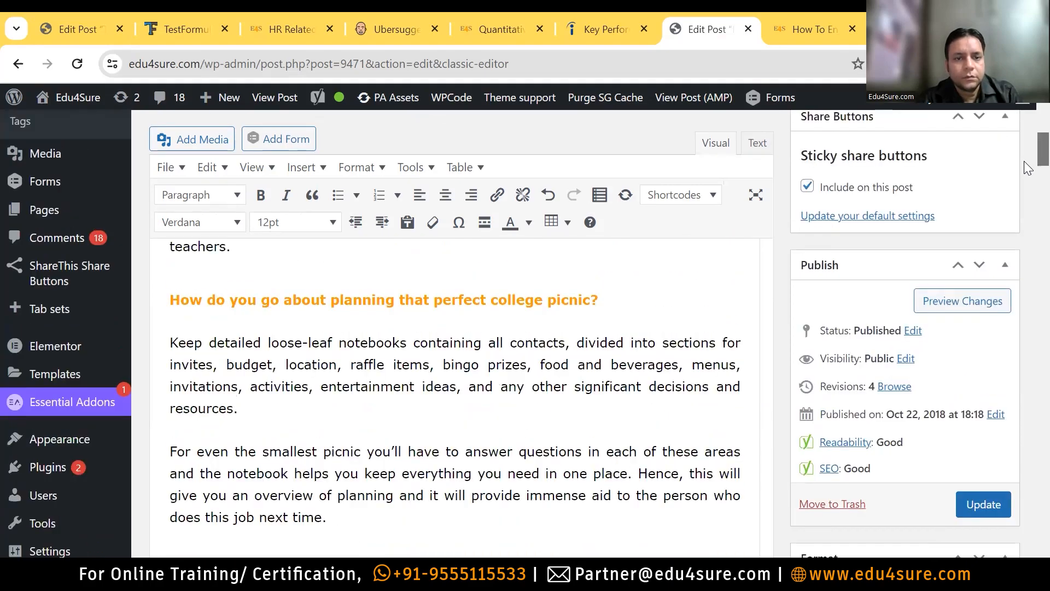
{"action": "scroll", "coordinate": [1027, 169], "scroll_direction": "down", "scroll_amount": 1}
{"action": "scroll", "coordinate": [335, 372], "scroll_direction": "down", "scroll_amount": 2}
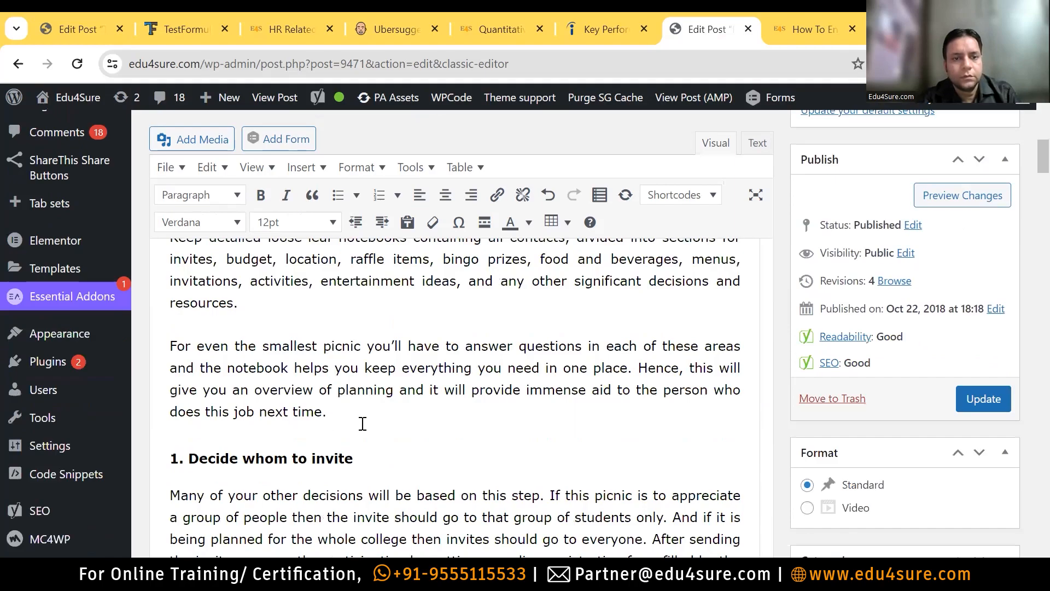
{"action": "left_click", "coordinate": [364, 426]}
{"action": "left_click", "coordinate": [363, 410]}
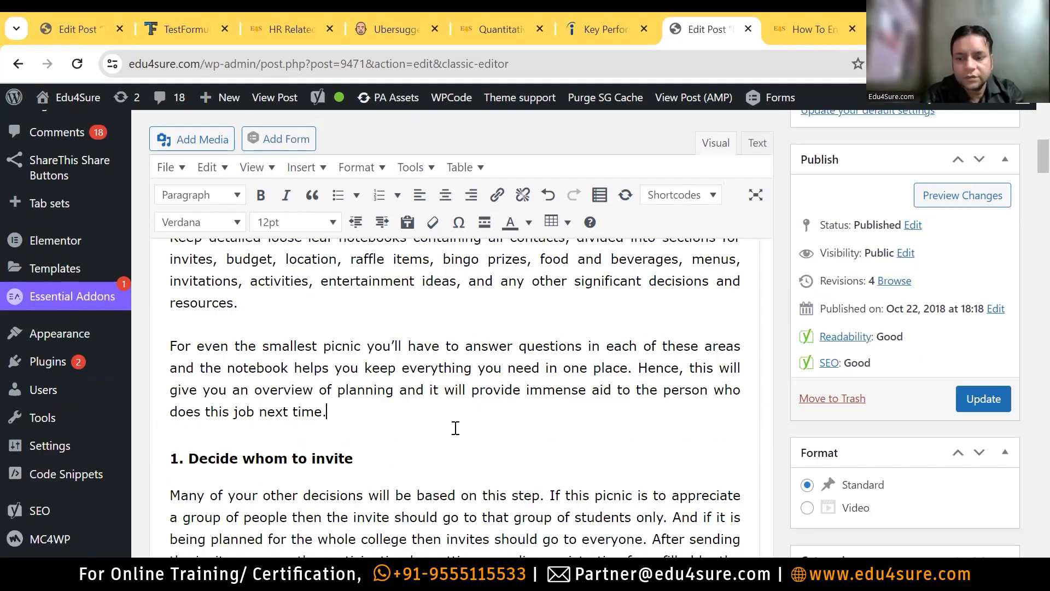
{"action": "key", "text": "Return"}
{"action": "key", "text": "ctrl+v"}
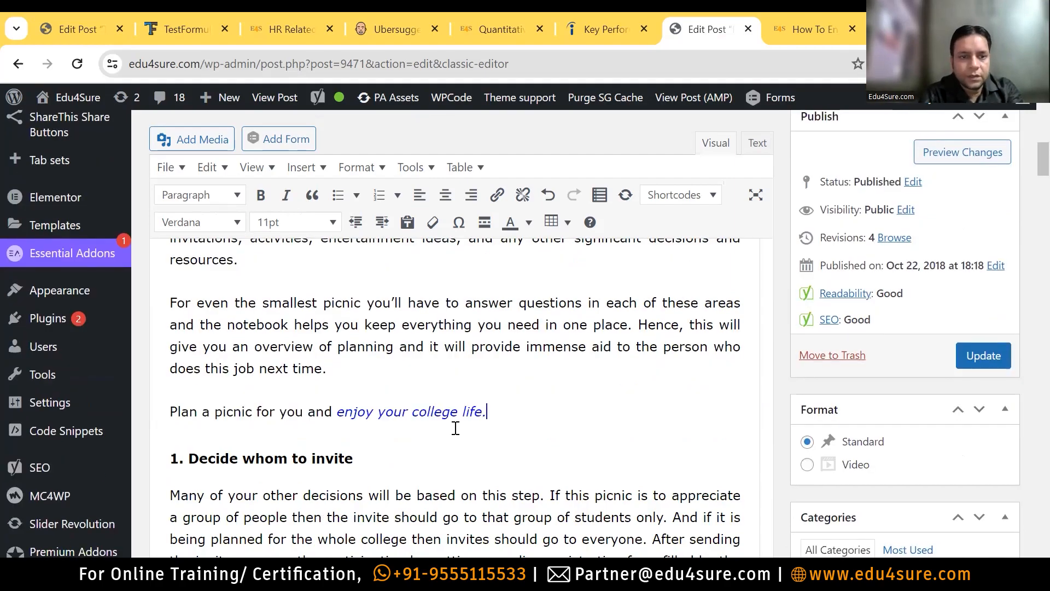
{"action": "type", "text": "."}
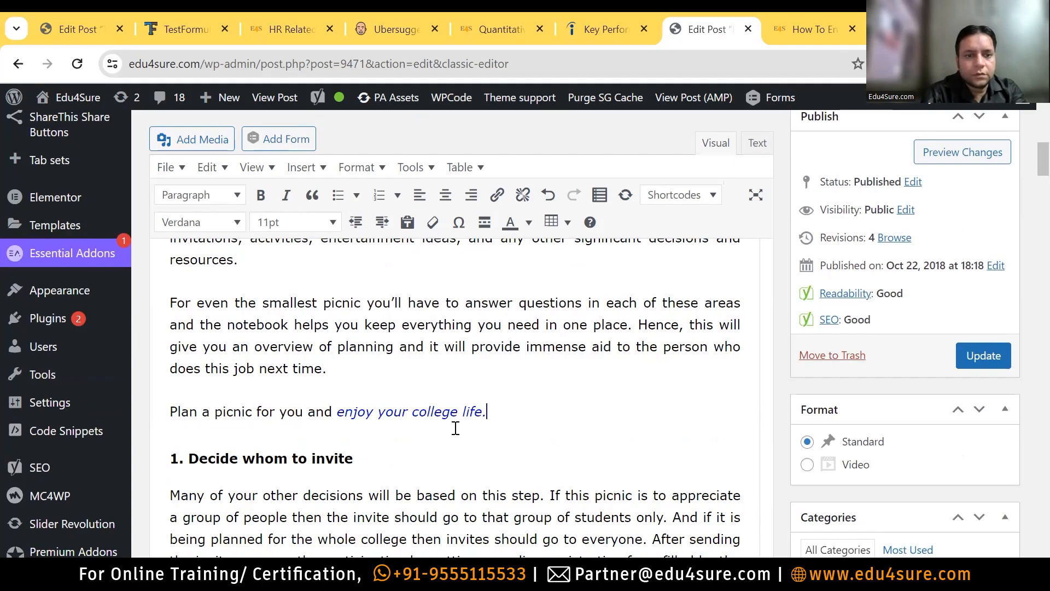
{"action": "key", "text": "ctrl+z"}
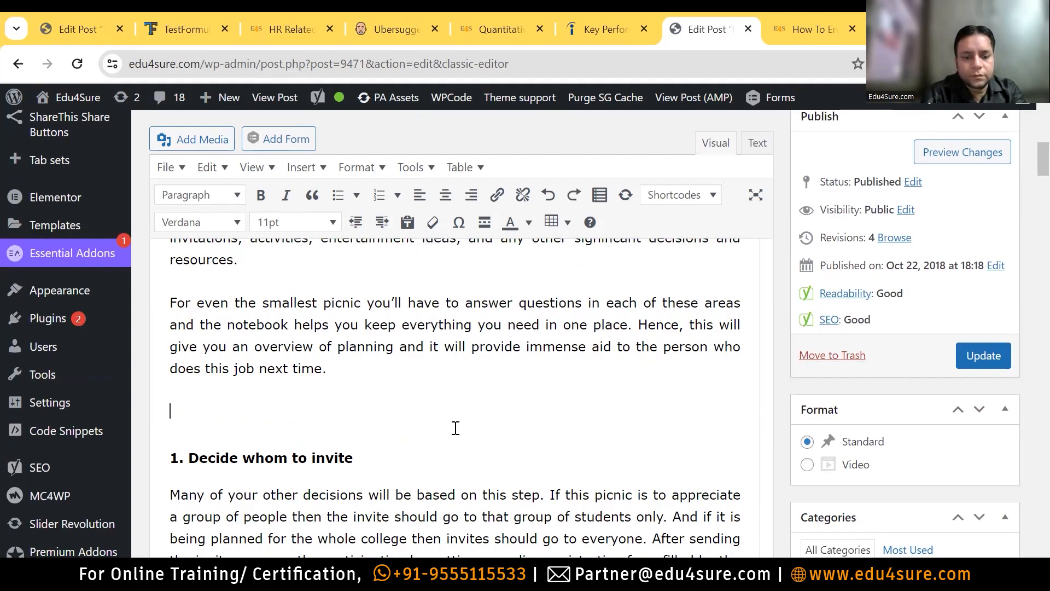
{"action": "key", "text": "Delete"}
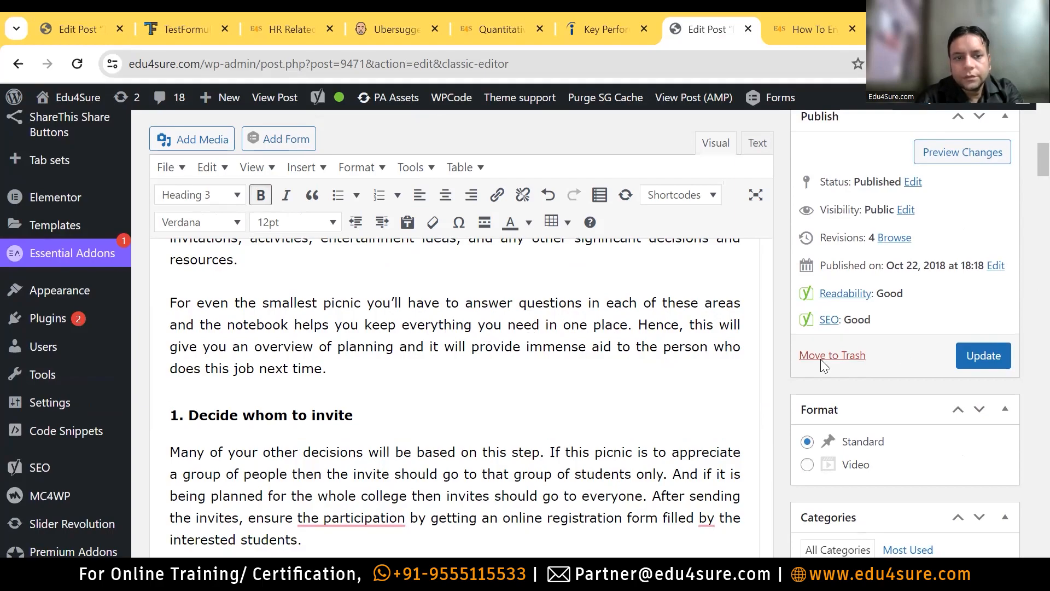
Correct the last two subheadings to read "13. Regular trips to College Picnic" and "12. Feedback after the College Picnic"
{"action": "scroll", "coordinate": [1027, 163], "scroll_direction": "down", "scroll_amount": 20}
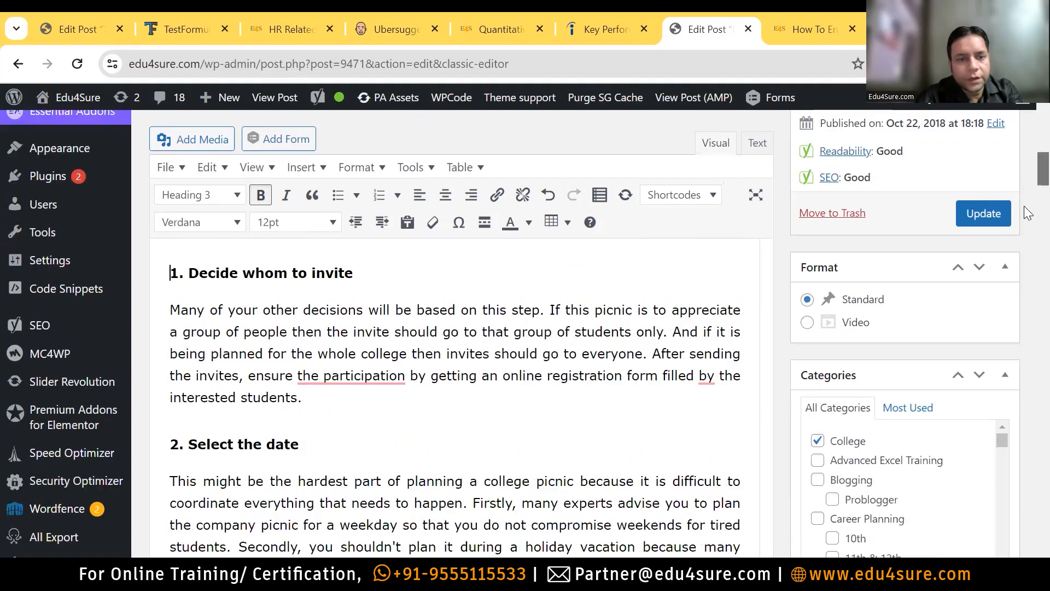
{"action": "scroll", "coordinate": [1027, 251], "scroll_direction": "down", "scroll_amount": 10}
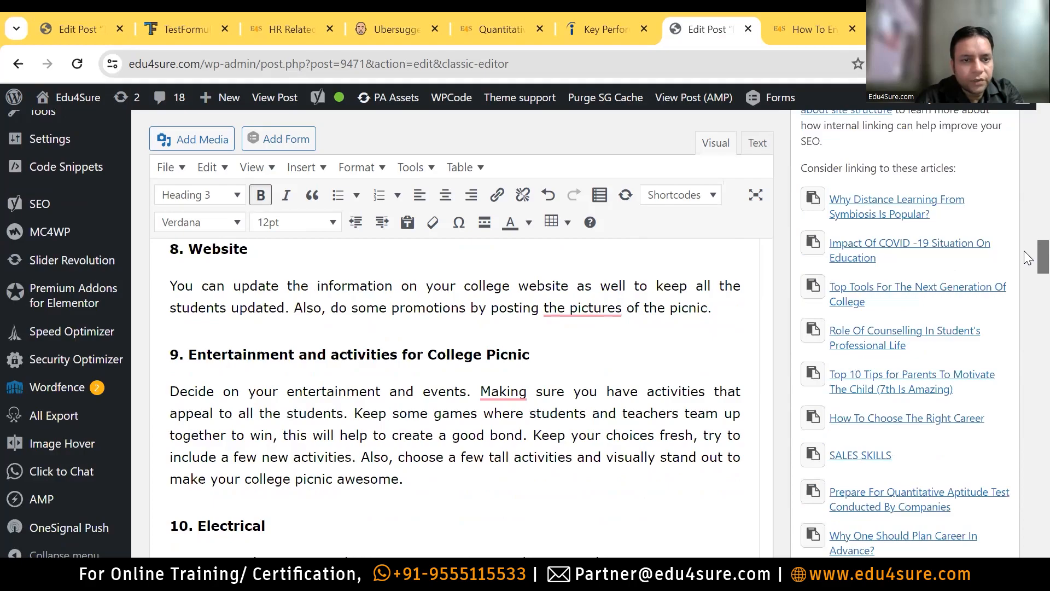
{"action": "scroll", "coordinate": [1027, 281], "scroll_direction": "down", "scroll_amount": 5}
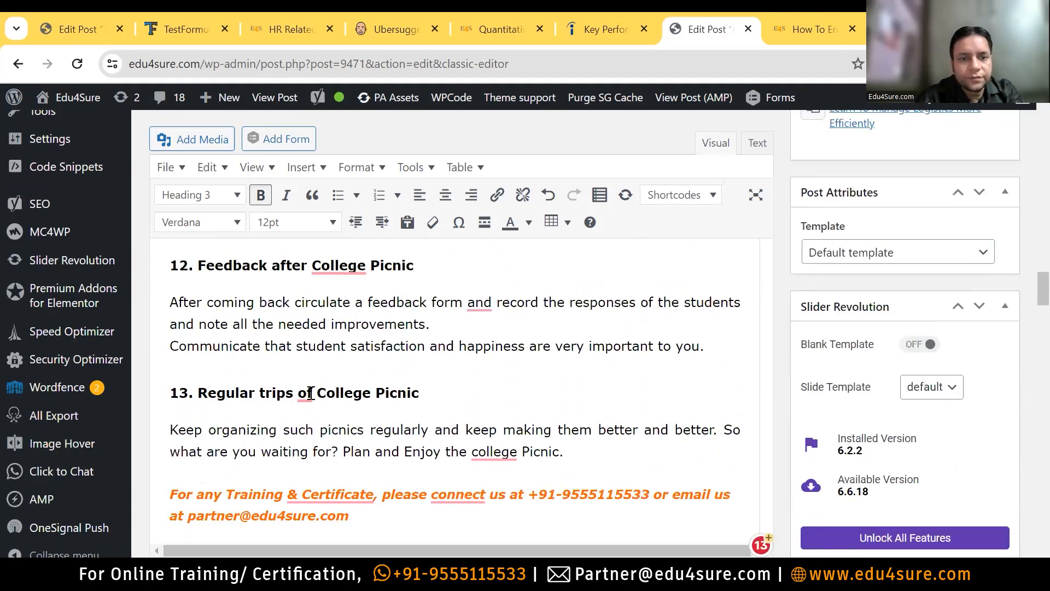
{"action": "mouse_move", "coordinate": [310, 393]}
{"action": "left_click", "coordinate": [310, 435]}
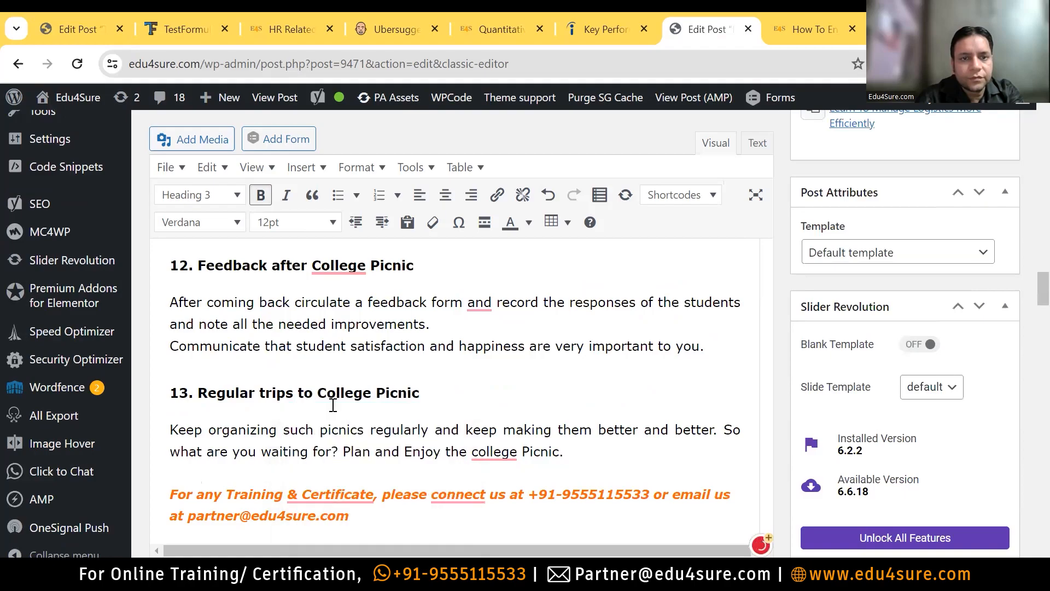
{"action": "left_click", "coordinate": [345, 269]}
{"action": "left_click", "coordinate": [361, 310]}
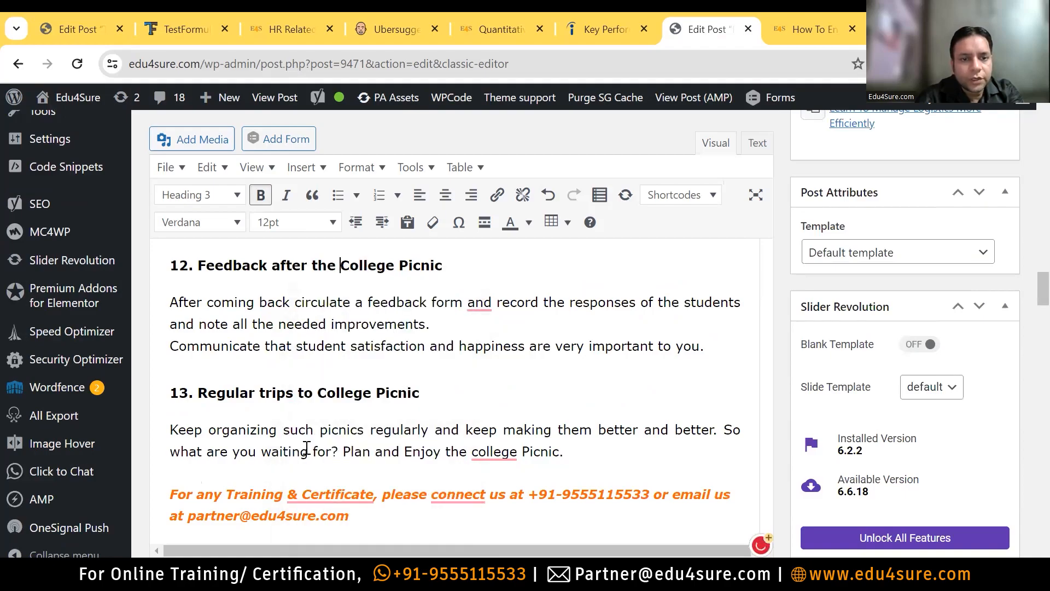
Capitalize "College" in section 13's closing line and append "The picnic really helps a lot in bonding & making life full of fun during college days."
{"action": "left_click", "coordinate": [497, 454]}
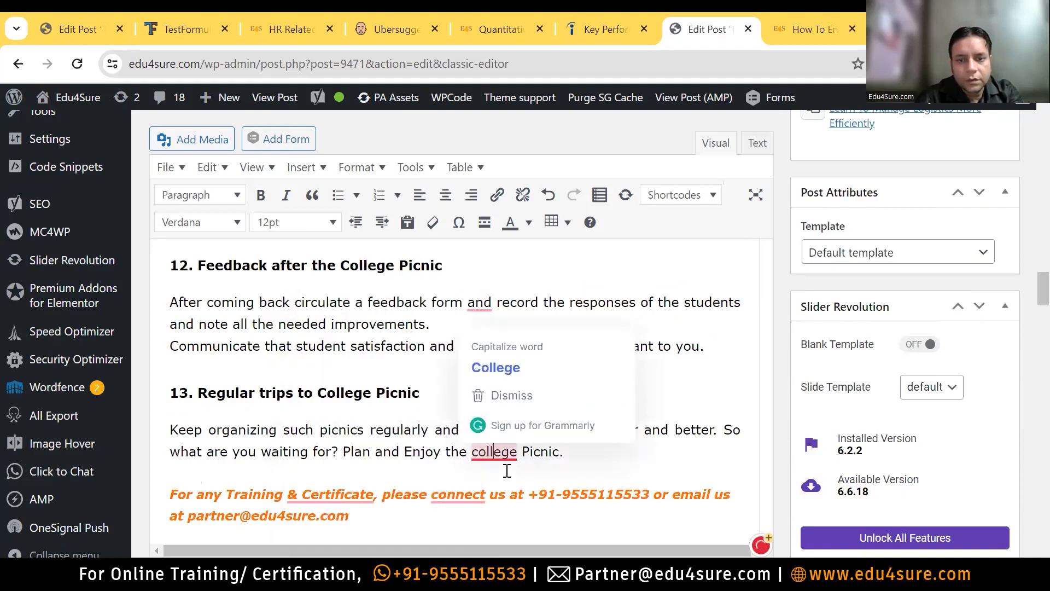
{"action": "left_click", "coordinate": [496, 368]}
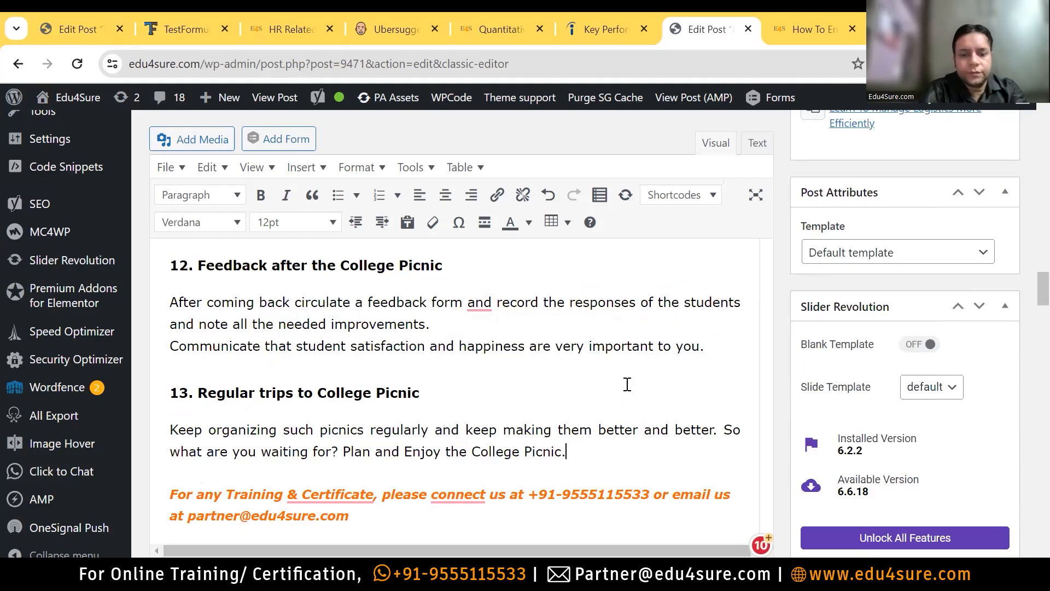
{"action": "type", "text": "T"}
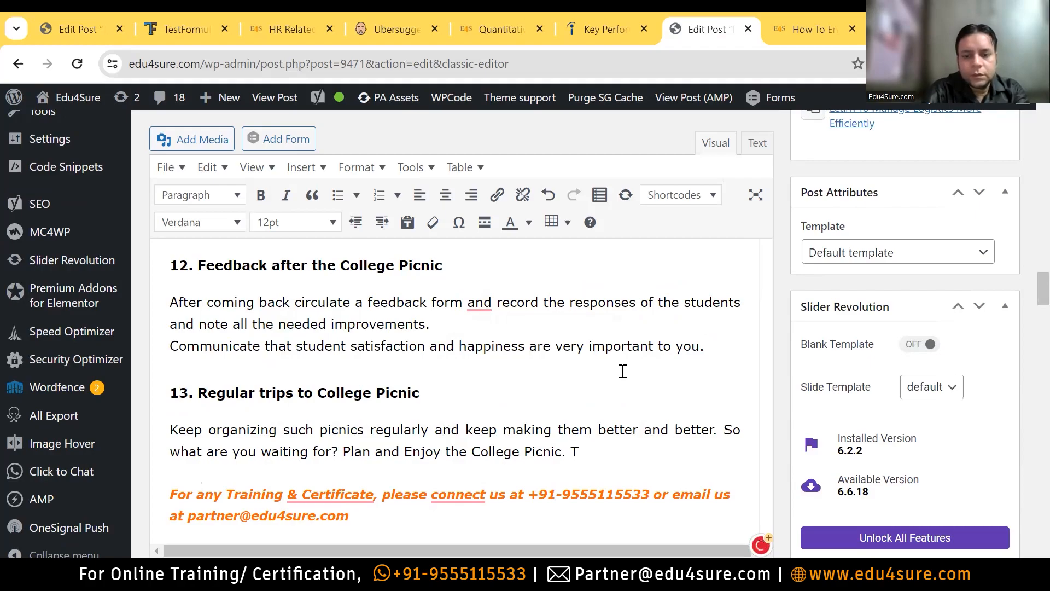
{"action": "type", "text": "he "}
{"action": "type", "text": "picnic r"}
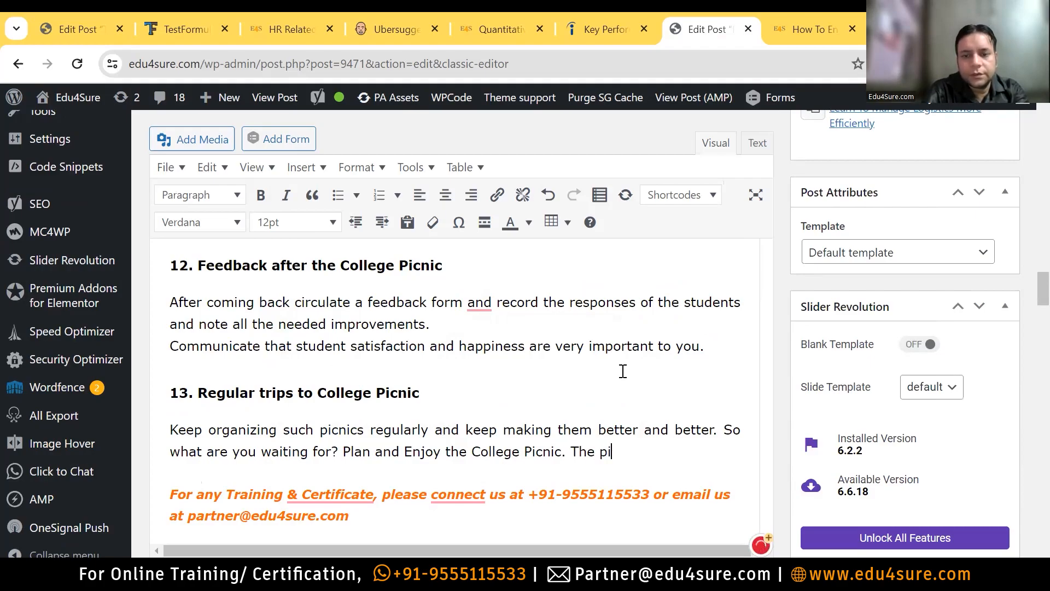
{"action": "type", "text": "eally helps a lo"}
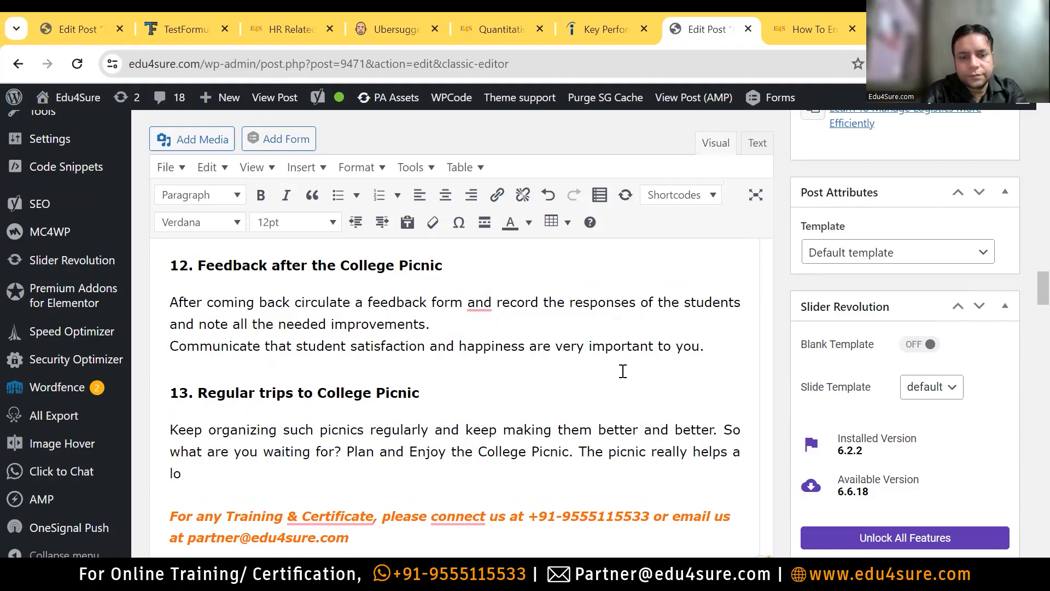
{"action": "type", "text": "t in bonding &"}
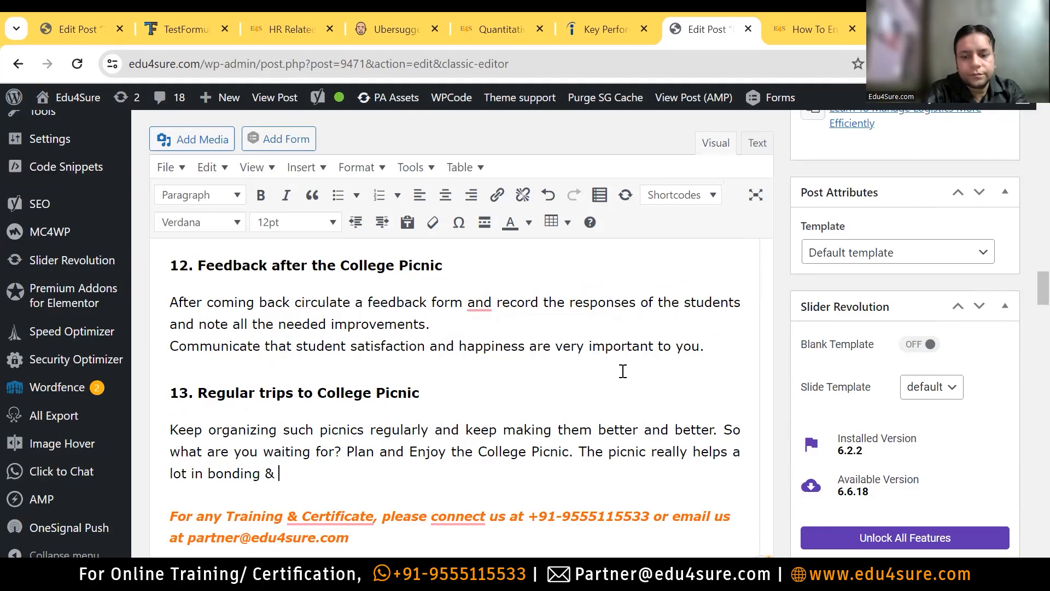
{"action": "type", "text": " making lif"}
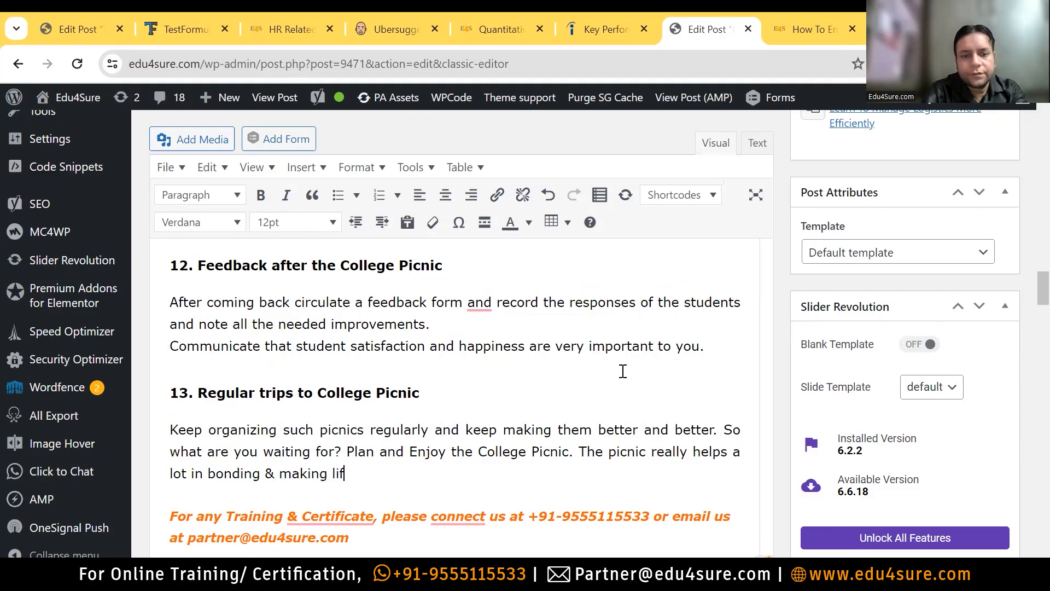
{"action": "type", "text": "e ful"}
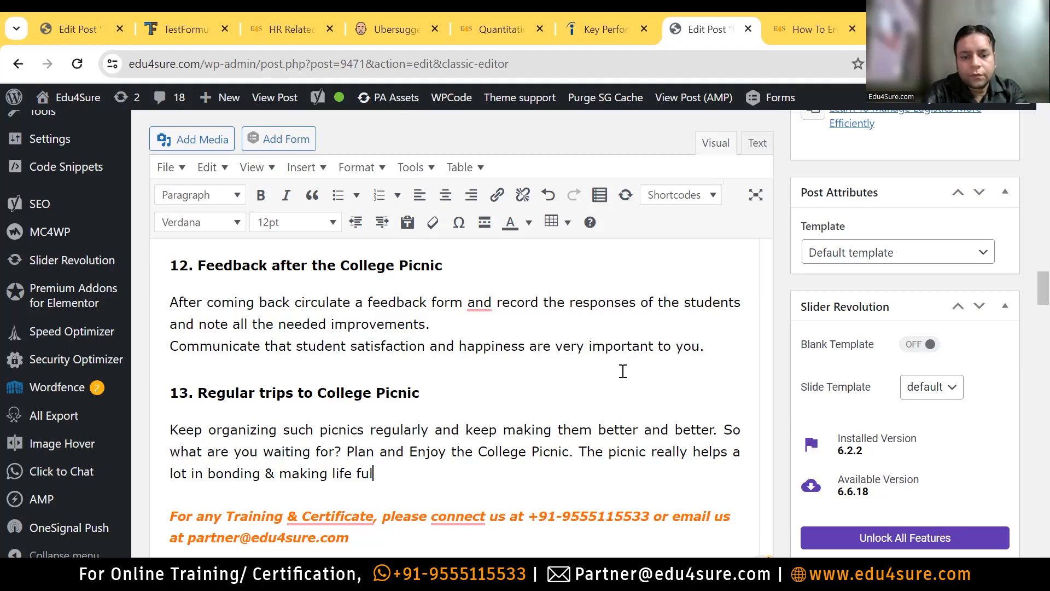
{"action": "type", "text": "l of fun"}
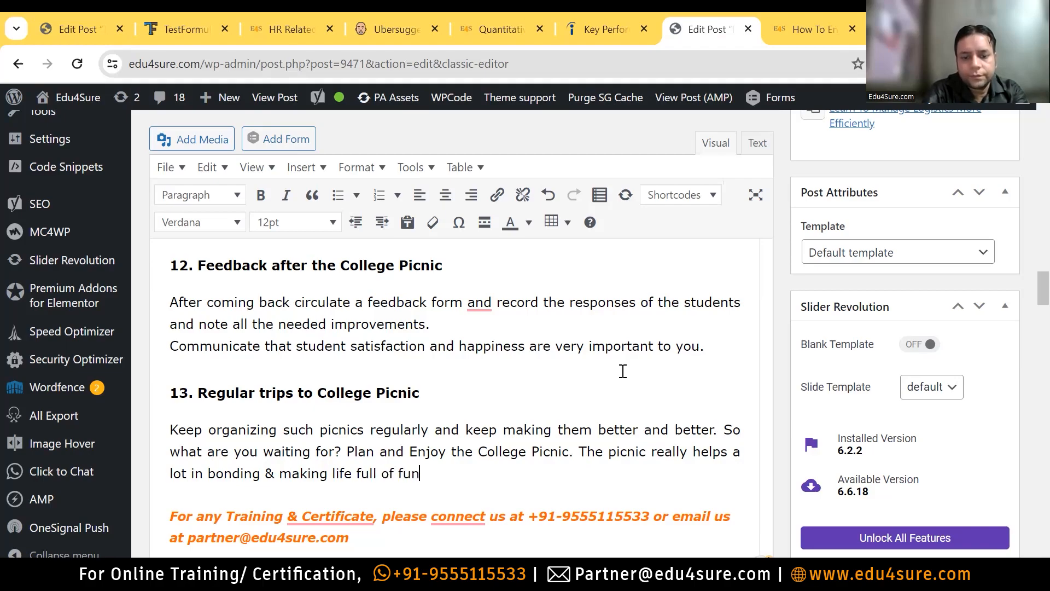
{"action": "type", "text": " during cole"}
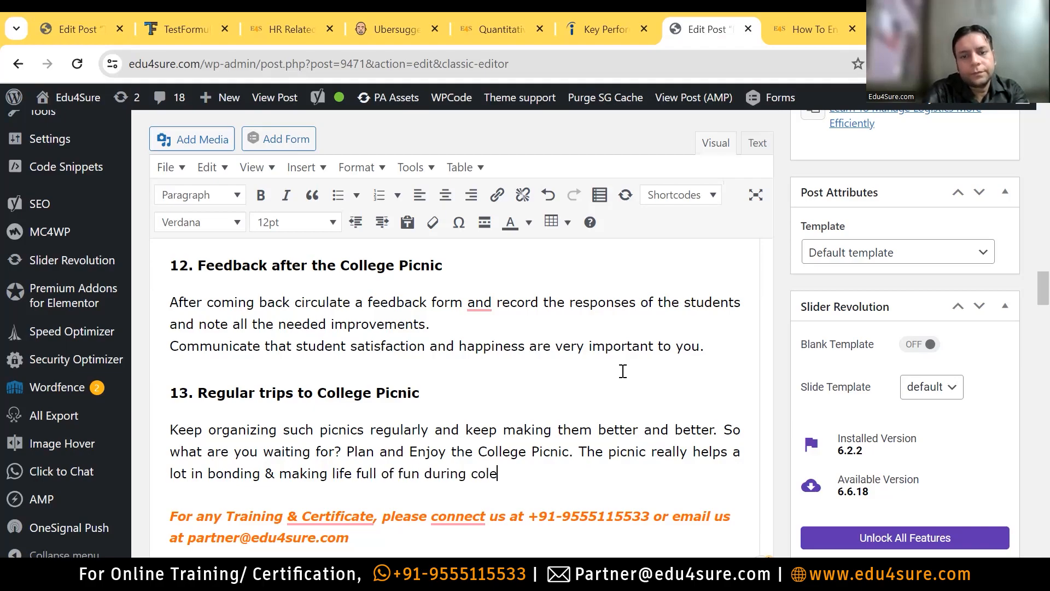
{"action": "key", "text": "BackSpace"}
{"action": "type", "text": "keg"}
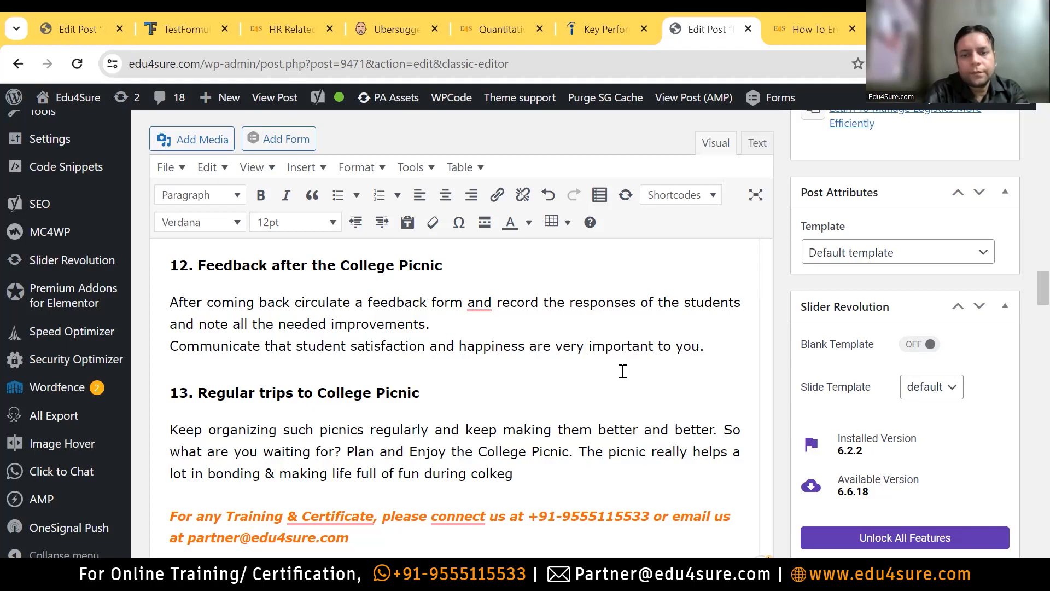
{"action": "key", "text": "BackSpace"}
{"action": "key", "text": "BackSpace"}
{"action": "key", "text": "BackSpace"}
{"action": "type", "text": "lege da"}
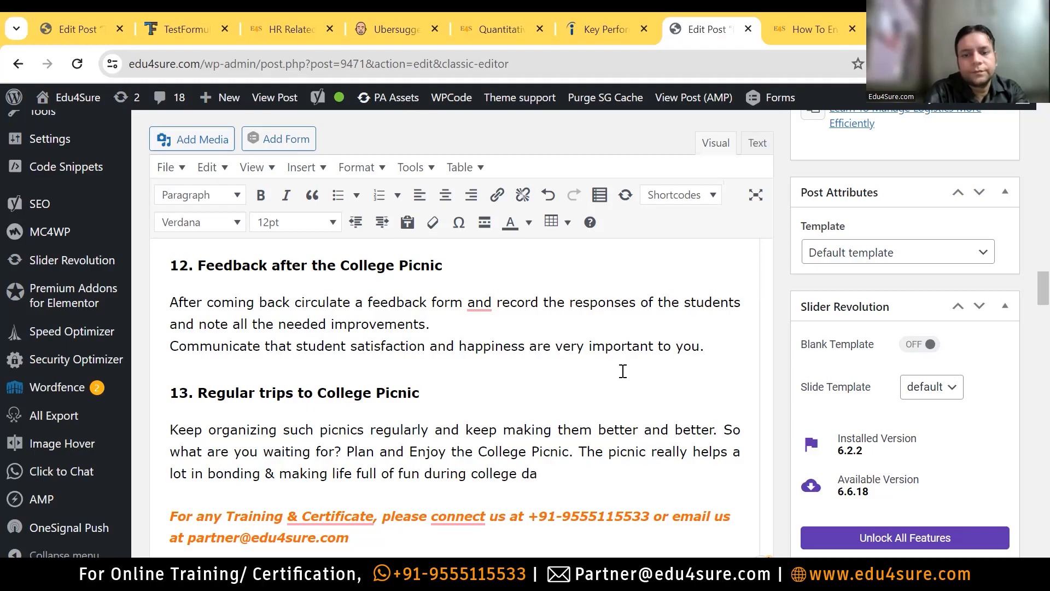
{"action": "type", "text": "ys."}
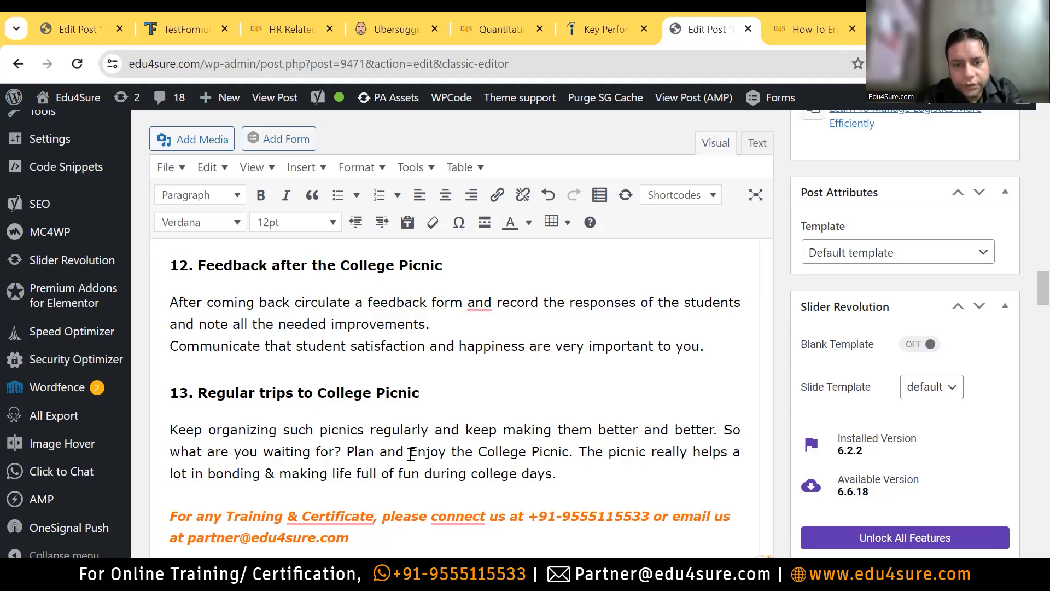
Start a new link on the words "Enjoy the College Picnic" in the closing paragraph of section 13
{"action": "left_click_drag", "start_coordinate": [570, 452], "coordinate": [409, 451]}
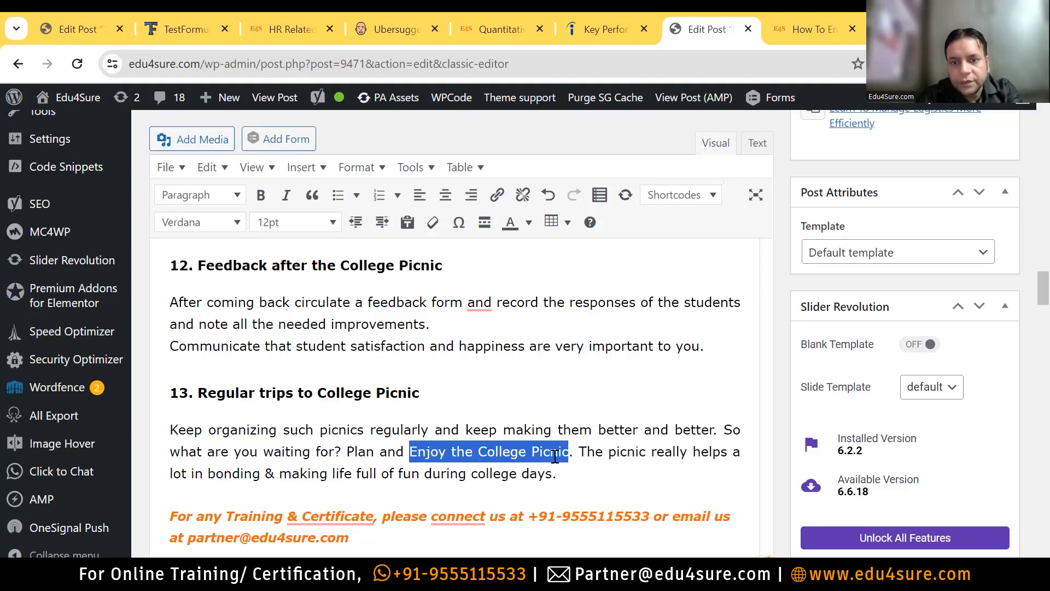
{"action": "right_click", "coordinate": [555, 457]}
{"action": "left_click", "coordinate": [351, 454]}
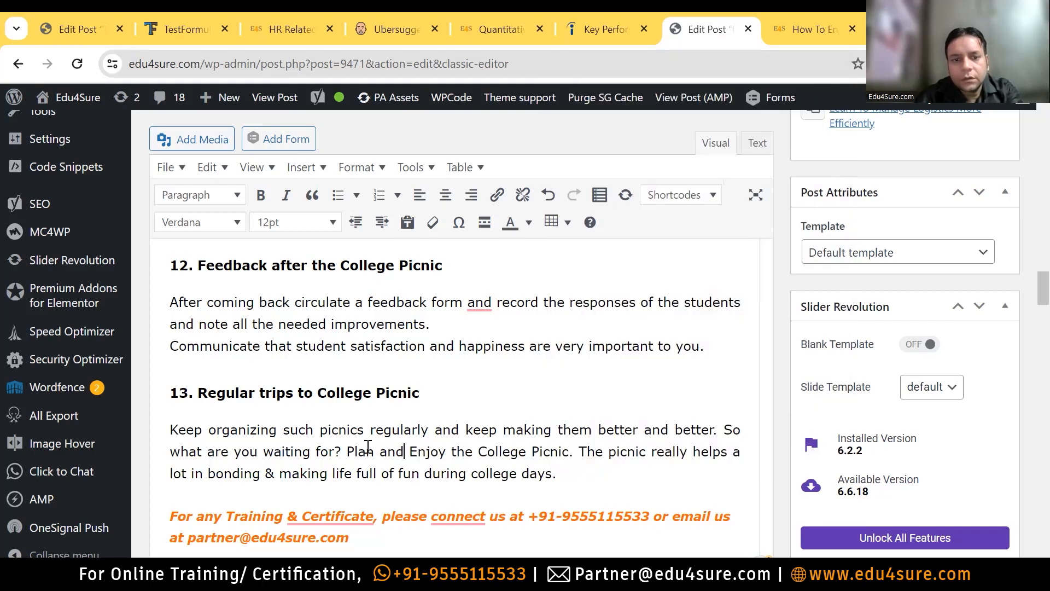
{"action": "left_click_drag", "start_coordinate": [348, 451], "coordinate": [572, 451]}
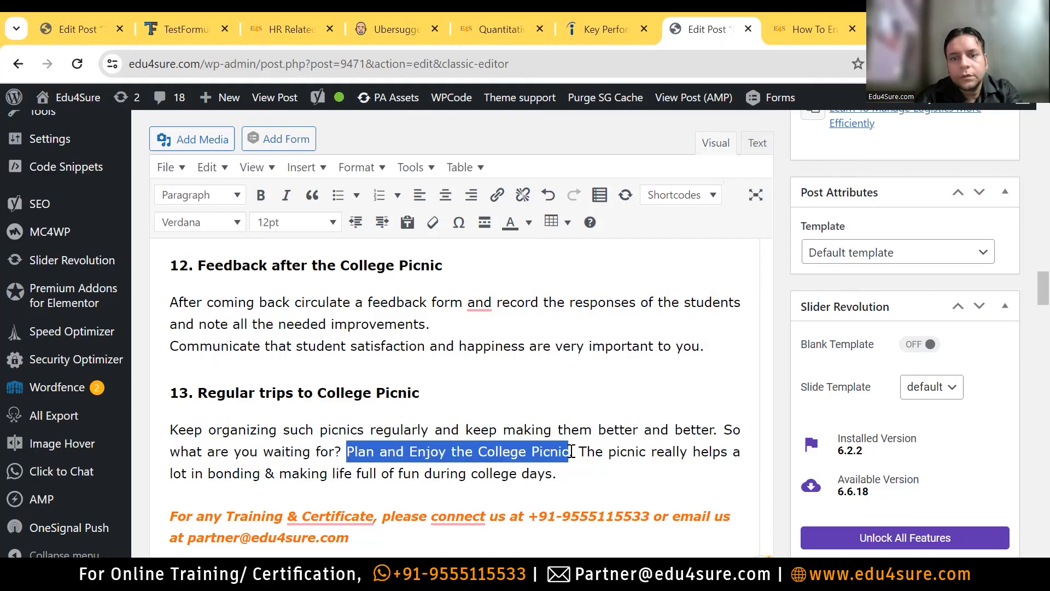
{"action": "left_click", "coordinate": [421, 451]}
{"action": "left_click_drag", "start_coordinate": [410, 452], "coordinate": [569, 454]}
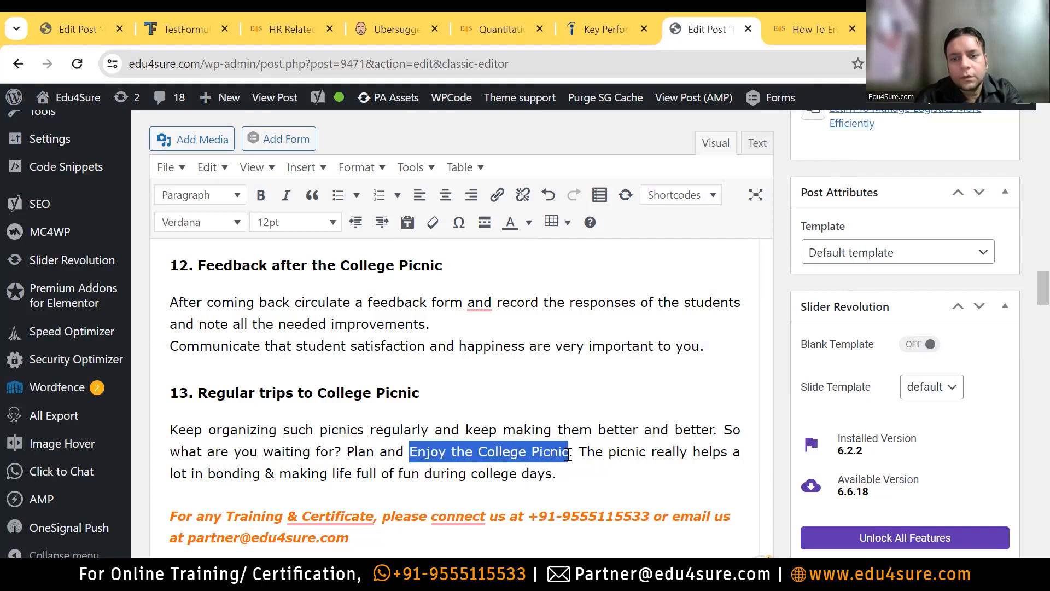
{"action": "left_click", "coordinate": [497, 195]}
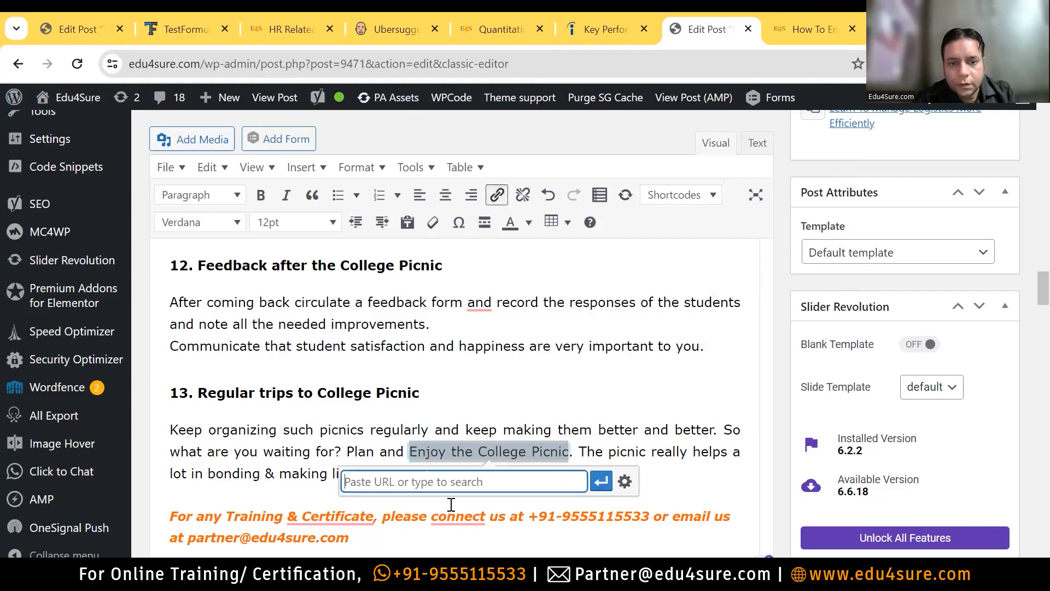
{"action": "type", "text": "Plan a picnic for you and enjoy your college life."}
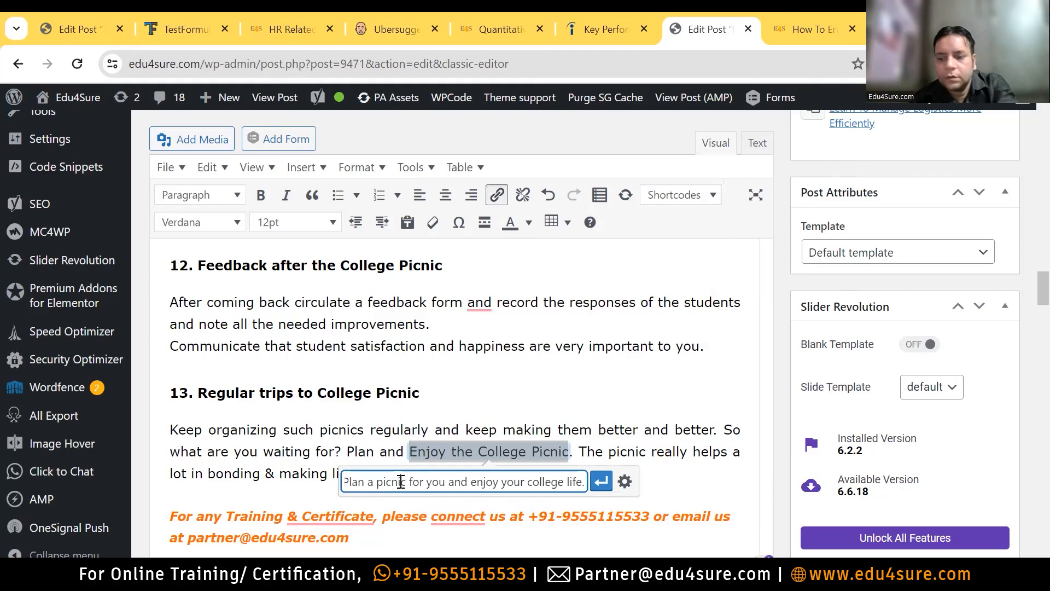
{"action": "key", "text": "ctrl+a"}
{"action": "key", "text": "BackSpace"}
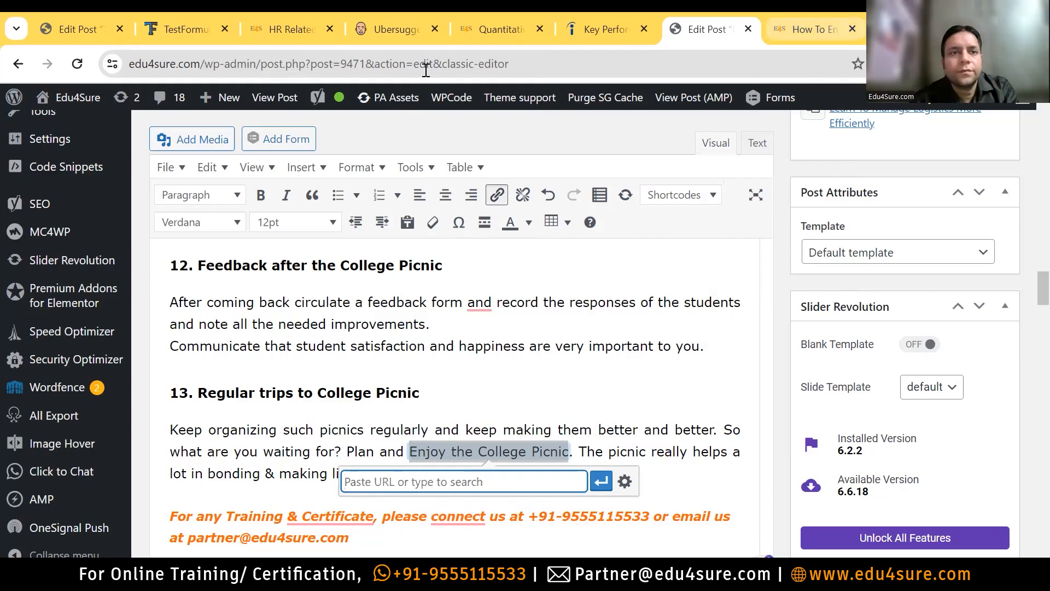
{"action": "key", "text": "ctrl+Tab"}
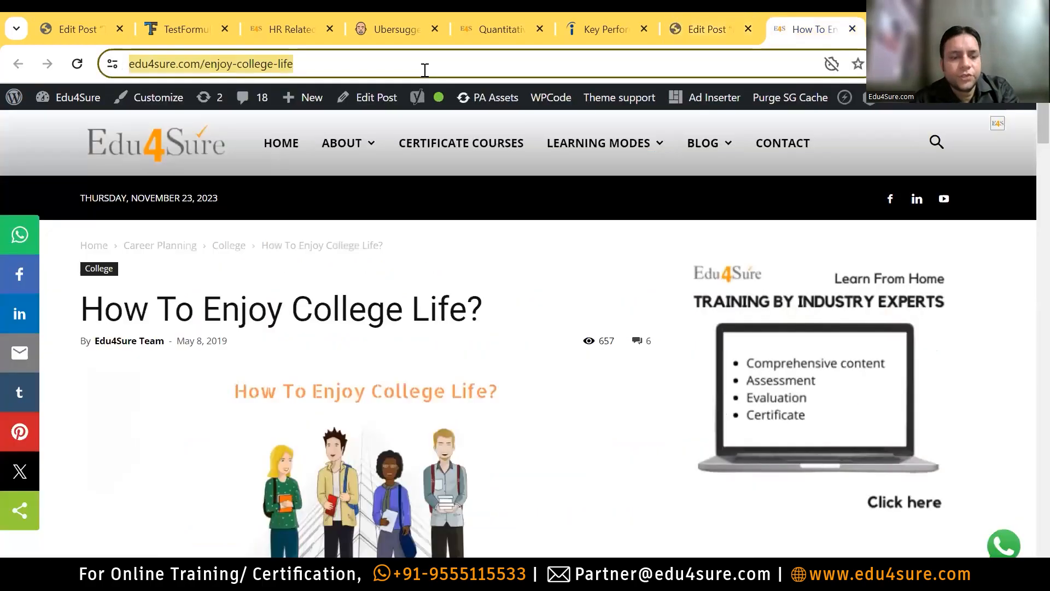
{"action": "left_click", "coordinate": [712, 17]}
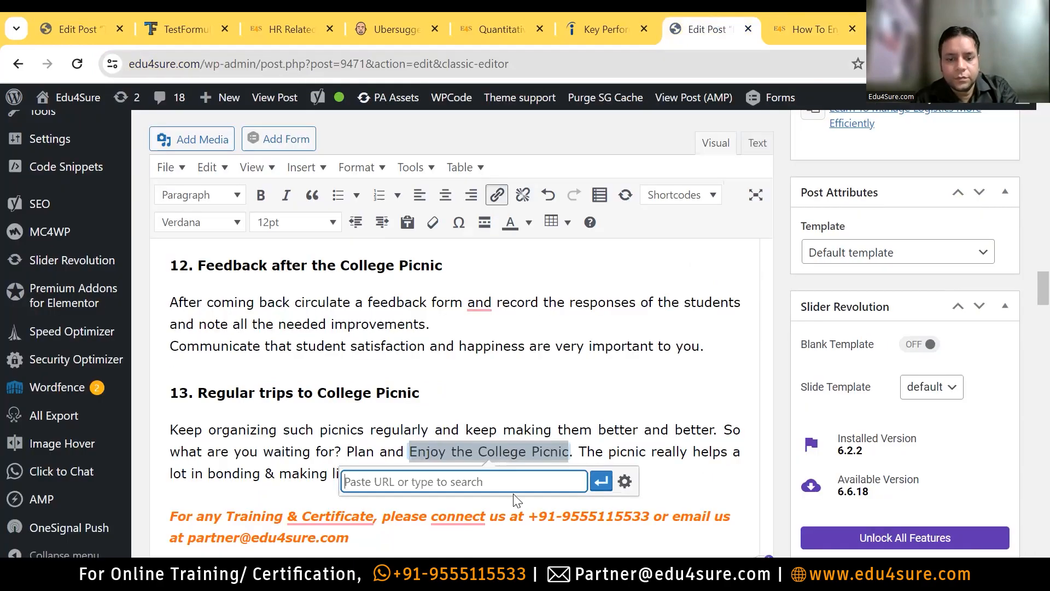
{"action": "type", "text": "https://edu4sure.com/enjoy-college-life"}
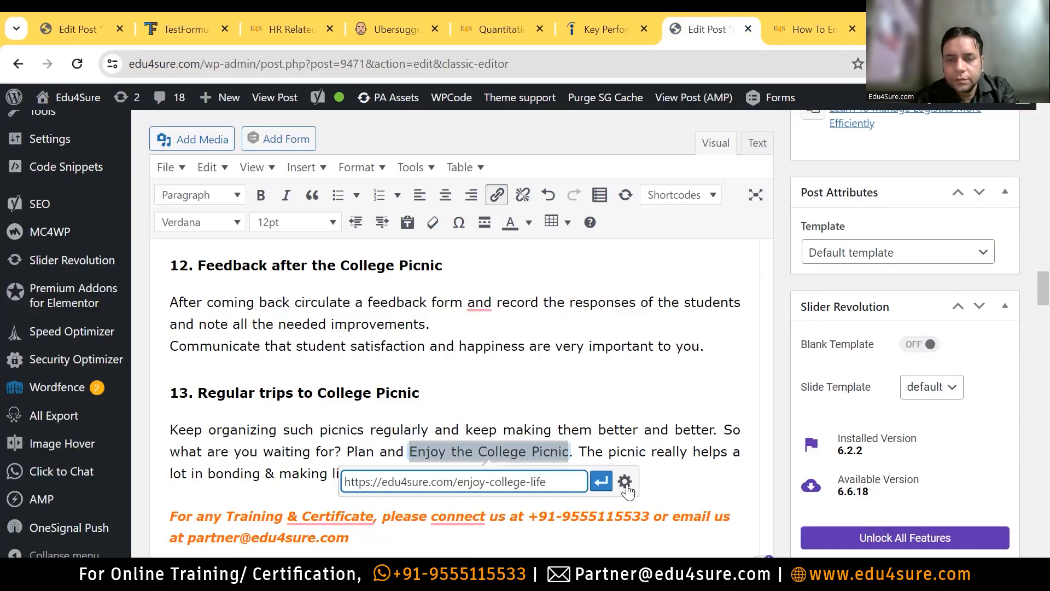
{"action": "left_click", "coordinate": [625, 481]}
{"action": "left_click", "coordinate": [436, 224]}
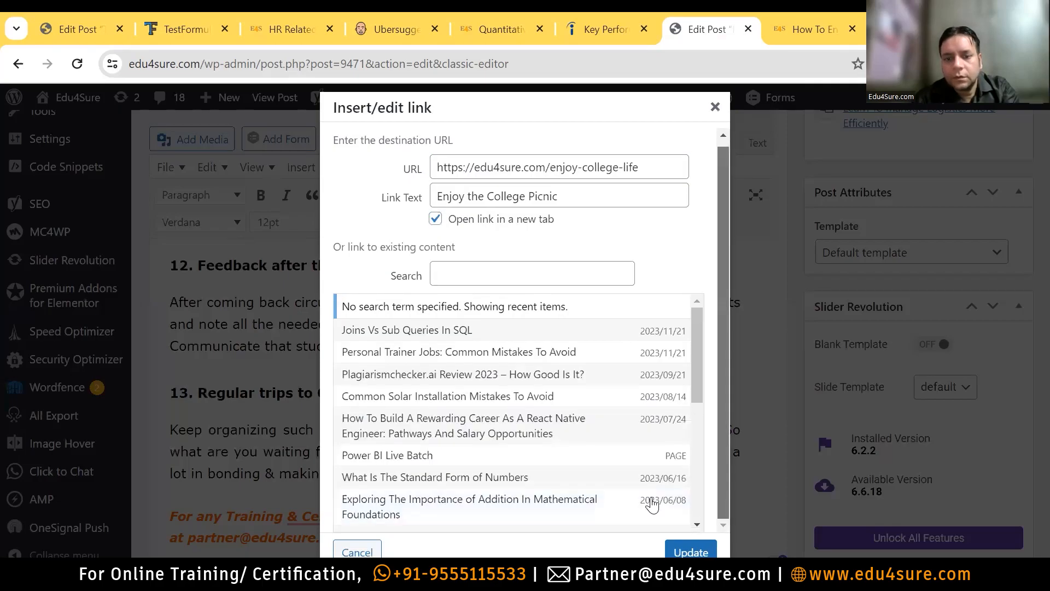
{"action": "scroll", "coordinate": [652, 503], "scroll_direction": "down", "scroll_amount": 1}
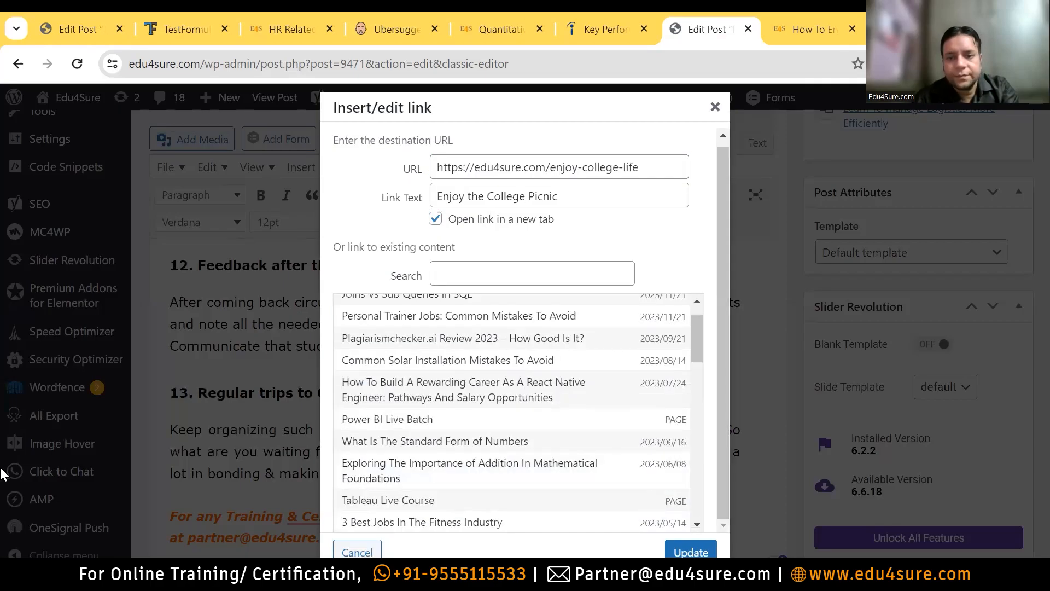
{"action": "left_click", "coordinate": [688, 553]}
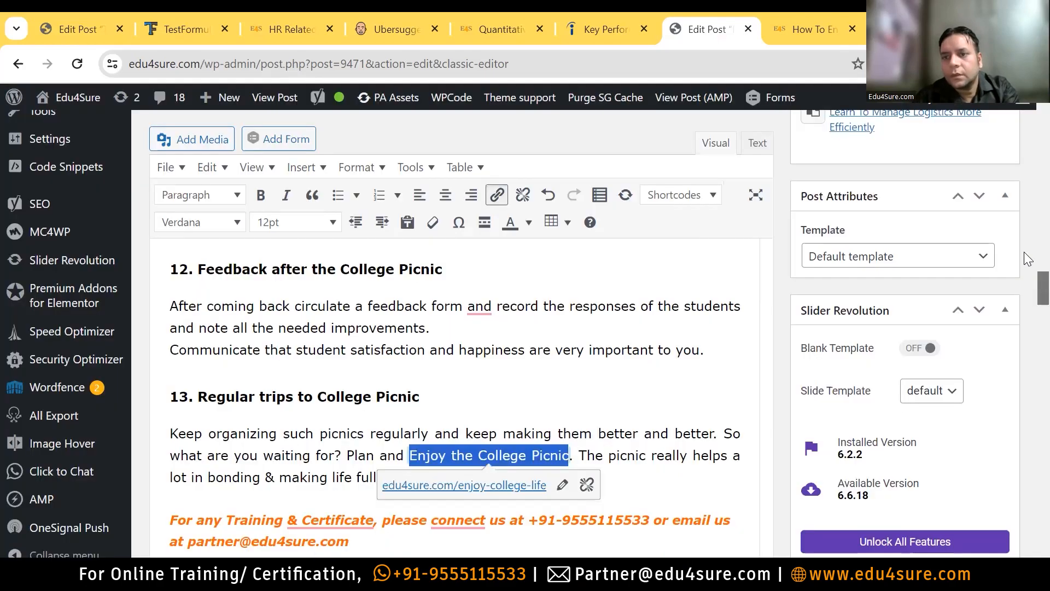
Update the college picnic post to save the edited closing text and link
{"action": "scroll", "coordinate": [1024, 228], "scroll_direction": "up", "scroll_amount": 10}
{"action": "scroll", "coordinate": [1024, 187], "scroll_direction": "up", "scroll_amount": 10}
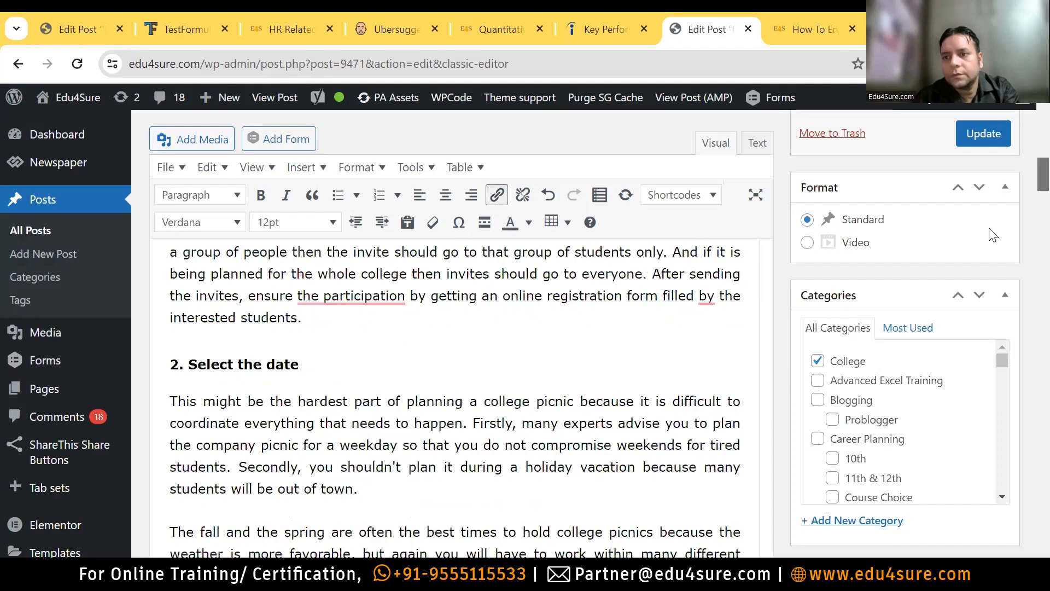
{"action": "left_click", "coordinate": [969, 268]}
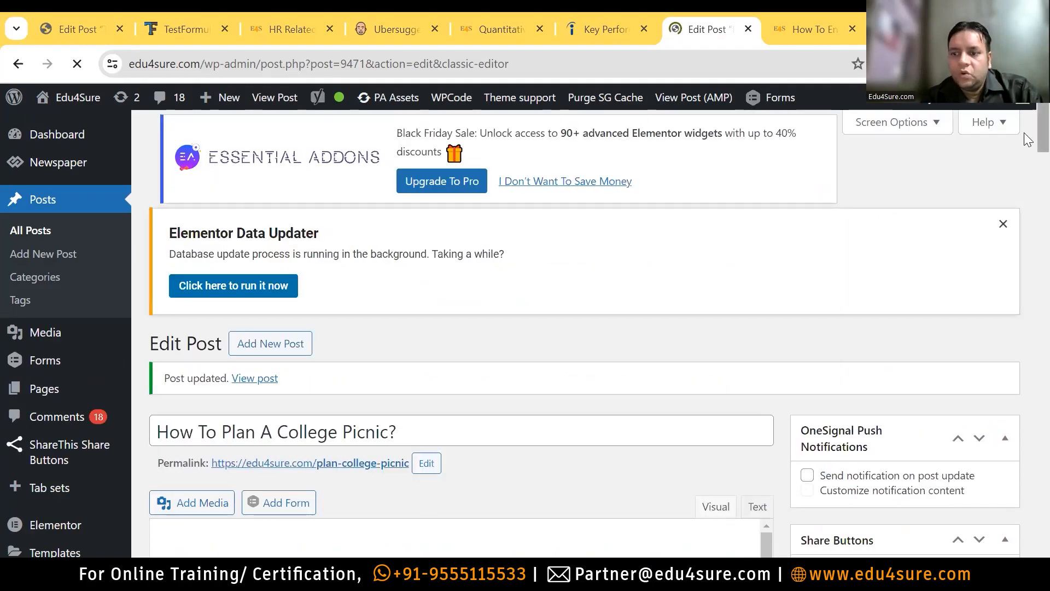
Look through the updated college picnic post, from its body sections down to the Yoast SEO Premium section
{"action": "left_click_drag", "start_coordinate": [1024, 439], "coordinate": [1027, 388]}
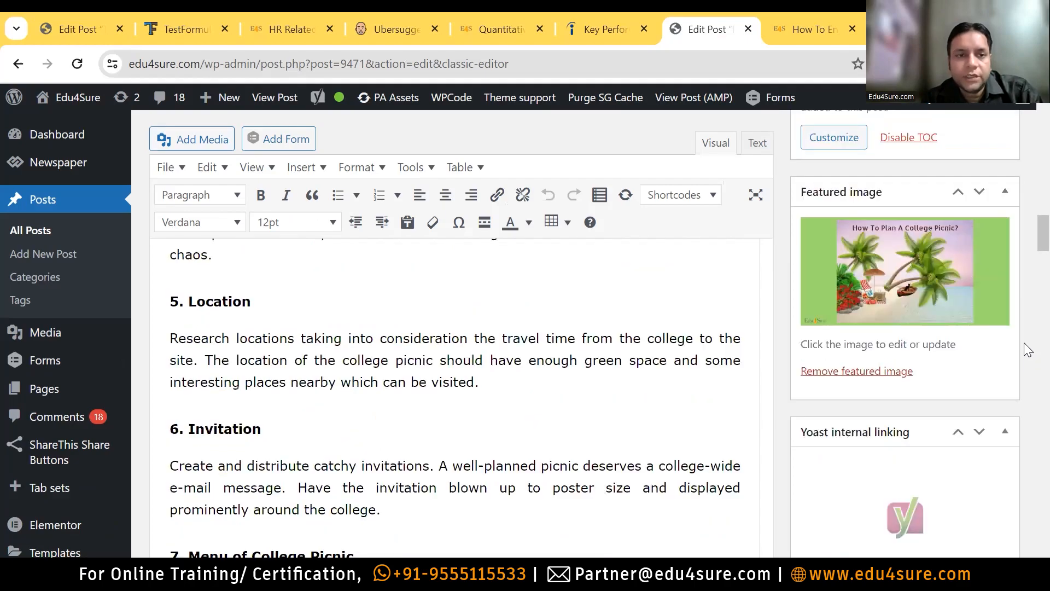
{"action": "scroll", "coordinate": [1029, 347], "scroll_direction": "up", "scroll_amount": 2}
{"action": "scroll", "coordinate": [1024, 334], "scroll_direction": "up", "scroll_amount": 1}
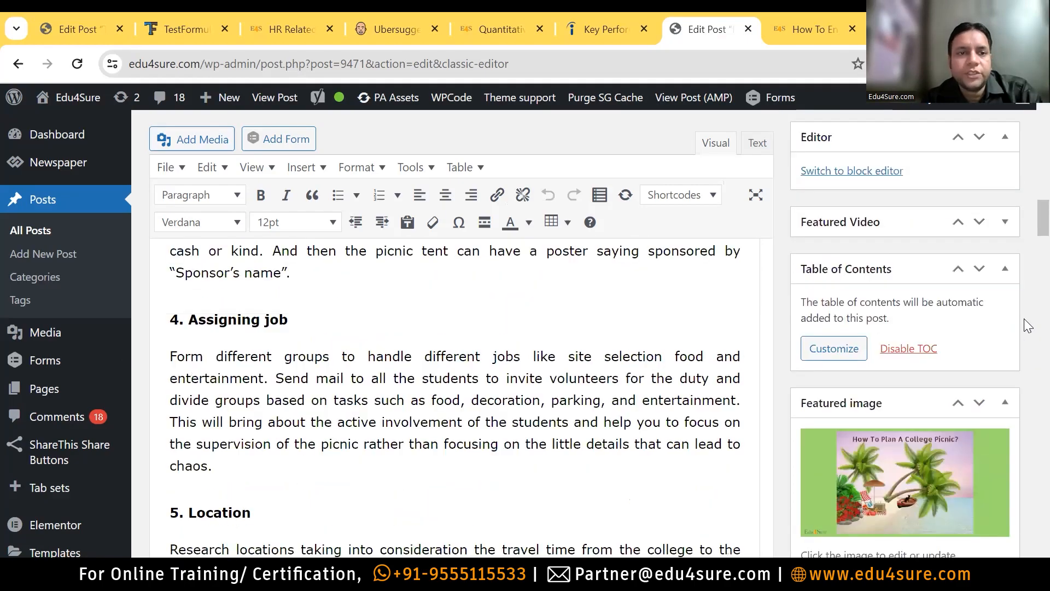
{"action": "scroll", "coordinate": [1024, 323], "scroll_direction": "up", "scroll_amount": 4}
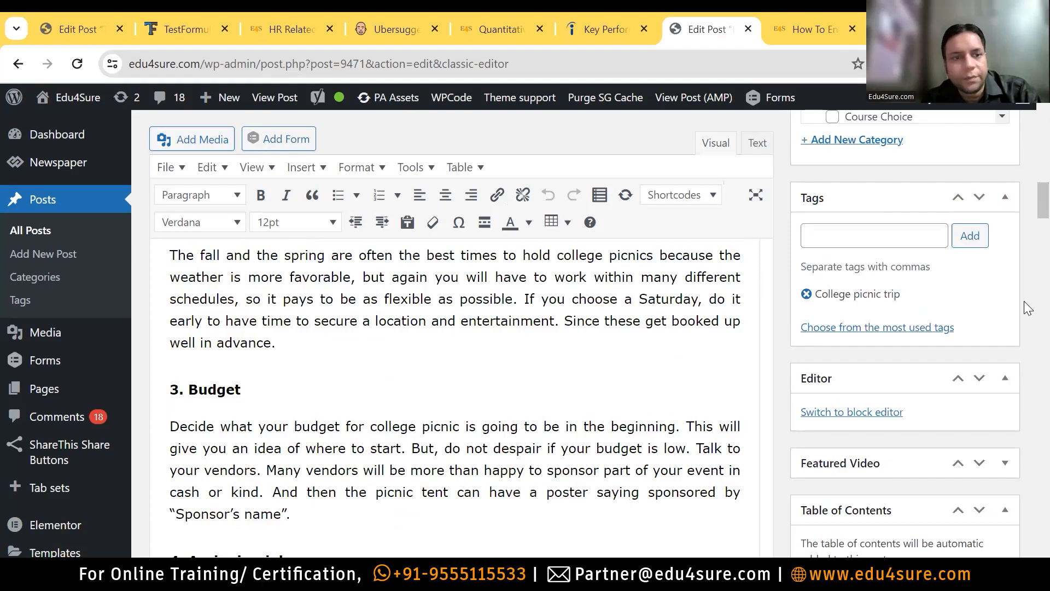
{"action": "scroll", "coordinate": [1028, 308], "scroll_direction": "up", "scroll_amount": 4}
{"action": "scroll", "coordinate": [1026, 372], "scroll_direction": "down", "scroll_amount": 12}
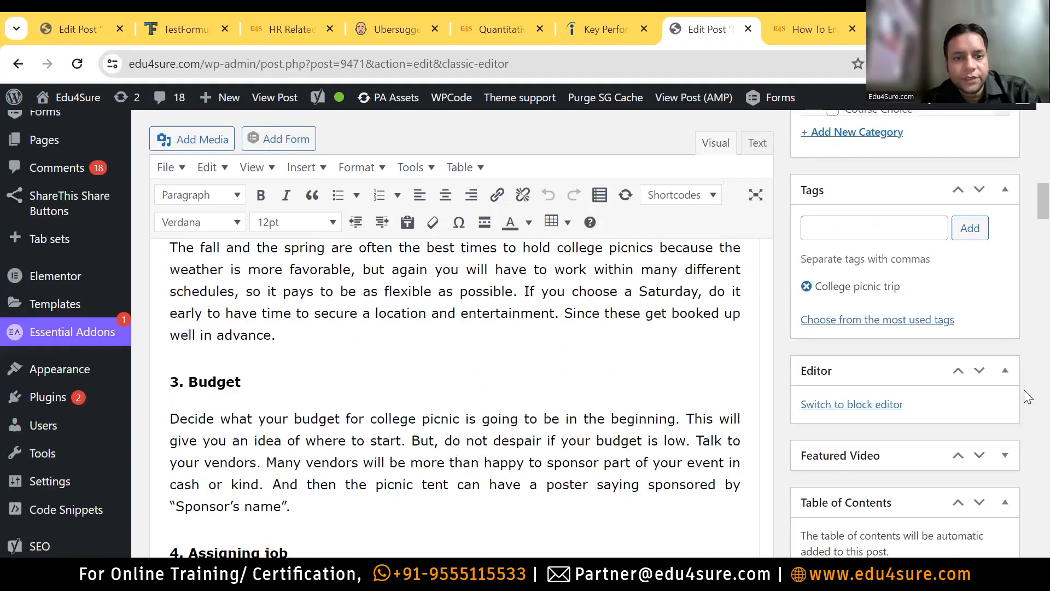
{"action": "scroll", "coordinate": [1027, 409], "scroll_direction": "down", "scroll_amount": 1}
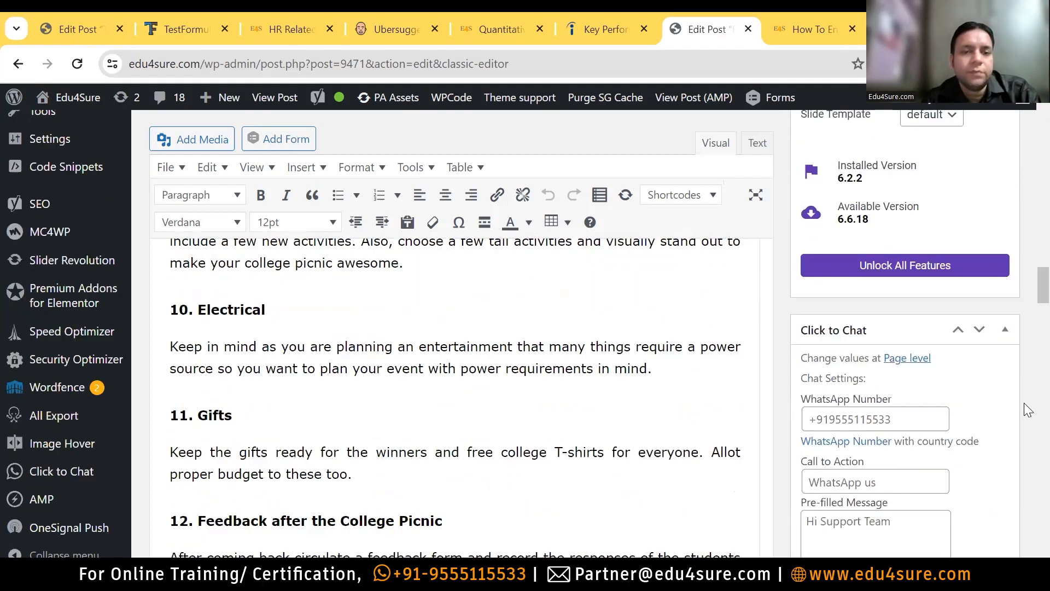
{"action": "scroll", "coordinate": [1026, 459], "scroll_direction": "down", "scroll_amount": 4}
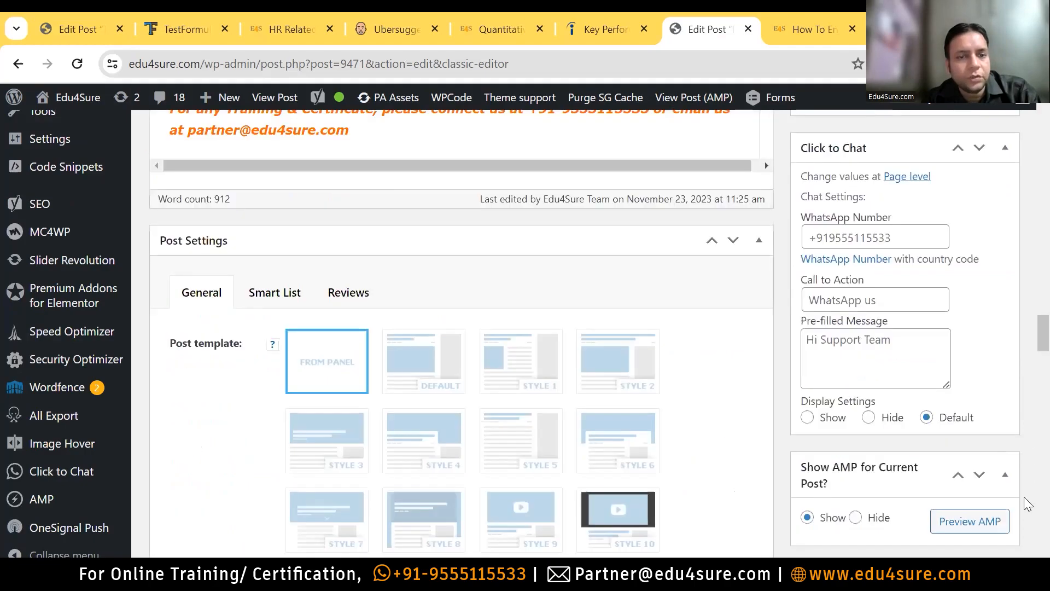
{"action": "scroll", "coordinate": [1026, 503], "scroll_direction": "down", "scroll_amount": 15}
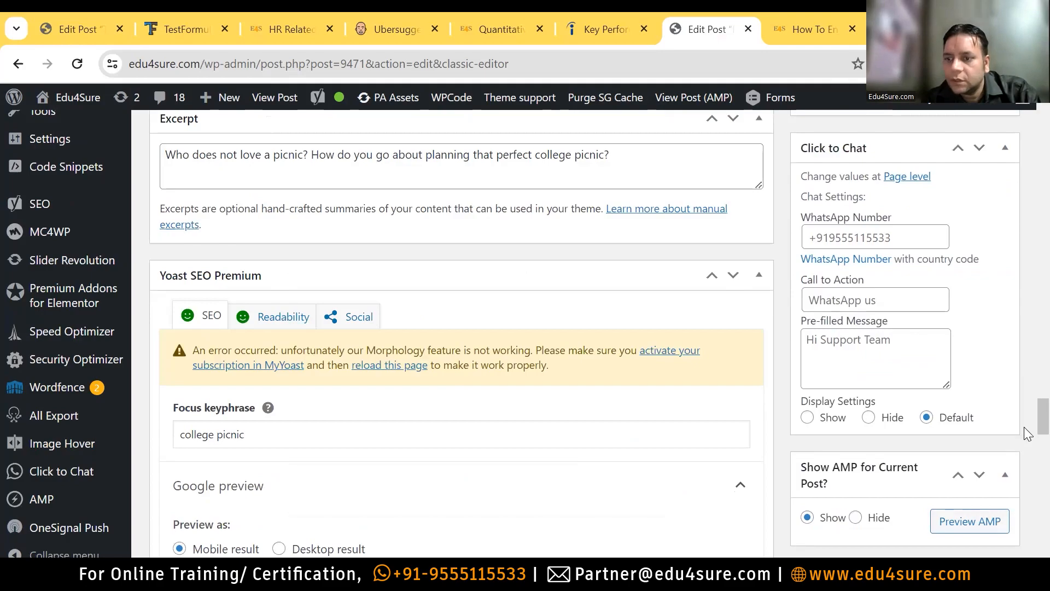
Expand the SEO analysis for the keyphrase "college picnic" and review its problems and good results
{"action": "scroll", "coordinate": [492, 244], "scroll_direction": "down", "scroll_amount": 8}
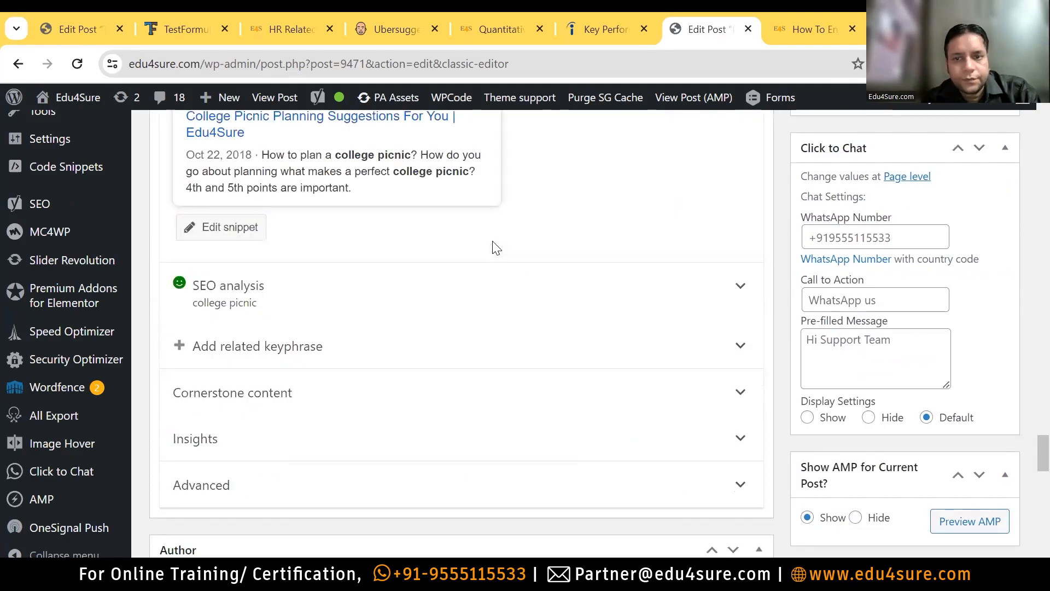
{"action": "left_click", "coordinate": [503, 285]}
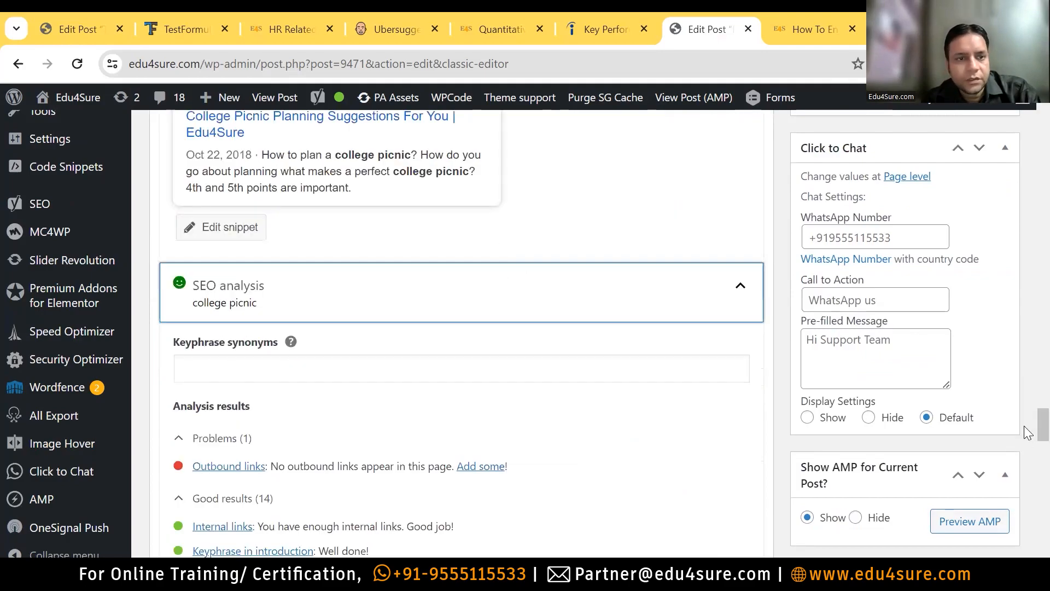
{"action": "scroll", "coordinate": [1026, 437], "scroll_direction": "down", "scroll_amount": 2}
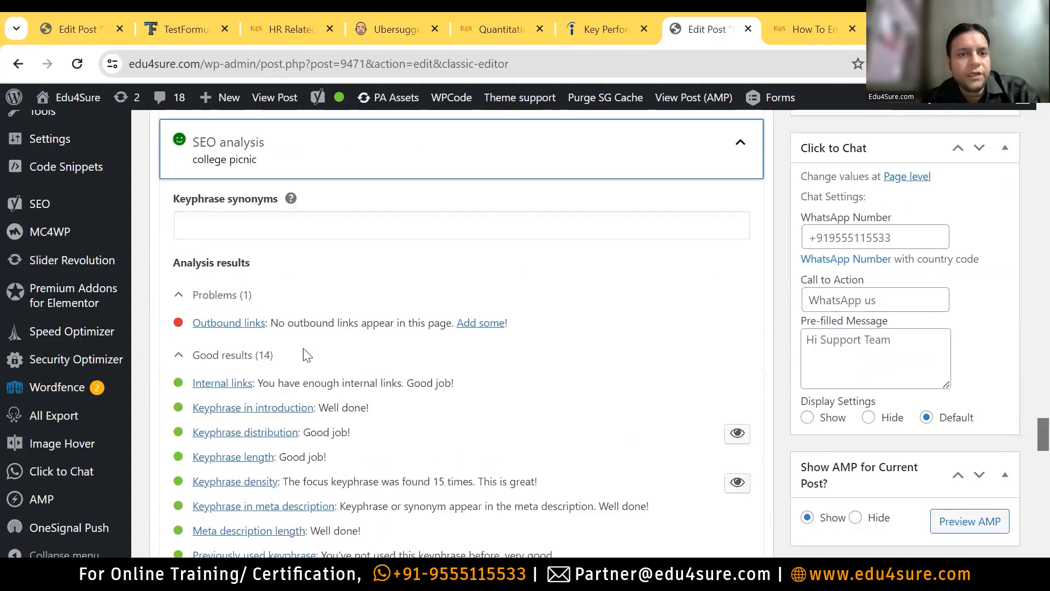
{"action": "scroll", "coordinate": [306, 355], "scroll_direction": "down", "scroll_amount": 1}
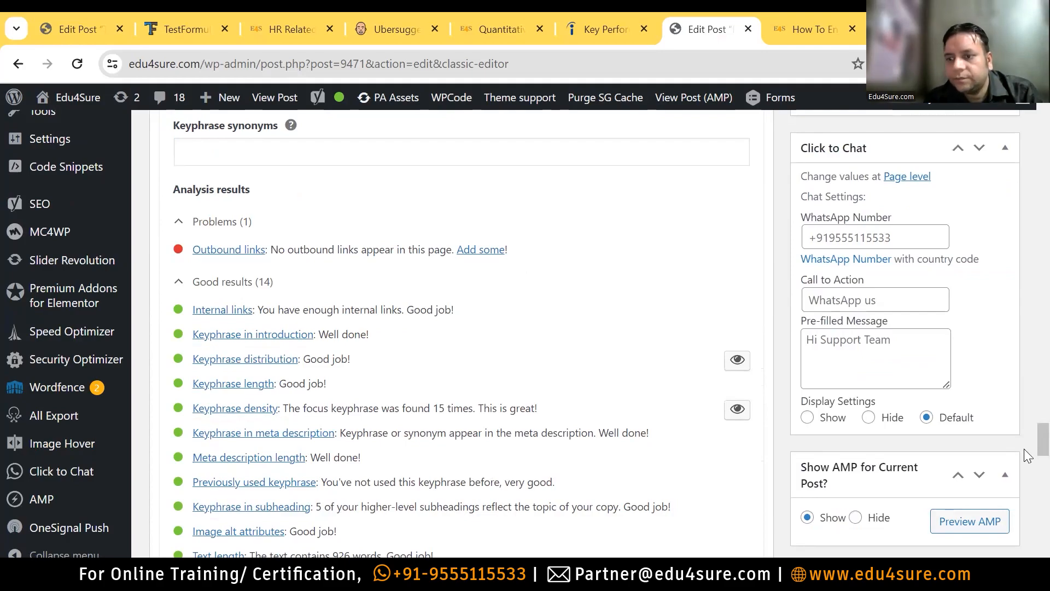
Format the linked text "Enjoy the College Picnic." in section 13 as blue italic and update the post
{"action": "scroll", "coordinate": [1028, 443], "scroll_direction": "up", "scroll_amount": 6}
{"action": "scroll", "coordinate": [1029, 412], "scroll_direction": "up", "scroll_amount": 15}
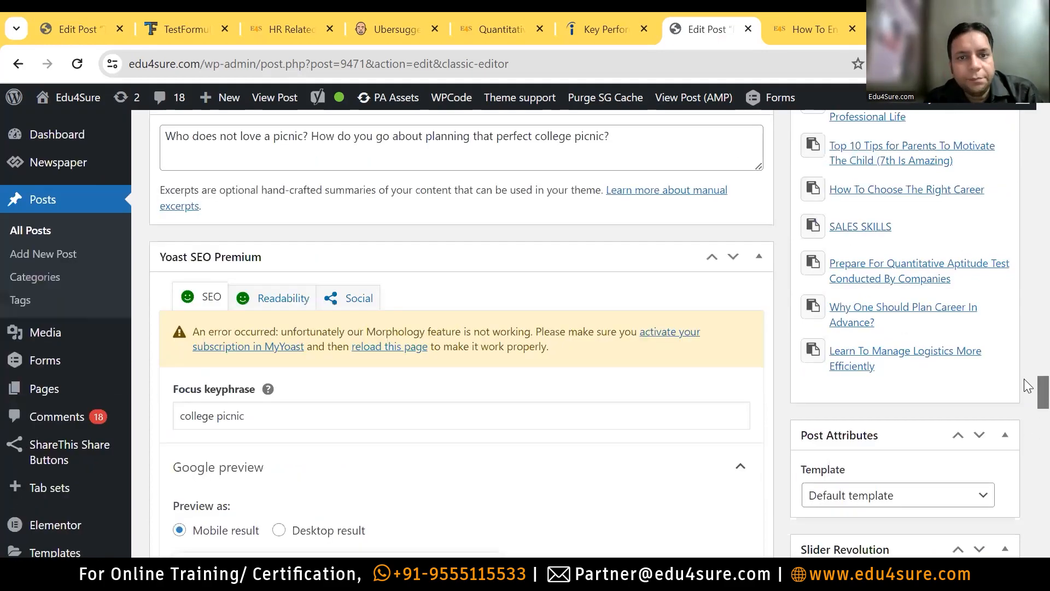
{"action": "scroll", "coordinate": [662, 312], "scroll_direction": "up", "scroll_amount": 3}
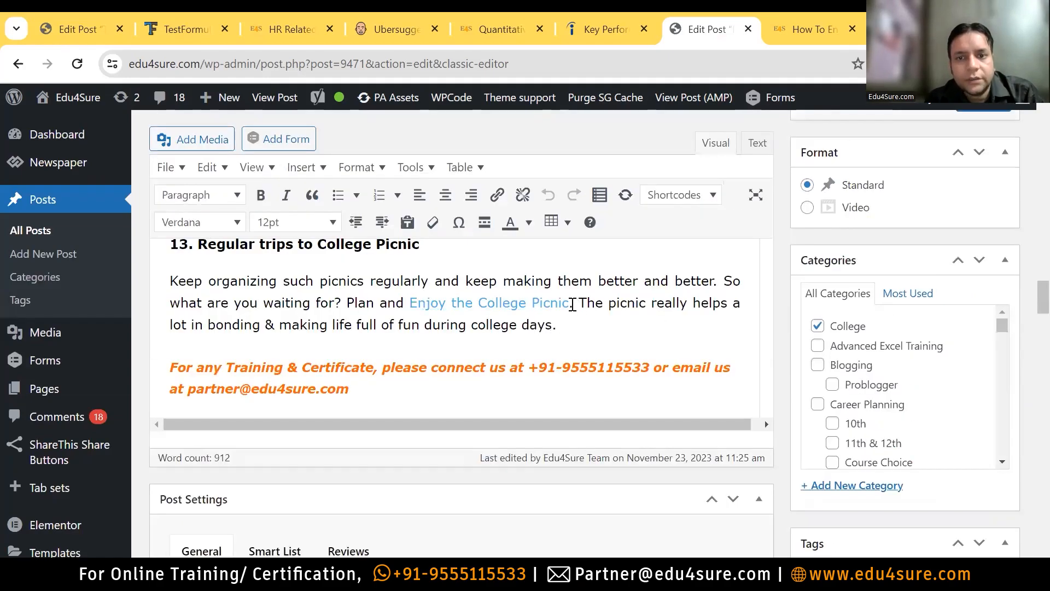
{"action": "left_click_drag", "start_coordinate": [571, 303], "coordinate": [409, 300]}
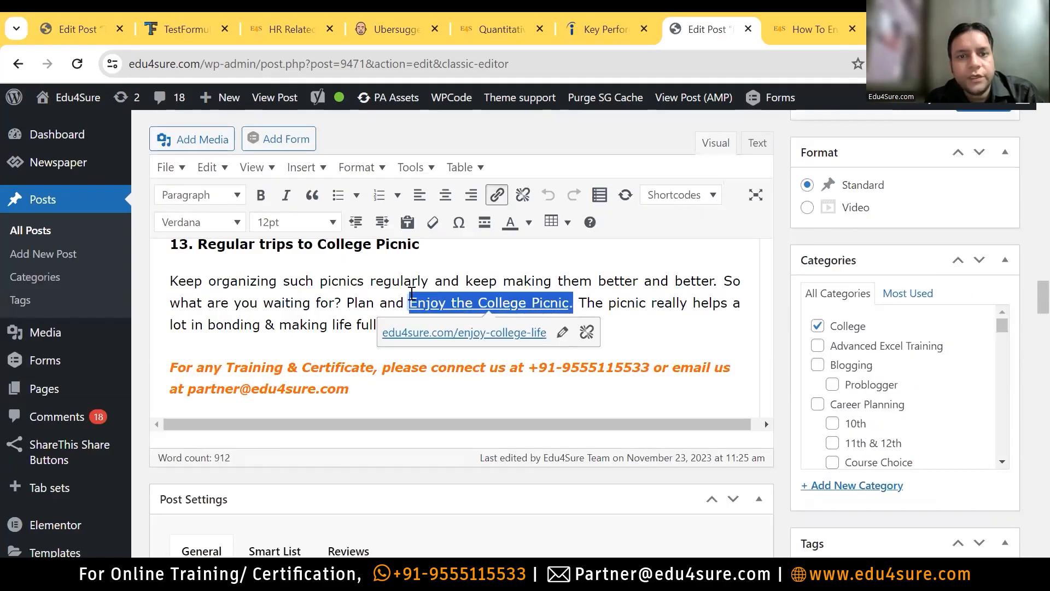
{"action": "left_click", "coordinate": [531, 227]}
{"action": "left_click", "coordinate": [533, 256]}
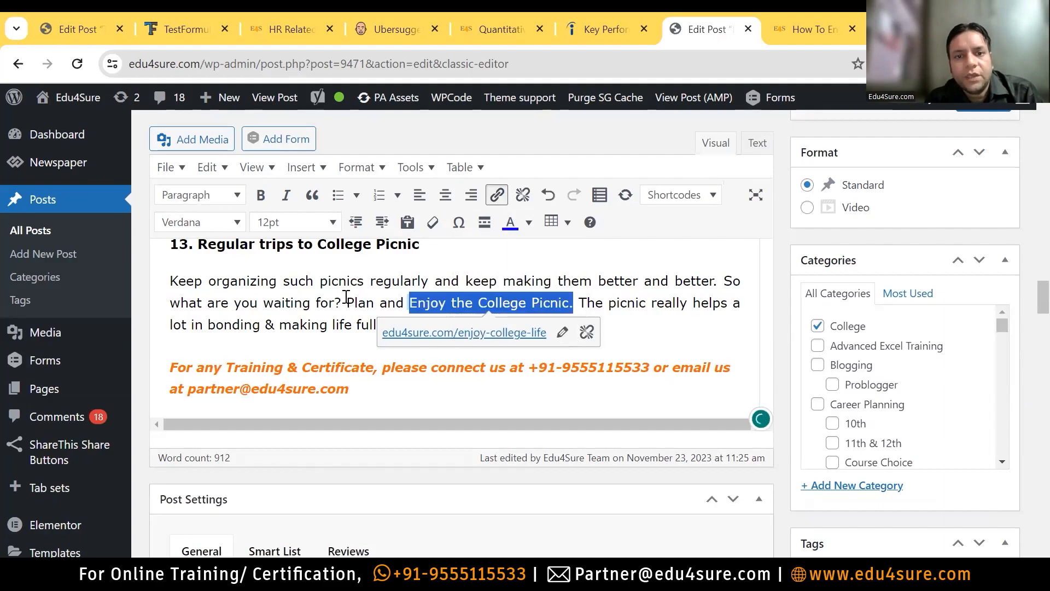
{"action": "left_click", "coordinate": [286, 195]}
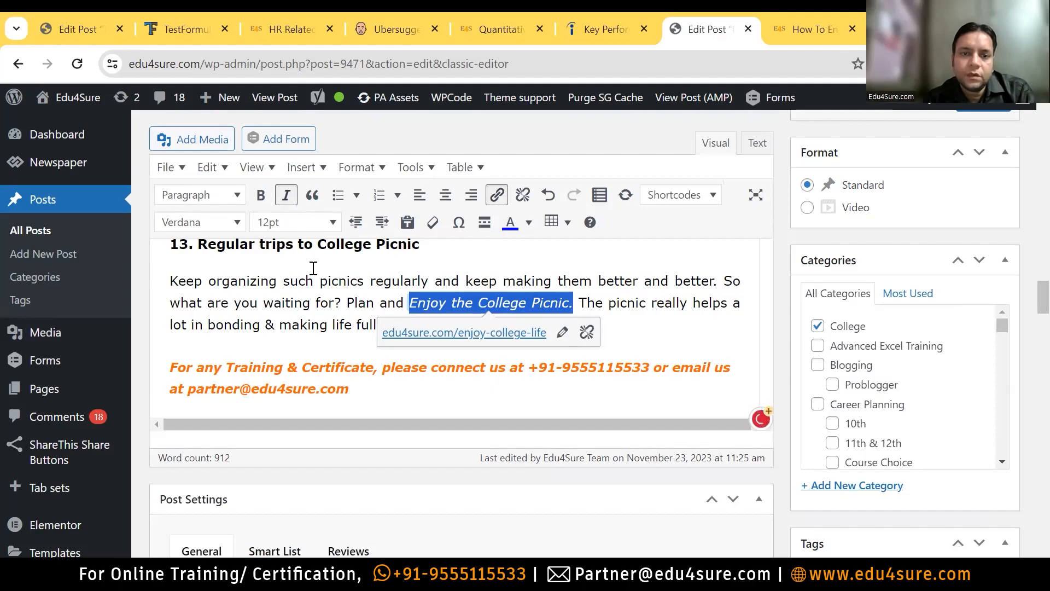
{"action": "left_click", "coordinate": [306, 283]}
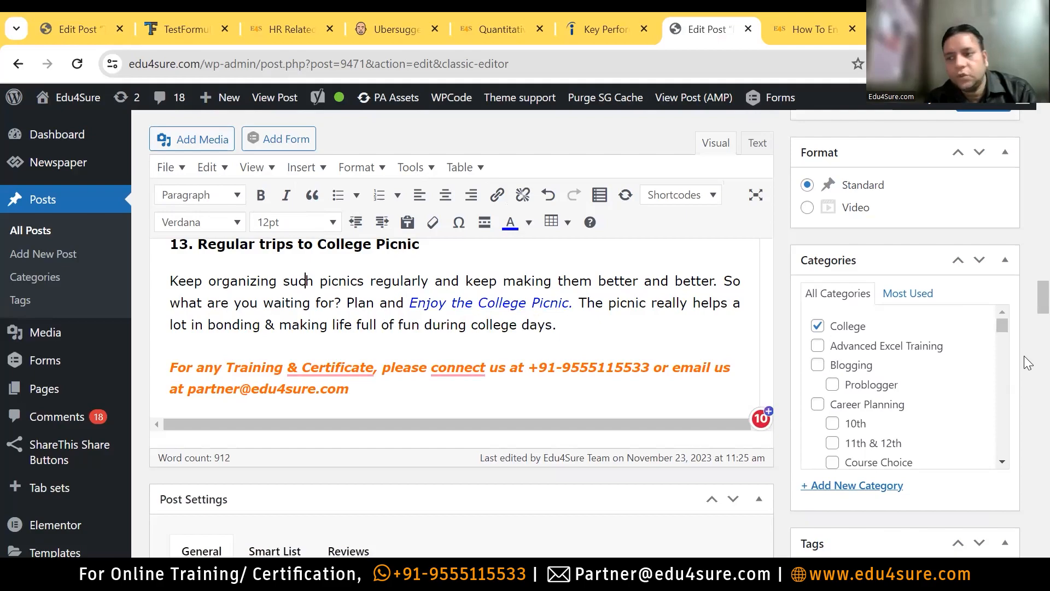
{"action": "scroll", "coordinate": [1027, 311], "scroll_direction": "up", "scroll_amount": 4}
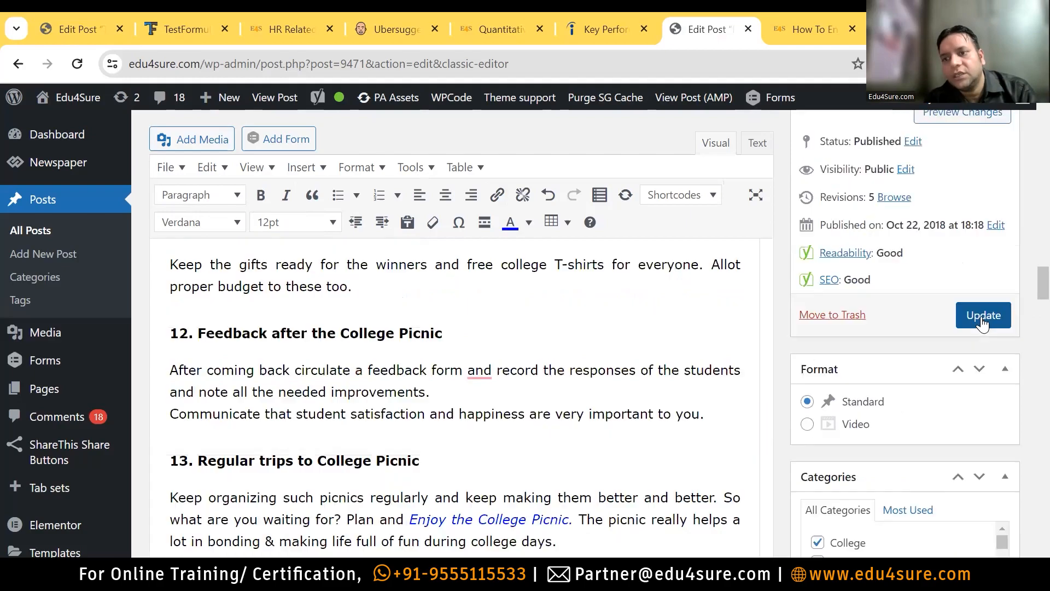
{"action": "left_click", "coordinate": [982, 316]}
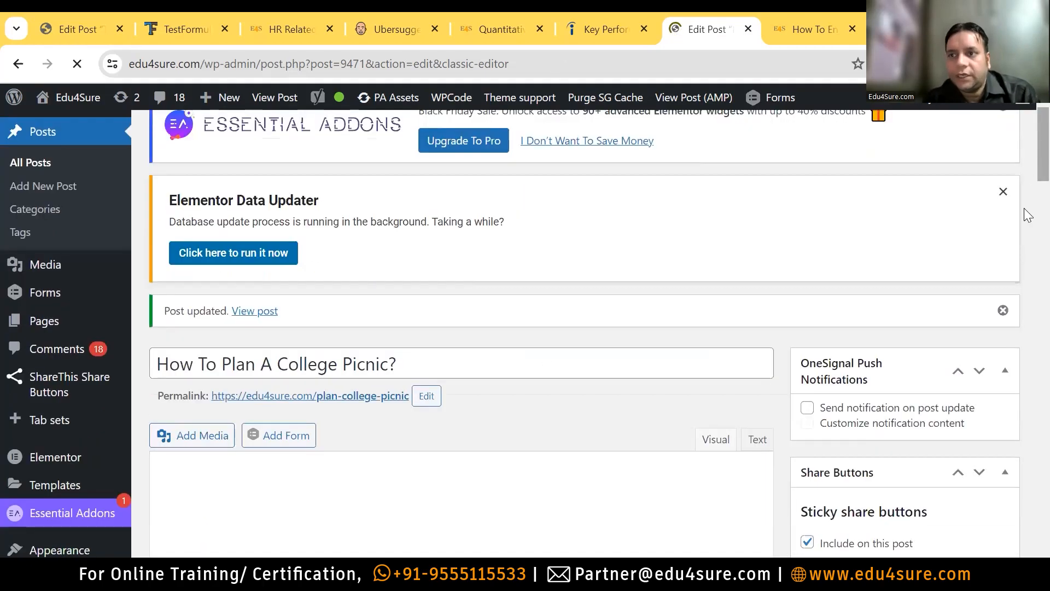
Check the Readability and SEO results in the updated college picnic post's Yoast SEO Premium section
{"action": "scroll", "coordinate": [1026, 245], "scroll_direction": "down", "scroll_amount": 15}
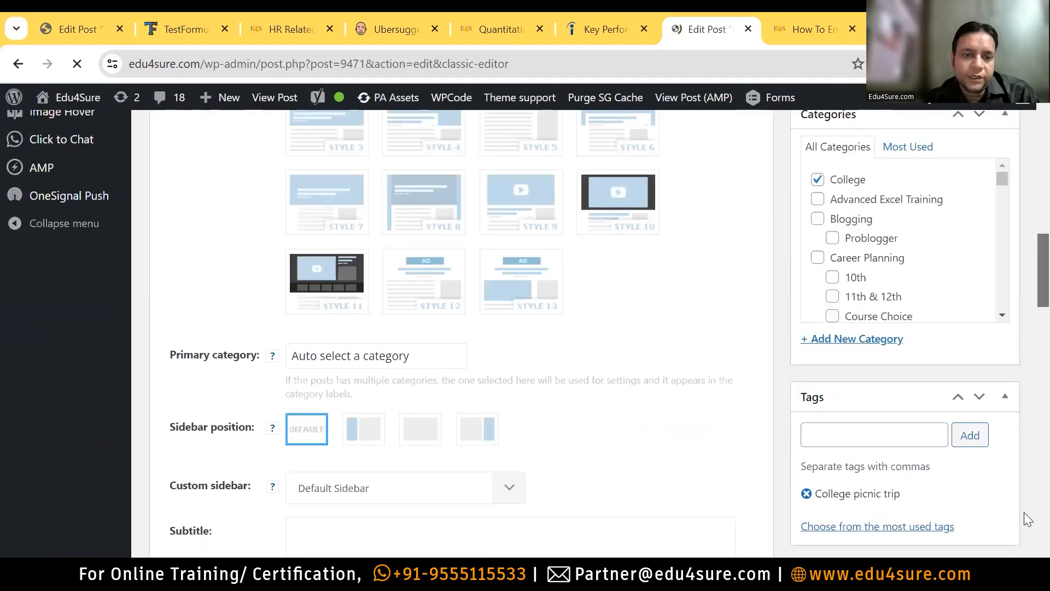
{"action": "left_click_drag", "start_coordinate": [1025, 512], "coordinate": [1023, 499]}
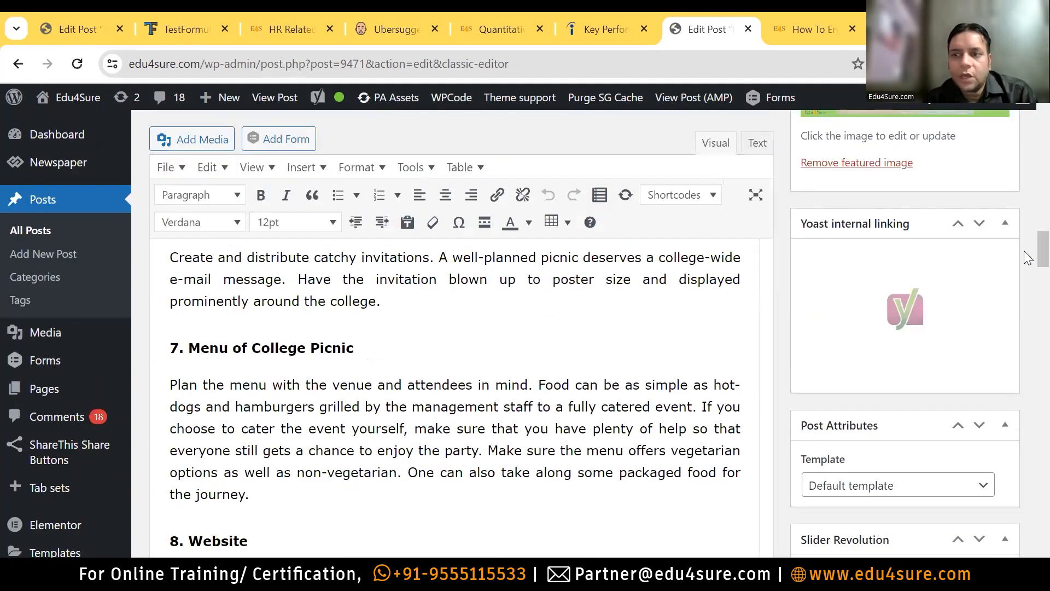
{"action": "scroll", "coordinate": [1025, 436], "scroll_direction": "down", "scroll_amount": 10}
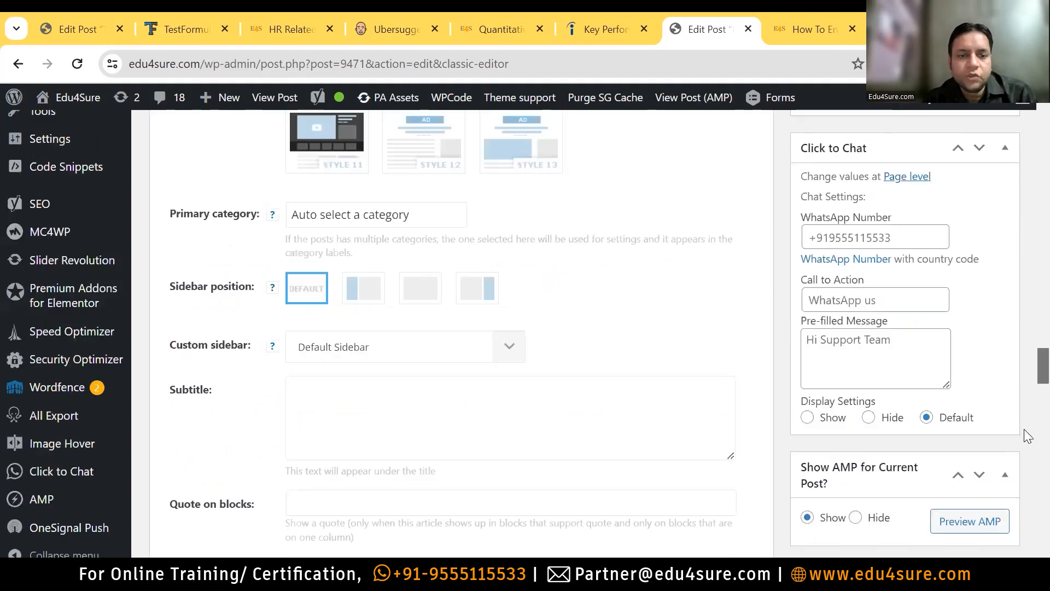
{"action": "scroll", "coordinate": [1024, 424], "scroll_direction": "down", "scroll_amount": 7}
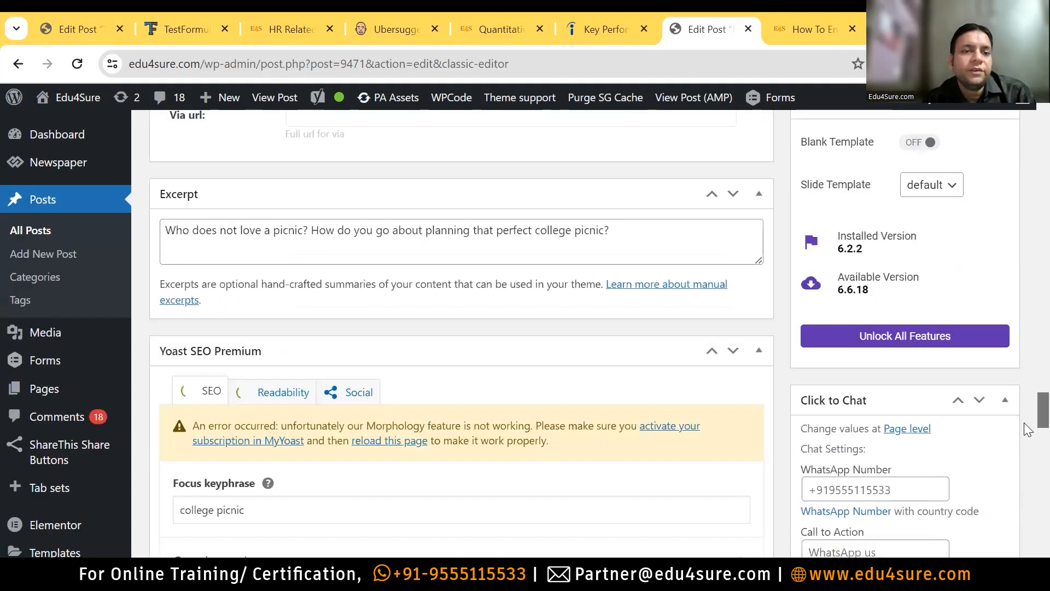
{"action": "left_click", "coordinate": [265, 271]}
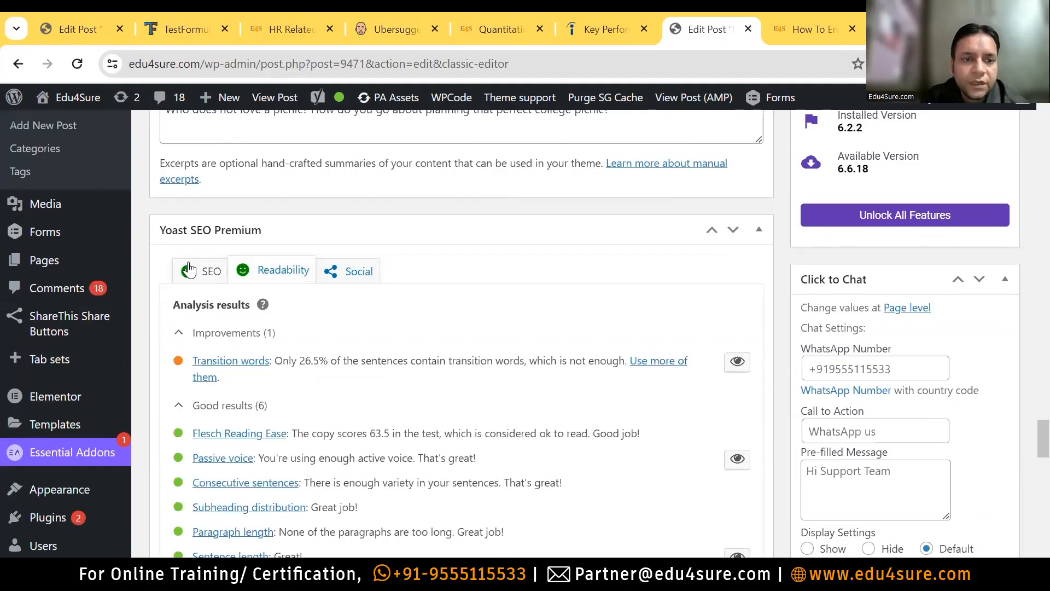
{"action": "left_click", "coordinate": [188, 270]}
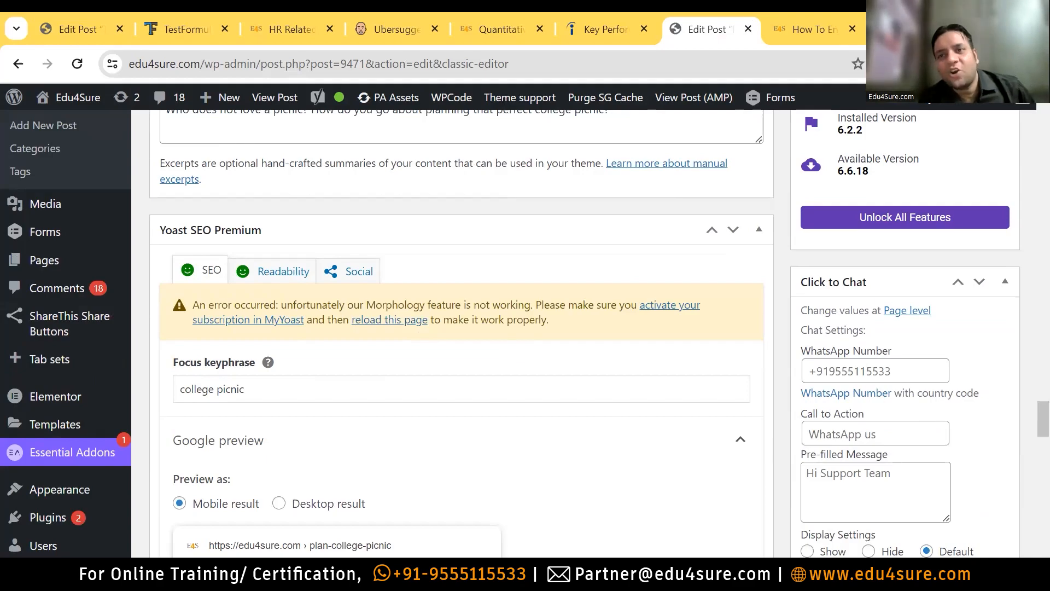
Open Edu4Sure.com in a new browser tab and go to the site's blog page
{"action": "key", "text": "ctrl+t"}
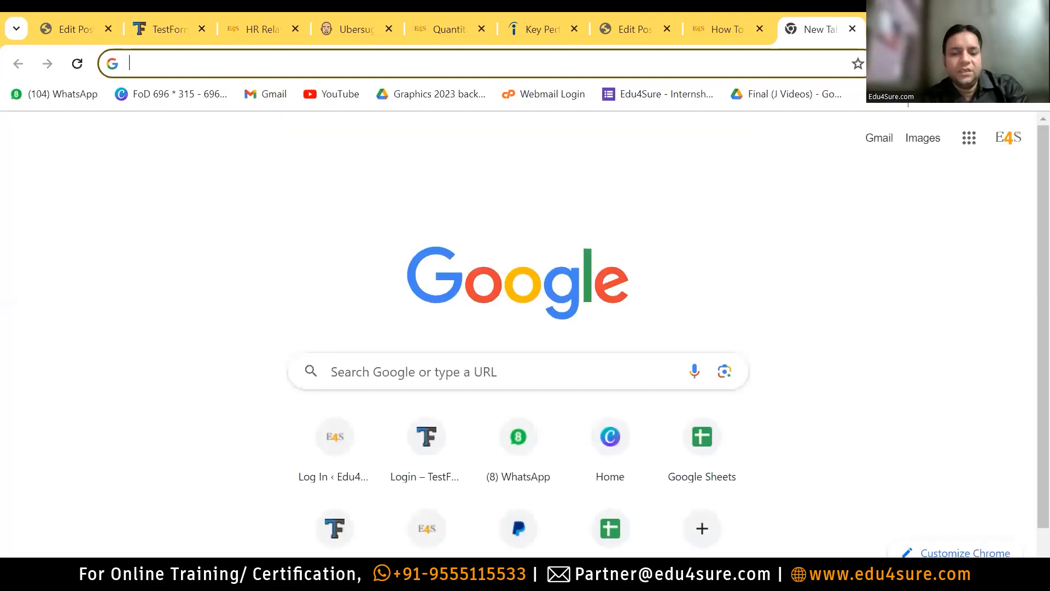
{"action": "type", "text": "Edu4"}
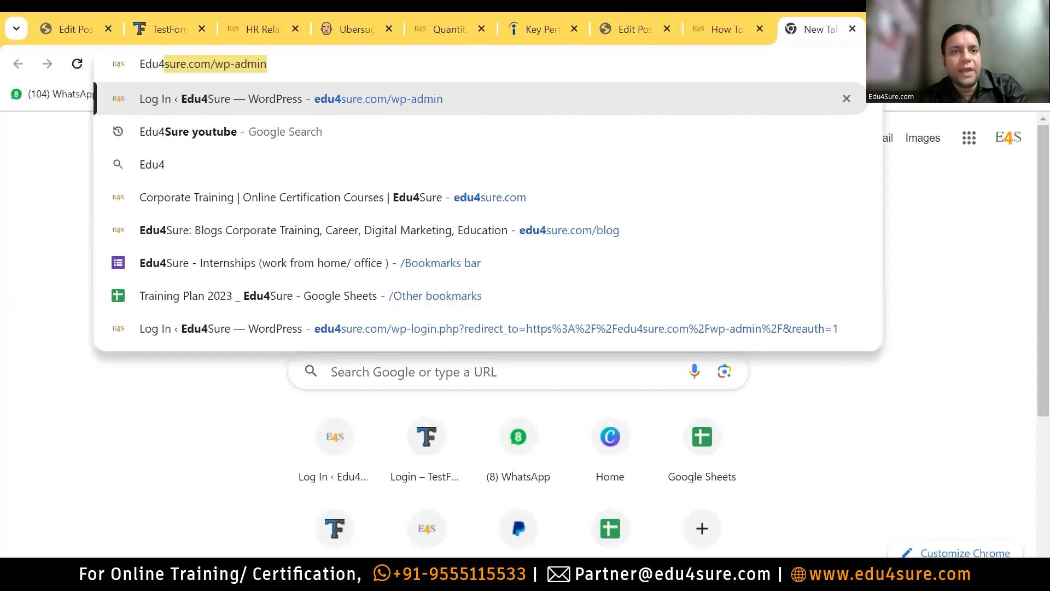
{"action": "type", "text": "Sure.com"}
{"action": "key", "text": "Return"}
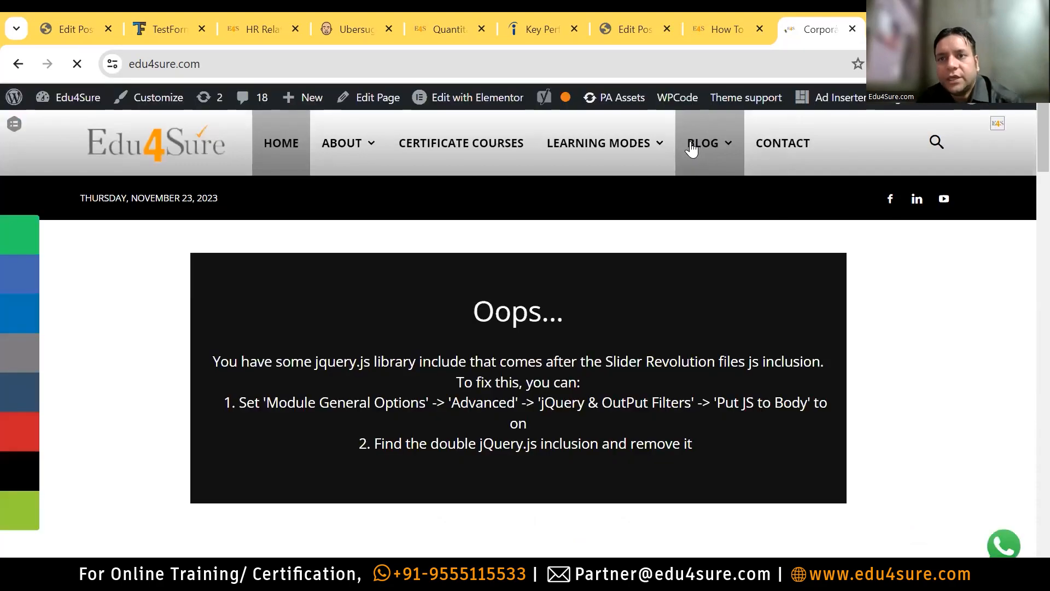
{"action": "left_click", "coordinate": [691, 148]}
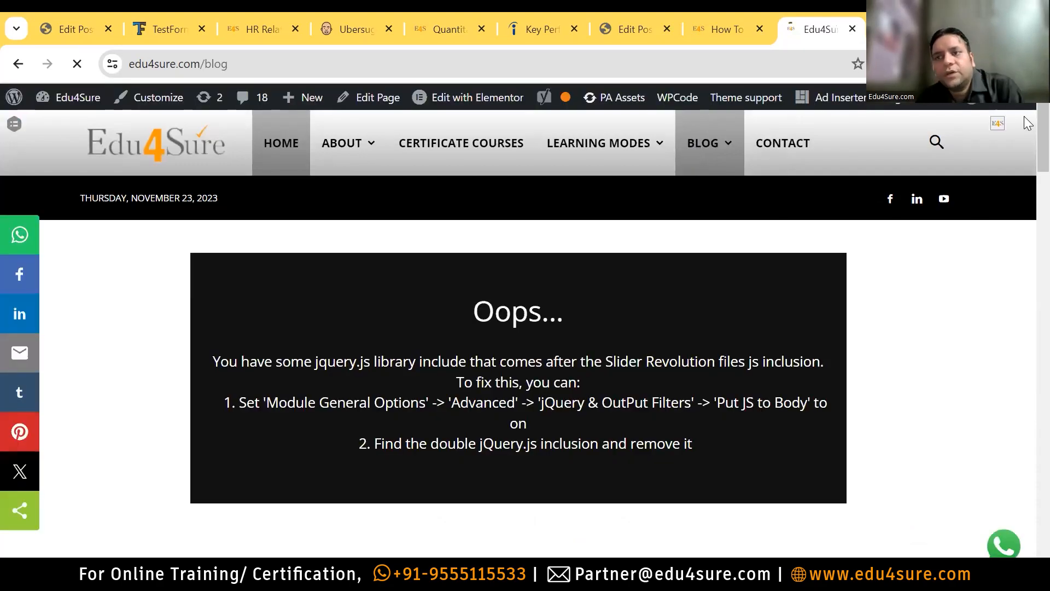
Look through the blog listing and open the article "How To Build A Rewarding Career As A React Native Engineer: Pathways And Salary Opportunities"
{"action": "scroll", "coordinate": [1027, 124], "scroll_direction": "down", "scroll_amount": 4}
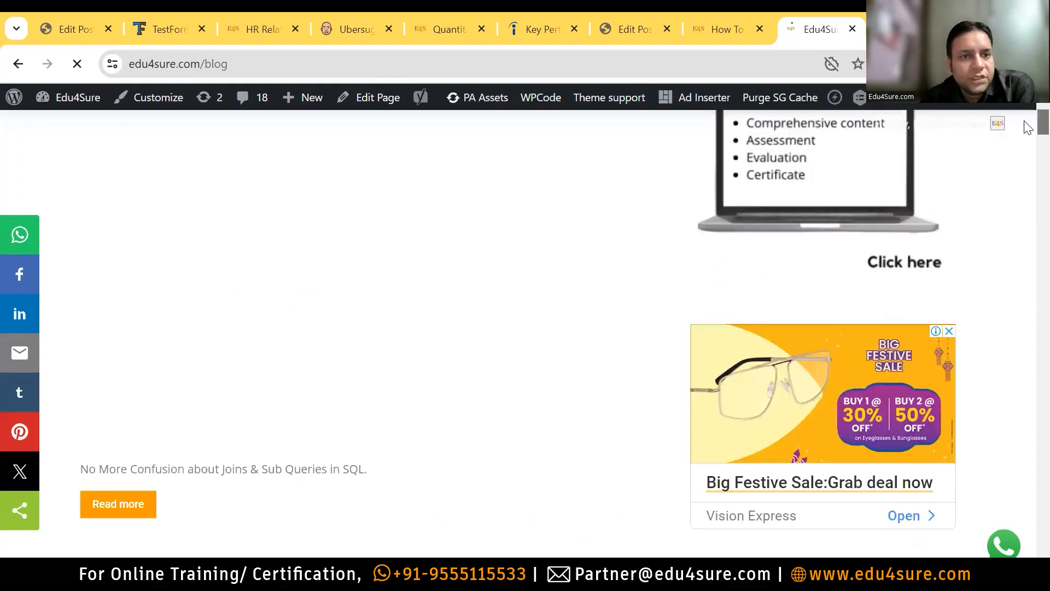
{"action": "scroll", "coordinate": [1024, 121], "scroll_direction": "up", "scroll_amount": 4}
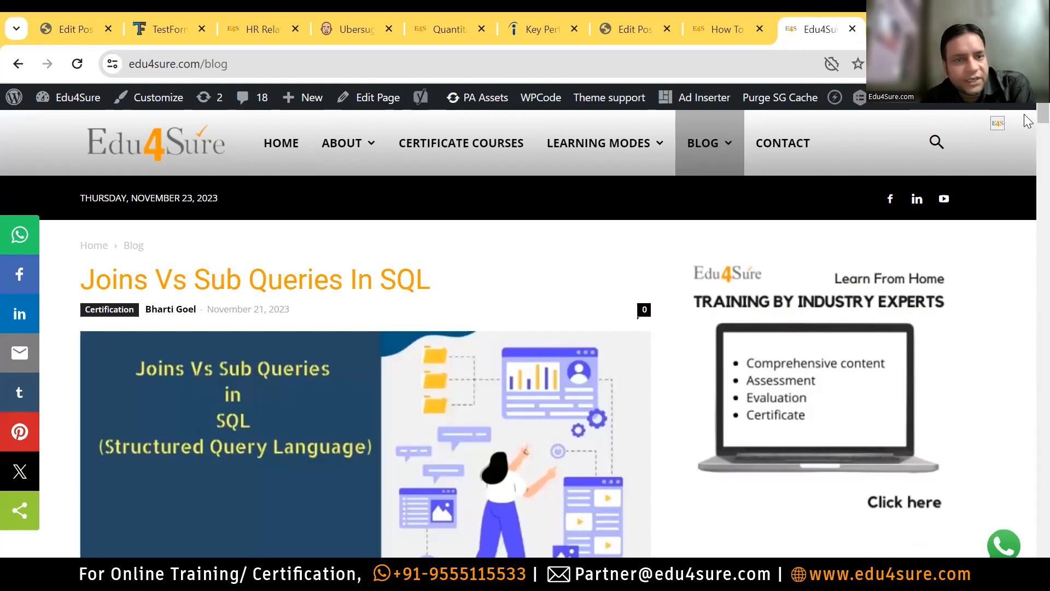
{"action": "scroll", "coordinate": [1025, 145], "scroll_direction": "down", "scroll_amount": 8}
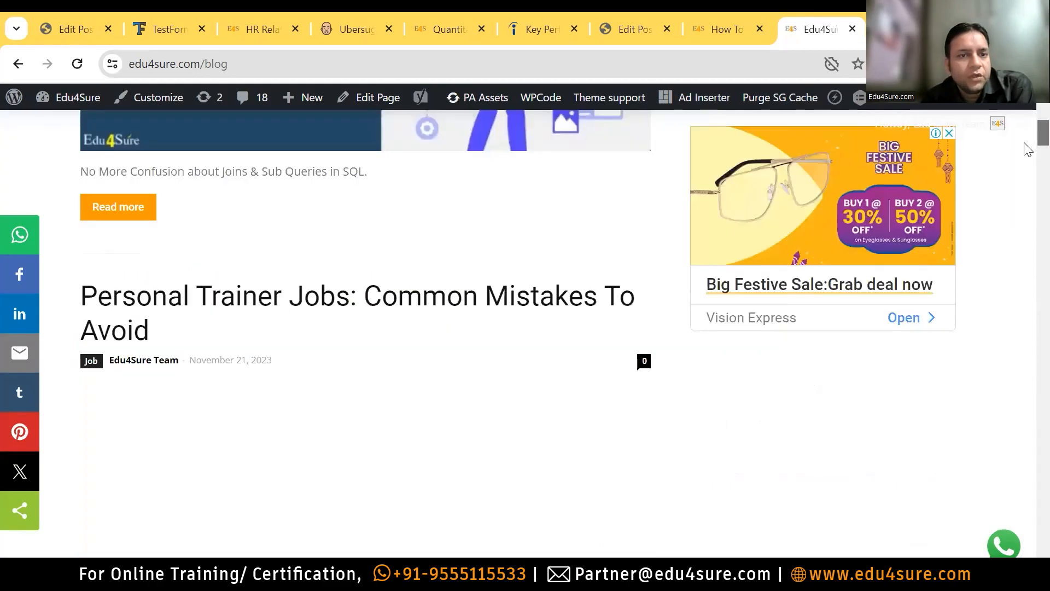
{"action": "scroll", "coordinate": [406, 230], "scroll_direction": "down", "scroll_amount": 2}
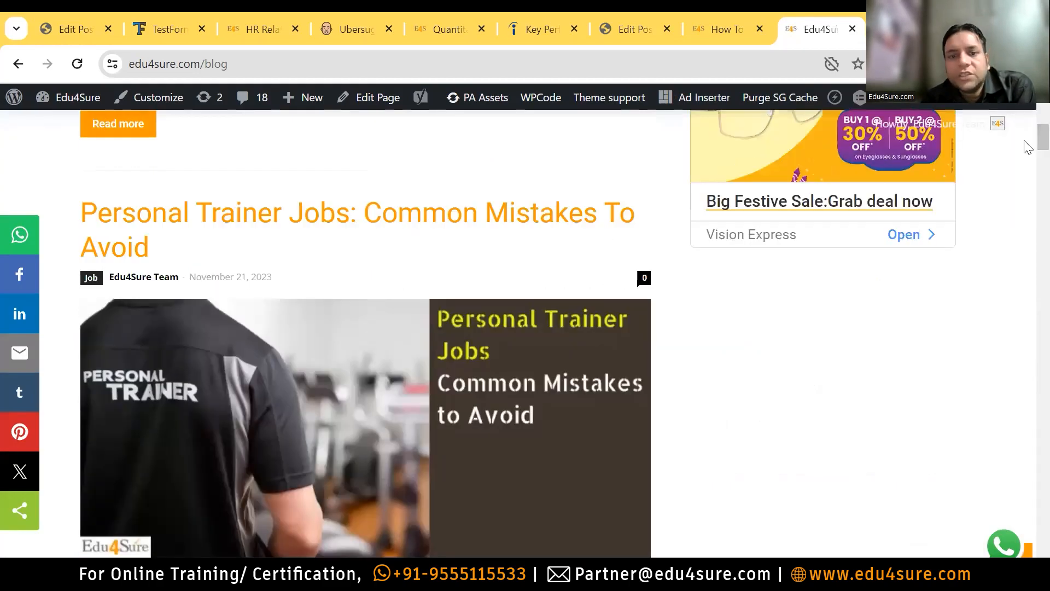
{"action": "scroll", "coordinate": [1025, 149], "scroll_direction": "up", "scroll_amount": 1}
{"action": "scroll", "coordinate": [1028, 155], "scroll_direction": "down", "scroll_amount": 5}
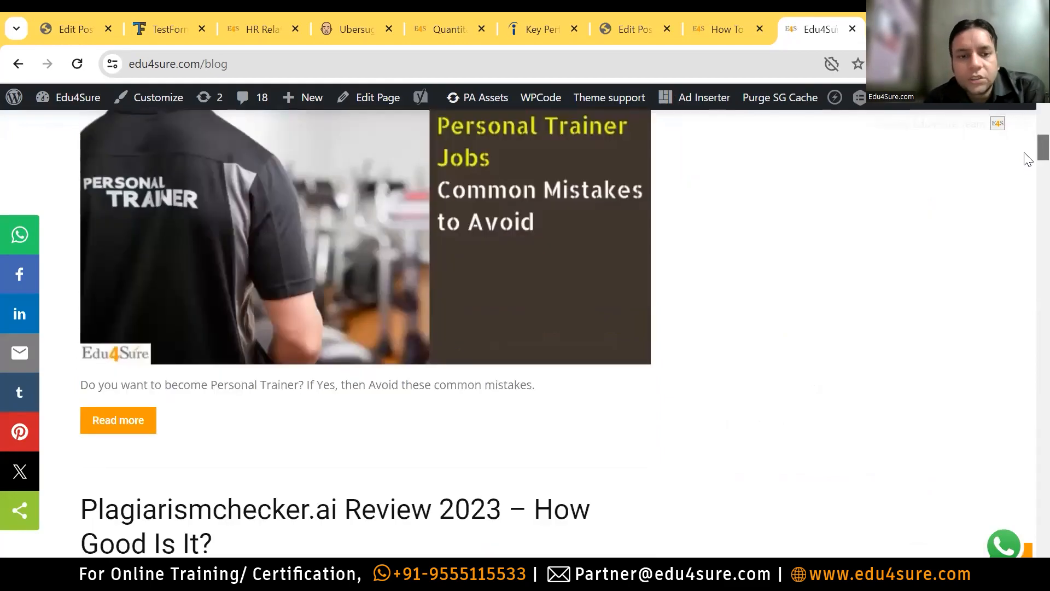
{"action": "scroll", "coordinate": [1026, 158], "scroll_direction": "down", "scroll_amount": 4}
{"action": "scroll", "coordinate": [572, 250], "scroll_direction": "down", "scroll_amount": 1}
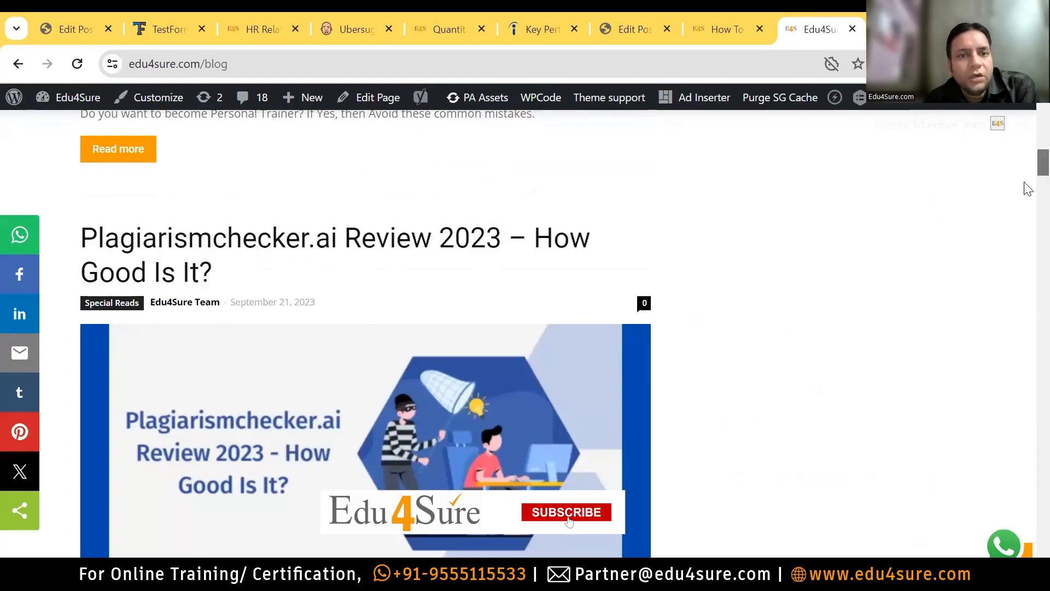
{"action": "scroll", "coordinate": [1028, 189], "scroll_direction": "down", "scroll_amount": 6}
{"action": "scroll", "coordinate": [1026, 197], "scroll_direction": "up", "scroll_amount": 5}
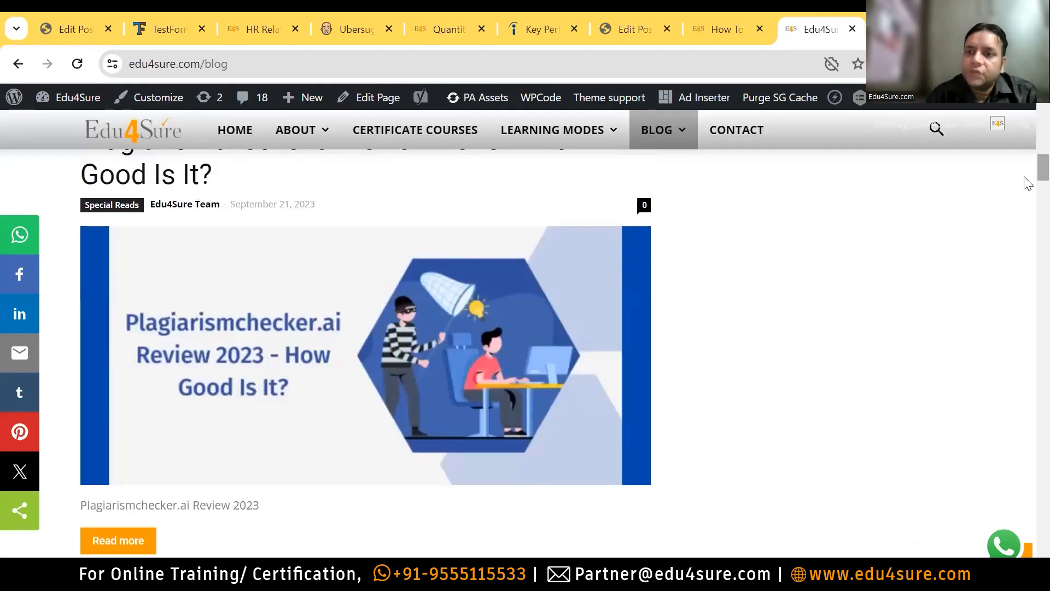
{"action": "scroll", "coordinate": [1026, 171], "scroll_direction": "down", "scroll_amount": 1}
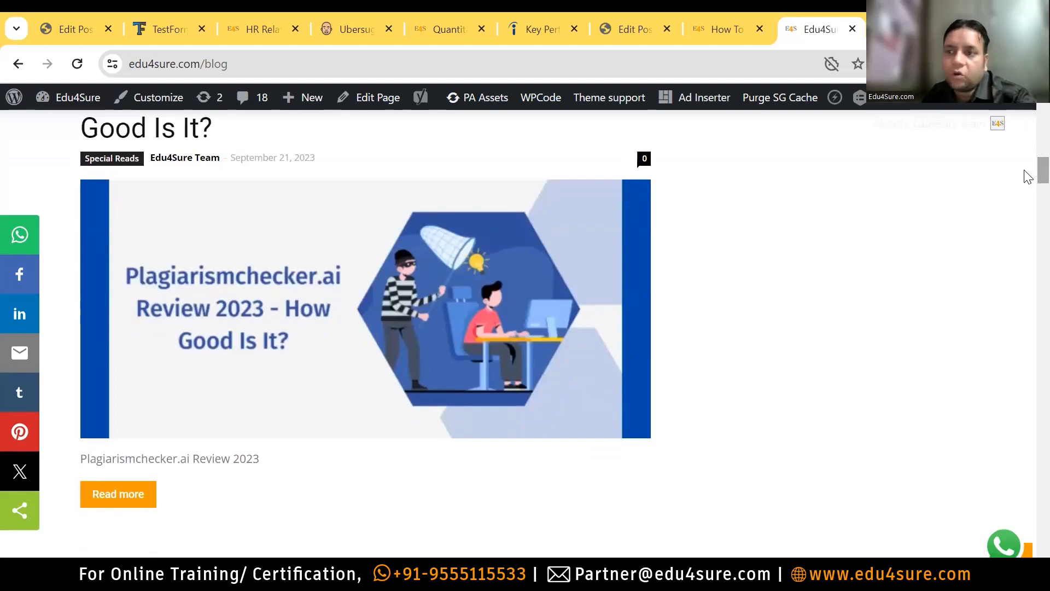
{"action": "scroll", "coordinate": [1027, 177], "scroll_direction": "down", "scroll_amount": 1}
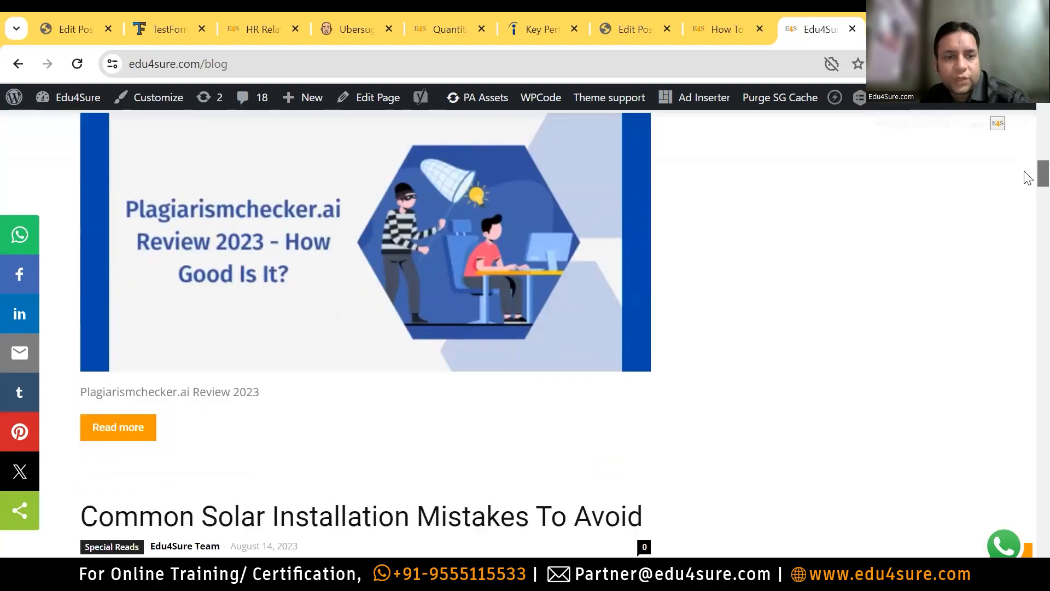
{"action": "scroll", "coordinate": [1027, 179], "scroll_direction": "down", "scroll_amount": 2}
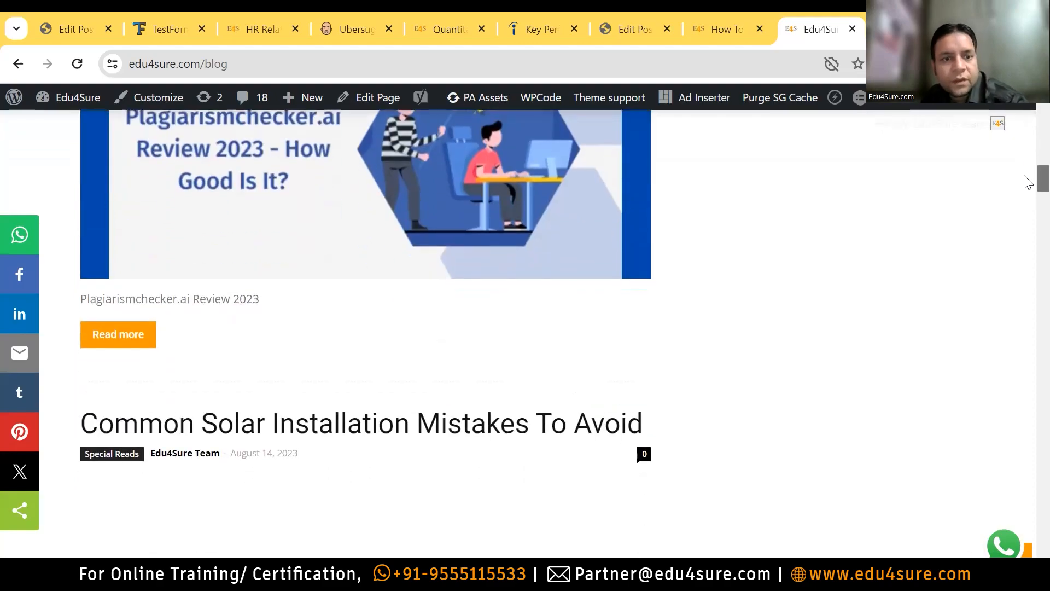
{"action": "scroll", "coordinate": [1027, 182], "scroll_direction": "down", "scroll_amount": 4}
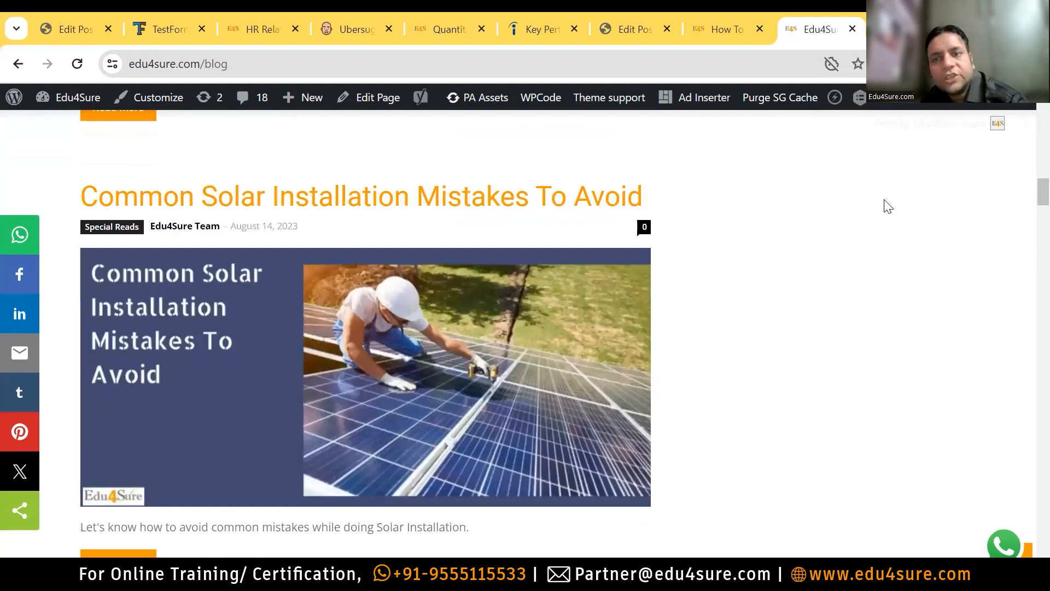
{"action": "scroll", "coordinate": [1026, 213], "scroll_direction": "down", "scroll_amount": 4}
{"action": "scroll", "coordinate": [1027, 224], "scroll_direction": "down", "scroll_amount": 4}
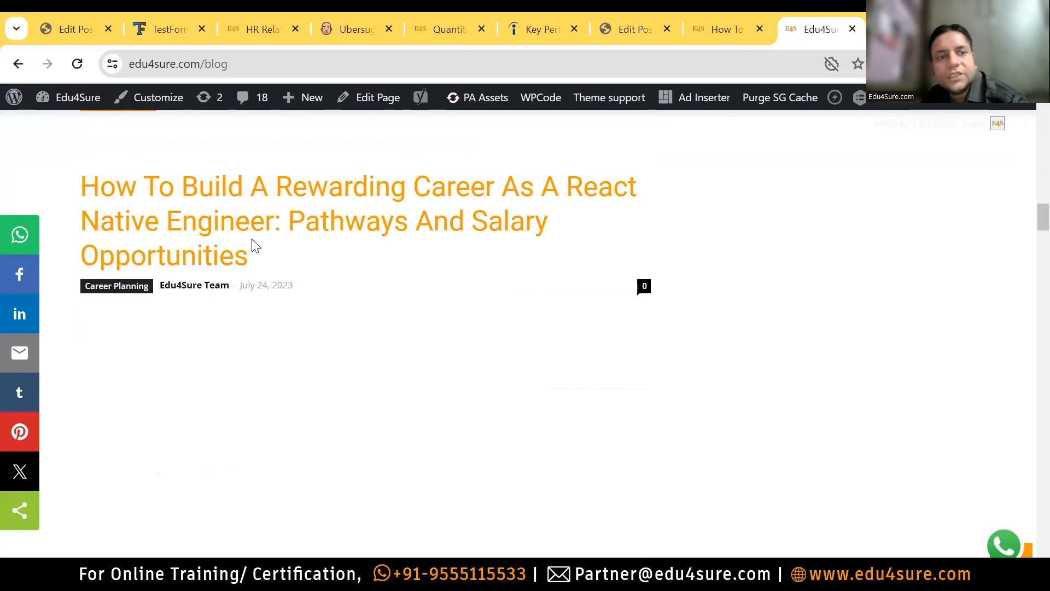
{"action": "left_click", "coordinate": [303, 232]}
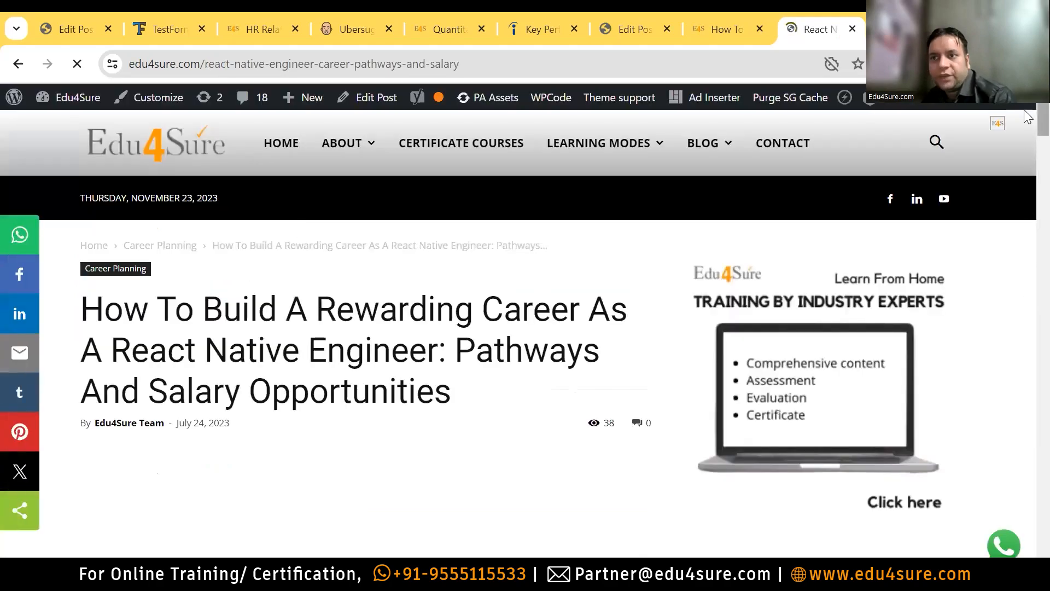
Open the outbound link "React Native engineer salary" in the article's introduction as an example, and close that page again
{"action": "scroll", "coordinate": [1027, 117], "scroll_direction": "down", "scroll_amount": 2}
{"action": "scroll", "coordinate": [1026, 155], "scroll_direction": "down", "scroll_amount": 8}
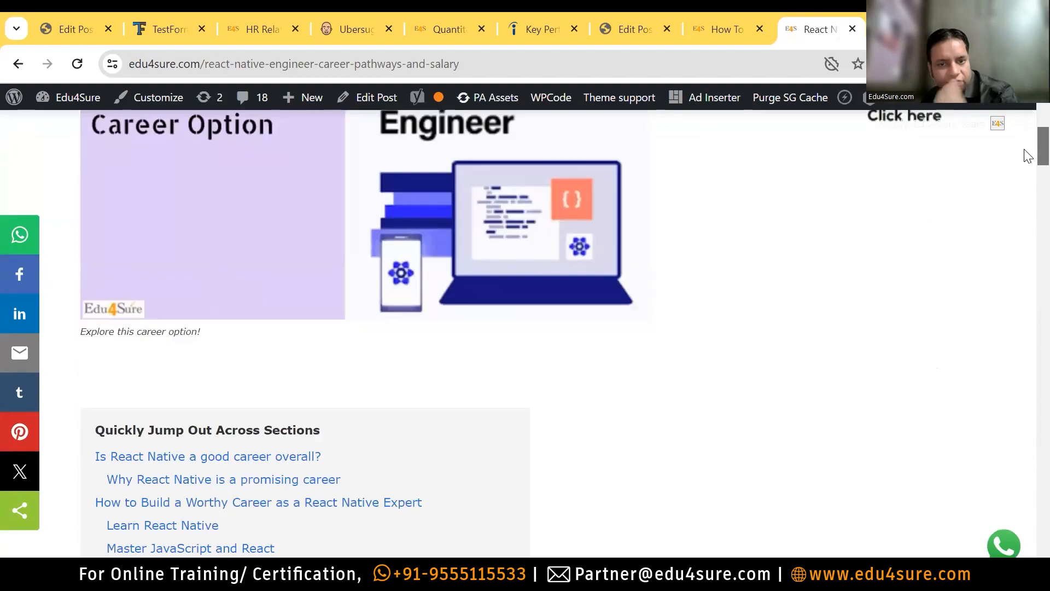
{"action": "scroll", "coordinate": [1028, 157], "scroll_direction": "down", "scroll_amount": 10}
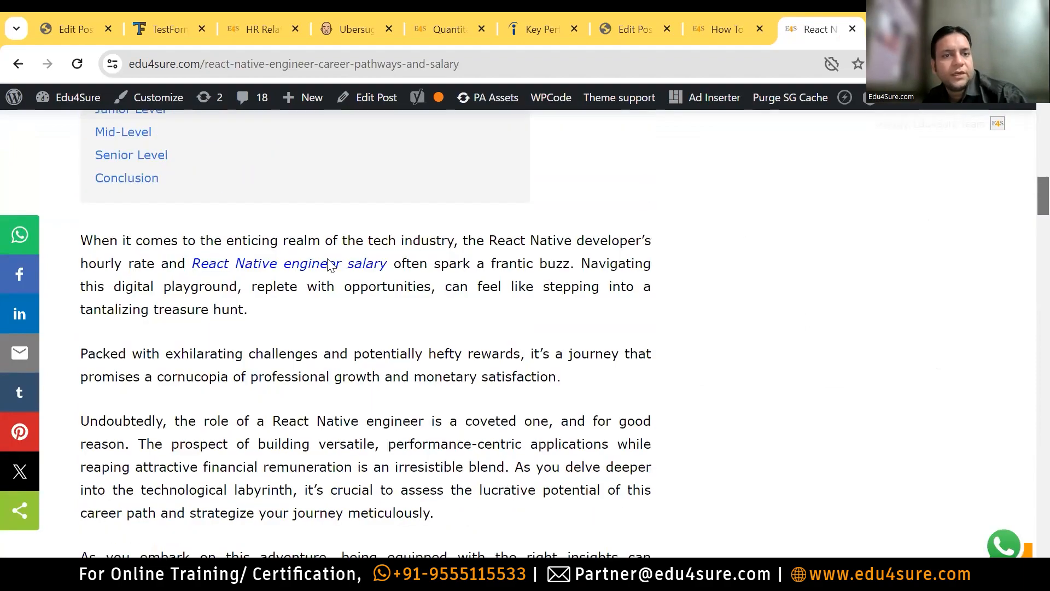
{"action": "left_click", "coordinate": [287, 250]}
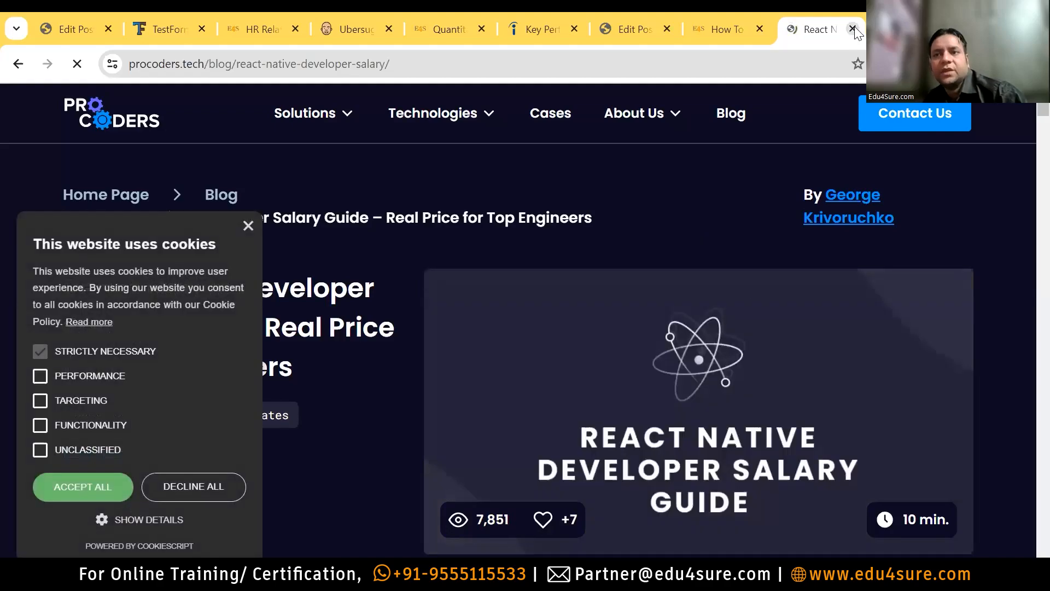
{"action": "key", "text": "ctrl+w"}
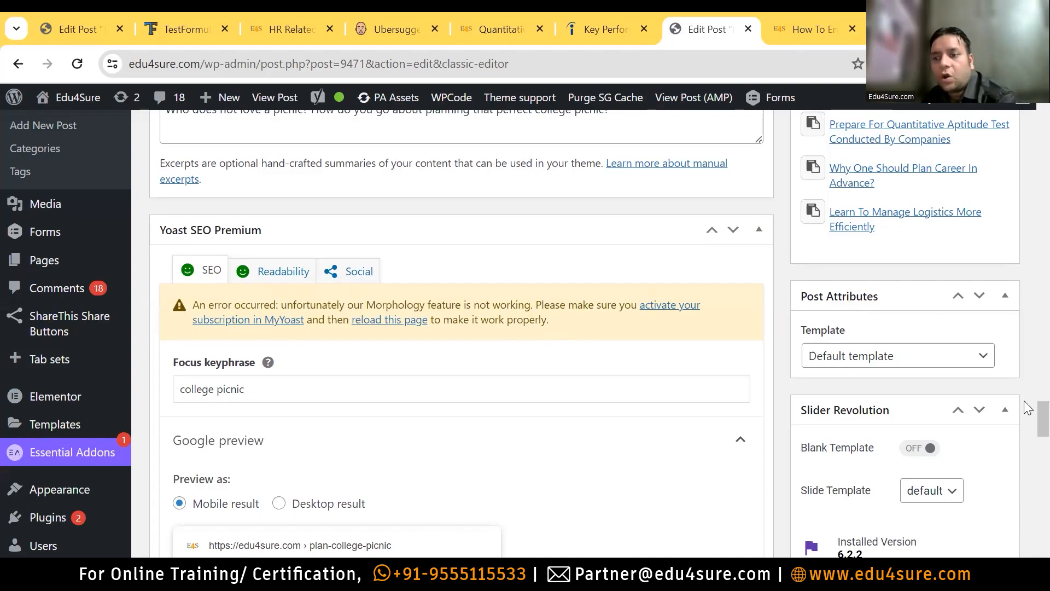
Expand the SEO analysis for the keyphrase "college picnic" in the post's Yoast SEO Premium section
{"action": "scroll", "coordinate": [1024, 414], "scroll_direction": "down", "scroll_amount": 10}
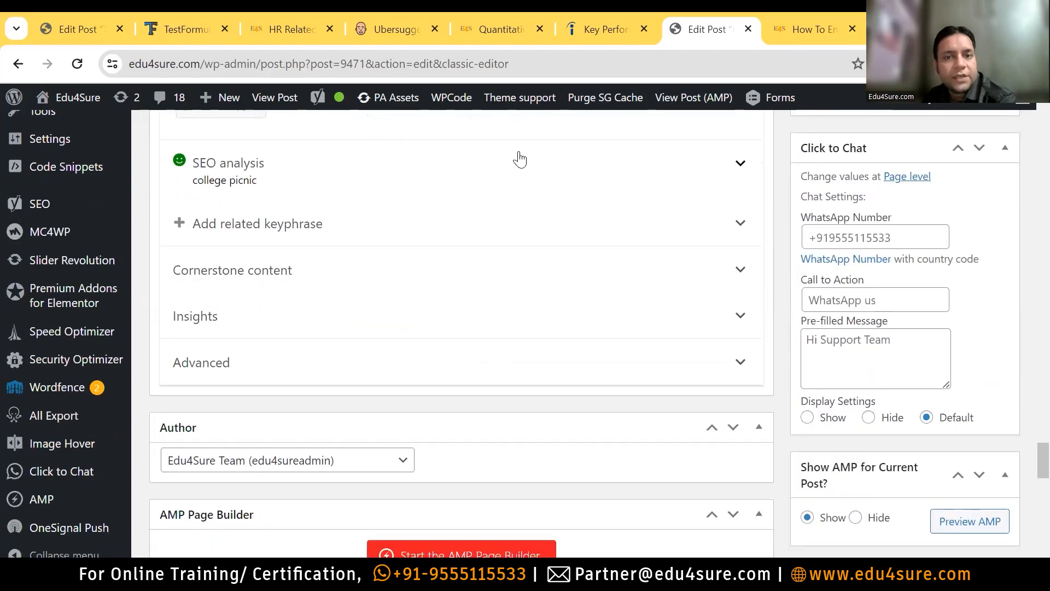
{"action": "left_click", "coordinate": [517, 183]}
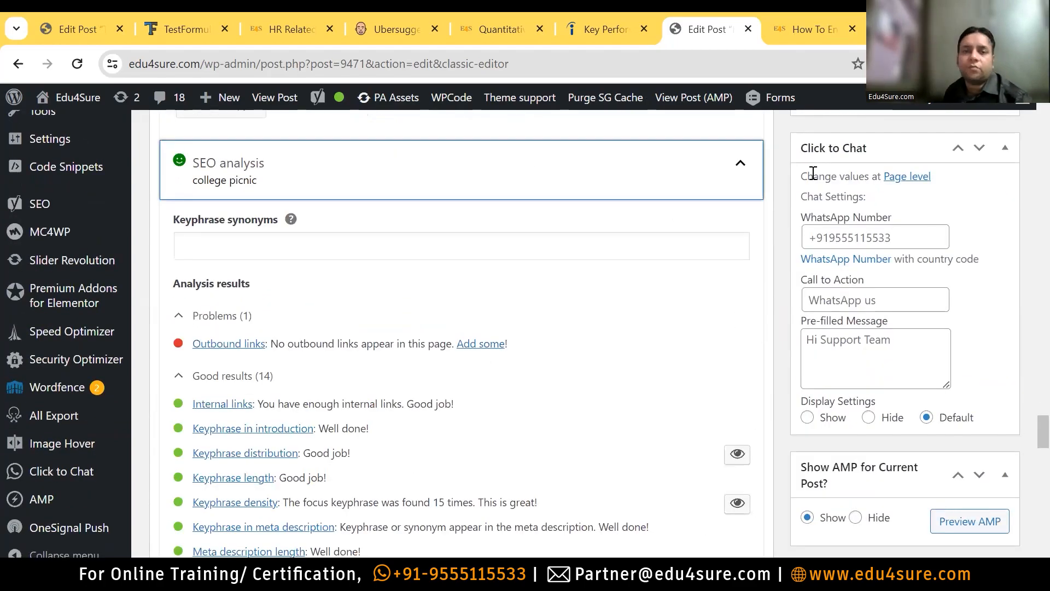